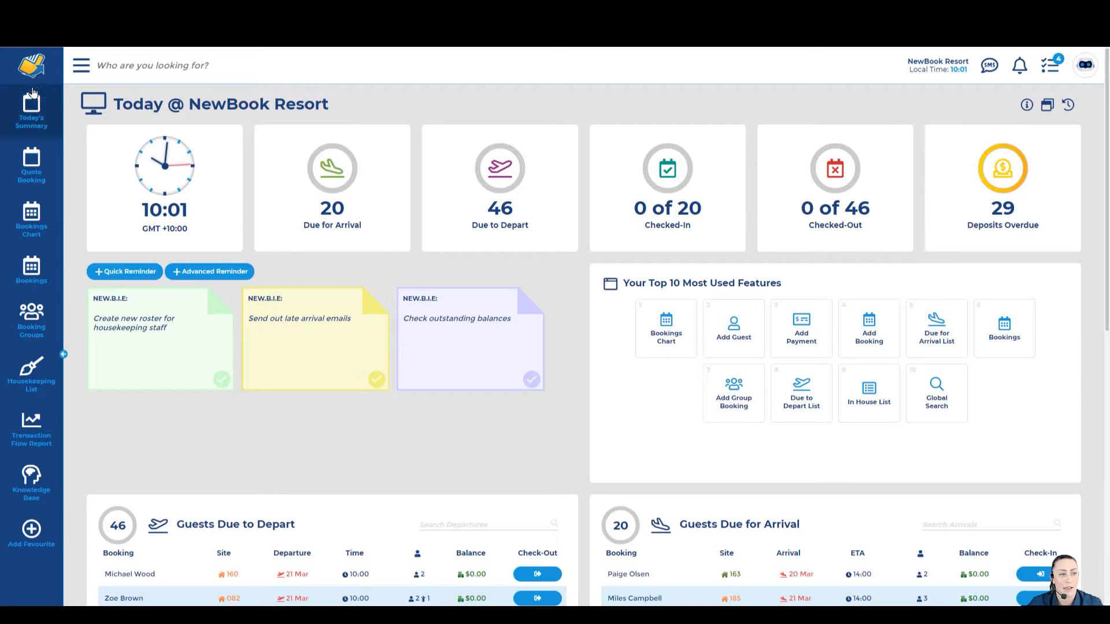
Step: From Today's Summary, filter the Guests In House list by the guest's name to find their booking
click(33, 111)
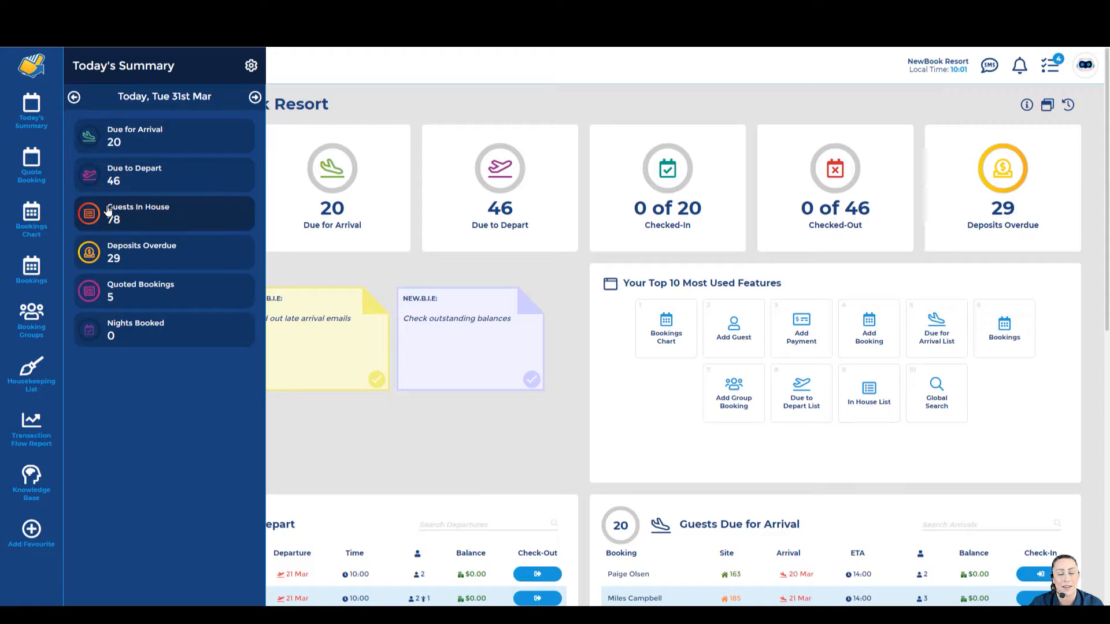
click(143, 214)
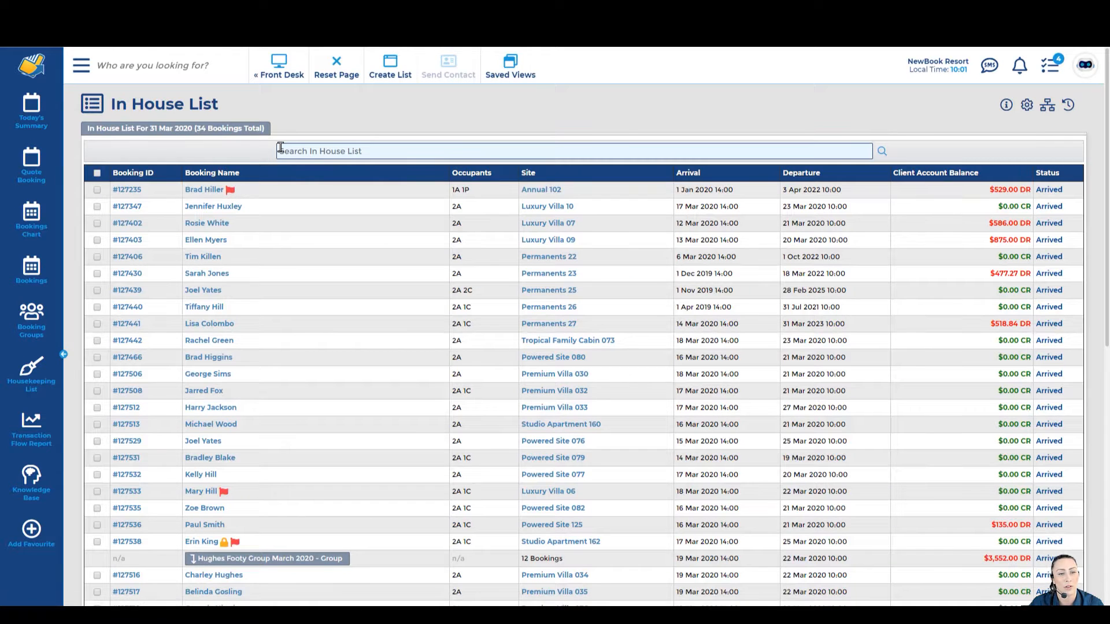
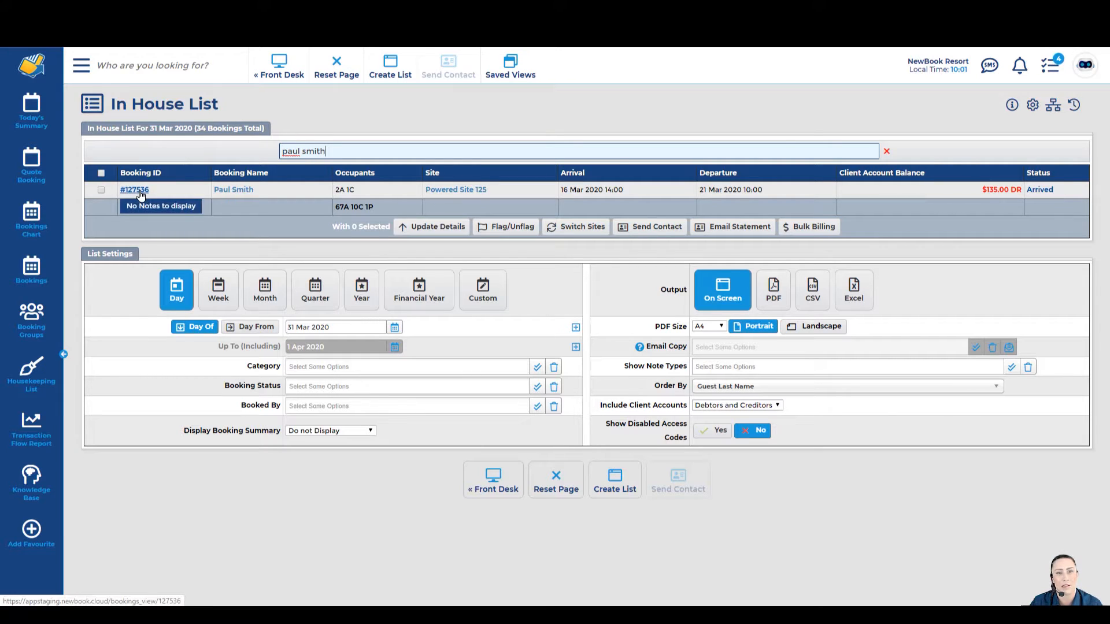
Step: Open the guest's booking and review its title, Clients Accounts section and $135.00 DR accommodation balance
click(140, 191)
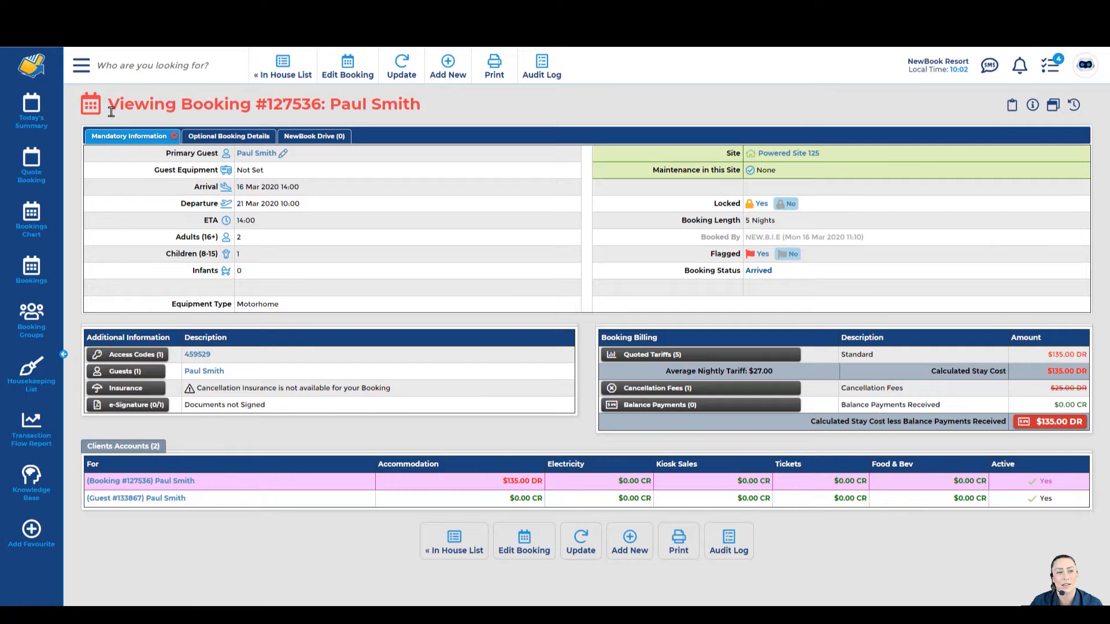
drag(111, 112, 442, 108)
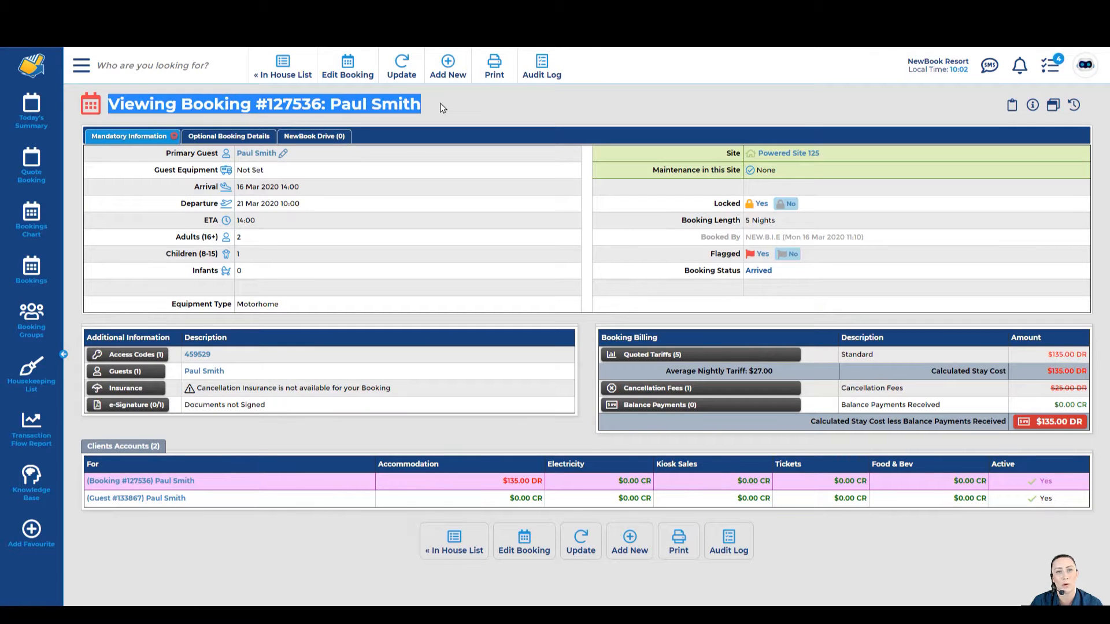
click(442, 108)
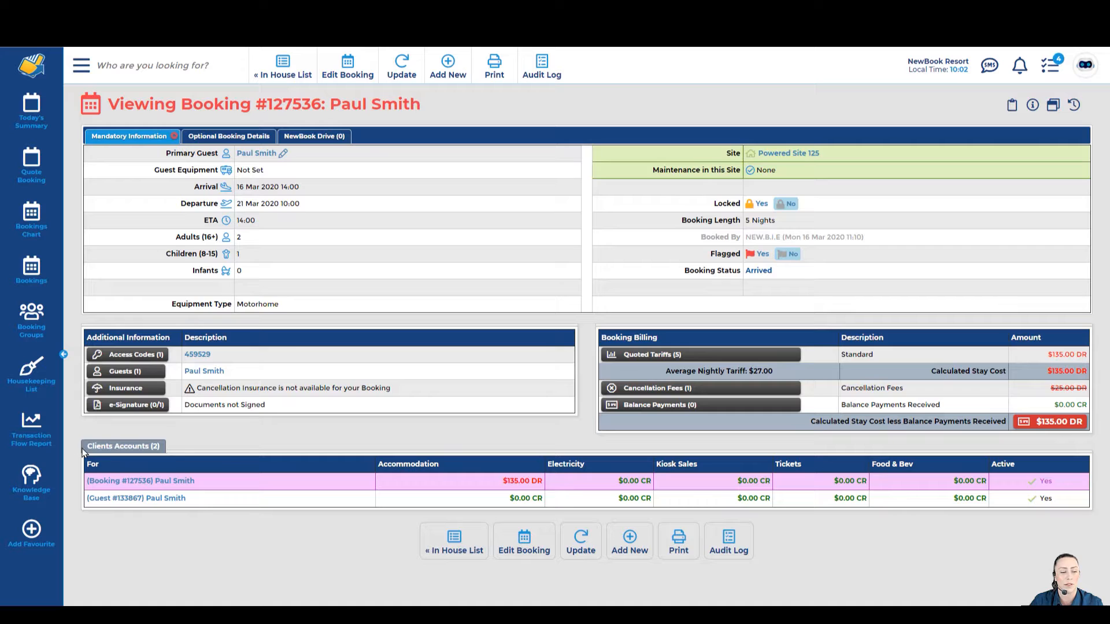
drag(83, 452, 157, 448)
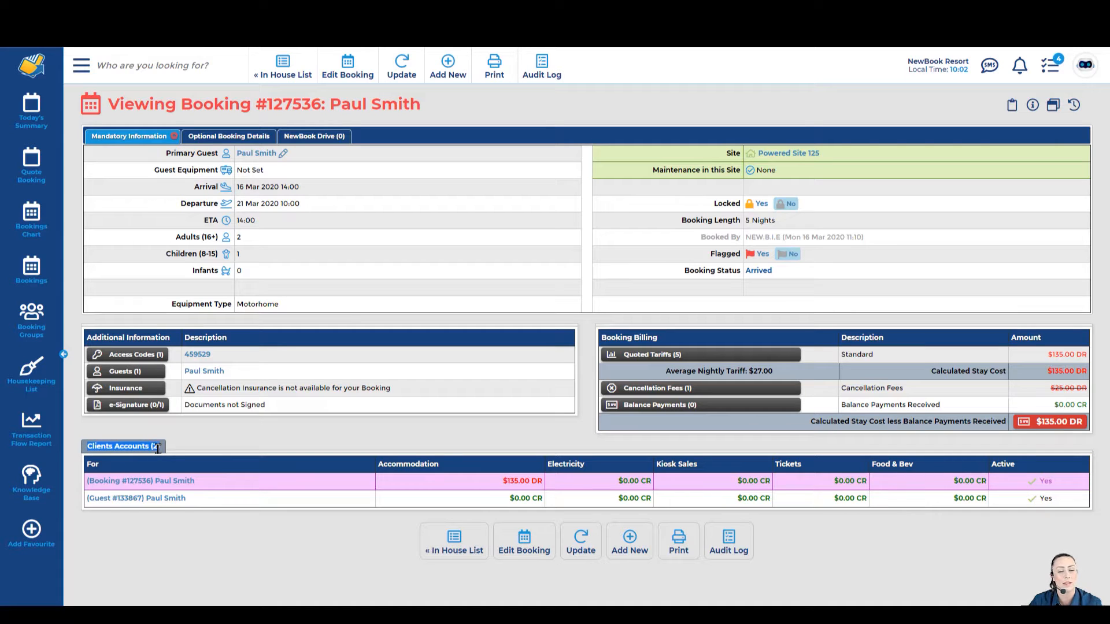
click(155, 455)
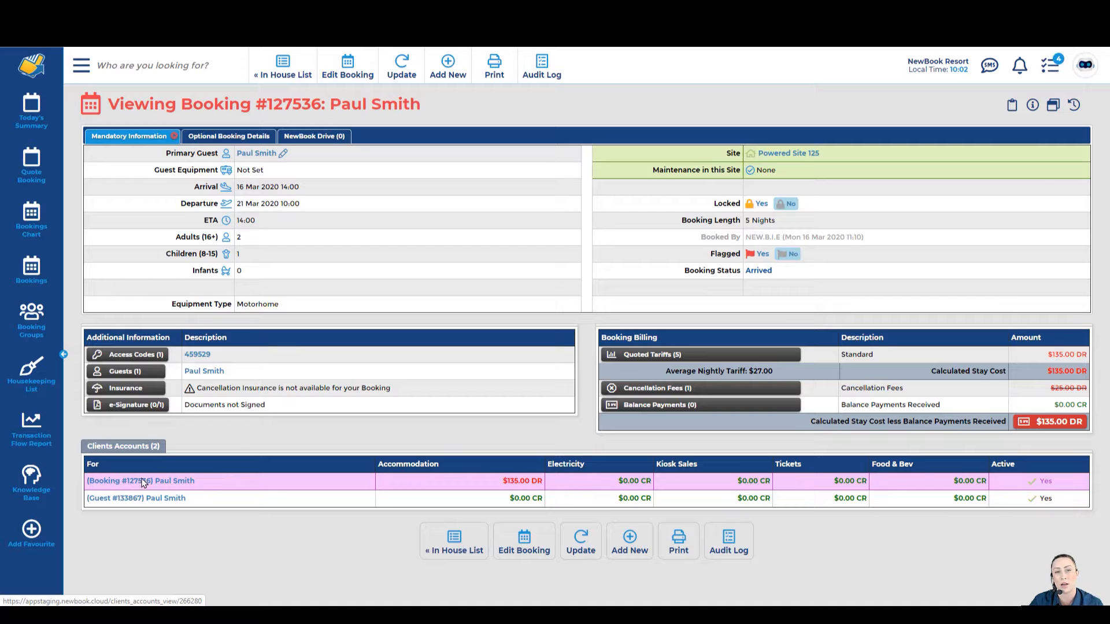
drag(268, 108, 320, 112)
click(320, 112)
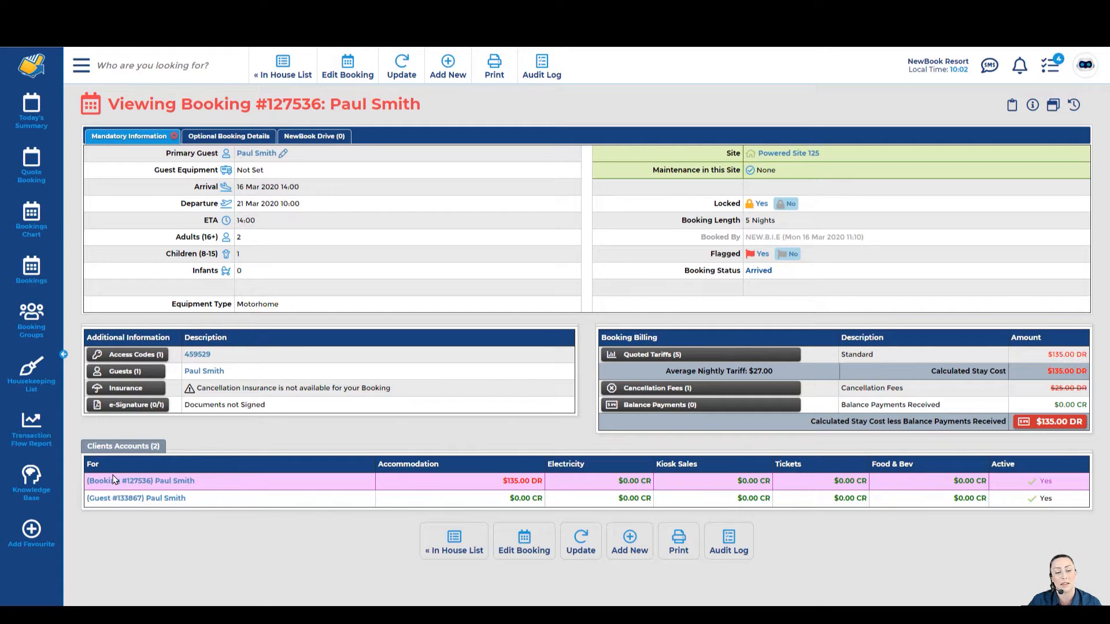
drag(500, 482, 550, 483)
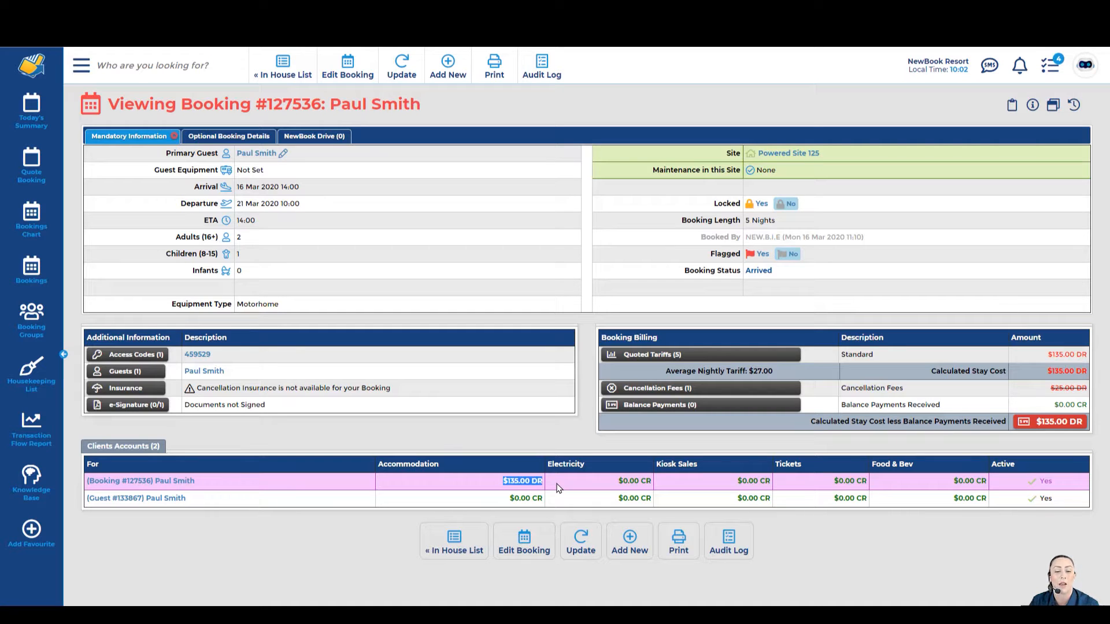
click(557, 488)
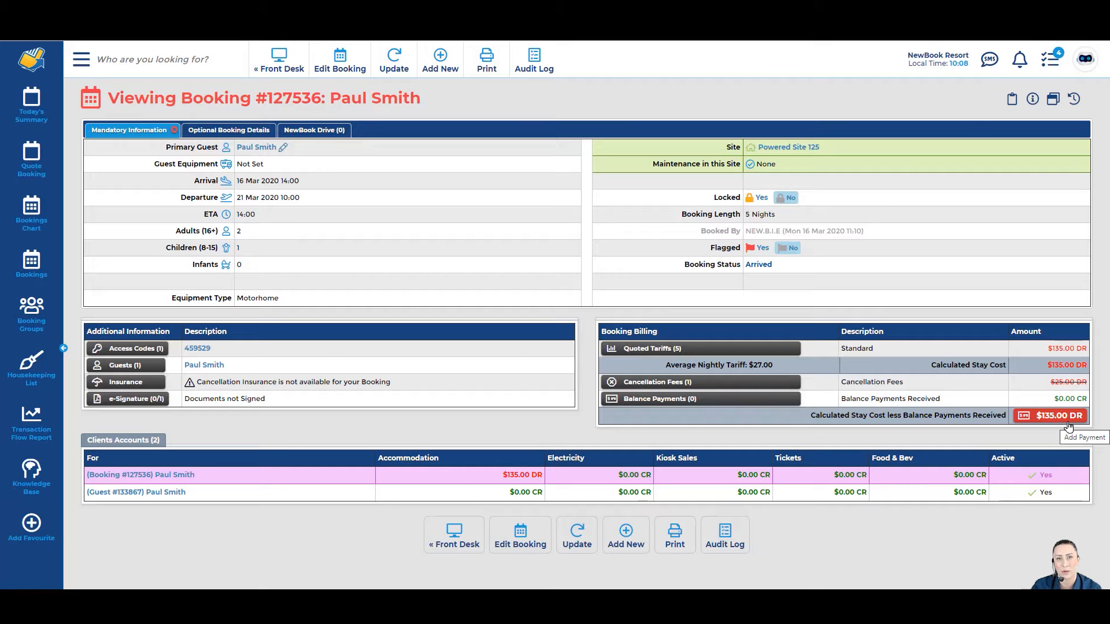
Step: Start a payment against the $135.00 DR balance and review the Client Account and Accommodation description
click(1068, 426)
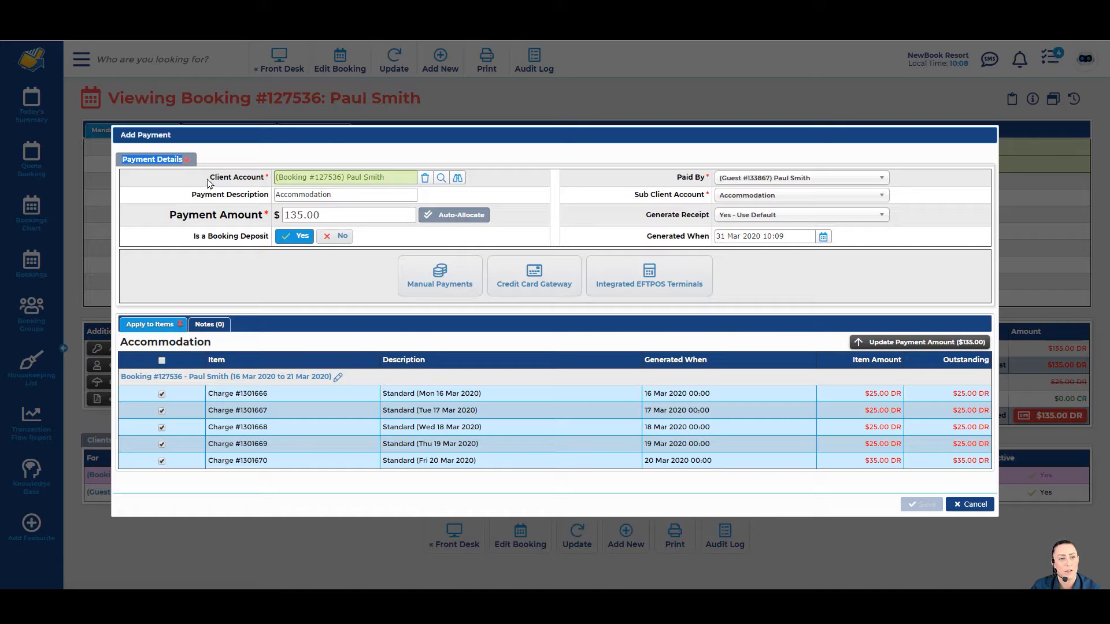
drag(209, 180, 401, 175)
click(267, 179)
click(402, 175)
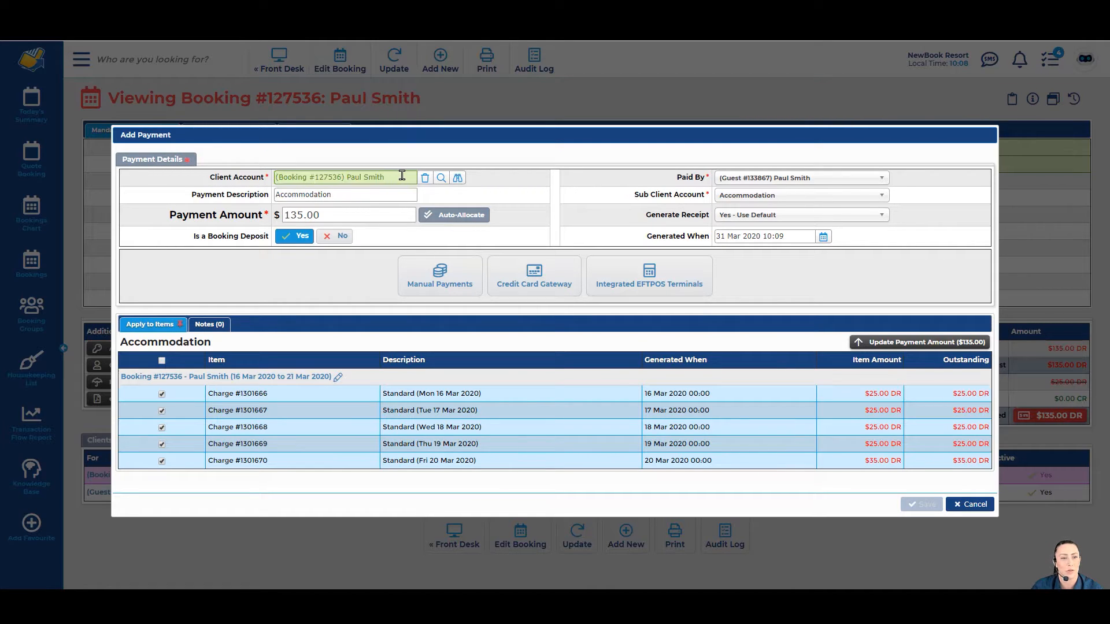
drag(191, 196, 280, 196)
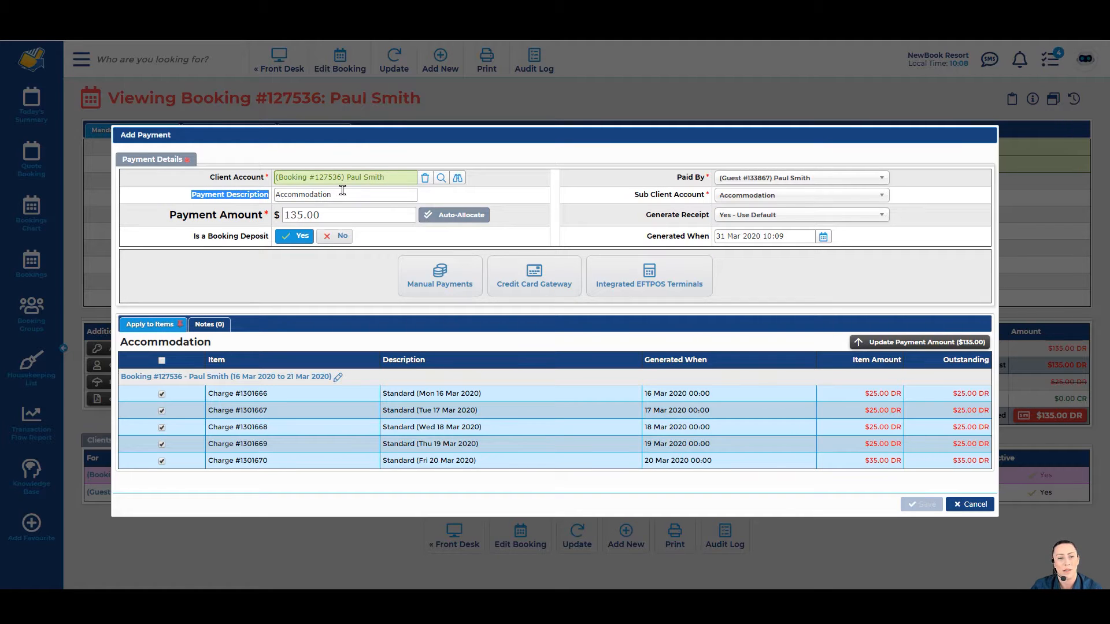
drag(352, 193, 275, 200)
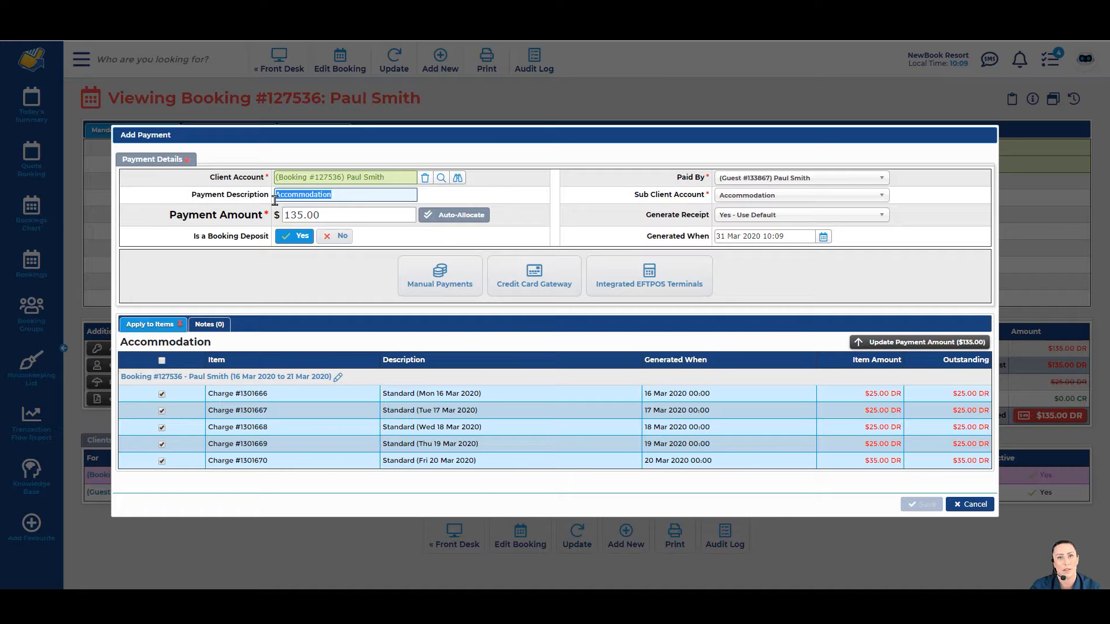
Step: Review the $135.00 payment amount, booking deposit question and Paid By payer options, leaving them unchanged
drag(171, 224, 261, 223)
click(260, 223)
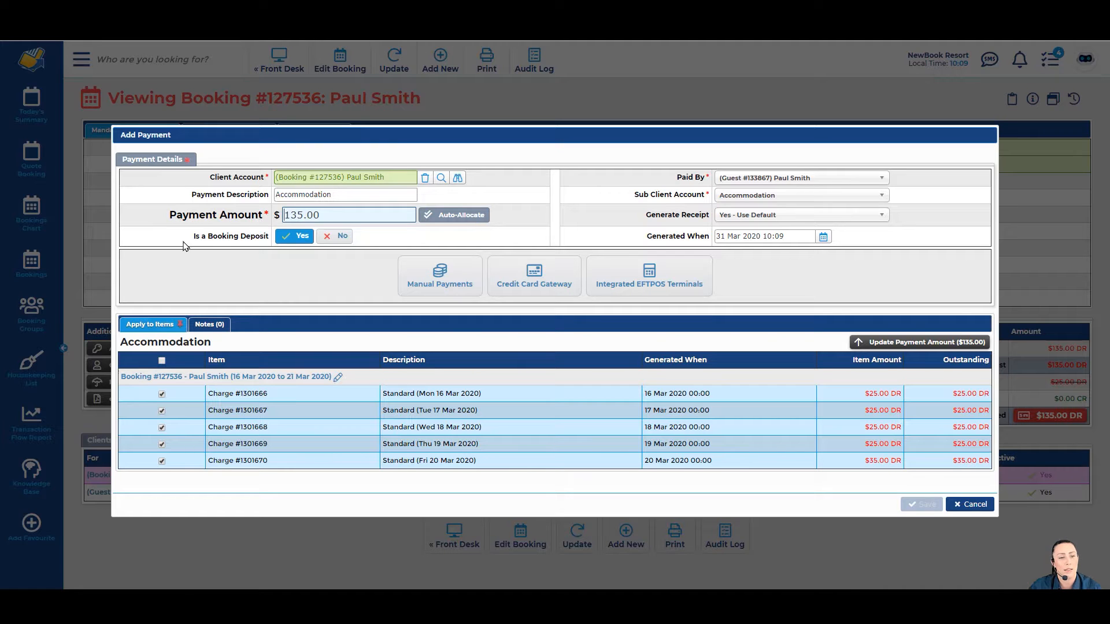
drag(192, 238, 284, 227)
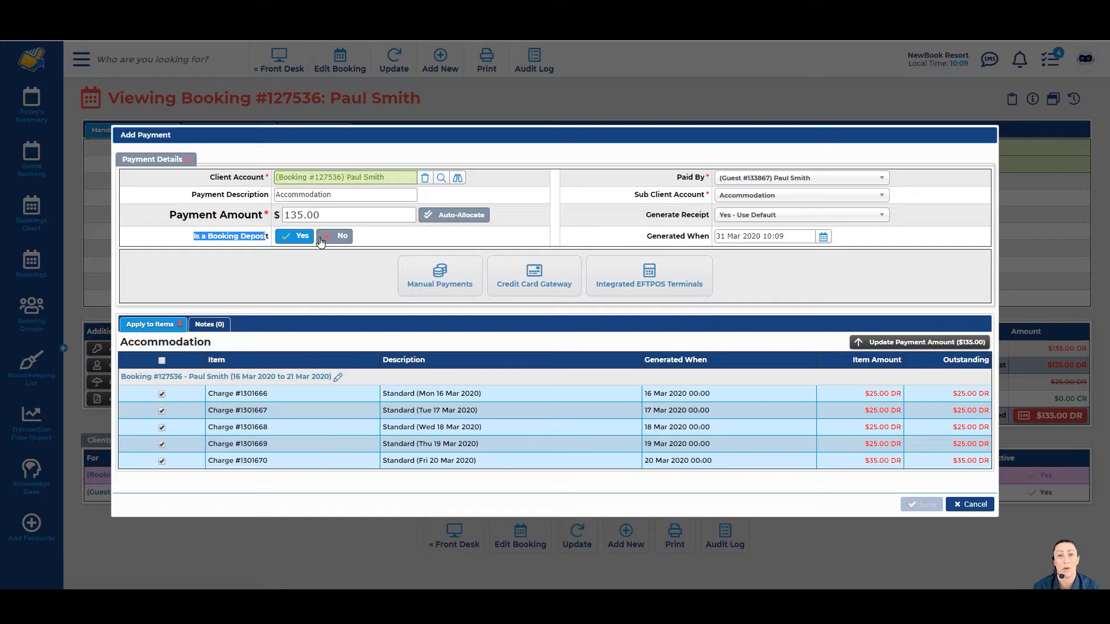
drag(670, 183, 706, 182)
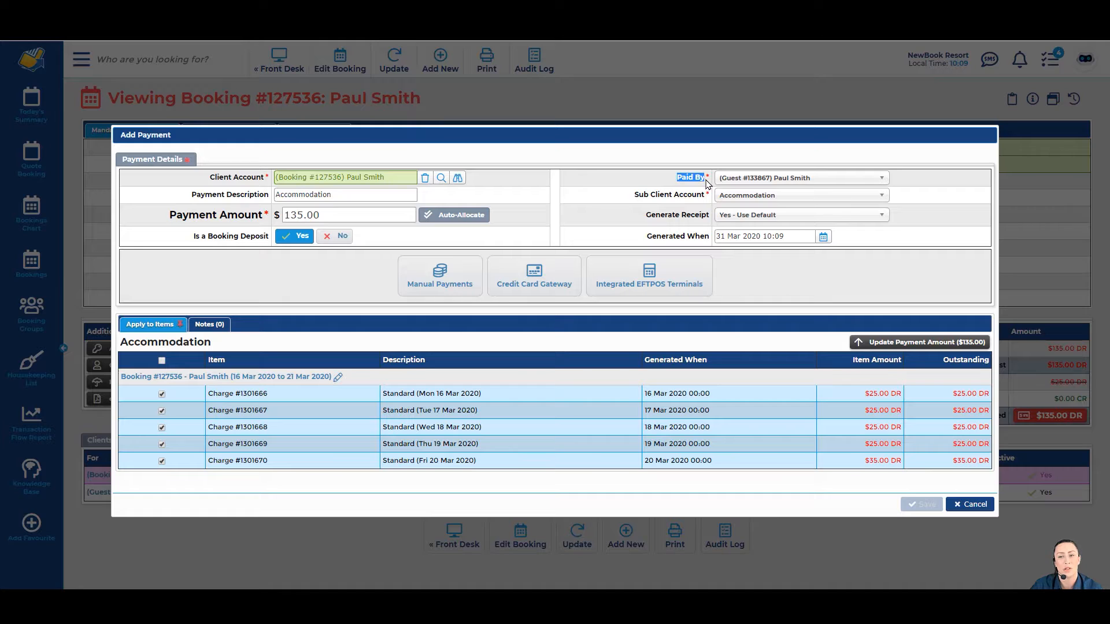
click(745, 182)
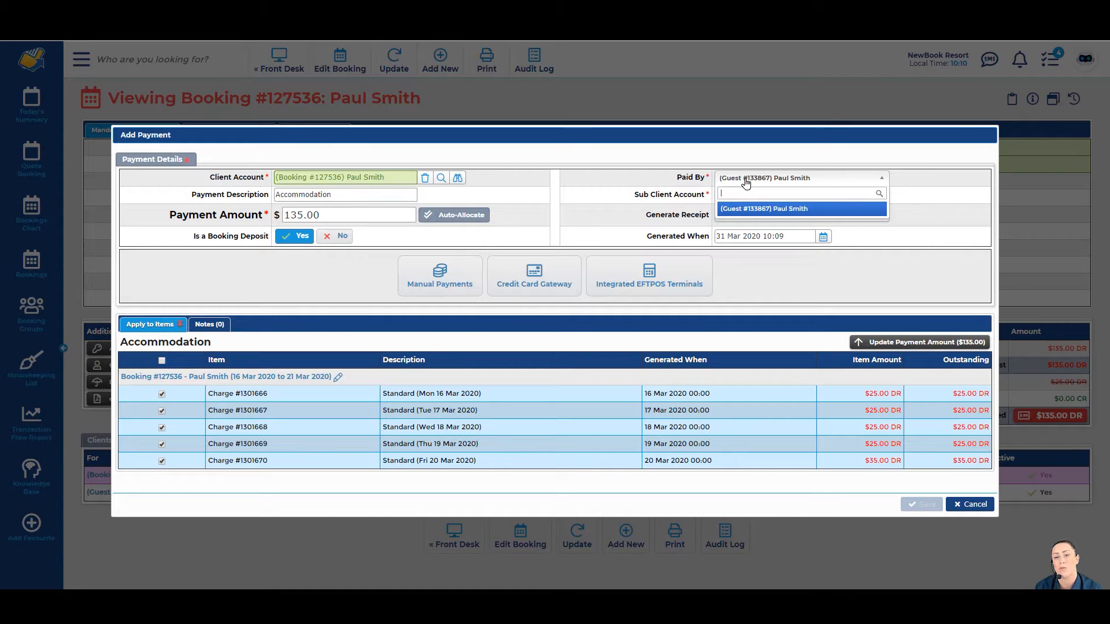
click(745, 182)
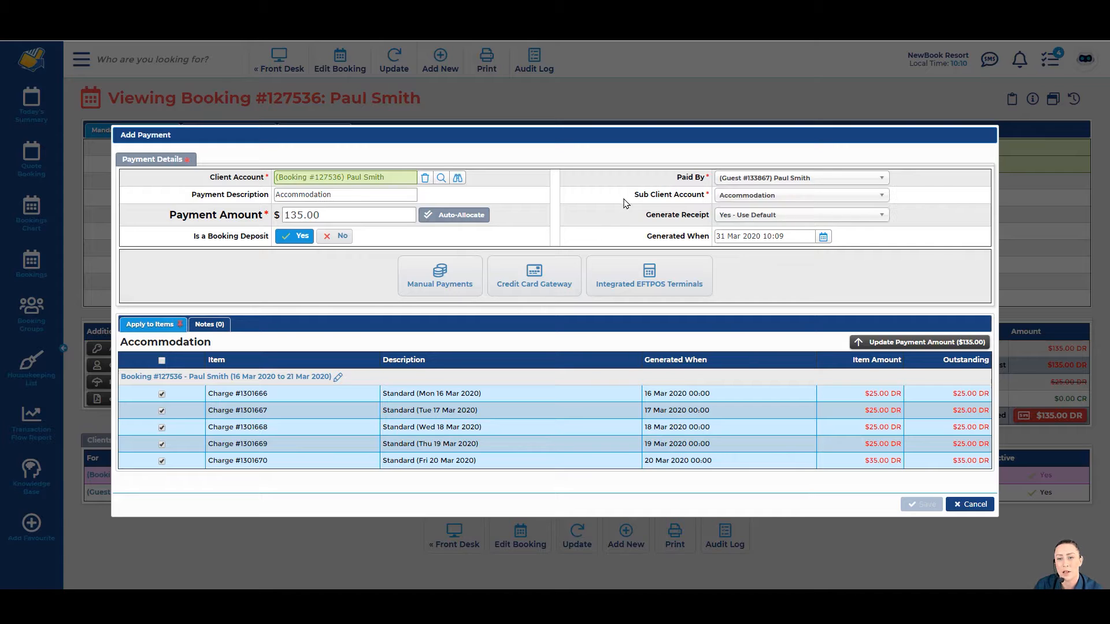
drag(631, 196, 707, 202)
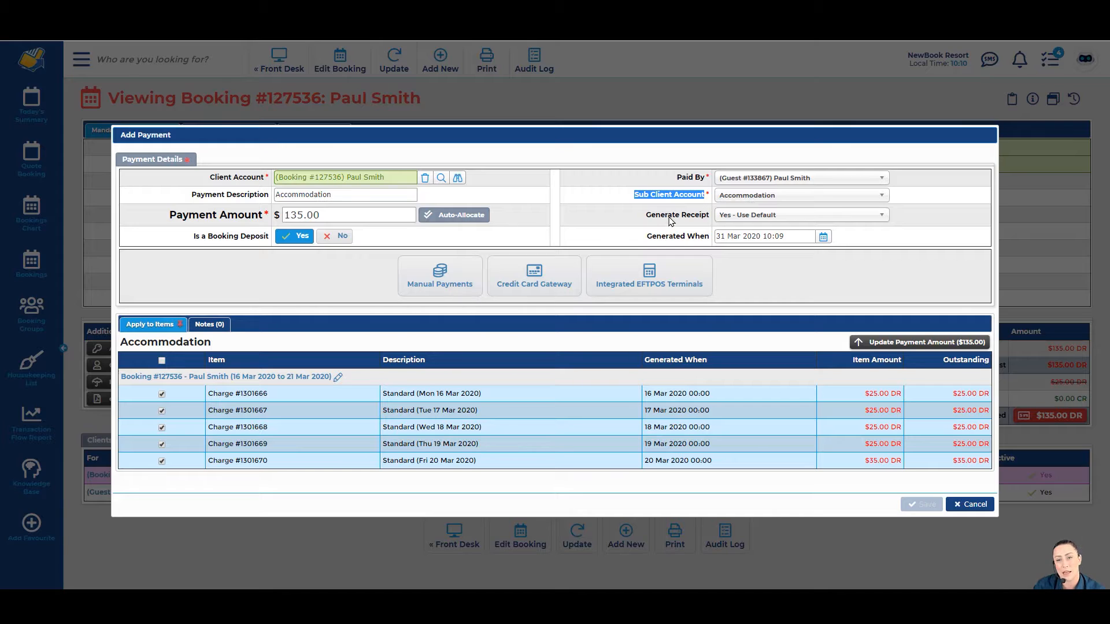
click(650, 223)
drag(650, 223, 705, 228)
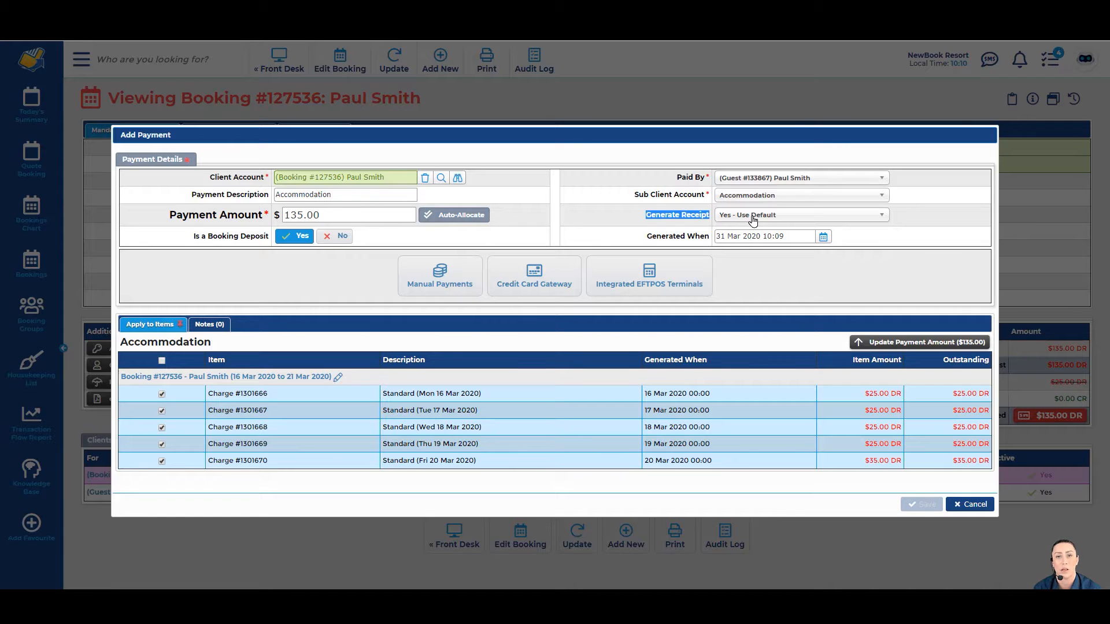
drag(647, 236, 710, 243)
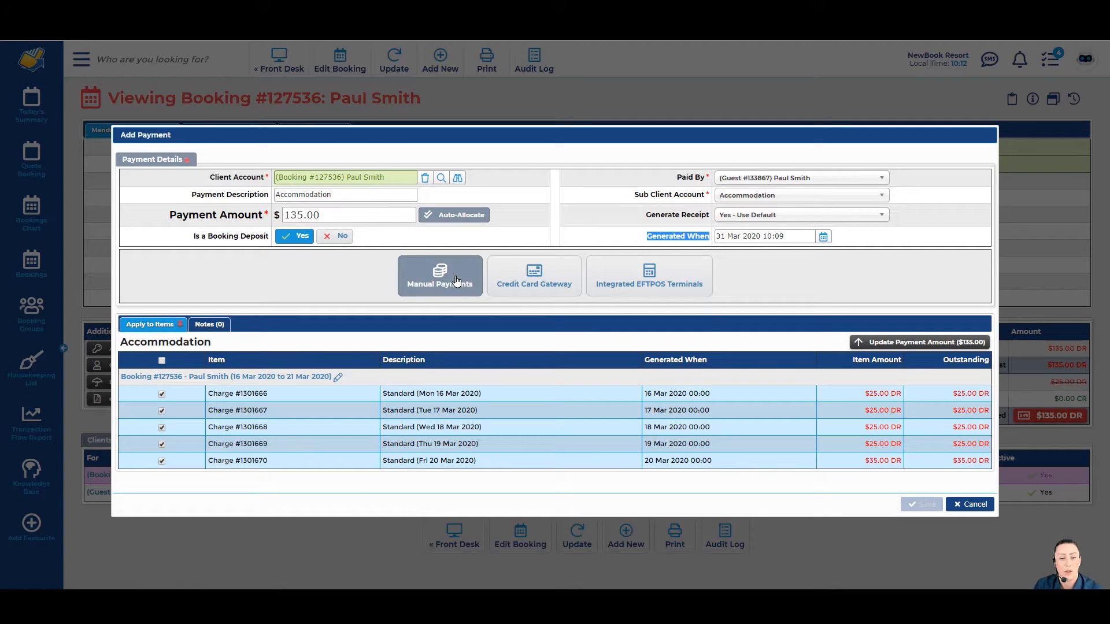
click(455, 280)
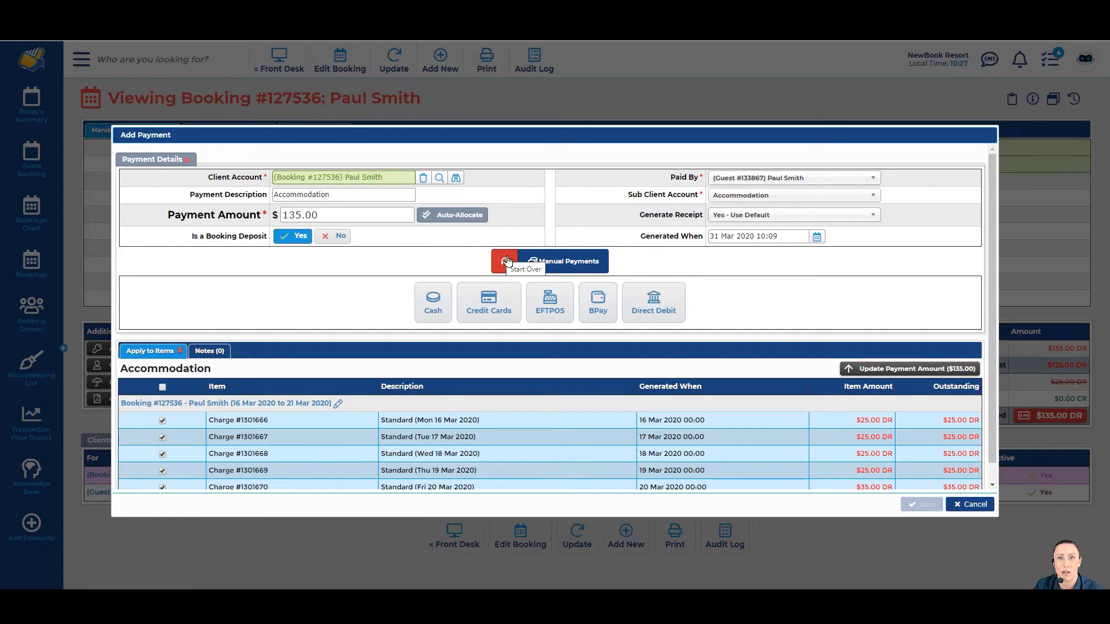
click(507, 262)
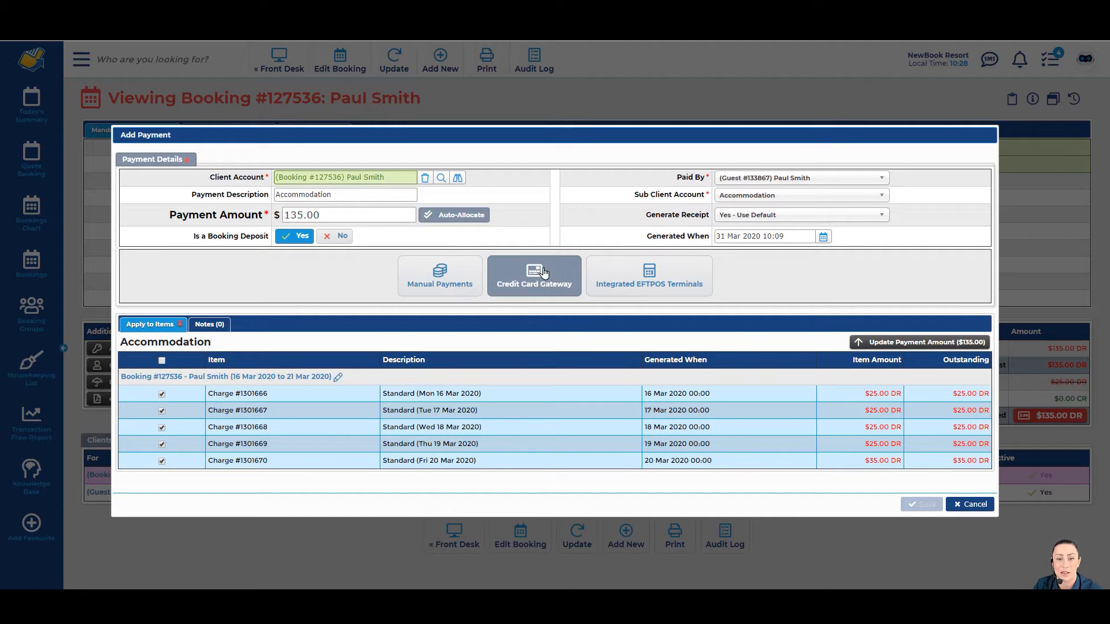
Step: Add and save the guest's Visa card, with card number and expiry, under Credit Card Gateway
click(541, 274)
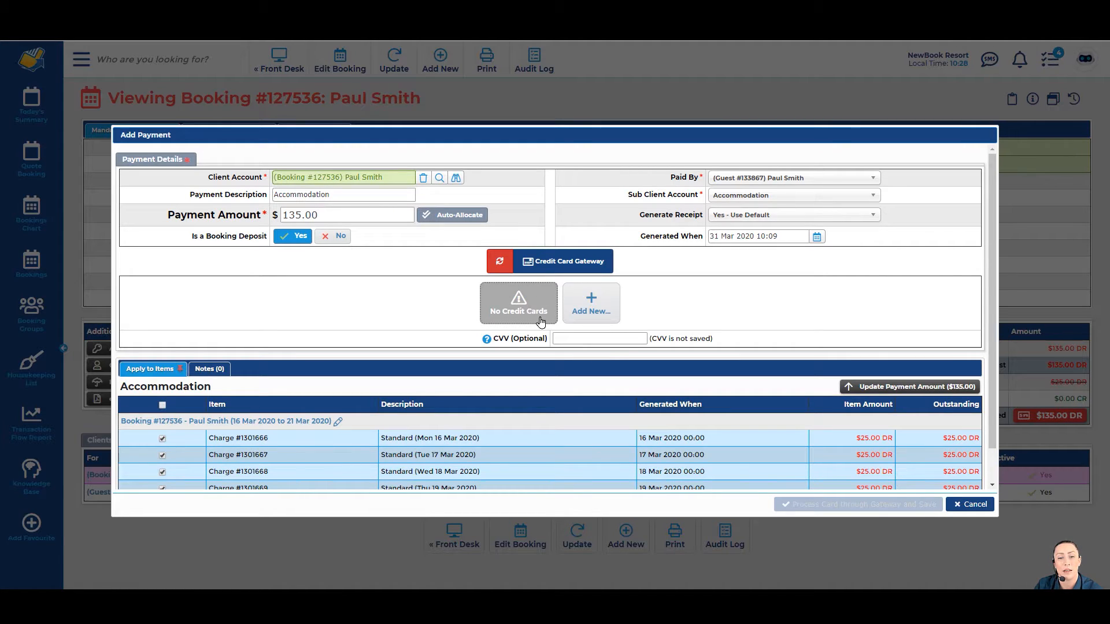
click(589, 305)
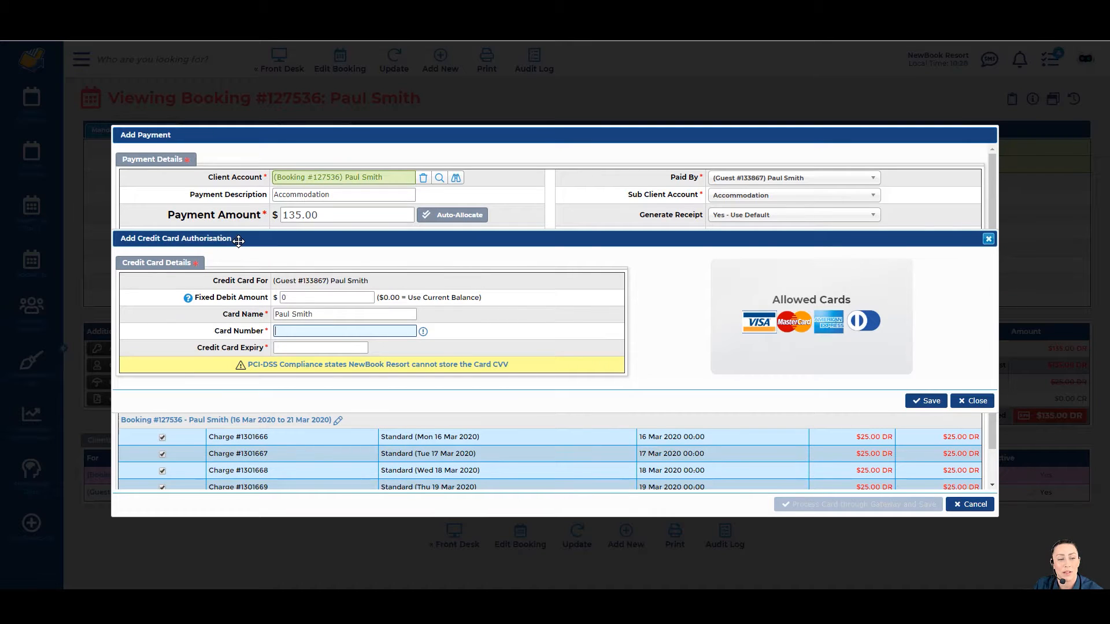
drag(223, 314, 268, 320)
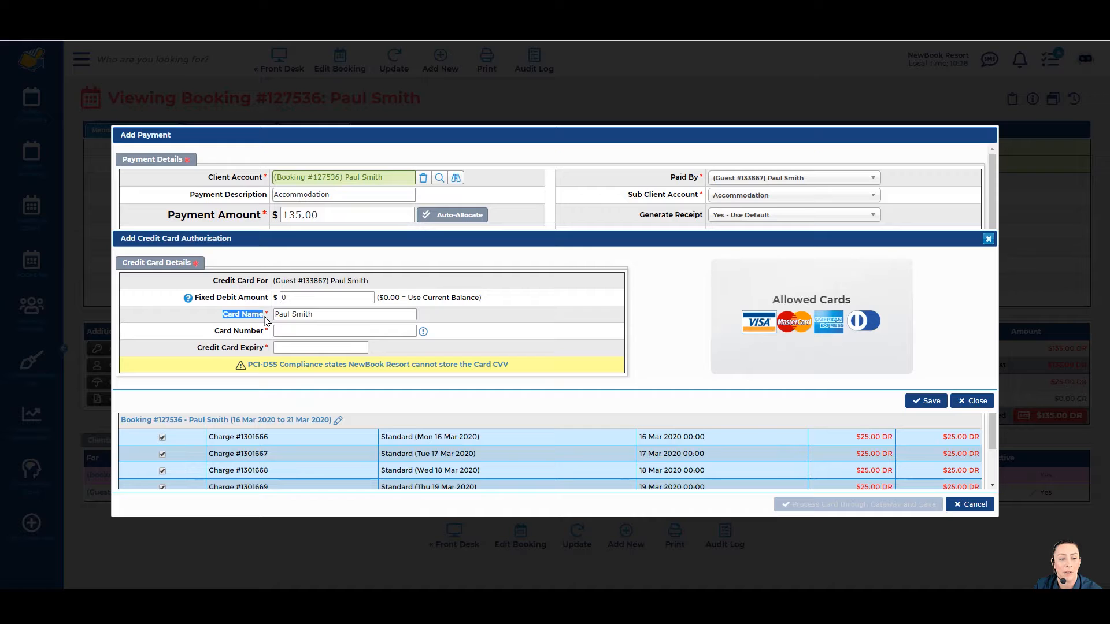
click(308, 328)
click(282, 347)
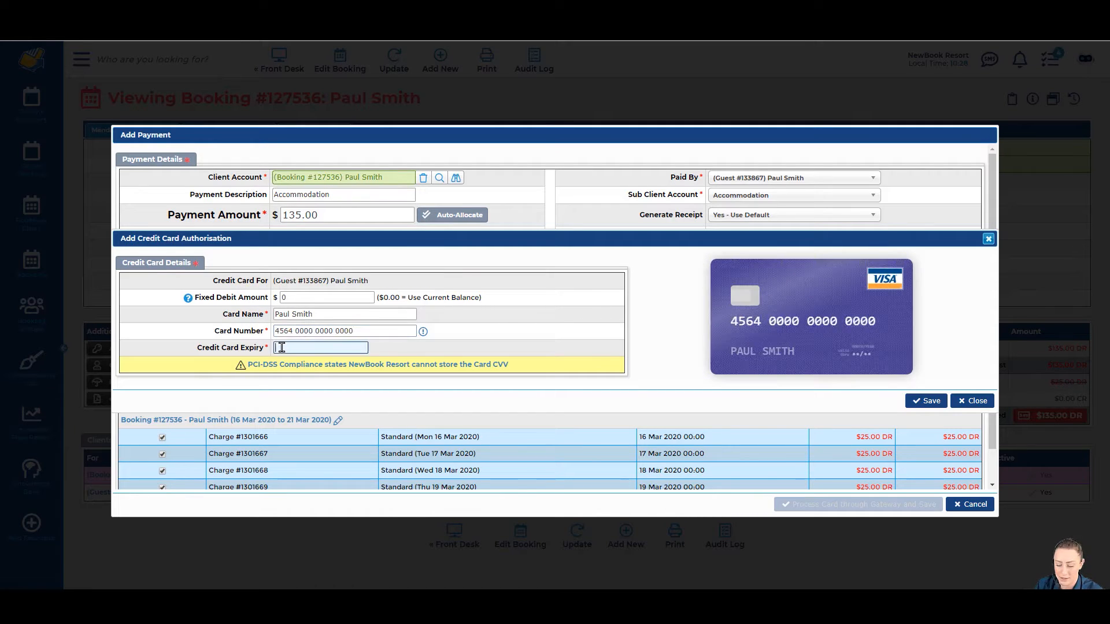
text(01/21)
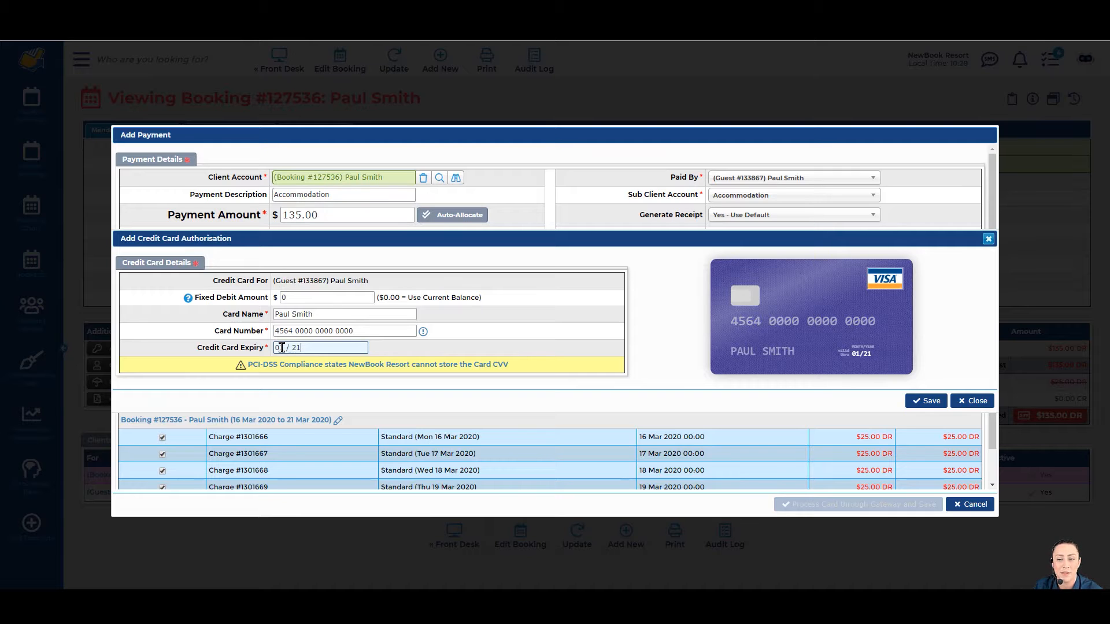
click(927, 400)
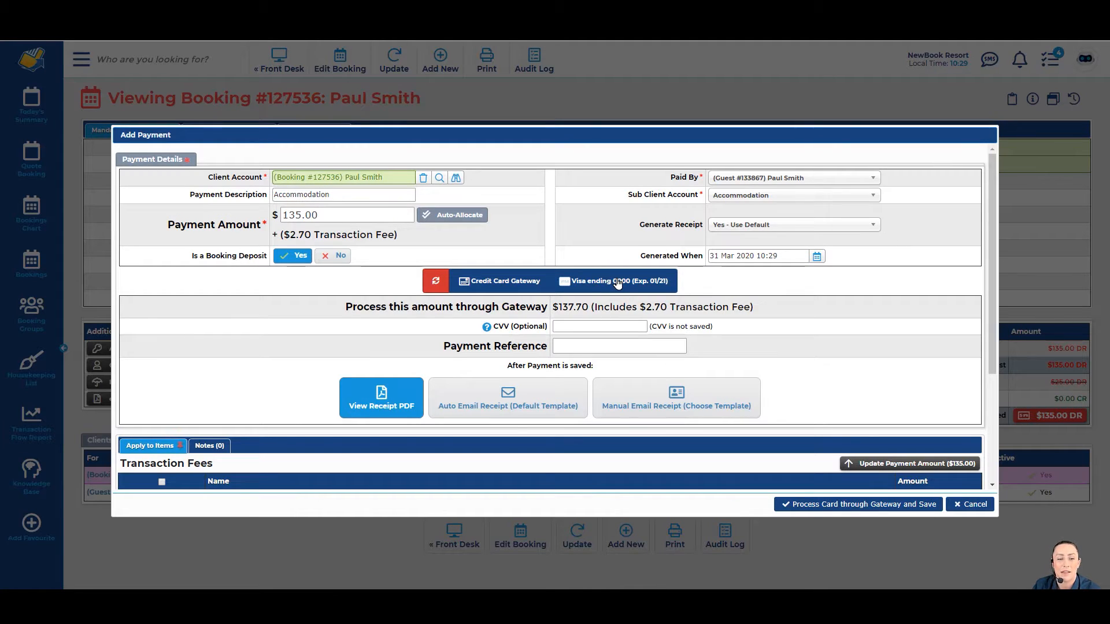
Step: Check the $137.70 gateway processing amount, then reset the payment method
drag(346, 307, 531, 311)
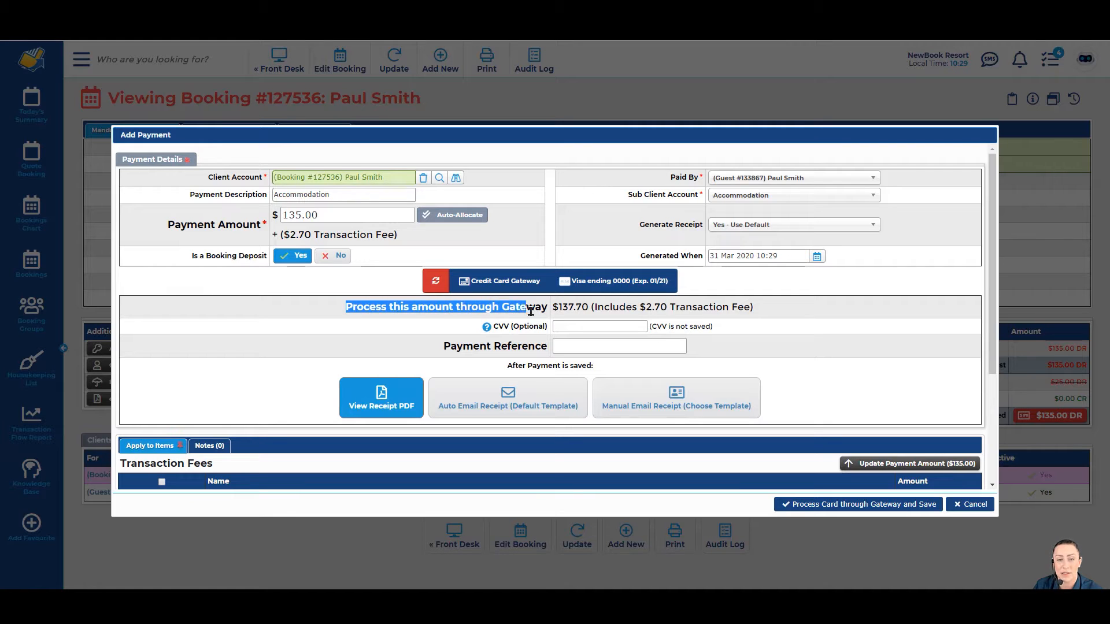
click(542, 315)
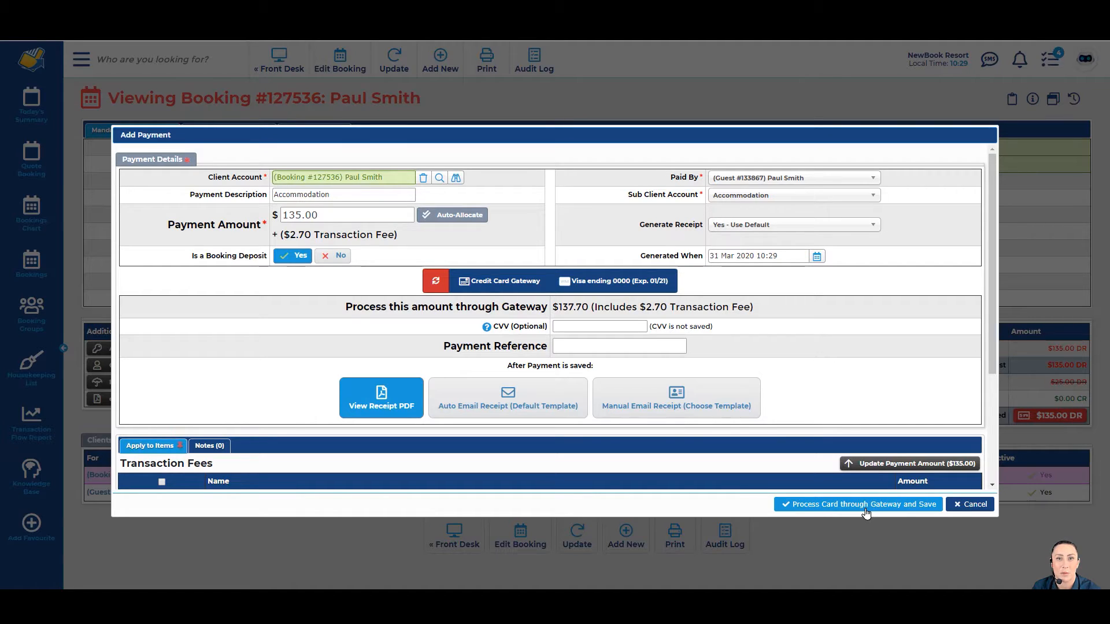
click(435, 282)
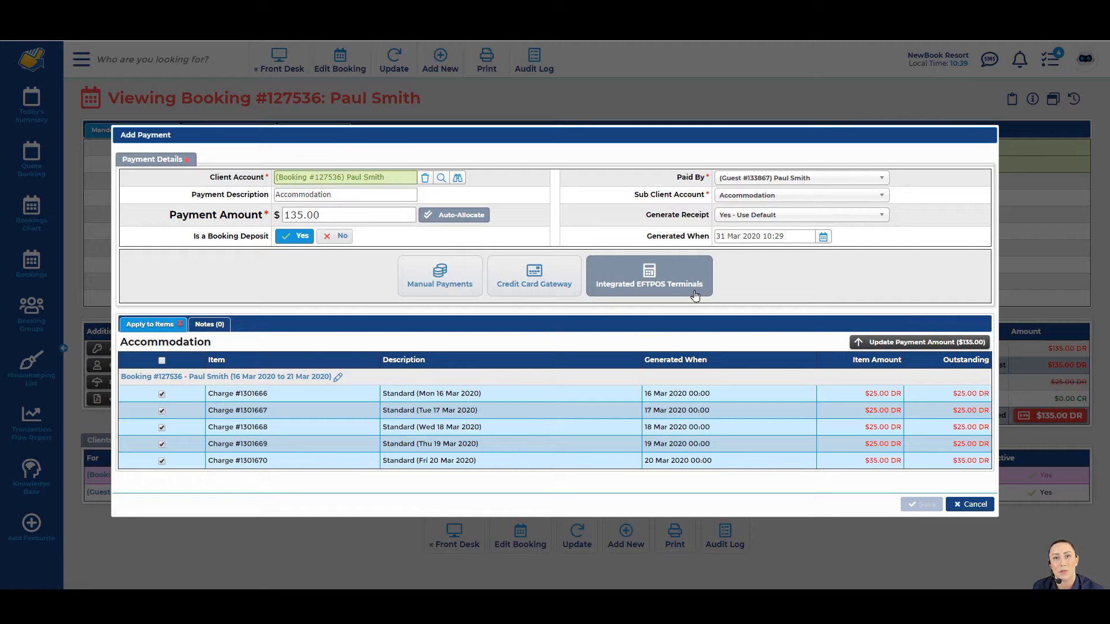
Step: Take the $135.00 payment as manual Cash with $150.00 tendered, giving $15.00 change
click(442, 292)
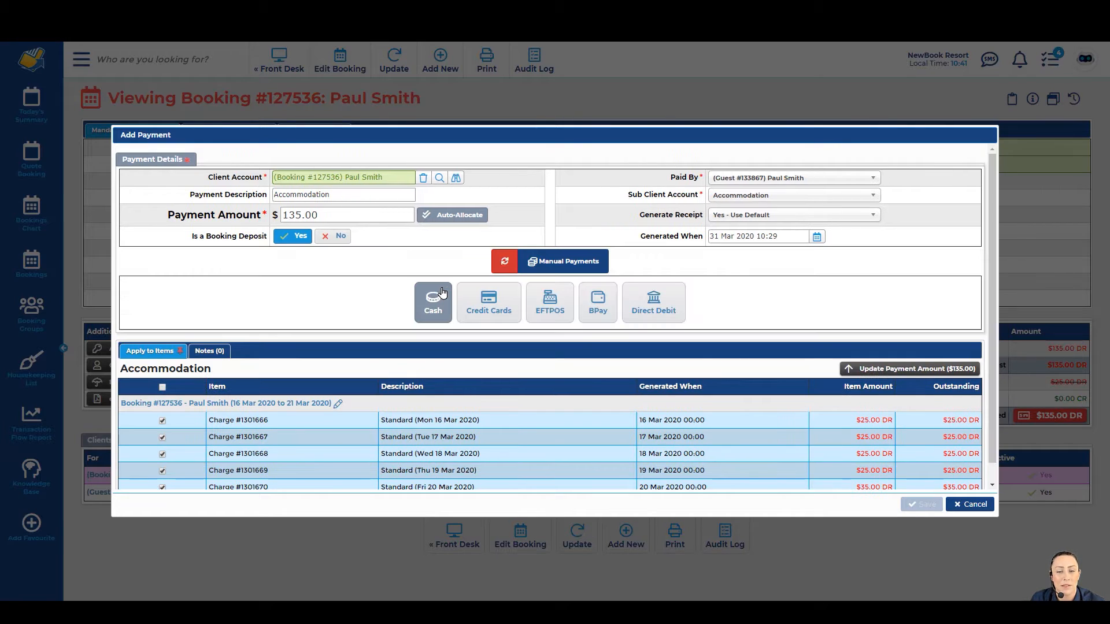
click(440, 306)
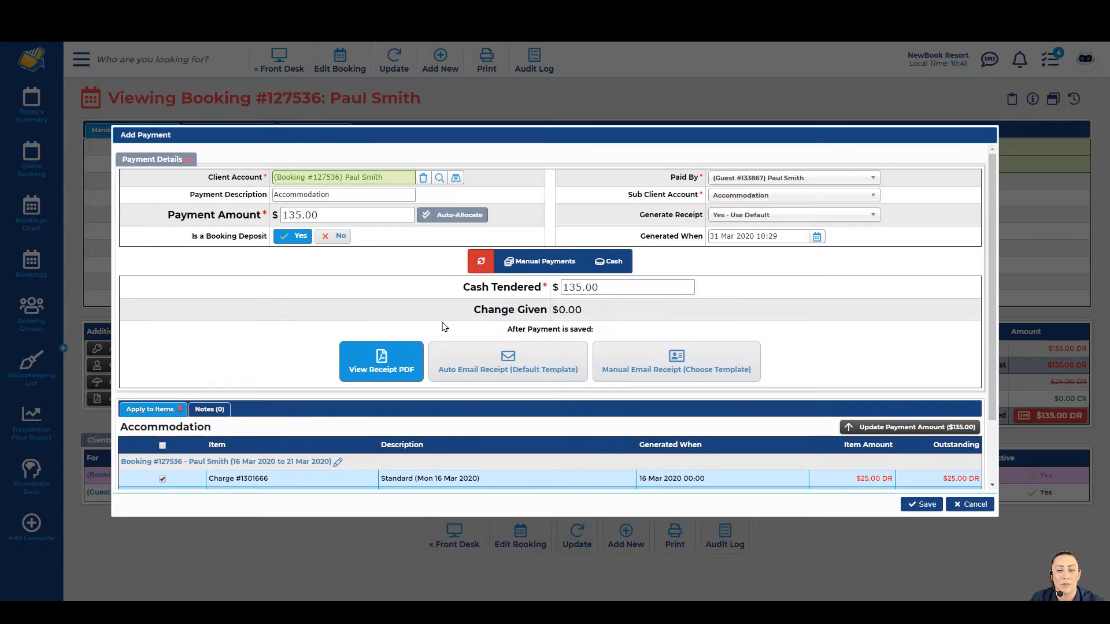
click(564, 287)
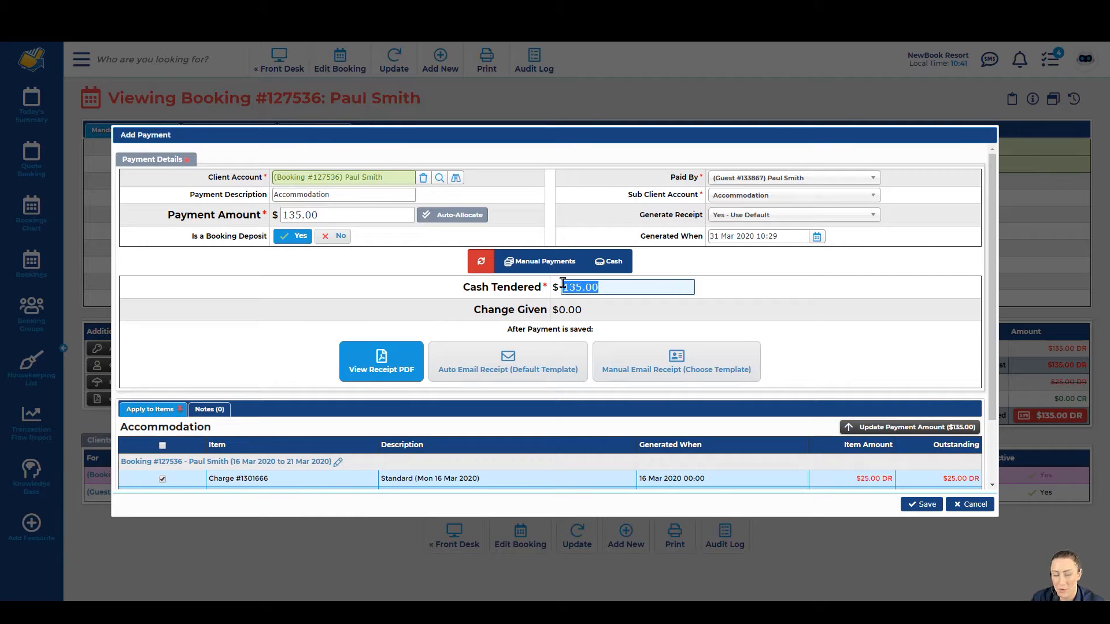
text(150)
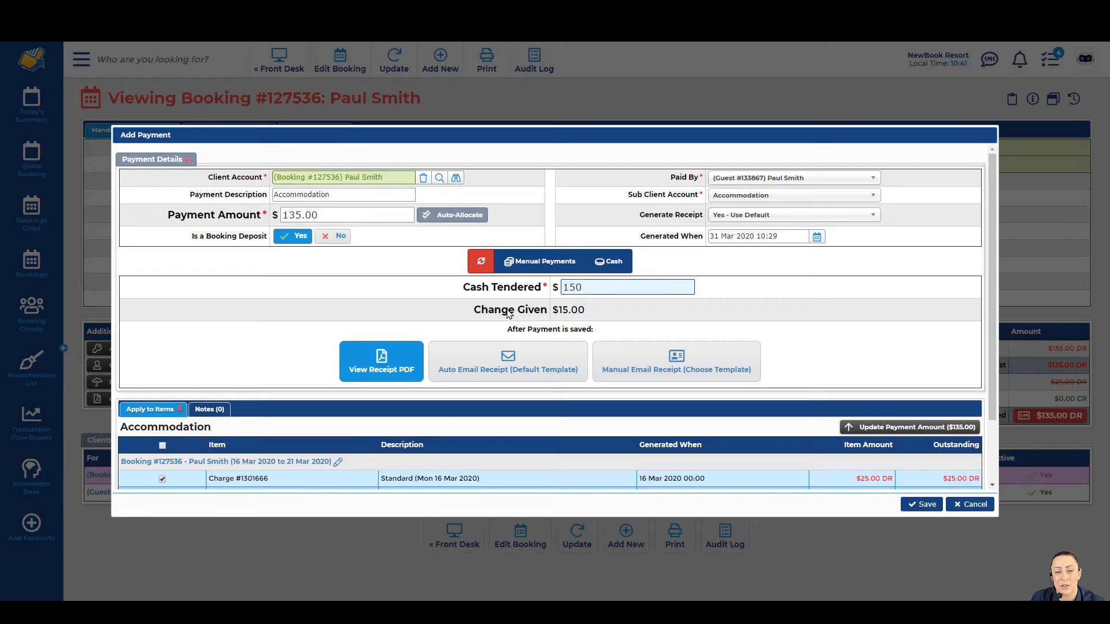
drag(474, 316, 583, 311)
click(594, 310)
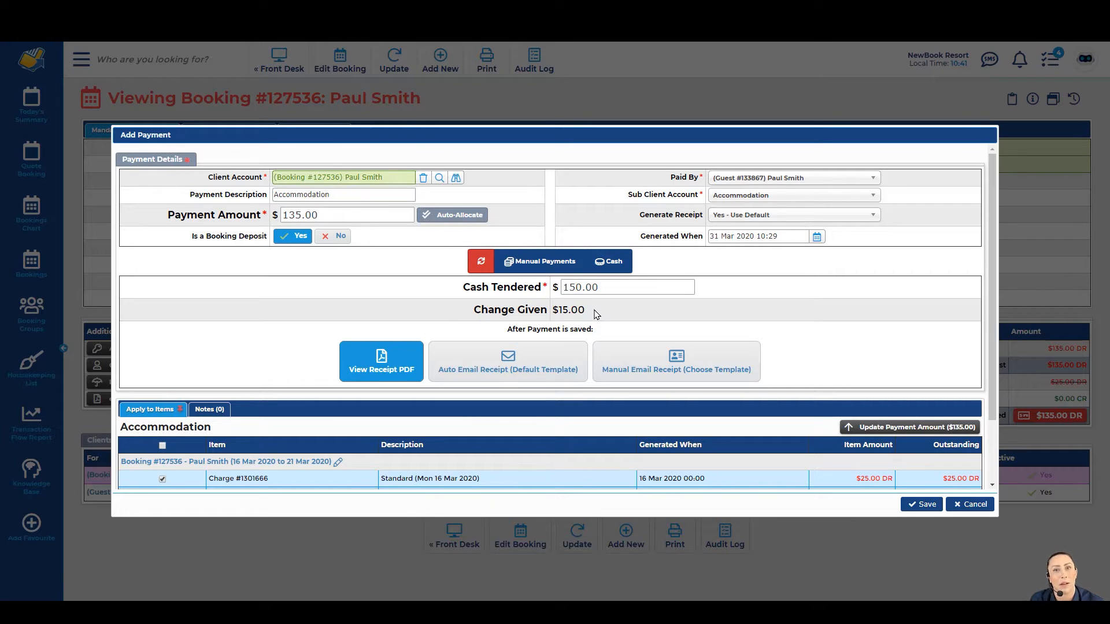
scroll(596, 314, down, 2)
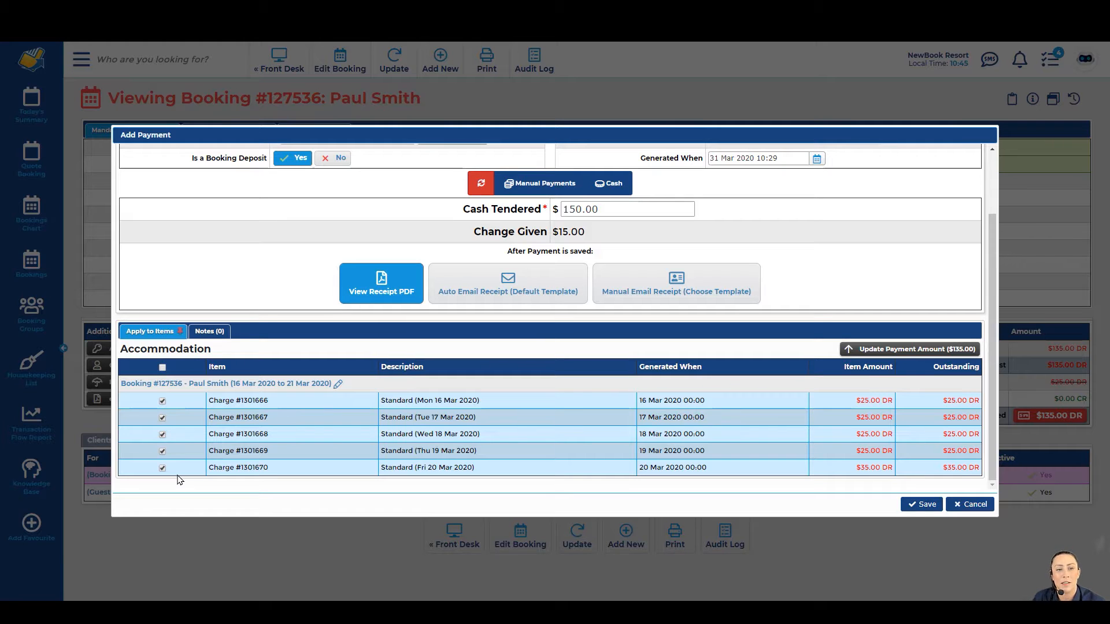
Step: Save the $135.00 cash payment covering all five nightly charges and open its PDF receipt
scroll(179, 479, up, 2)
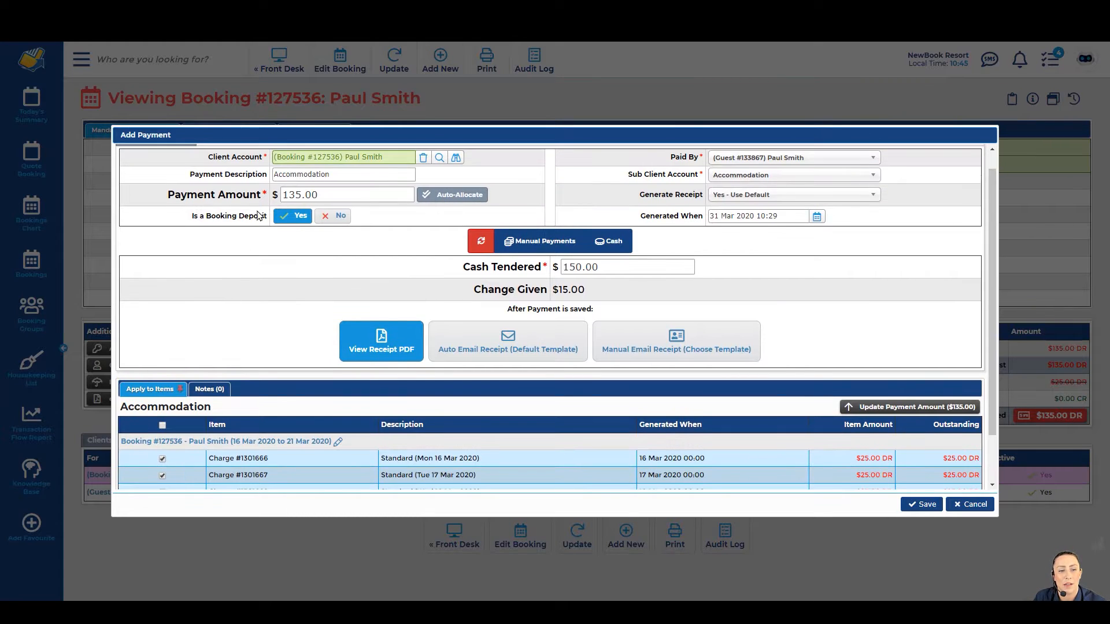
drag(282, 197, 322, 196)
click(322, 196)
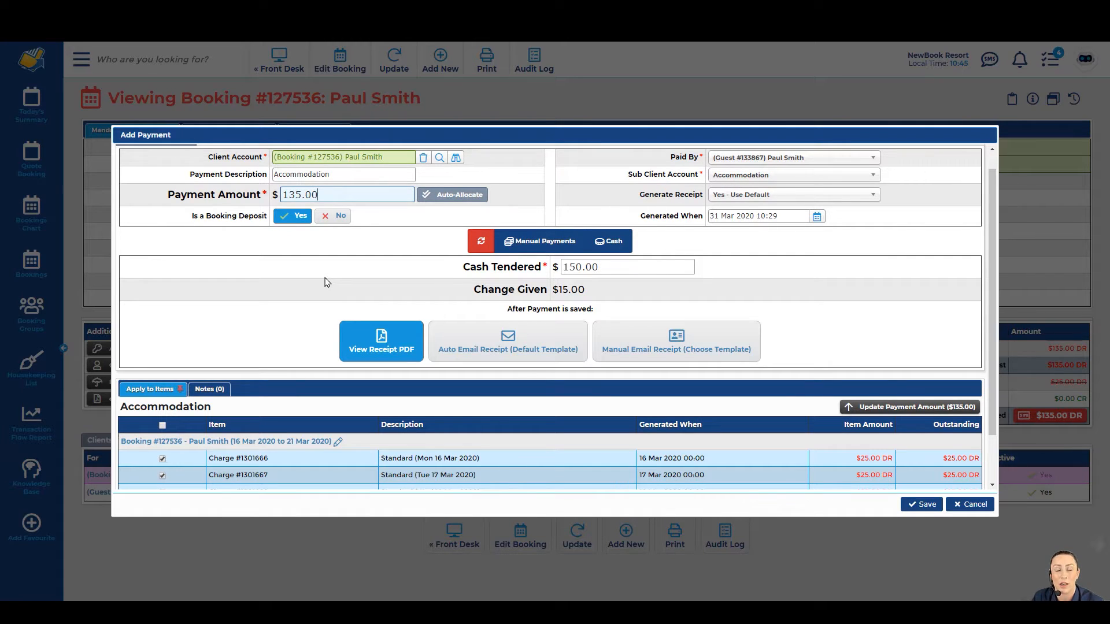
scroll(325, 281, down, 2)
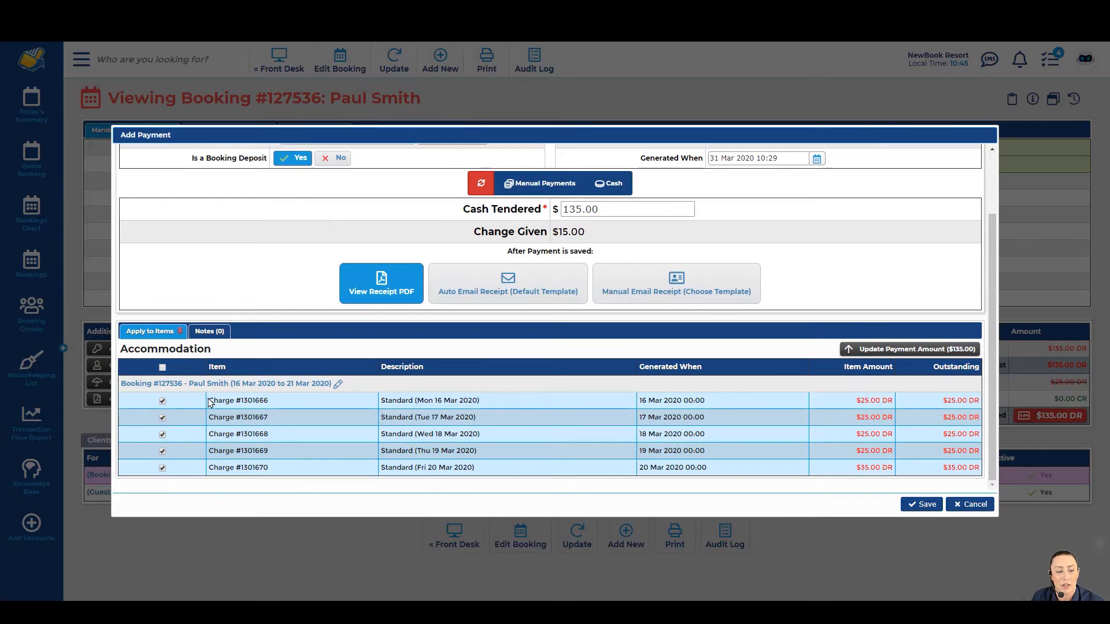
drag(208, 401, 264, 400)
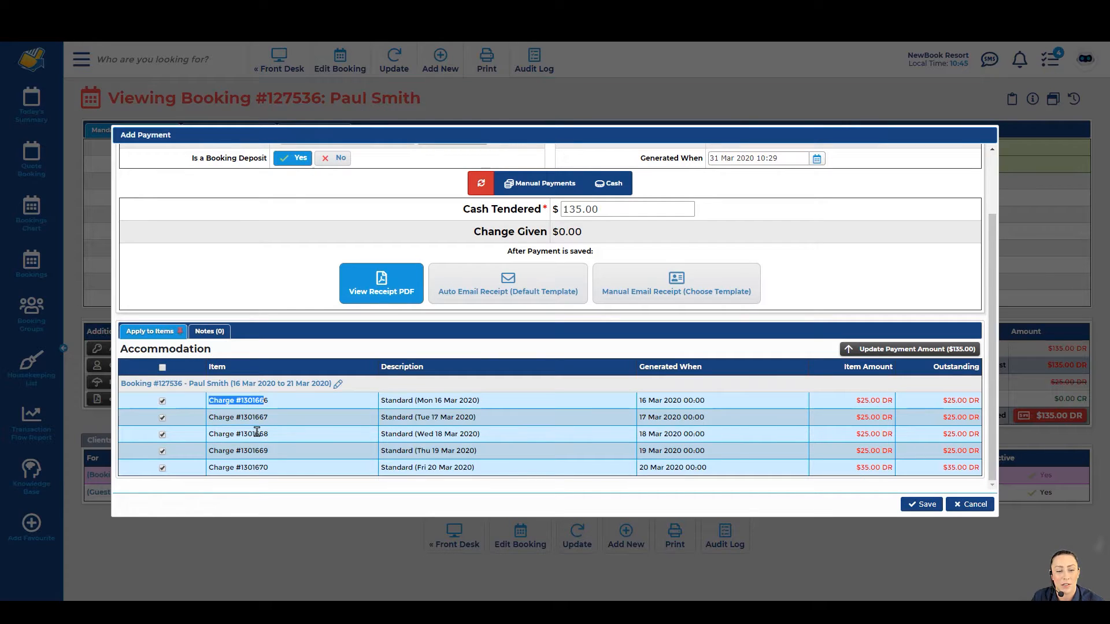
drag(380, 400, 481, 402)
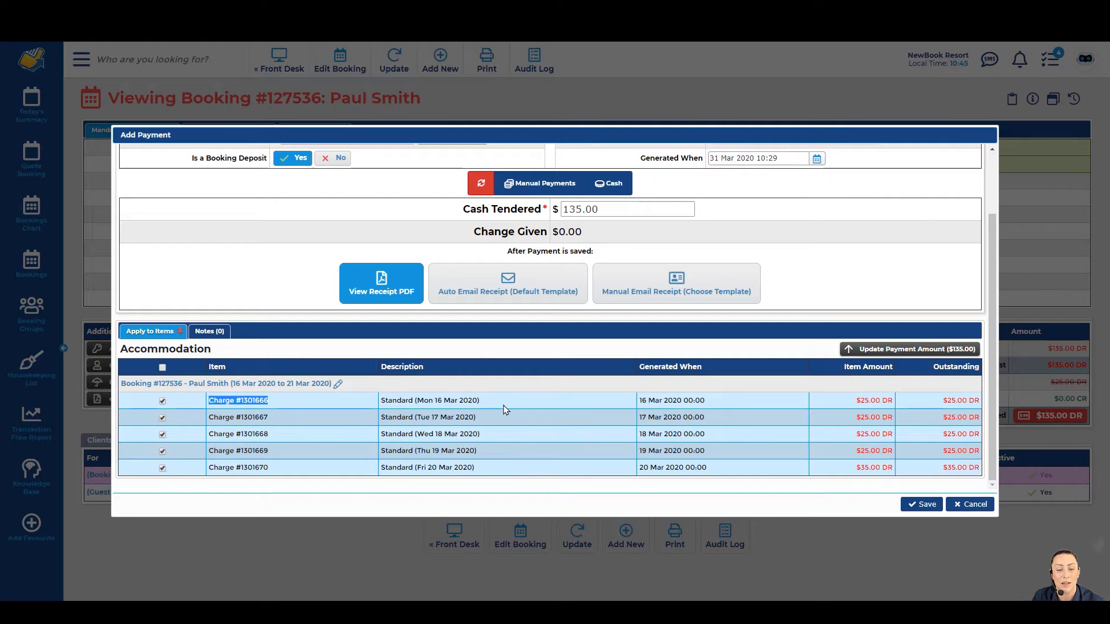
click(467, 379)
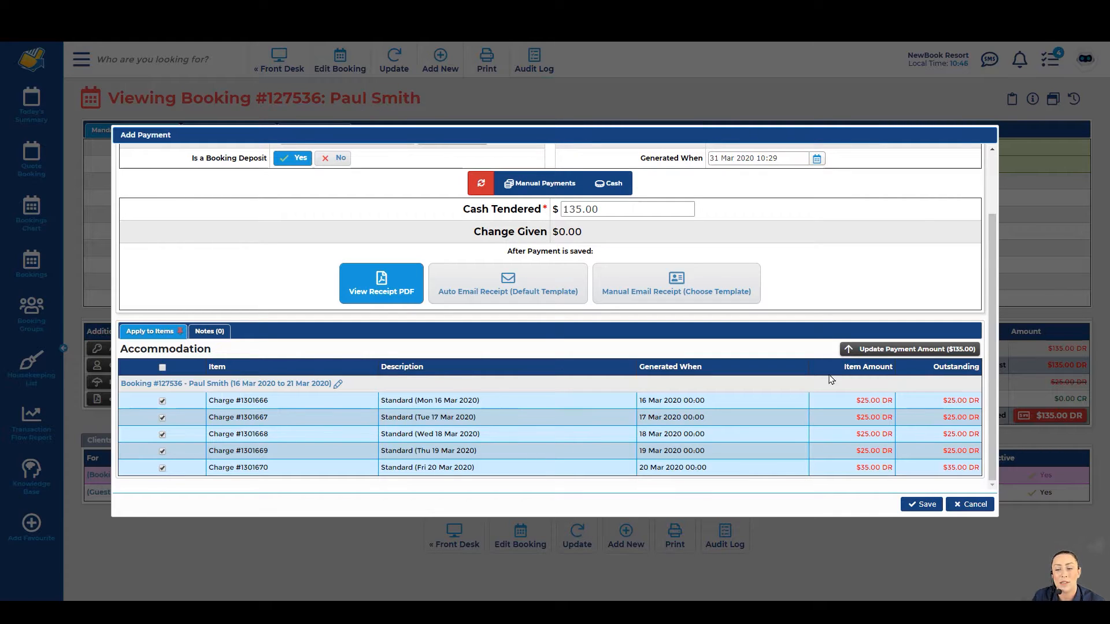
click(921, 505)
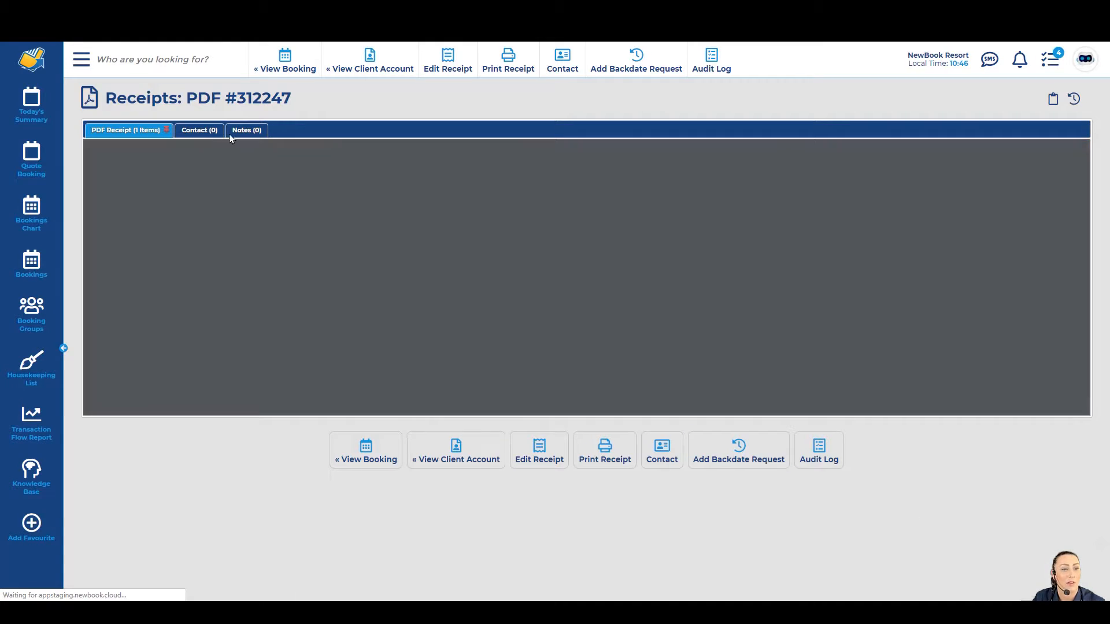
drag(106, 99, 305, 101)
click(306, 123)
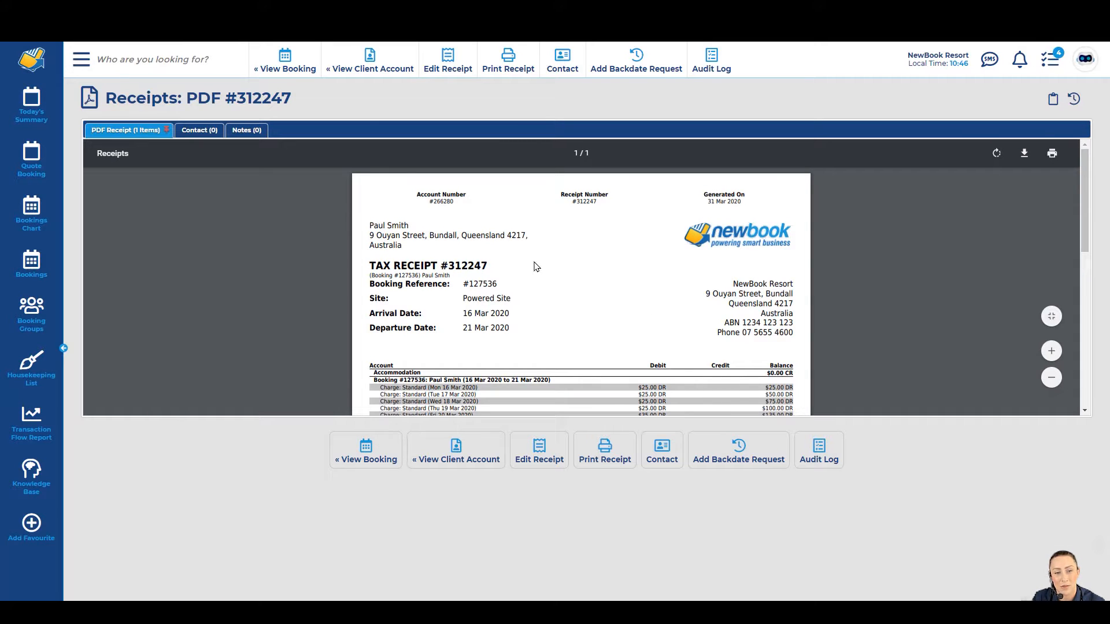
drag(369, 263, 494, 263)
drag(370, 284, 503, 281)
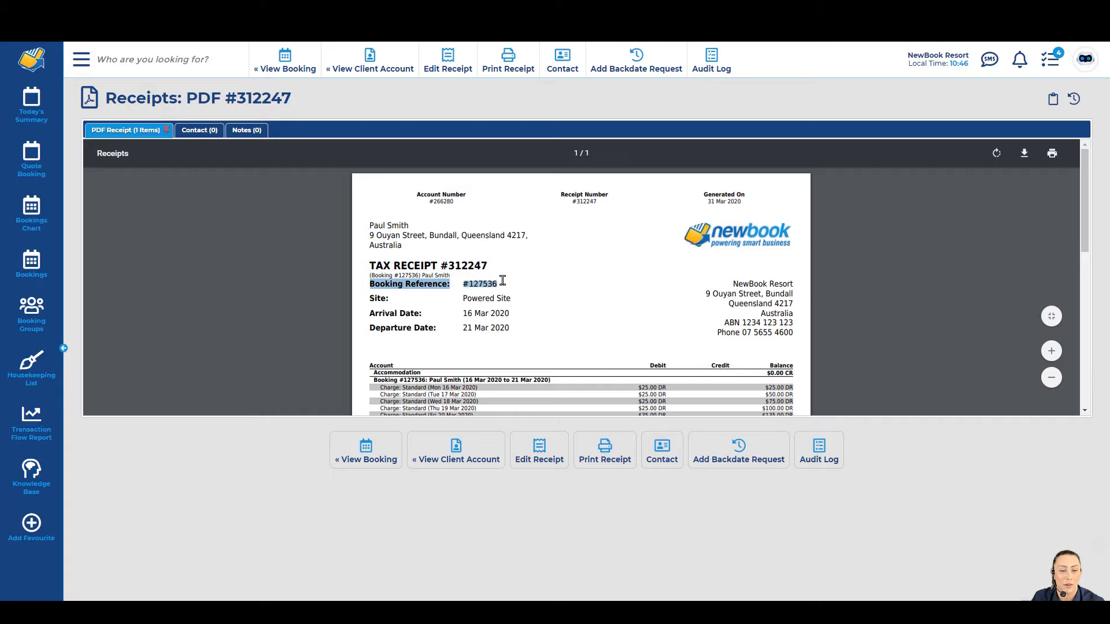
drag(366, 301, 510, 315)
drag(392, 328, 515, 328)
scroll(515, 328, down, 2)
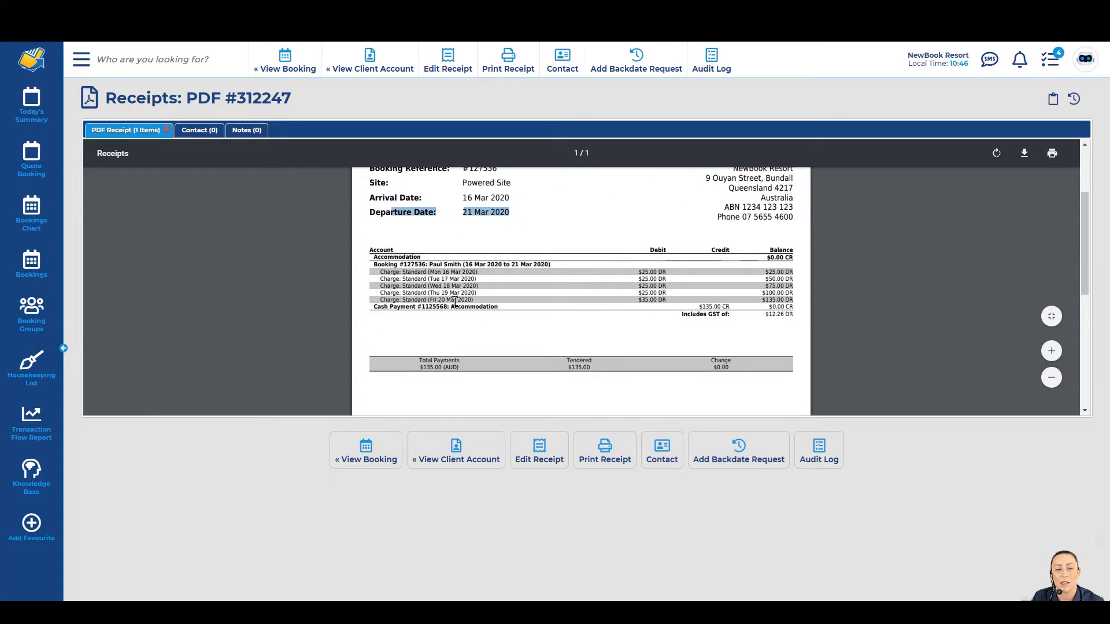
drag(376, 270, 669, 296)
click(673, 296)
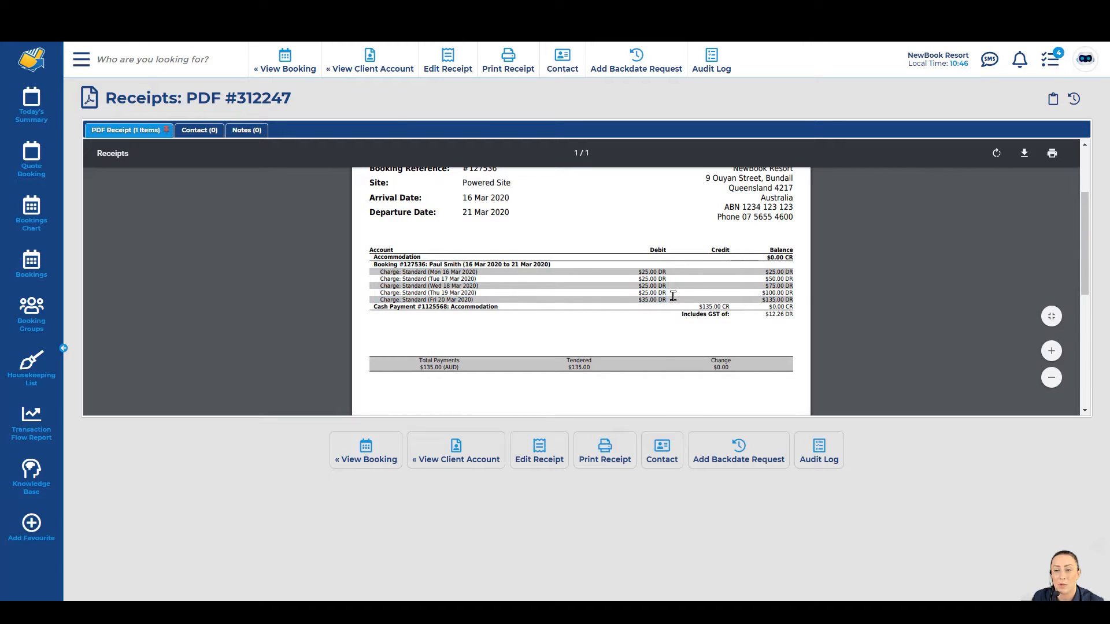
drag(762, 299, 790, 300)
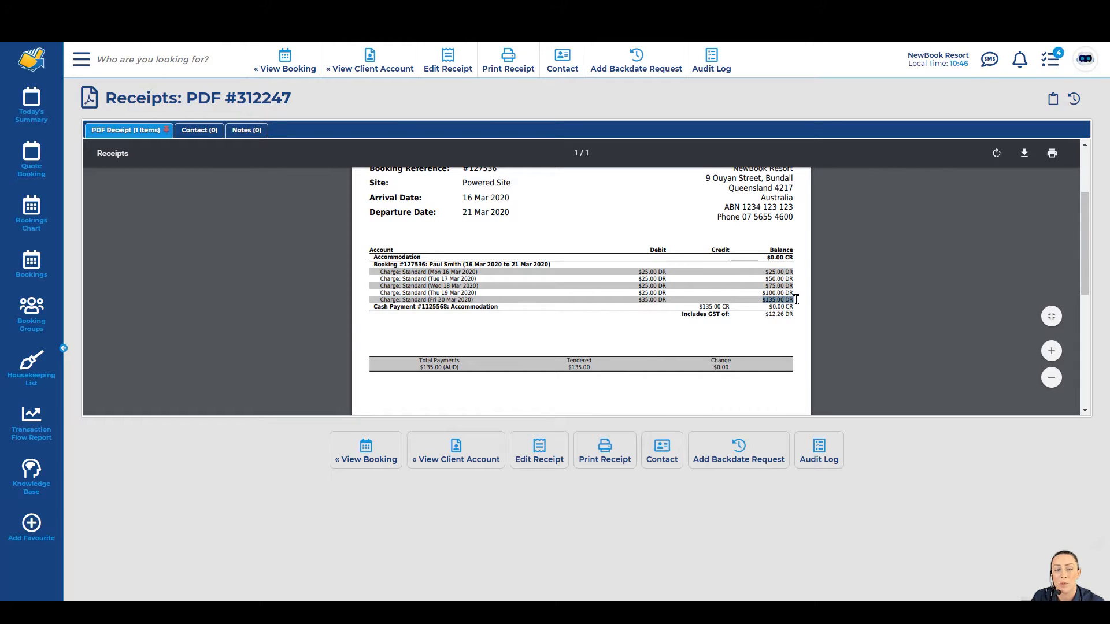
click(422, 299)
drag(374, 299, 504, 309)
drag(699, 307, 794, 308)
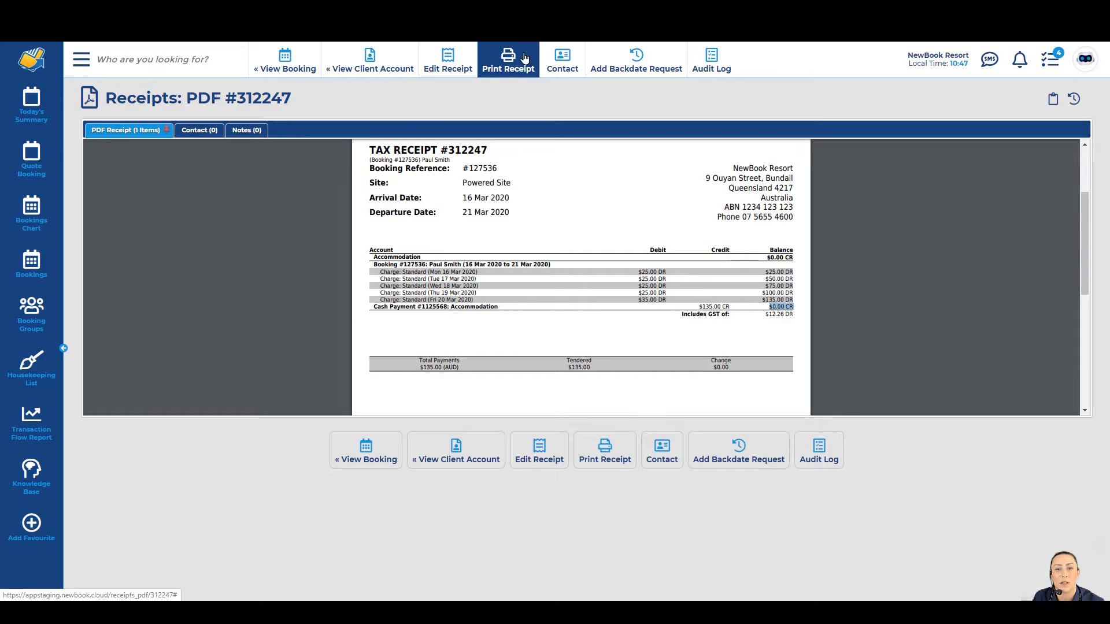
mouse_move(550, 60)
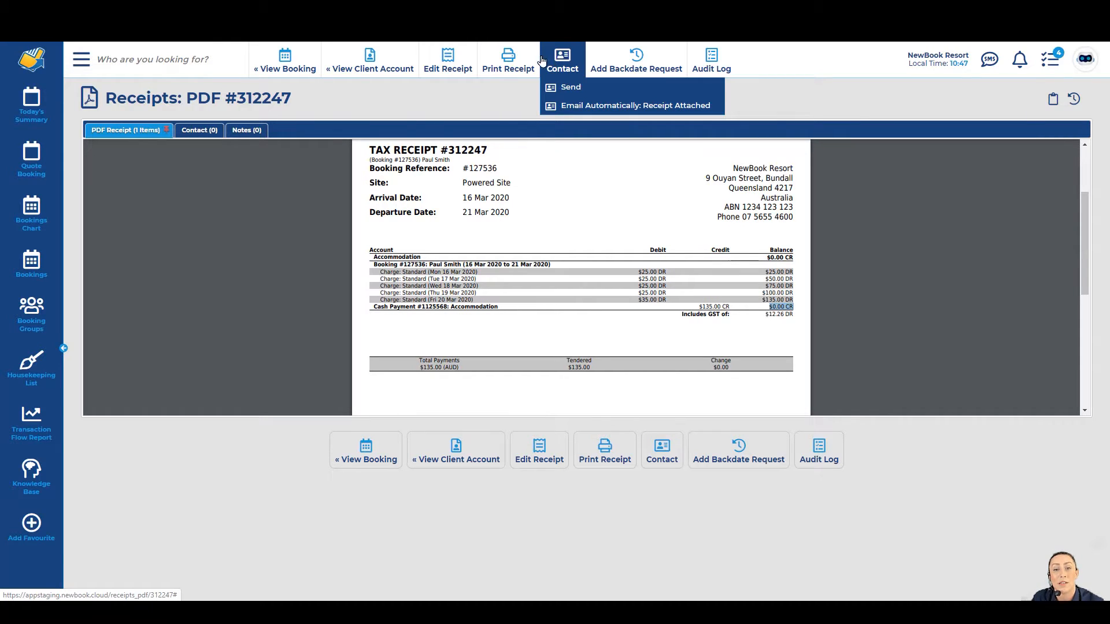
Step: Email the receipt to the guest using the Receipt Attached template with the PDF attached
click(558, 91)
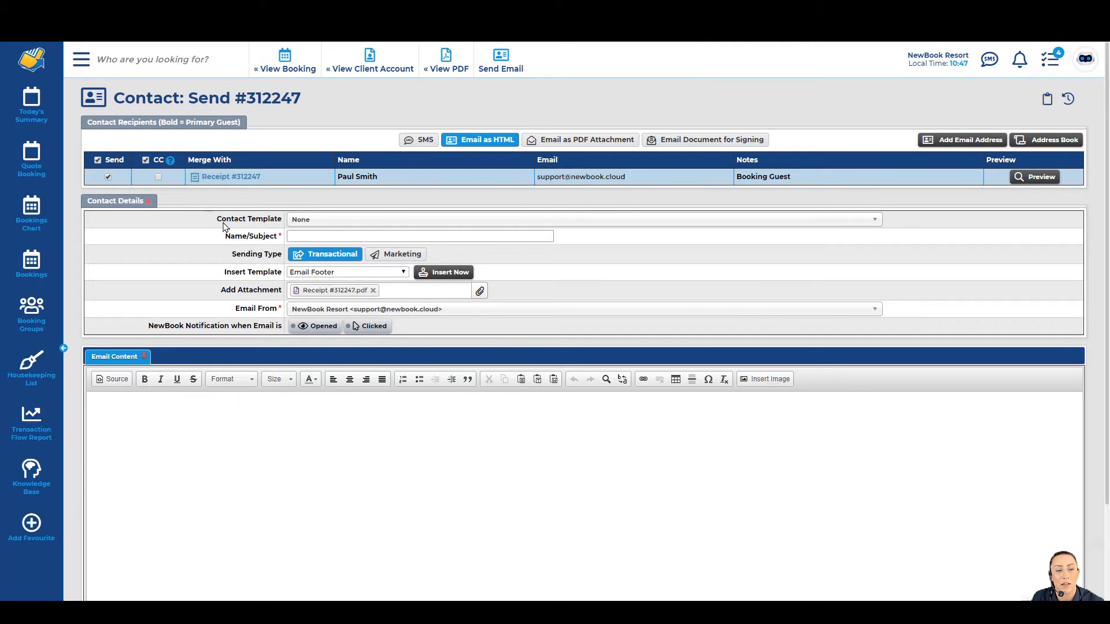
click(309, 222)
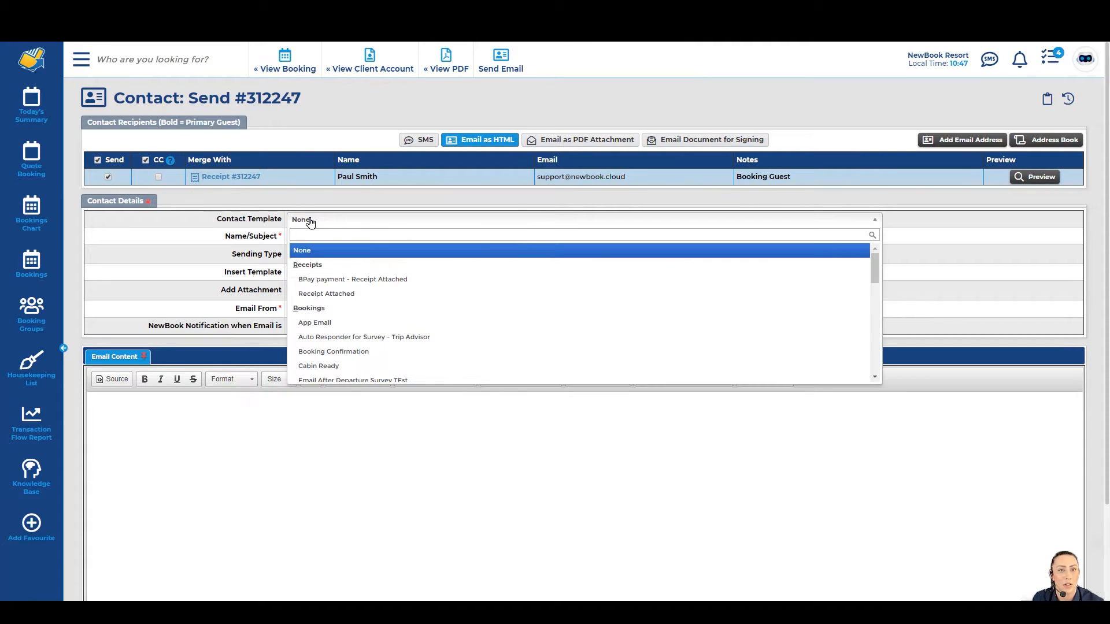
click(312, 294)
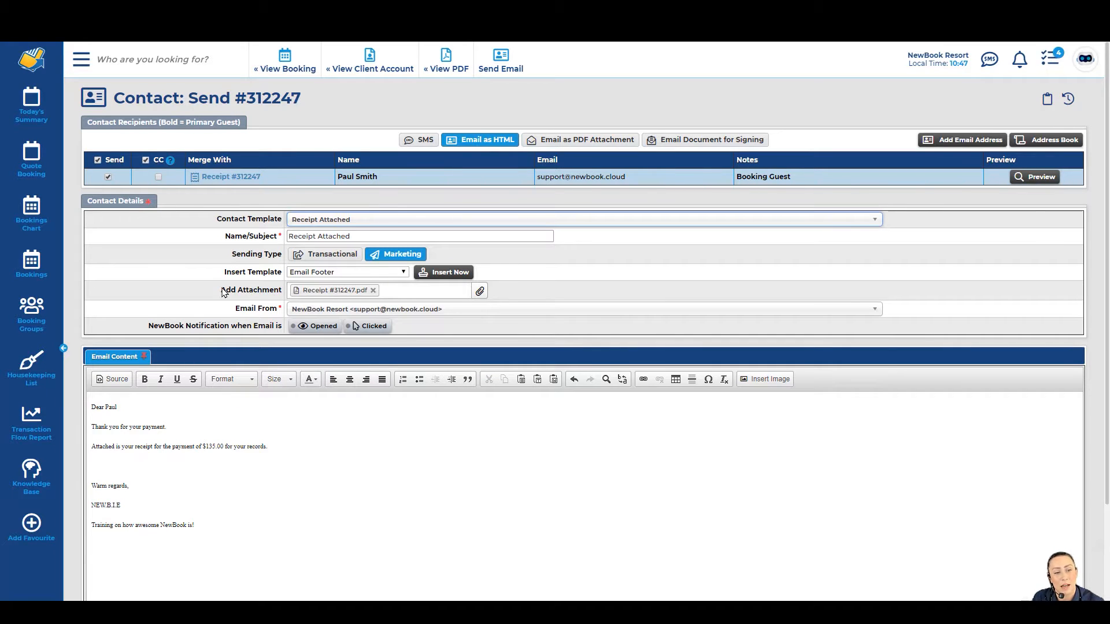
drag(221, 290, 282, 290)
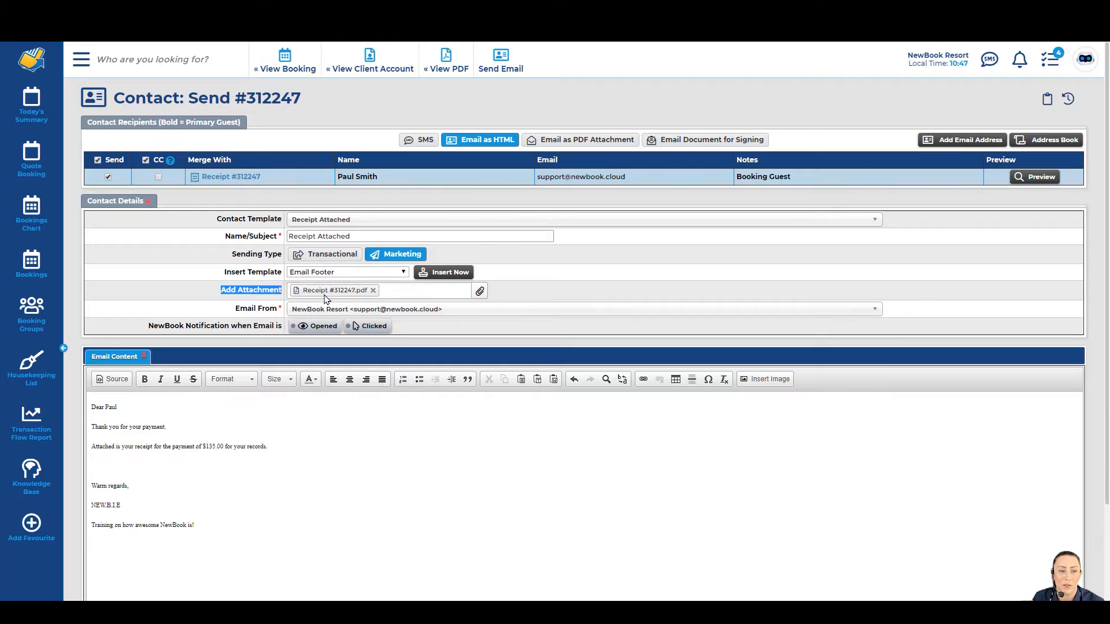
click(94, 411)
drag(94, 411, 143, 494)
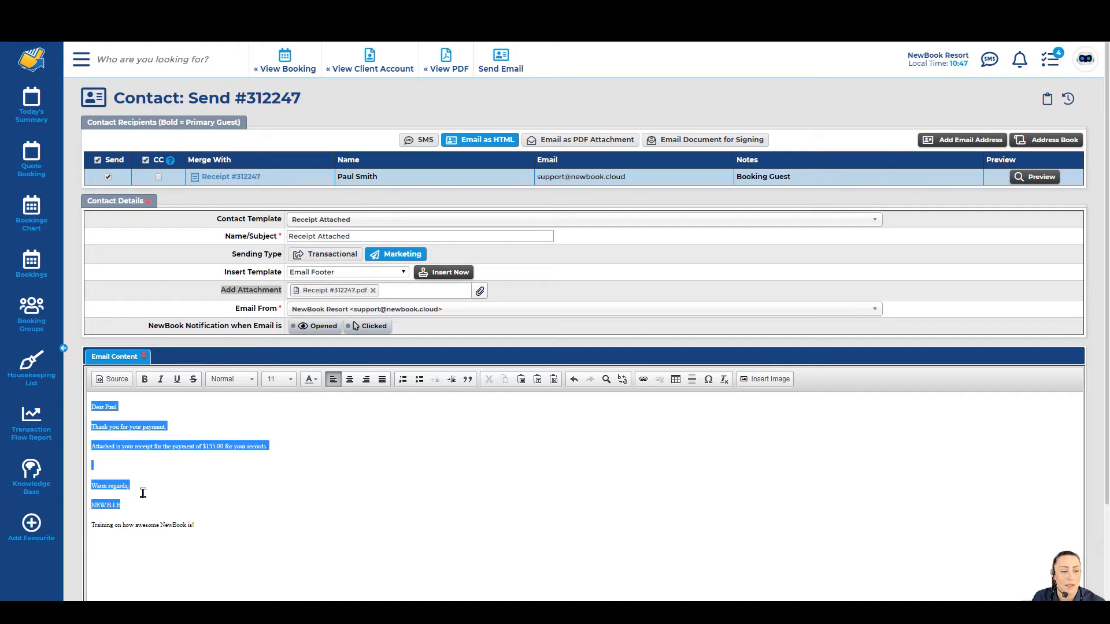
click(144, 497)
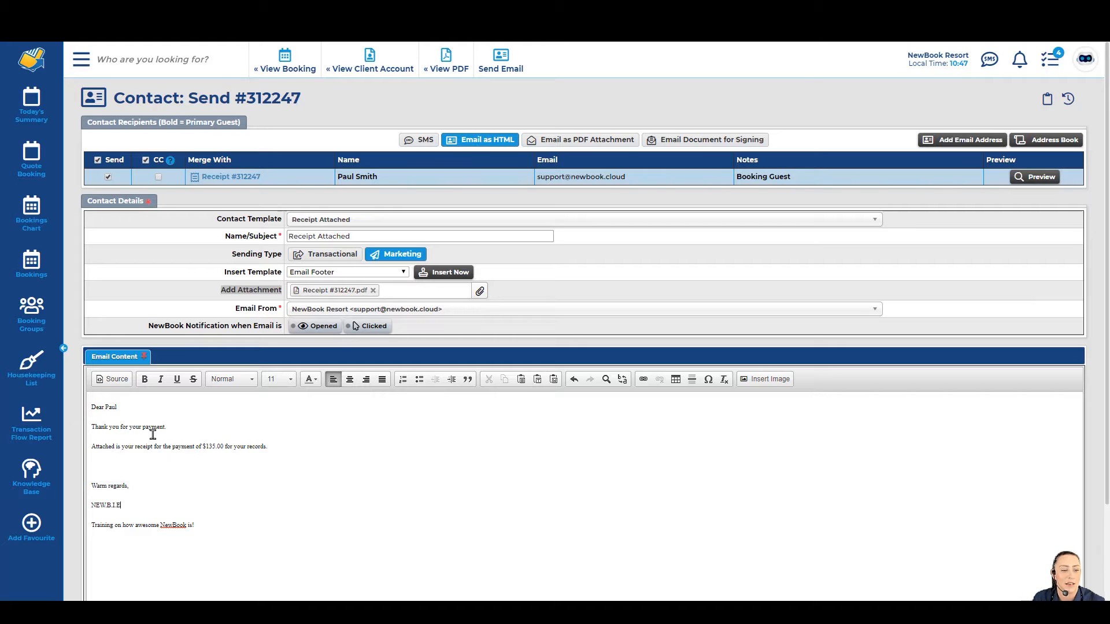
drag(120, 427, 266, 449)
click(265, 449)
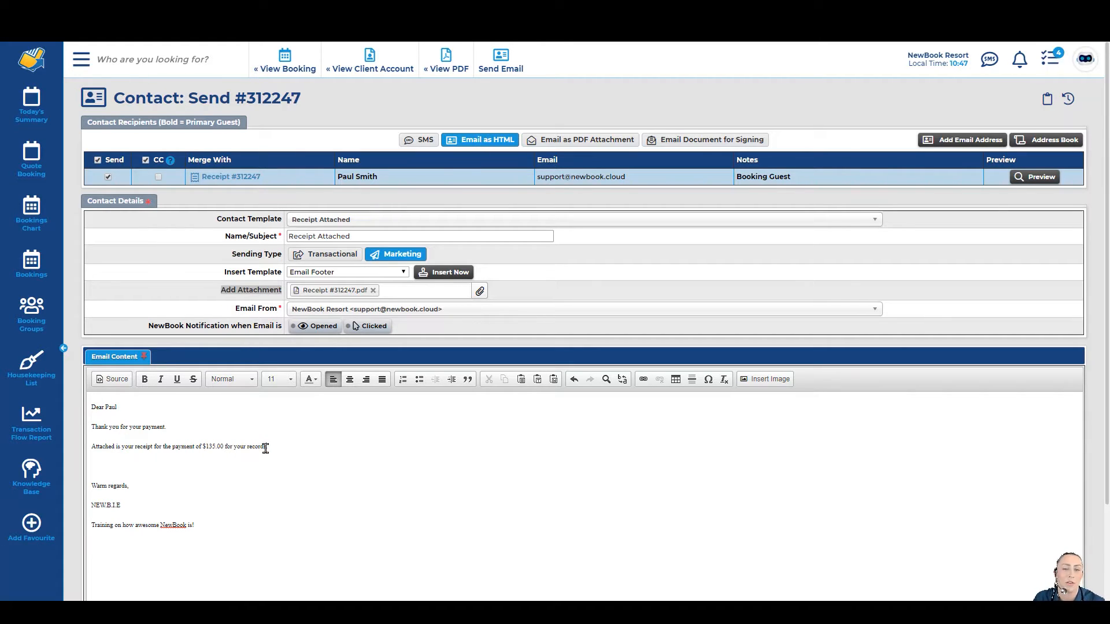
click(501, 60)
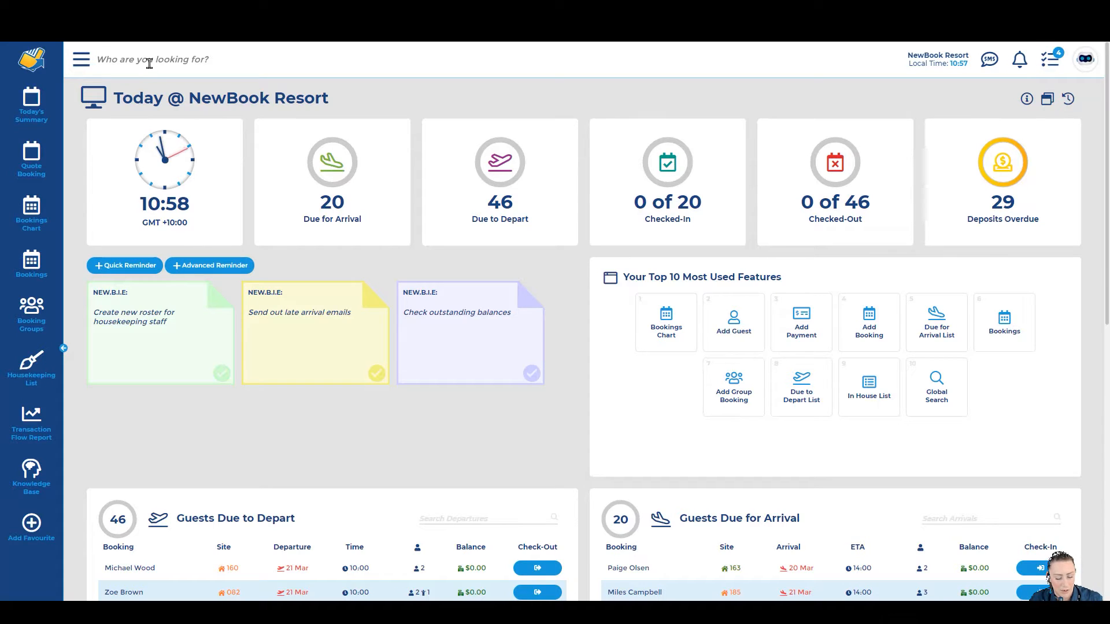
Step: Paste the booking number into the guest search box and run a global search
click(149, 61)
text(127534)
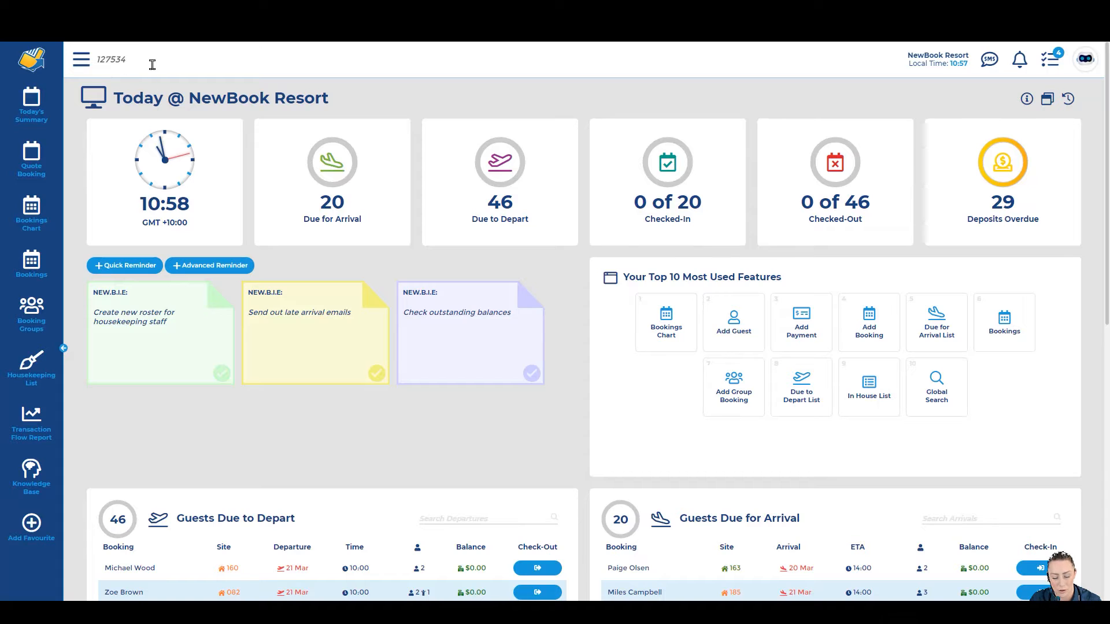
key(Return)
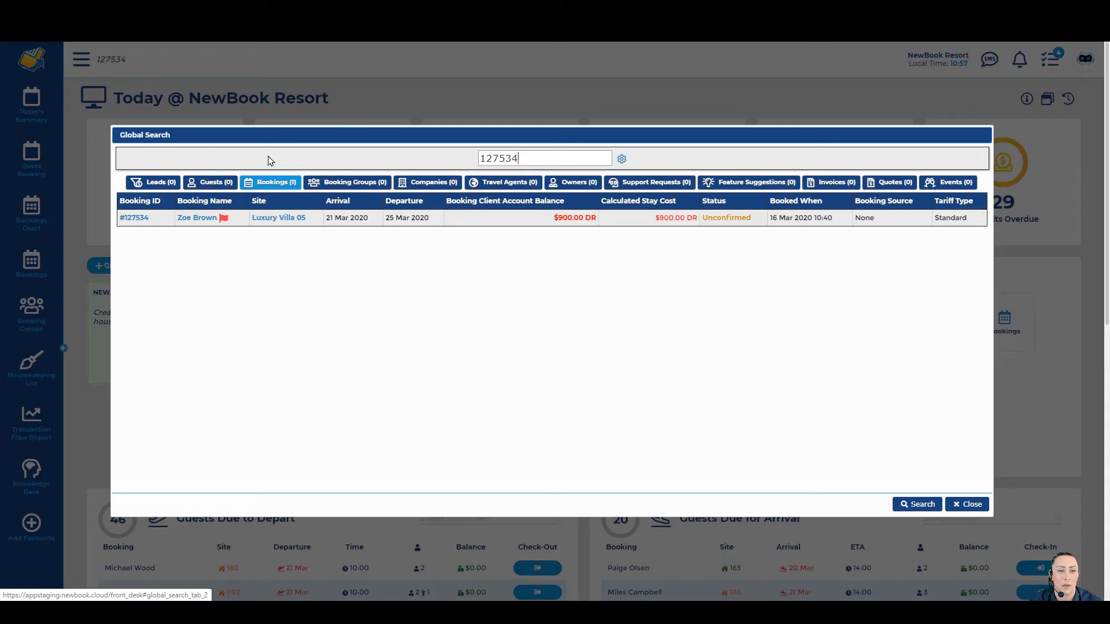
Step: Open the Luxury Villa 05 booking and check its Unconfirmed status and $900.00 DR stay cost
click(137, 222)
drag(109, 98, 428, 103)
click(427, 105)
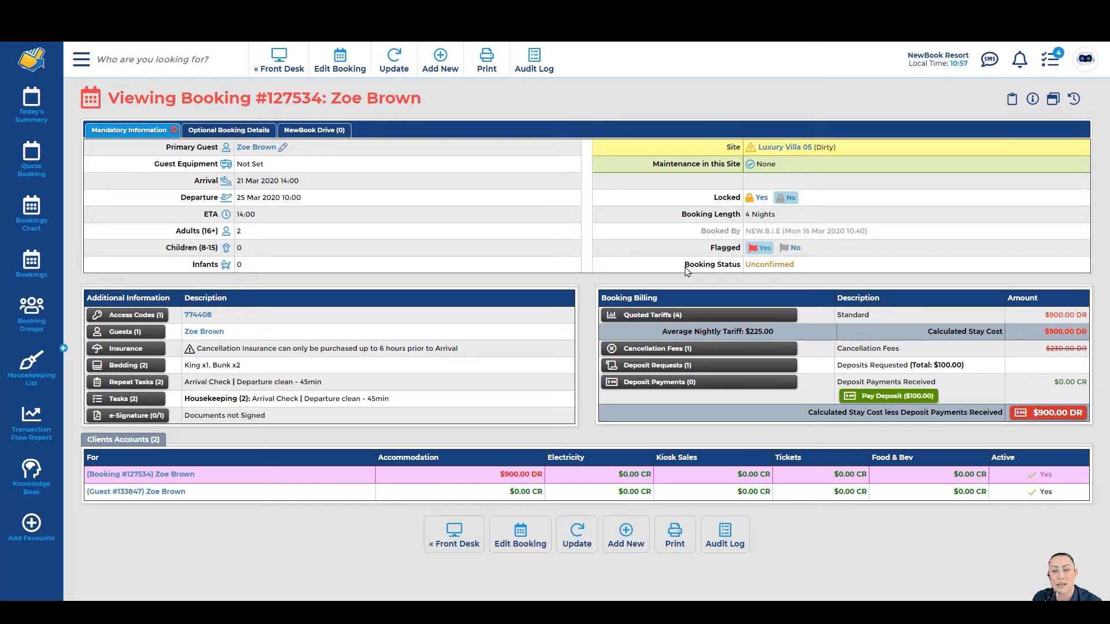
drag(687, 271, 802, 273)
click(803, 273)
drag(1041, 317, 1085, 317)
click(1084, 317)
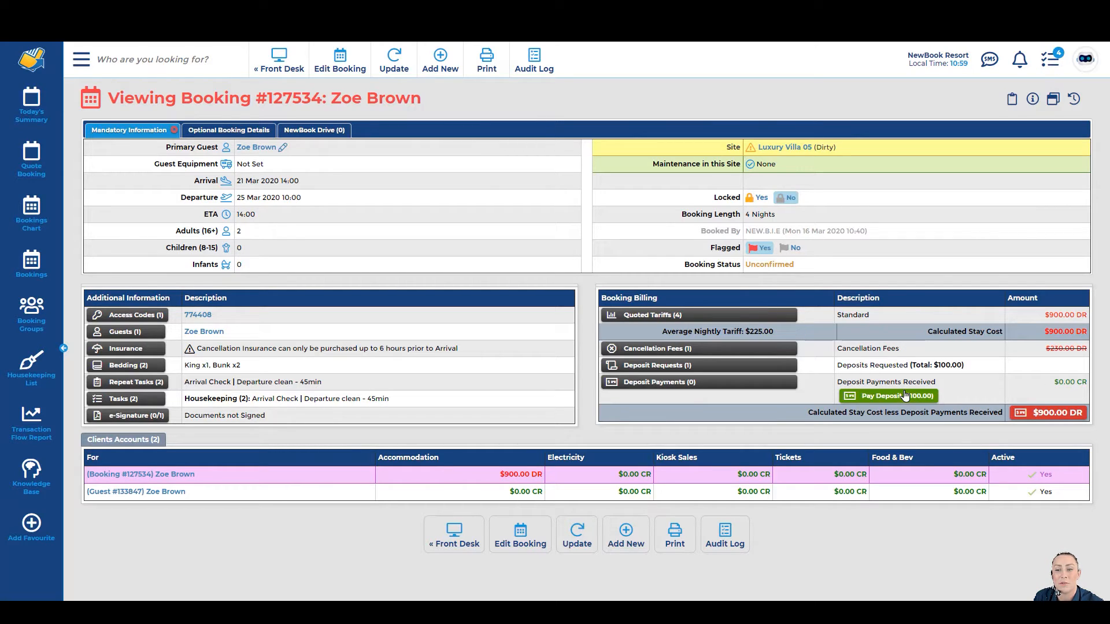
drag(745, 264, 795, 267)
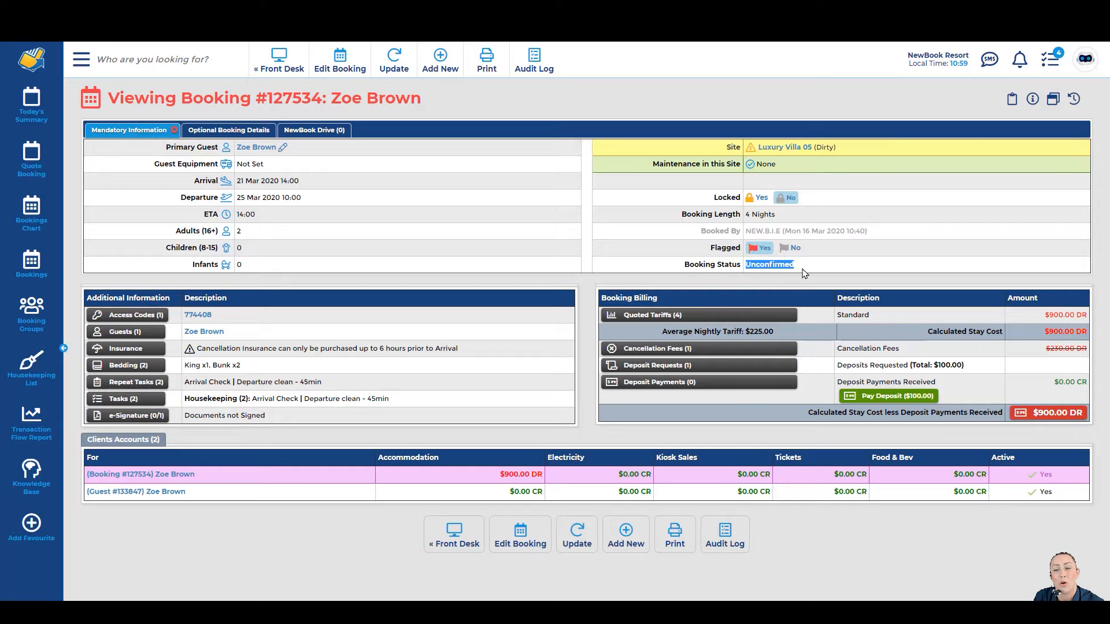
click(804, 272)
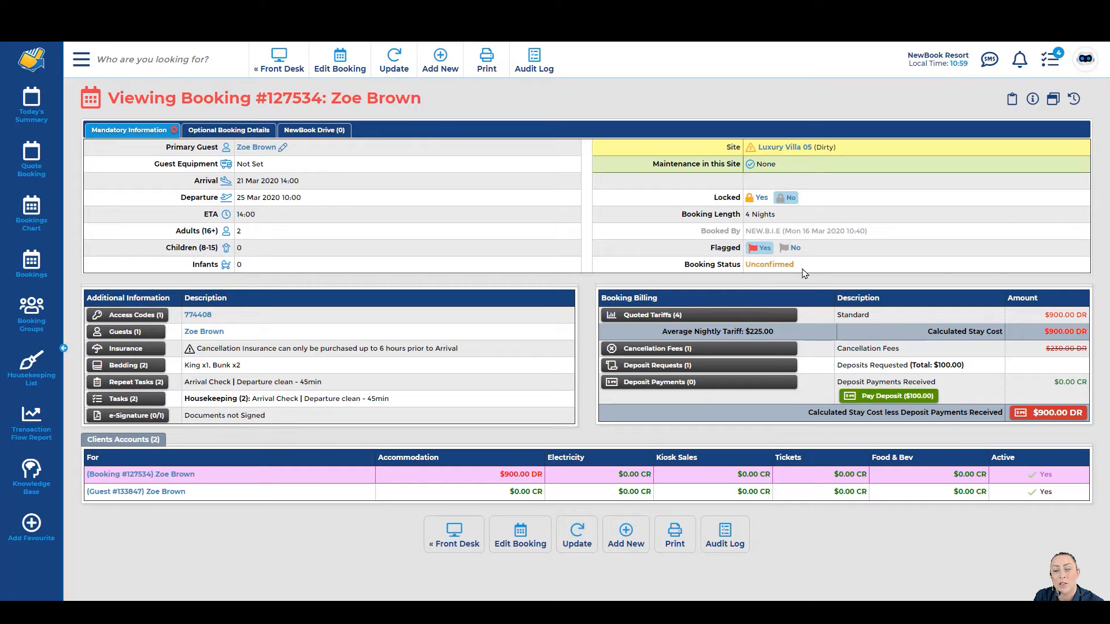
Step: Begin the $100.00 deposit payment routed through the Credit Card Gateway
click(865, 400)
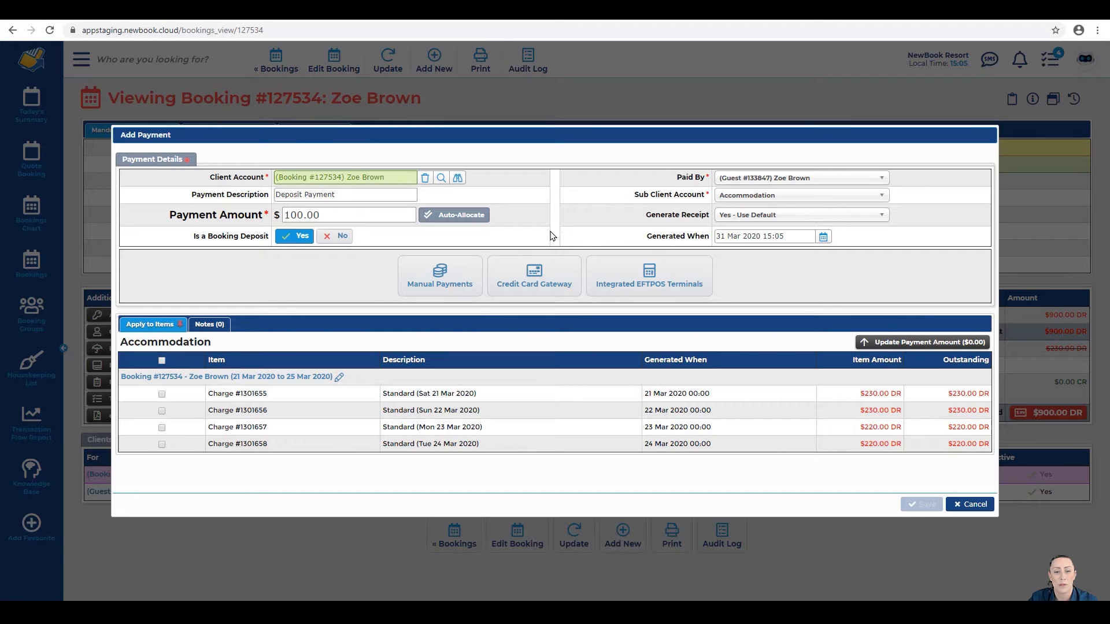
click(536, 292)
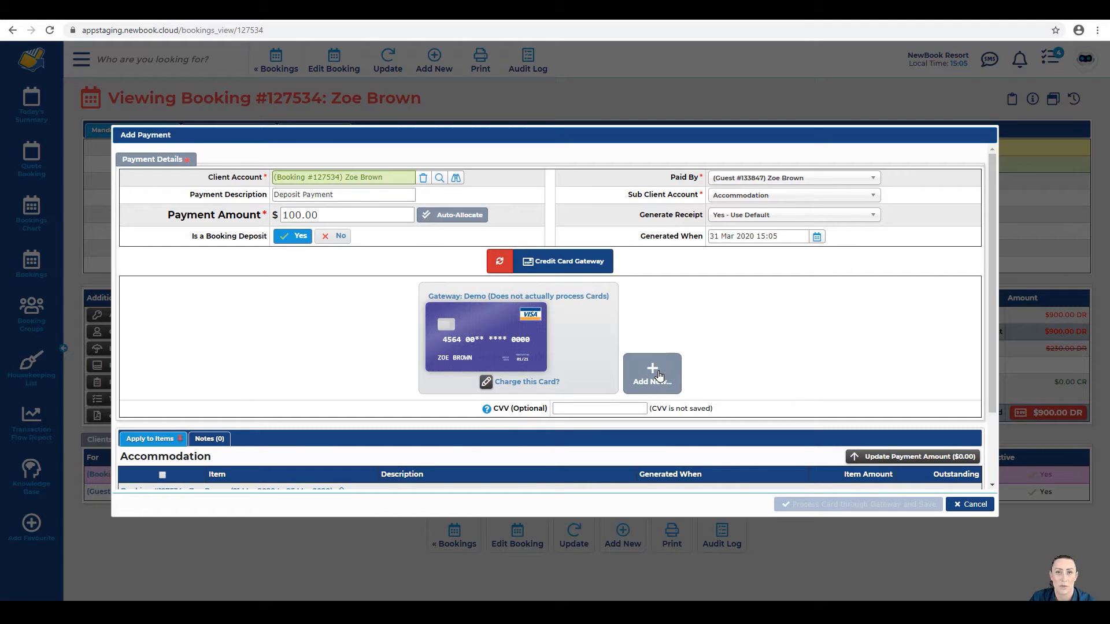
Step: Charge the $100.00 deposit to the guest's saved Visa card through the gateway, generating receipt #312256
click(575, 346)
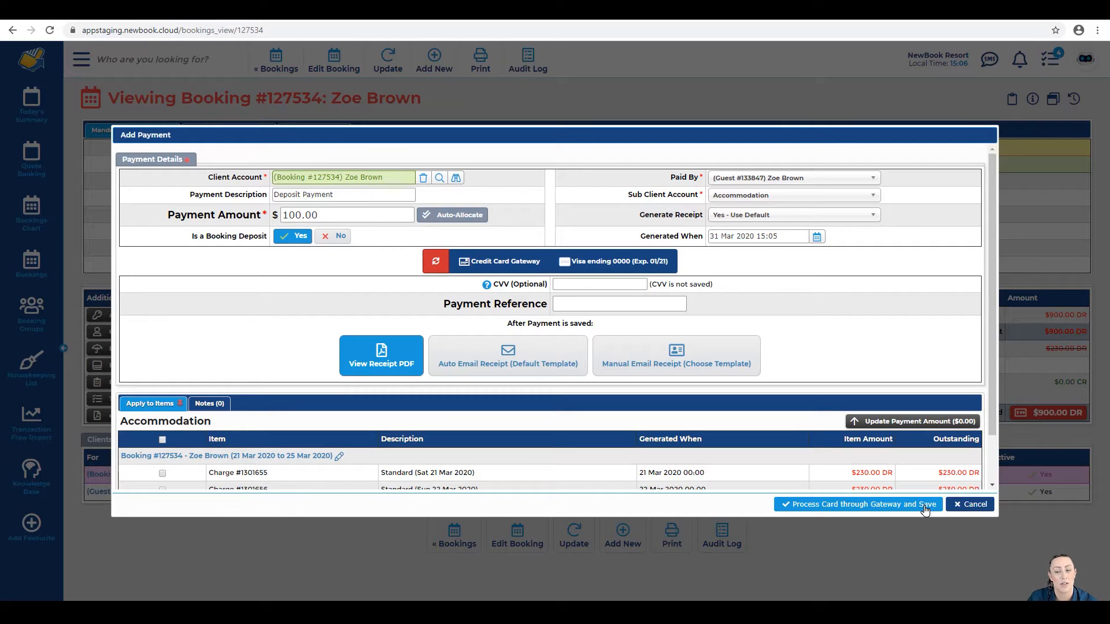
click(861, 505)
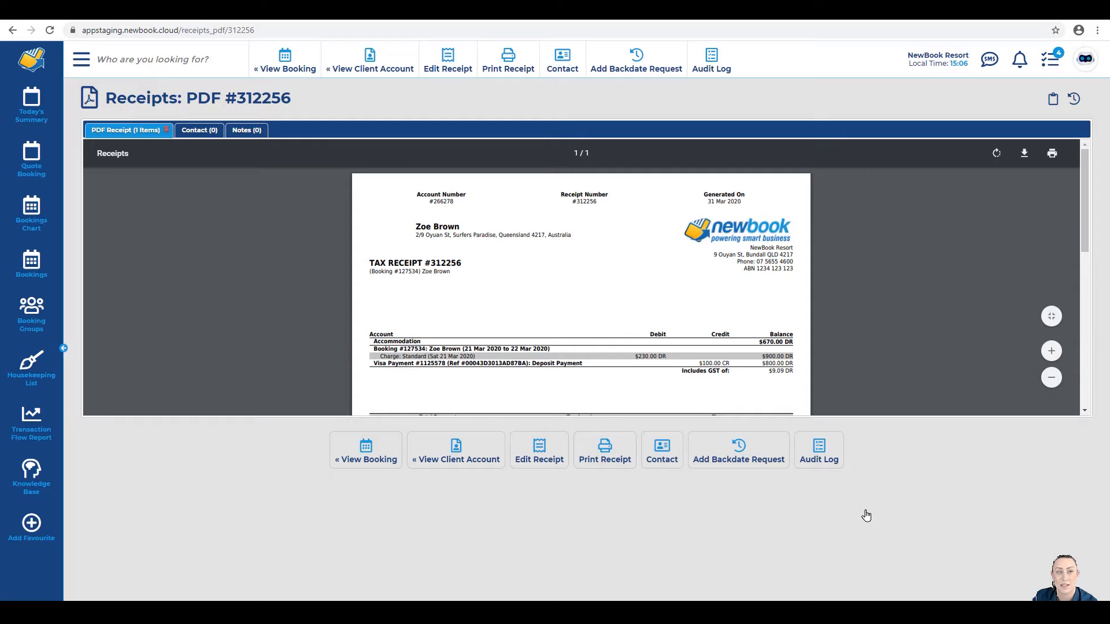
drag(107, 98, 315, 104)
click(314, 104)
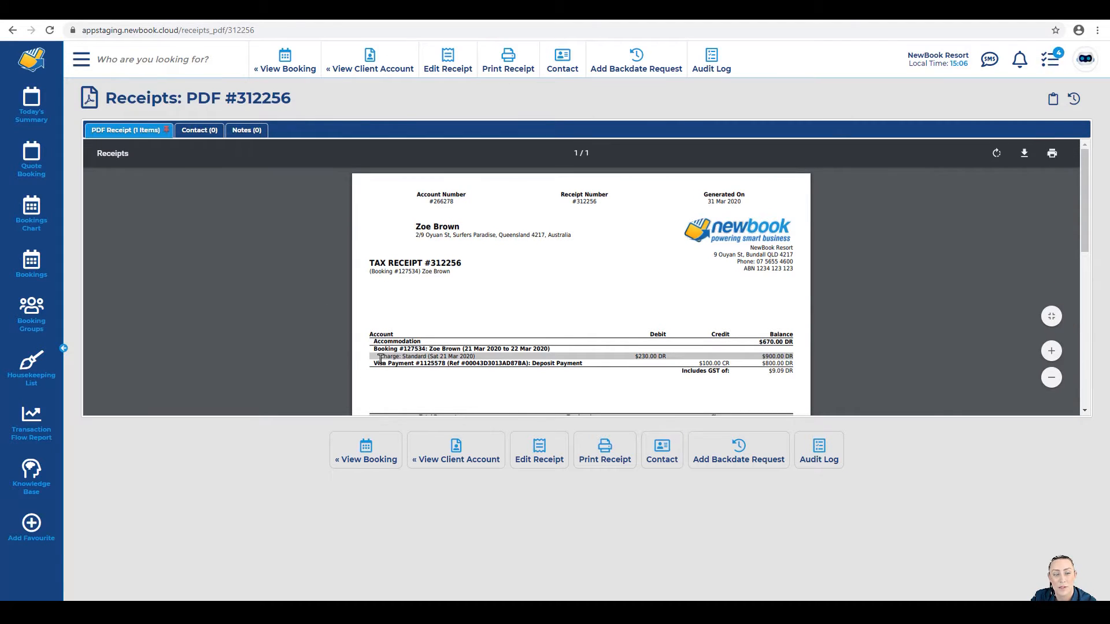
drag(375, 363, 580, 365)
click(575, 365)
drag(448, 364, 527, 367)
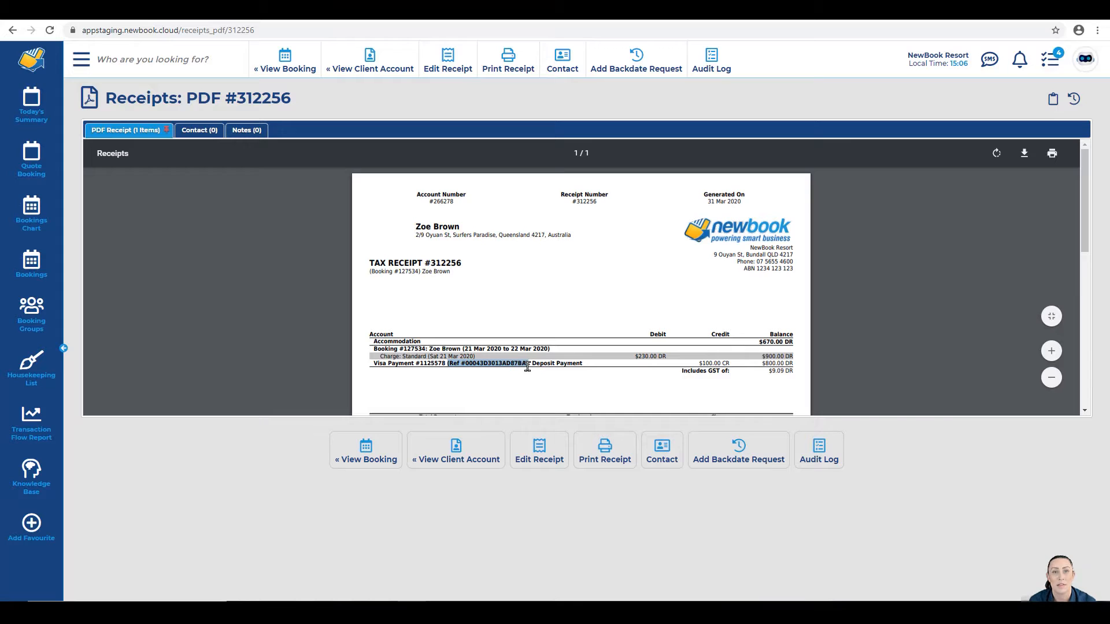
click(527, 366)
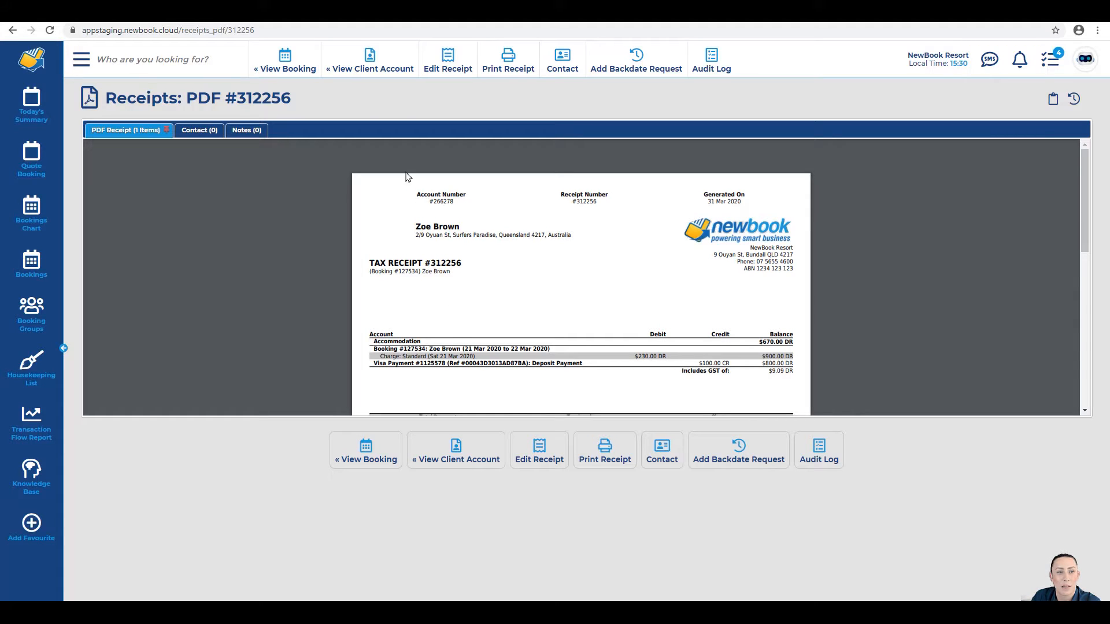
click(288, 61)
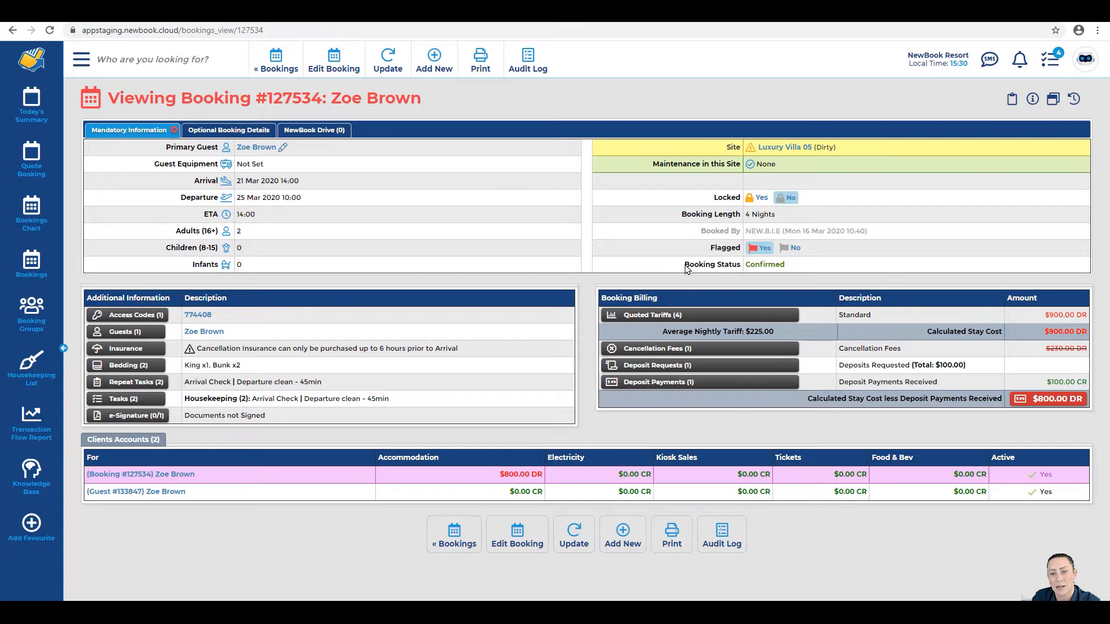
Step: Check that booking #127534 shows Confirmed status with $800.00 DR still owing
drag(684, 268, 792, 268)
click(792, 268)
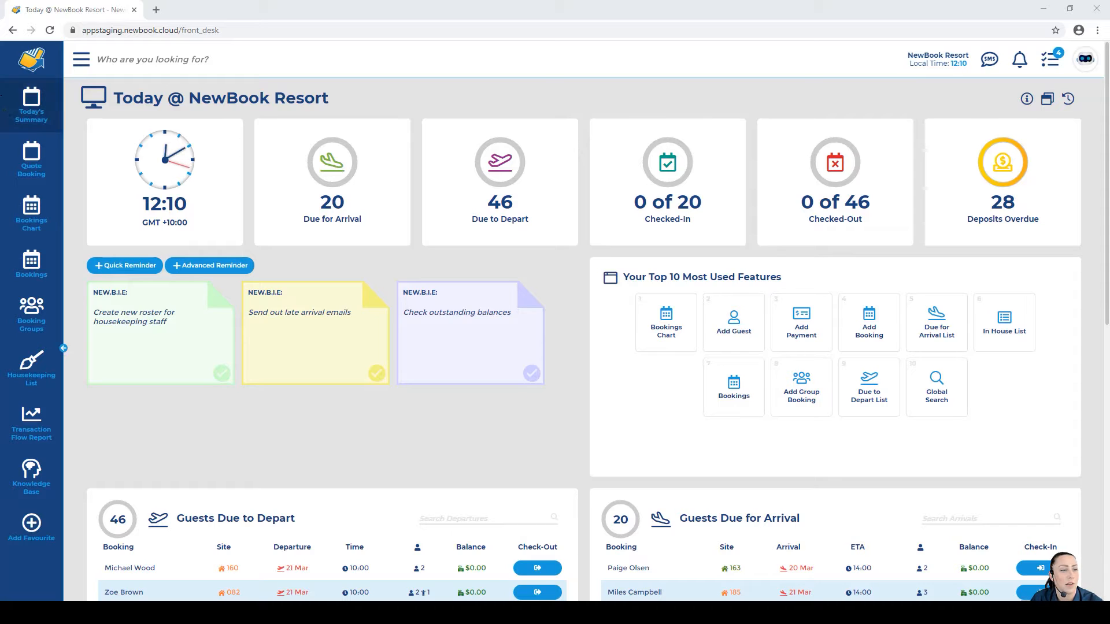
Step: Search the In House List by the guest's name and open their $570.81 DR client account
click(35, 116)
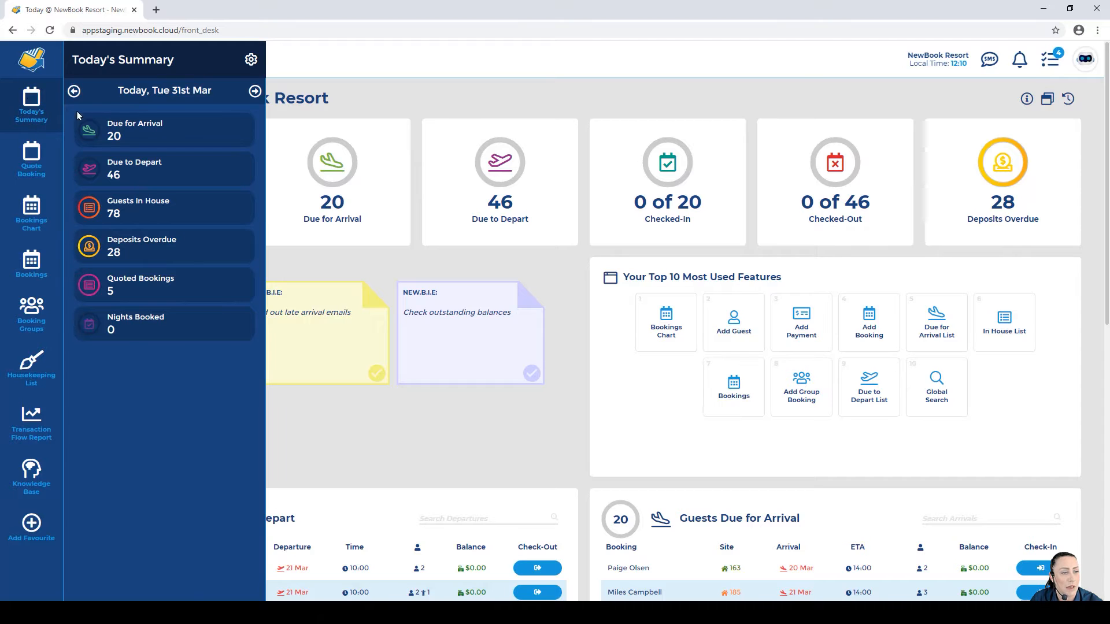
click(142, 215)
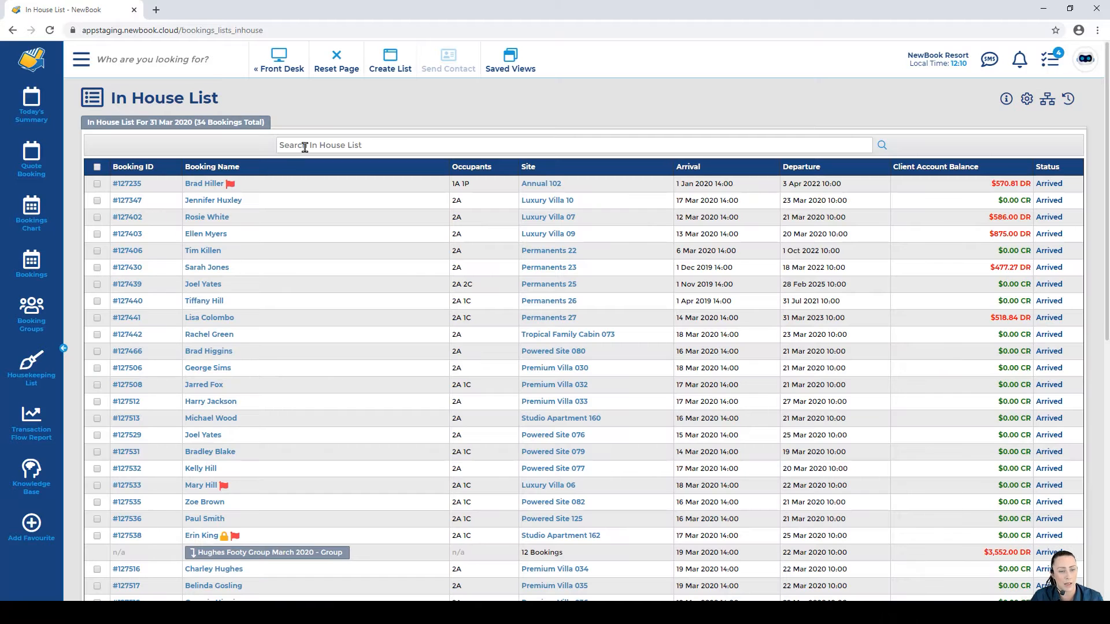
click(305, 147)
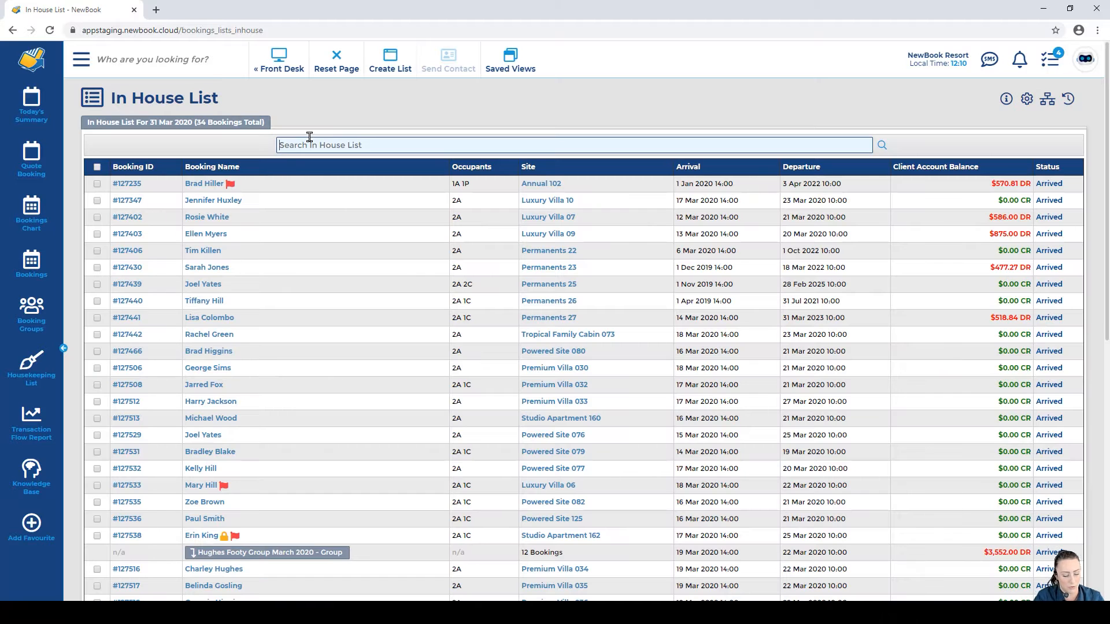
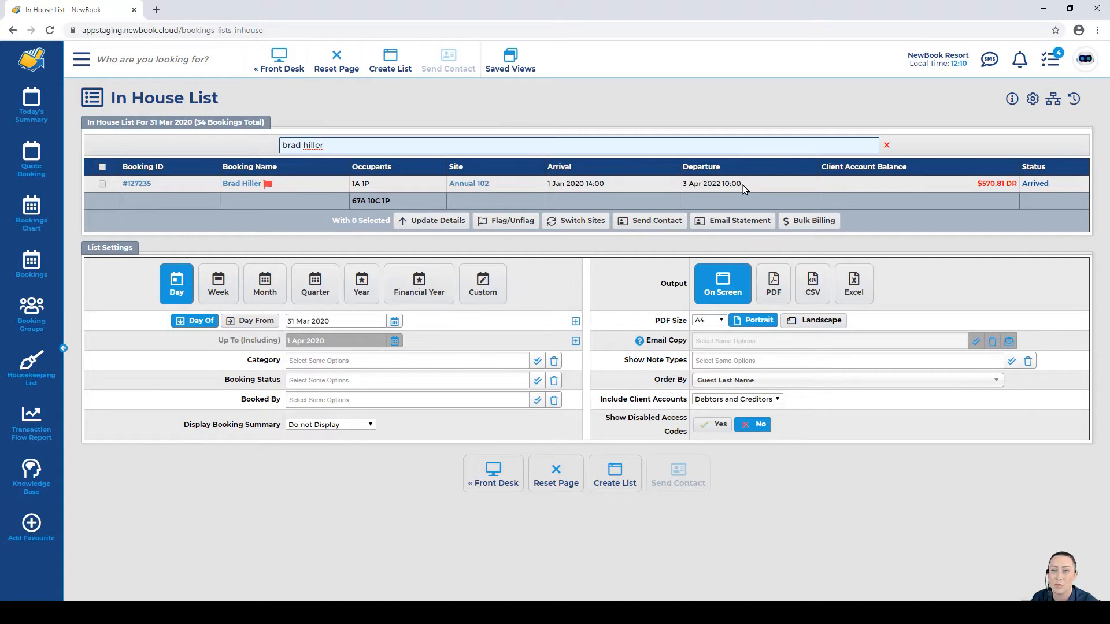
click(1008, 186)
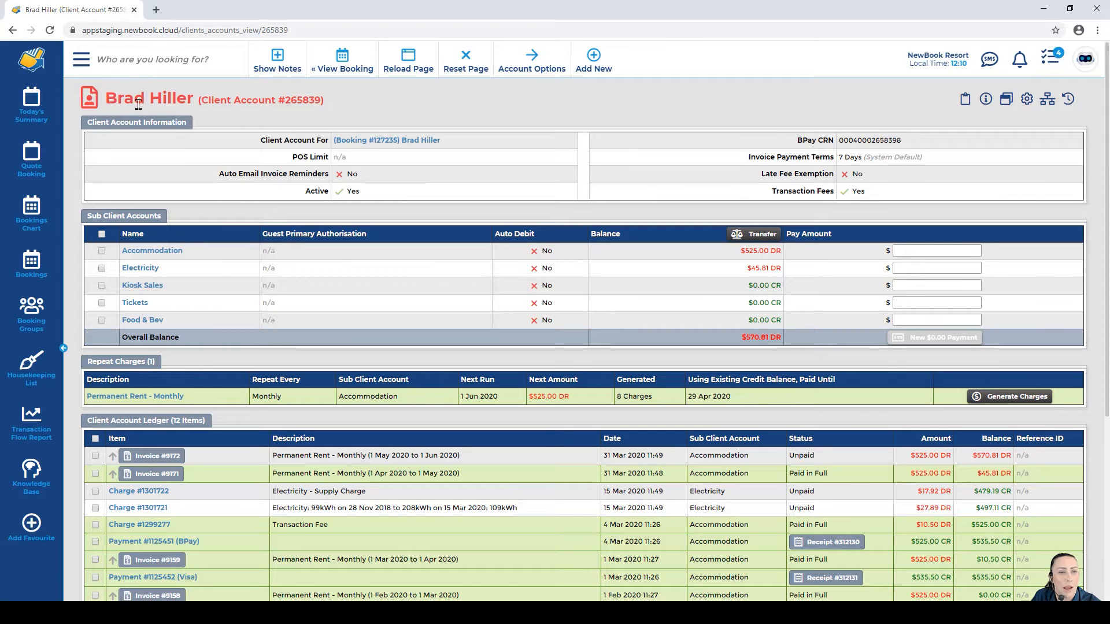
drag(106, 99, 307, 104)
click(327, 108)
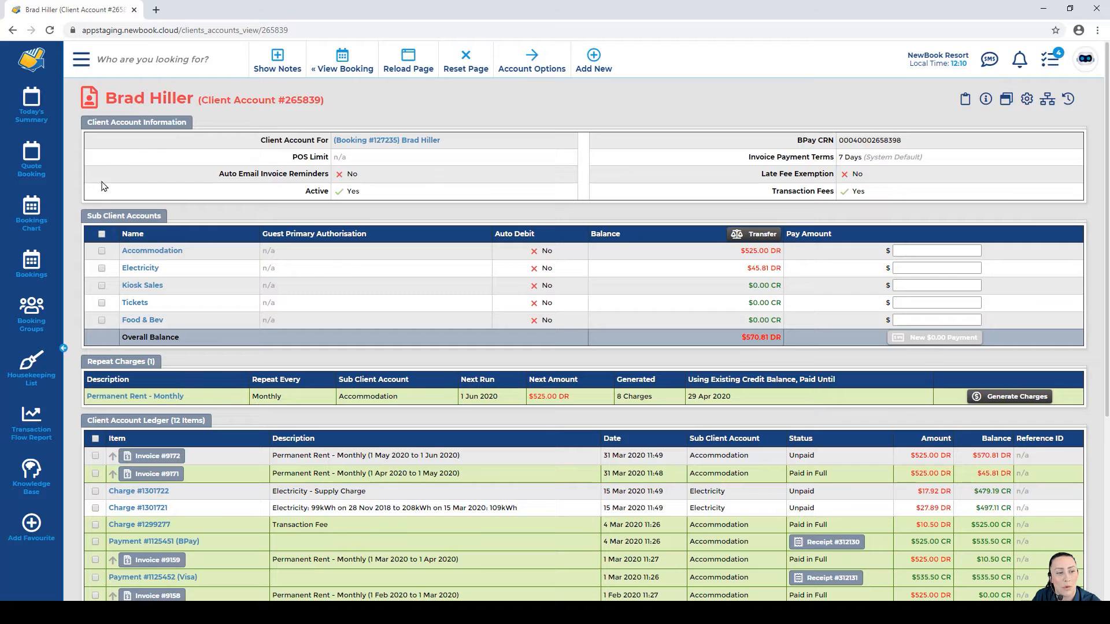
drag(86, 216, 168, 220)
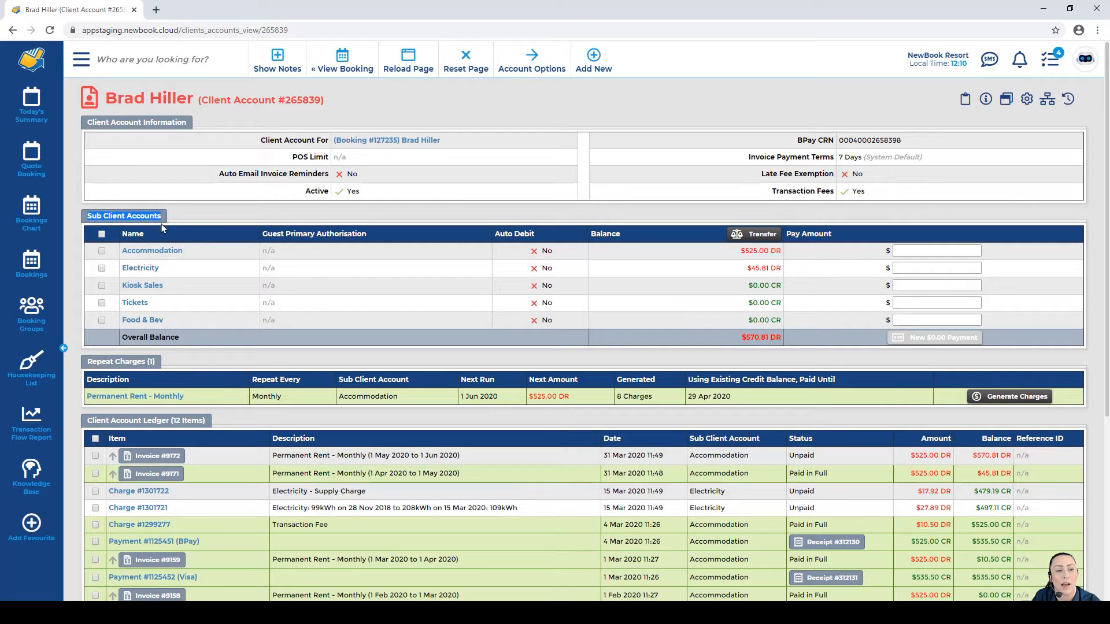
click(100, 217)
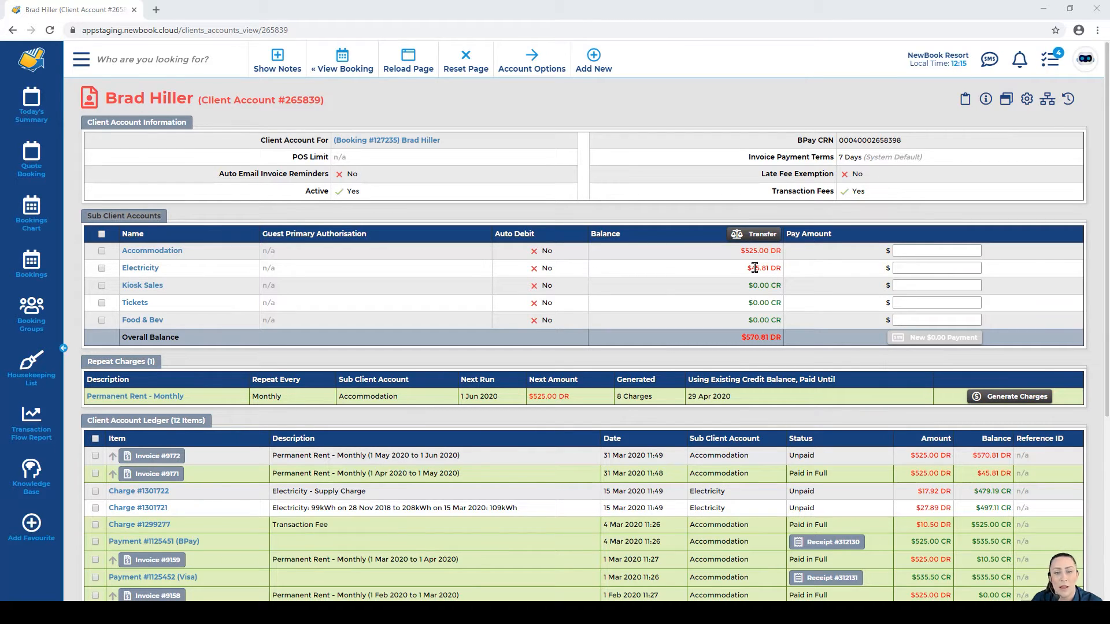
drag(124, 335, 778, 341)
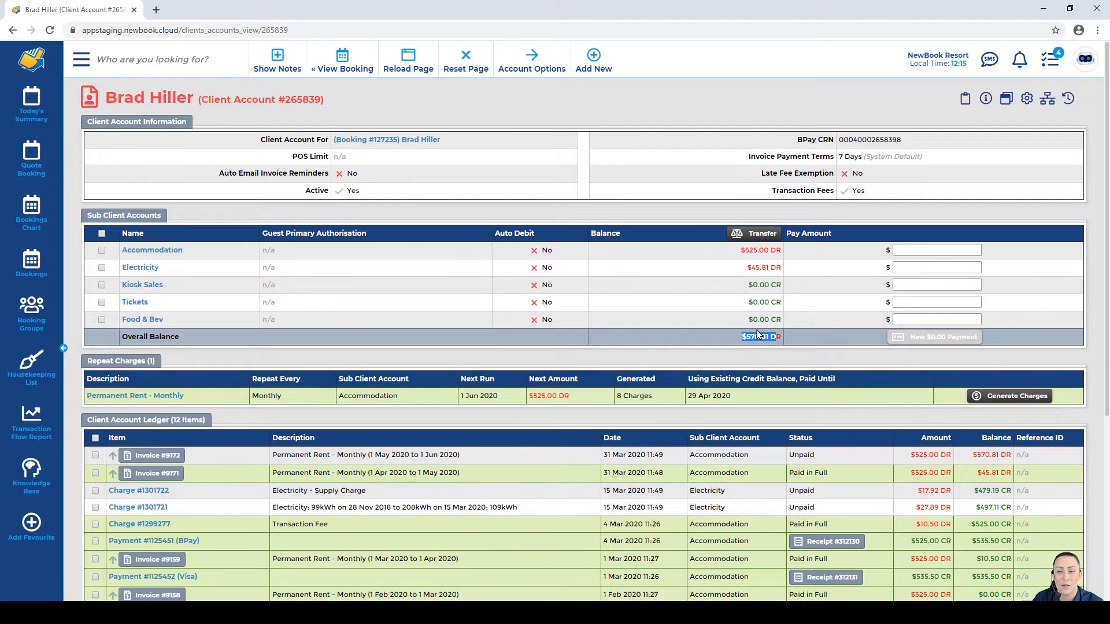
scroll(529, 317, down, 2)
drag(85, 308, 209, 310)
click(208, 310)
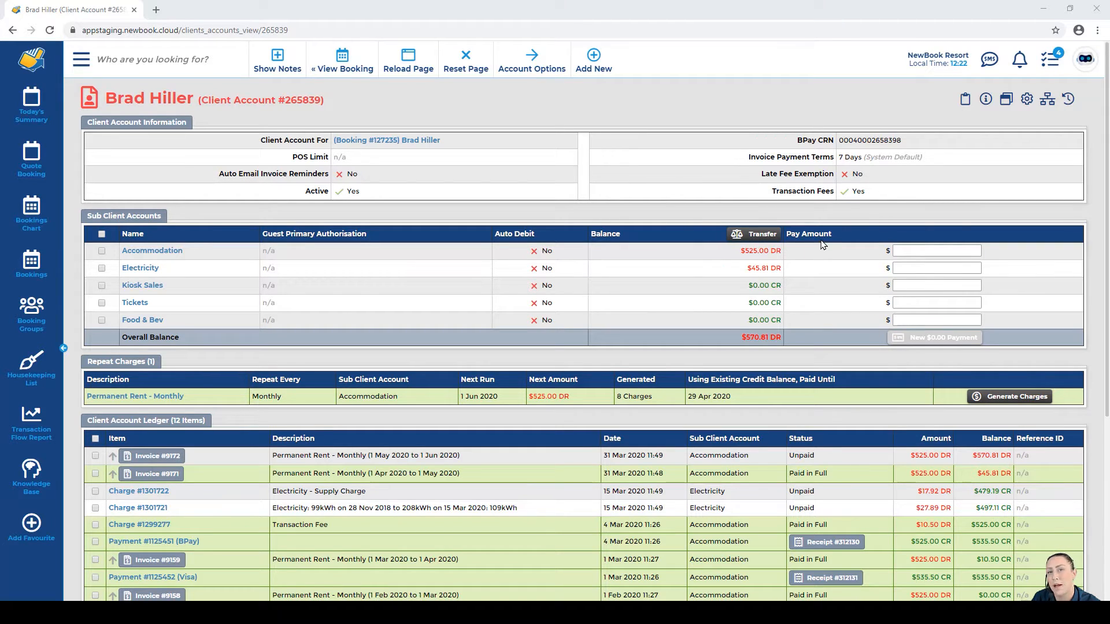
Step: Enter pay amounts of 525 for Accommodation and 45.81 for Electricity, then start the $570.81 payment
click(911, 251)
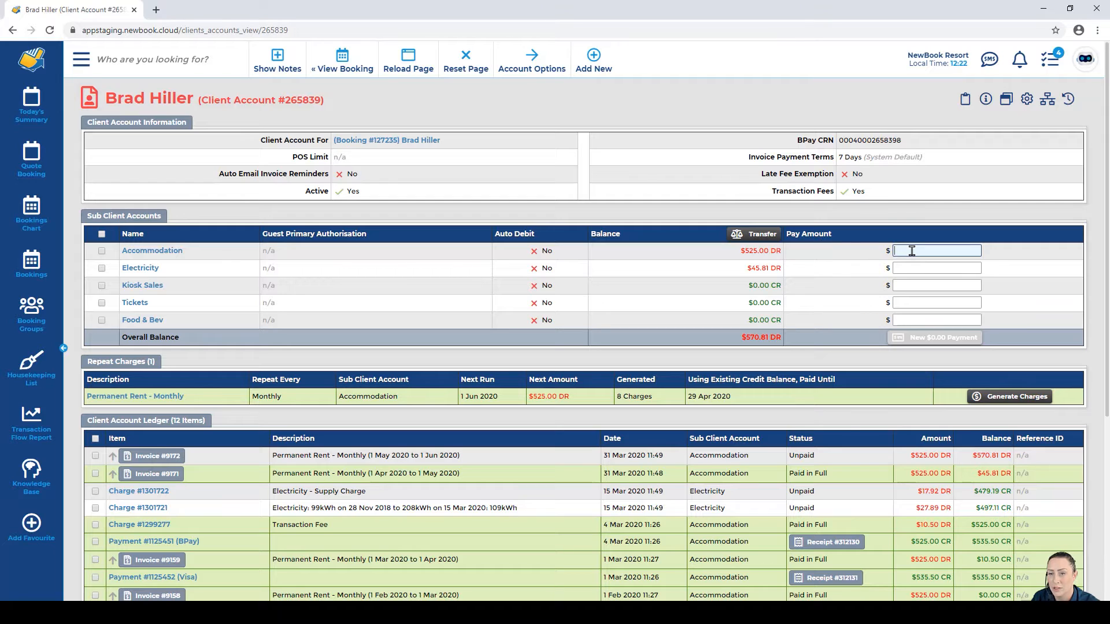
text(525)
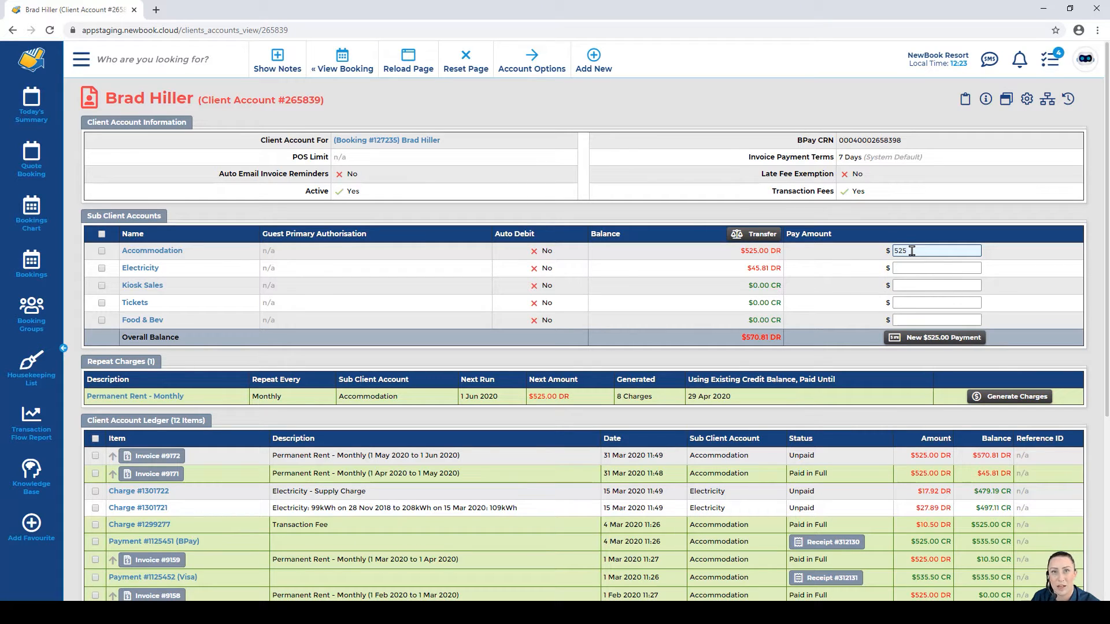
click(910, 267)
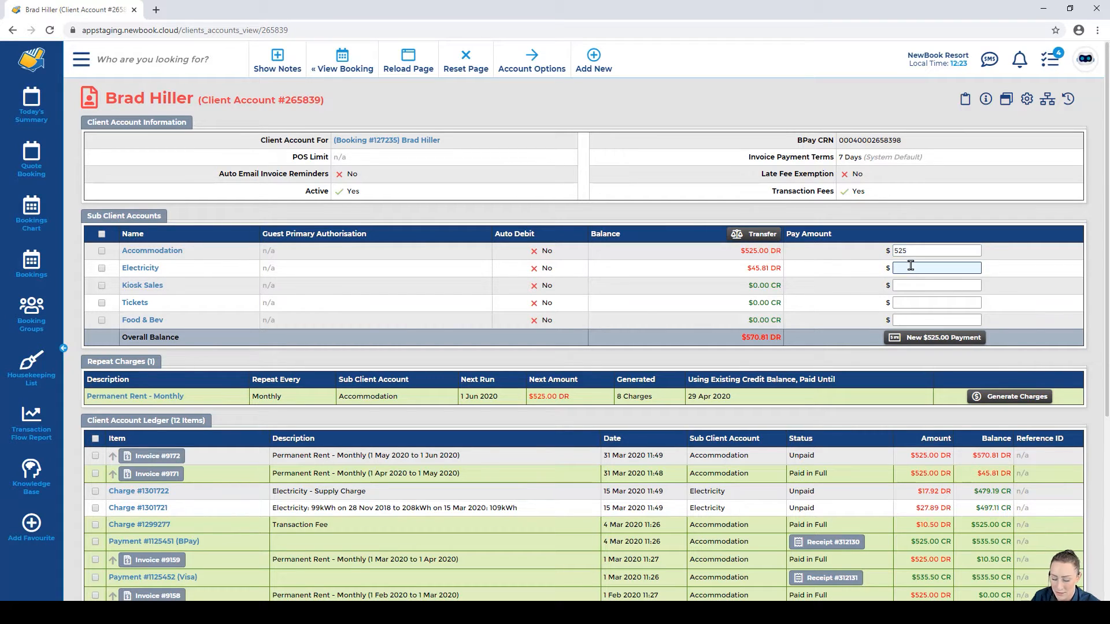
text(45.81)
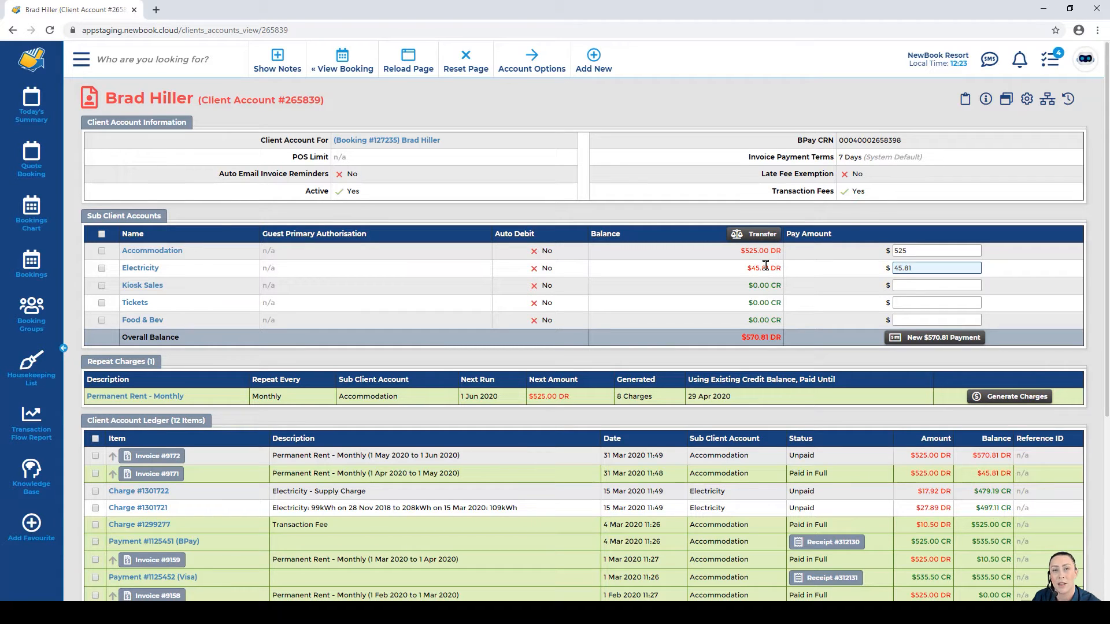
click(913, 341)
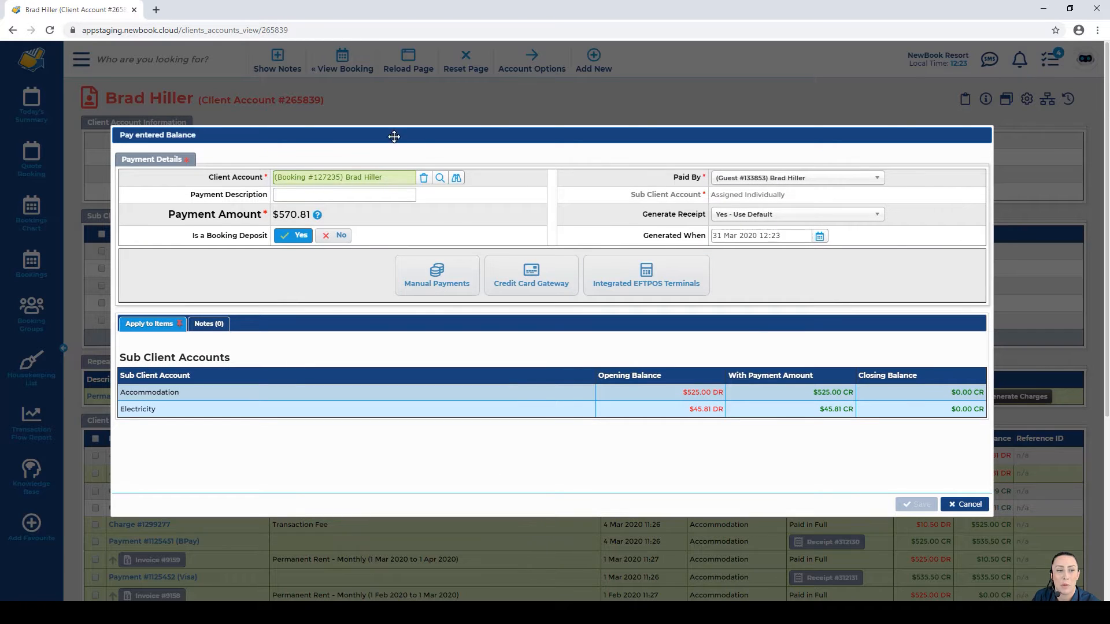
Step: Save the $570.81 payment as a Manual Payments Direct Debit, bringing up receipt #312249
drag(163, 216, 277, 213)
double_click(279, 214)
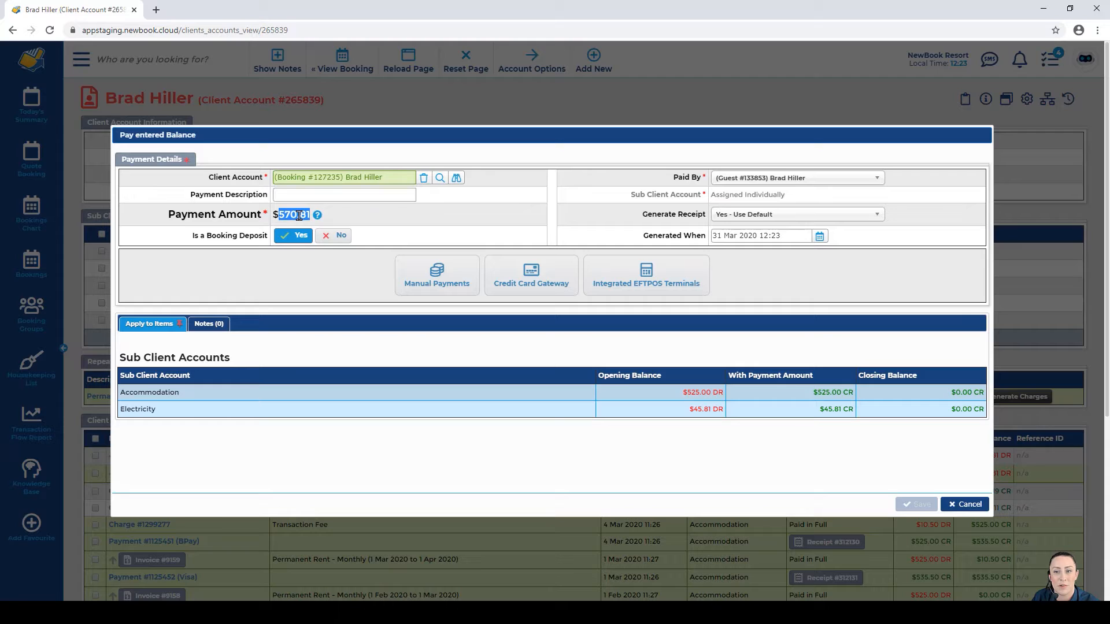
click(299, 215)
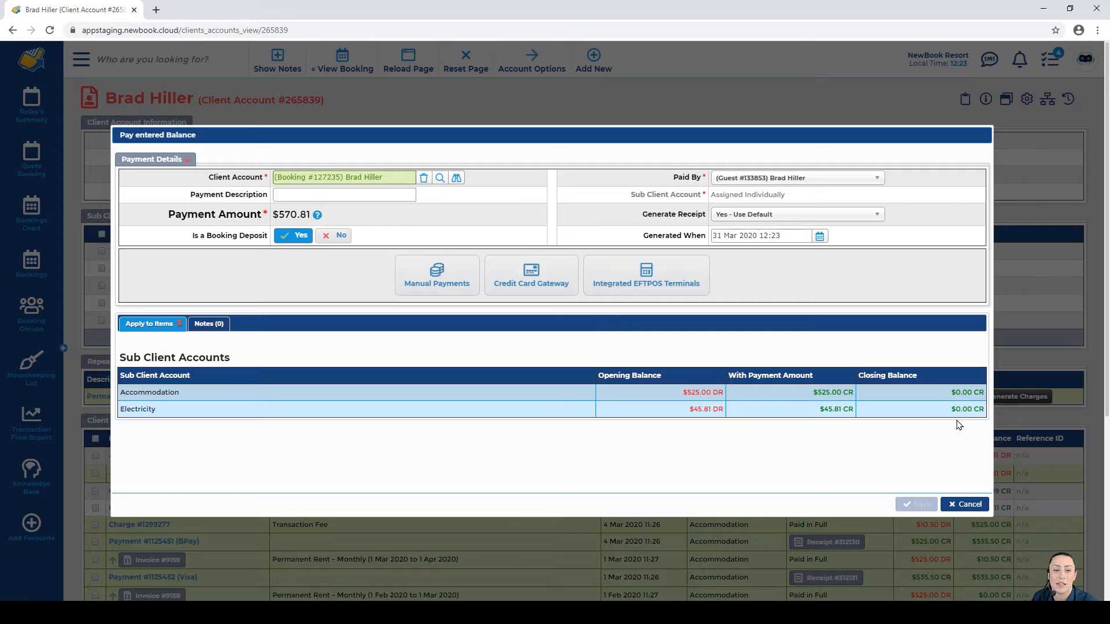
click(450, 289)
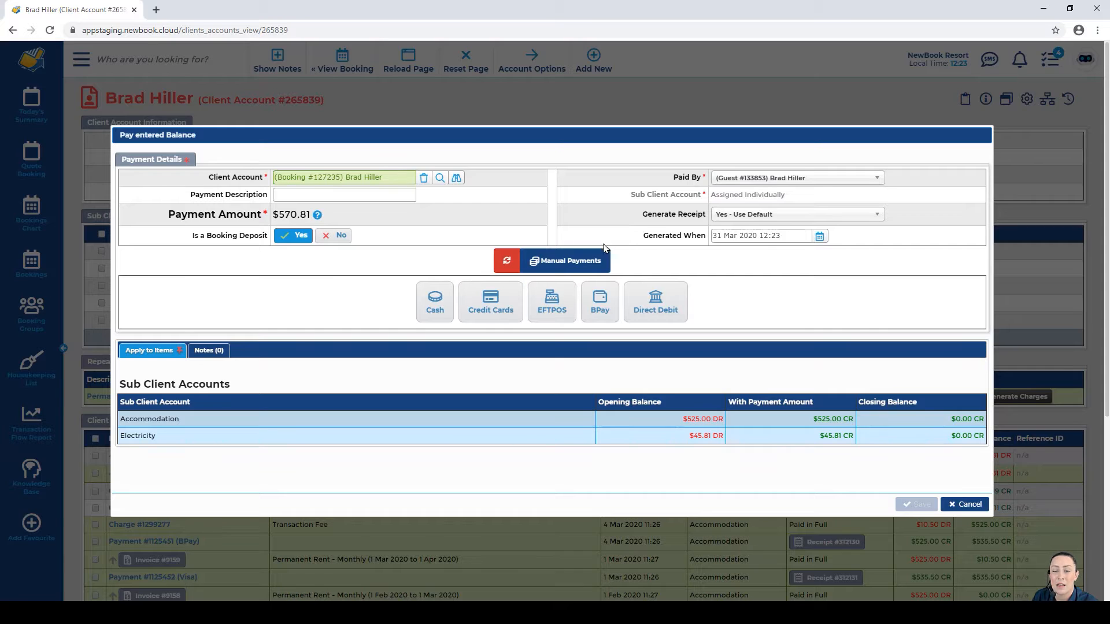
click(656, 303)
click(569, 287)
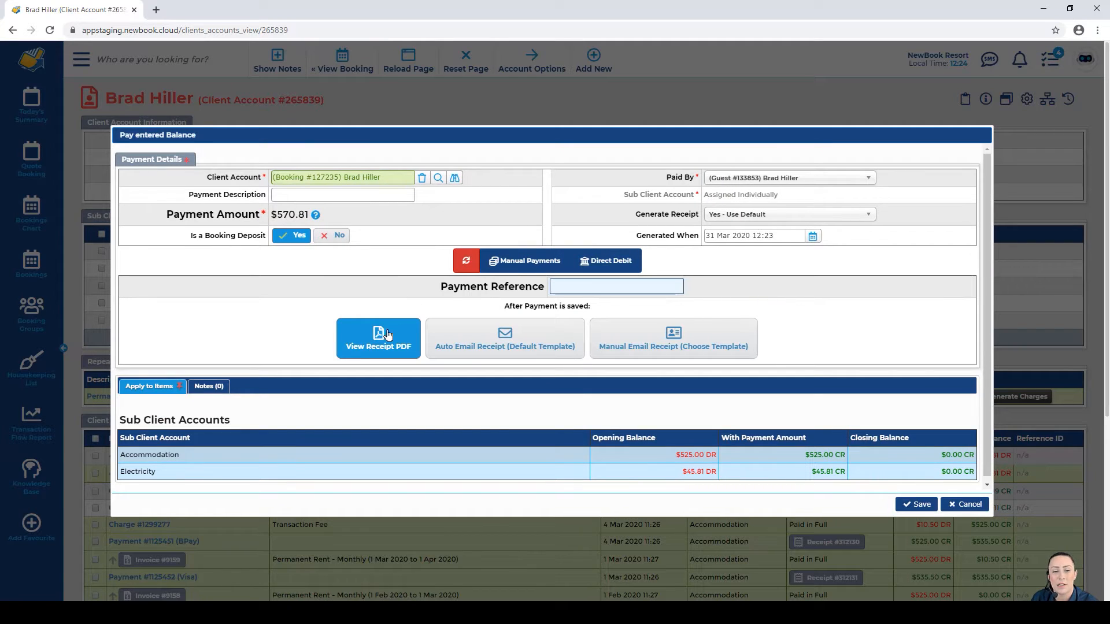
click(925, 505)
drag(137, 127, 325, 143)
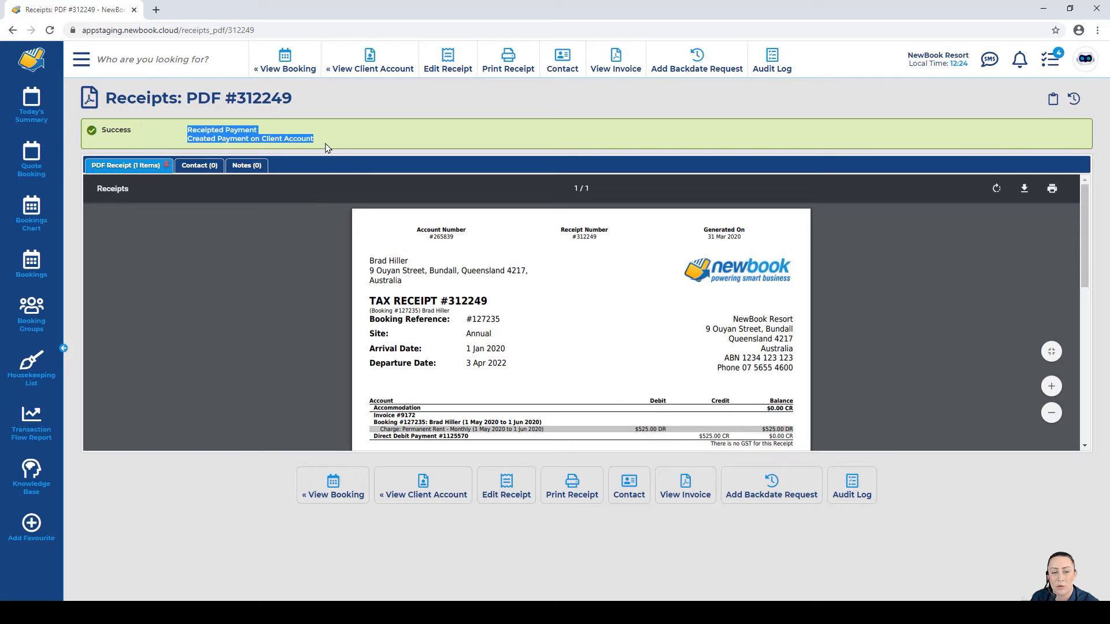
click(332, 144)
scroll(456, 381, down, 1)
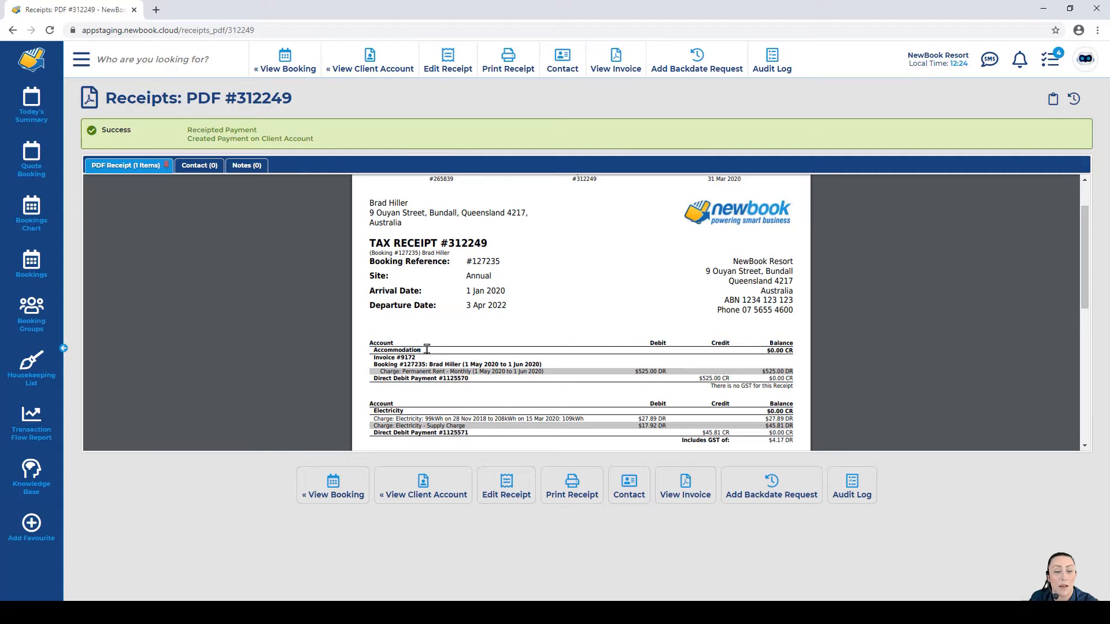
drag(372, 357, 803, 370)
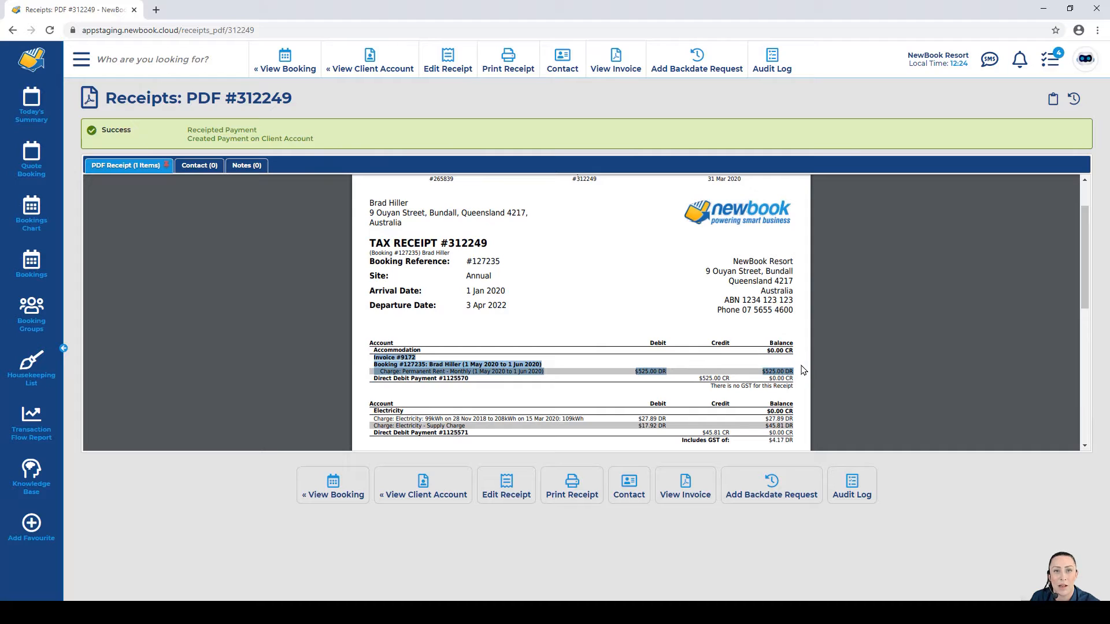
drag(374, 379, 471, 381)
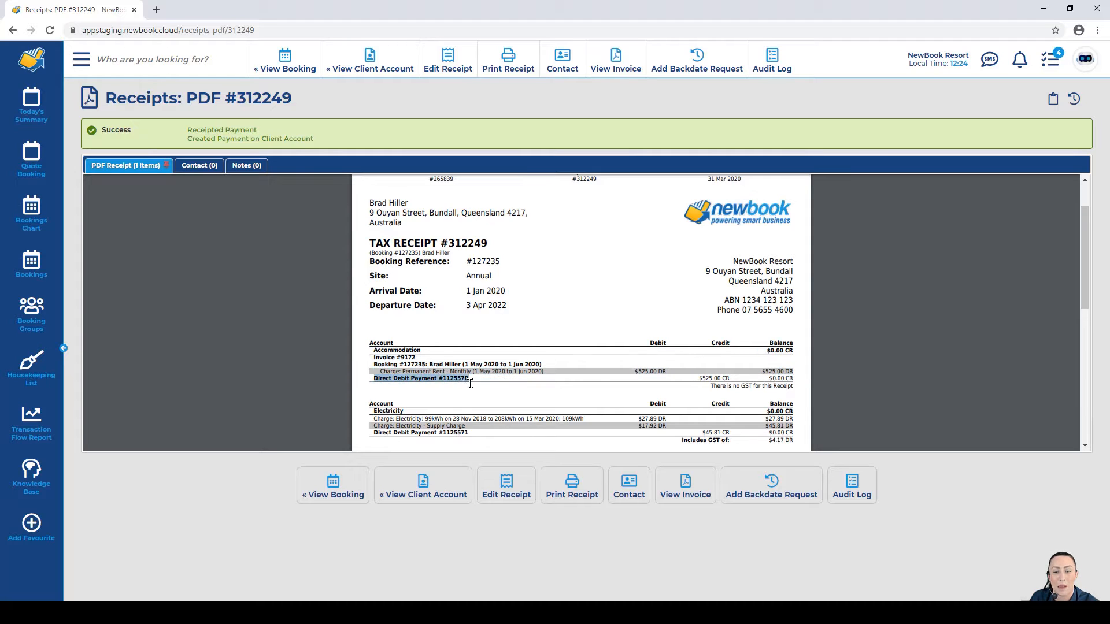
drag(696, 380, 796, 379)
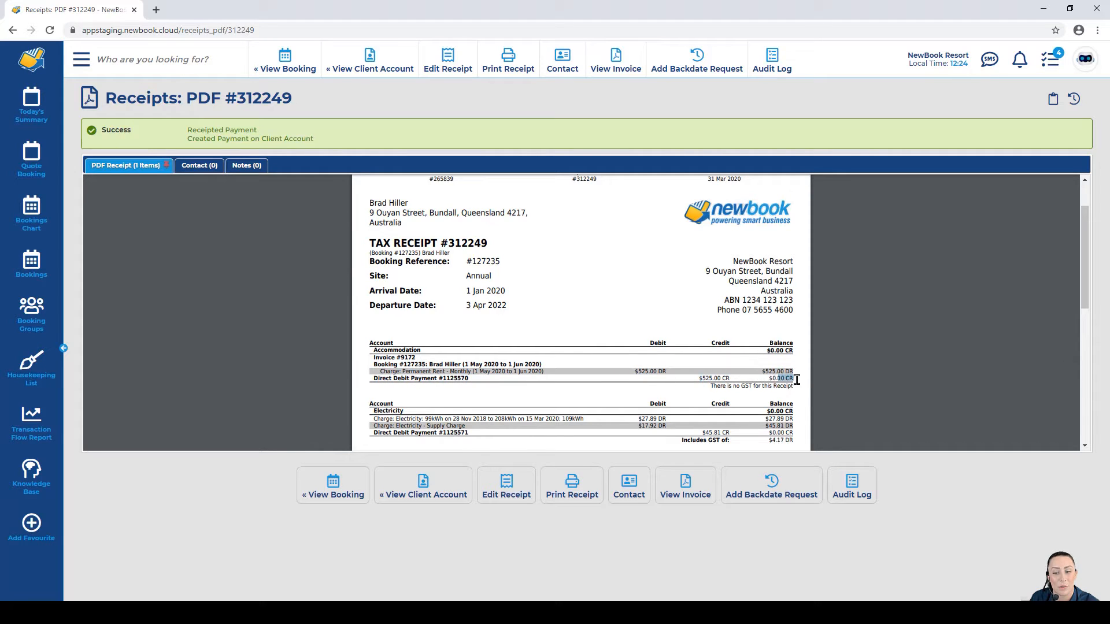
click(799, 380)
scroll(578, 370, down, 1)
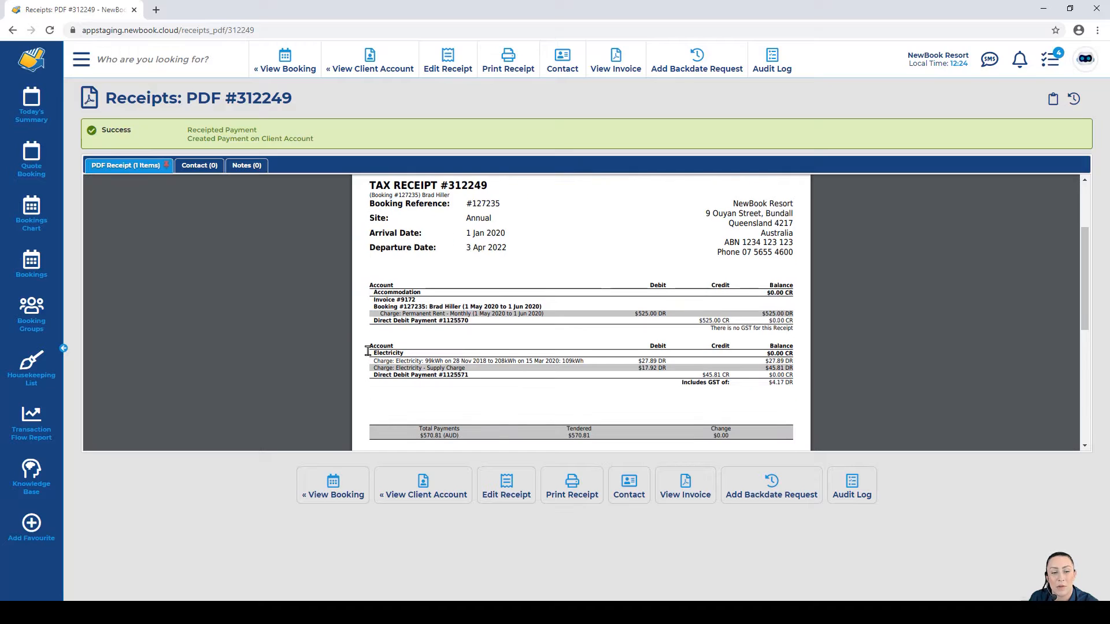
drag(380, 353, 796, 376)
click(409, 353)
click(796, 376)
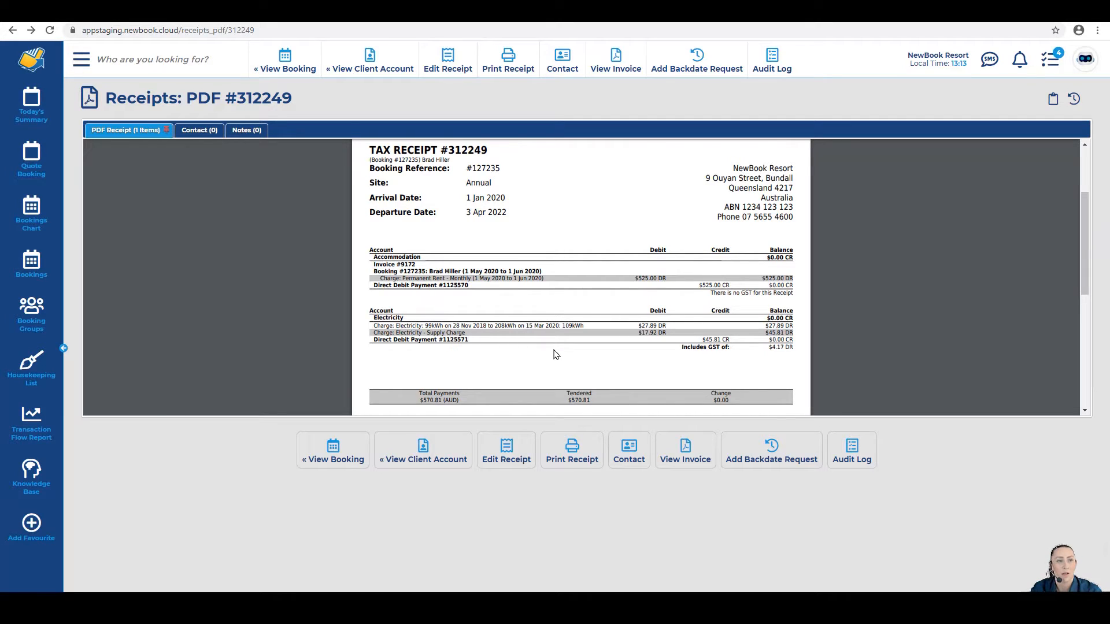
Step: Filter the In House List by the pasted guest name and open their $542.52 DR client account
click(32, 104)
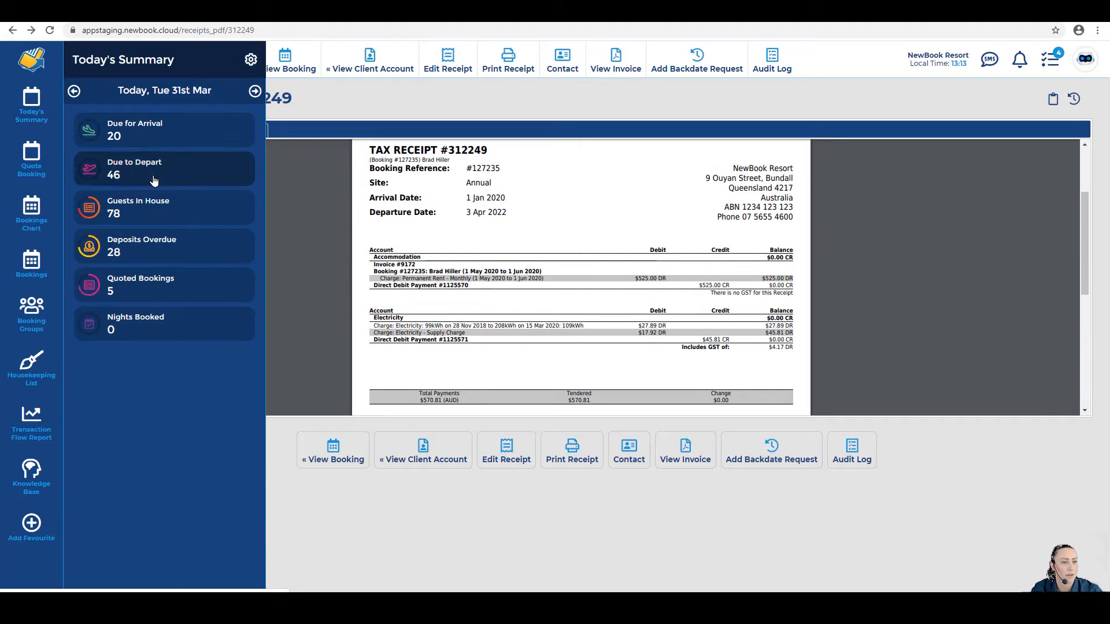
click(131, 208)
click(287, 146)
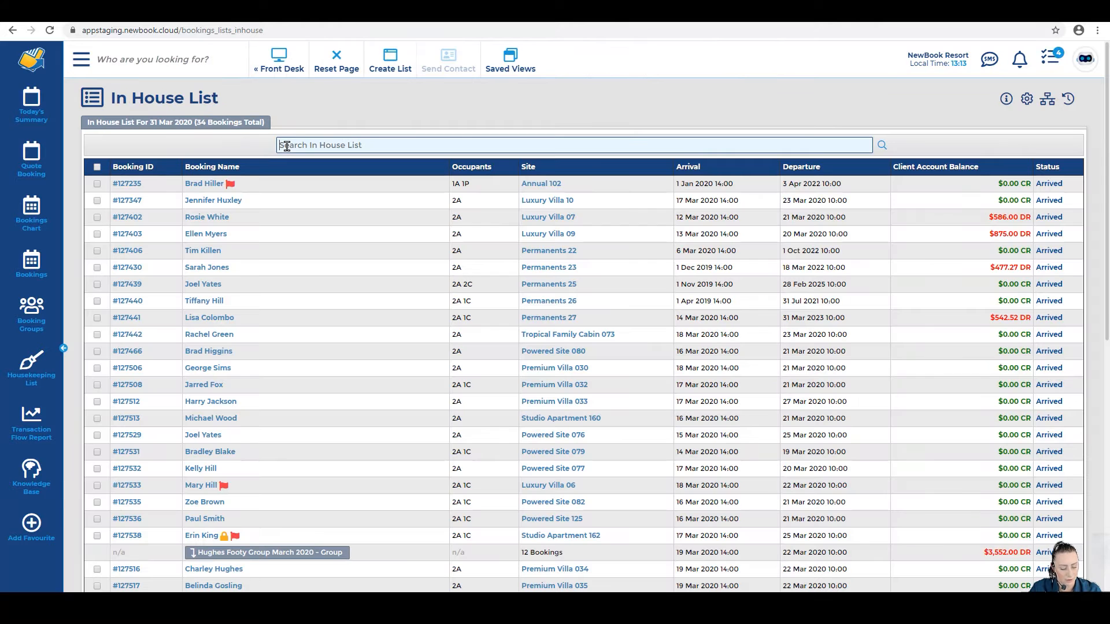
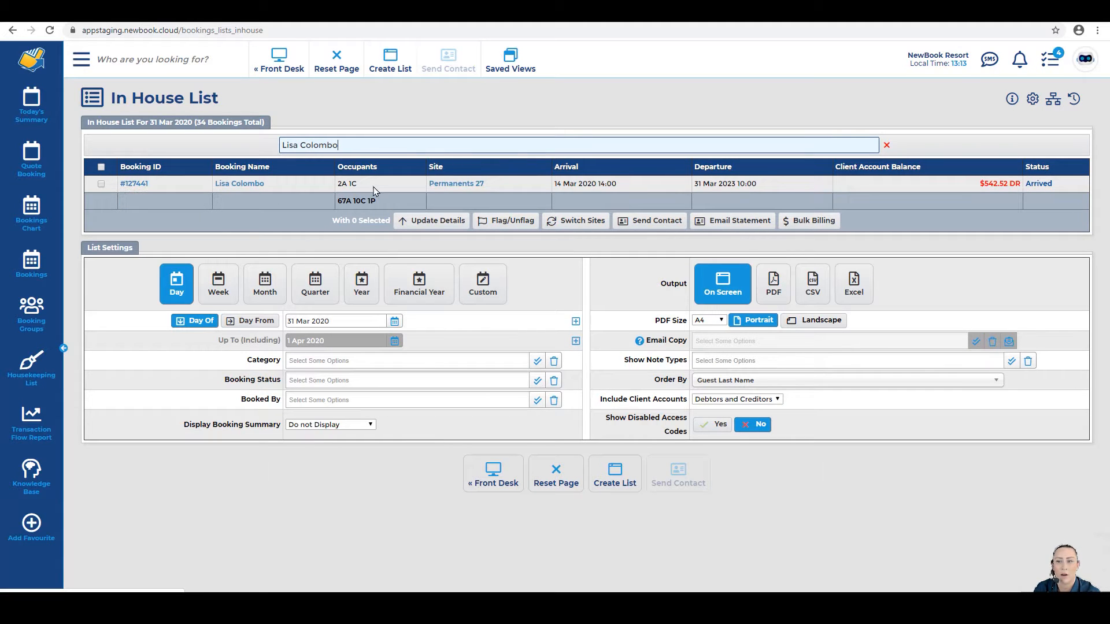
click(999, 185)
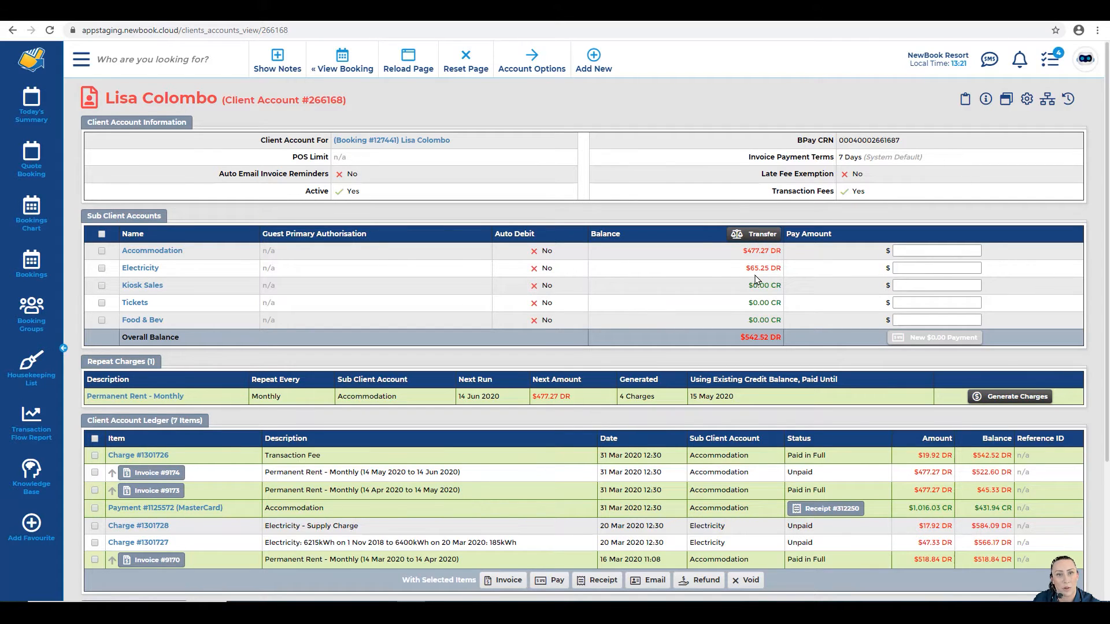
drag(725, 341, 785, 347)
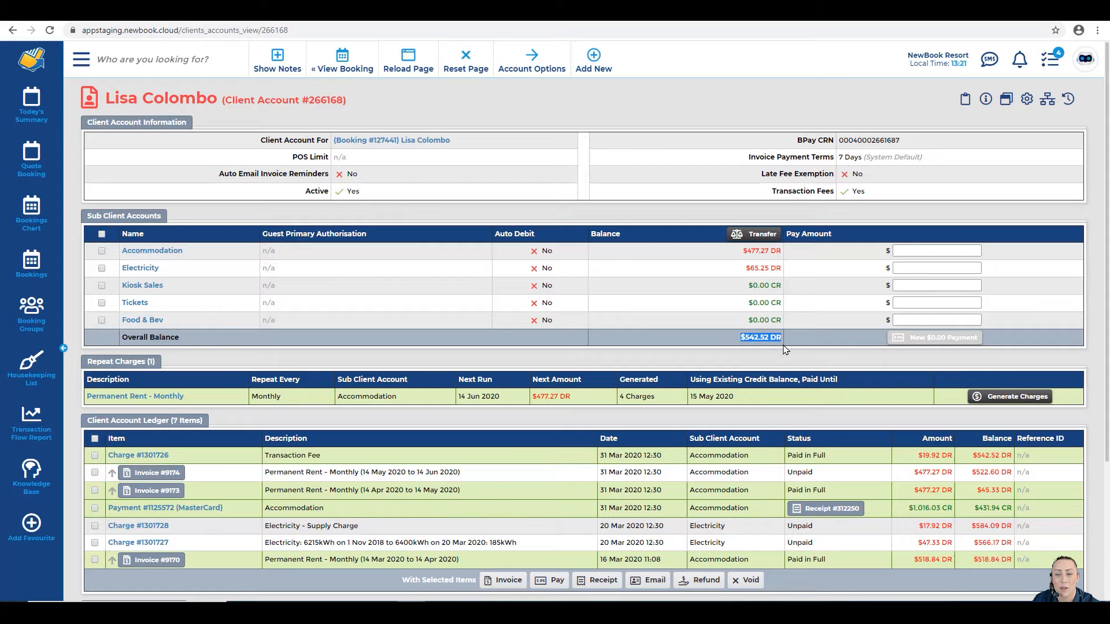
click(784, 347)
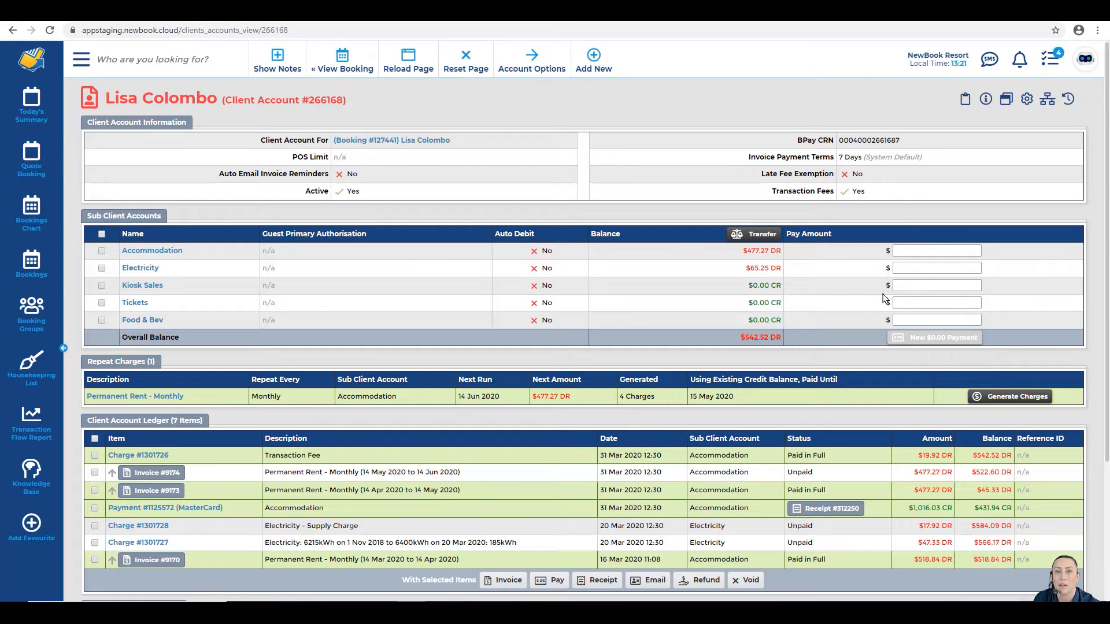
scroll(884, 298, down, 1)
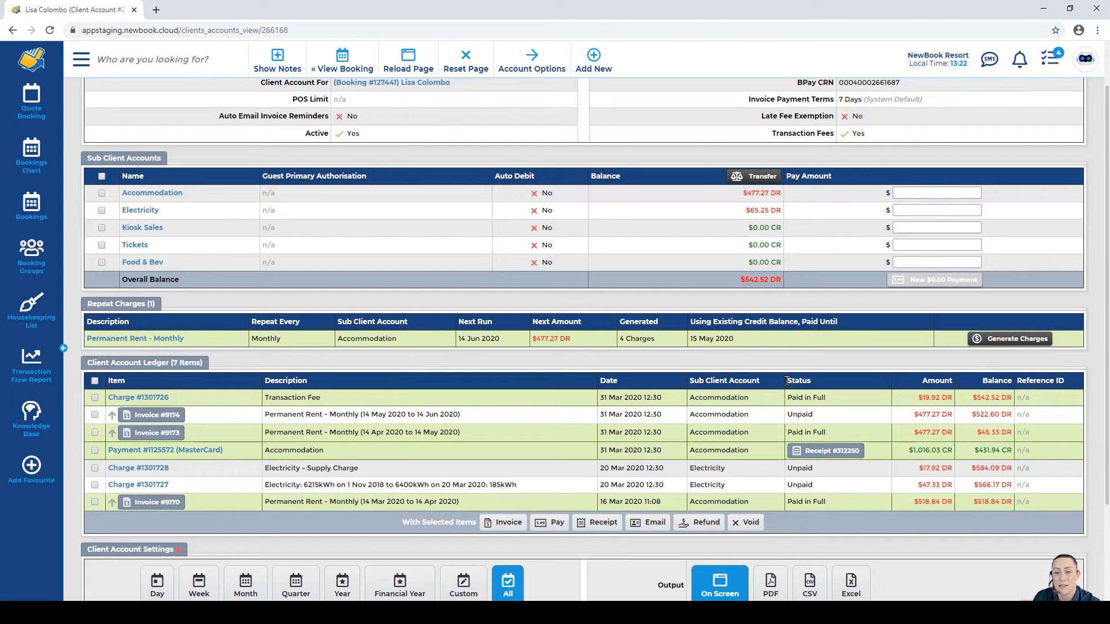
drag(788, 380, 815, 384)
click(812, 384)
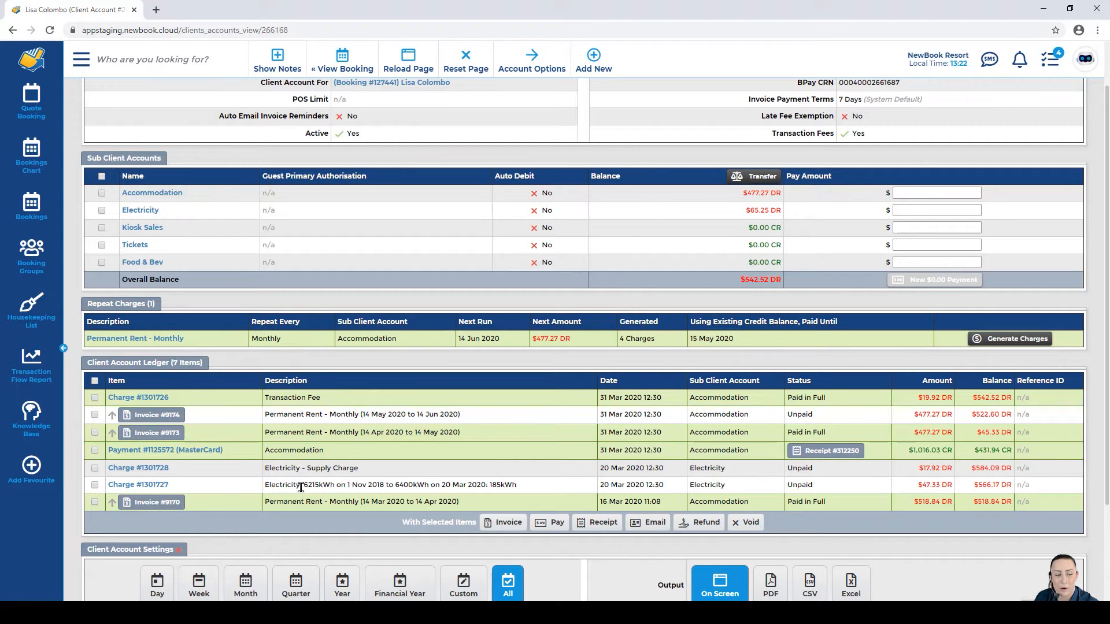
Step: Select the $47.33 and $17.92 Electricity charges and start a $65.25 payment against them
click(95, 469)
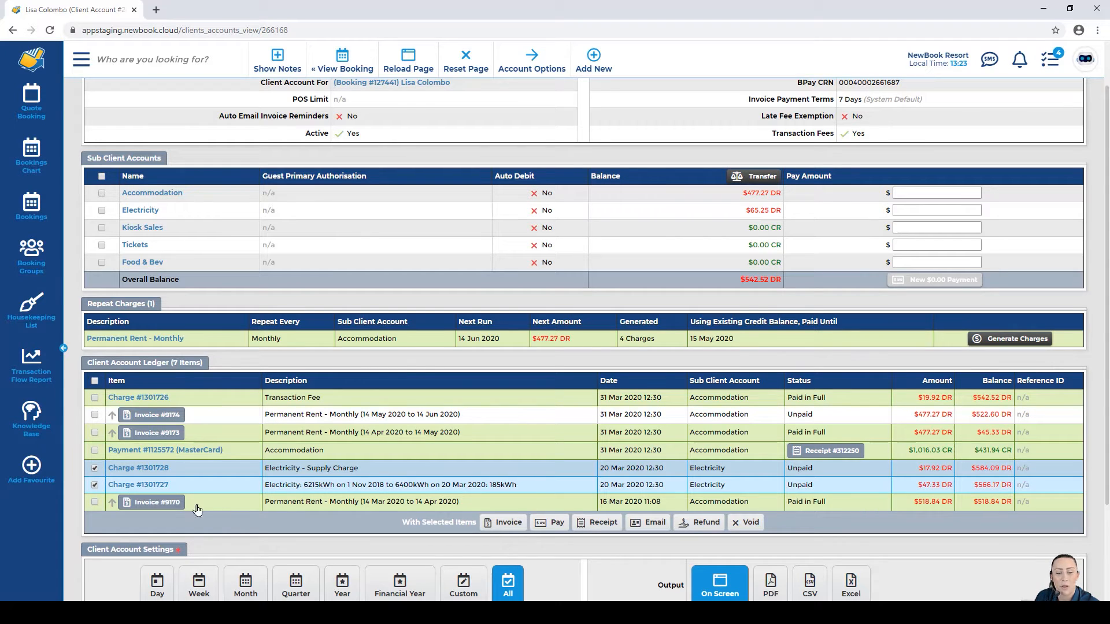
drag(381, 520, 474, 533)
click(474, 533)
click(556, 527)
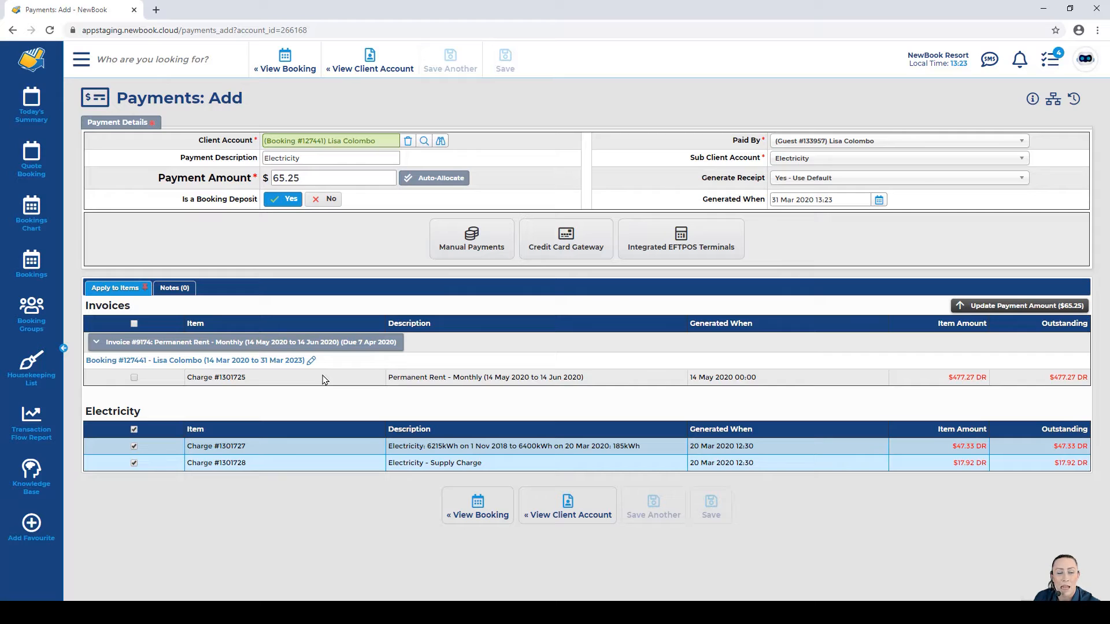
Step: Save the $65.25 electricity payment as Cash with $70 tendered and $4.75 change
drag(306, 178, 263, 181)
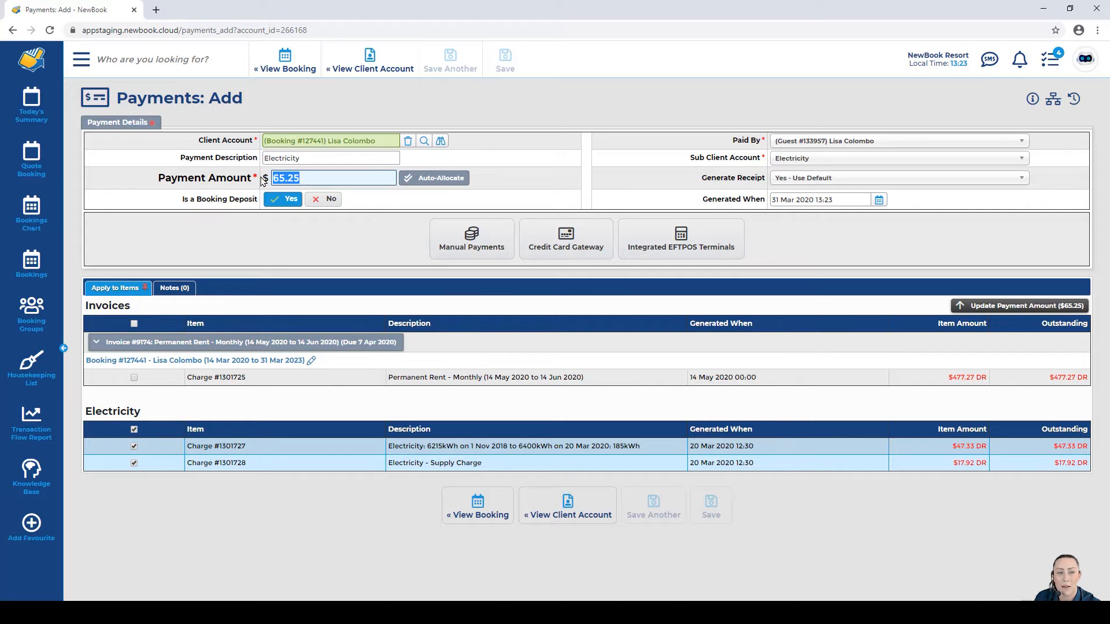
click(279, 177)
click(473, 248)
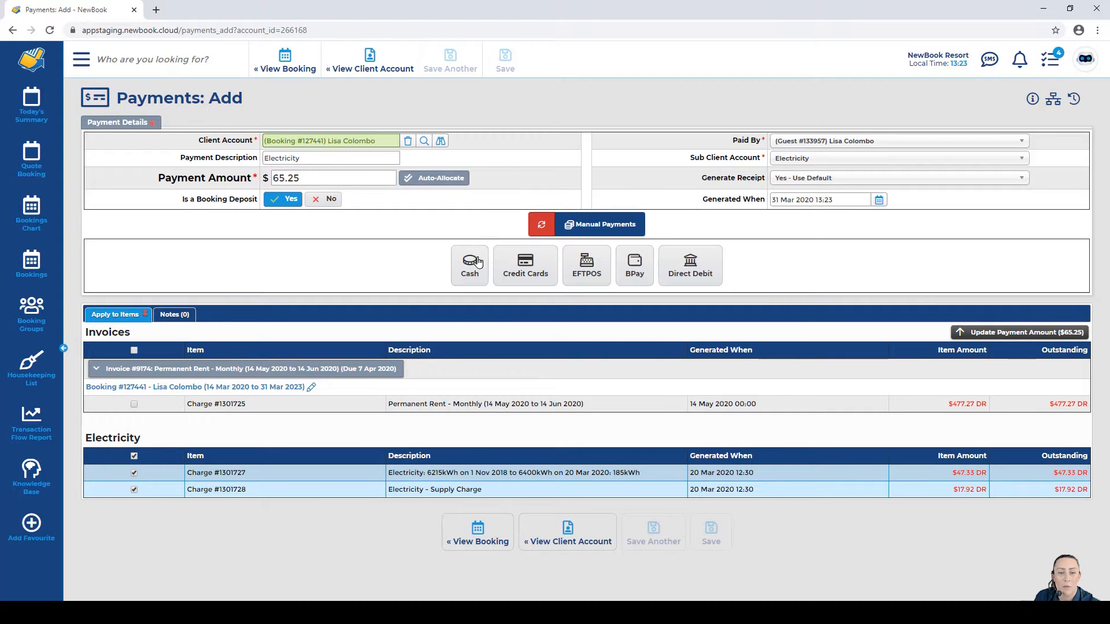
click(472, 263)
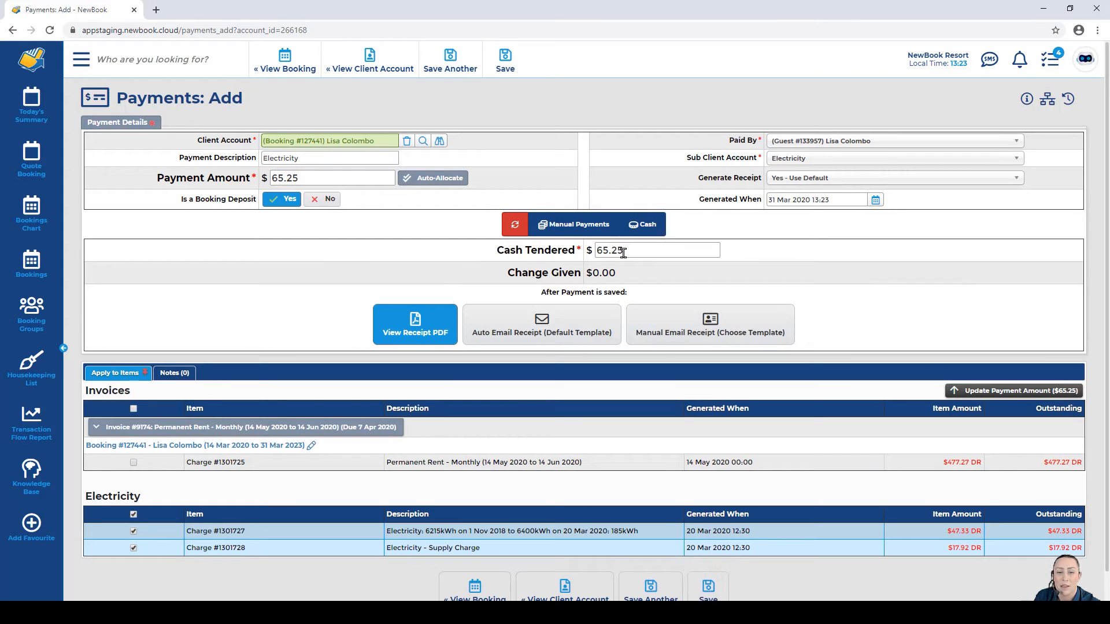
drag(479, 257, 578, 261)
click(575, 251)
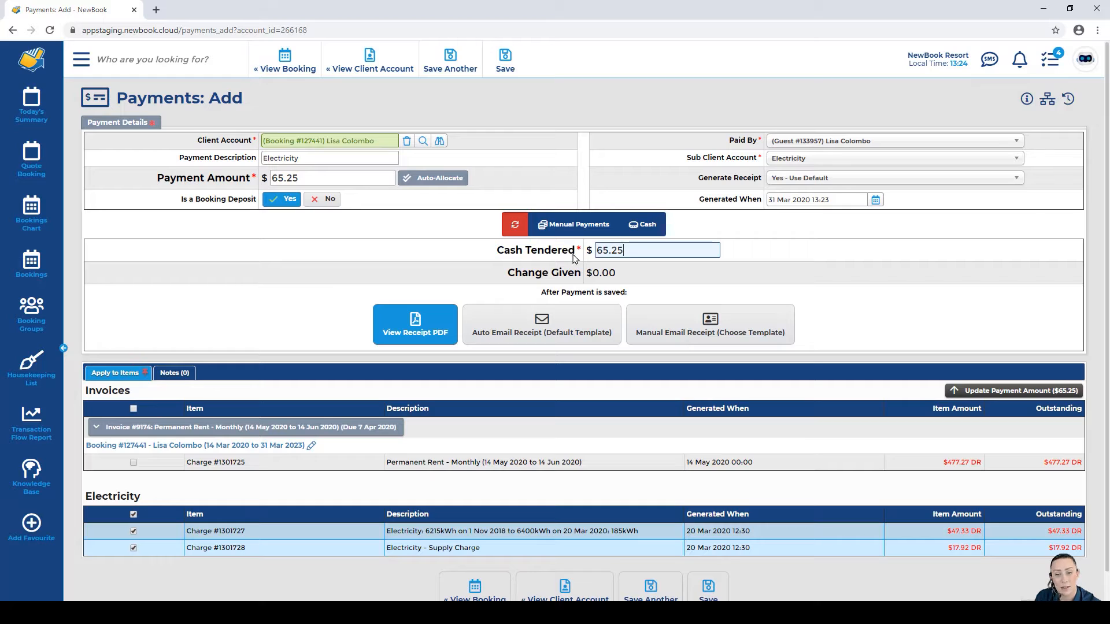
click(523, 252)
text(70)
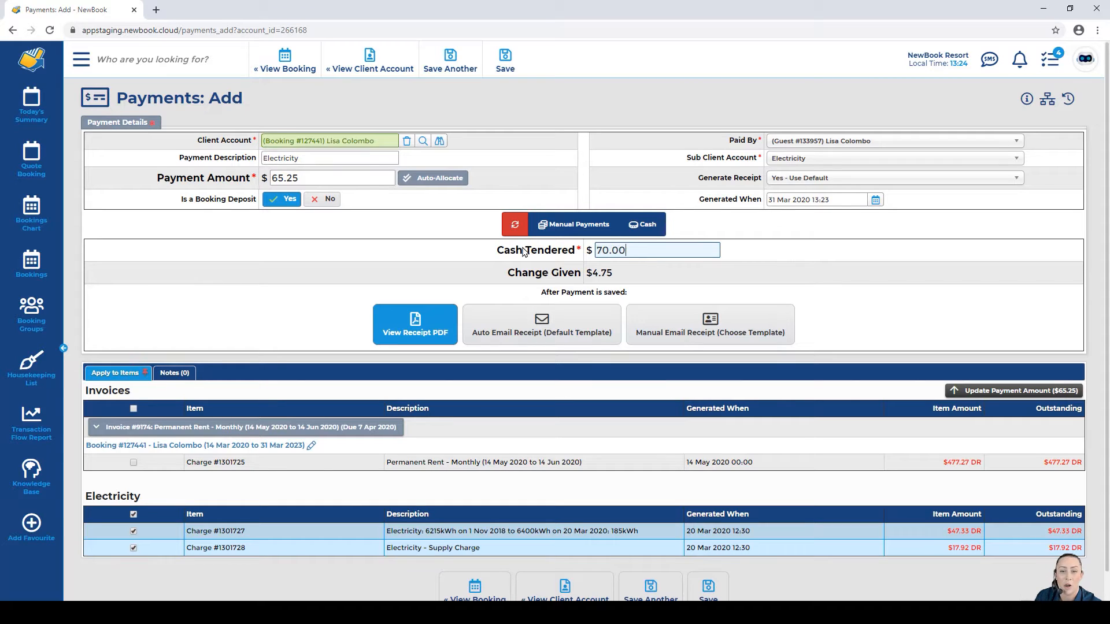
drag(509, 277, 624, 281)
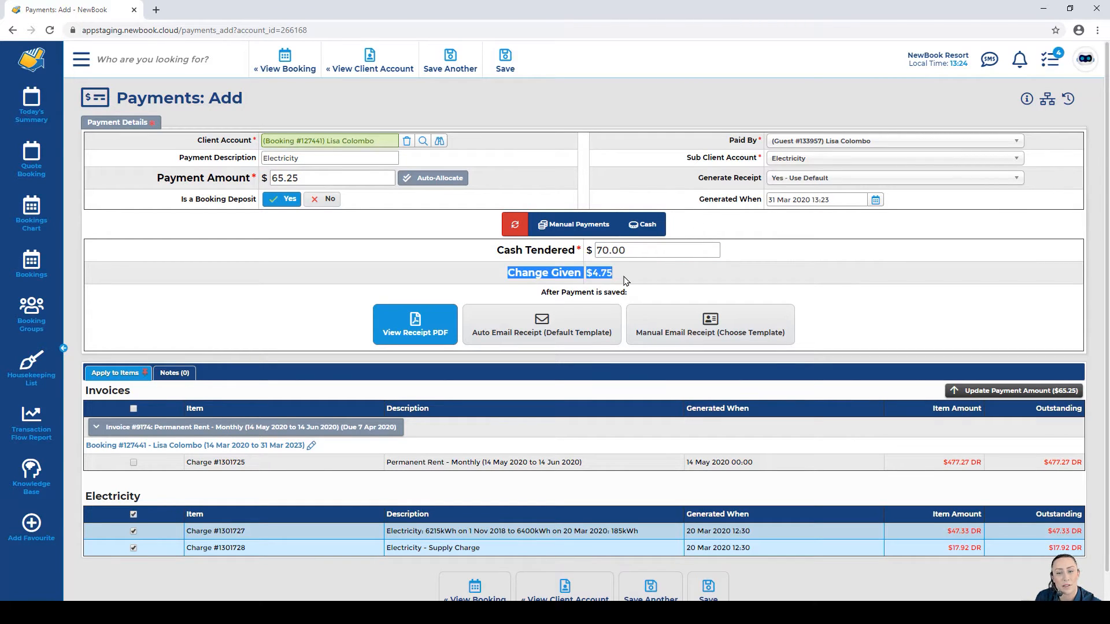
click(624, 281)
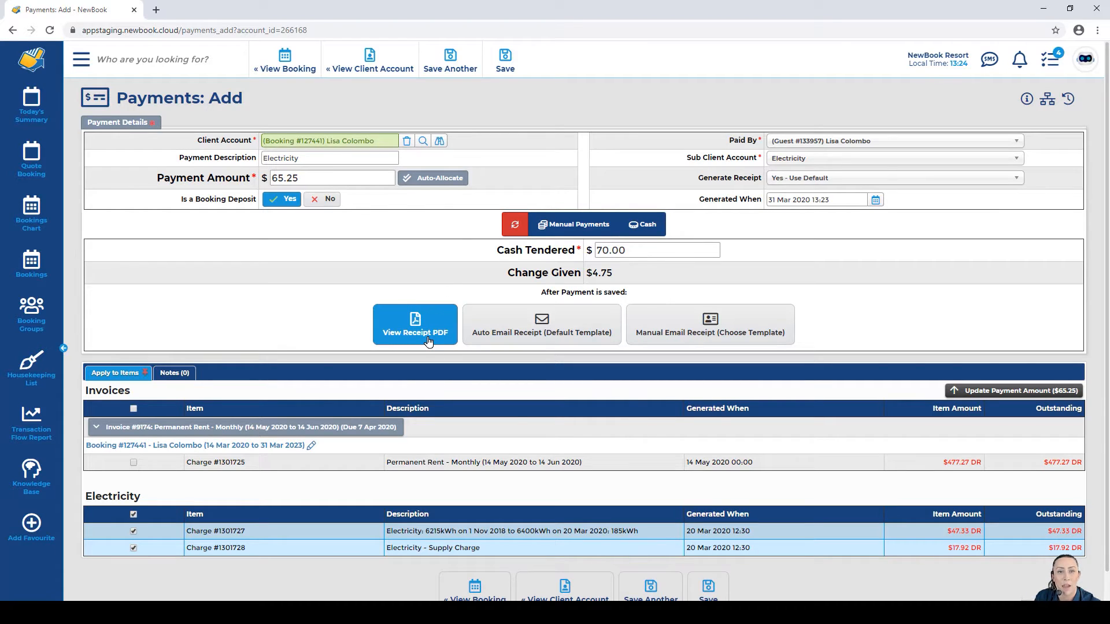
click(507, 66)
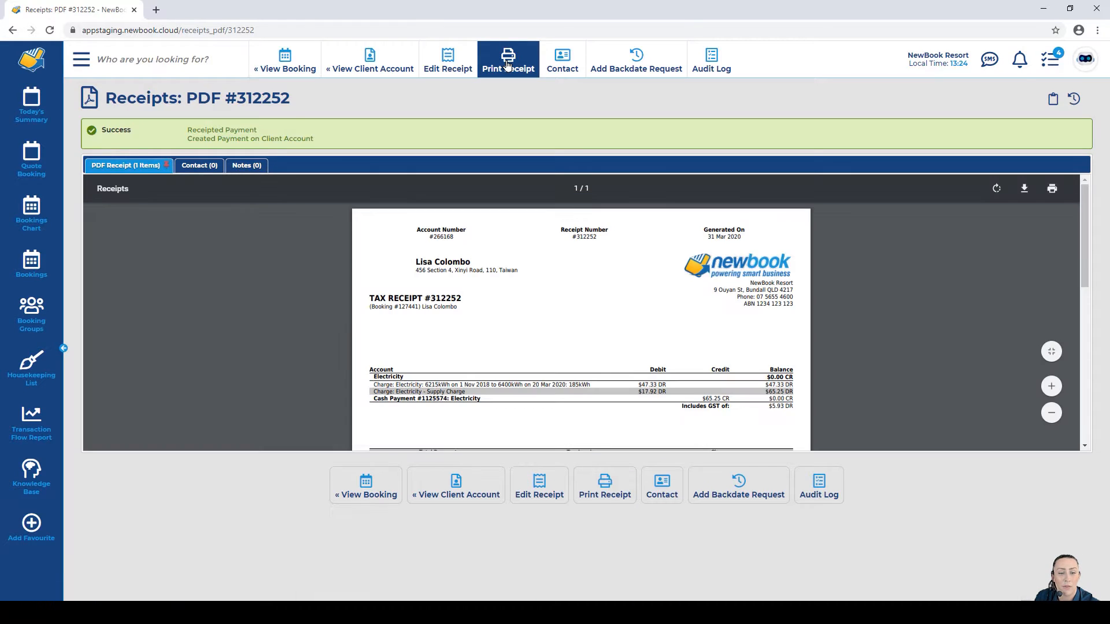
Step: Review receipt #312252: the $65.25 cash payment clears both electricity charges to $0.00 CR
drag(370, 301, 465, 300)
click(417, 380)
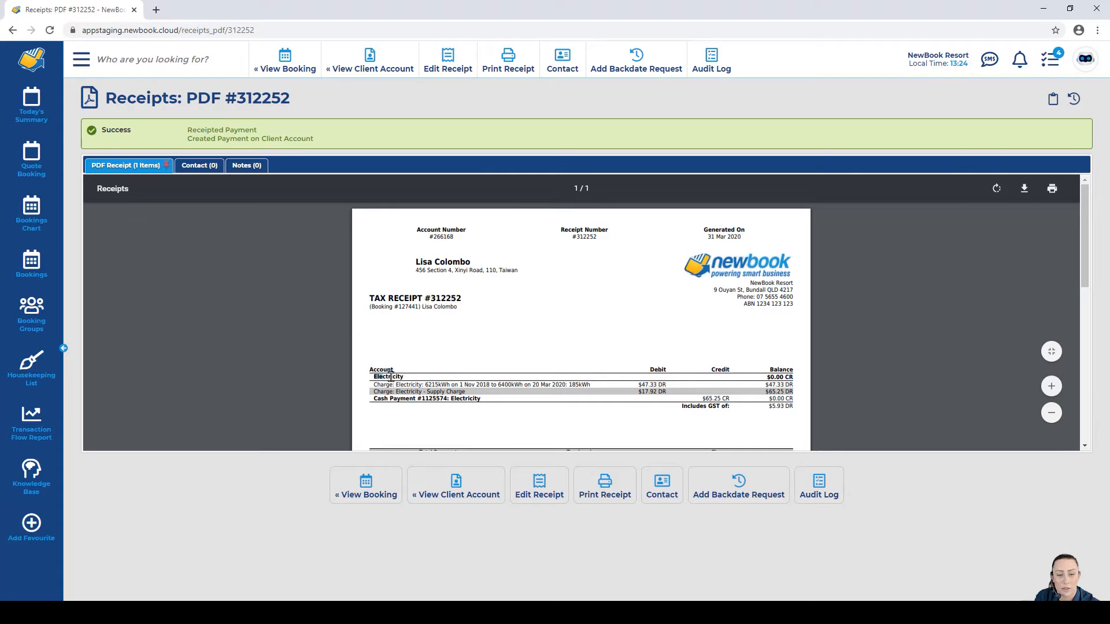
drag(370, 377, 501, 380)
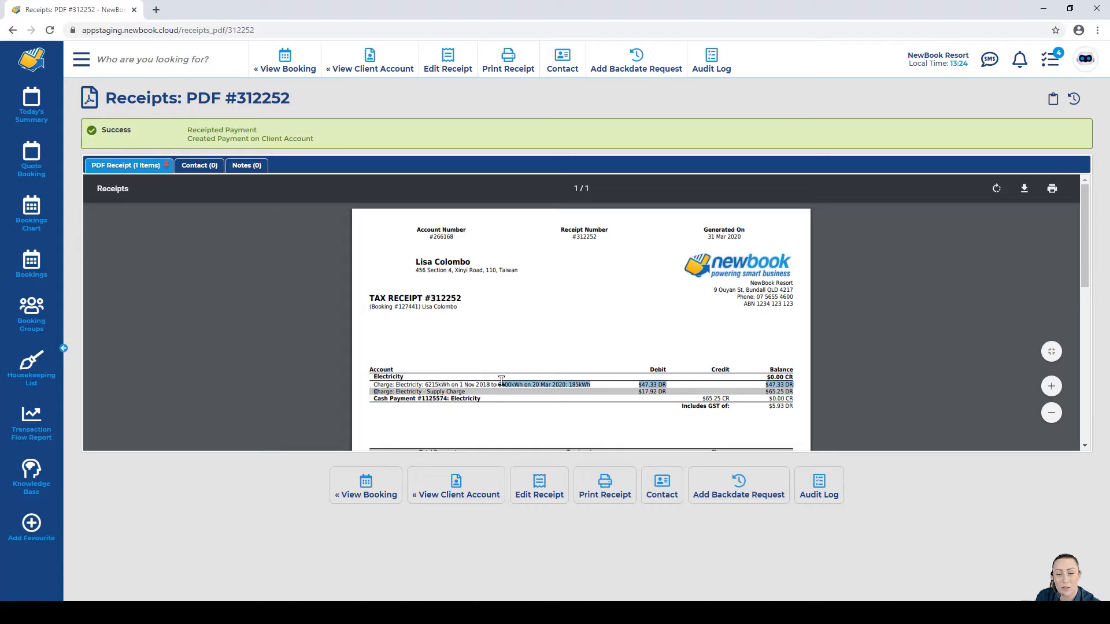
click(636, 386)
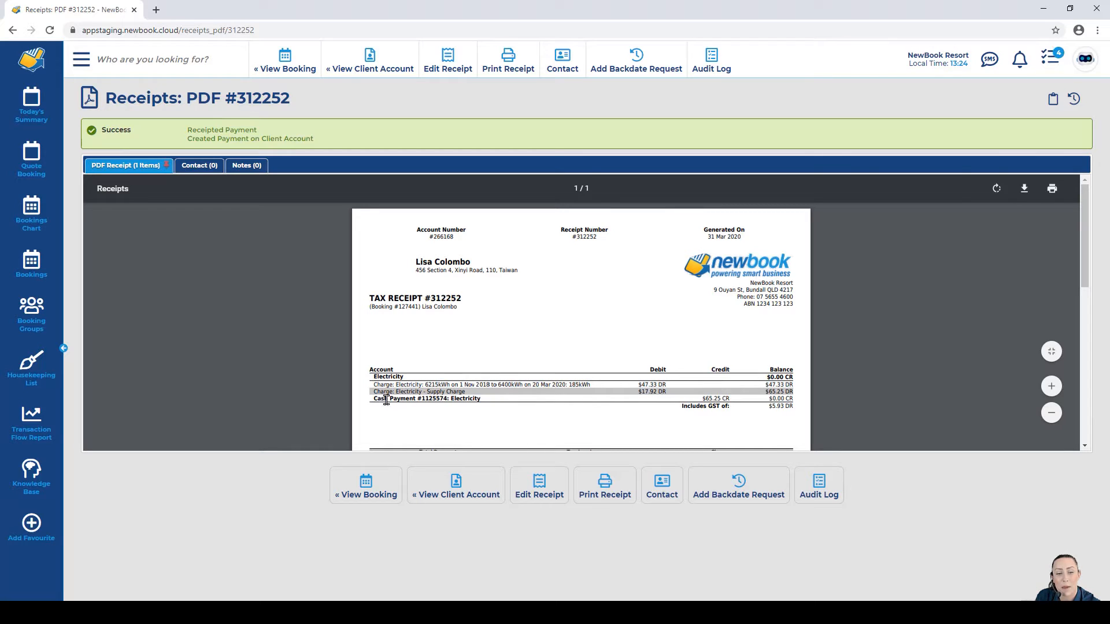
drag(375, 400, 481, 400)
click(601, 416)
drag(703, 398, 791, 399)
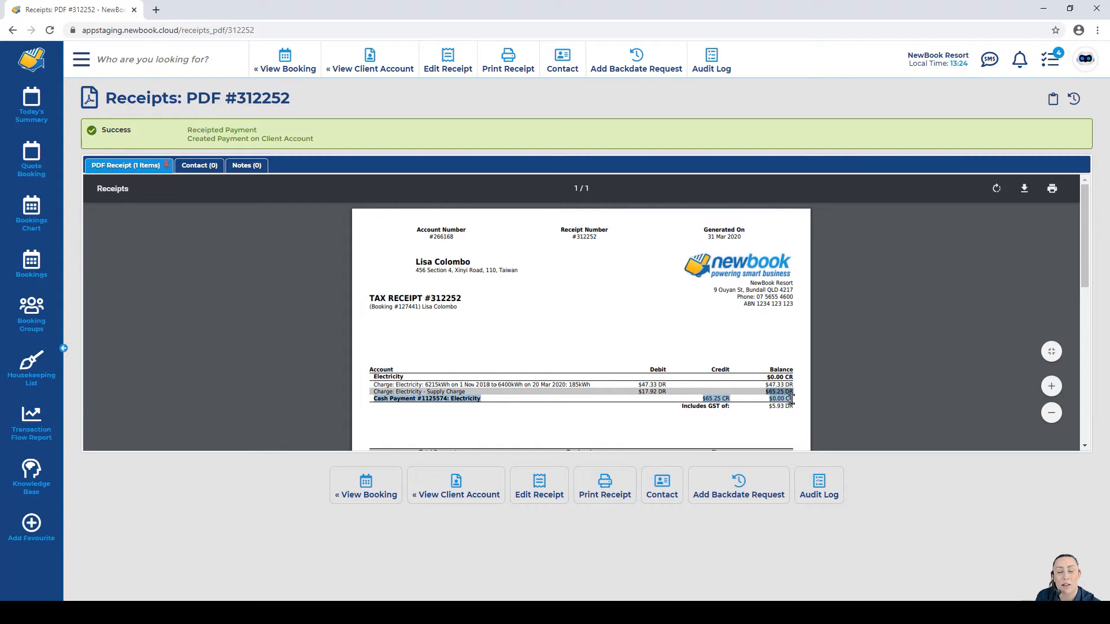
click(792, 400)
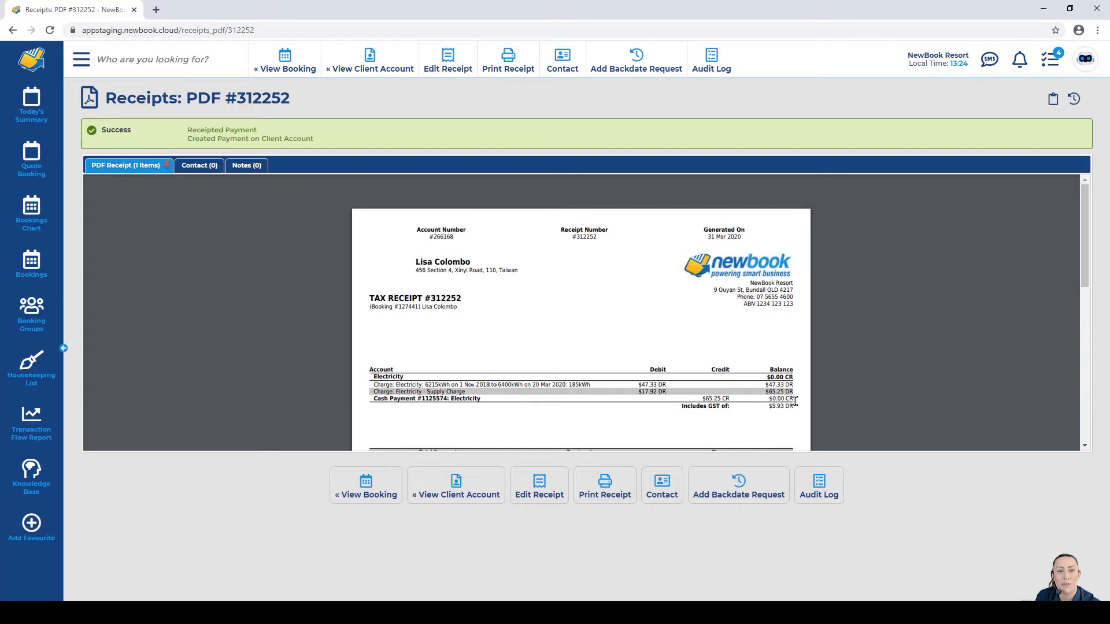
Step: Confirm both Electricity charges show Paid in Full, then filter the ledger to the Accommodation sub-account
click(388, 66)
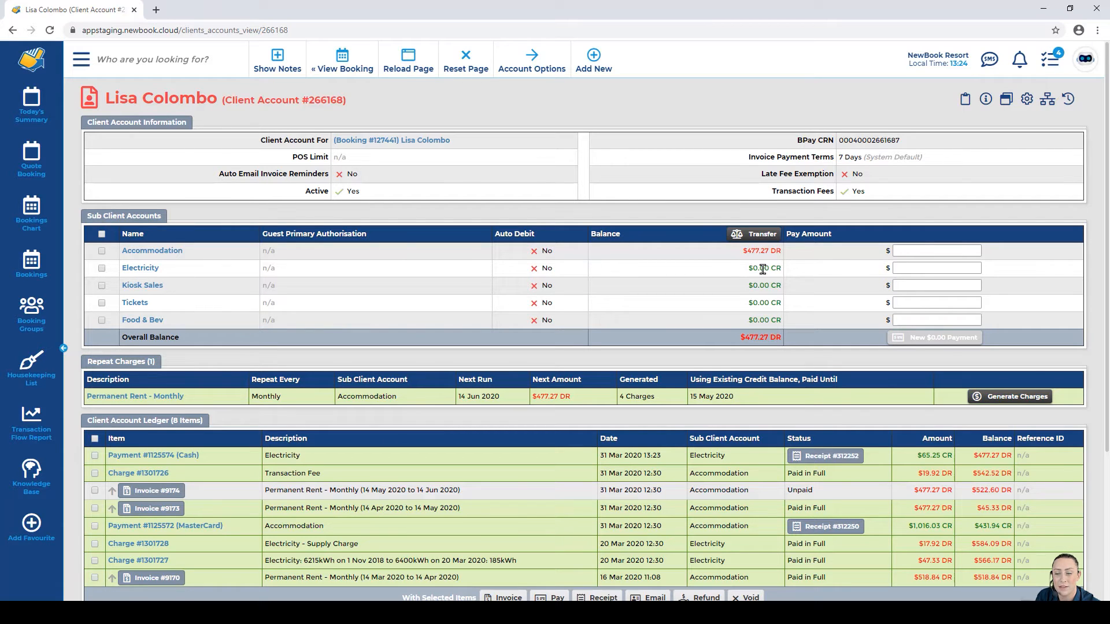
scroll(769, 301, down, 1)
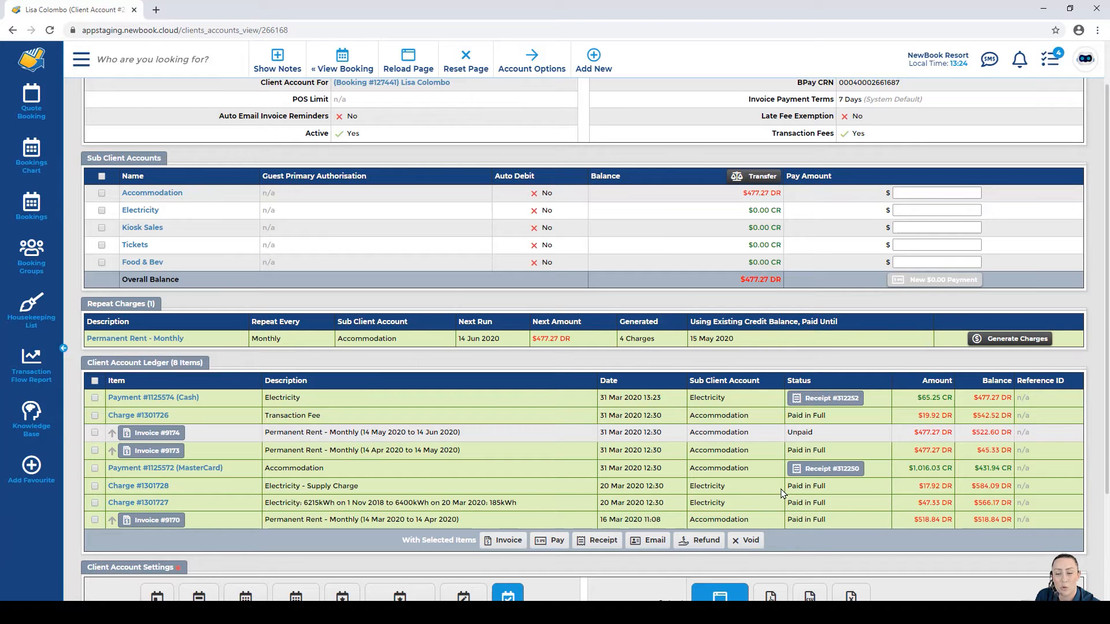
drag(785, 488, 837, 503)
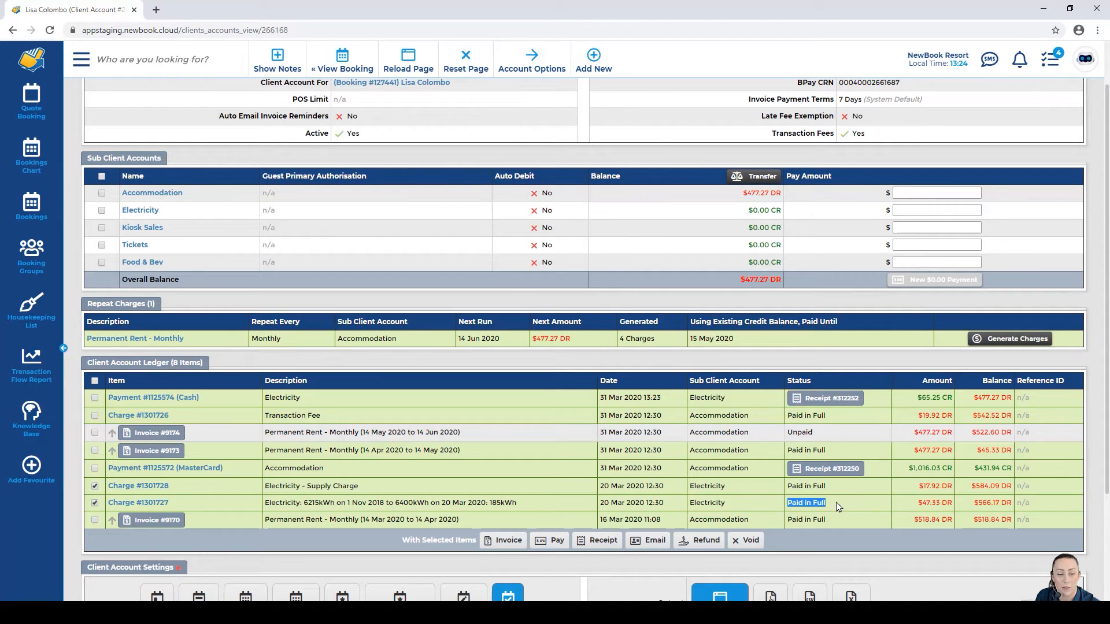
click(824, 503)
click(779, 491)
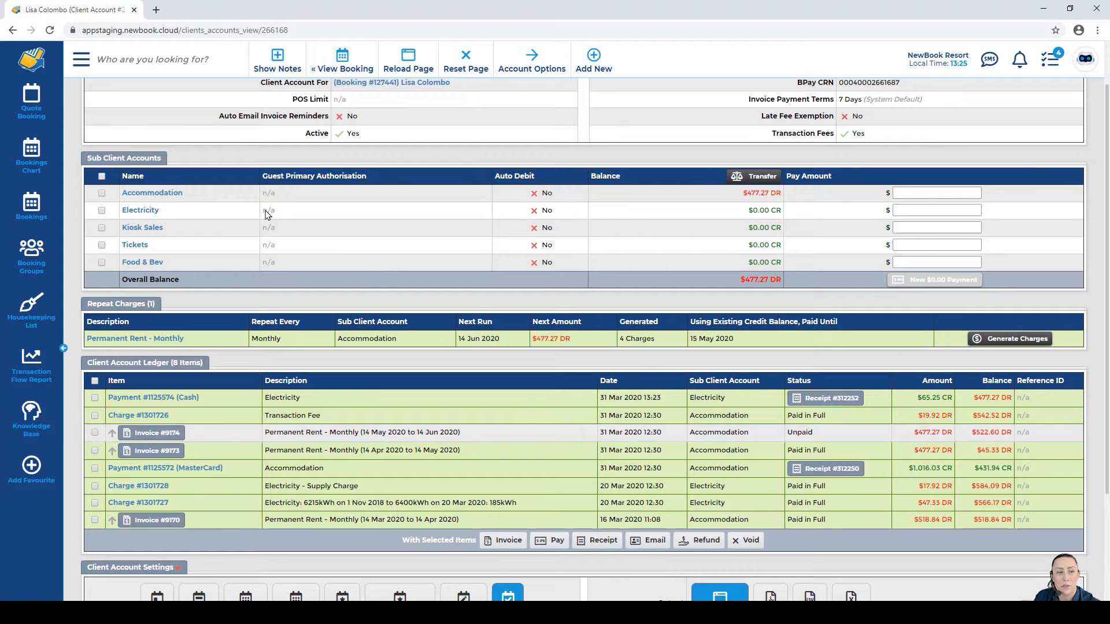
click(210, 196)
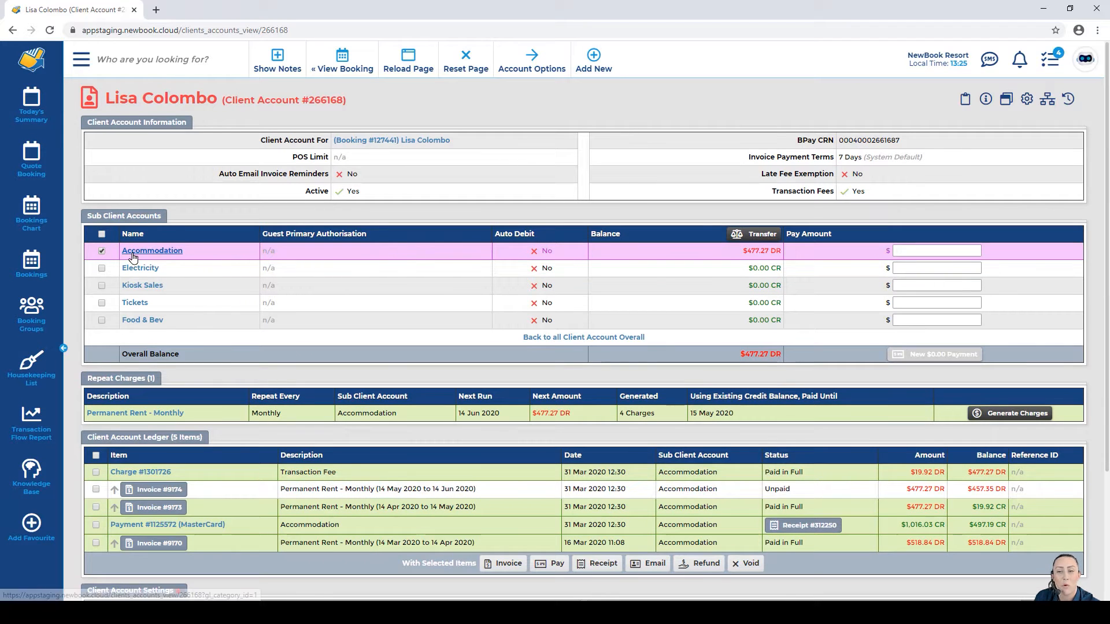
Step: Switch back to the overall client account ledger and check the $65.25 electricity cash payment
scroll(132, 258, down, 2)
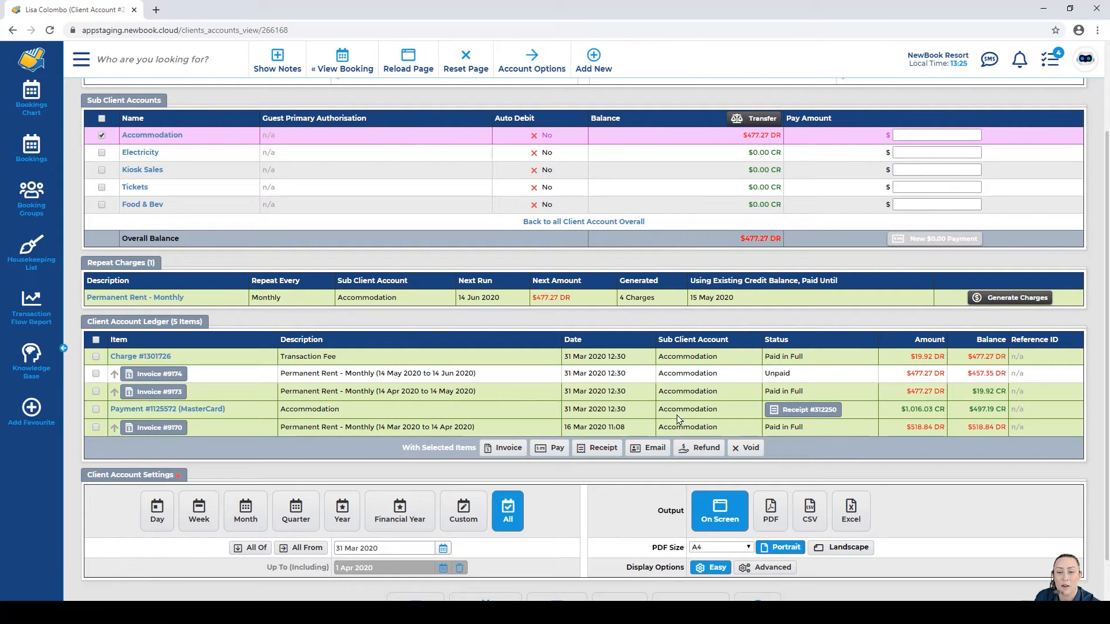
drag(658, 344, 733, 342)
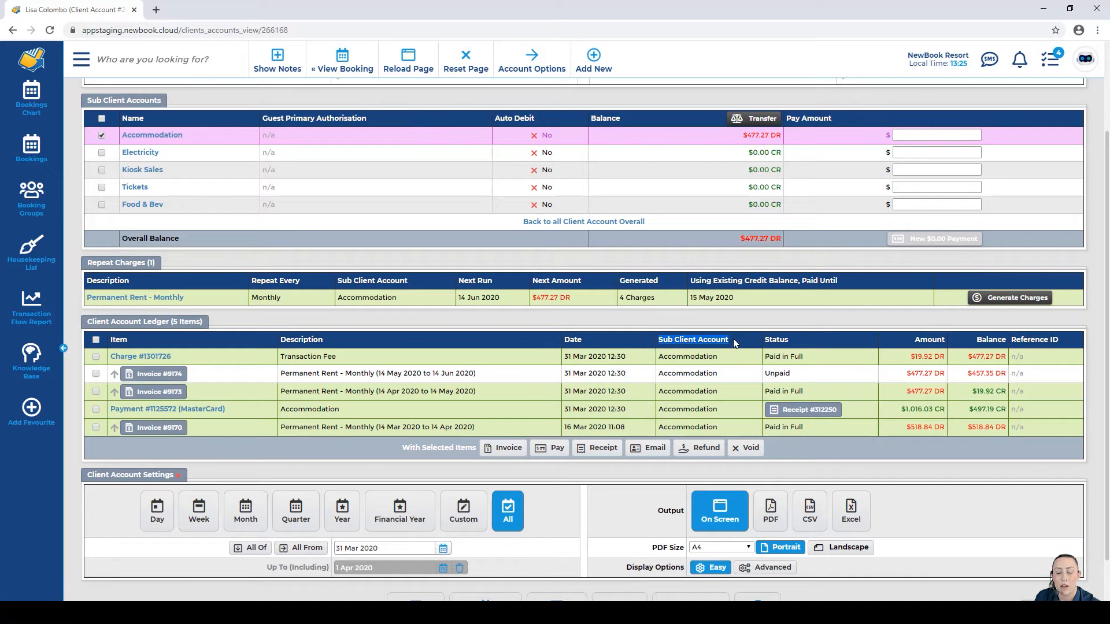
click(730, 343)
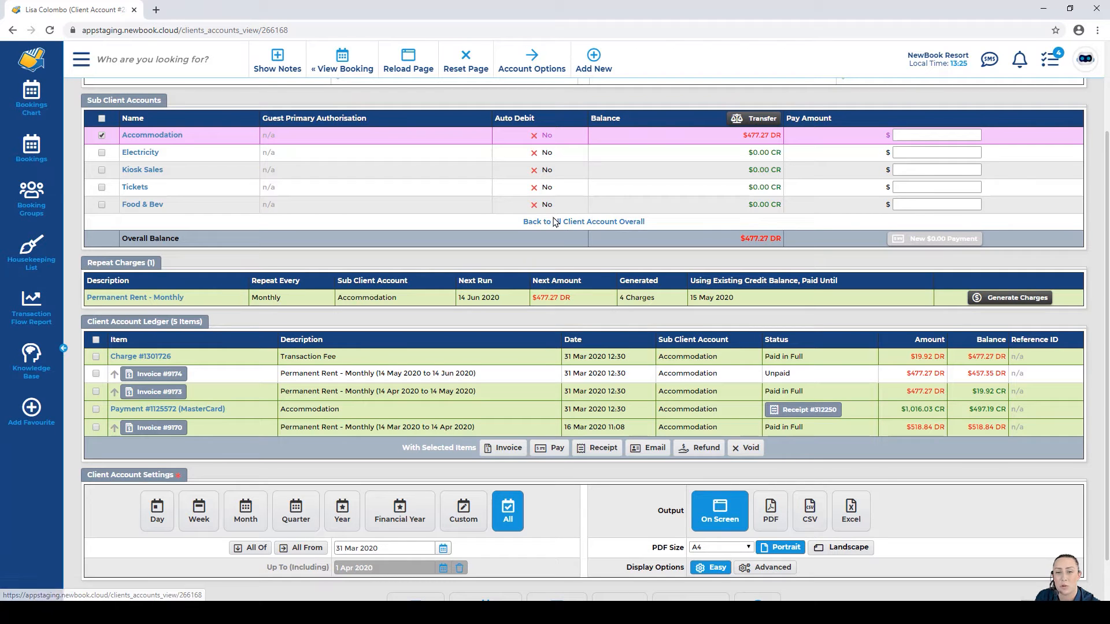
click(595, 224)
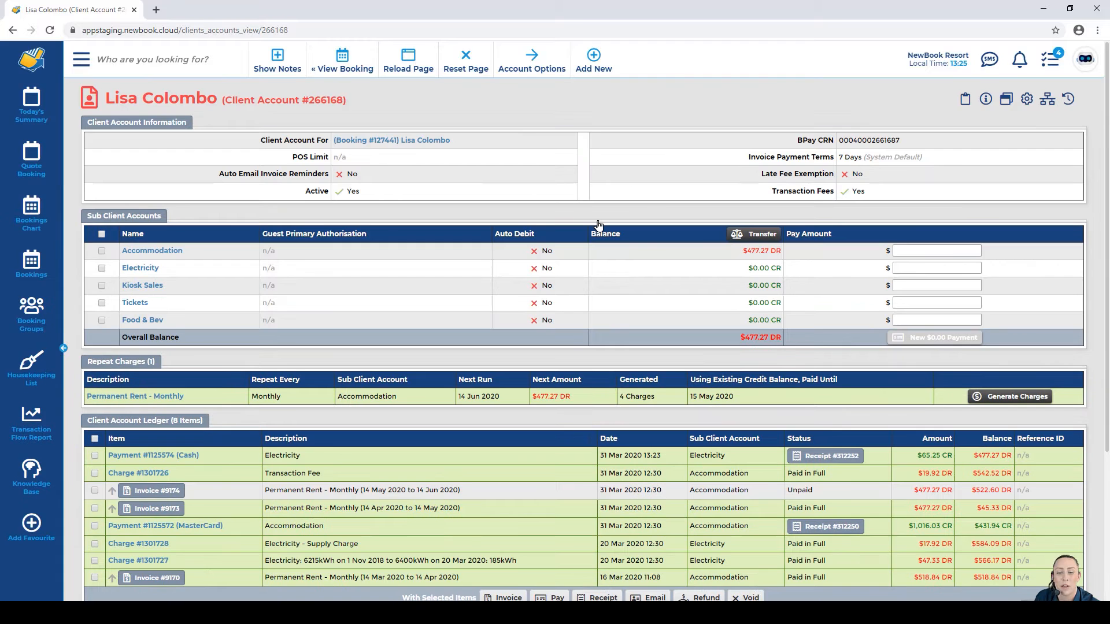
scroll(608, 256, down, 2)
drag(685, 429, 718, 428)
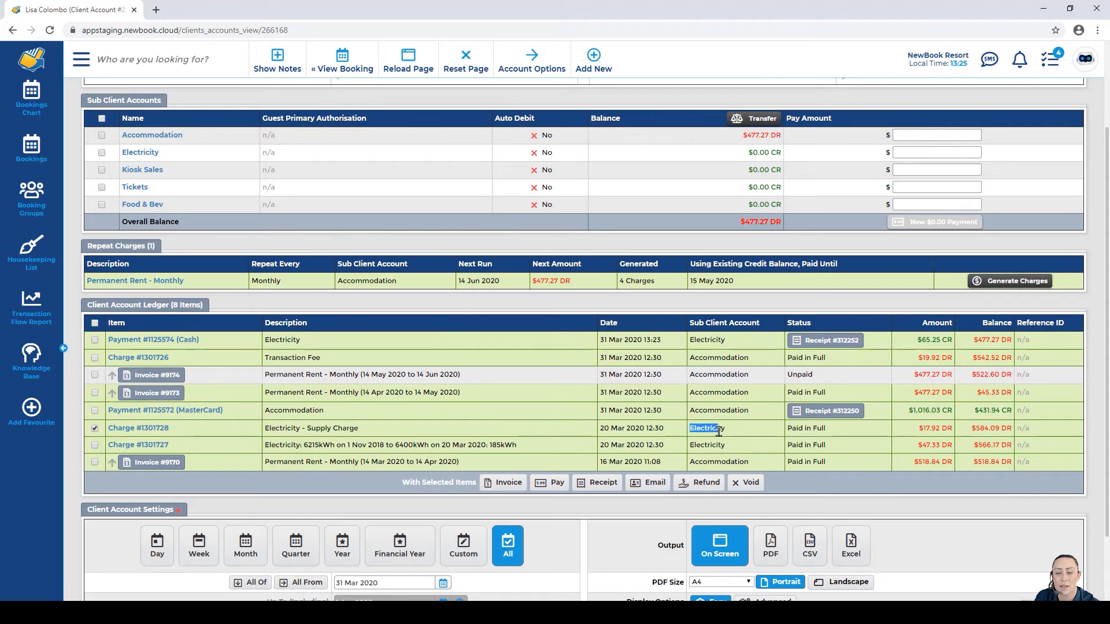
click(697, 444)
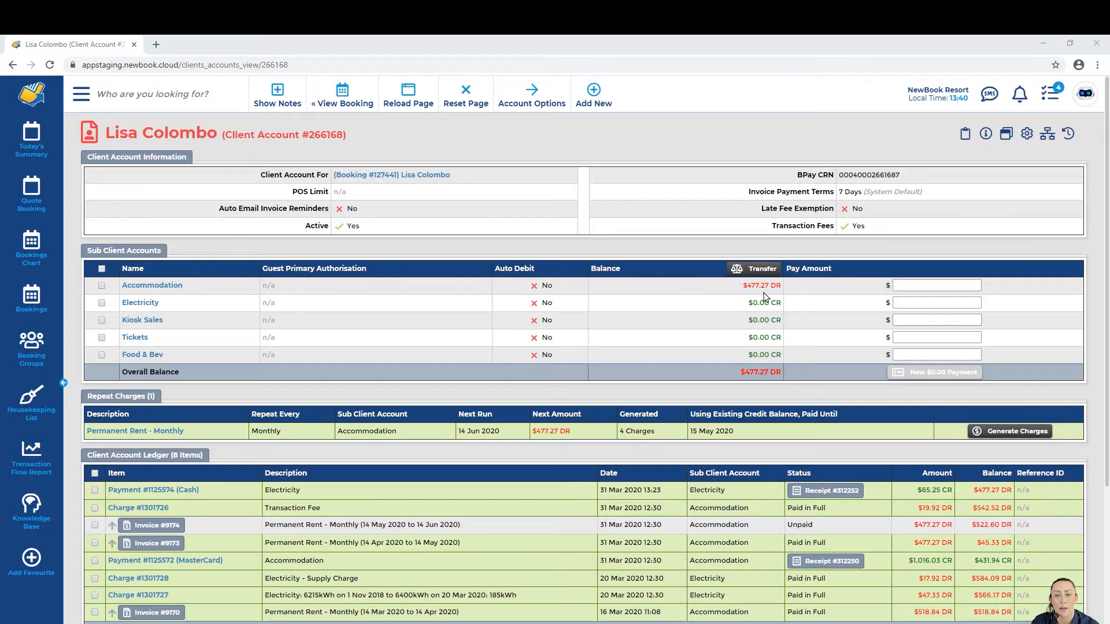
Step: Enter a 200 pay amount against Accommodation, leaving the rent invoice unticked
click(933, 284)
text(200)
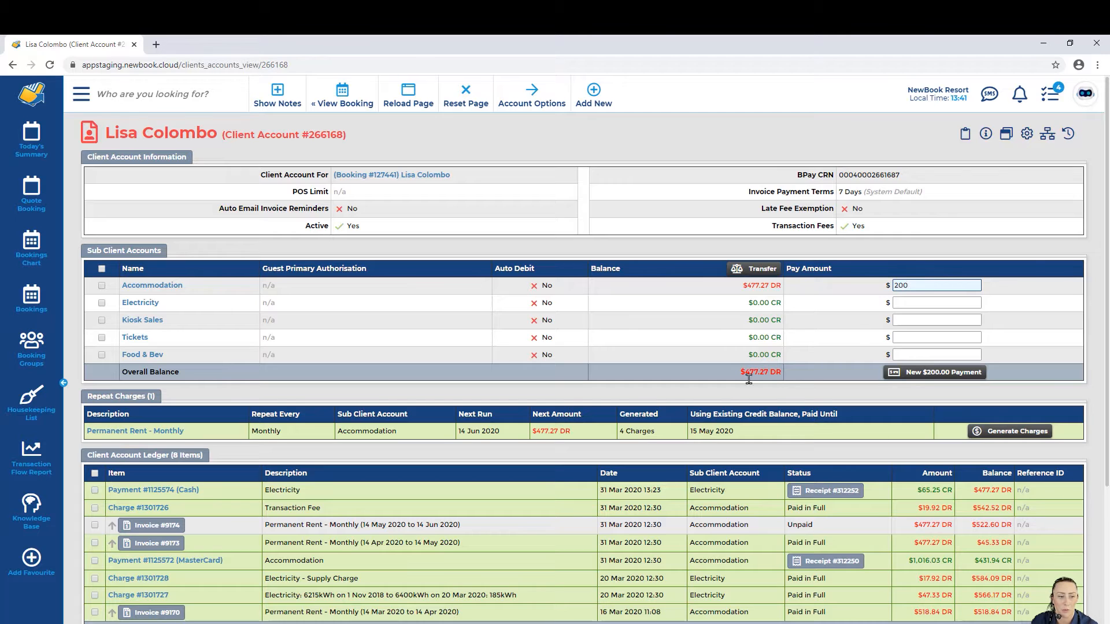
click(95, 525)
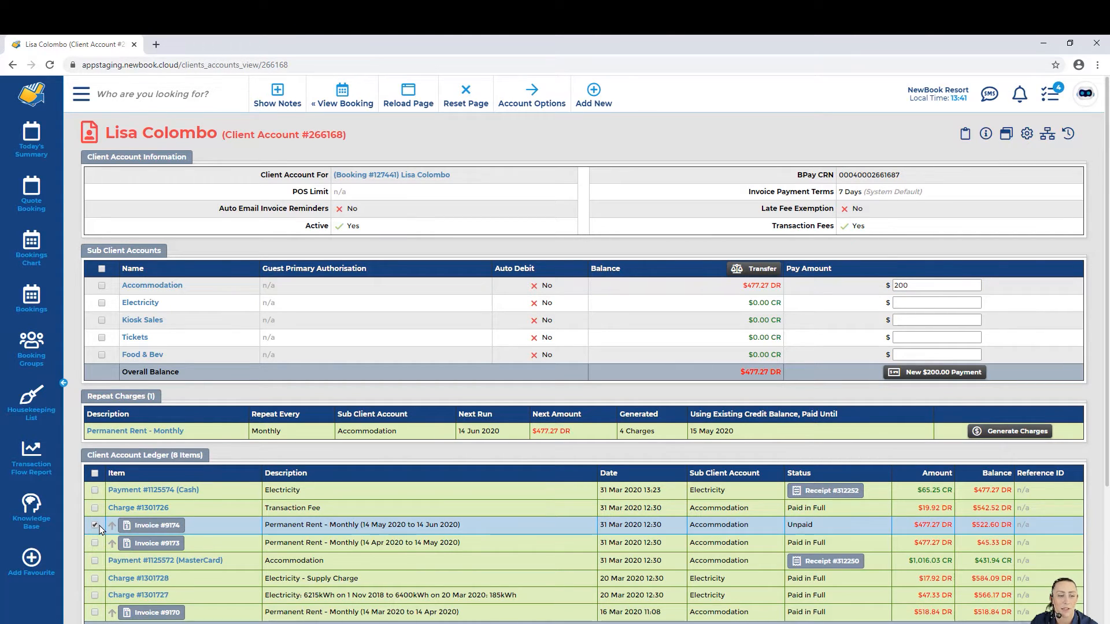
click(94, 525)
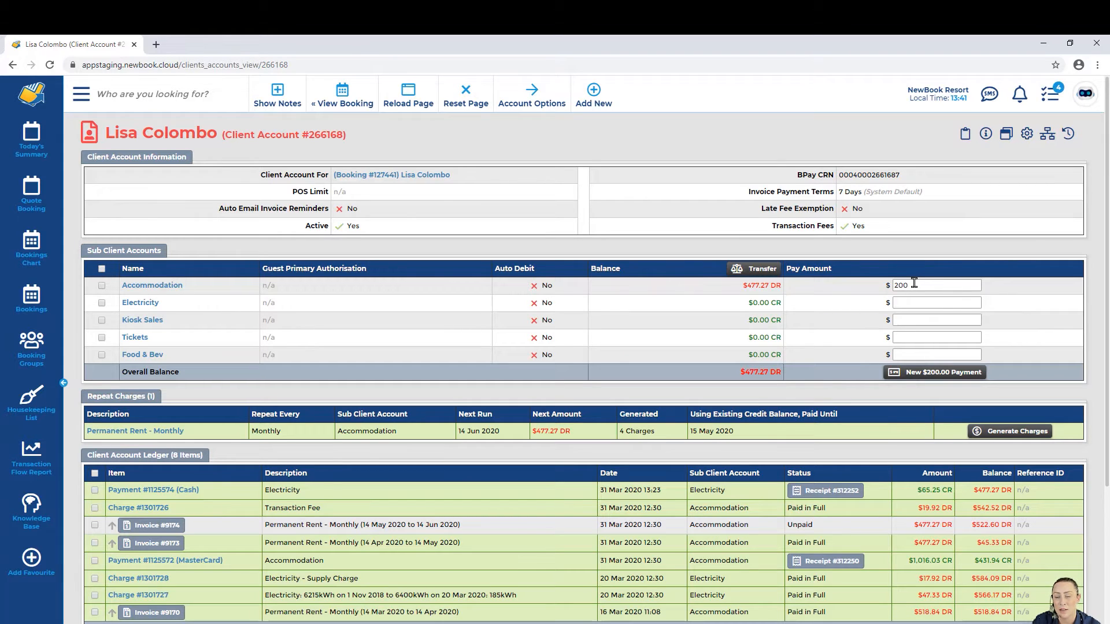
Step: Record the new $200.00 payment as a manual cash payment and save it
click(907, 375)
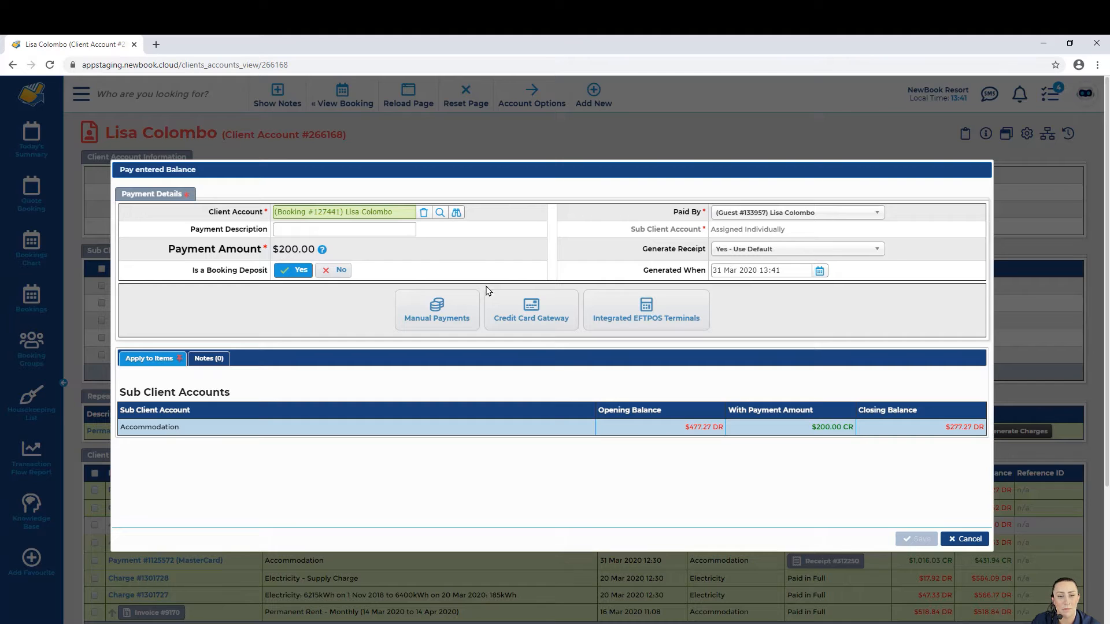
click(437, 311)
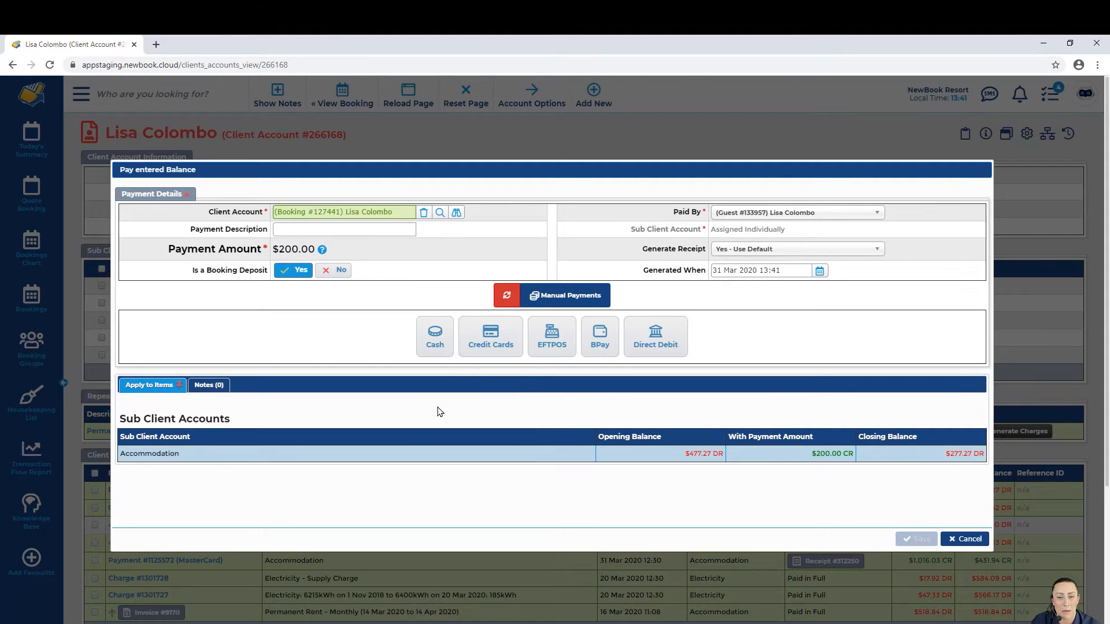
click(424, 343)
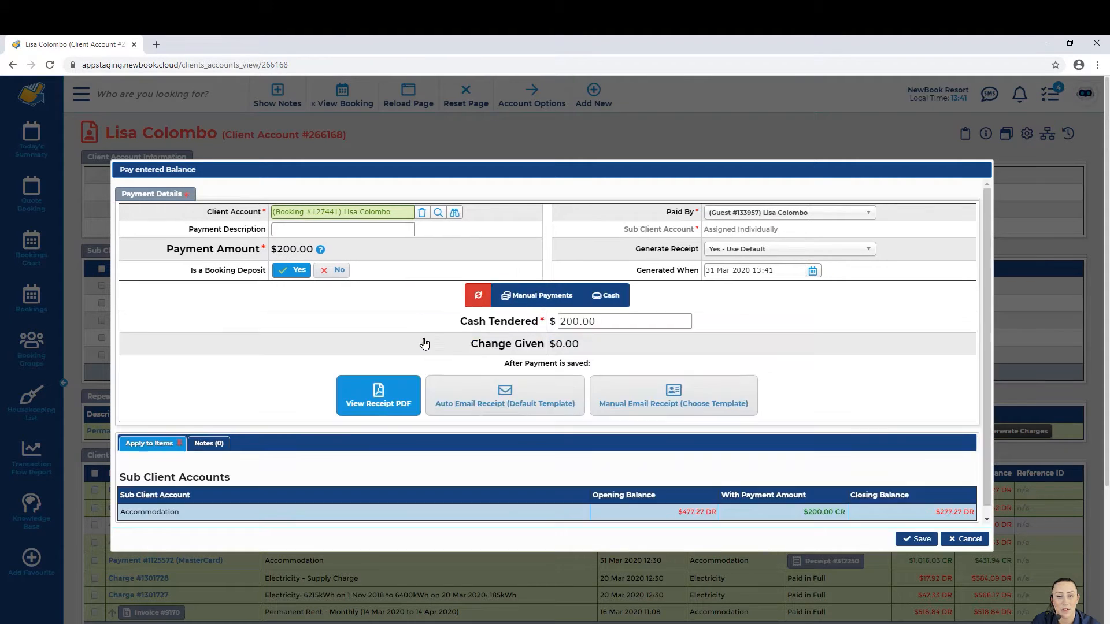
click(916, 539)
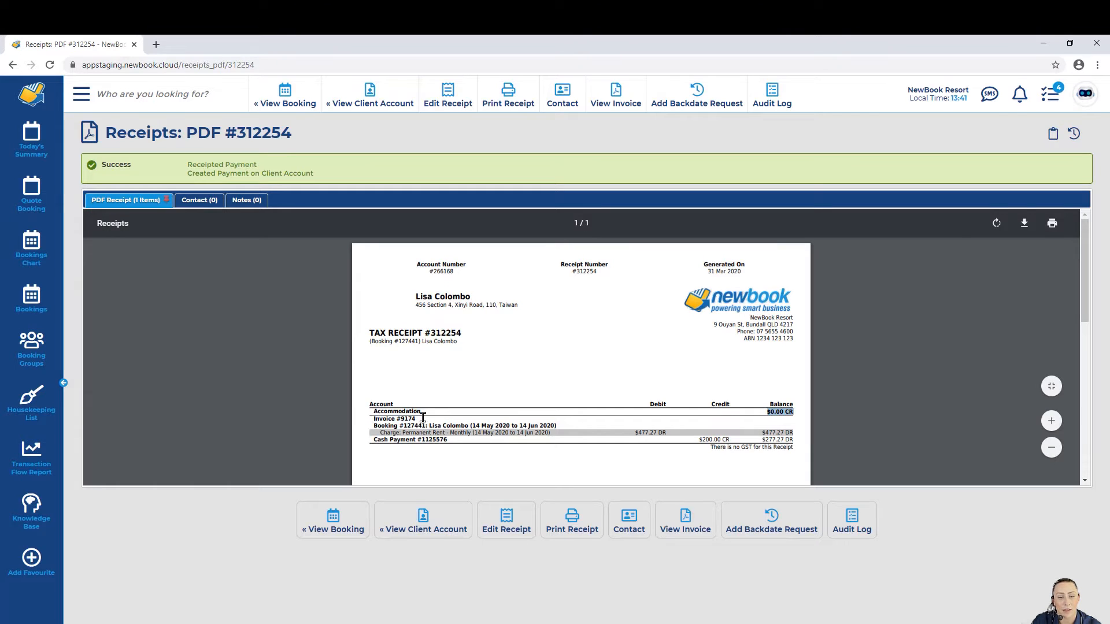
Step: Check the receipt's $200.00 CR cash line and $277.27 DR balance, then go back to the client account
drag(403, 430, 693, 433)
click(692, 437)
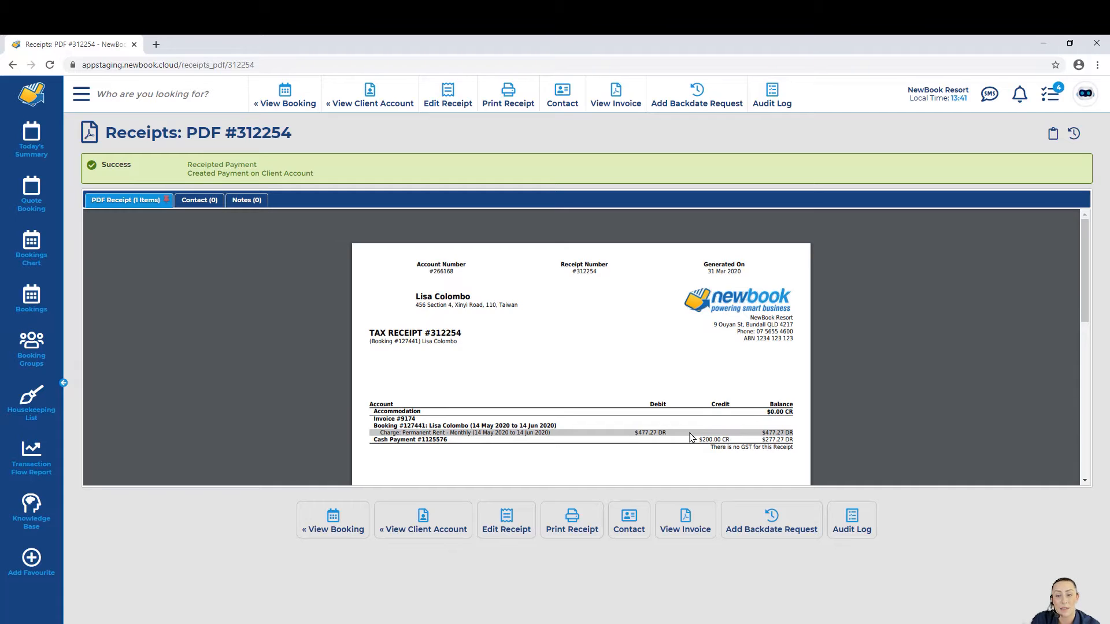
drag(373, 440, 437, 441)
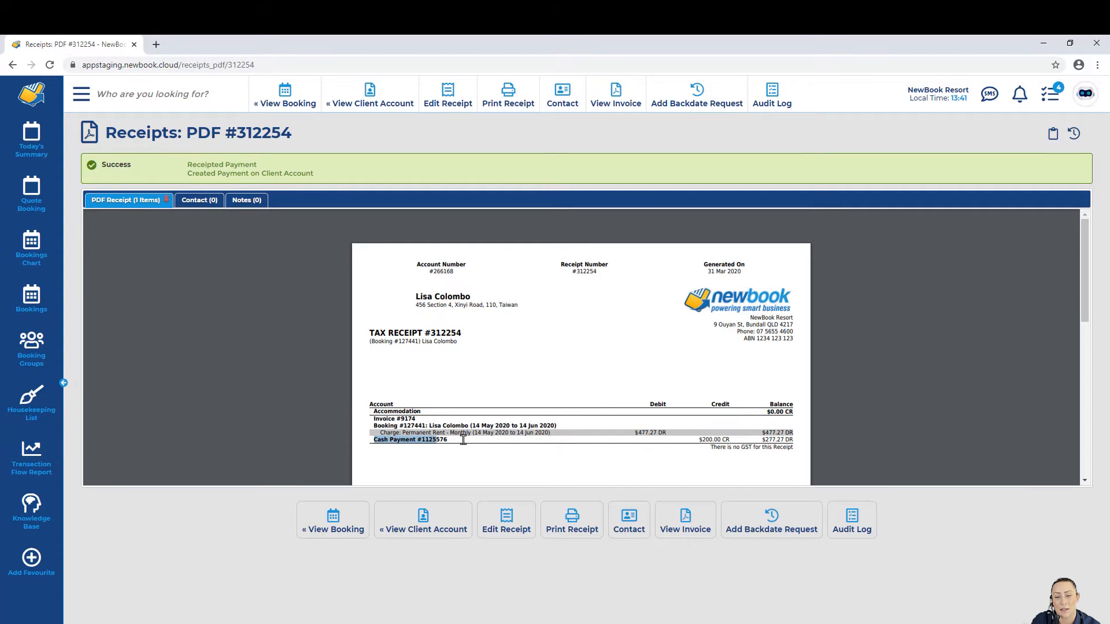
drag(699, 439, 795, 441)
click(732, 439)
click(794, 441)
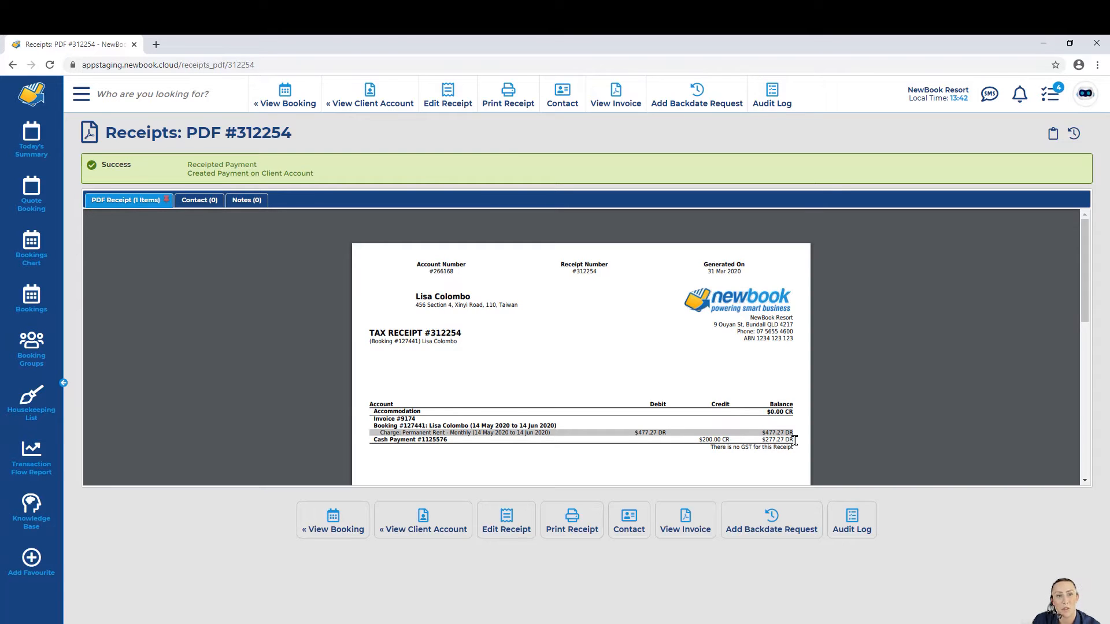
click(370, 99)
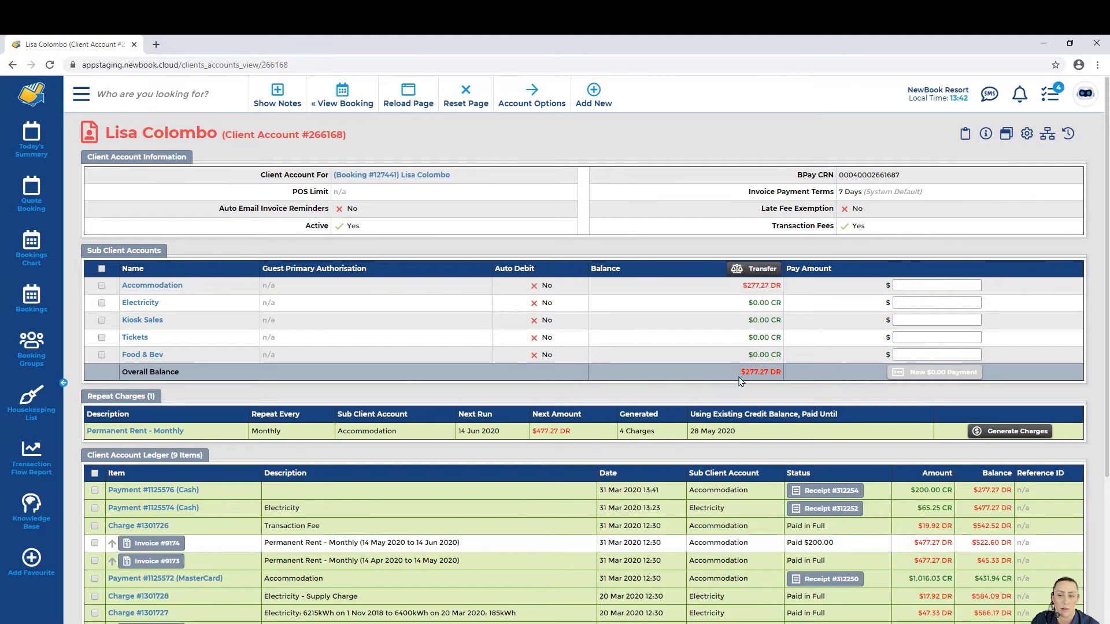
Step: Review the $277.27 DR overall balance on the client account
drag(741, 377, 784, 380)
click(784, 380)
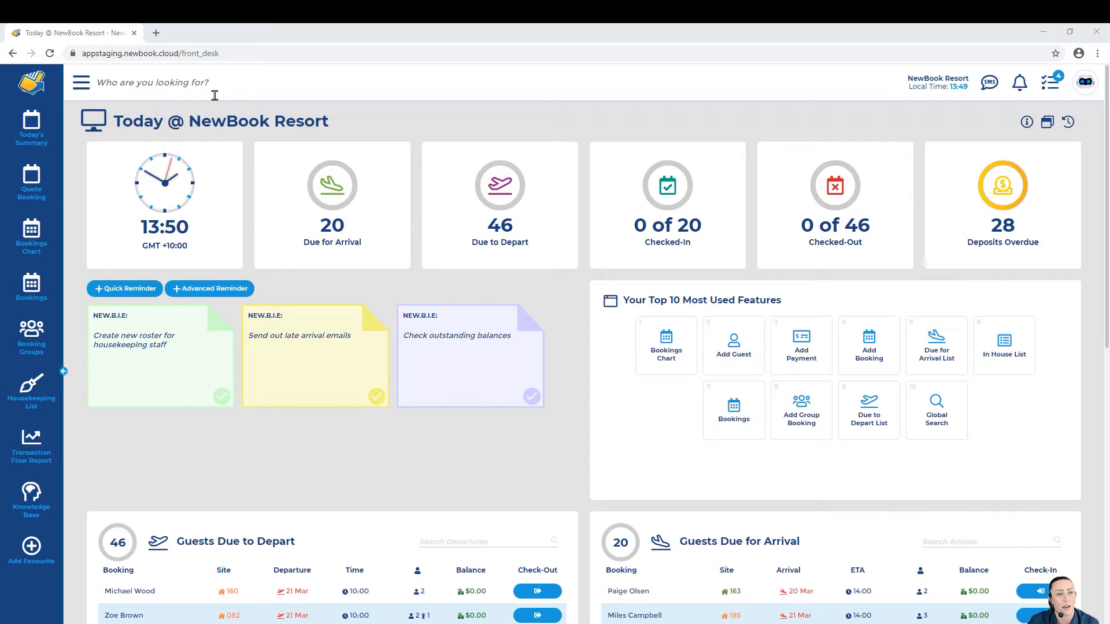
Step: Search the menu for 'cash' and open the Cash Account page
click(81, 82)
text(cash)
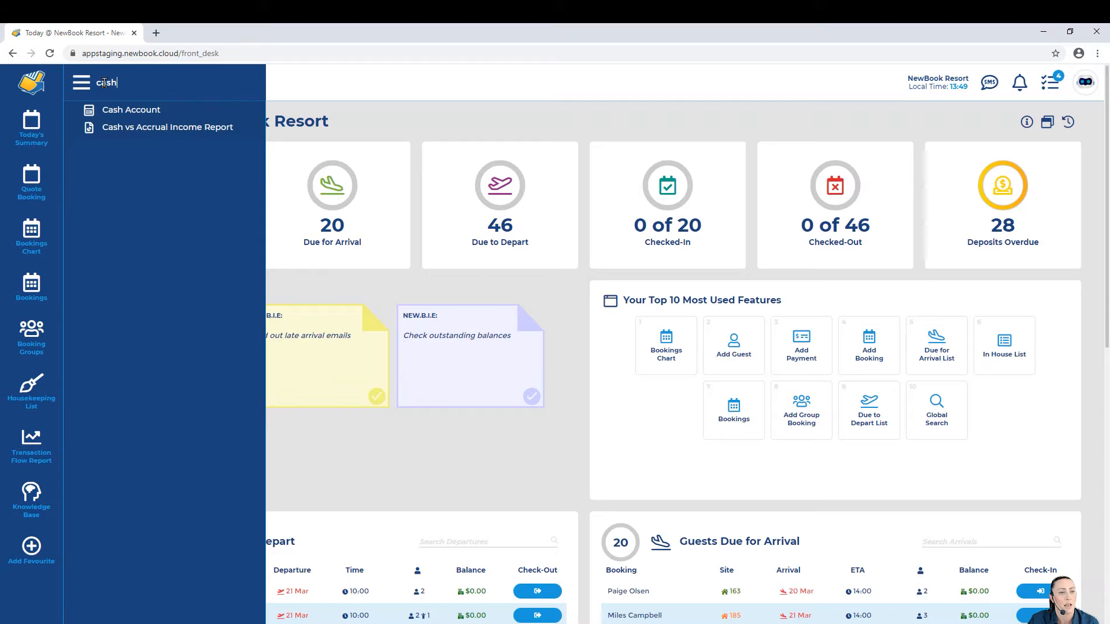
click(146, 112)
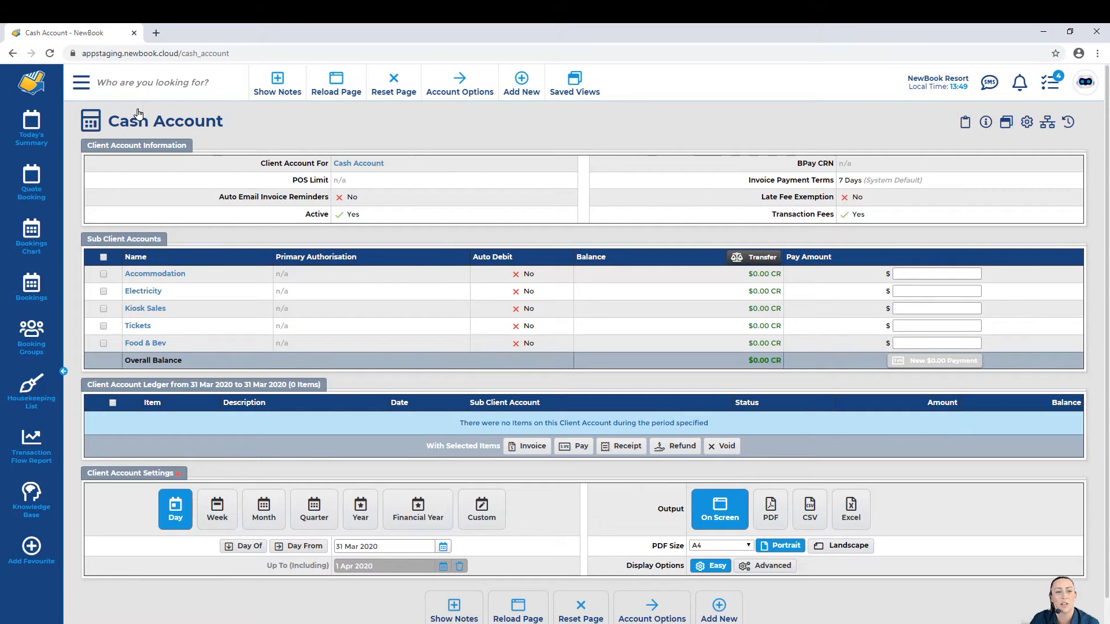
drag(262, 168, 327, 168)
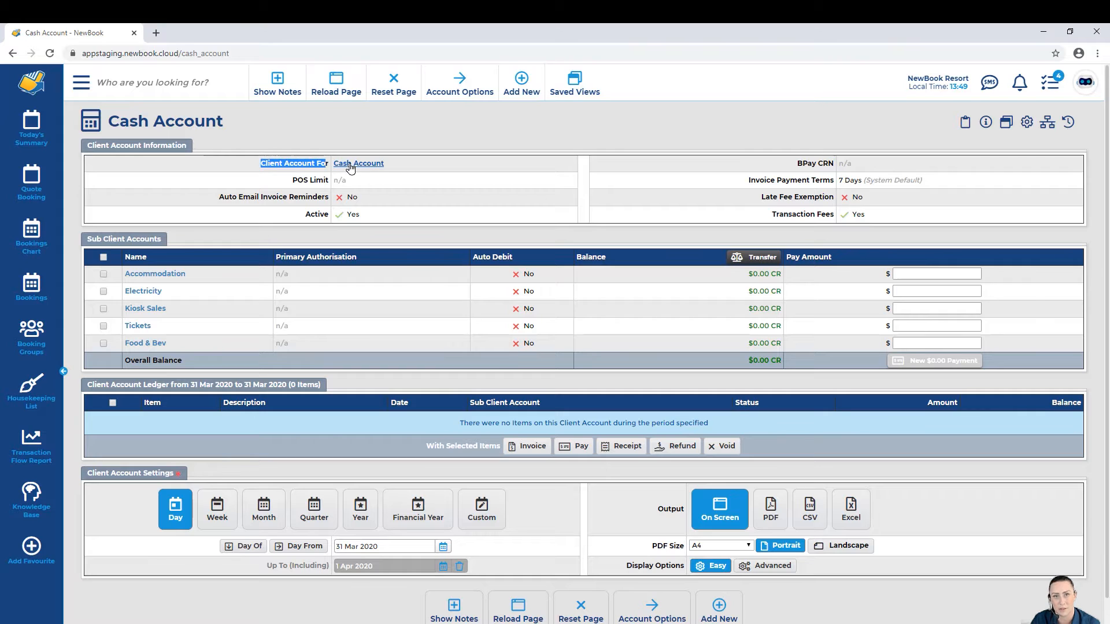
click(403, 169)
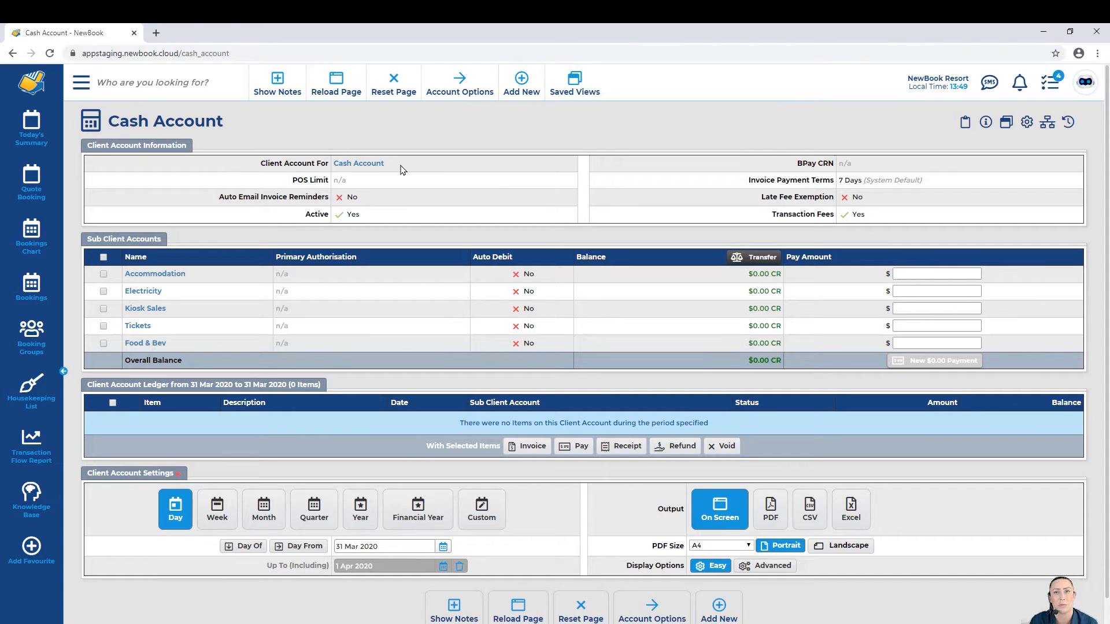
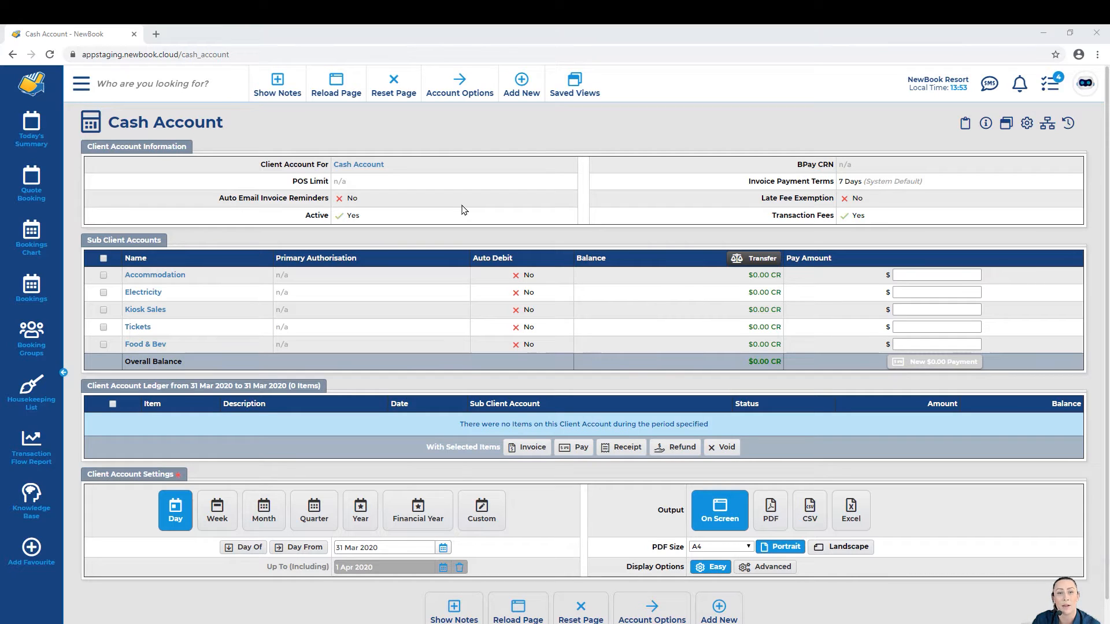
Step: Start a new incoming charge on the cash account with Can of Coke as the inventory item
mouse_move(518, 99)
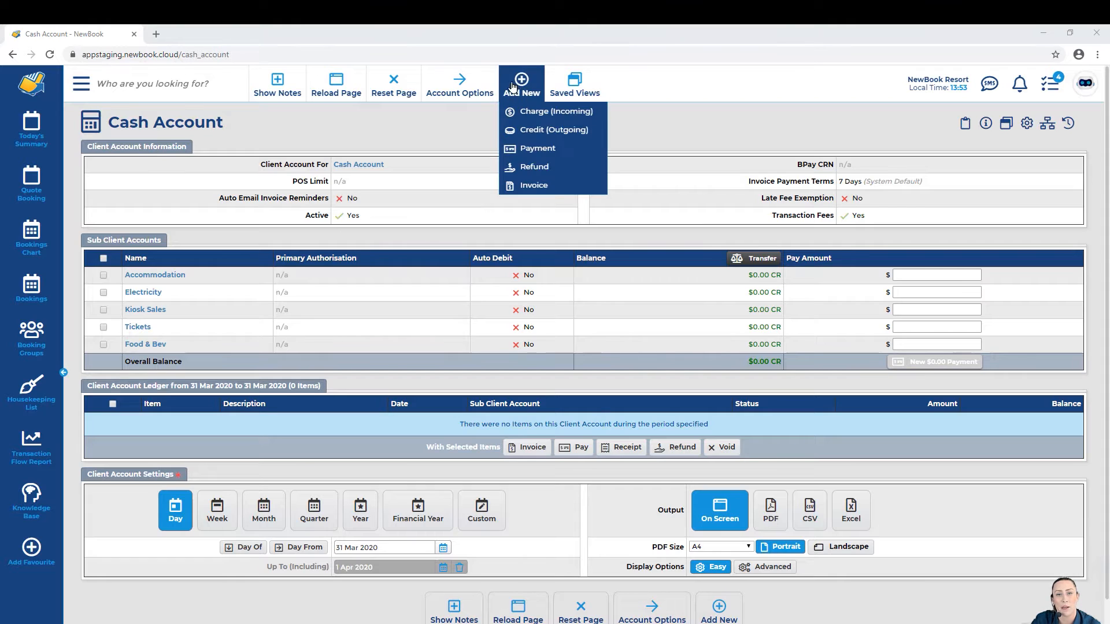
click(527, 111)
drag(112, 123, 249, 135)
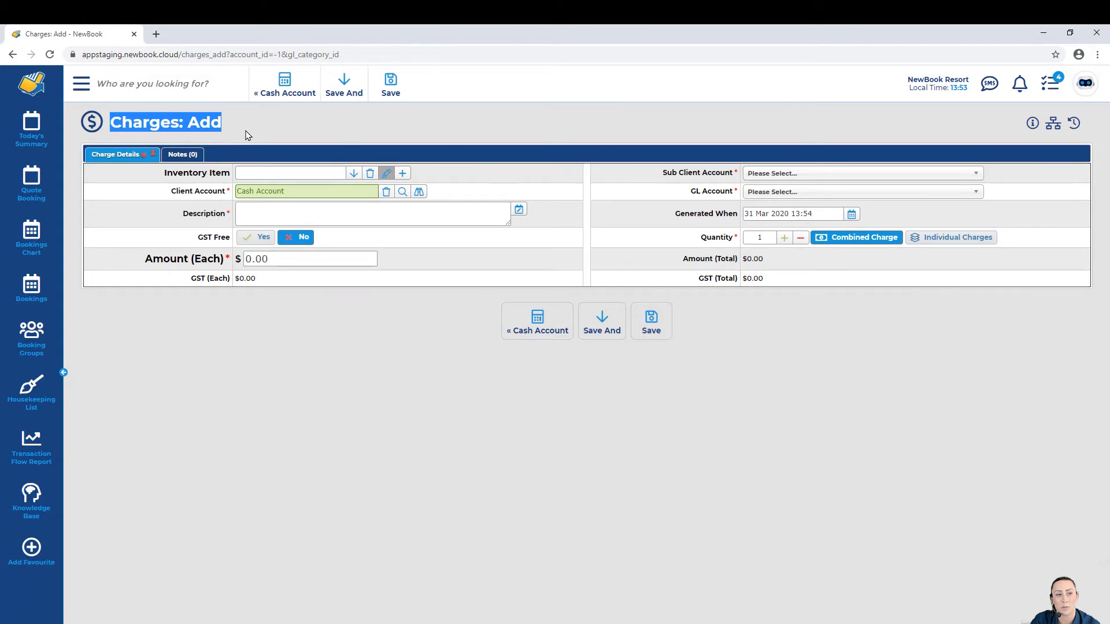
drag(164, 175, 218, 182)
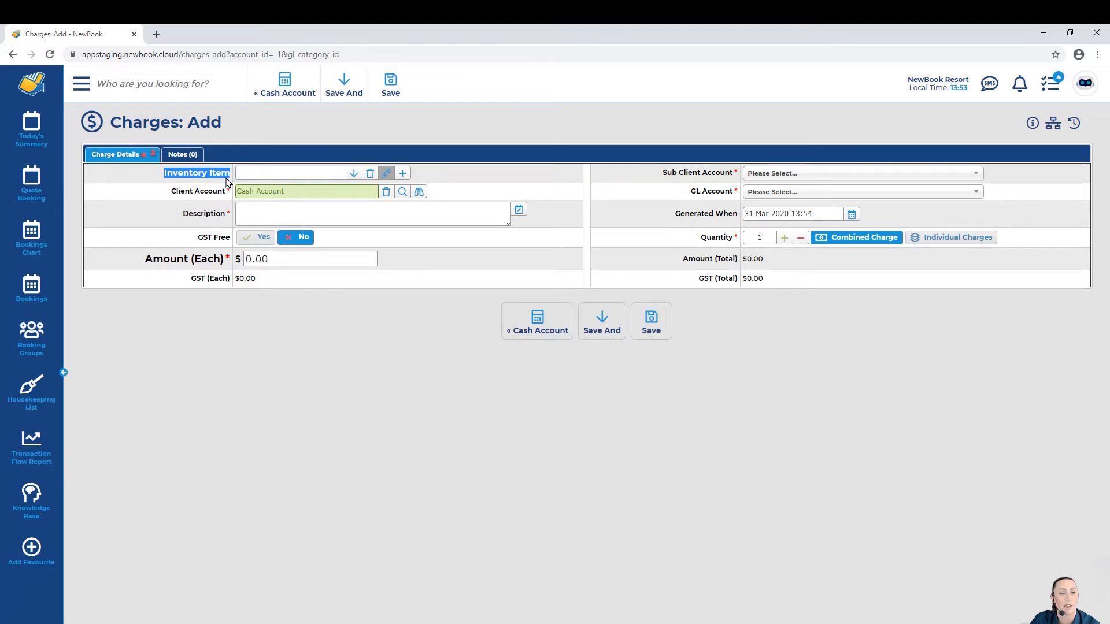
click(290, 172)
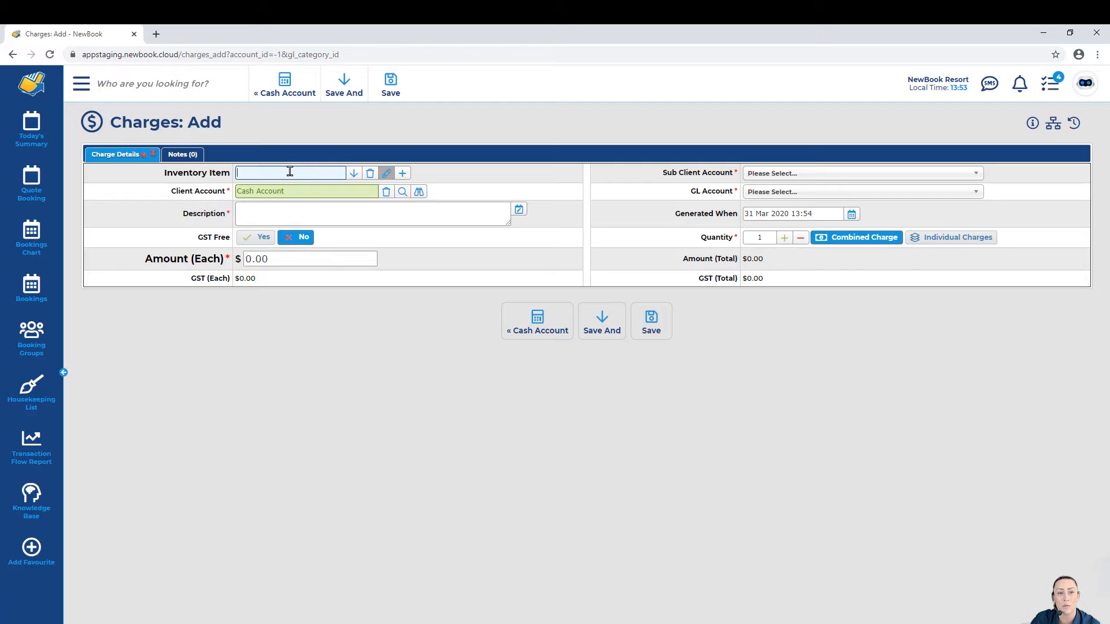
click(353, 174)
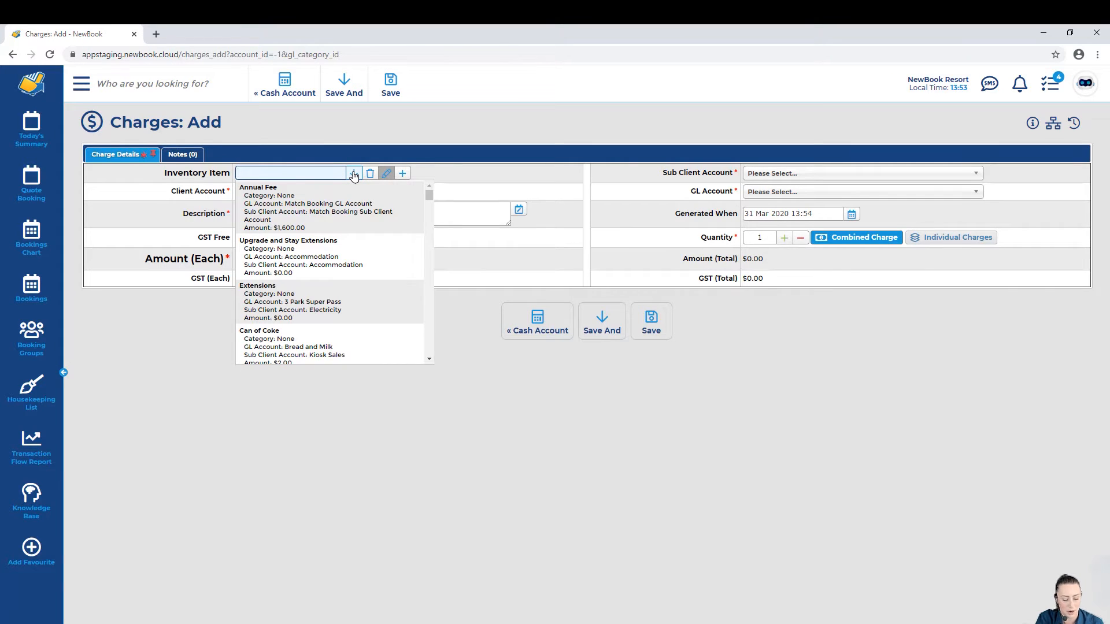
text(can of)
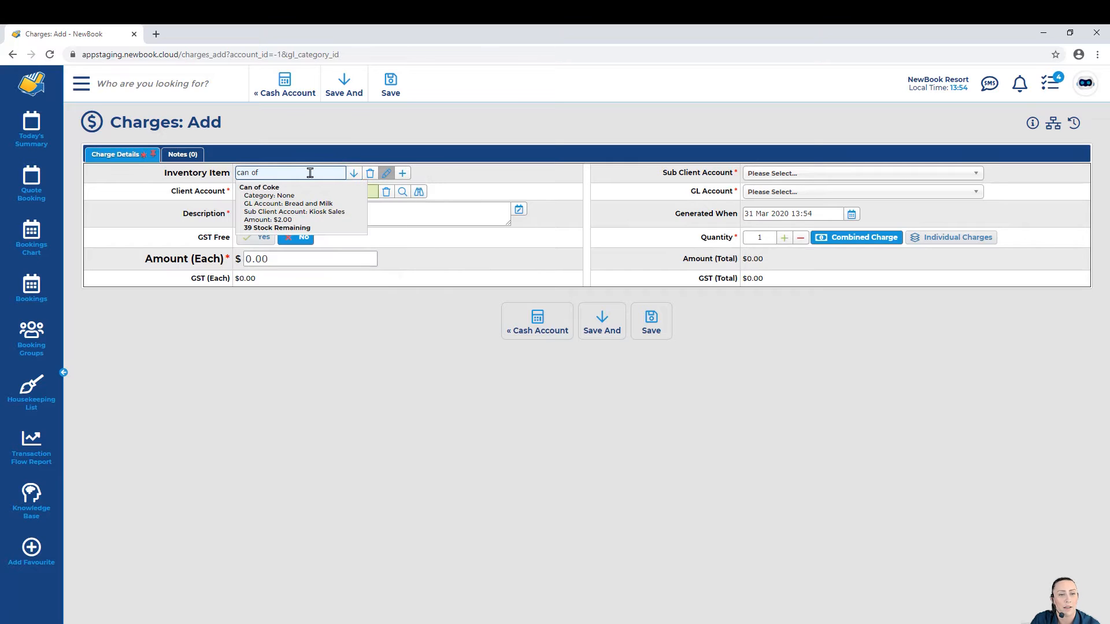
click(294, 222)
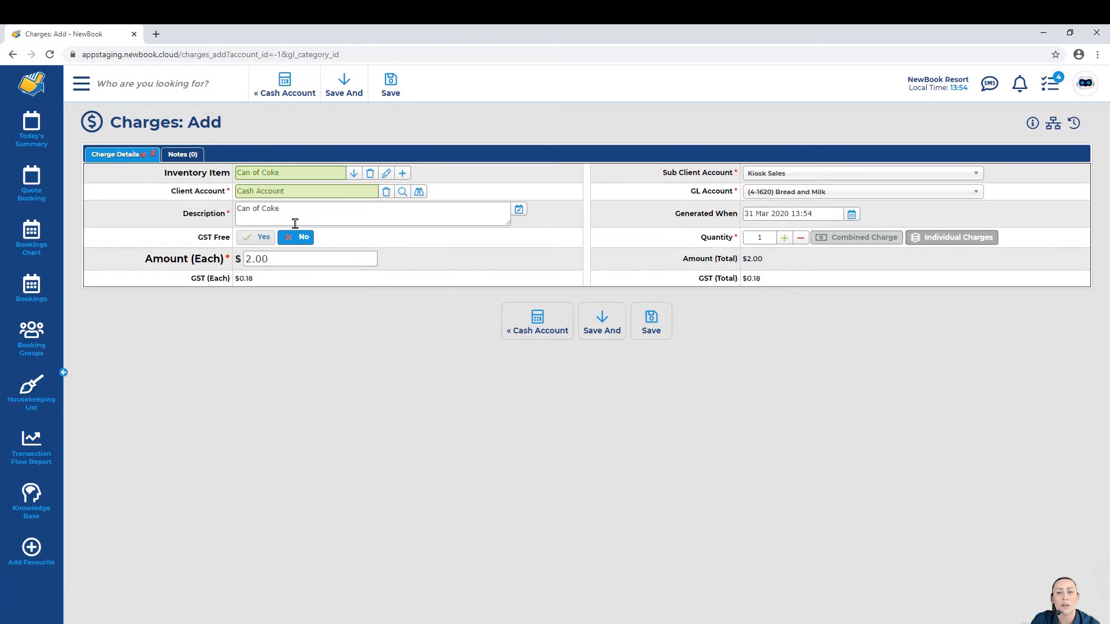
Step: Raise the Can of Coke quantity to 2, making the total $4.00 with $0.36 GST
drag(660, 173, 733, 197)
drag(138, 268, 233, 276)
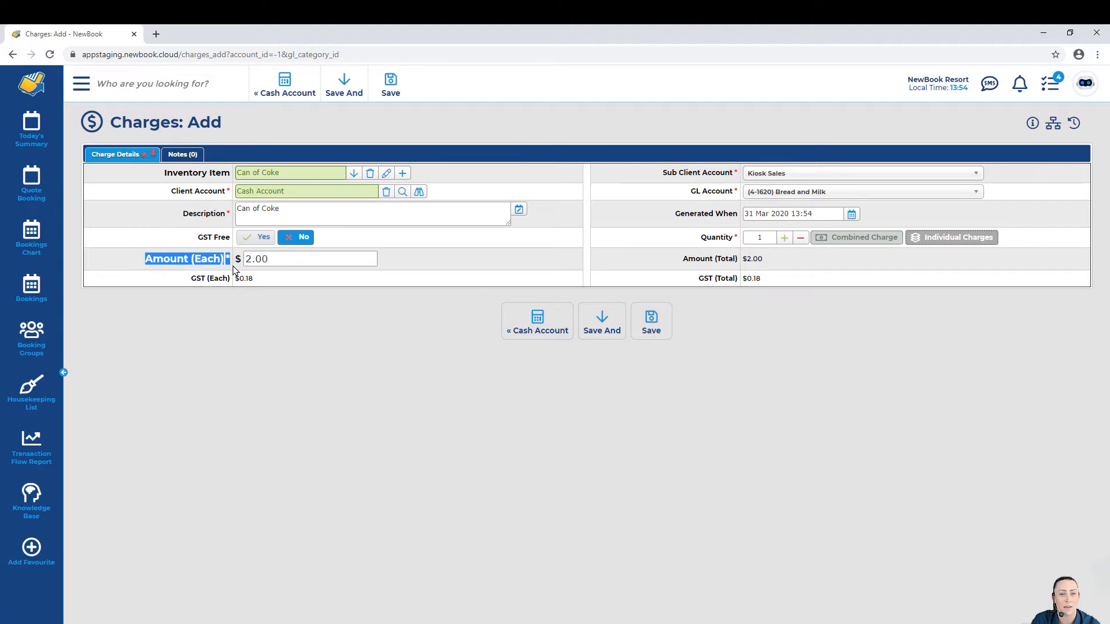
drag(665, 173, 733, 200)
click(727, 176)
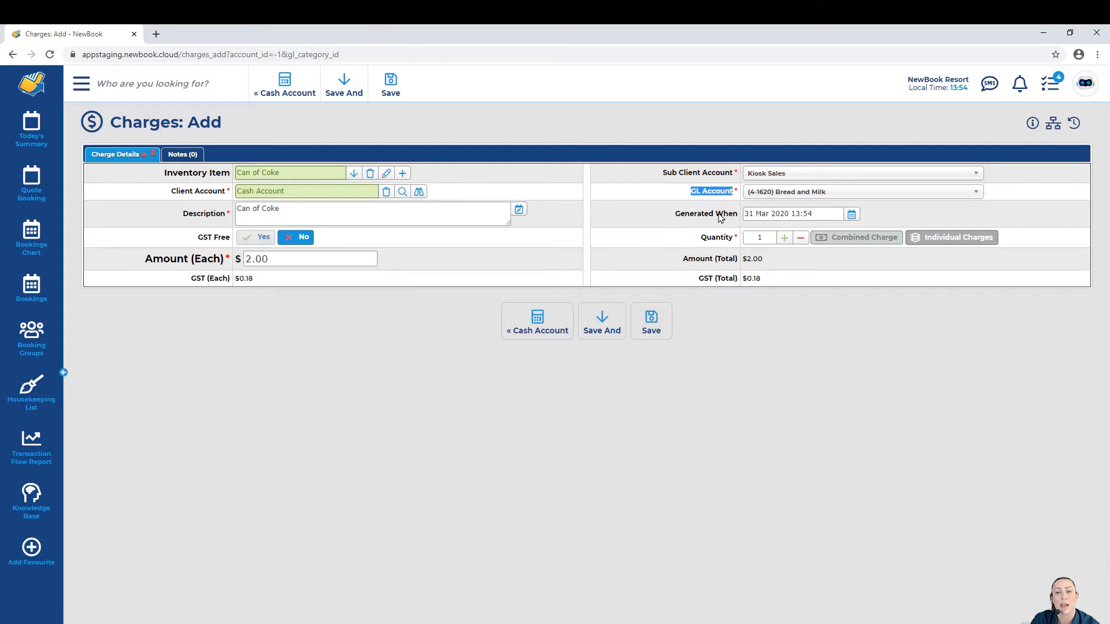
drag(700, 237, 733, 247)
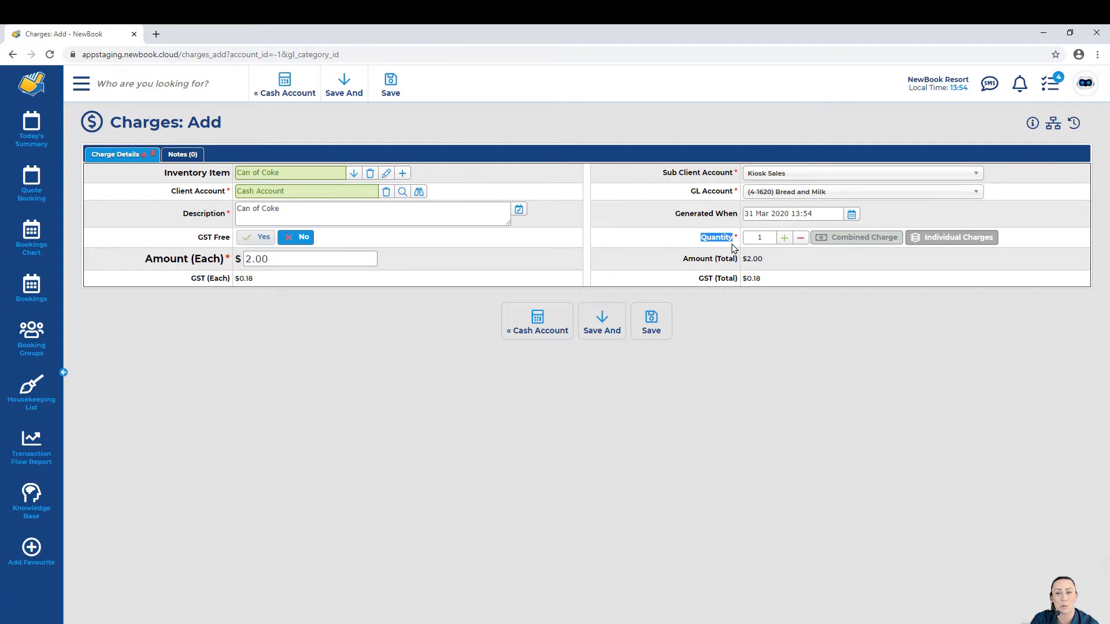
click(733, 247)
click(784, 238)
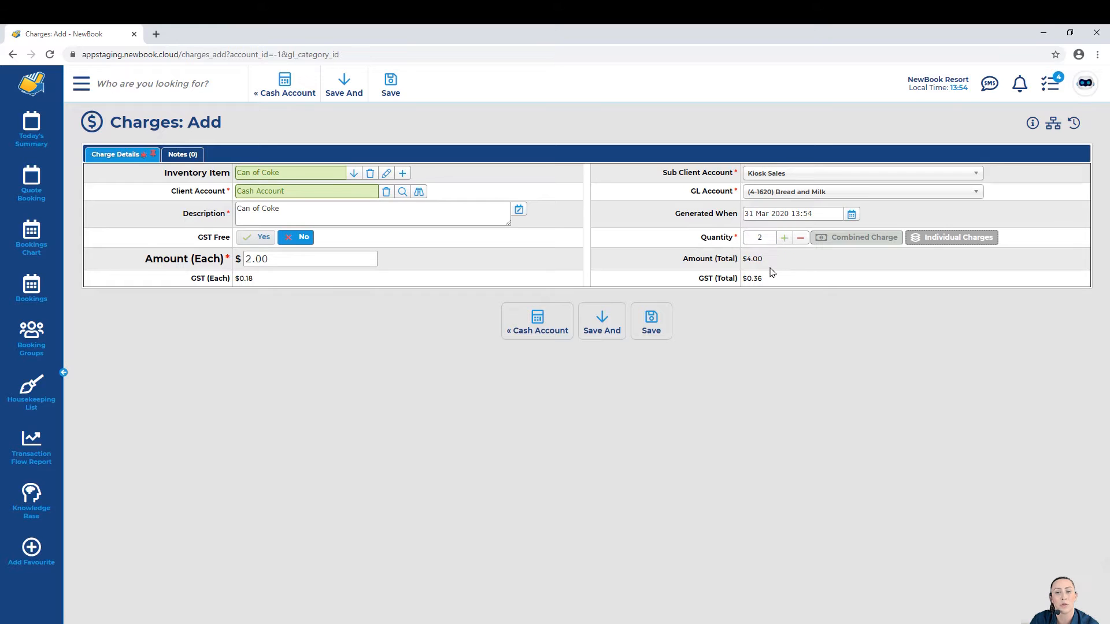
drag(679, 255, 760, 262)
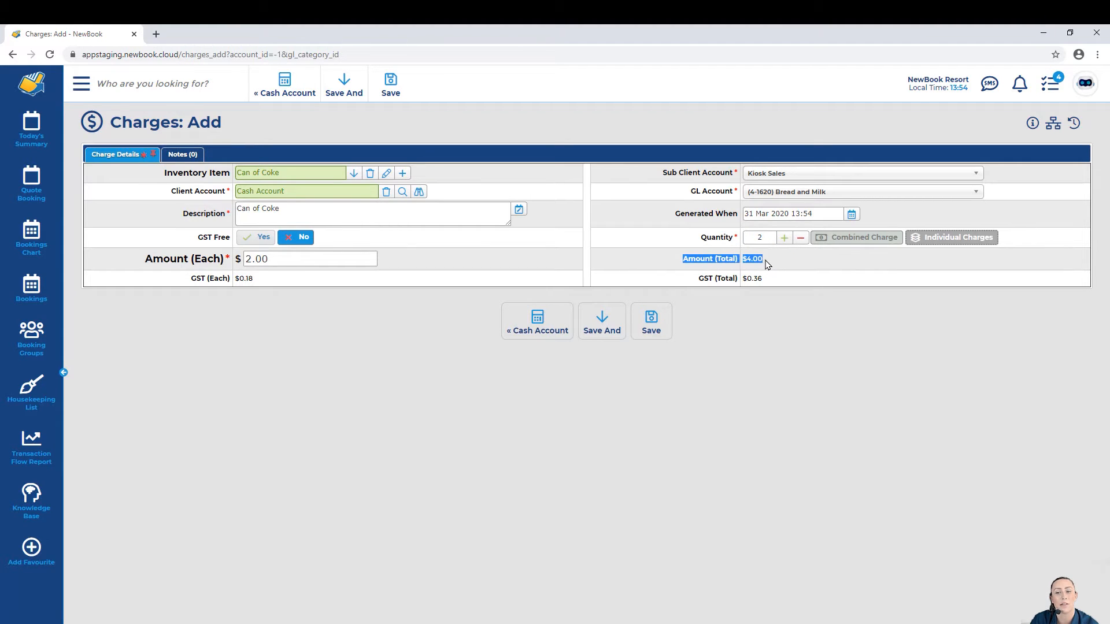
click(767, 265)
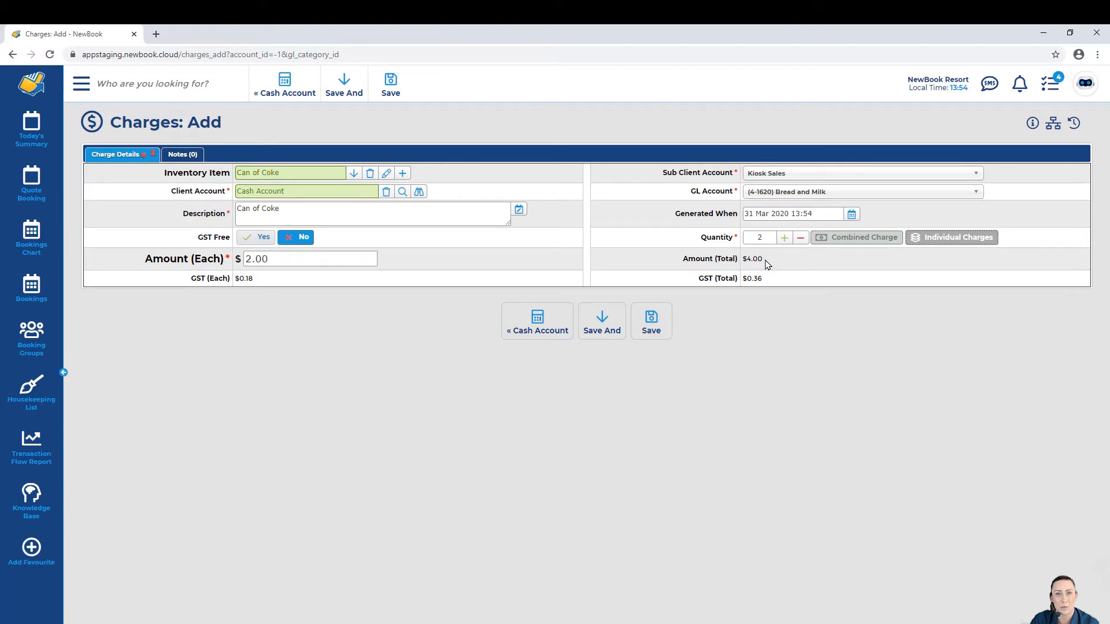
mouse_move(599, 324)
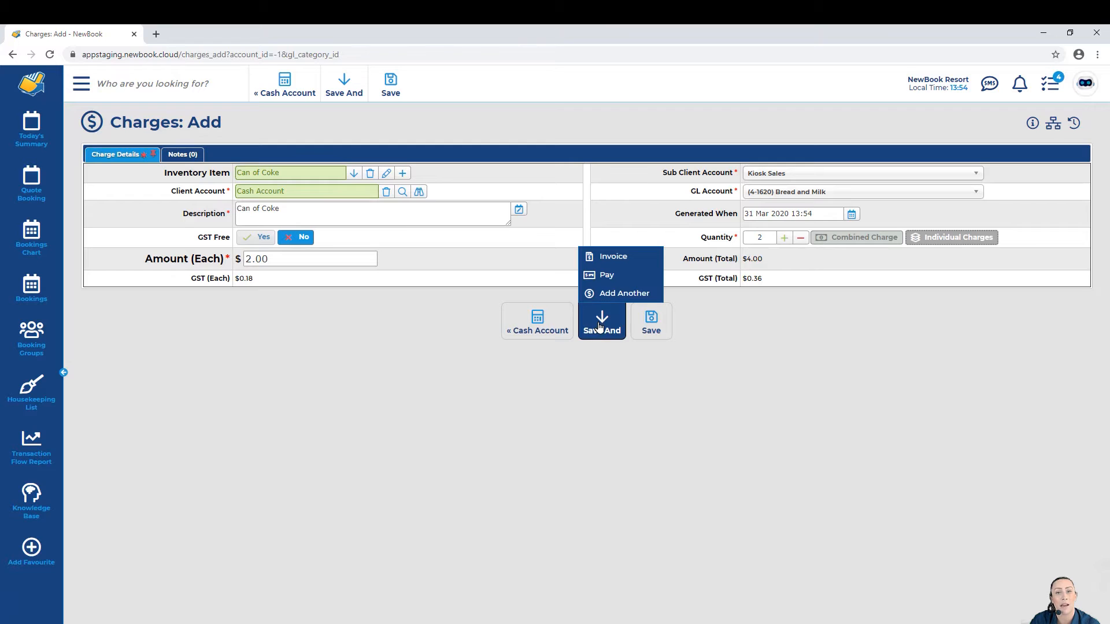
Step: Save the two Can of Coke charges and pay the $4.00 in cash, producing receipt #312255
click(606, 278)
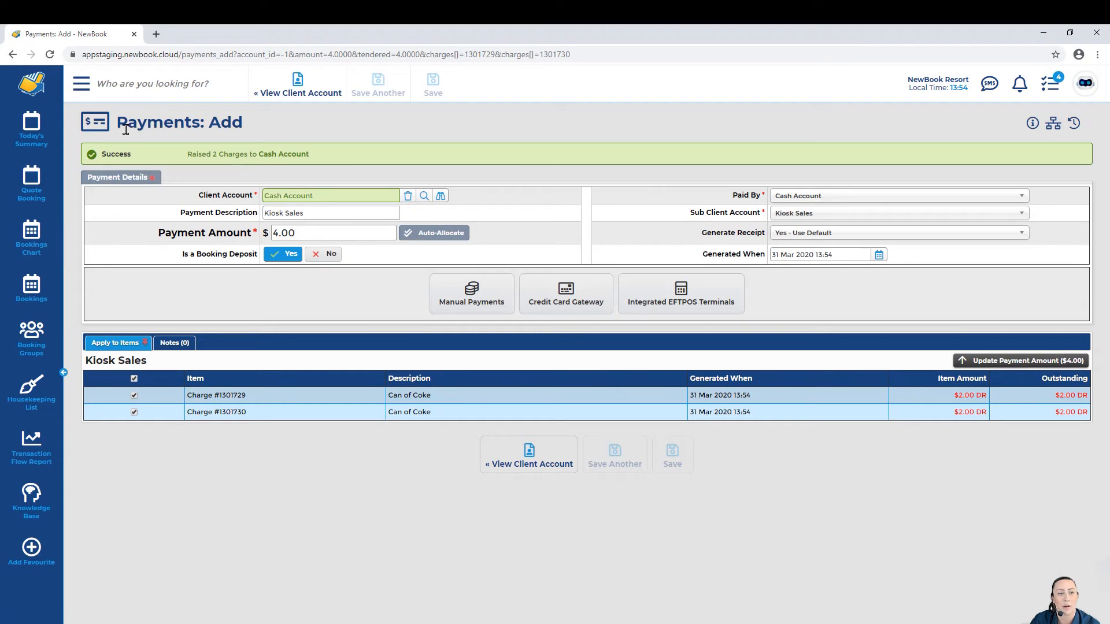
drag(125, 130, 255, 134)
drag(198, 199, 252, 205)
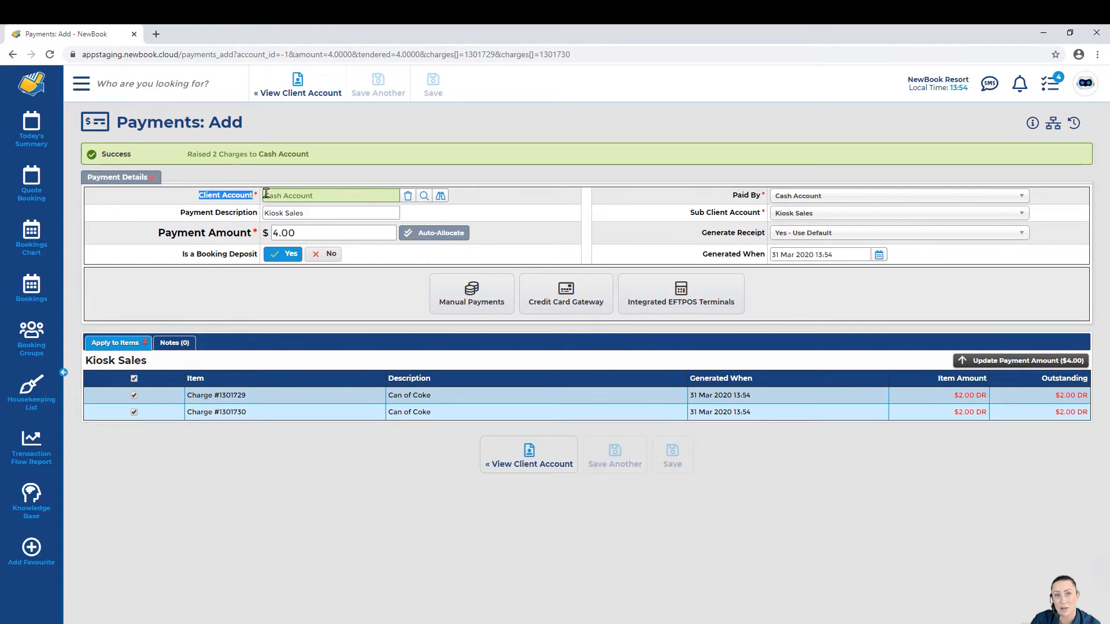
drag(299, 234, 265, 235)
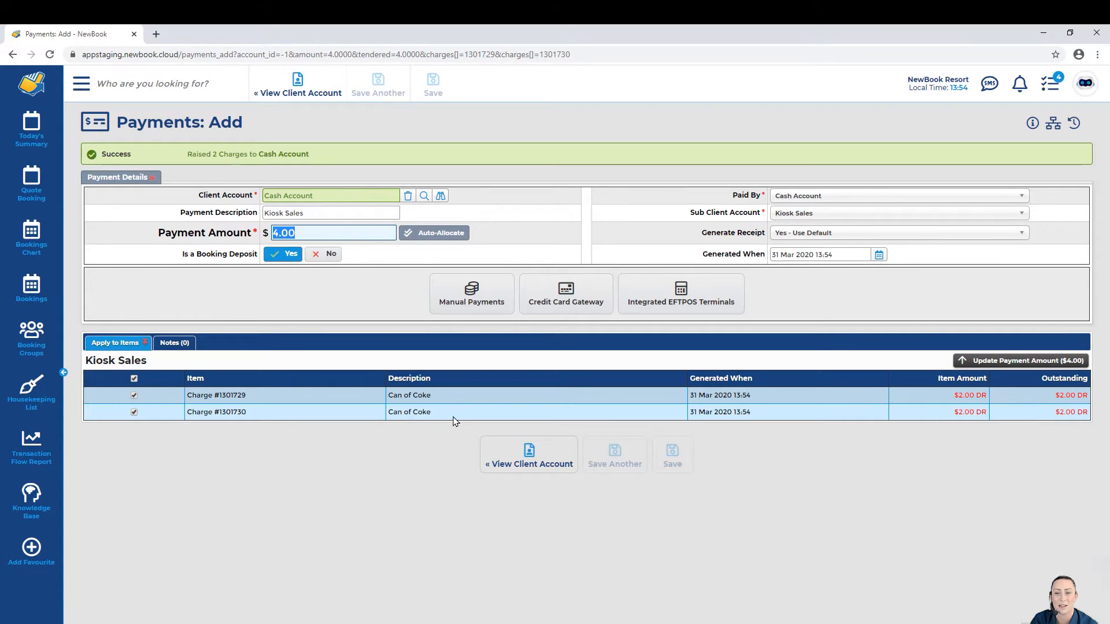
click(463, 306)
click(460, 324)
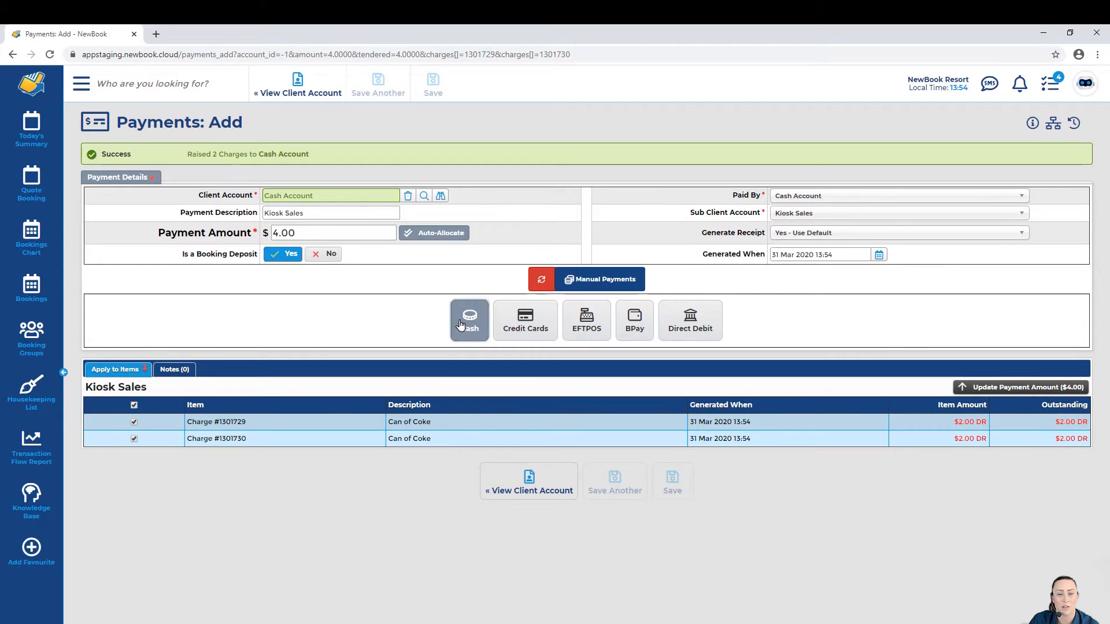
click(436, 87)
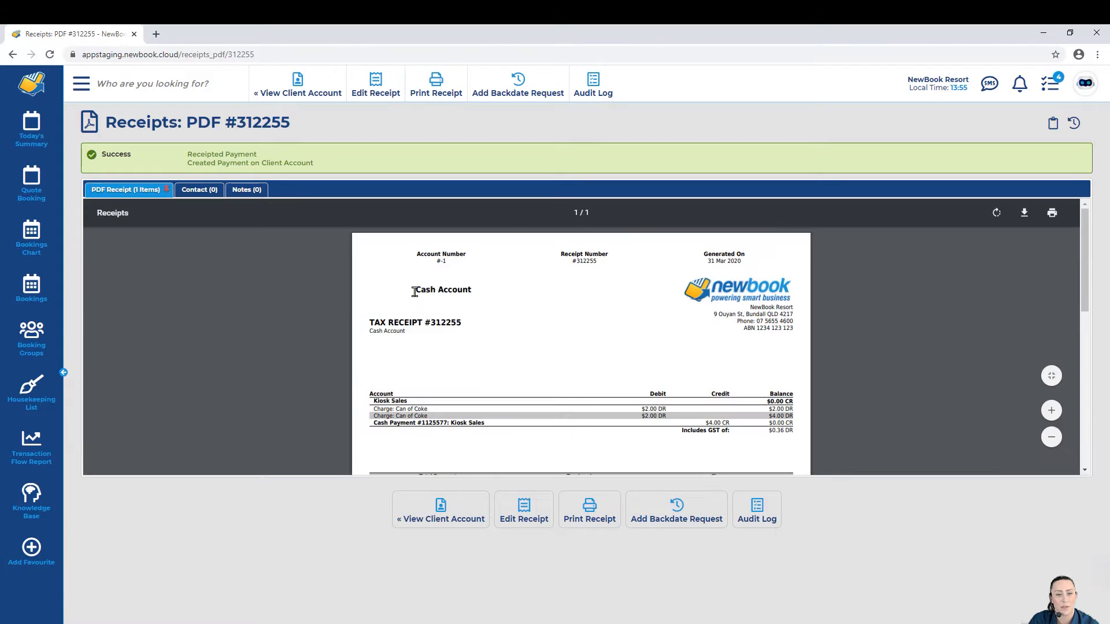
drag(414, 291, 479, 298)
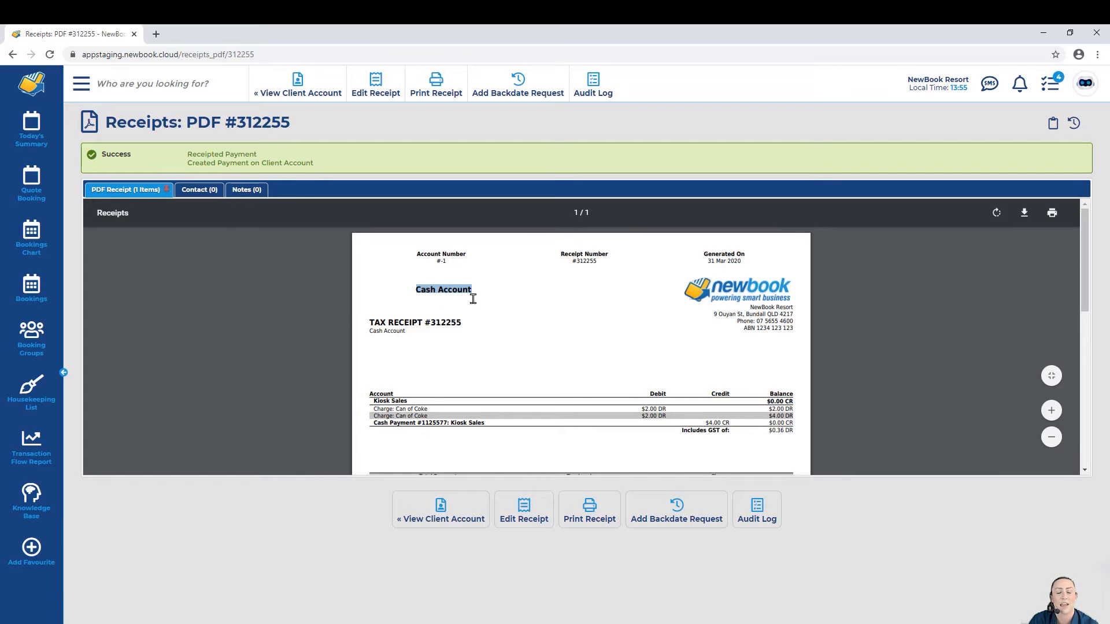
click(473, 298)
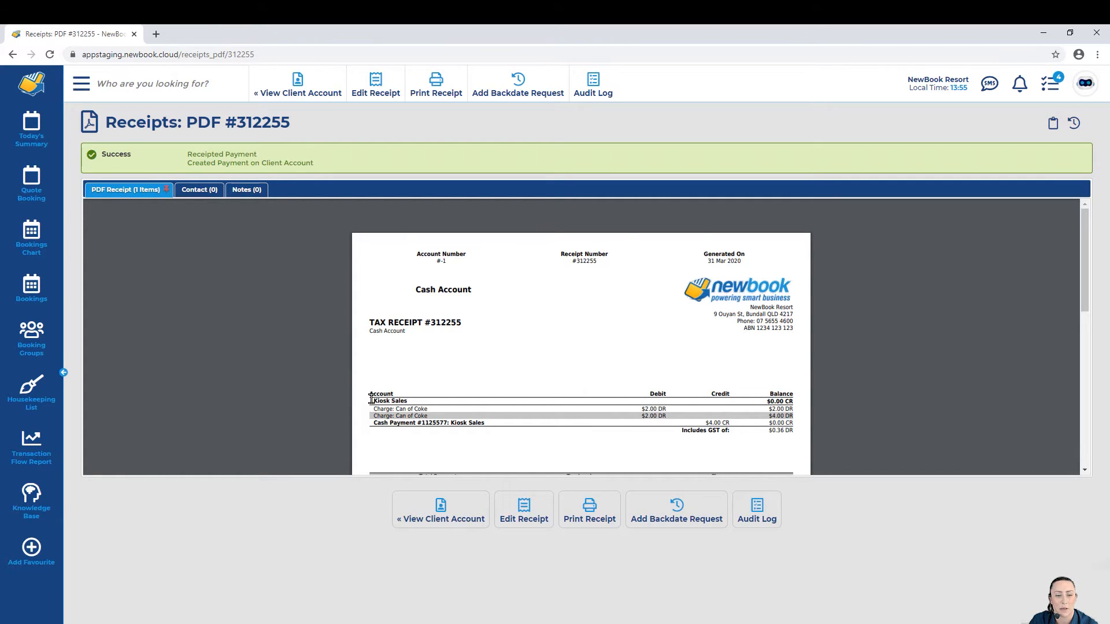
drag(373, 400, 428, 415)
click(429, 414)
drag(377, 423, 485, 424)
drag(706, 422, 793, 423)
click(793, 423)
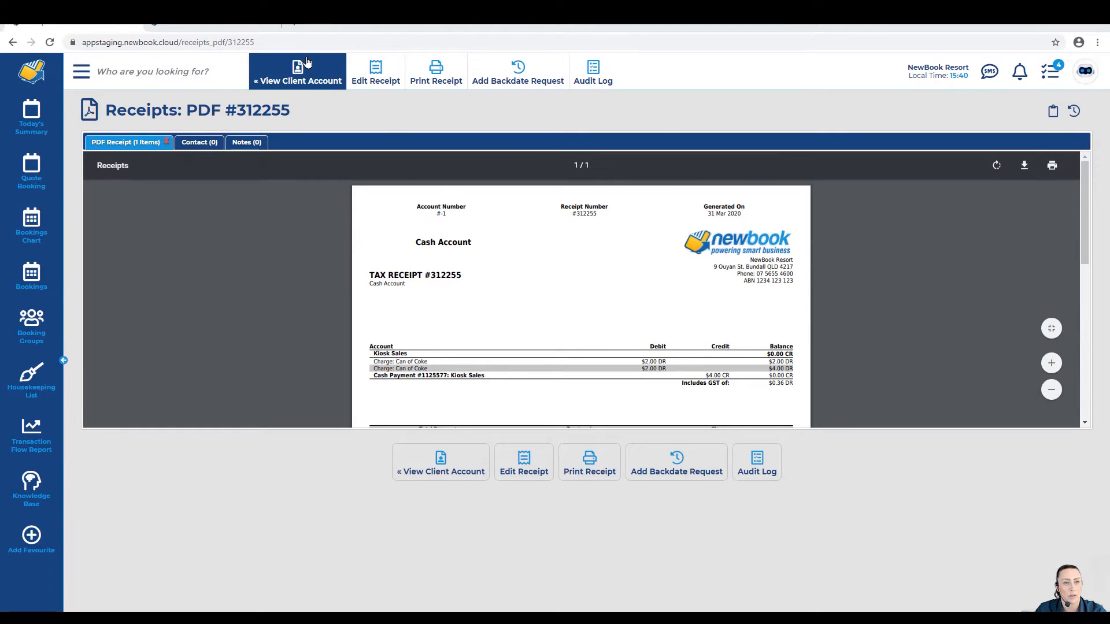
Step: Return to the cash account, confirm its $0.00 CR balance, and tick Charge #1301729 in the ledger
click(290, 65)
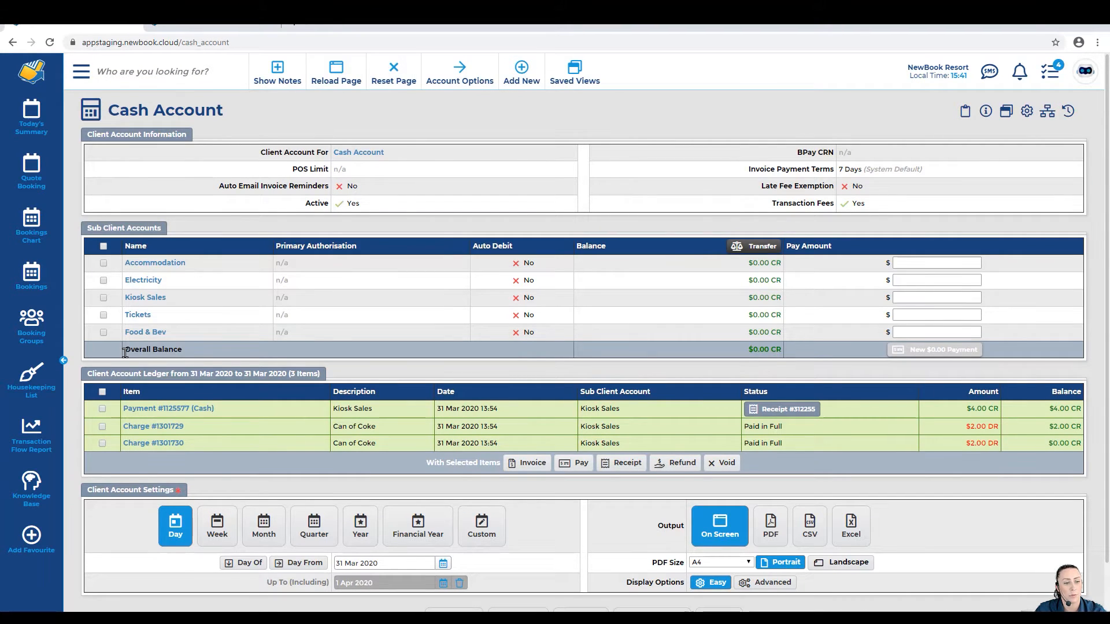
drag(745, 350, 783, 355)
click(784, 355)
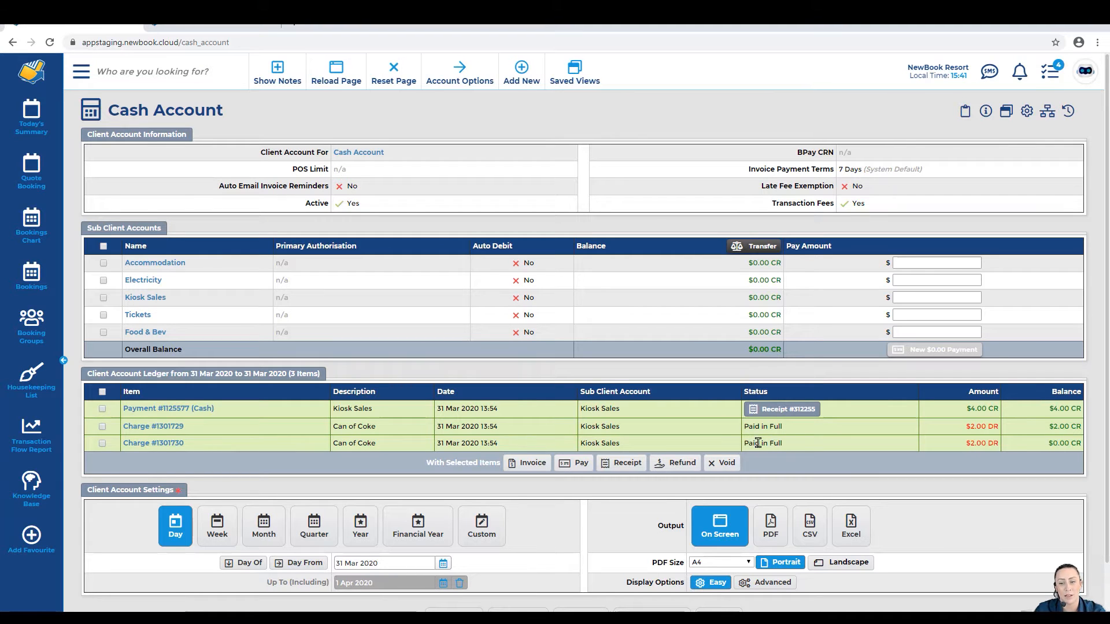
click(747, 429)
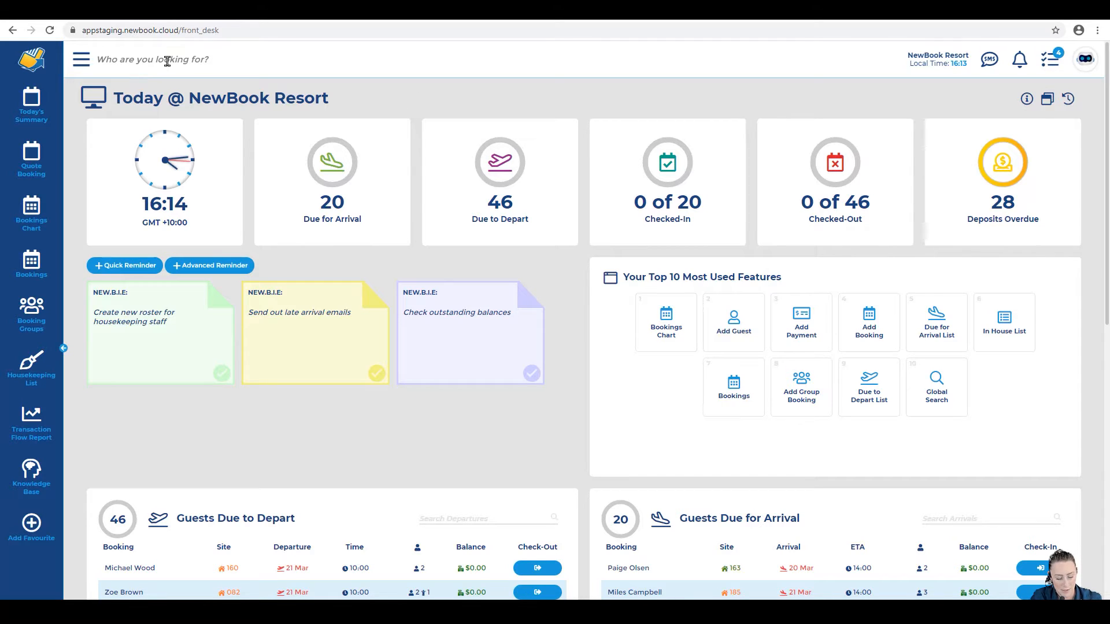
Step: Search for booking 127544 and open it from the results
text(127544)
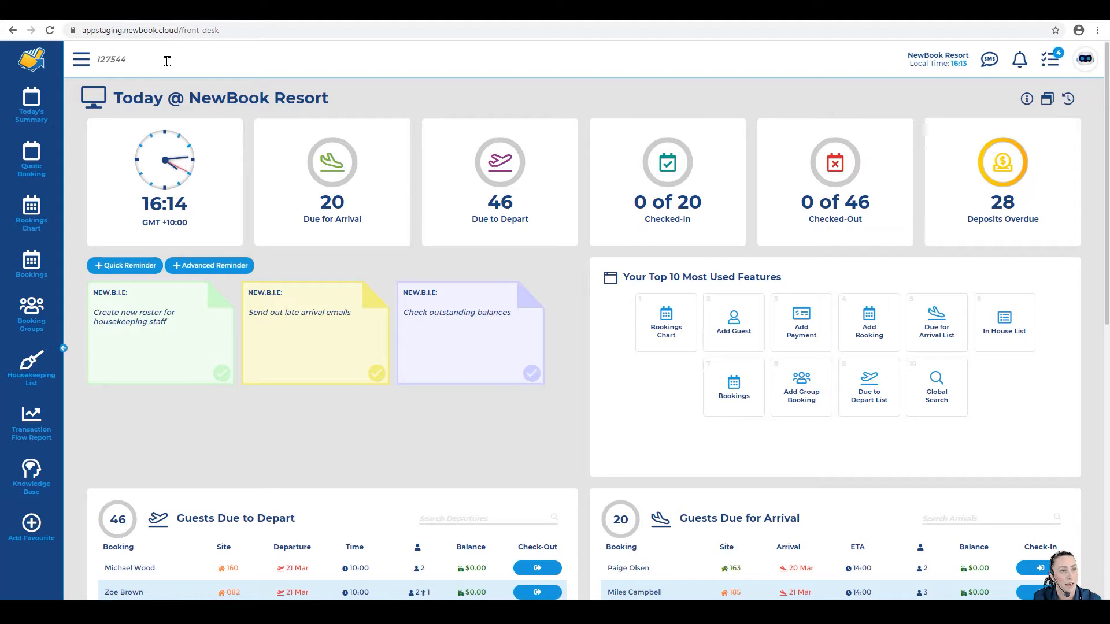
key(Return)
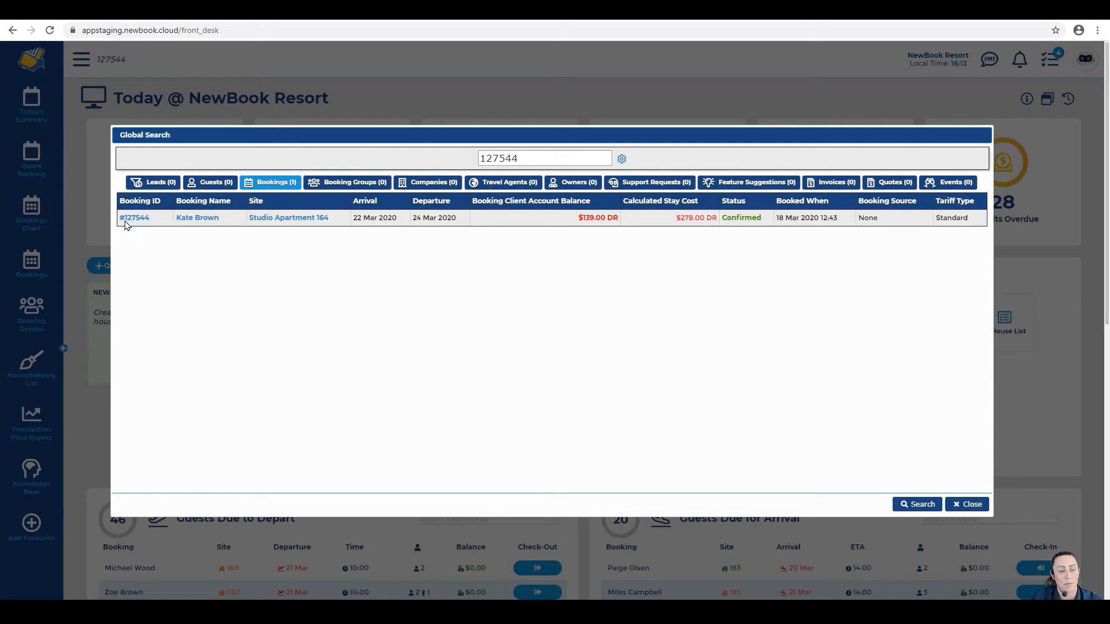
mouse_move(136, 223)
mouse_move(188, 223)
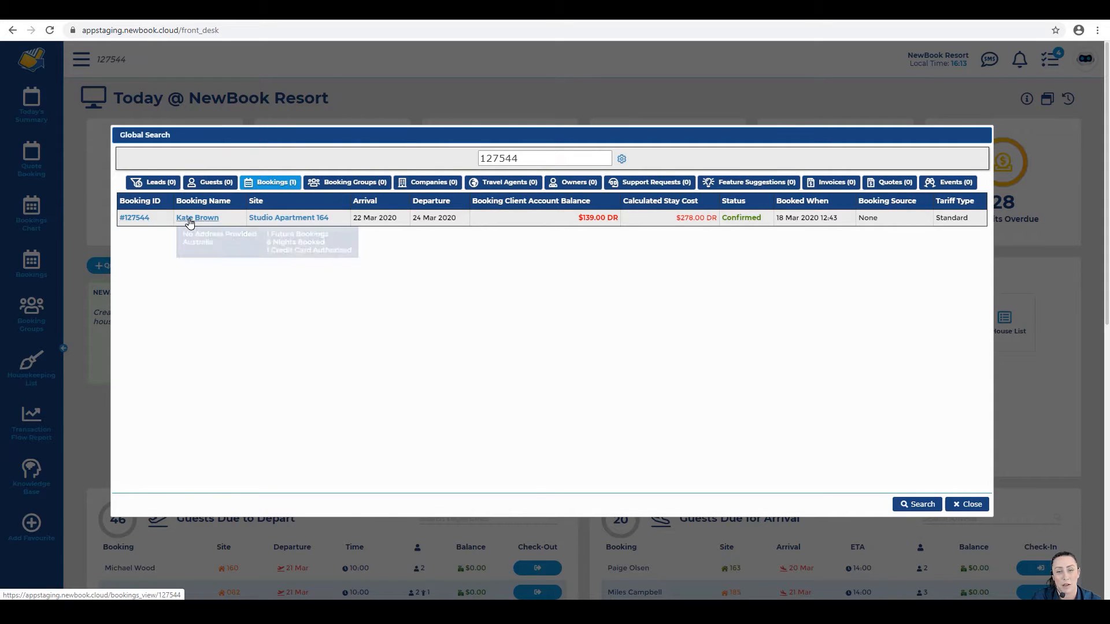
click(140, 223)
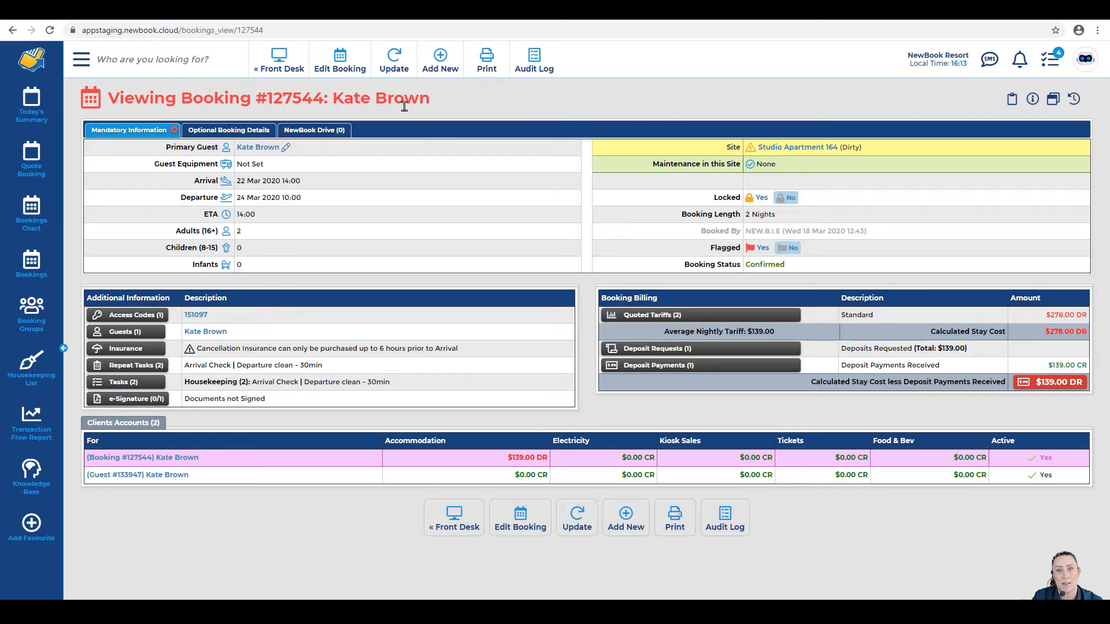
Step: Review the Confirmed status, $278.00 stay cost and $139.00 deposit, leaving $139.00 owing
drag(690, 267, 788, 264)
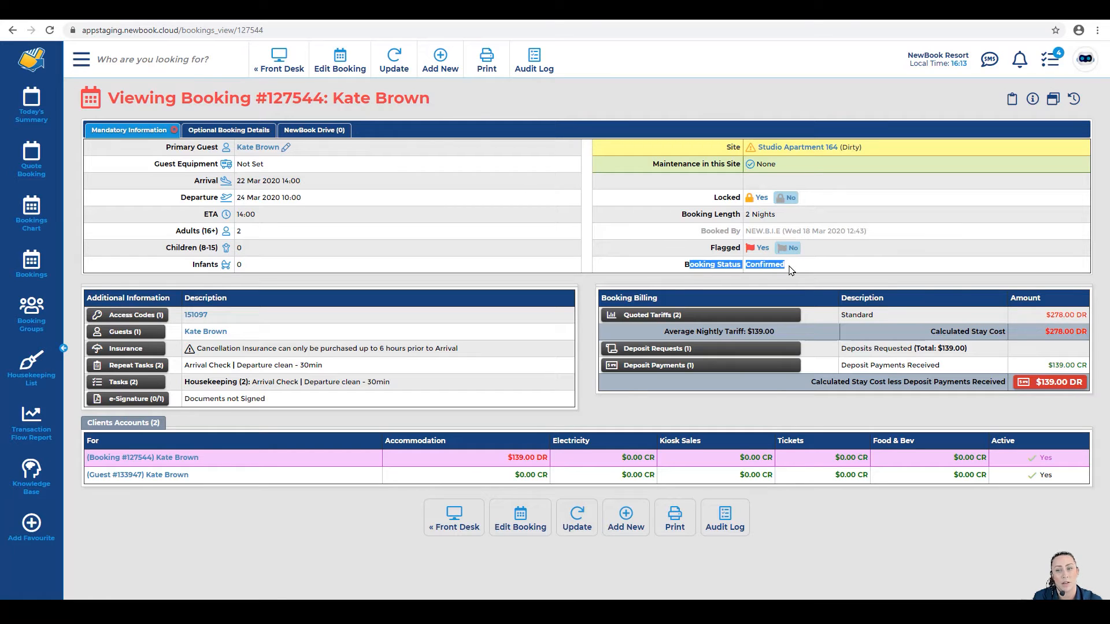
click(790, 267)
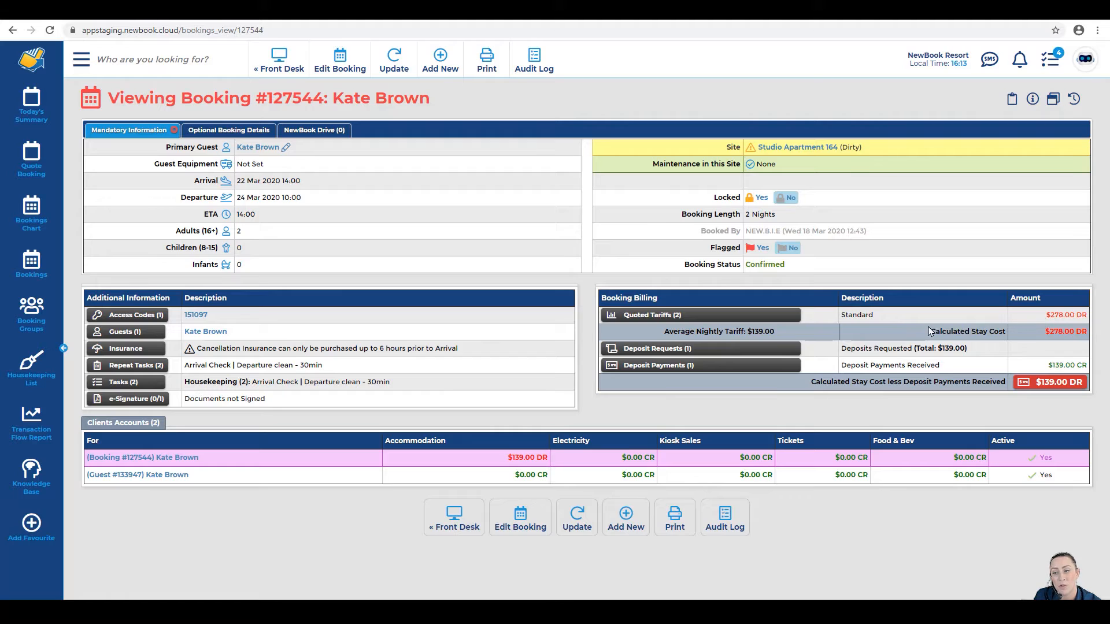
drag(929, 331, 1082, 334)
click(1081, 334)
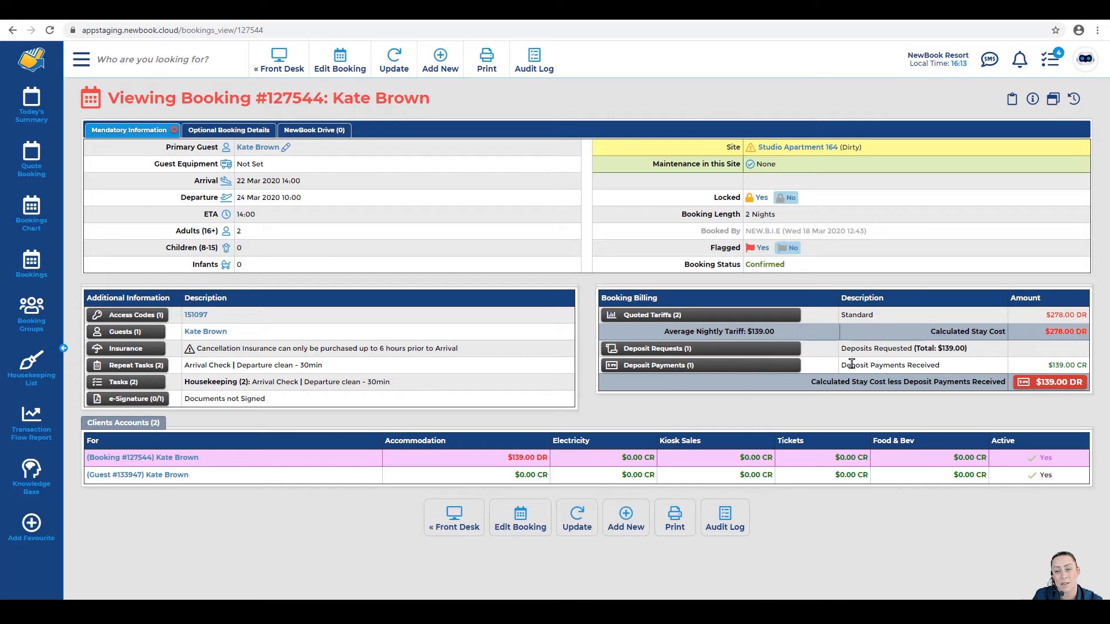
drag(865, 363, 1080, 366)
click(1080, 366)
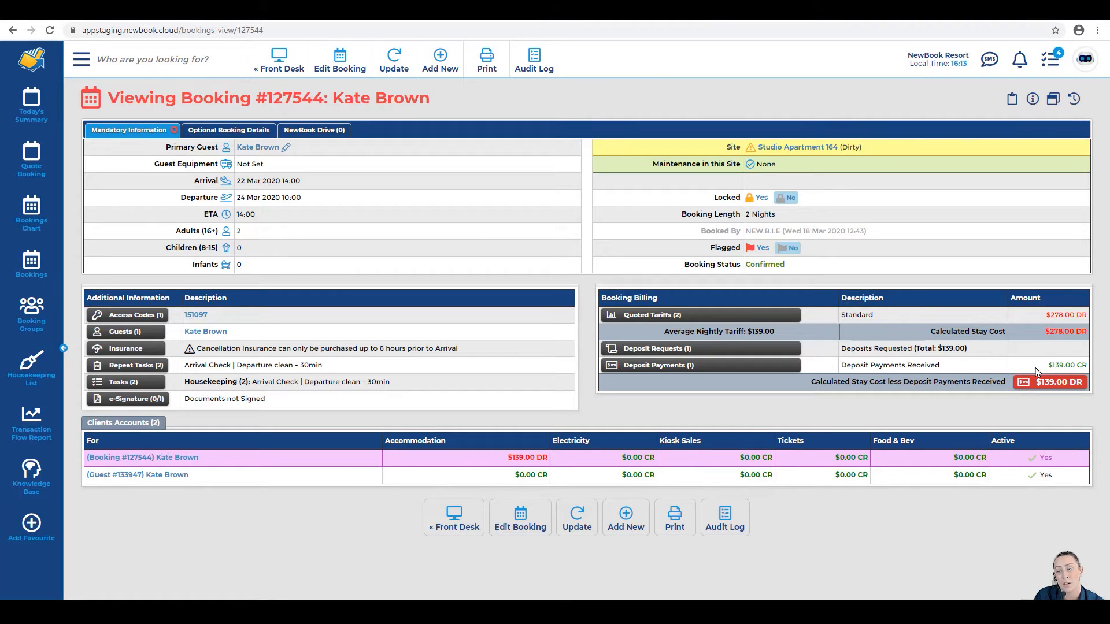
drag(1048, 365, 1076, 363)
click(1076, 363)
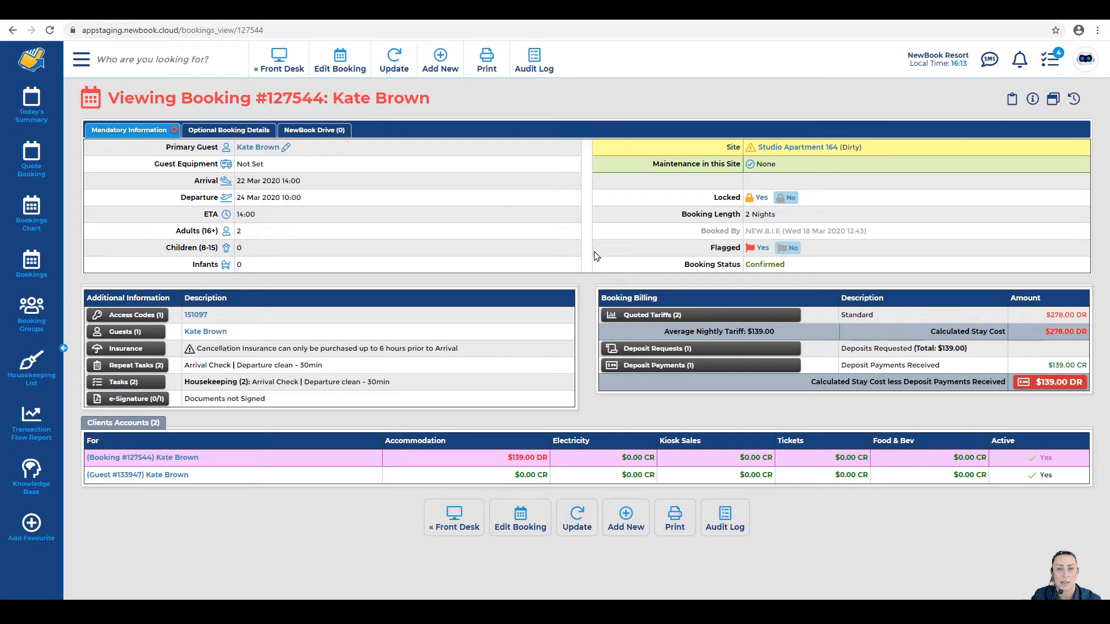
drag(671, 268, 790, 273)
Step: Cancel booking 127544 with Change of Plans as the reason, voiding its billing
click(395, 63)
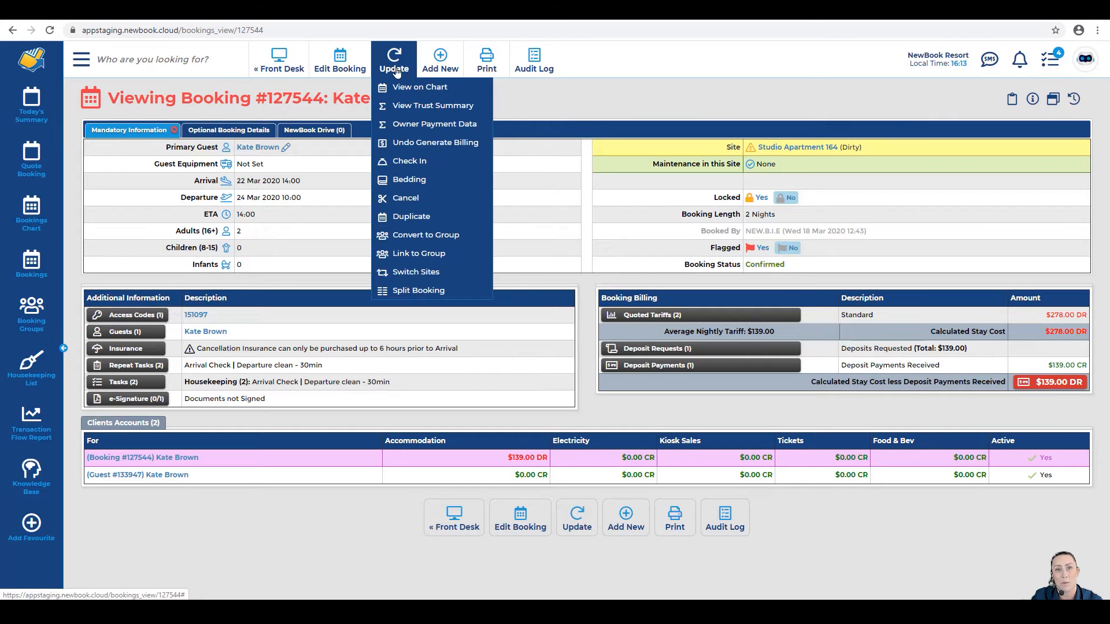
click(392, 199)
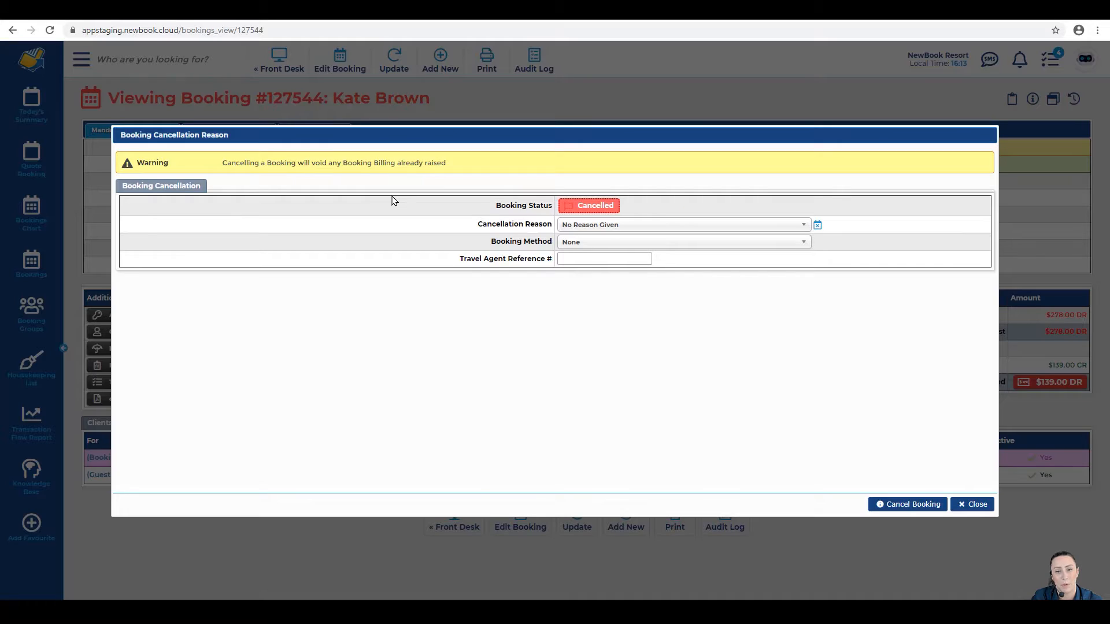
triple_click(219, 169)
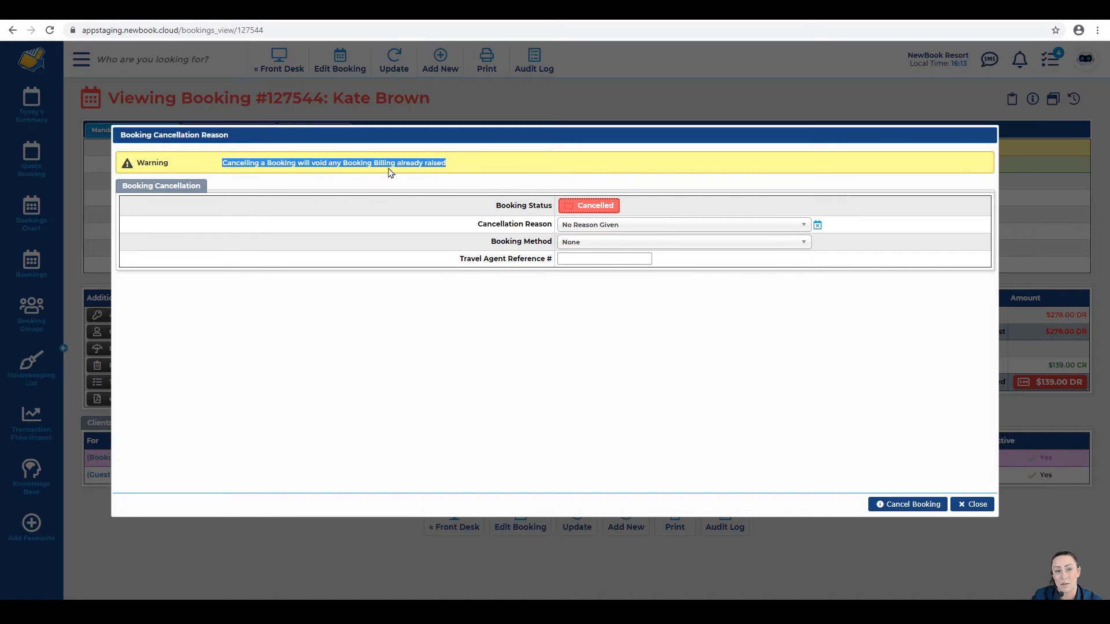
click(478, 169)
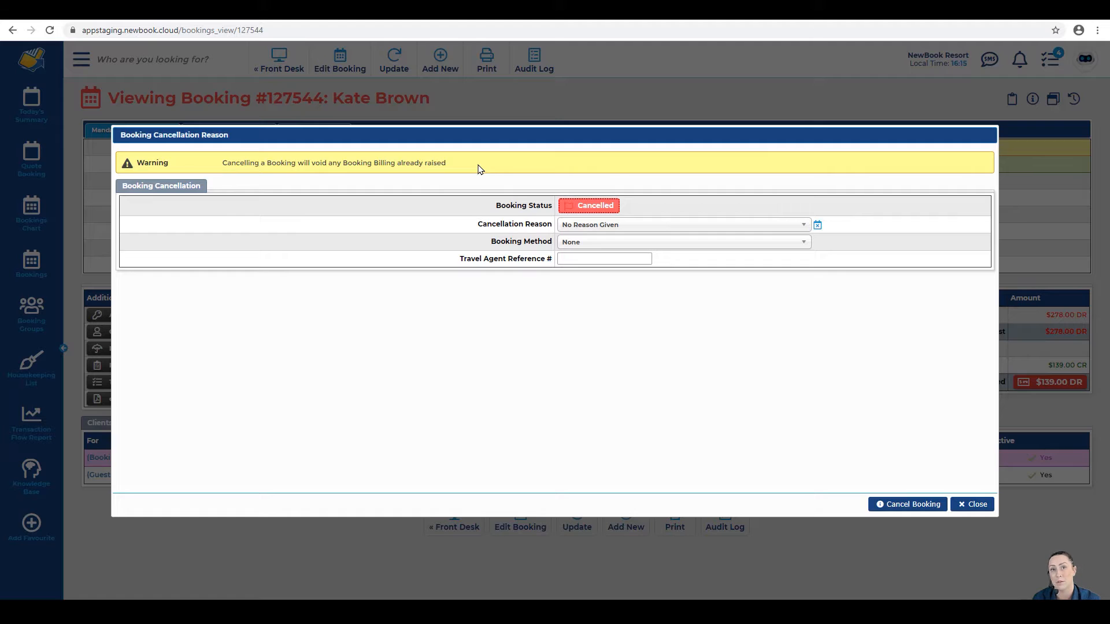
drag(495, 205, 551, 208)
click(551, 208)
drag(477, 224, 543, 226)
click(581, 225)
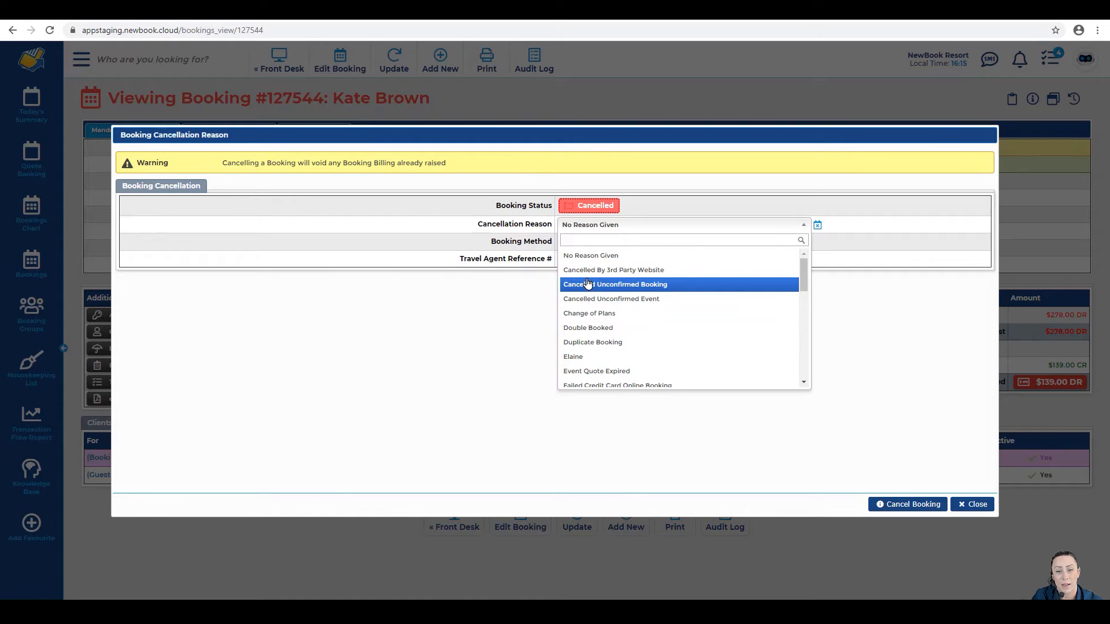
click(589, 314)
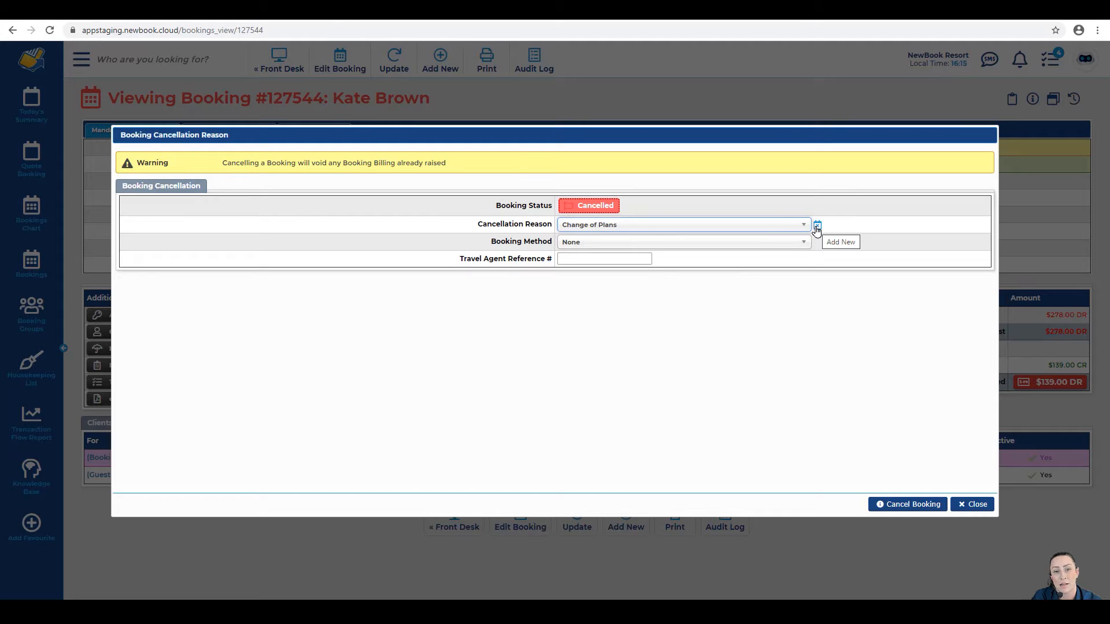
click(906, 509)
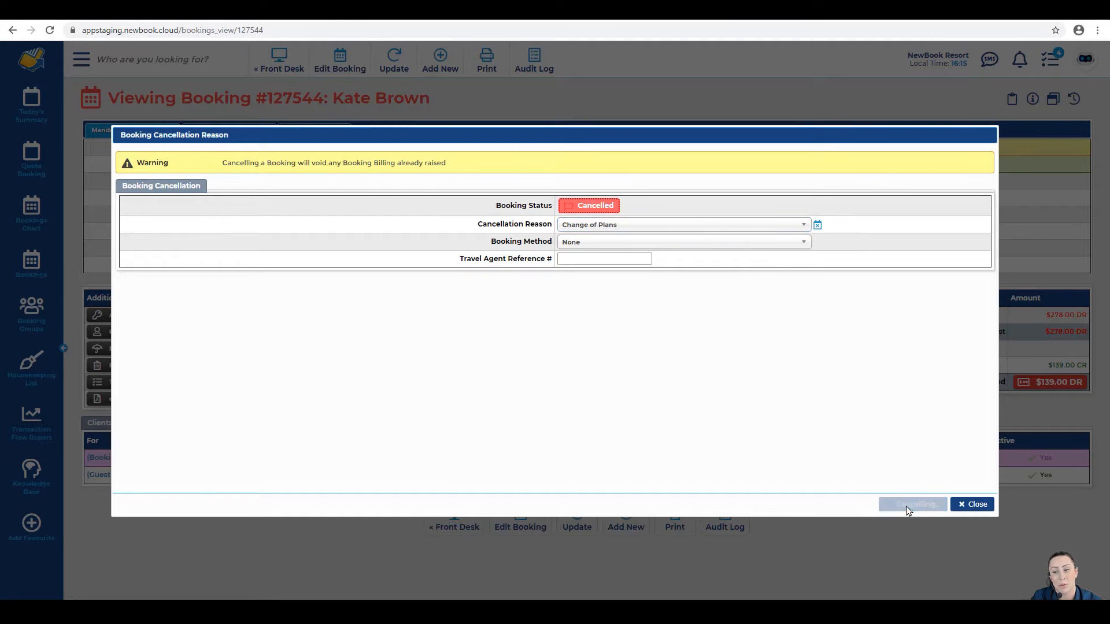
drag(682, 265, 861, 268)
click(861, 271)
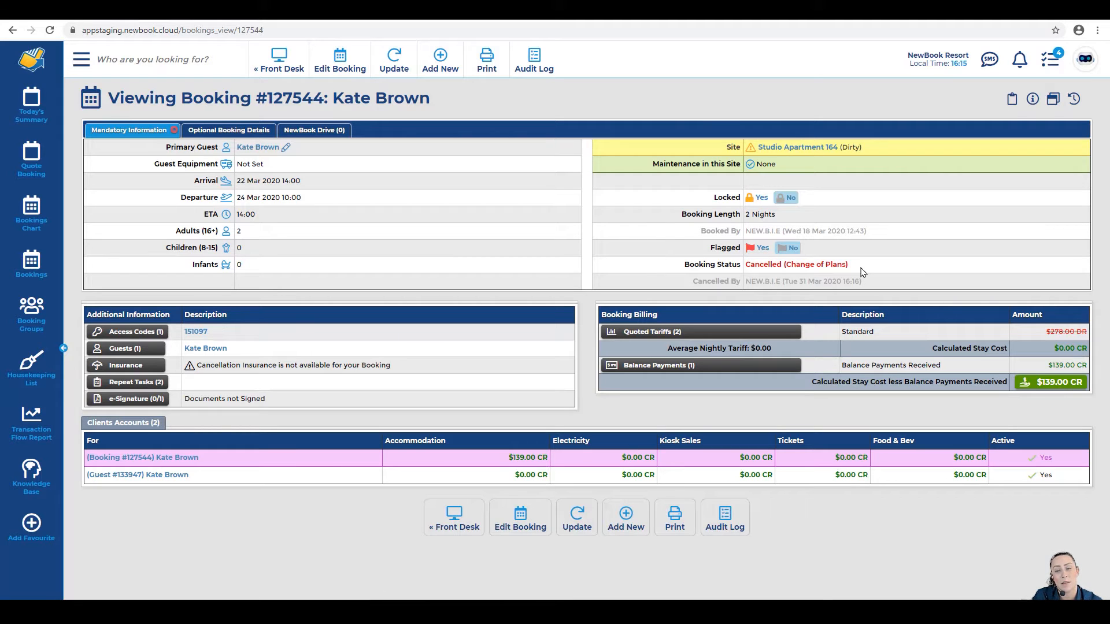
drag(785, 266, 859, 266)
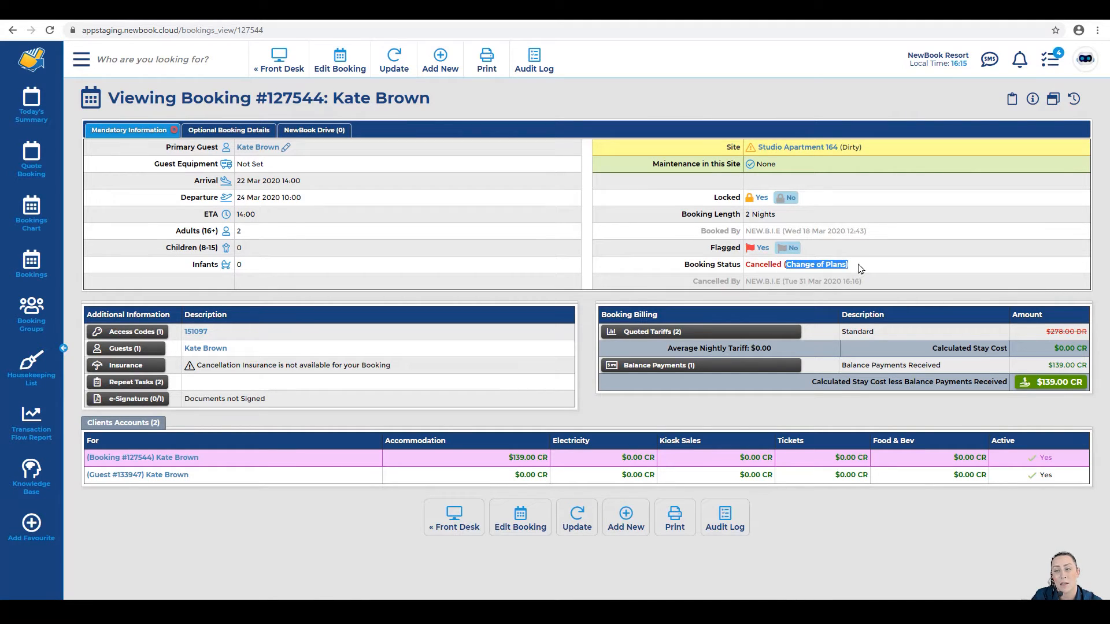
click(860, 269)
drag(1046, 334, 1085, 332)
click(1078, 332)
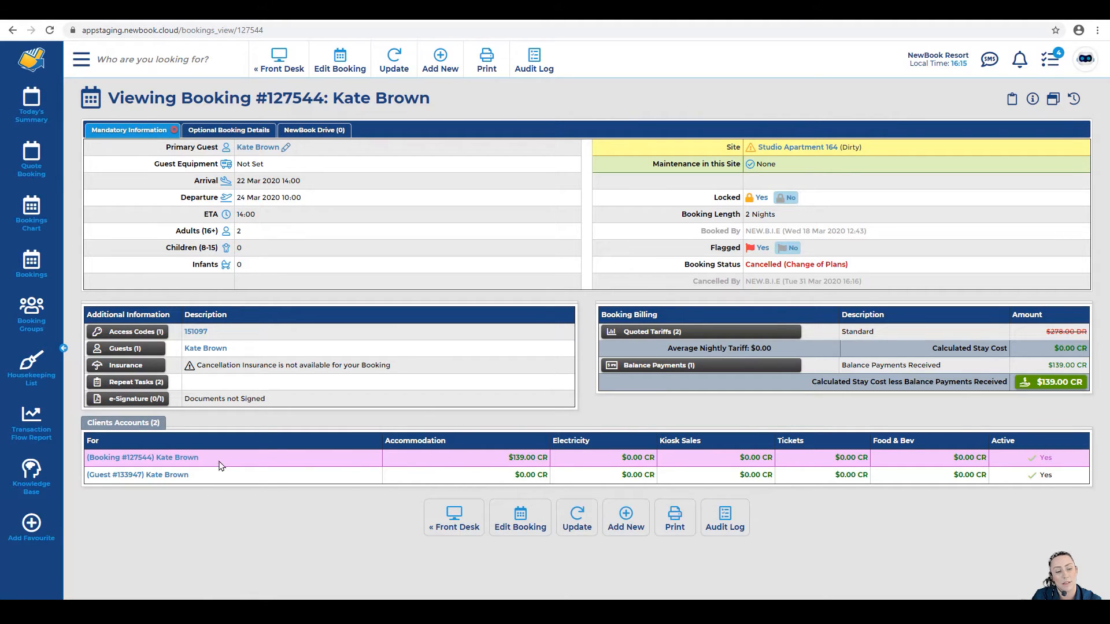
click(159, 461)
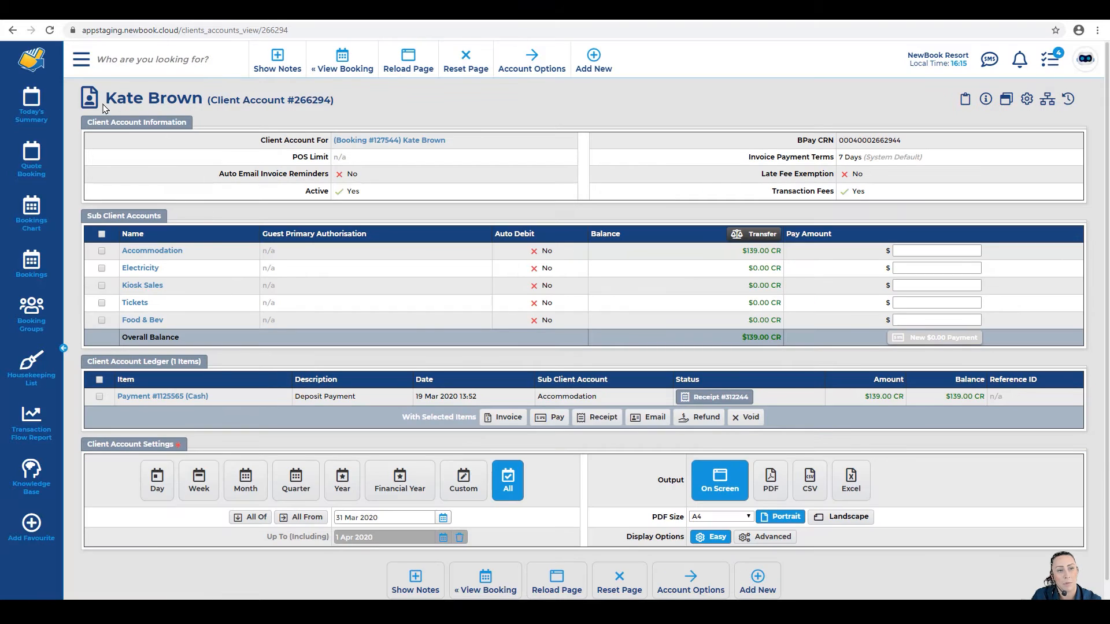
Step: Tick the $139.00 deposit payment in the client account ledger and refund it
drag(105, 98, 378, 99)
click(380, 101)
mouse_move(389, 141)
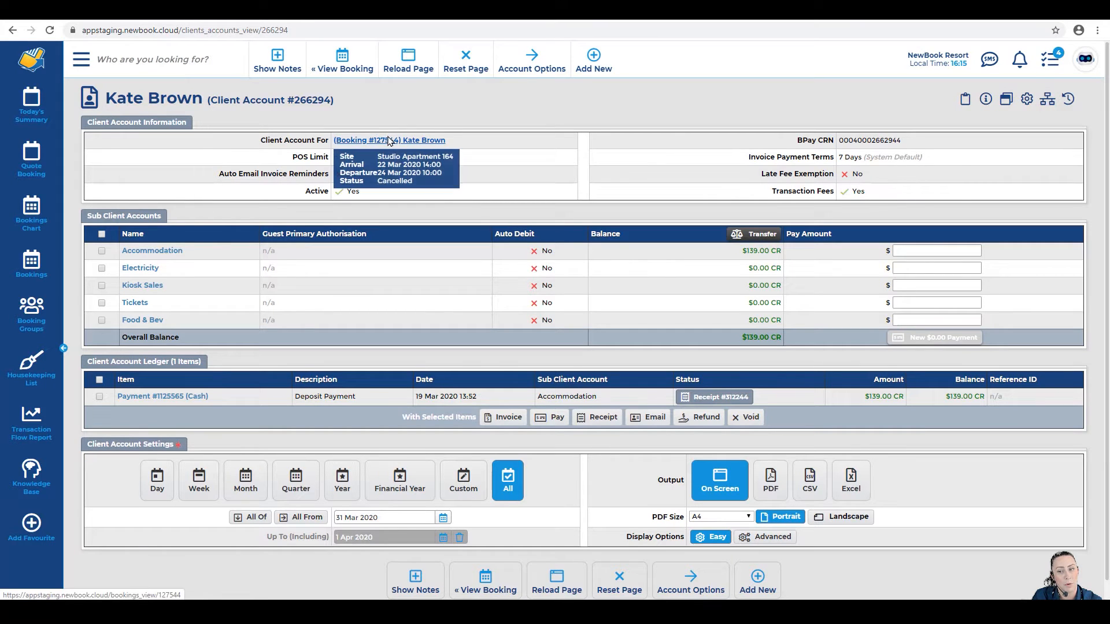
drag(123, 337, 208, 336)
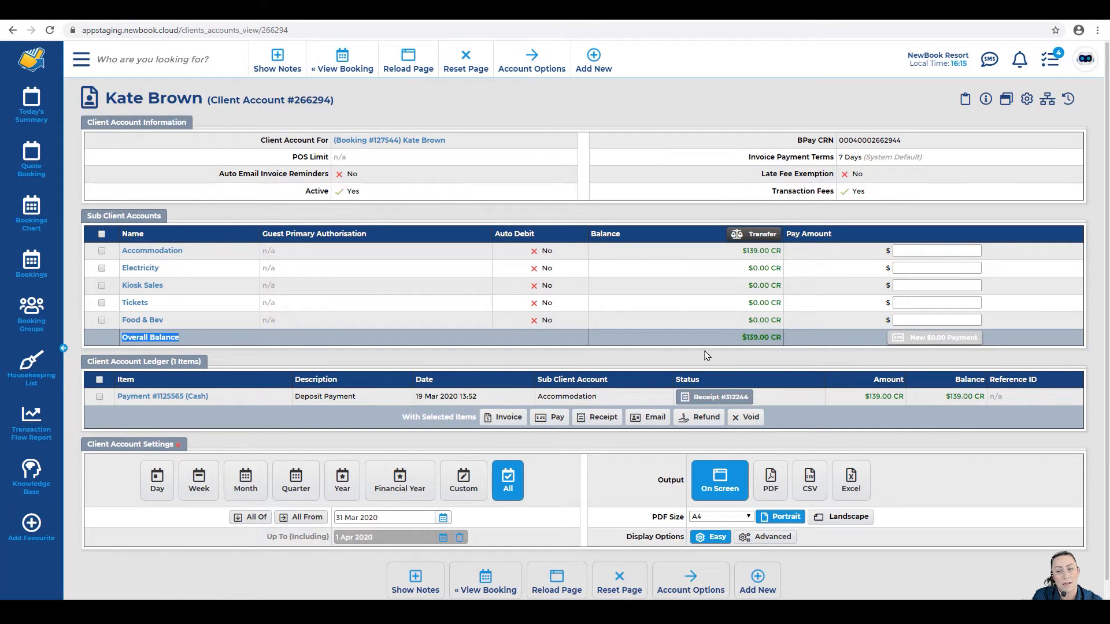
click(748, 338)
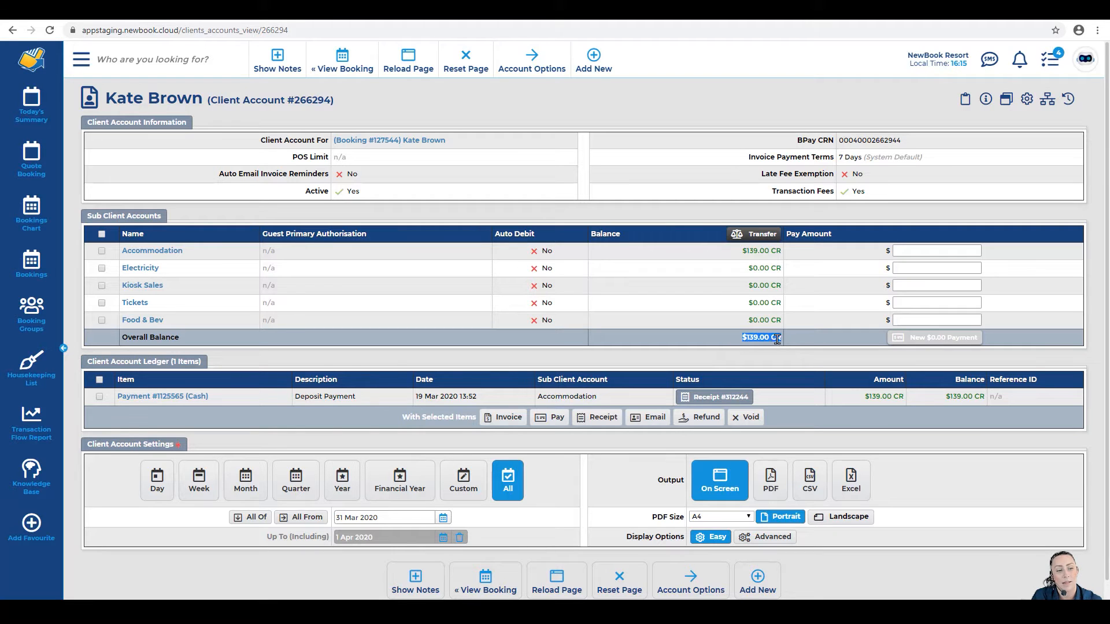
drag(86, 362, 202, 361)
click(200, 359)
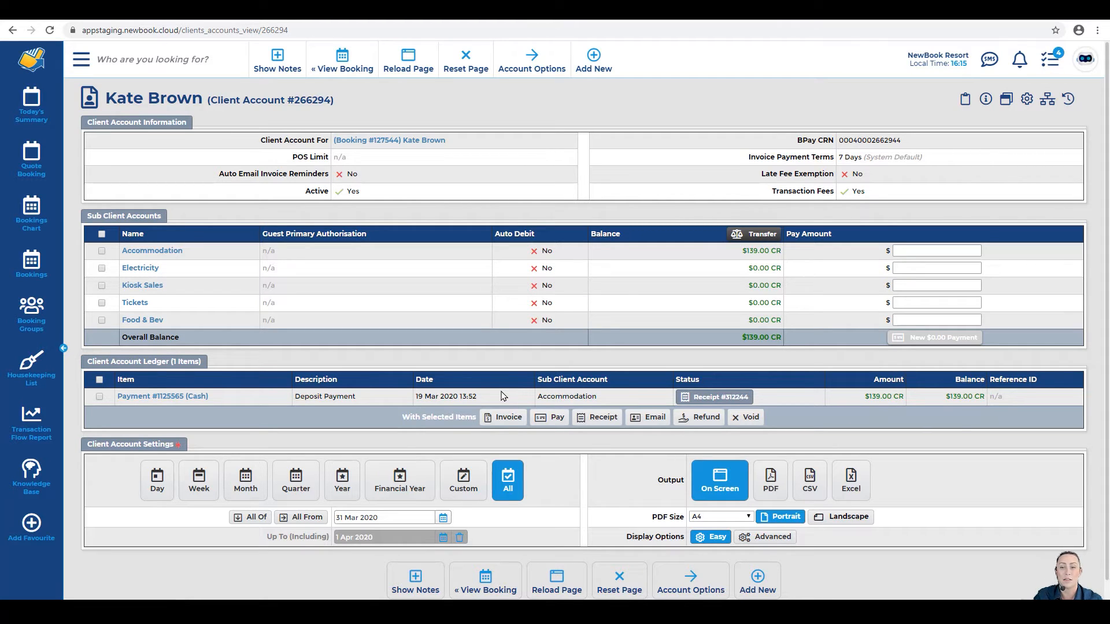
click(100, 397)
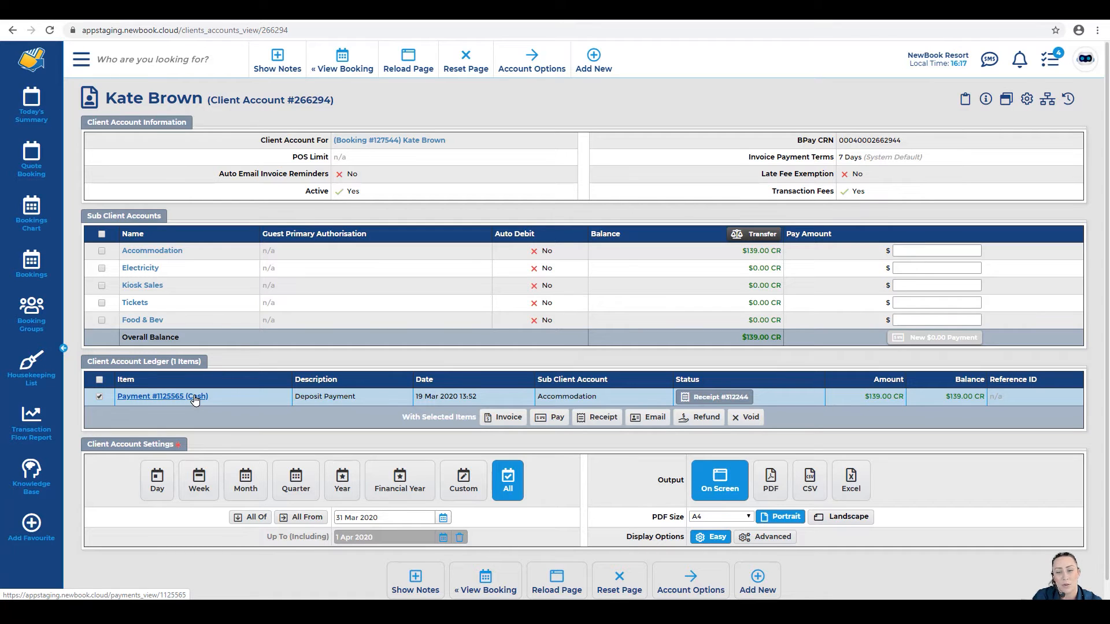
click(704, 422)
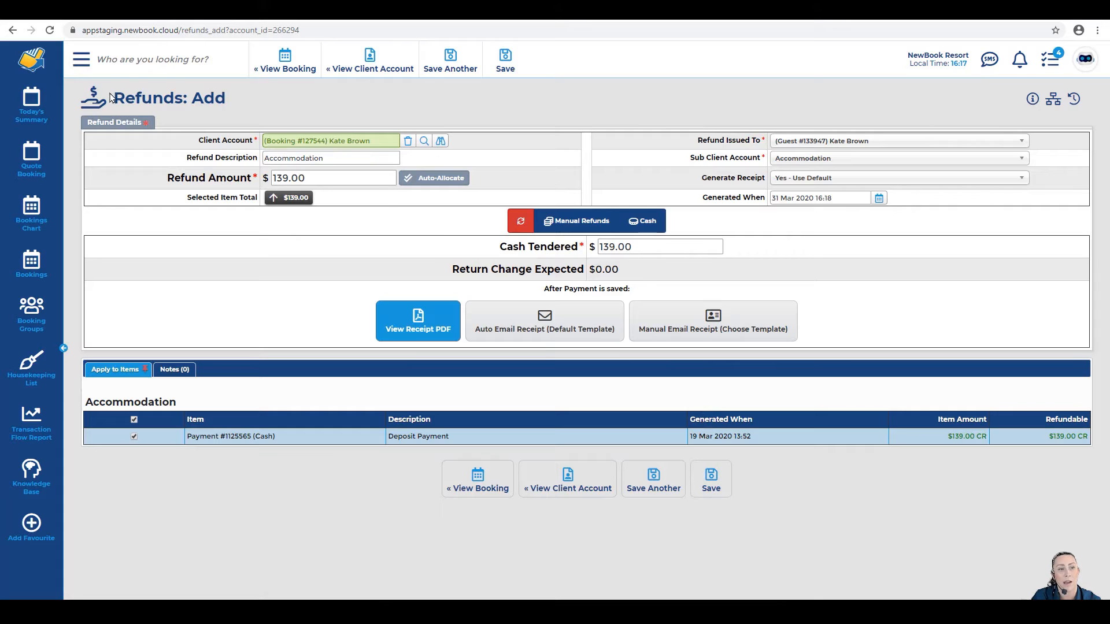
Step: Save the $139.00 refund with Manual Email Receipt (Choose Template) selected, creating receipt #312258
drag(112, 98, 249, 99)
click(250, 99)
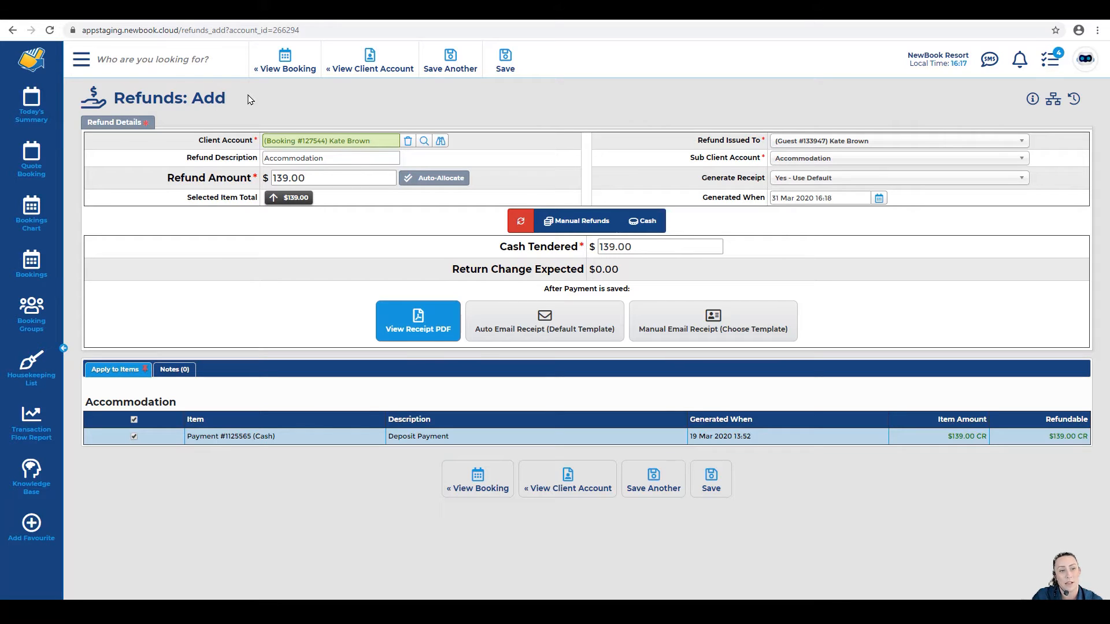
drag(167, 178, 253, 183)
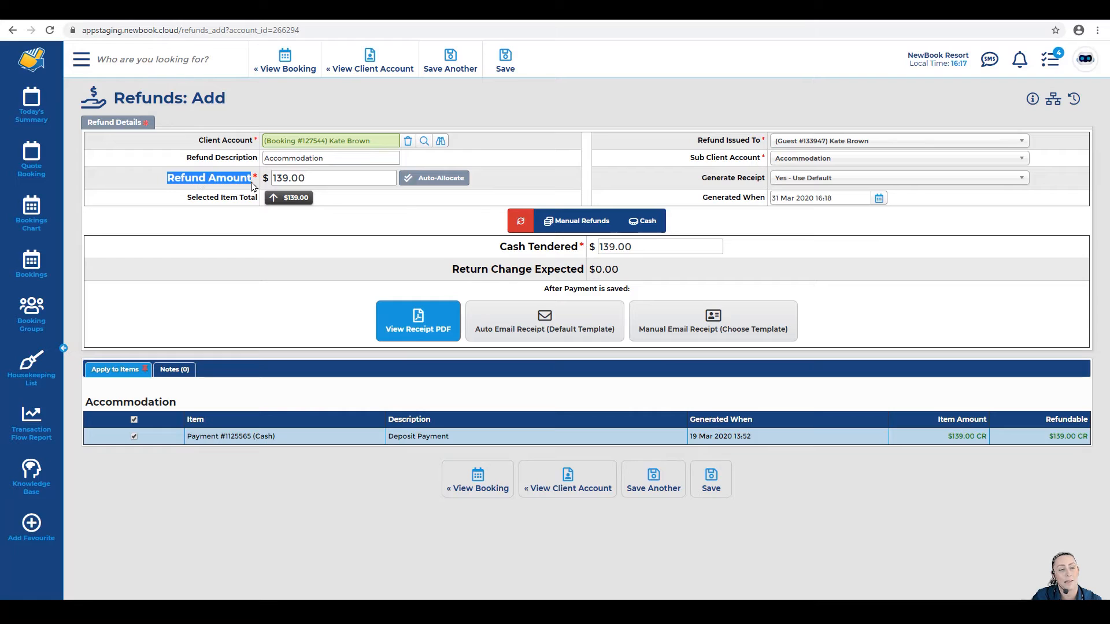
click(251, 185)
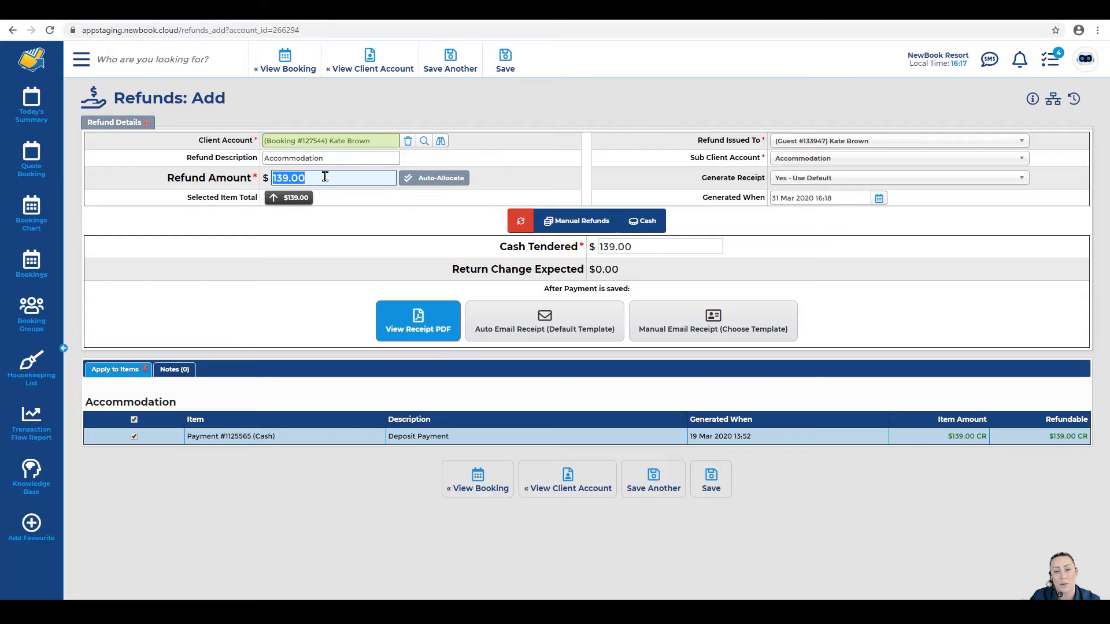
click(325, 176)
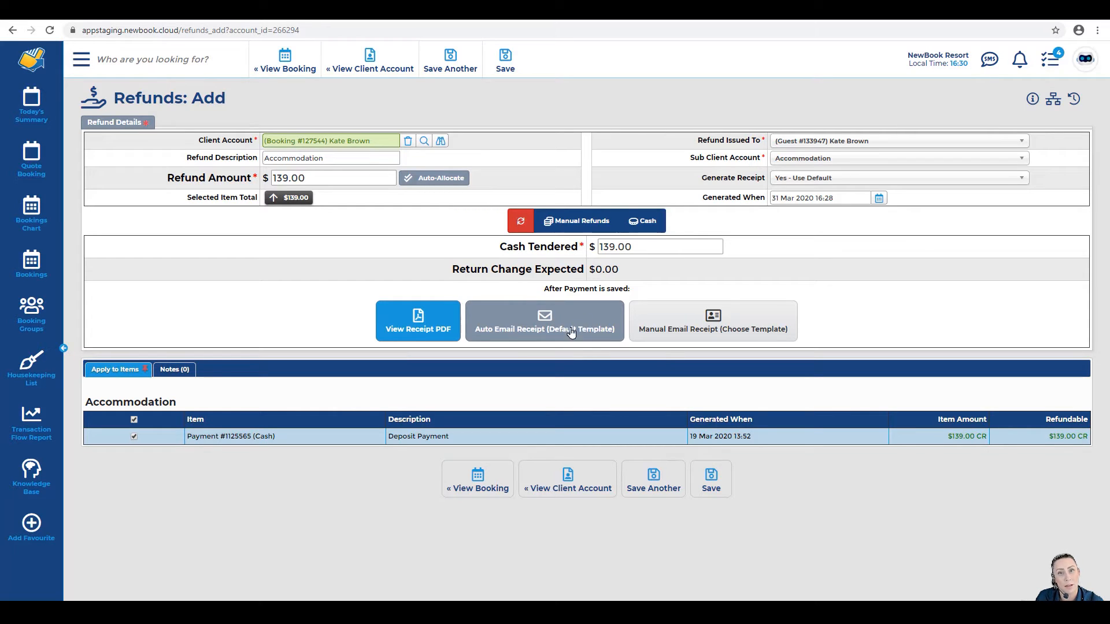
click(706, 325)
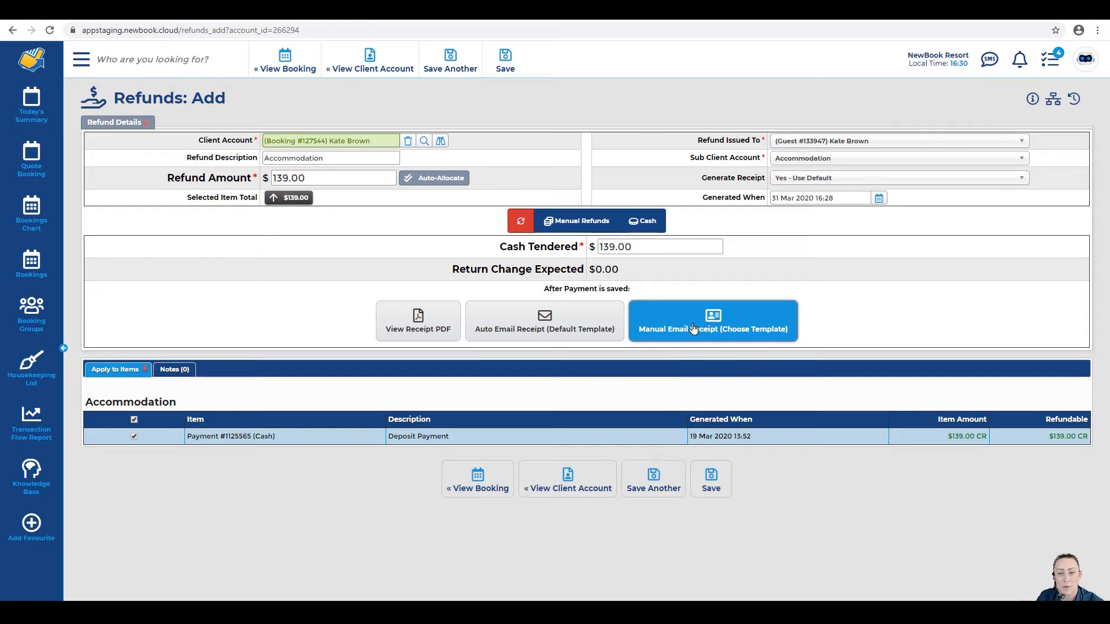
click(715, 478)
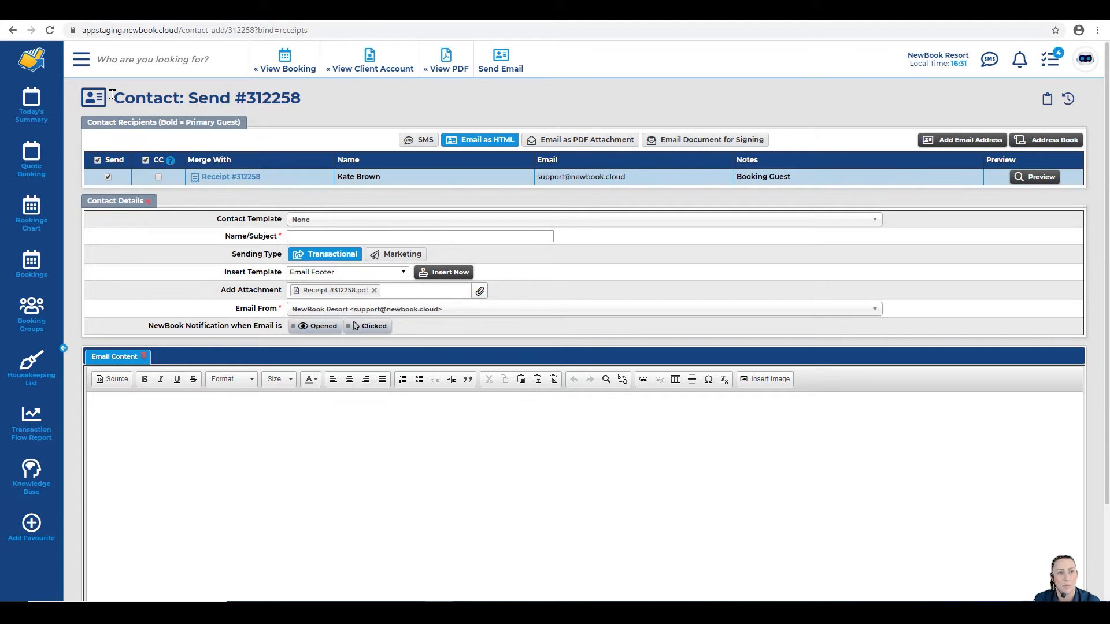
Step: Send receipt #312258 to the guest using the Unconfirmed Booking Cancellation template
drag(114, 99, 327, 99)
click(315, 103)
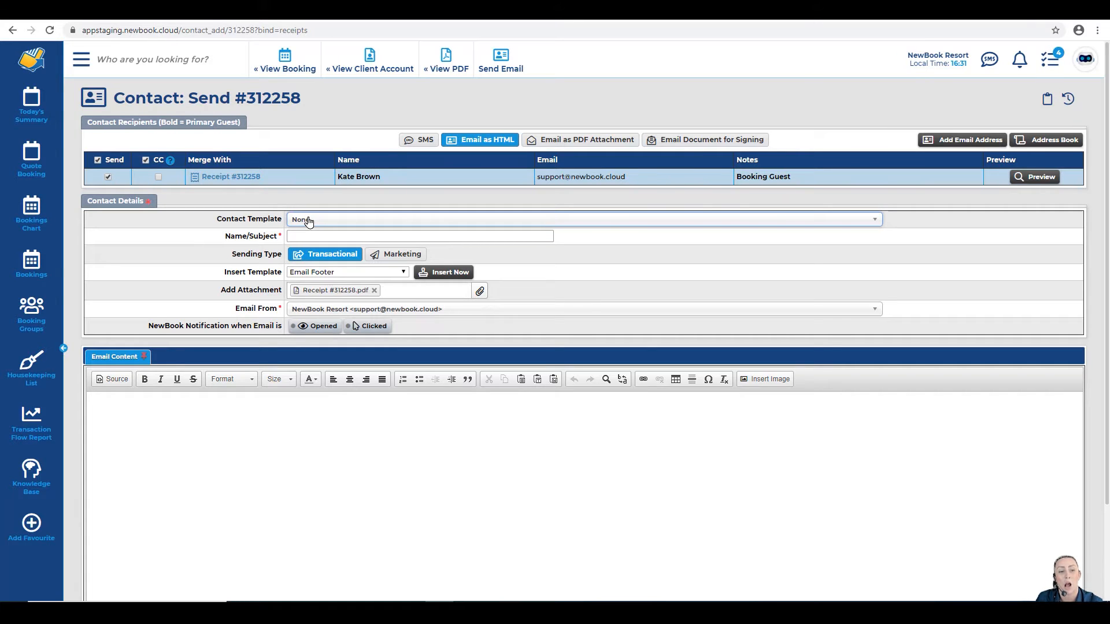
drag(209, 301, 284, 294)
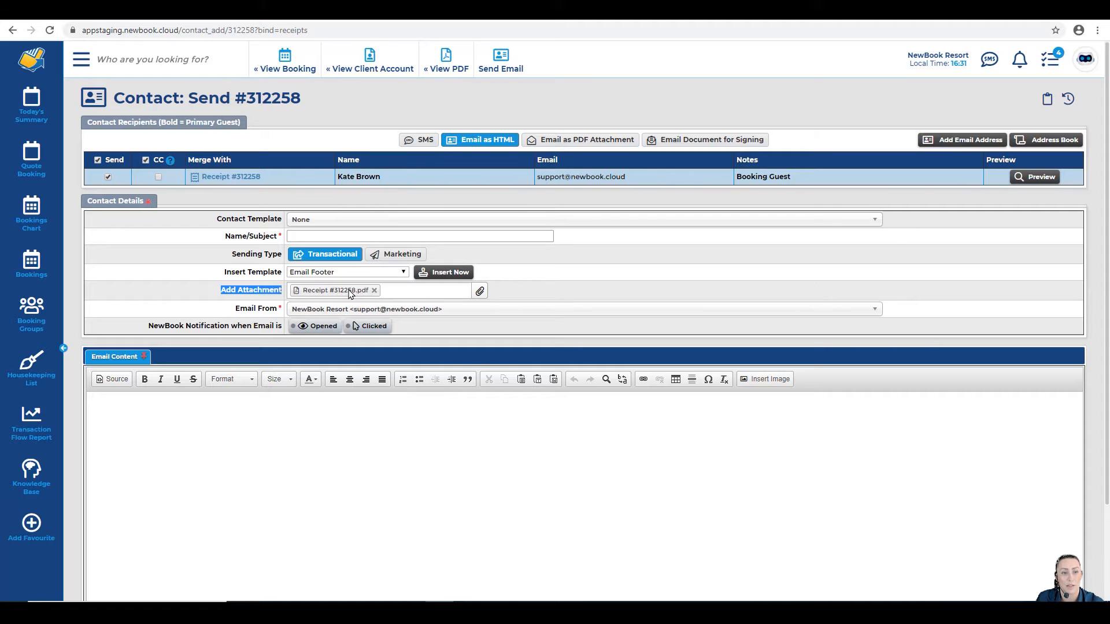
click(336, 225)
text(cancel)
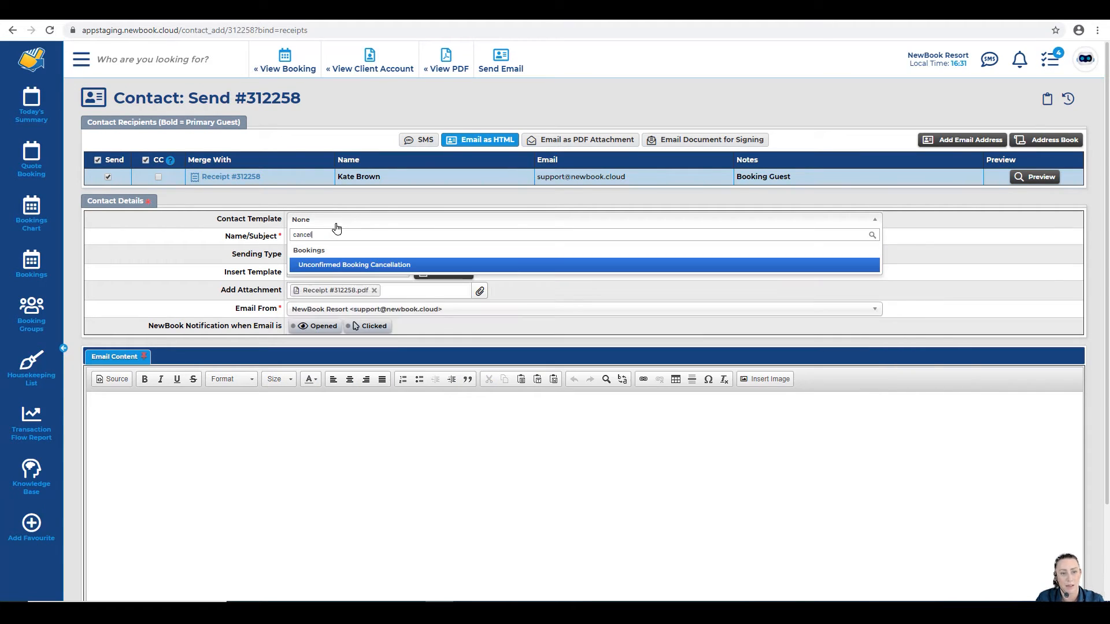
text(l)
key(Return)
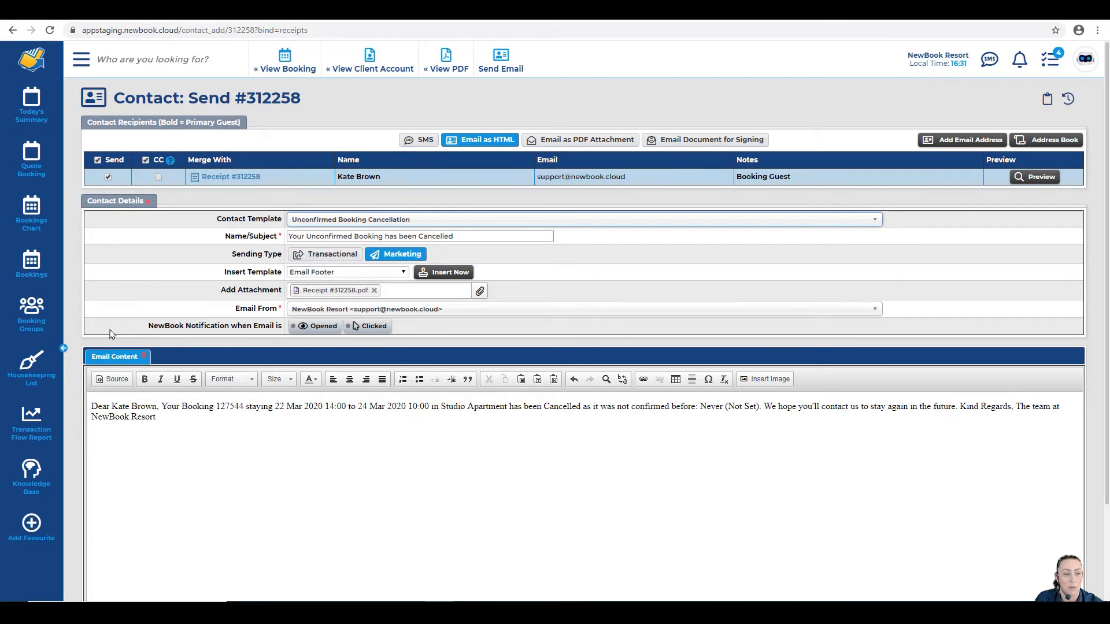
drag(94, 398, 161, 426)
click(162, 425)
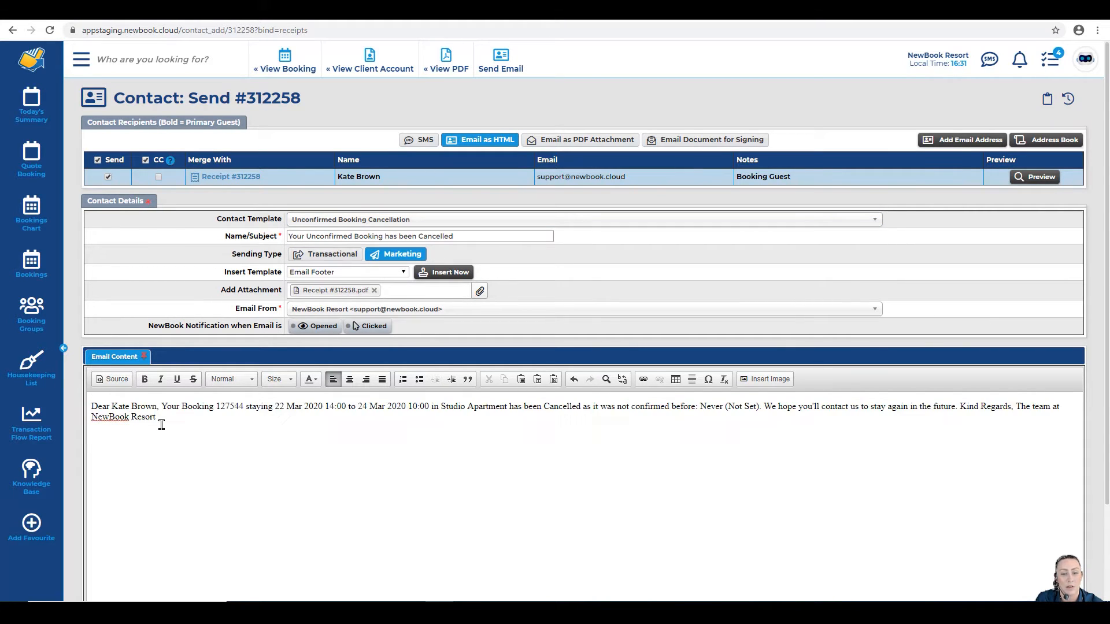
click(512, 56)
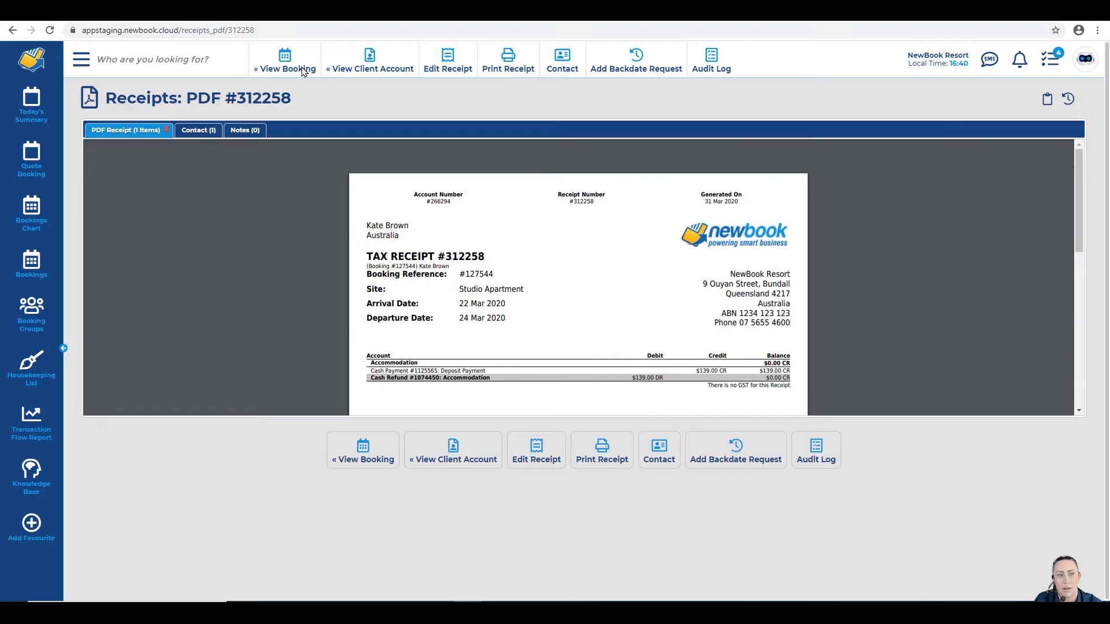
Step: Navigate from the sent receipt back to the booking it belongs to
click(285, 63)
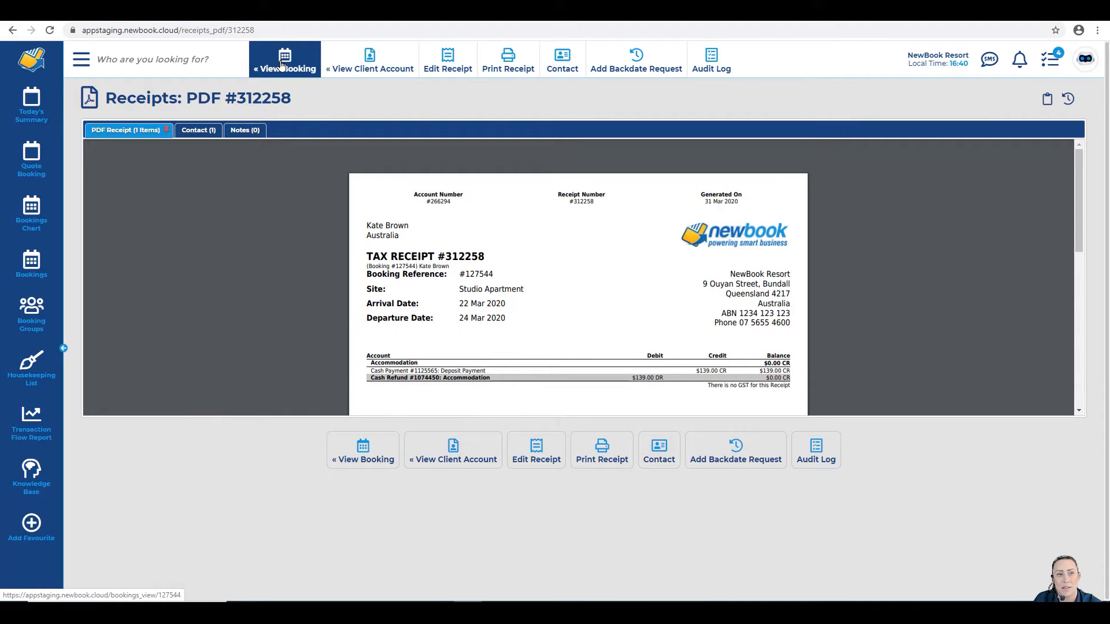
click(292, 67)
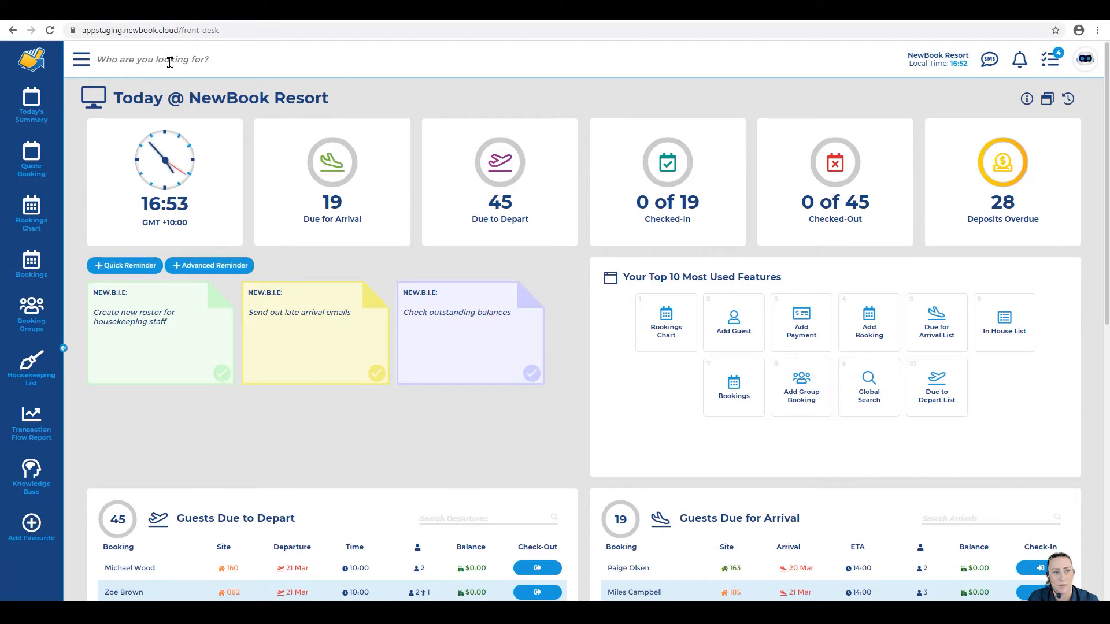
Step: Search for booking 127543 and open the Premium Villa 037 booking for 22–24 Mar 2020
click(167, 60)
text(127543)
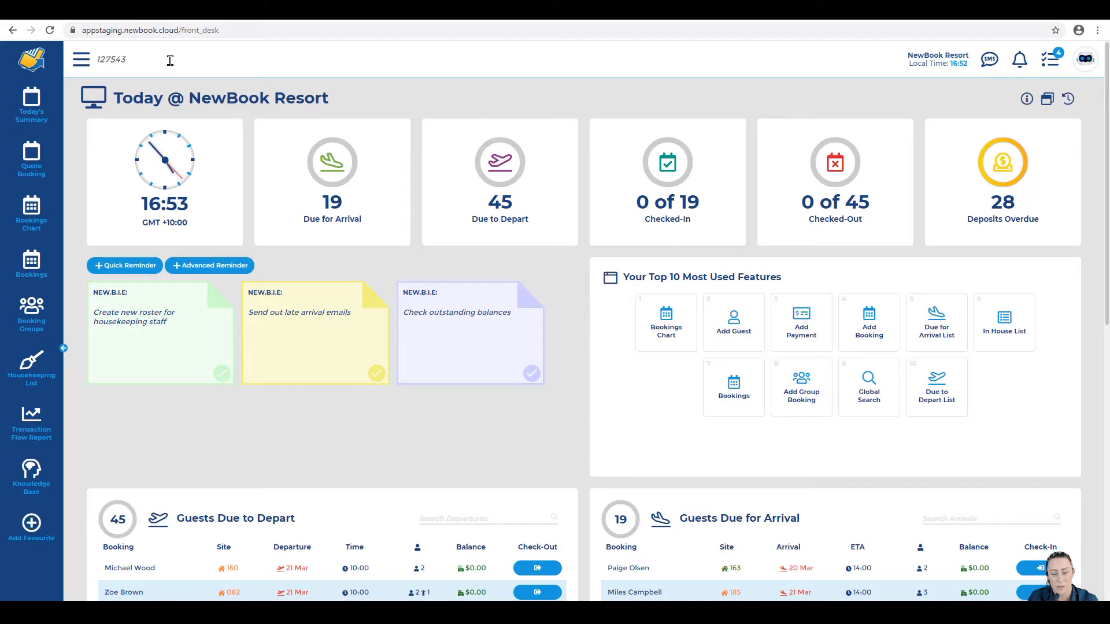
key(Return)
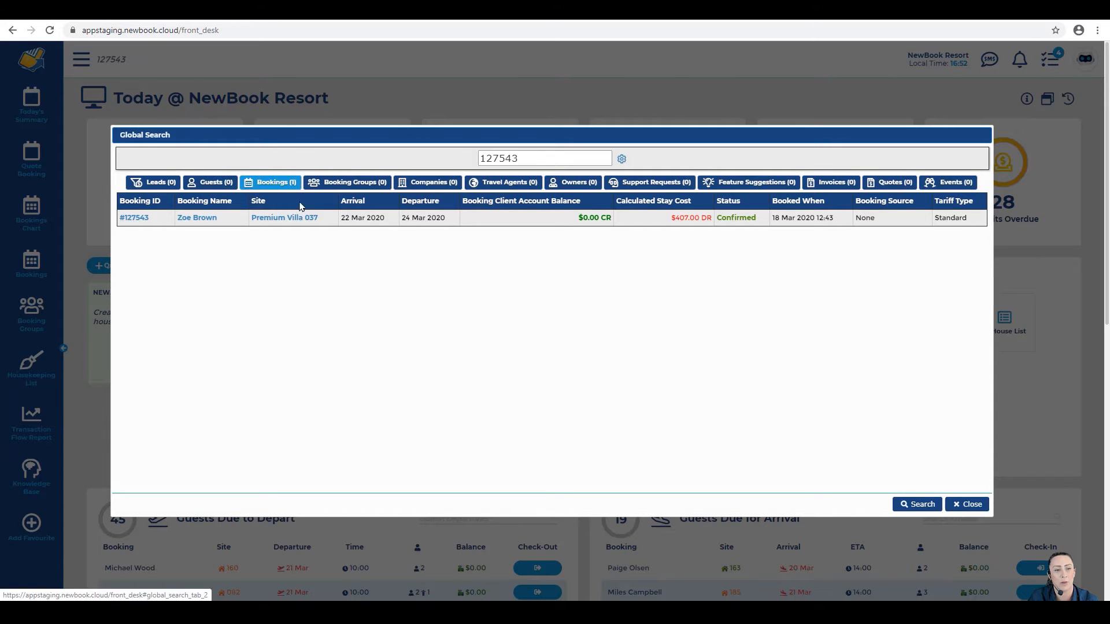
mouse_move(146, 223)
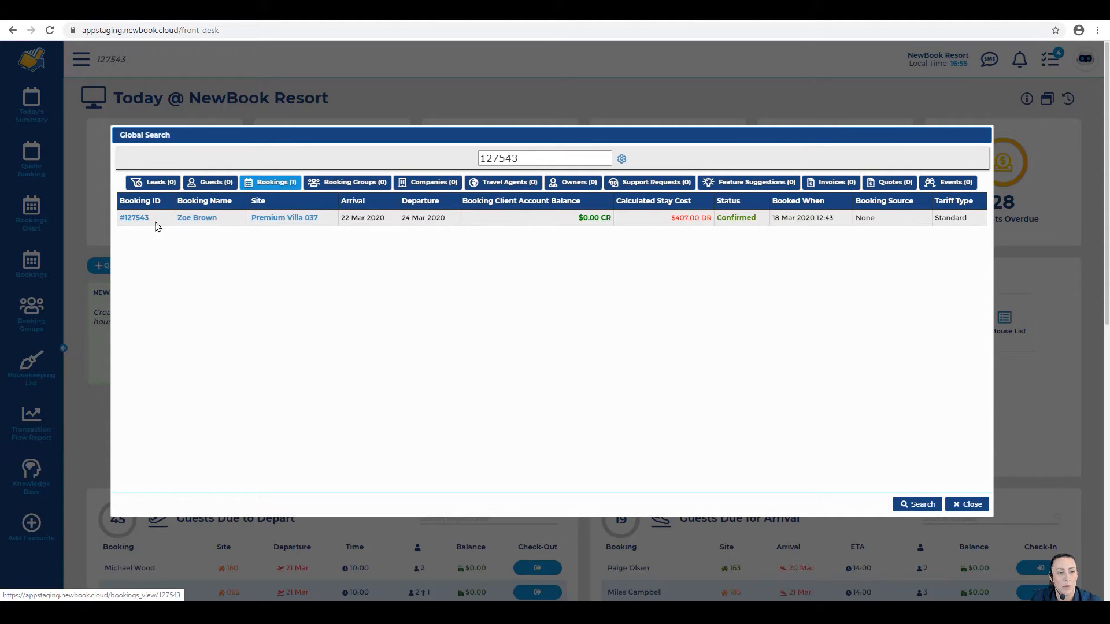
click(139, 219)
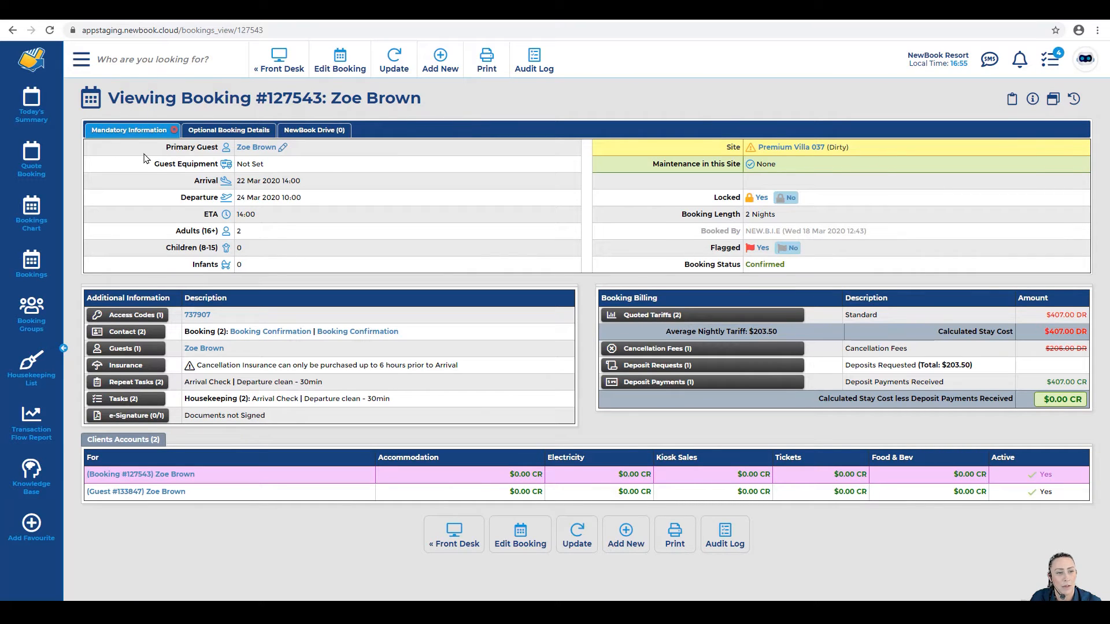
drag(185, 183, 306, 186)
Step: Check booking #127543's departure, Confirmed status, 2 Nights and $407.00 tariff, then edit it
drag(166, 202, 329, 206)
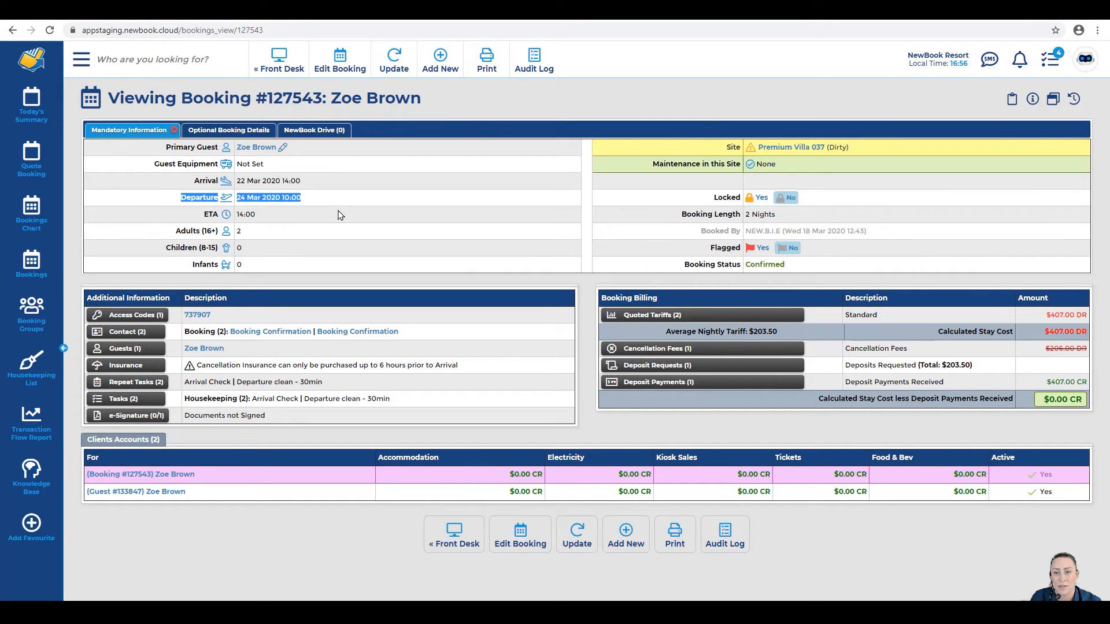
drag(677, 269, 791, 263)
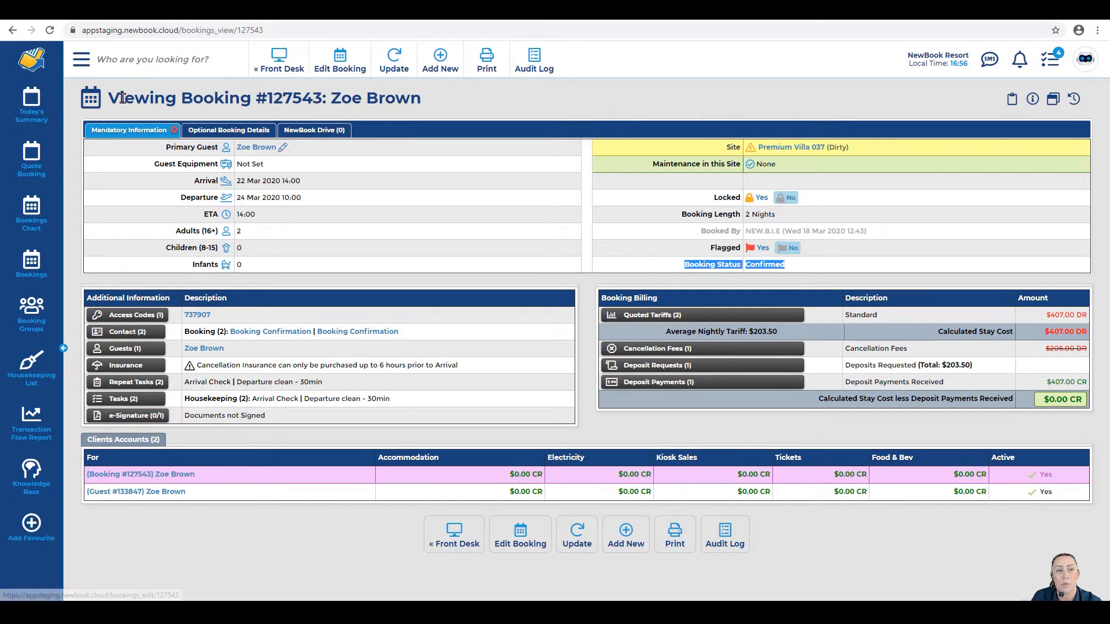
drag(122, 98, 445, 103)
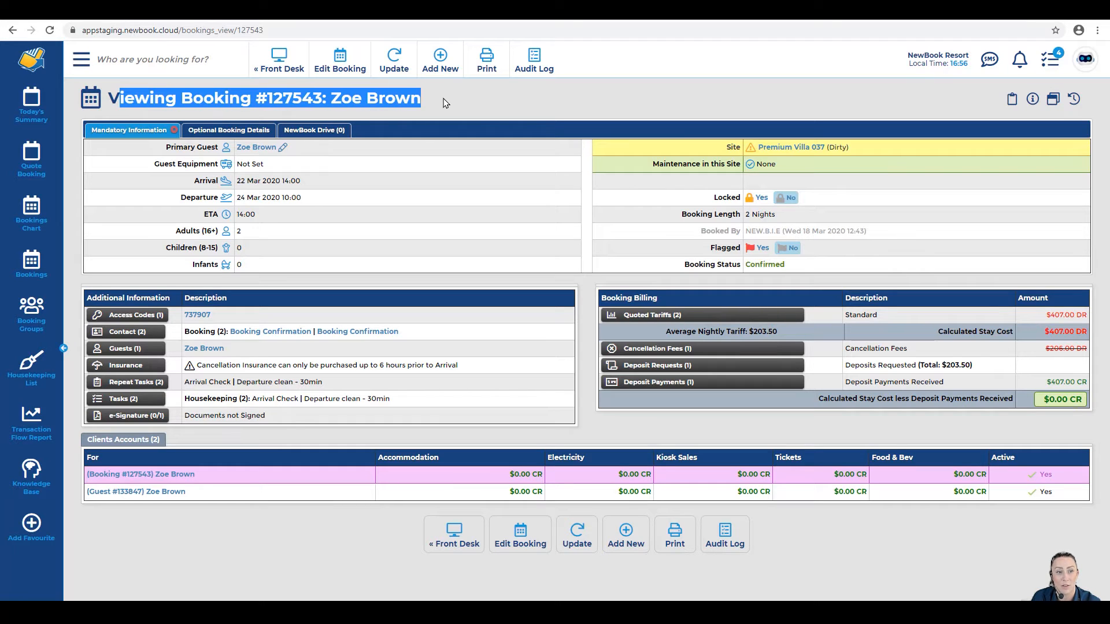
drag(680, 214, 781, 223)
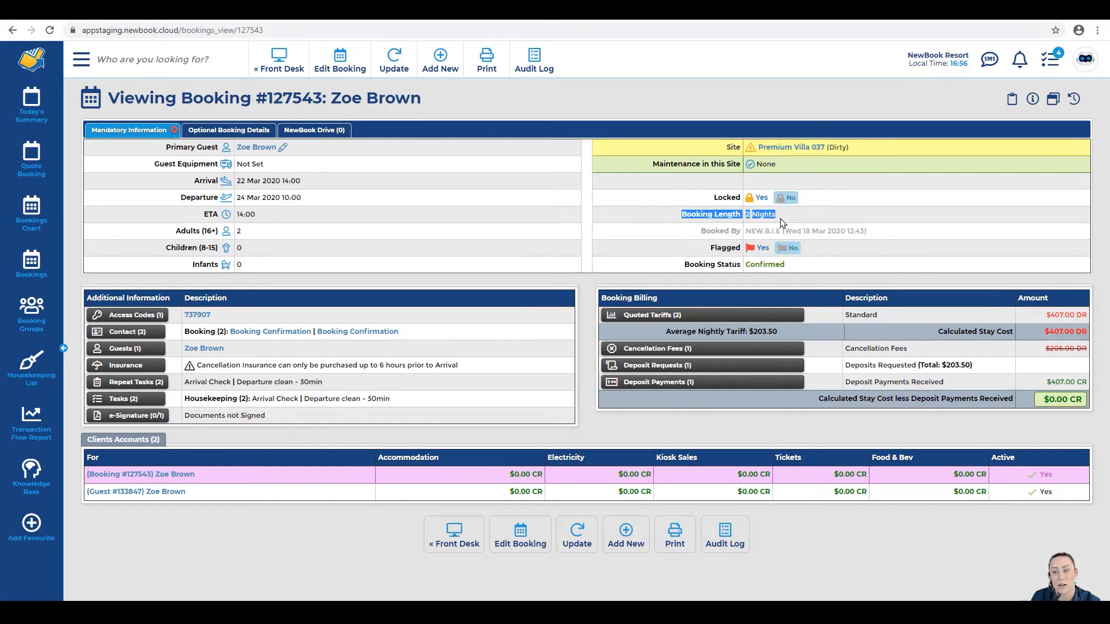
click(780, 222)
drag(845, 315, 1070, 316)
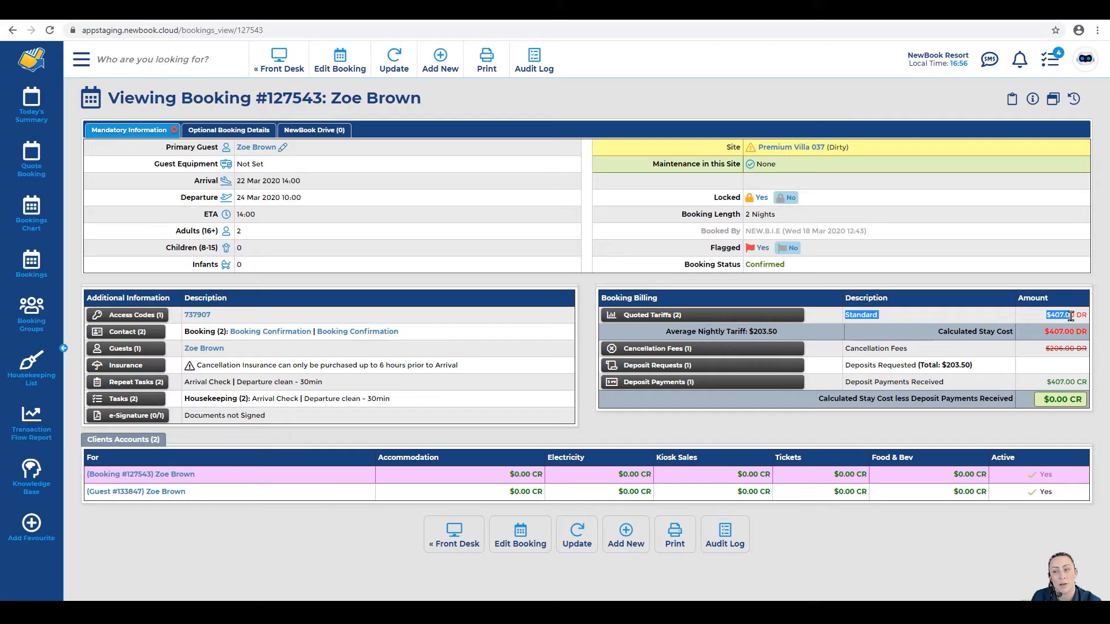
click(1070, 317)
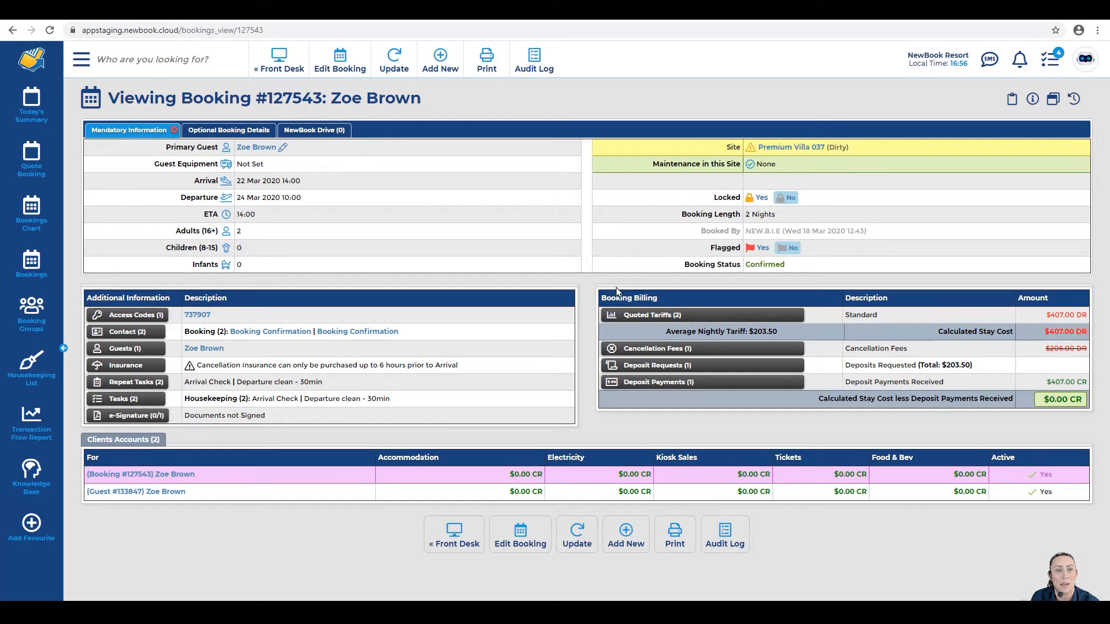
click(339, 66)
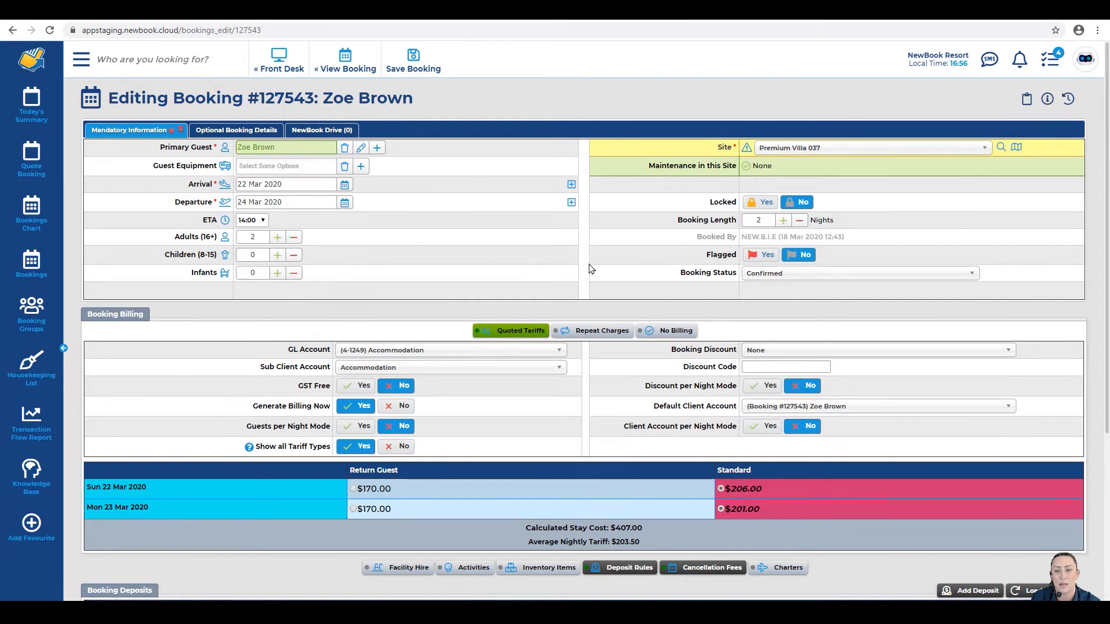
Step: Cut booking #127543 to 1 night departing 23 Mar 2020 and save it
drag(677, 223, 801, 227)
click(800, 223)
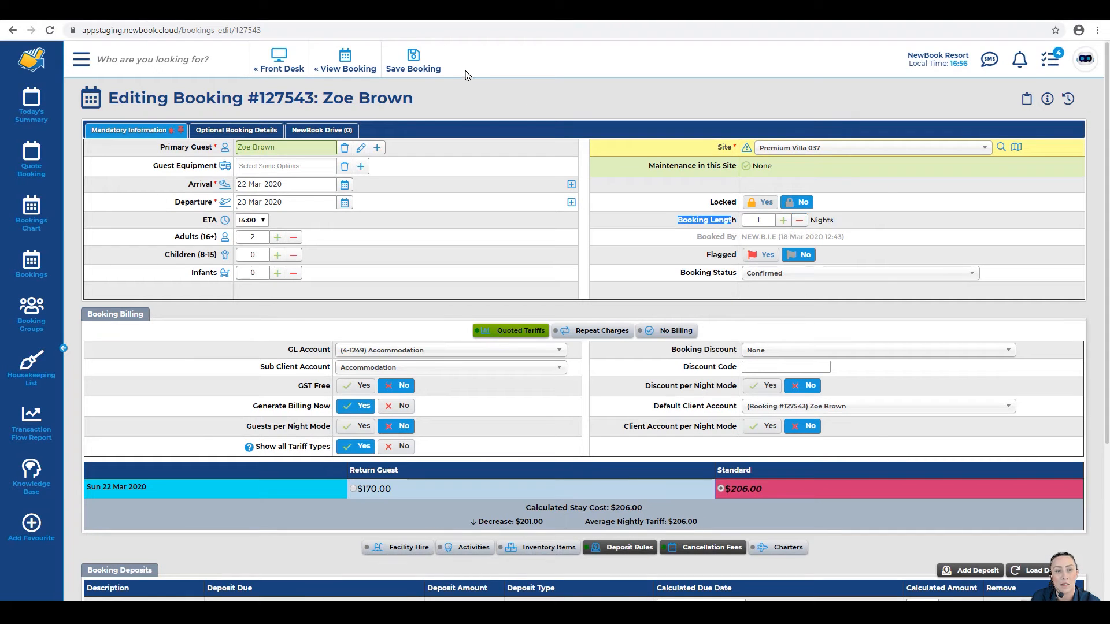
click(413, 63)
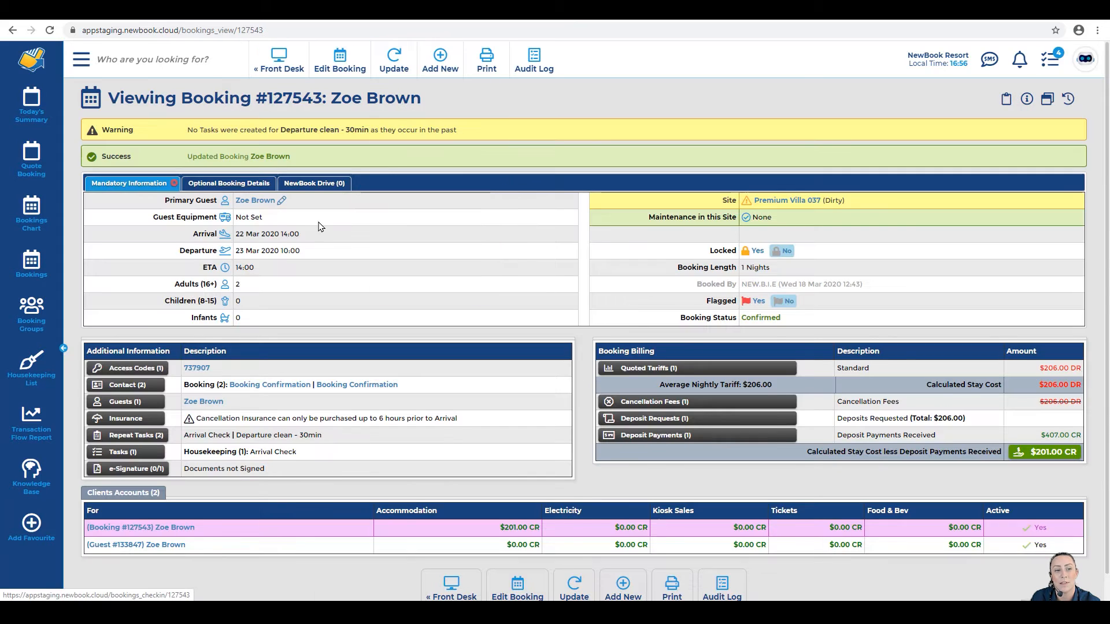
drag(236, 233, 283, 250)
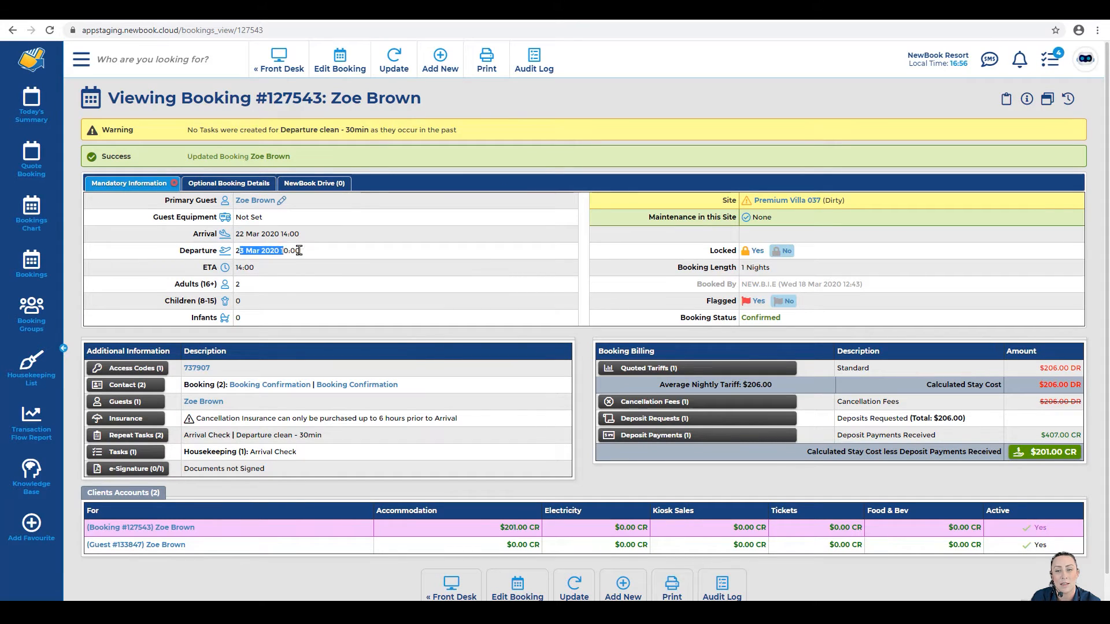
drag(673, 267, 800, 273)
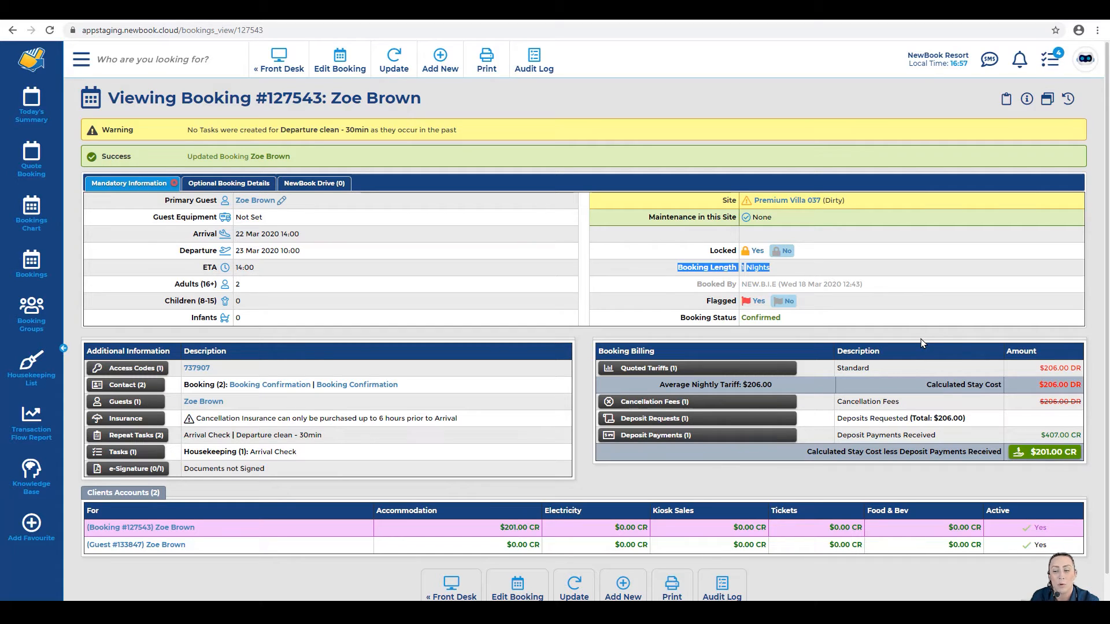
Step: Open the villa booking's client account and check its $201.00 CR overall balance
click(185, 527)
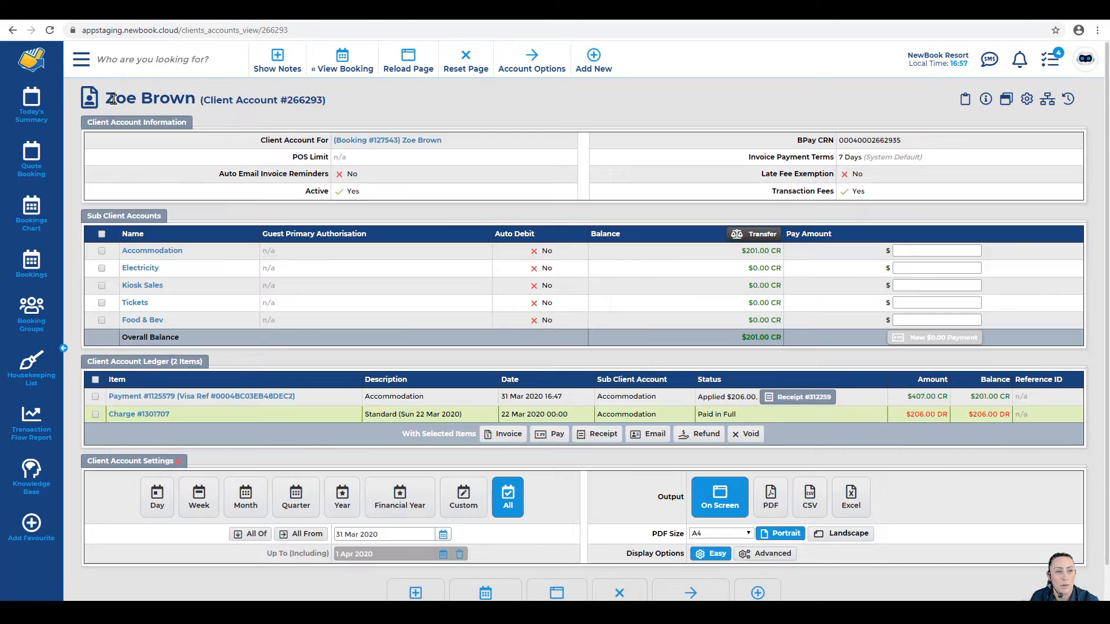
drag(104, 102, 364, 107)
mouse_move(381, 143)
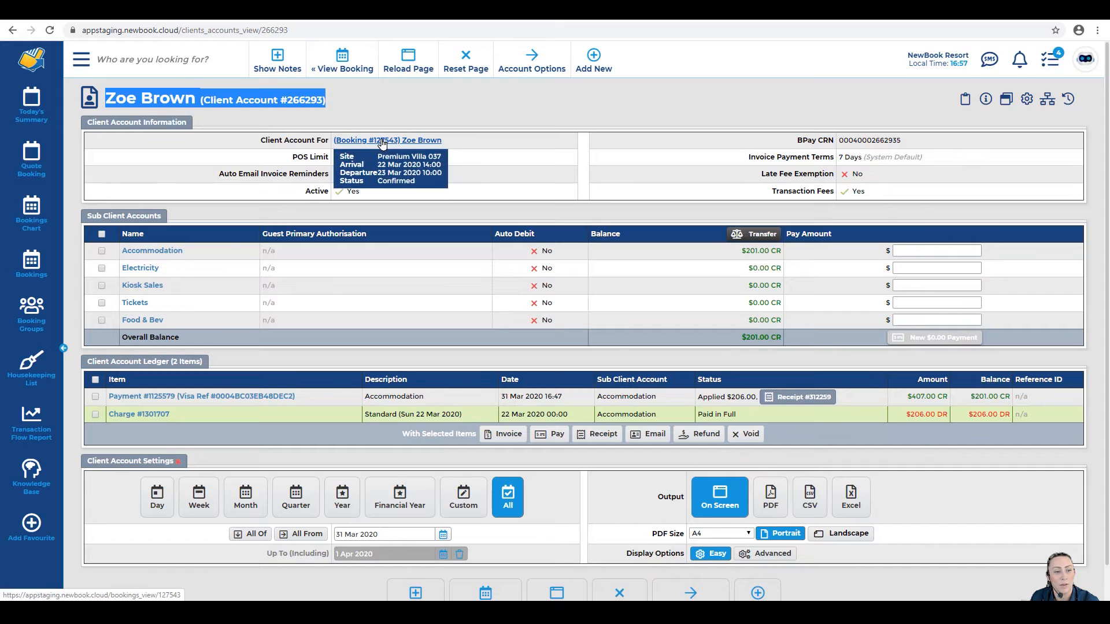
drag(120, 337, 199, 339)
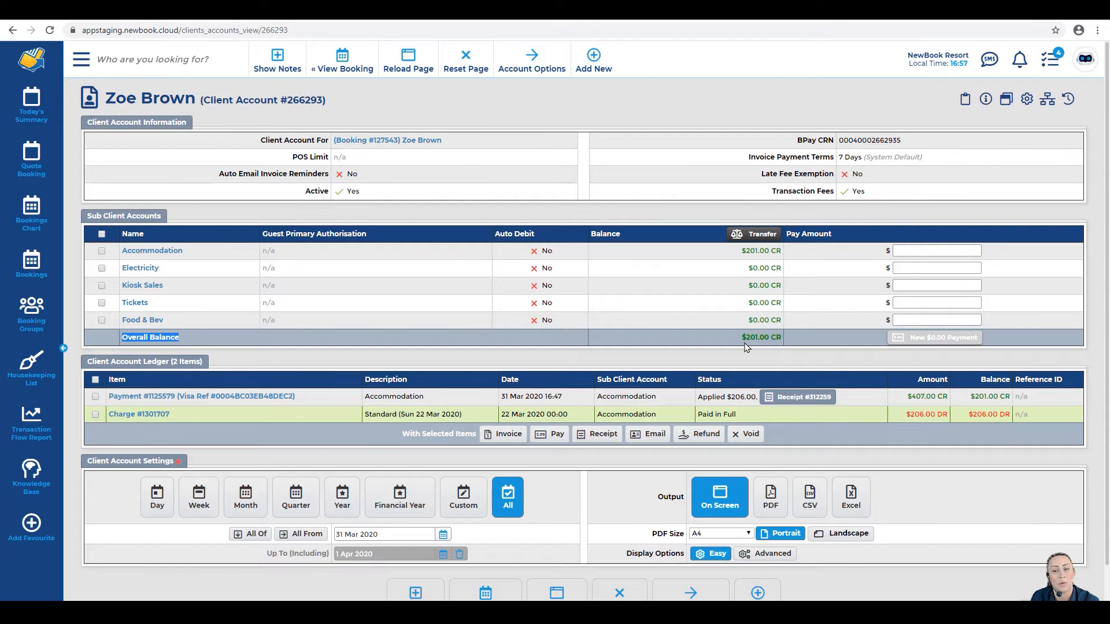
drag(741, 339, 787, 343)
click(787, 344)
drag(87, 362, 203, 362)
click(206, 363)
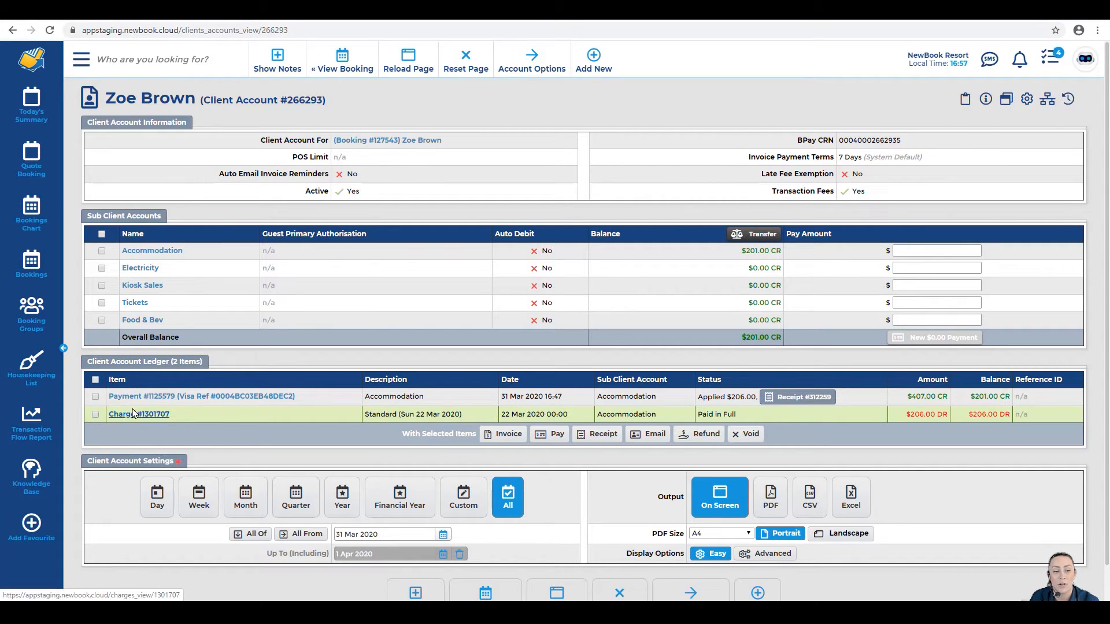
Step: Confirm the Standard (Sun 22 Mar 2020) charge is Paid in Full, then tick the $407.00 Visa payment
drag(364, 415, 472, 420)
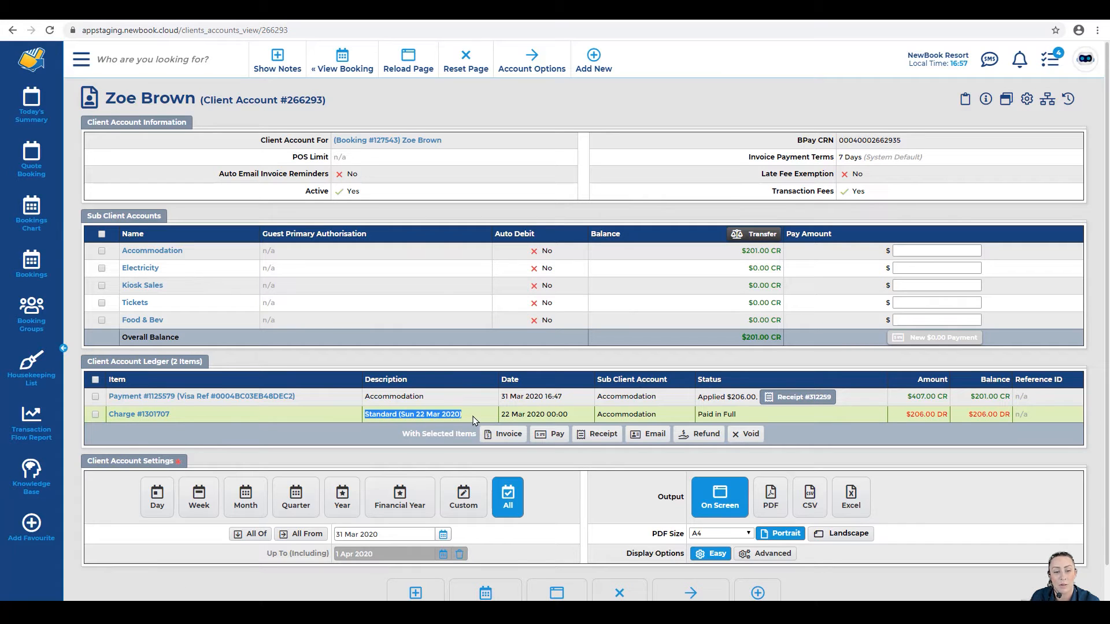
click(473, 420)
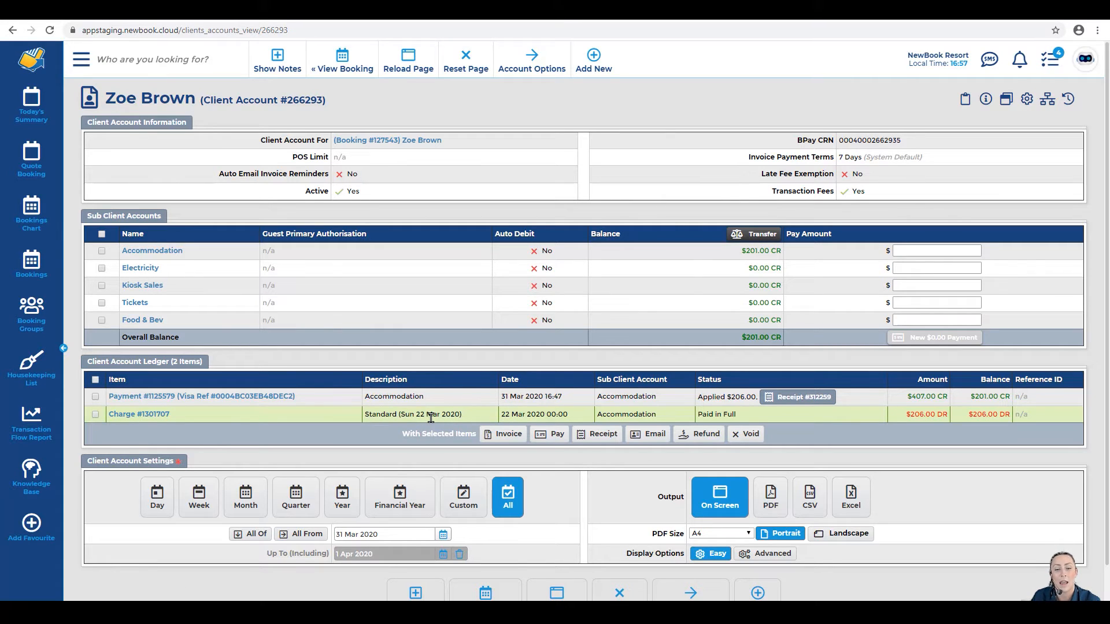
drag(697, 415, 744, 426)
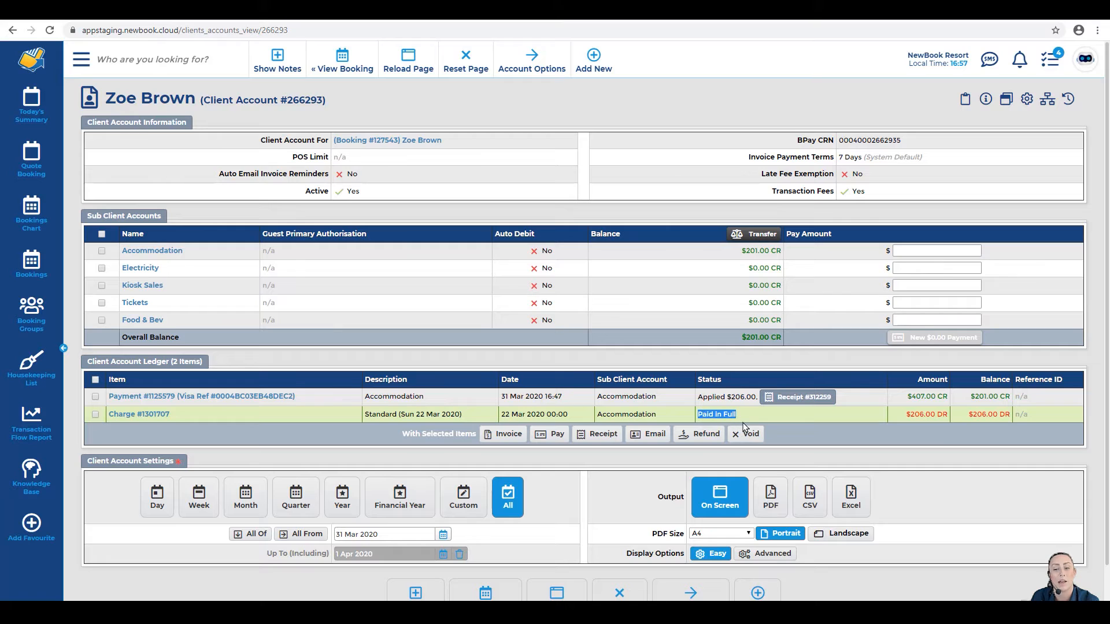
click(735, 418)
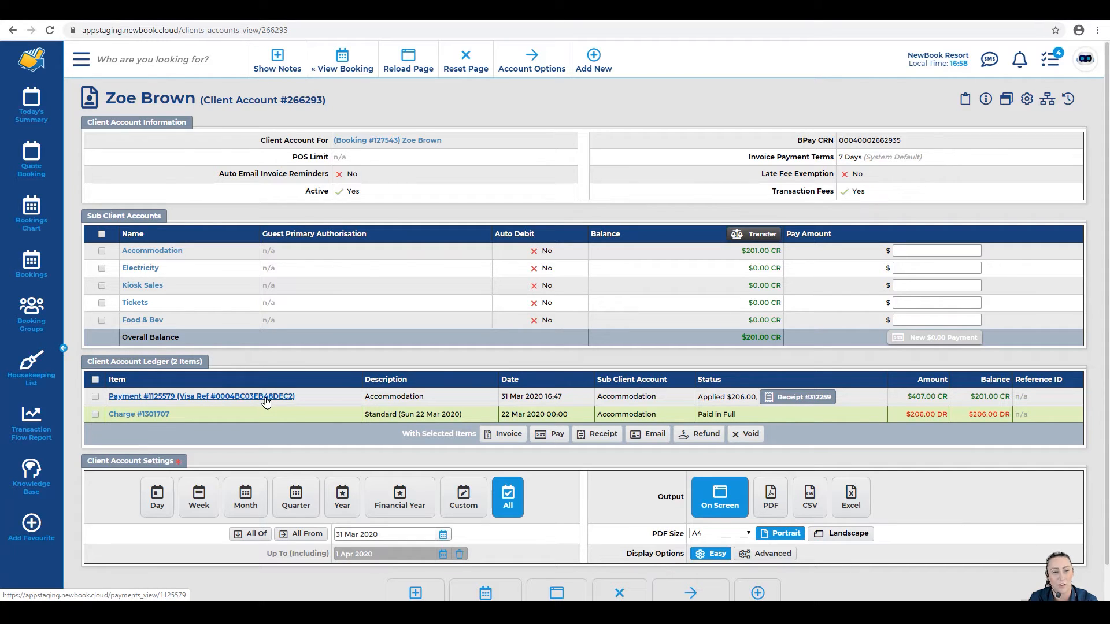
click(95, 397)
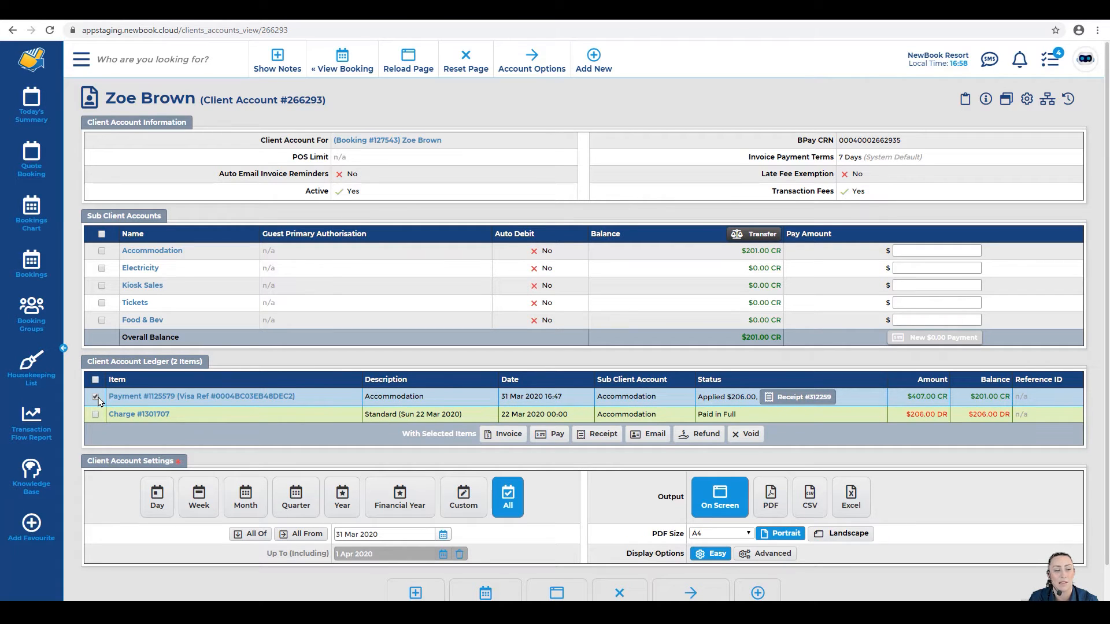
Step: Refund 201.00 to the guest's Visa through the card gateway and save
click(709, 436)
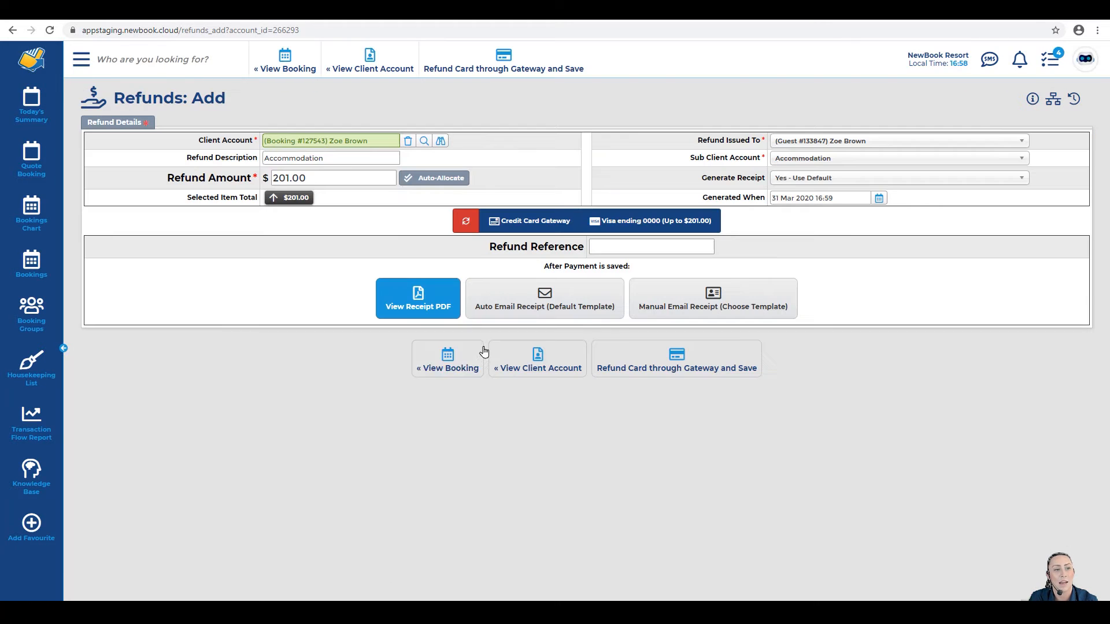
drag(115, 99, 253, 106)
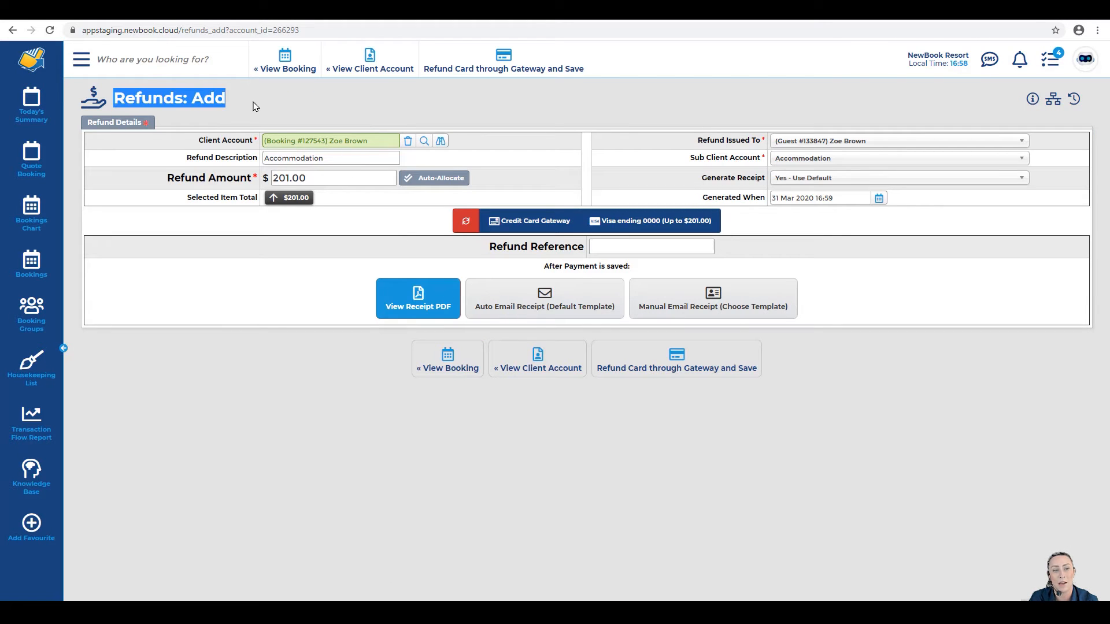
click(253, 104)
drag(273, 178, 310, 178)
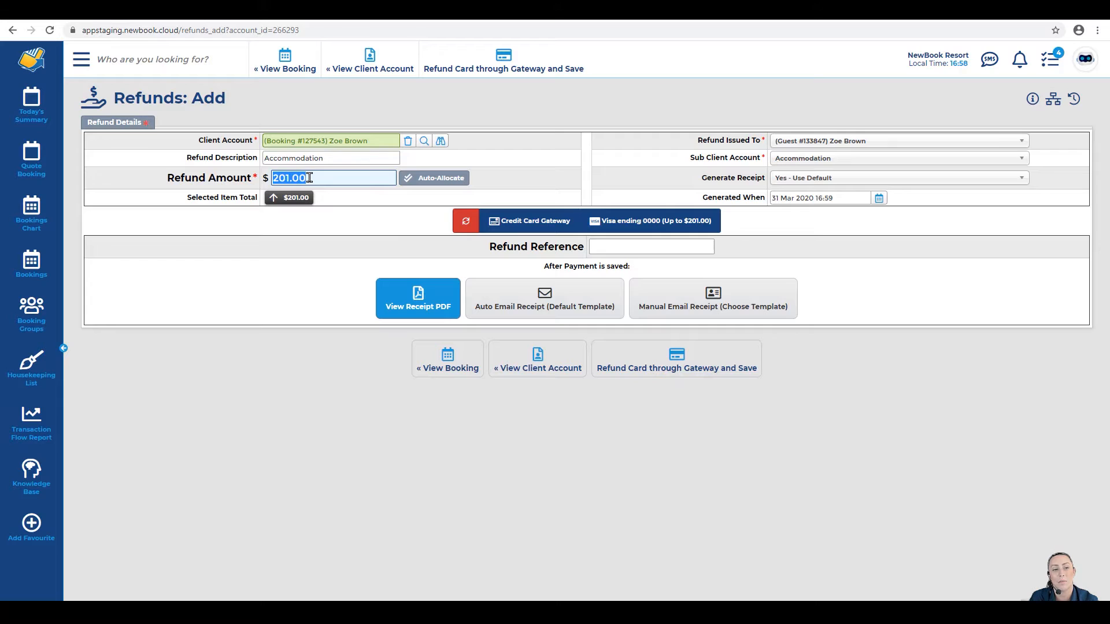
click(312, 178)
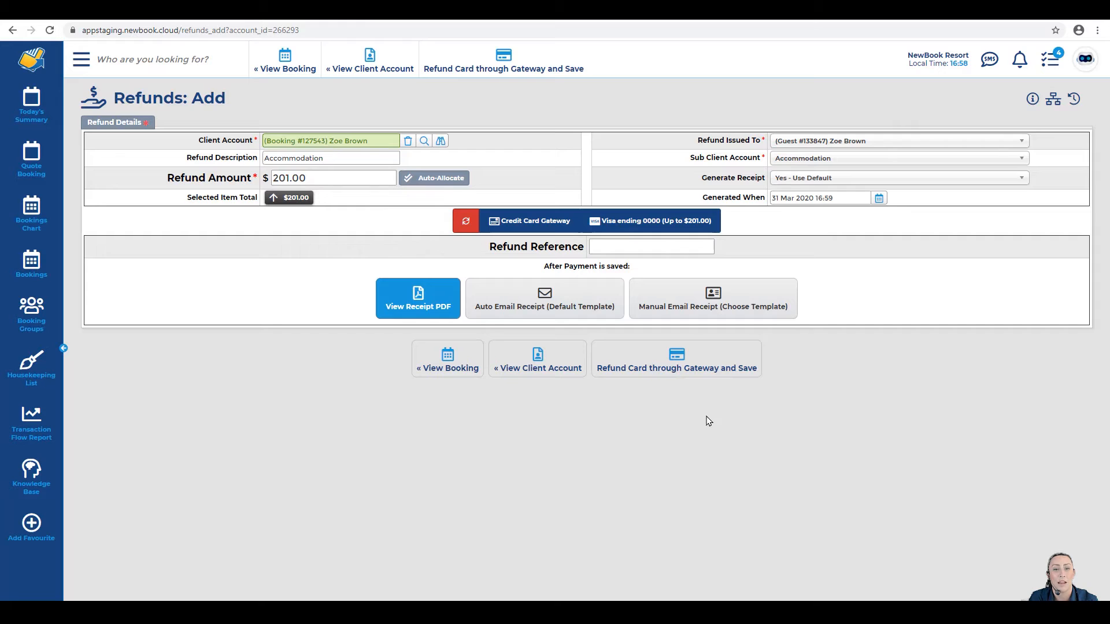
click(689, 379)
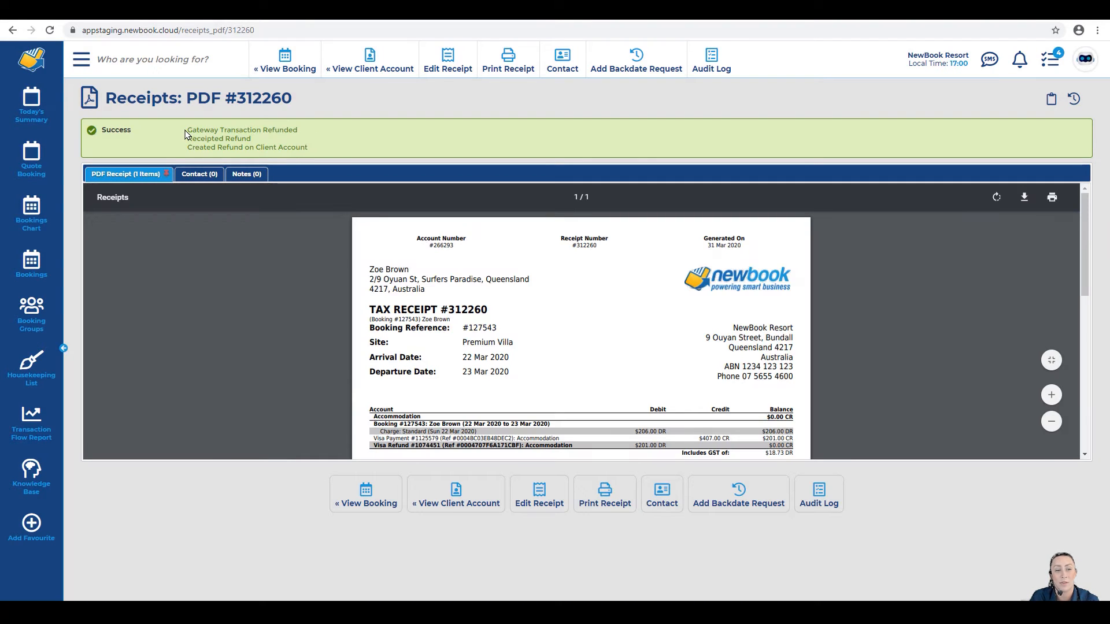
Step: Verify the Gateway Transaction Refunded message and the $201.00 Visa refund line on receipt #312260
drag(186, 129, 299, 132)
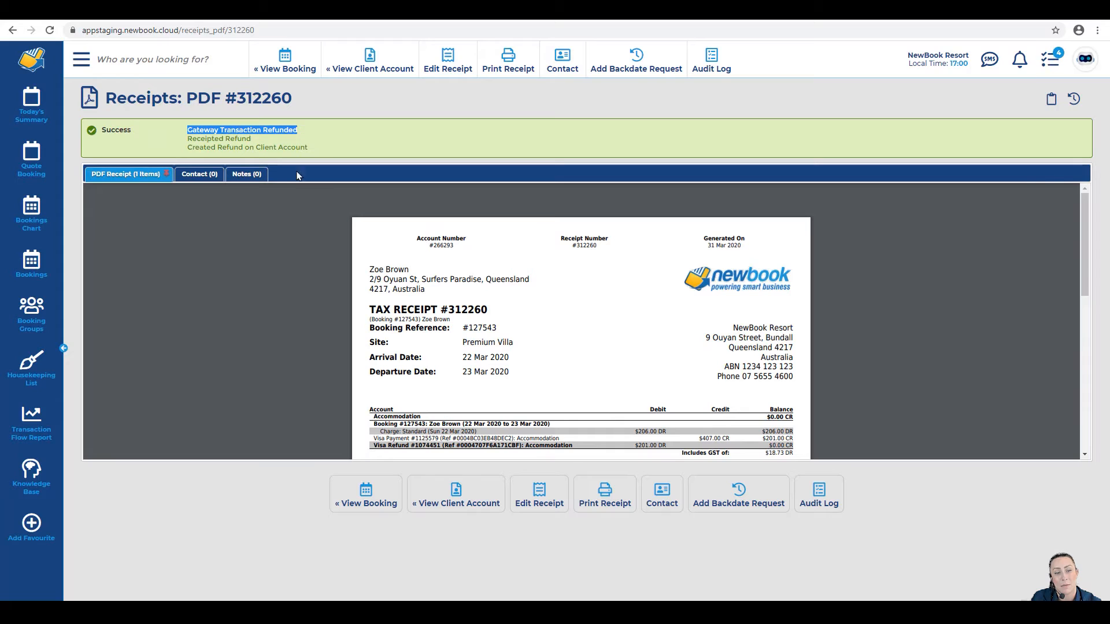
scroll(507, 330, down, 1)
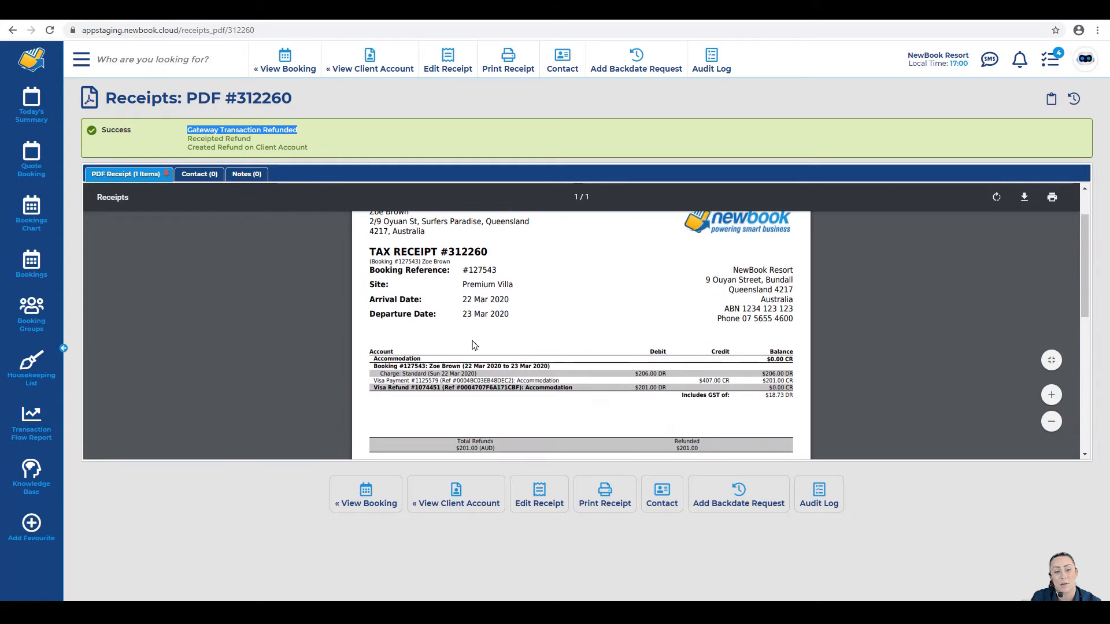
drag(371, 391, 523, 391)
click(437, 391)
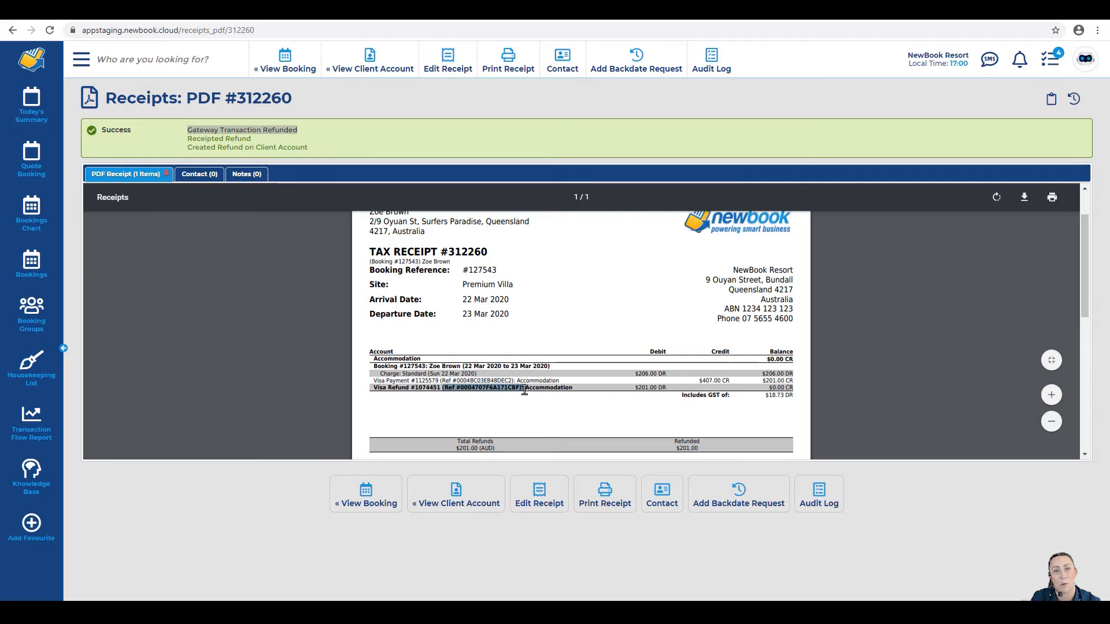
click(521, 389)
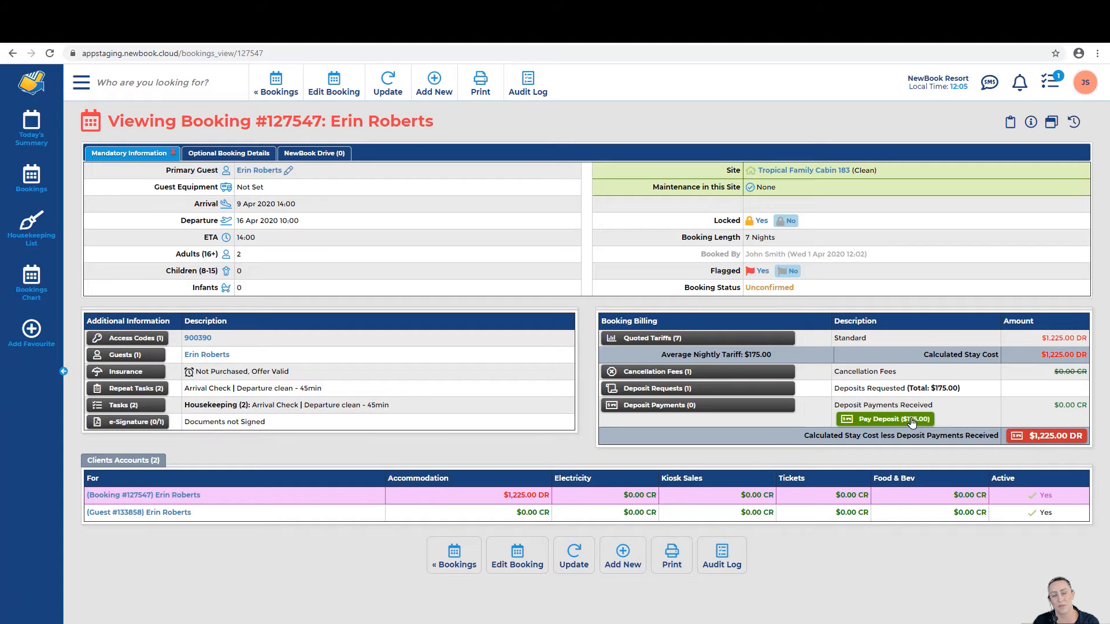
Step: Pay the $1,225.00 balance with the saved Visa through the gateway, auto-emailing the receipt
click(1051, 439)
drag(277, 239, 331, 239)
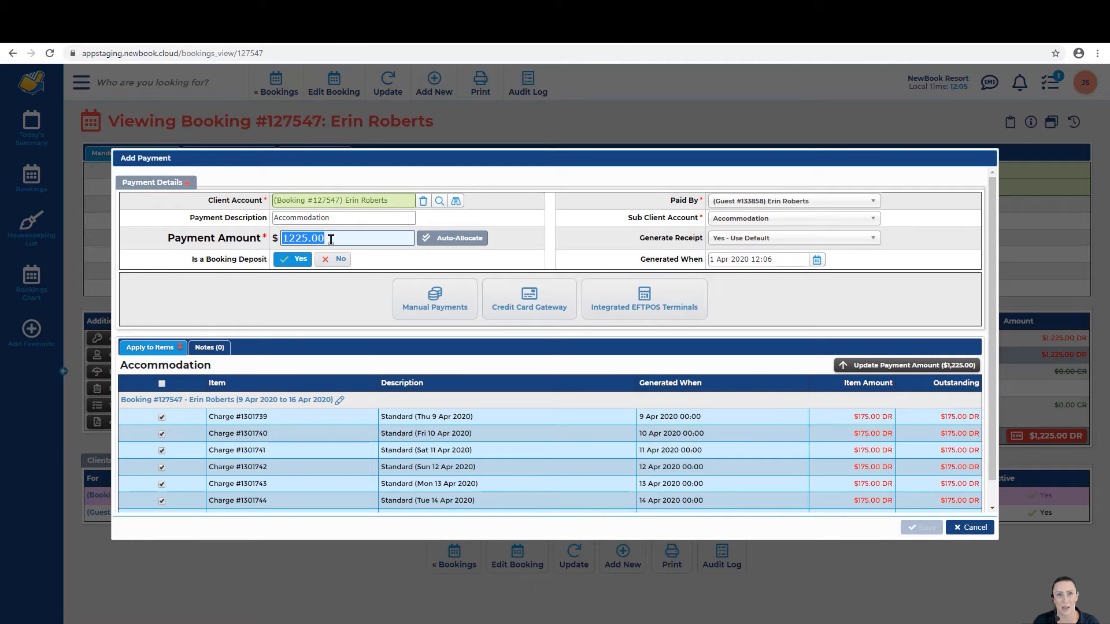
click(330, 240)
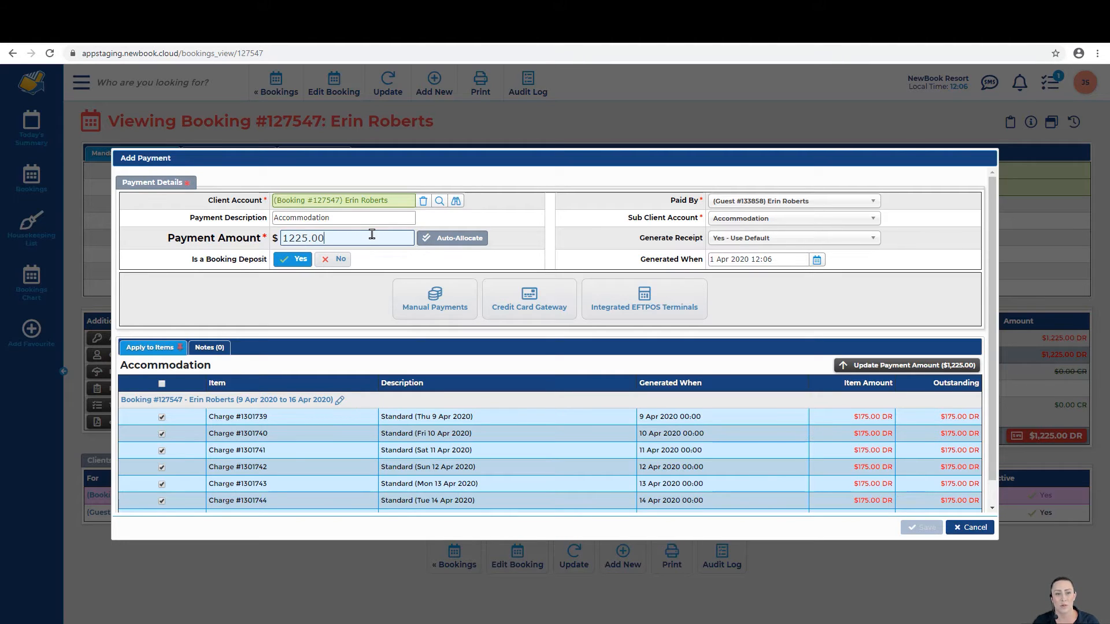
click(530, 306)
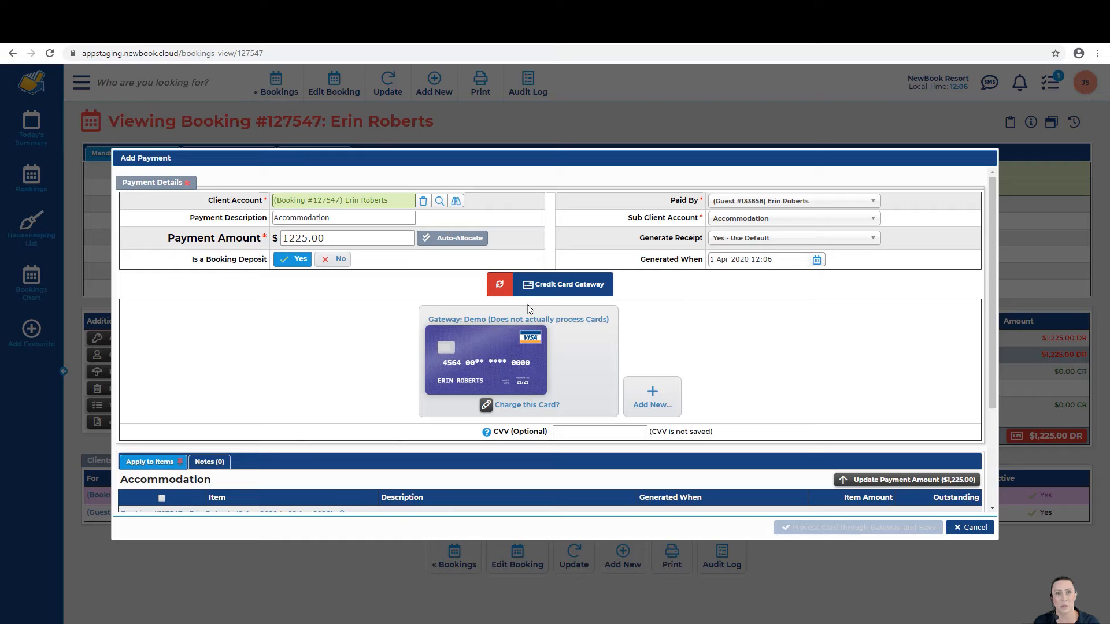
click(530, 373)
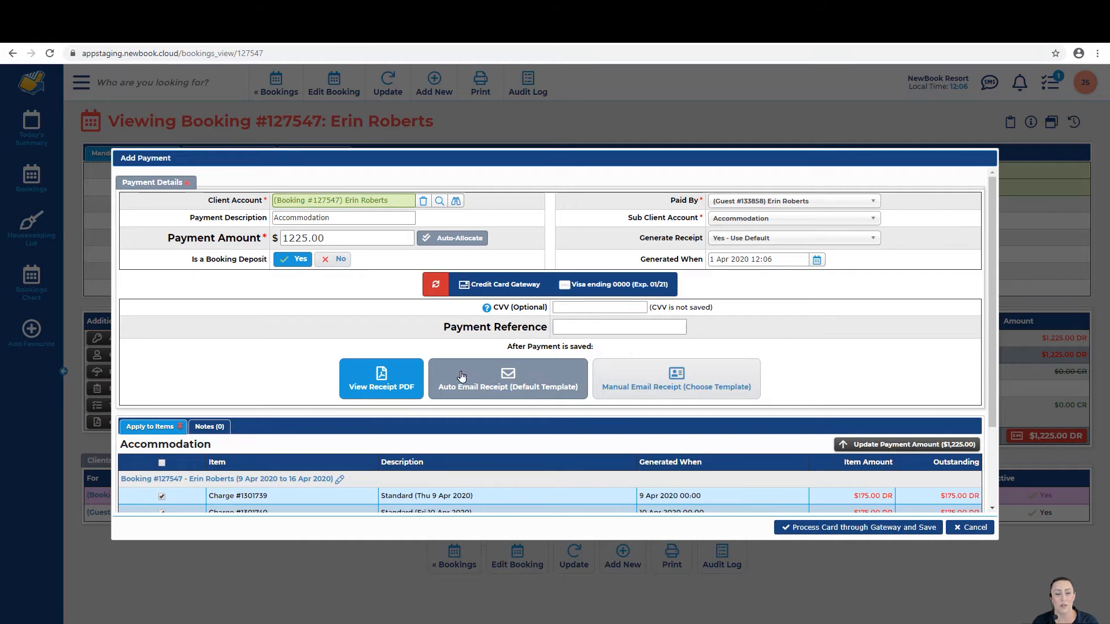
click(500, 377)
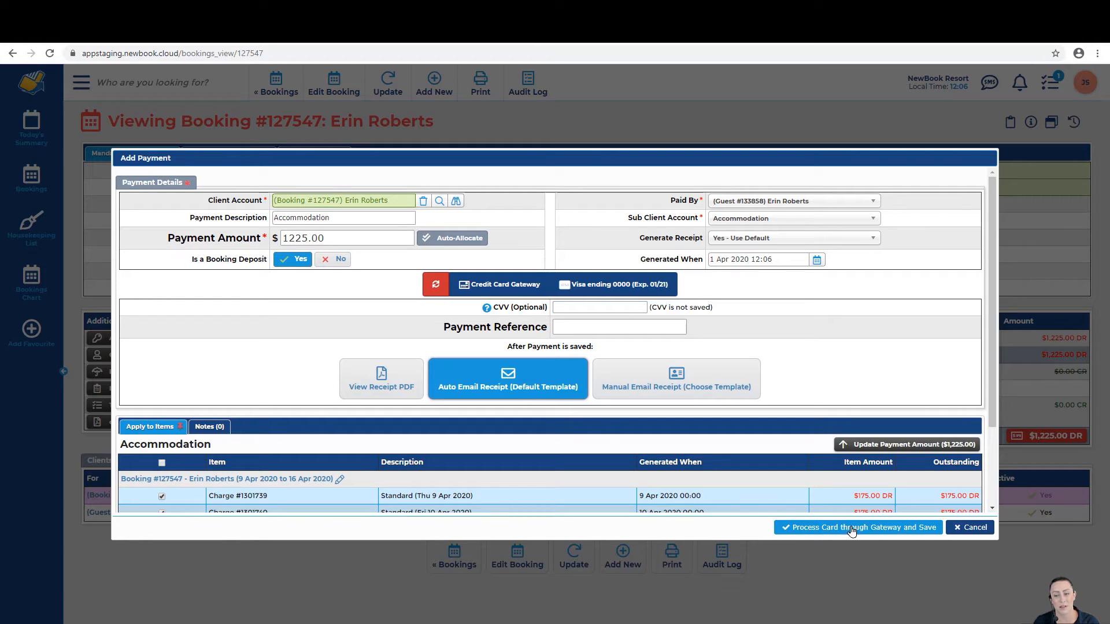
click(914, 531)
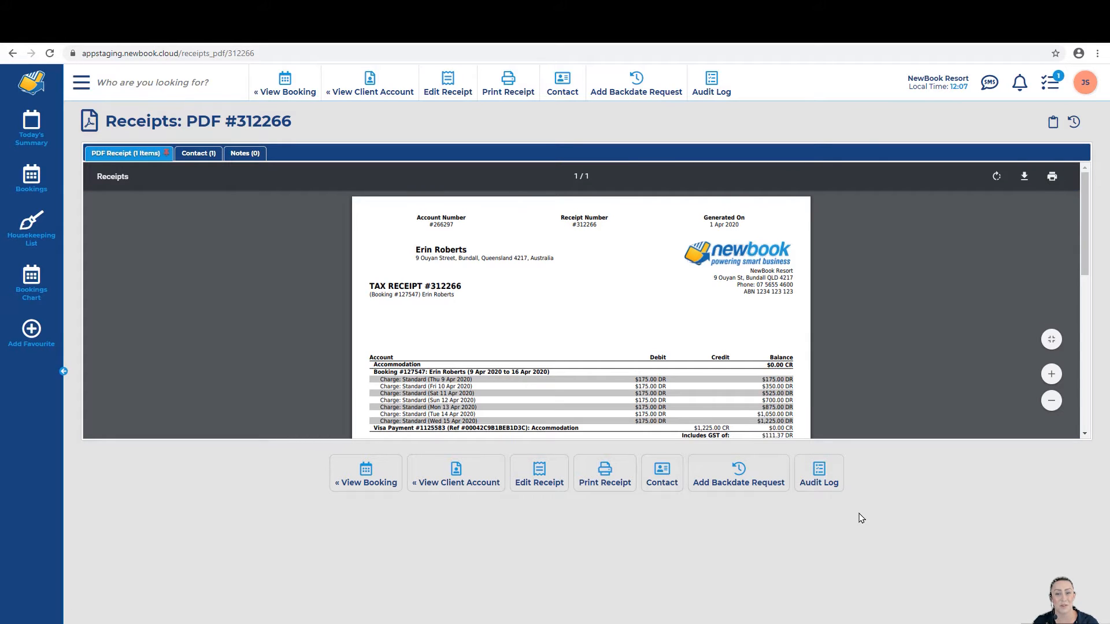
click(661, 472)
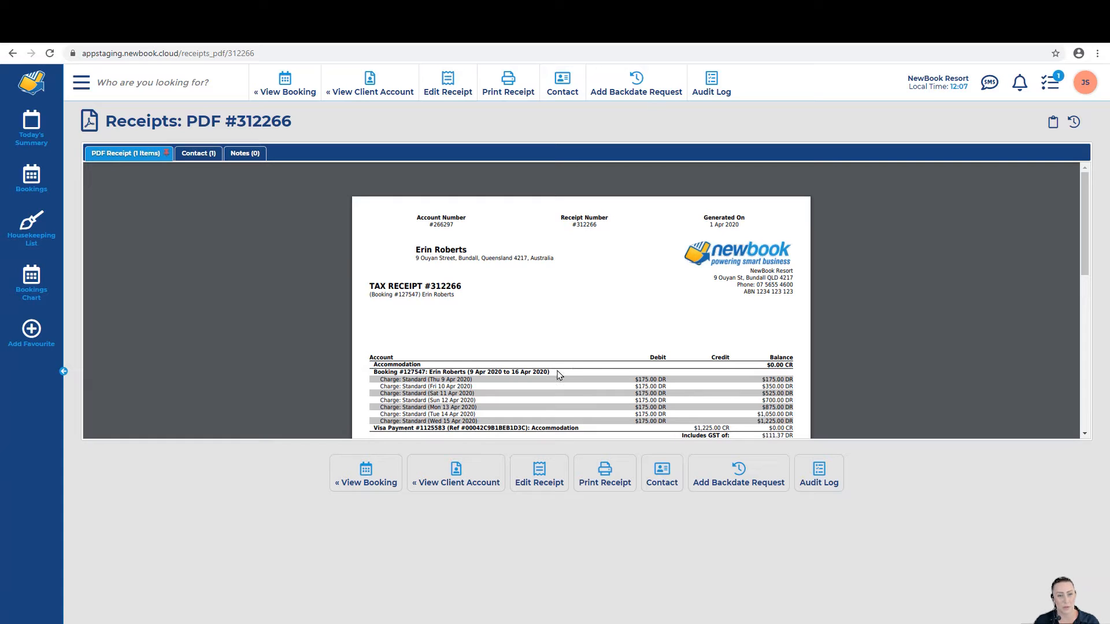
drag(381, 430, 552, 433)
click(697, 434)
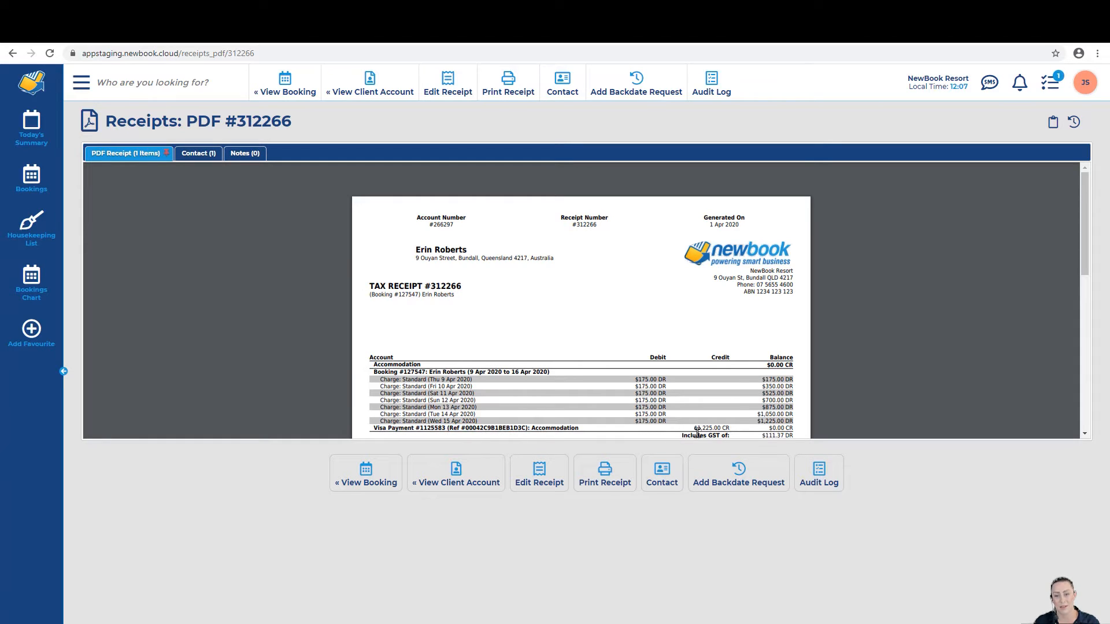
drag(691, 429, 739, 428)
click(731, 427)
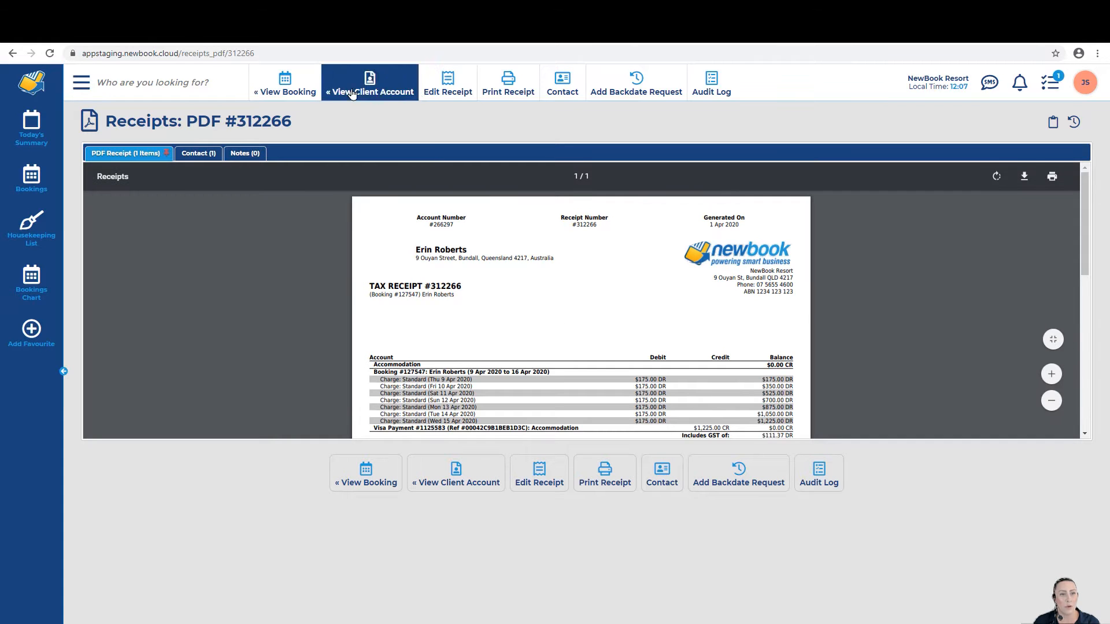
Step: Open the cabin booking's client account and check its $0.00 CR balance and $1,225.00 payment
click(286, 91)
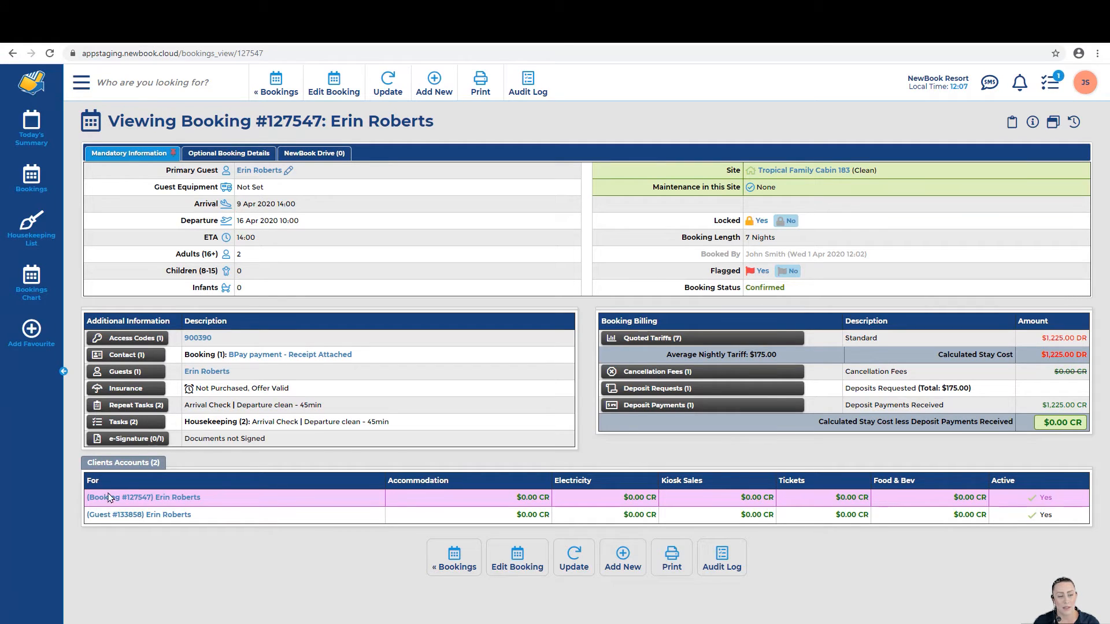
click(152, 501)
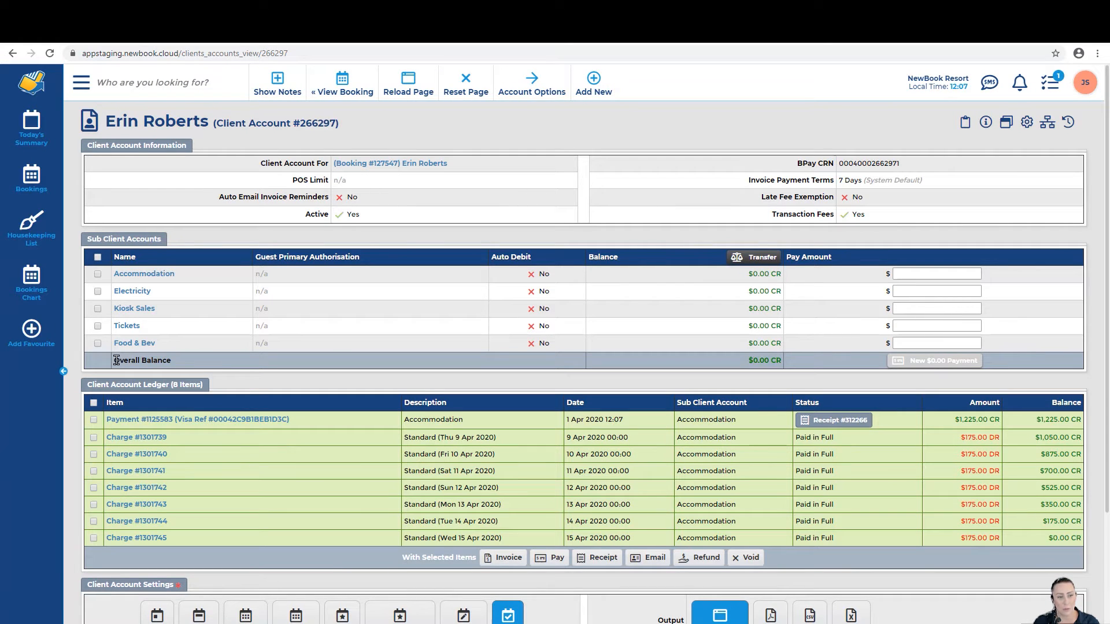
drag(113, 360, 176, 365)
drag(746, 361, 785, 363)
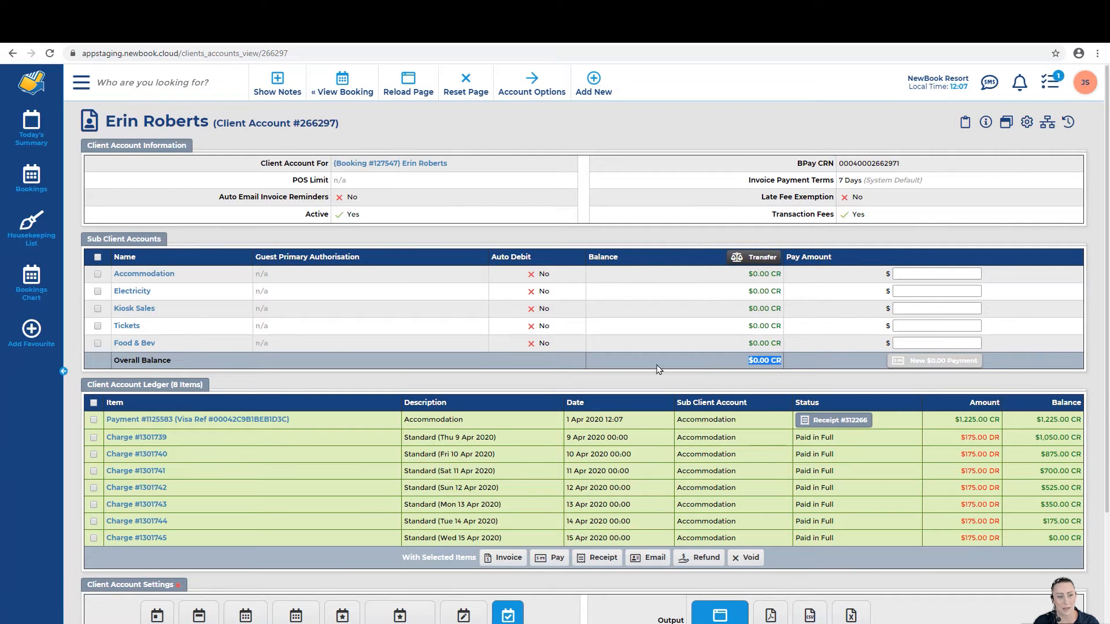
drag(85, 385, 201, 393)
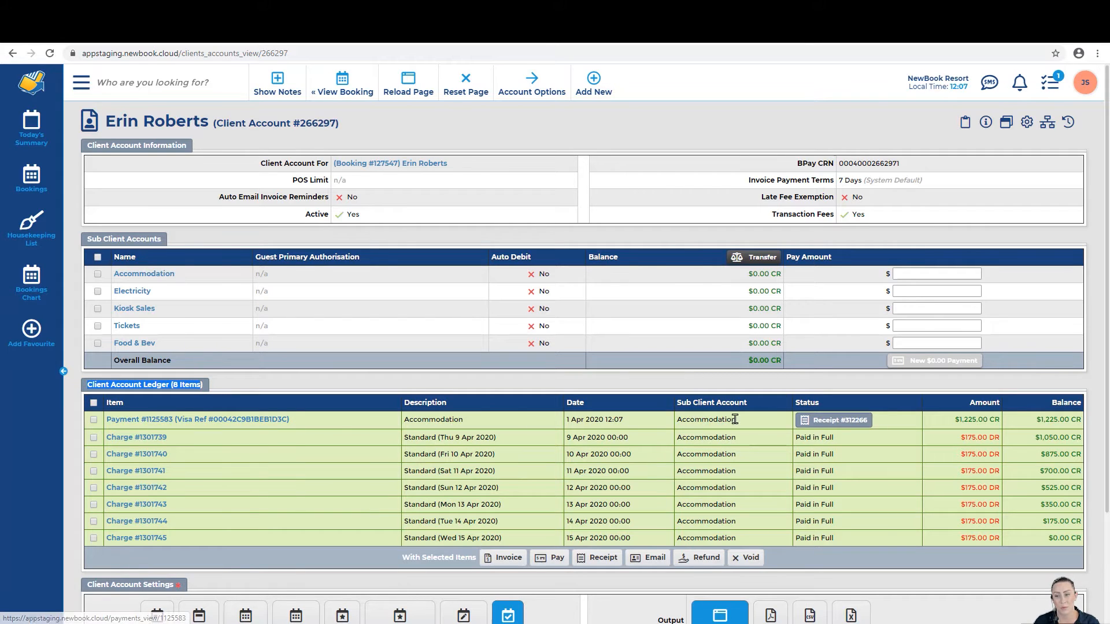
drag(953, 419, 1003, 427)
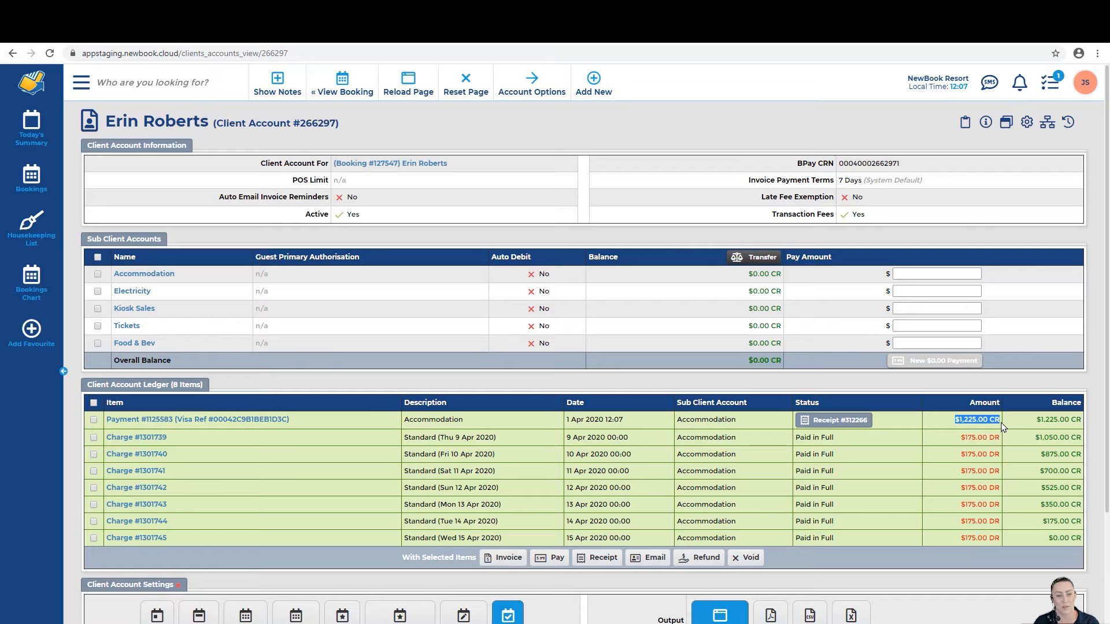
click(973, 422)
Step: Inspect the Thu 9–Sun 12 Apr night charges, then open payment #1125583's record
drag(409, 441, 478, 456)
drag(405, 472, 498, 488)
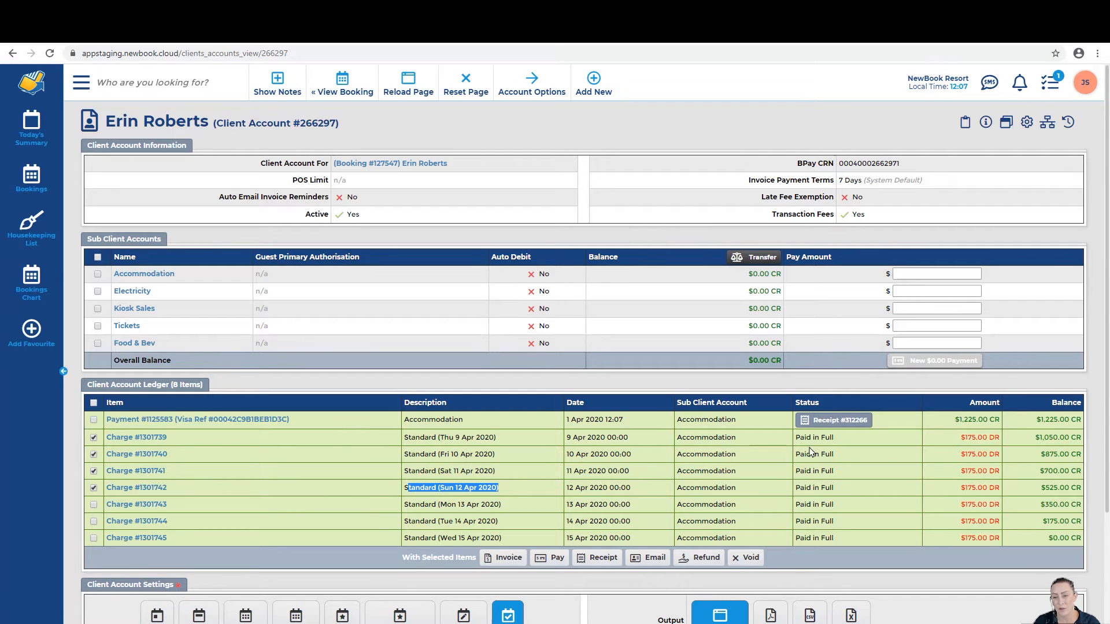
drag(794, 437, 826, 455)
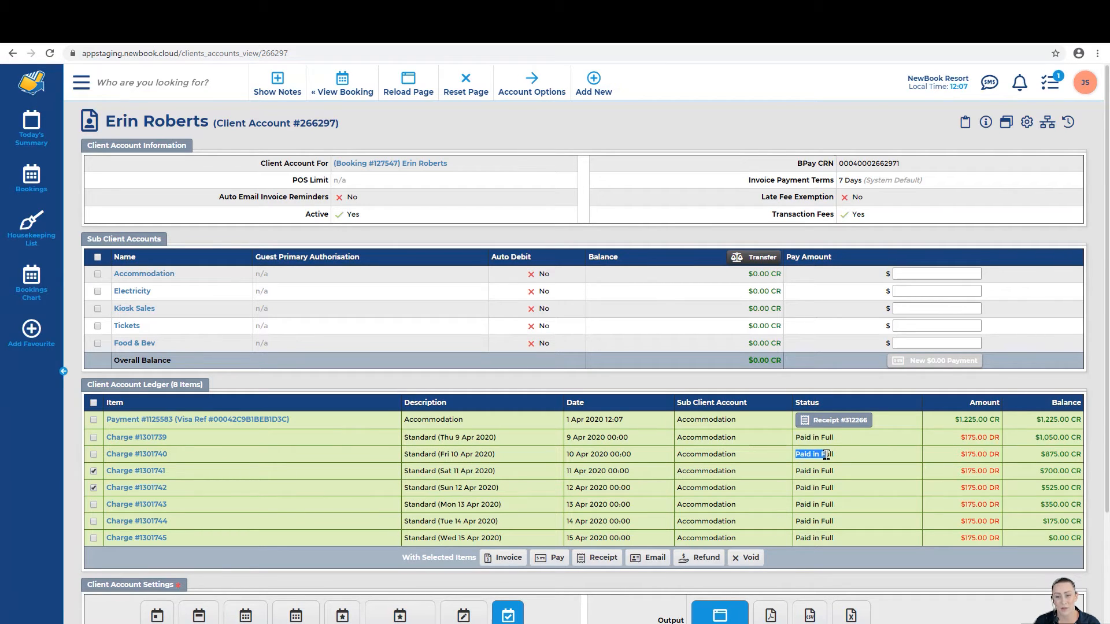
click(826, 455)
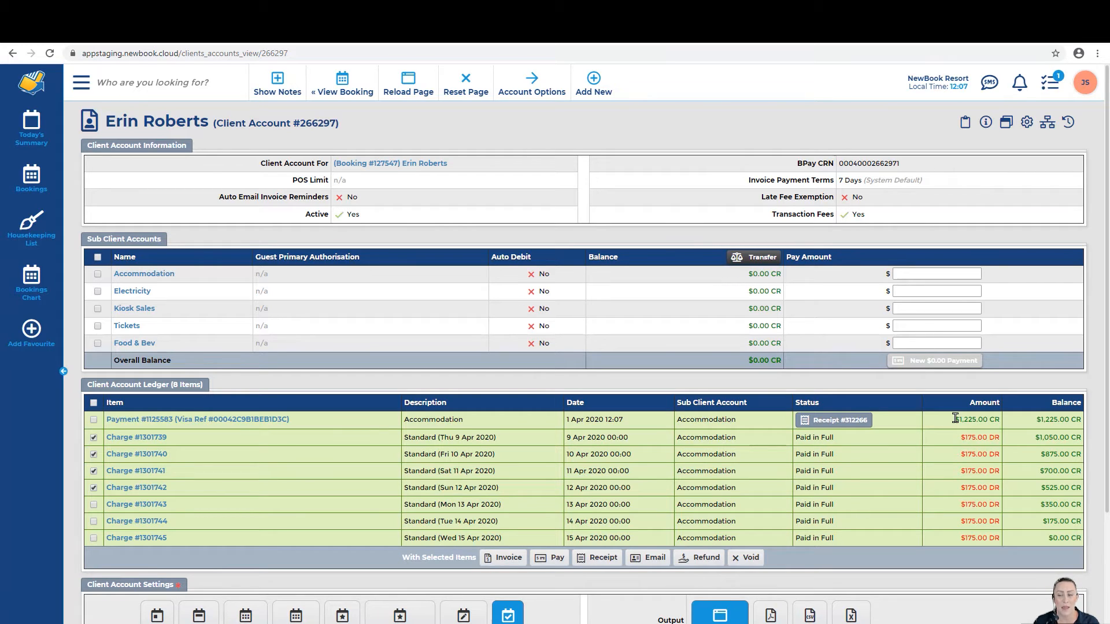
drag(955, 418, 995, 419)
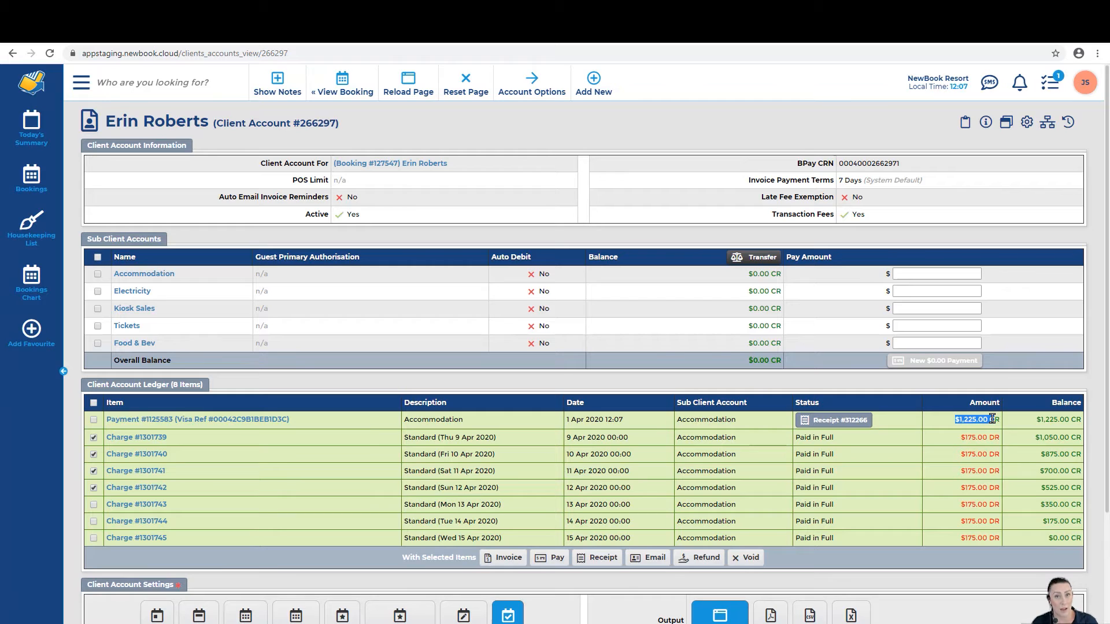
click(992, 418)
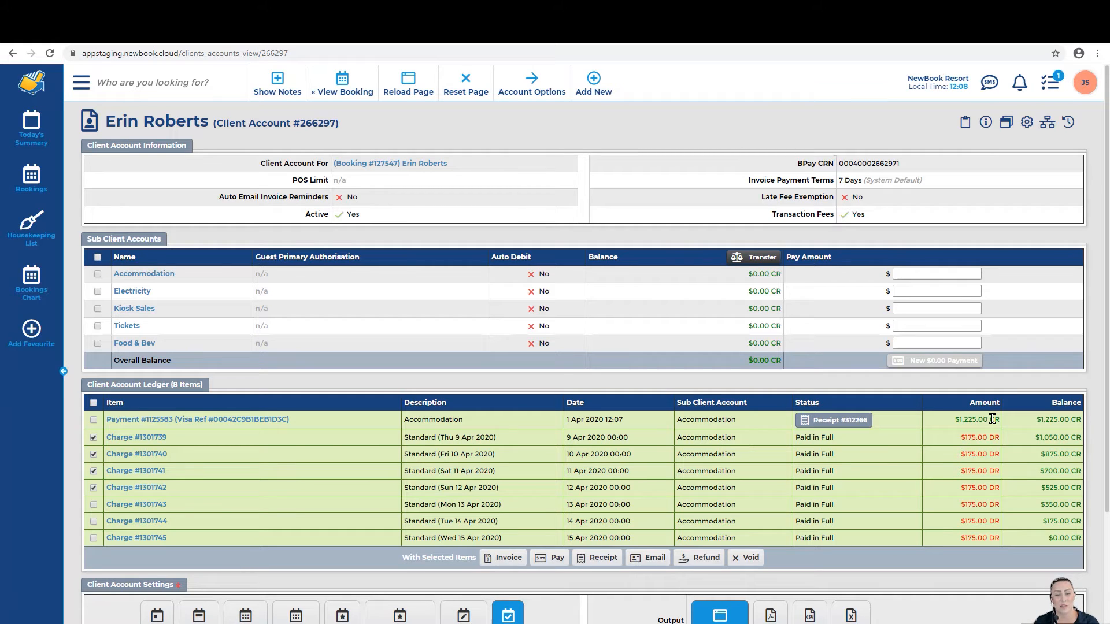
click(436, 438)
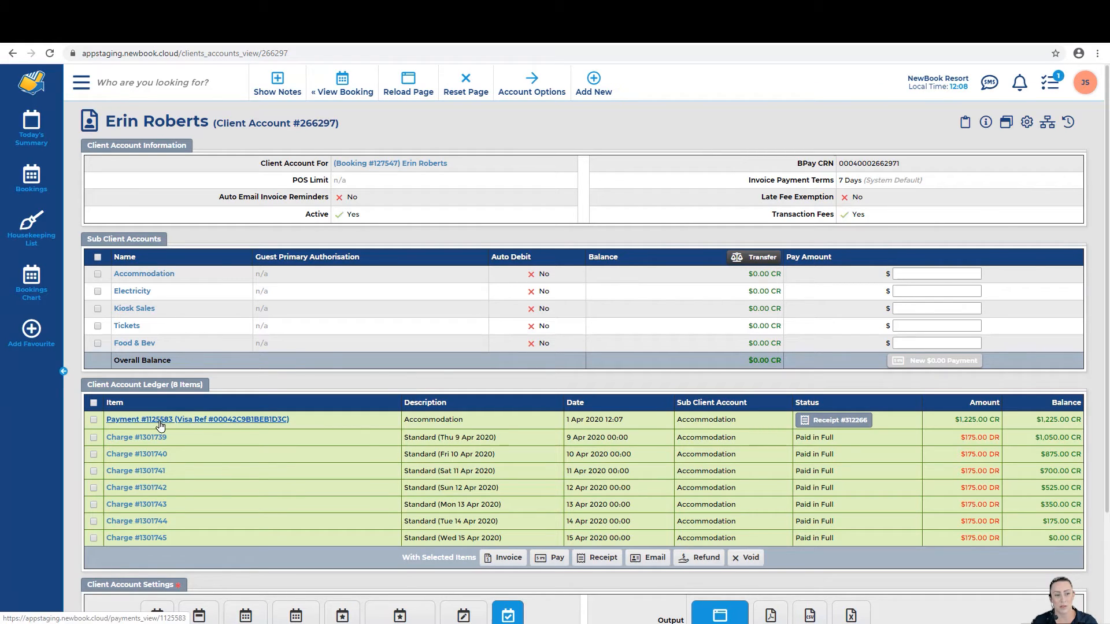
click(218, 420)
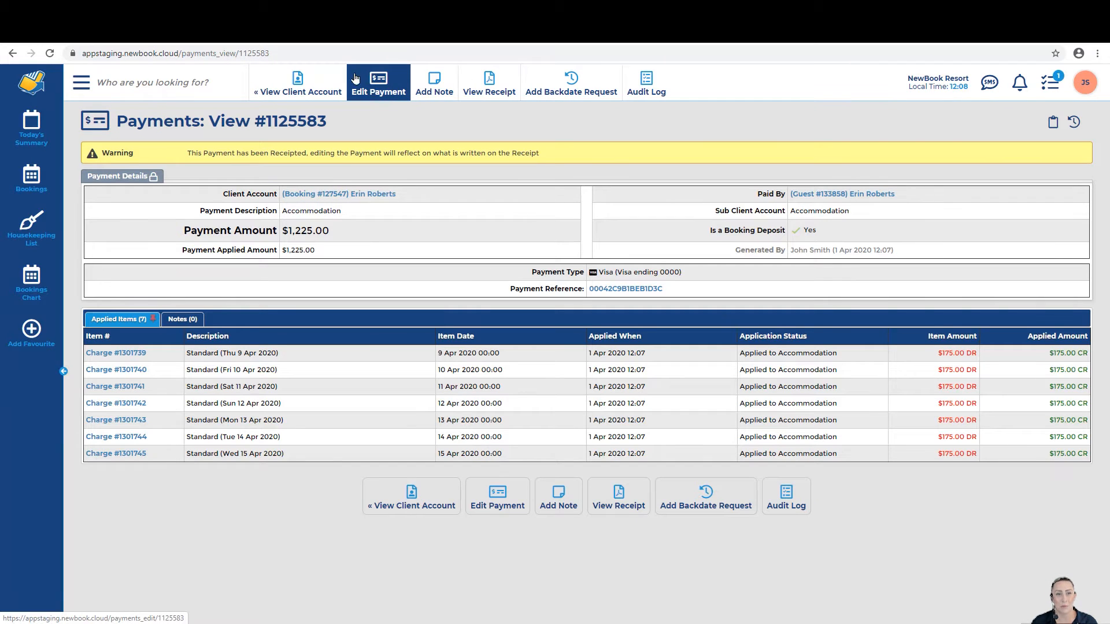
Step: Edit payment #1125583 to cover only Thu 9 Apr, unticking the Fri 10–Wed 15 Apr nights, and save
click(381, 87)
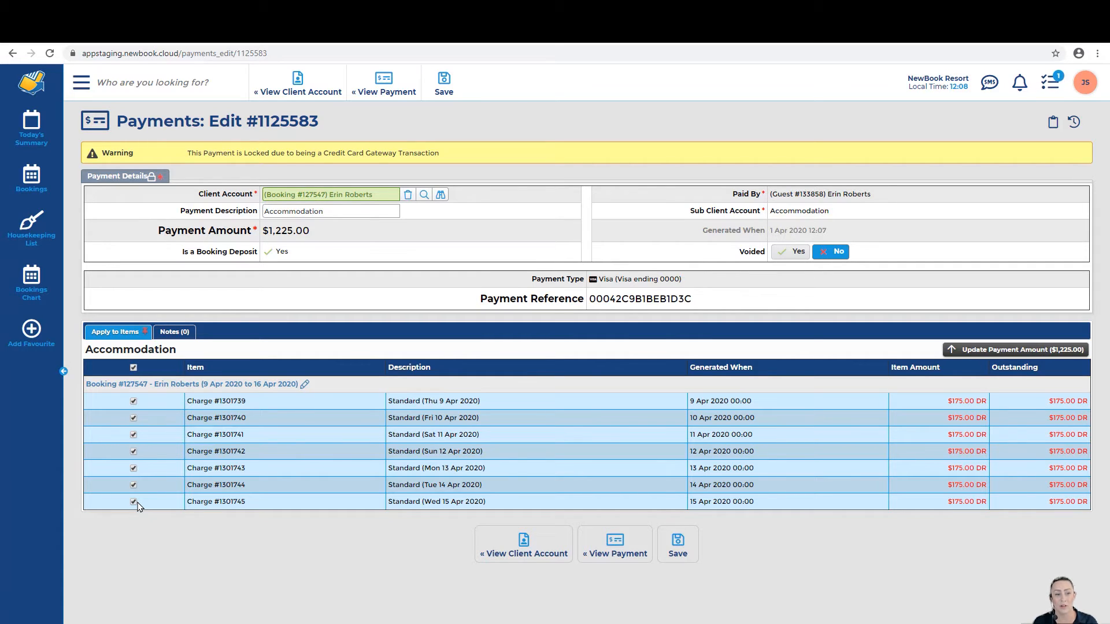
click(134, 417)
click(134, 434)
click(133, 450)
click(134, 468)
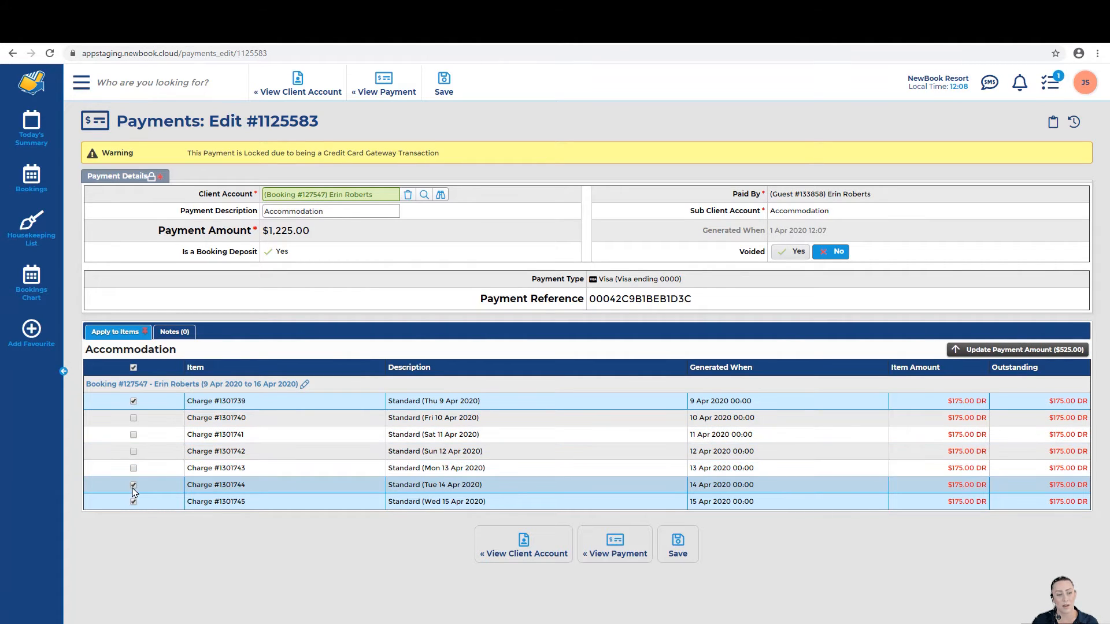
click(134, 484)
click(134, 502)
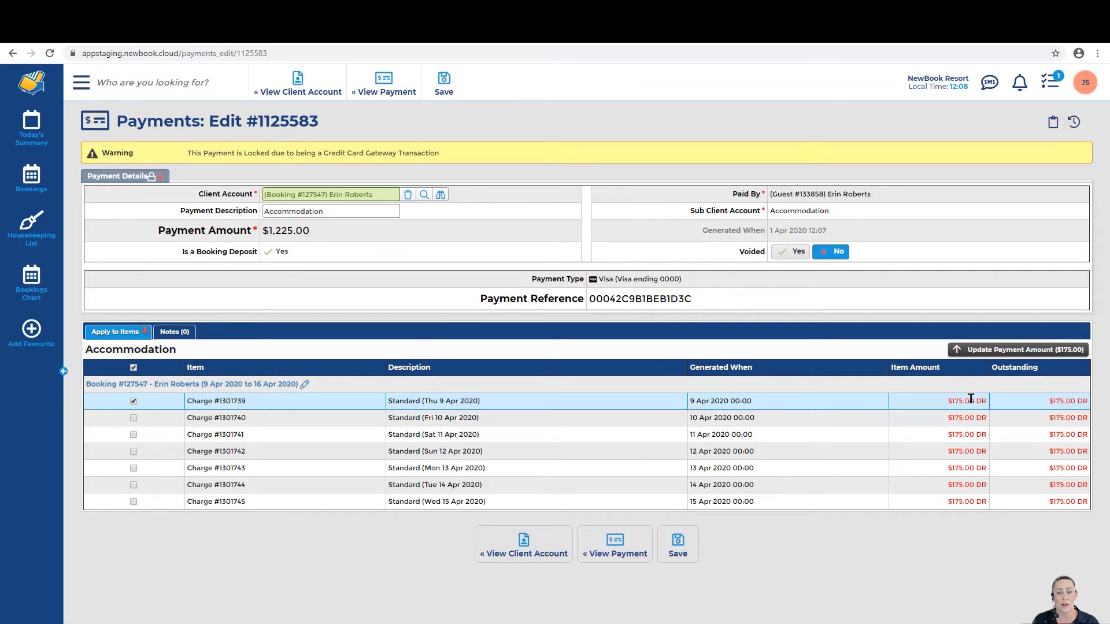
click(677, 546)
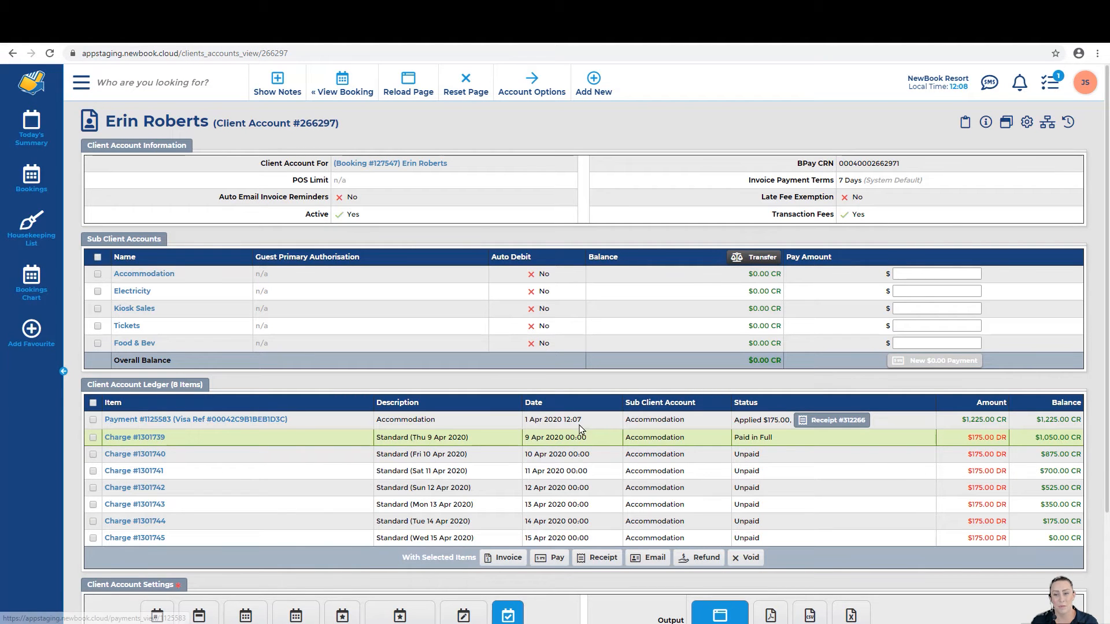
Step: Select only the $1,225.00 payment #1125583 in the ledger and begin its 1050.00 Visa refund
drag(733, 421, 997, 438)
click(789, 422)
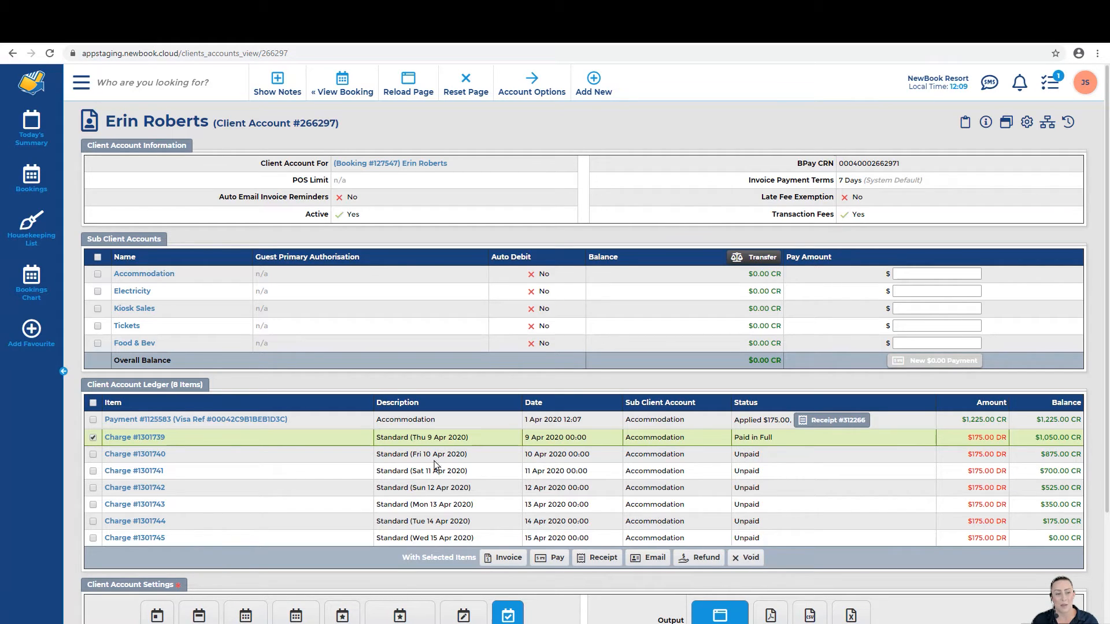
click(93, 437)
click(94, 421)
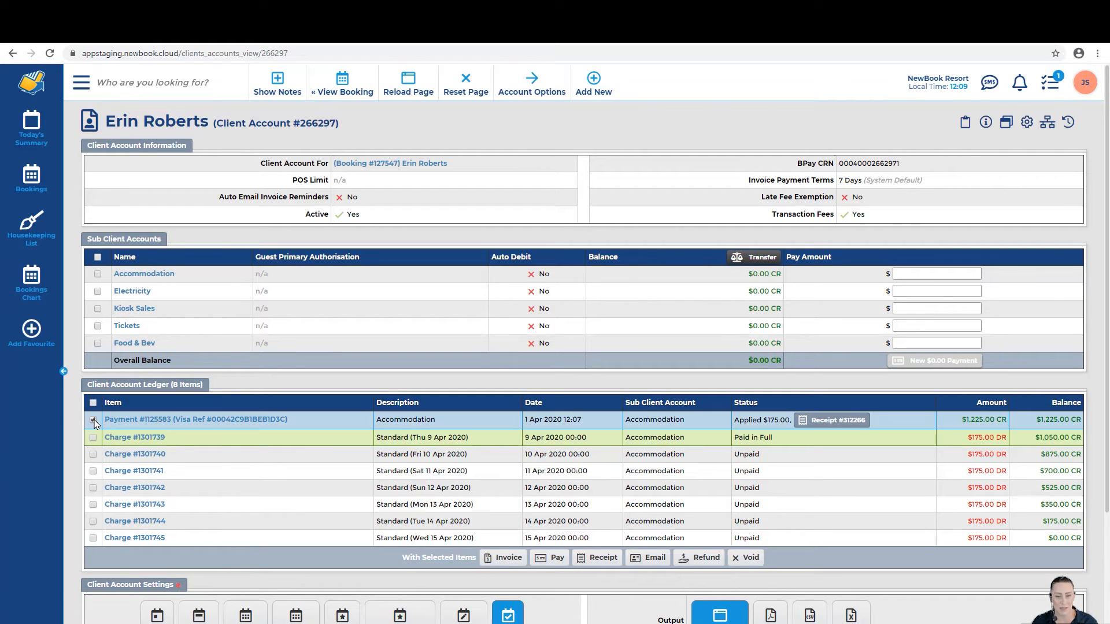
click(715, 559)
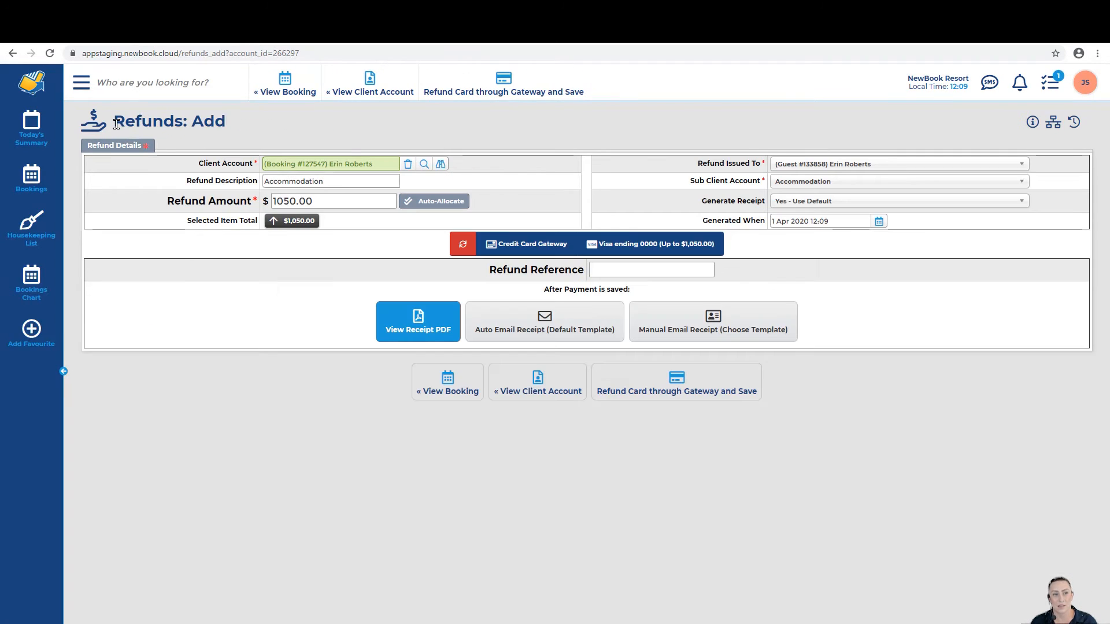
Step: Refund $1,050.00 to the Visa card through the gateway and save, producing tax receipt #312267
drag(116, 124, 262, 125)
click(264, 125)
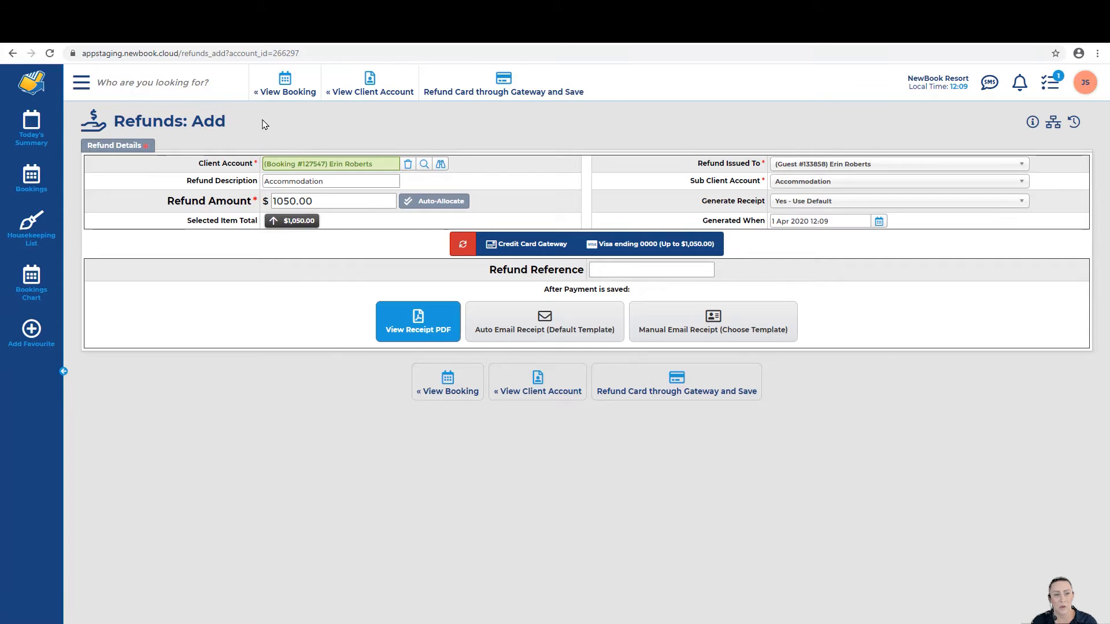
drag(272, 202, 311, 205)
click(311, 204)
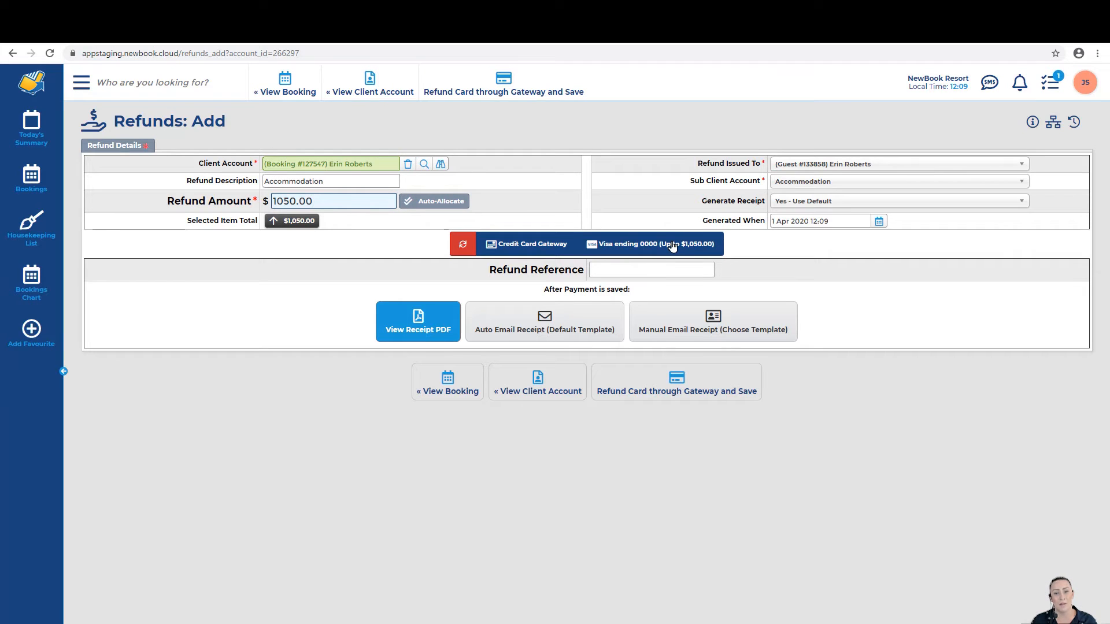
click(725, 386)
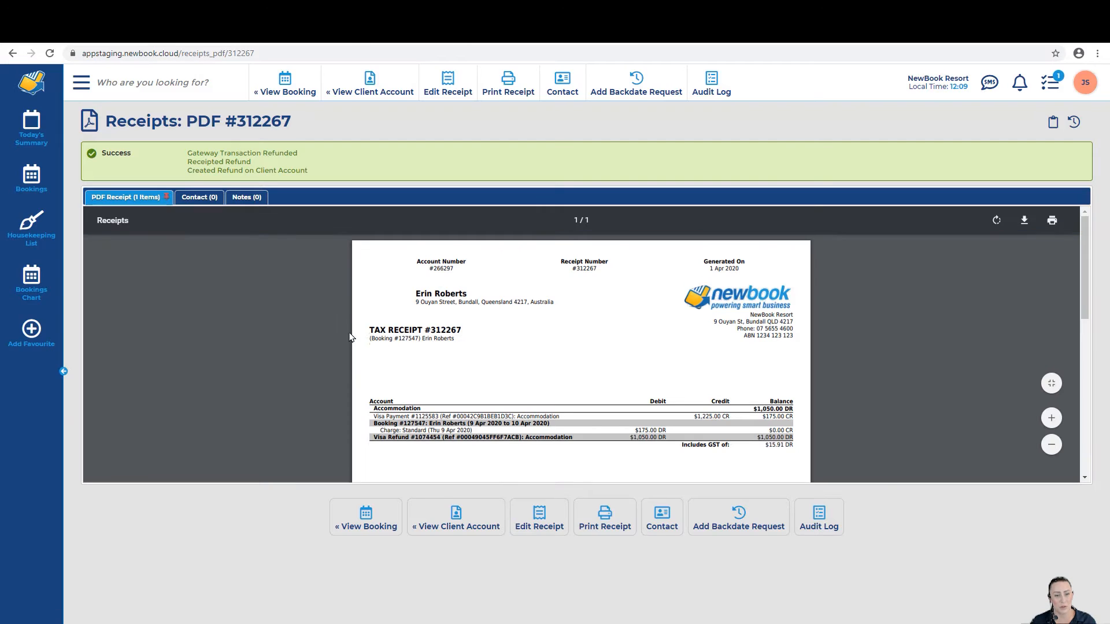
Step: Check the receipt's Visa payment, Thu 9 Apr charge, refund and $1,050.00 DR lines, then return to the booking
drag(371, 417, 552, 415)
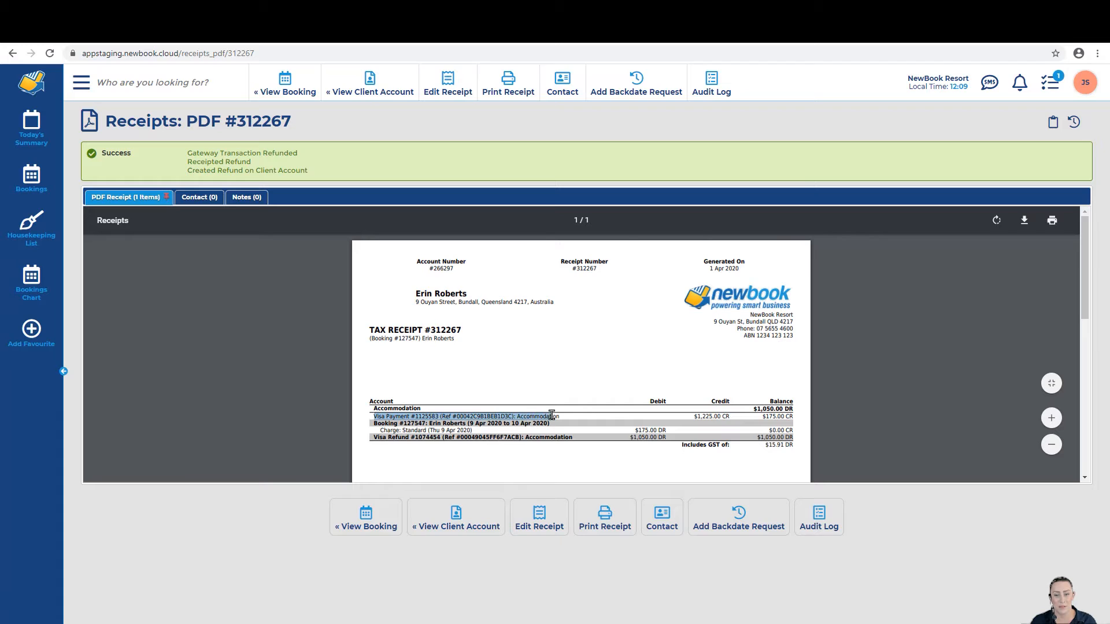
click(692, 421)
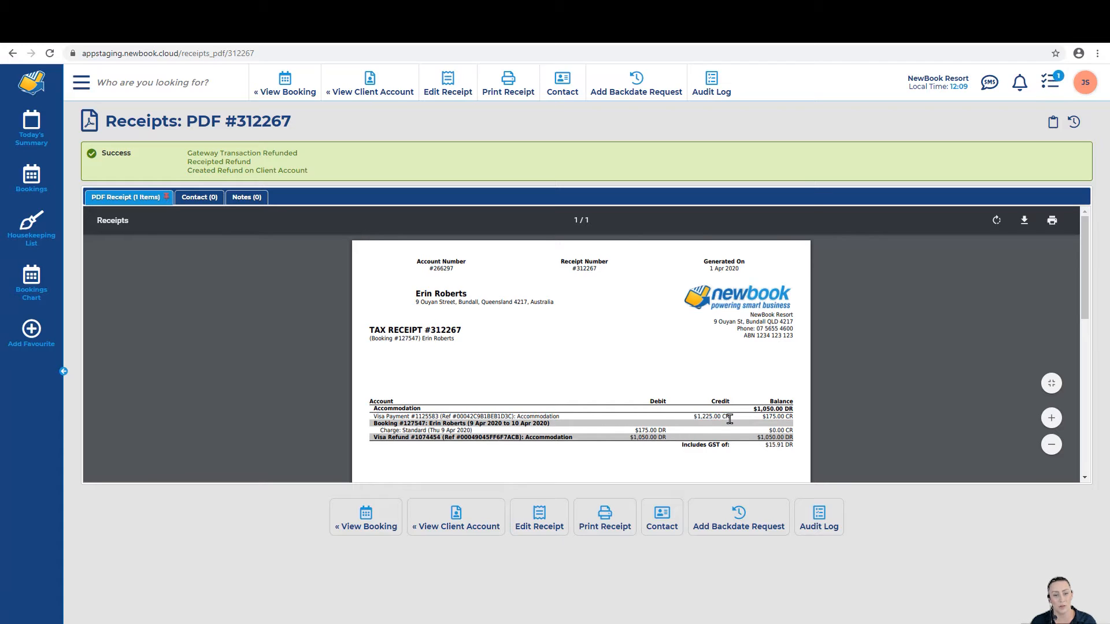
drag(376, 428, 668, 428)
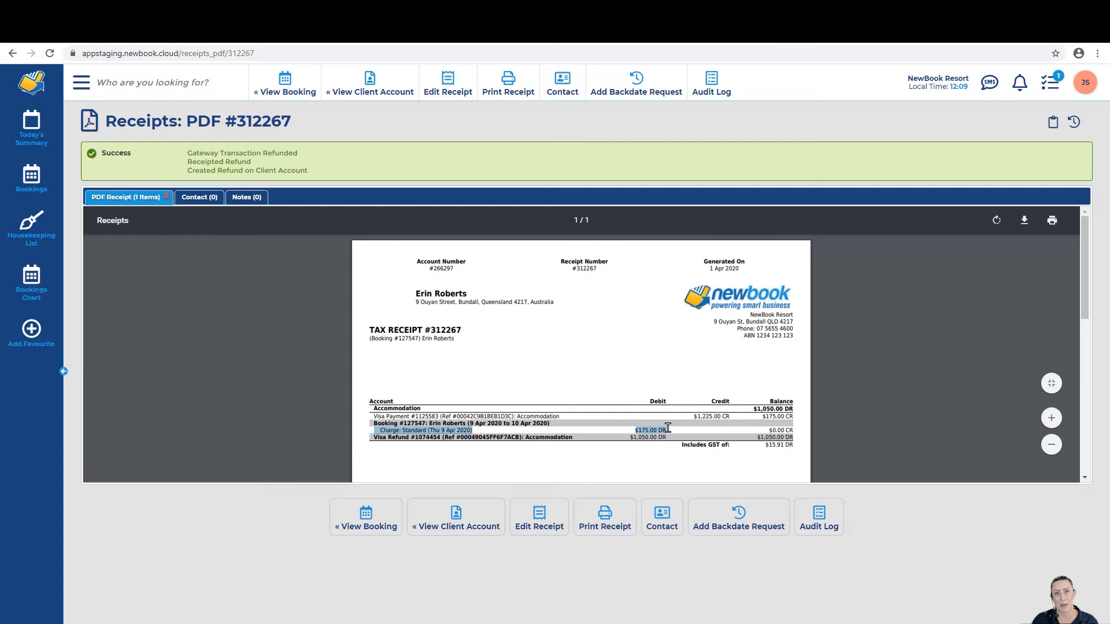
drag(369, 439, 666, 445)
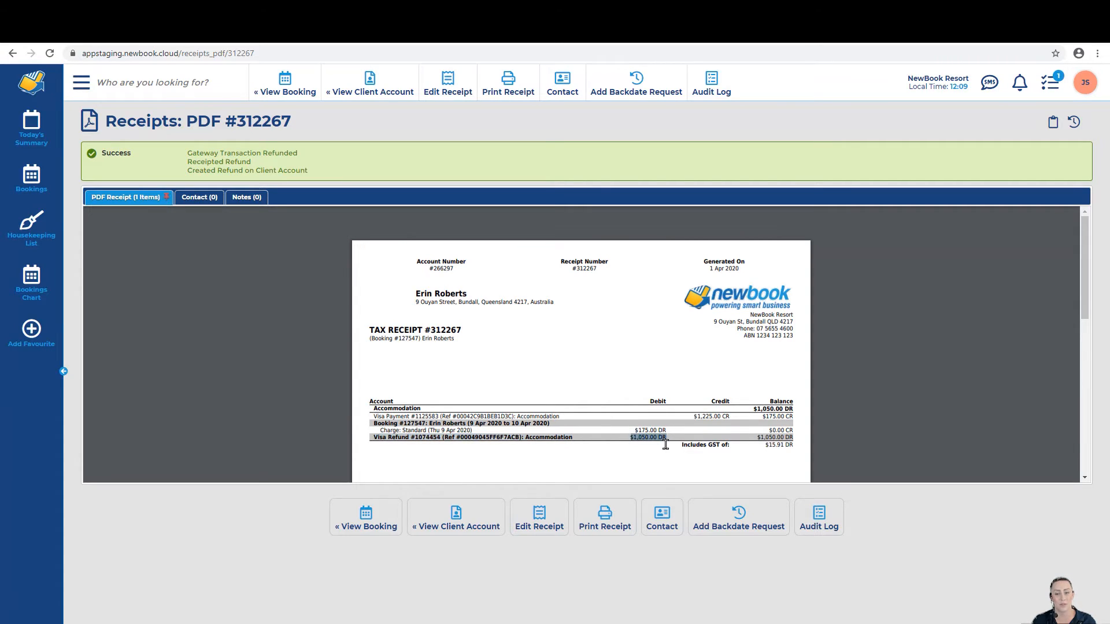
drag(756, 438, 786, 438)
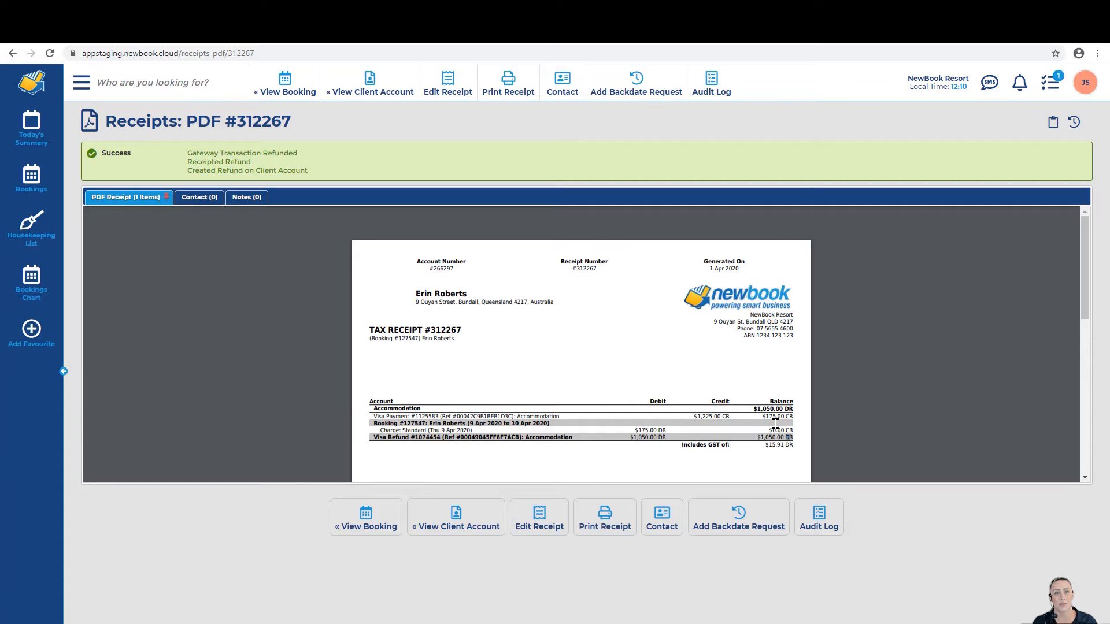
click(313, 94)
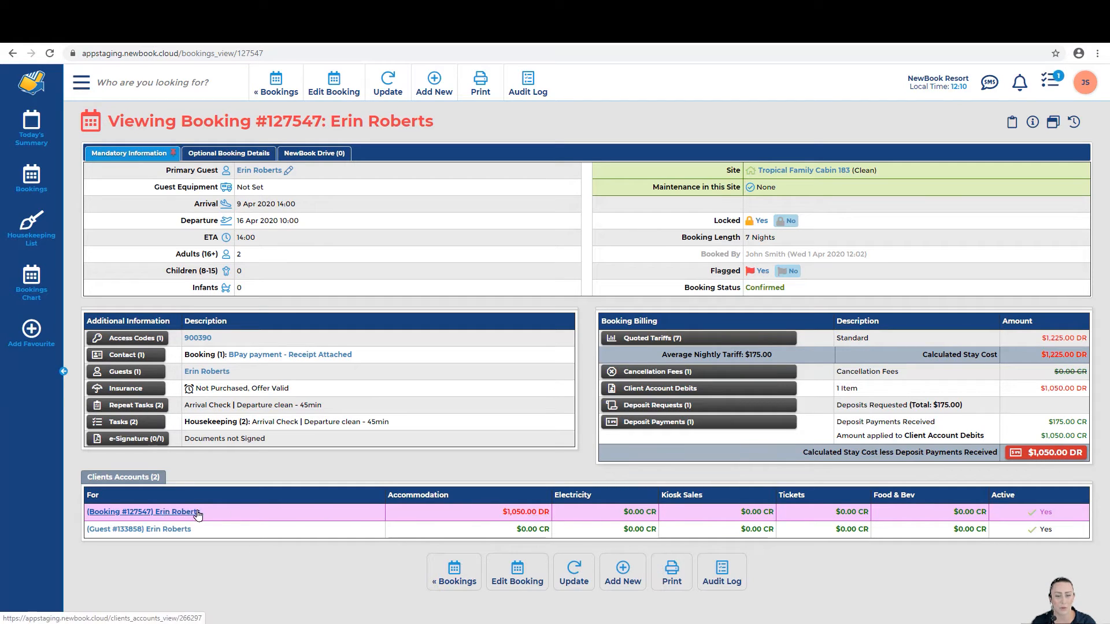
Step: Open the cabin's client ledger and review the $1,225.00 payment, Thu 9 Apr charge and unpaid Fri 10–Mon 13 Apr nights
click(127, 513)
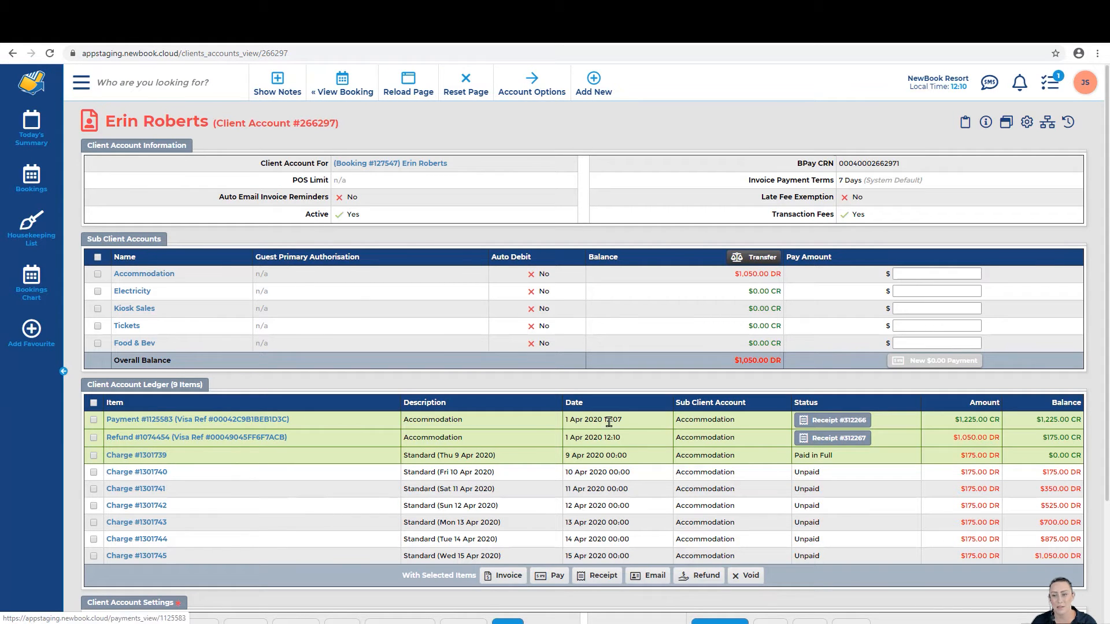
drag(955, 420, 1000, 439)
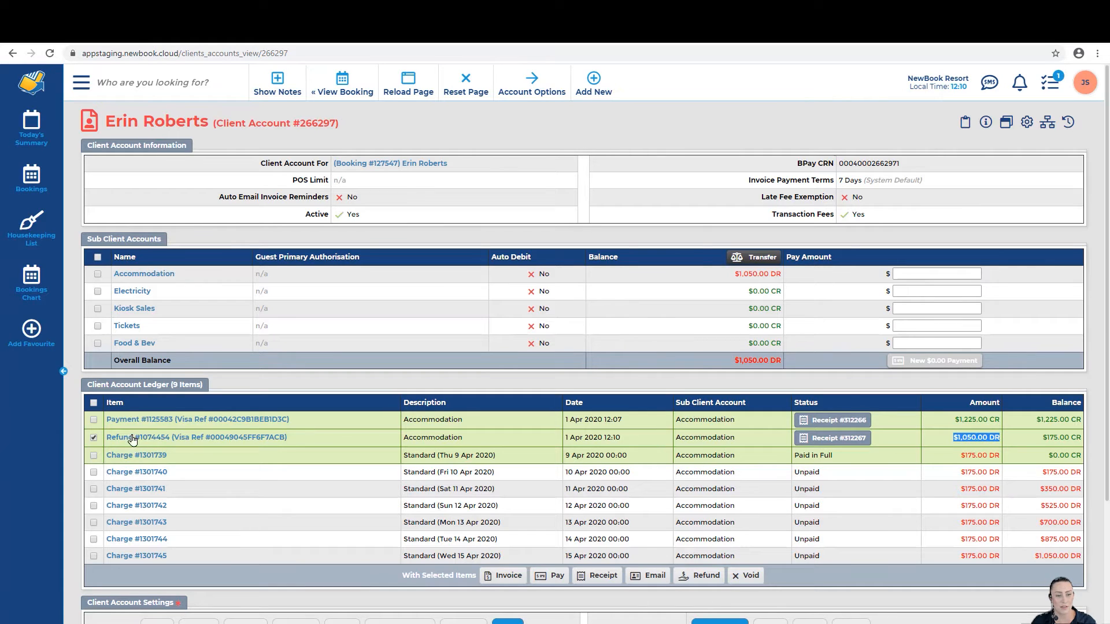
drag(961, 457, 1002, 466)
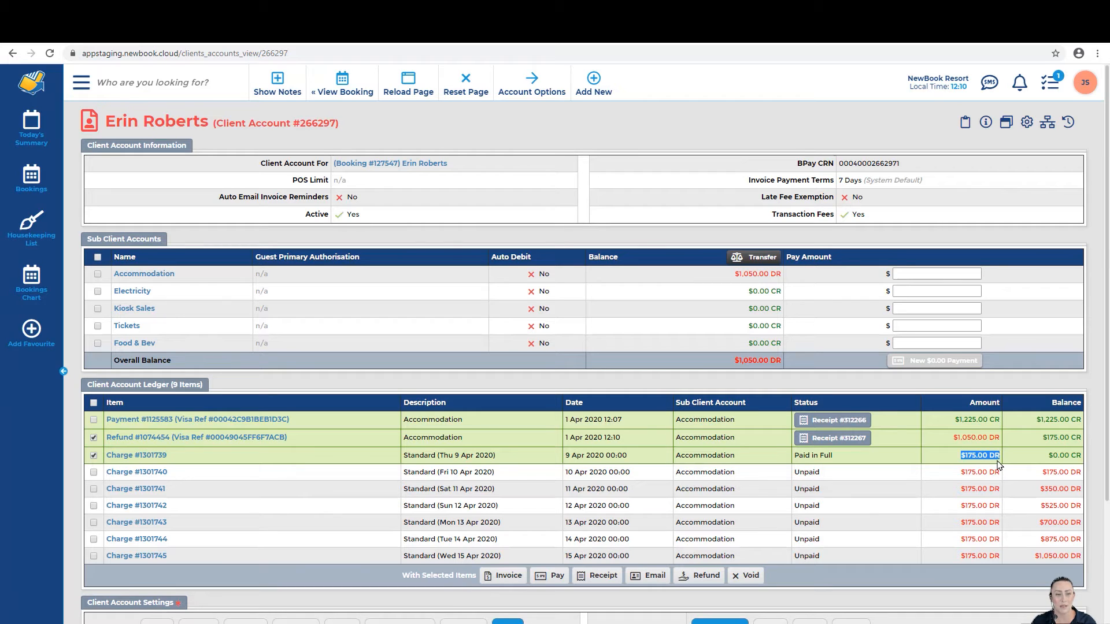
drag(794, 474, 833, 570)
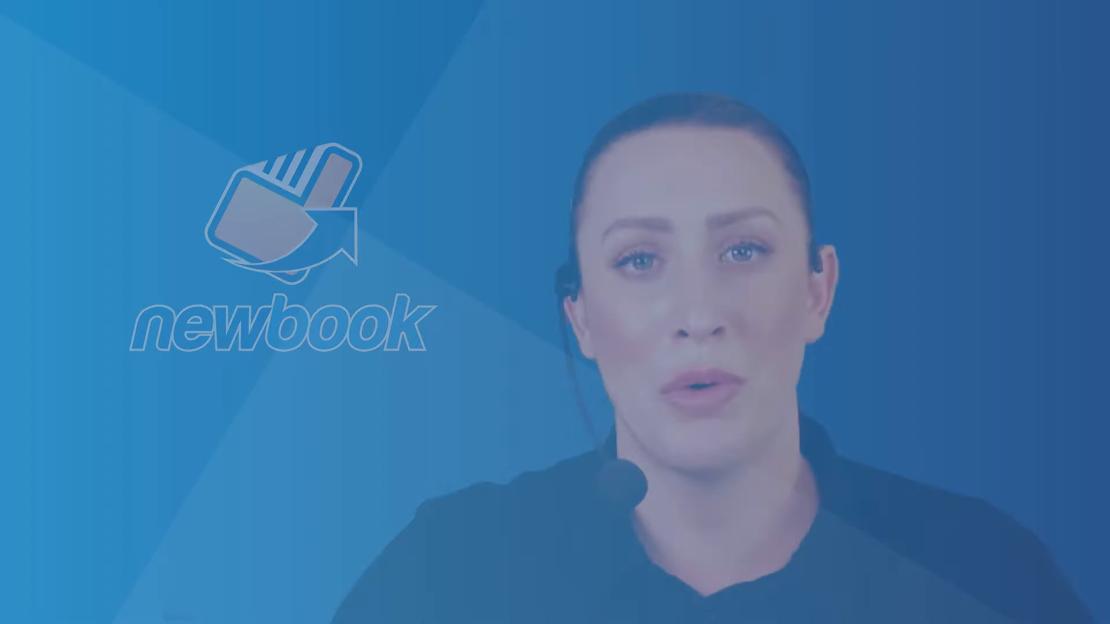
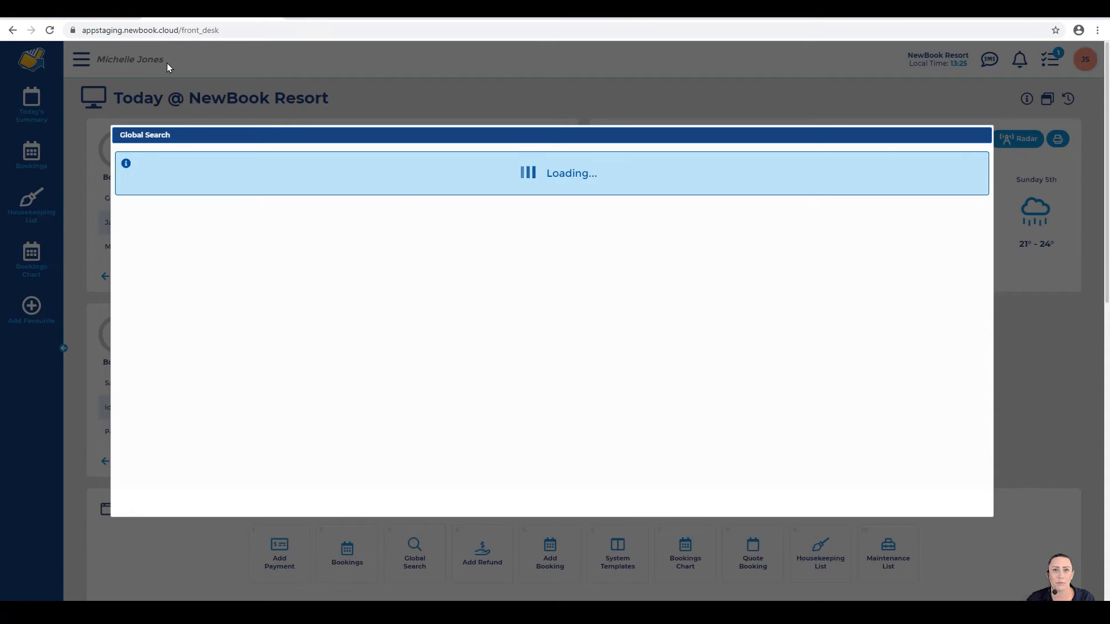
Step: Open the Tropical Family Cabin 072 booking from the guest's Bookings search results
click(267, 183)
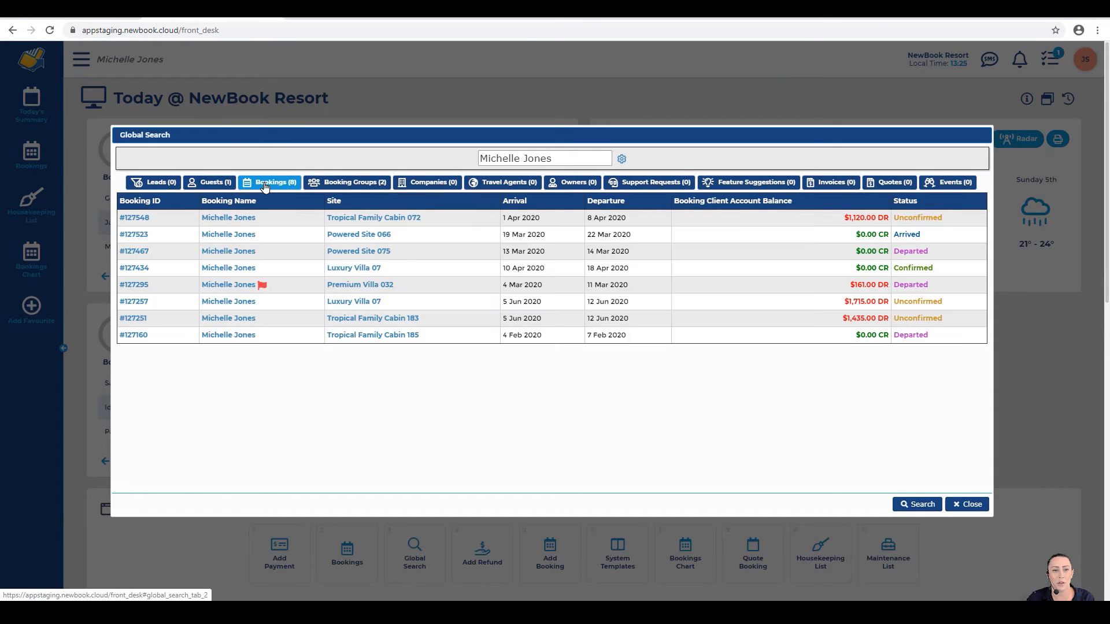
mouse_move(139, 220)
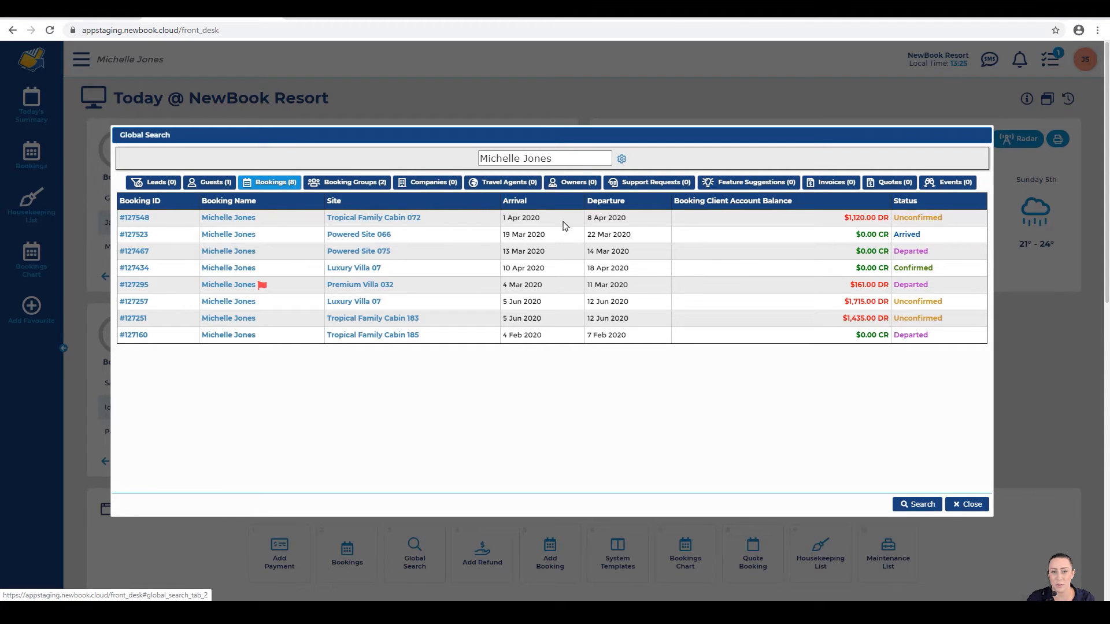
click(134, 218)
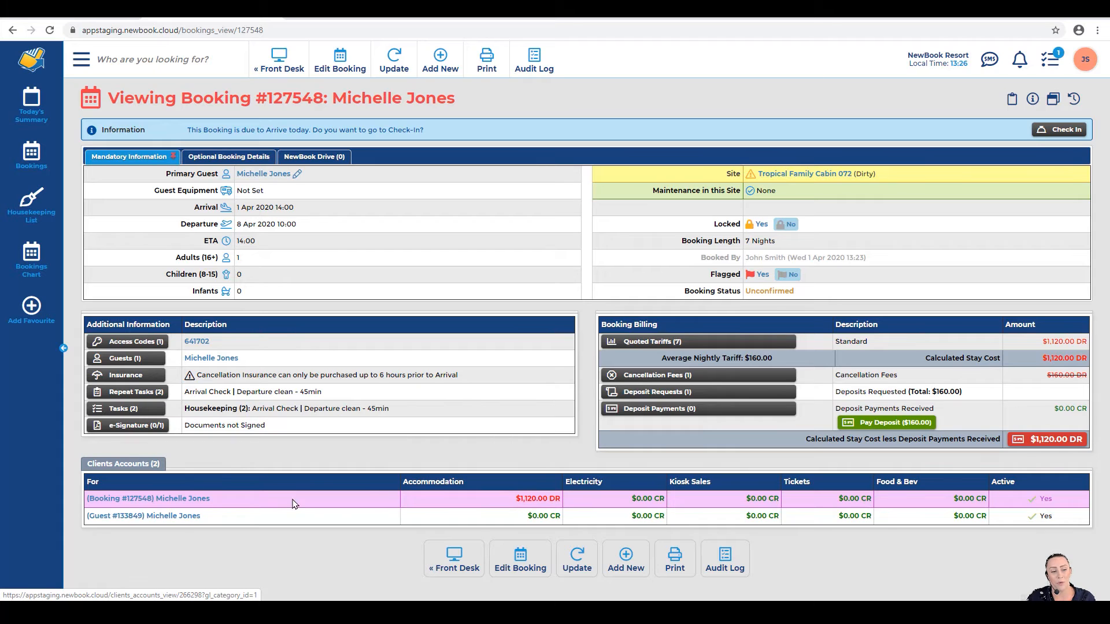
Step: From the client account showing $1,120.00 DR, select all seven charges and start an invoice
click(121, 500)
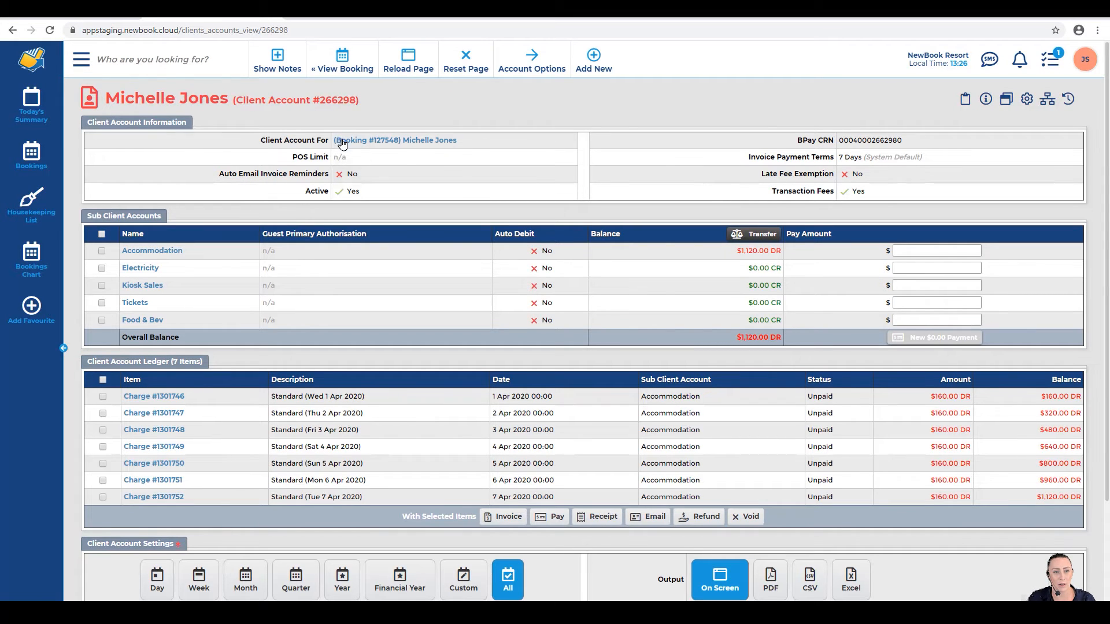
drag(121, 339, 196, 346)
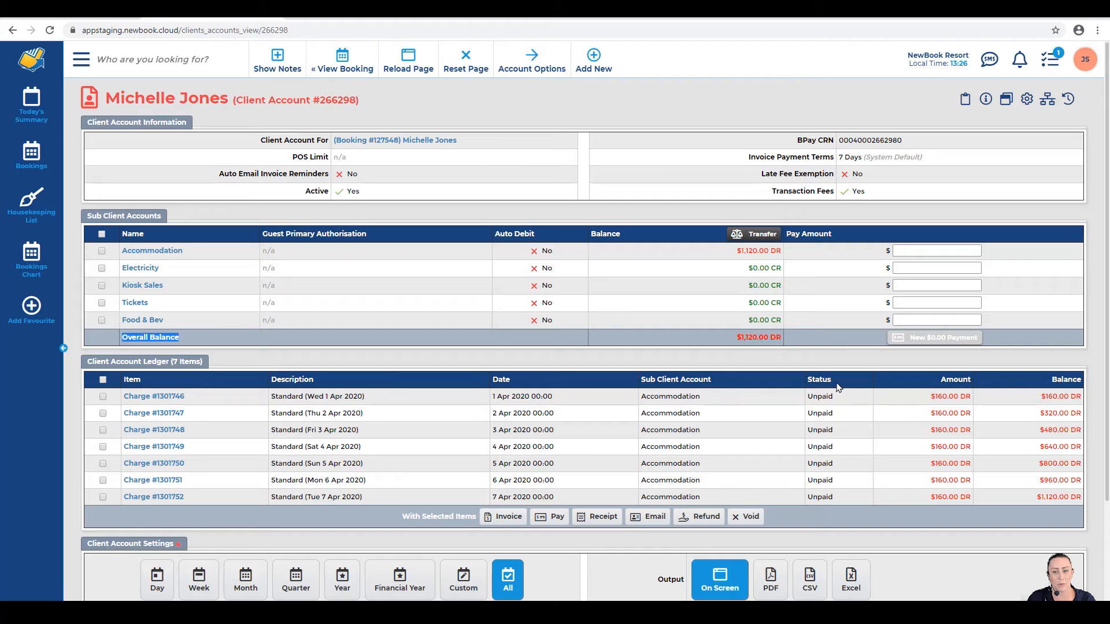
drag(738, 337, 775, 339)
click(775, 340)
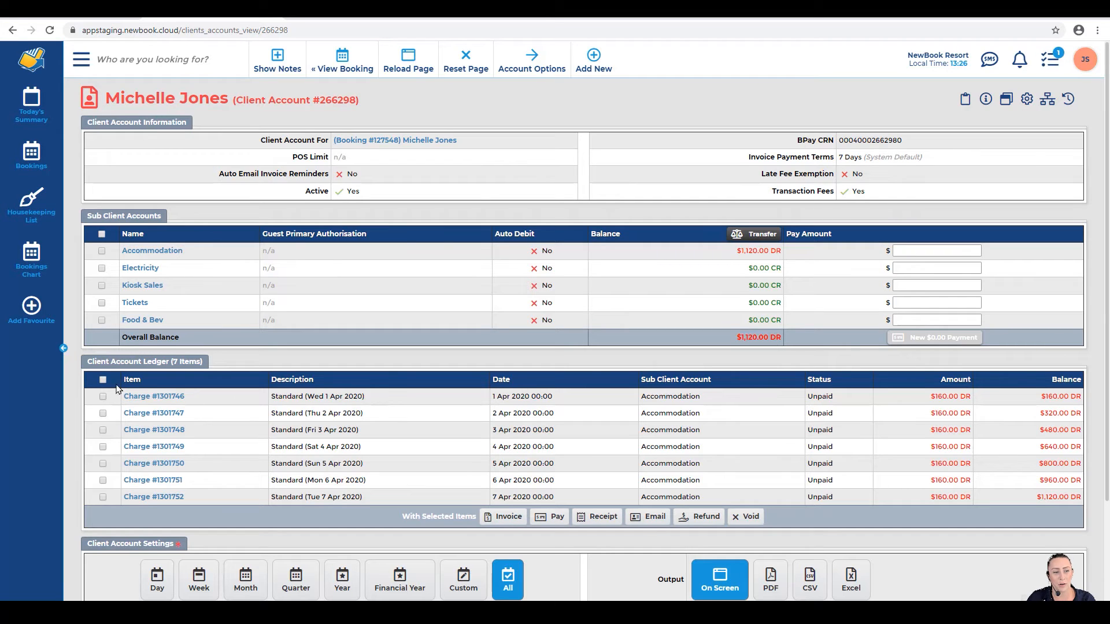
drag(85, 362, 199, 364)
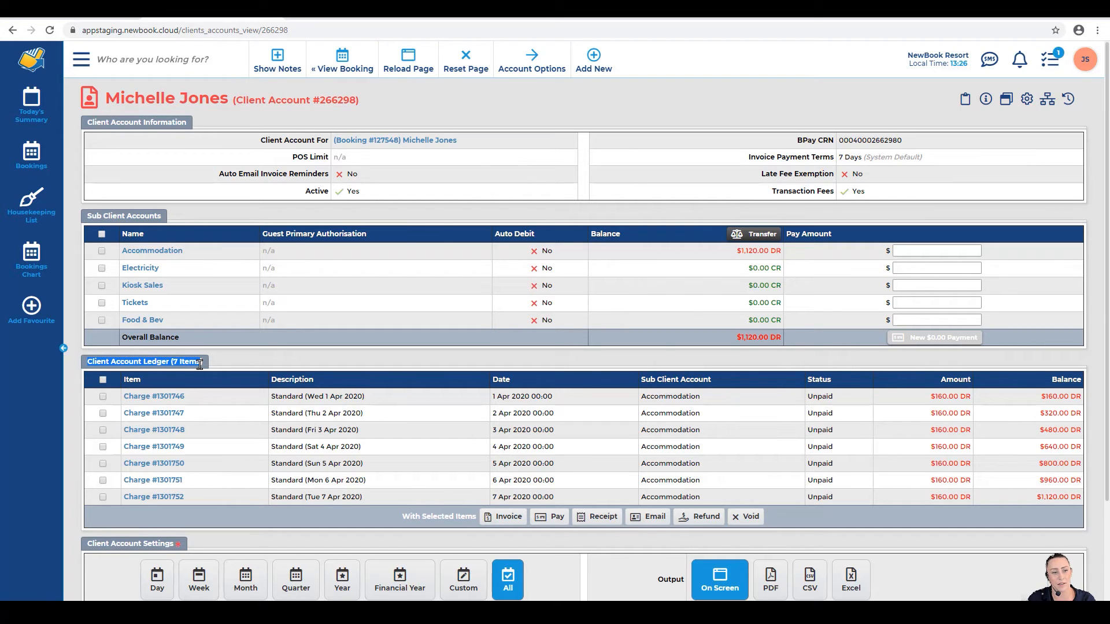
click(199, 364)
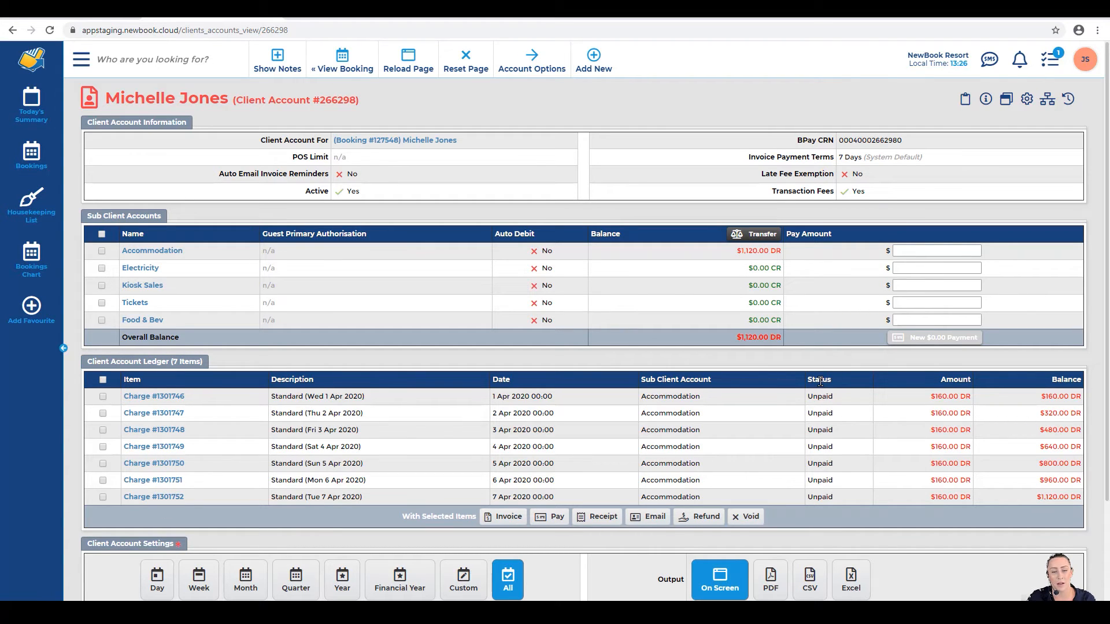
click(103, 381)
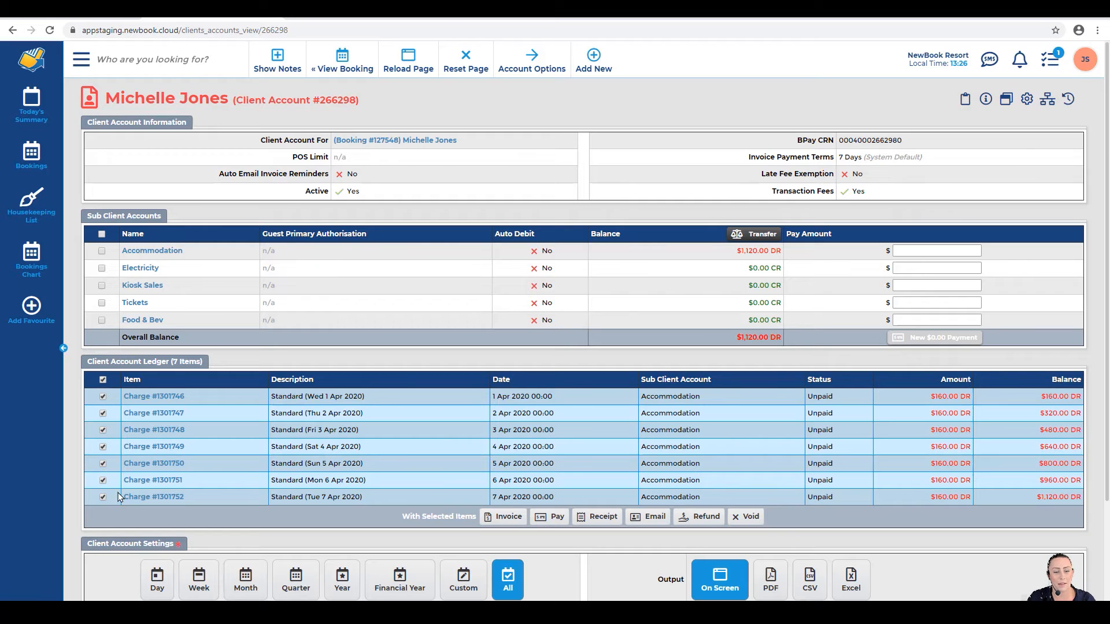
click(507, 519)
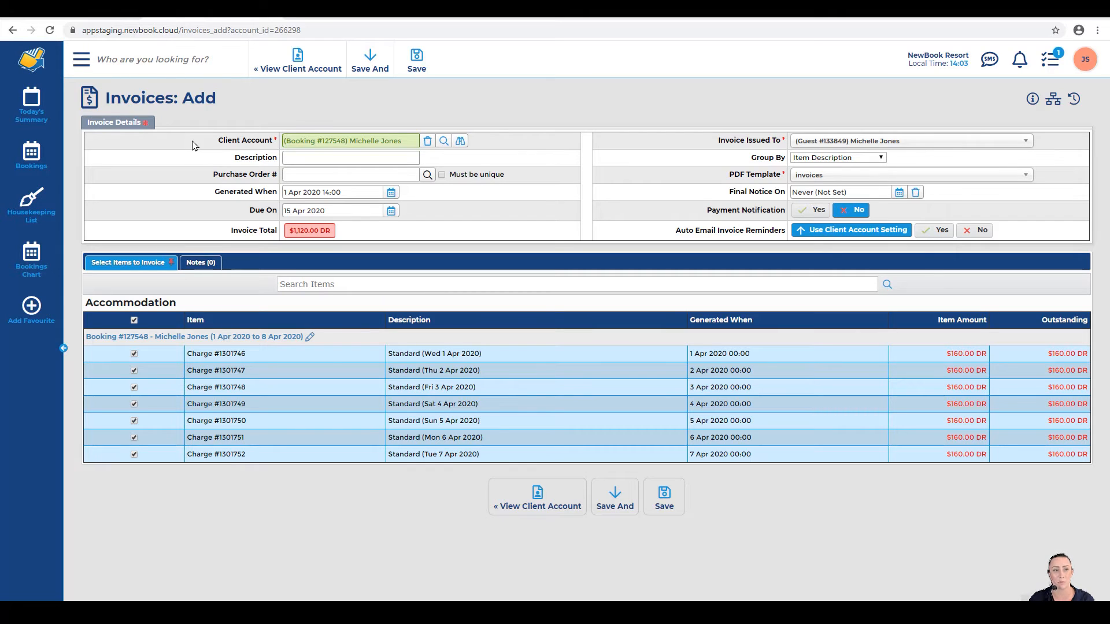
drag(217, 141, 273, 142)
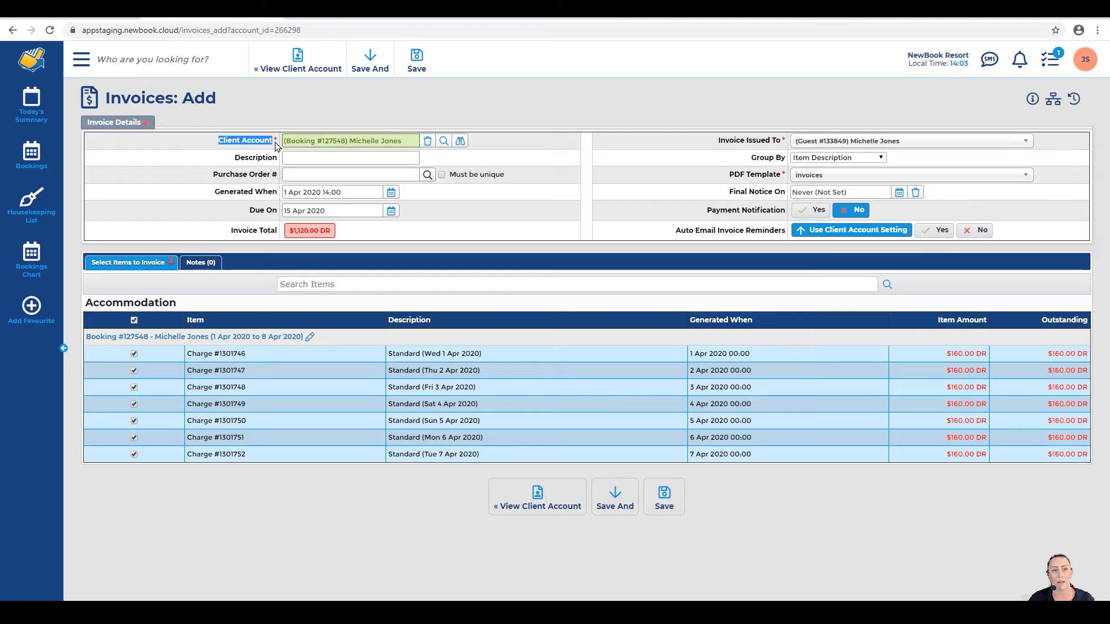
click(273, 142)
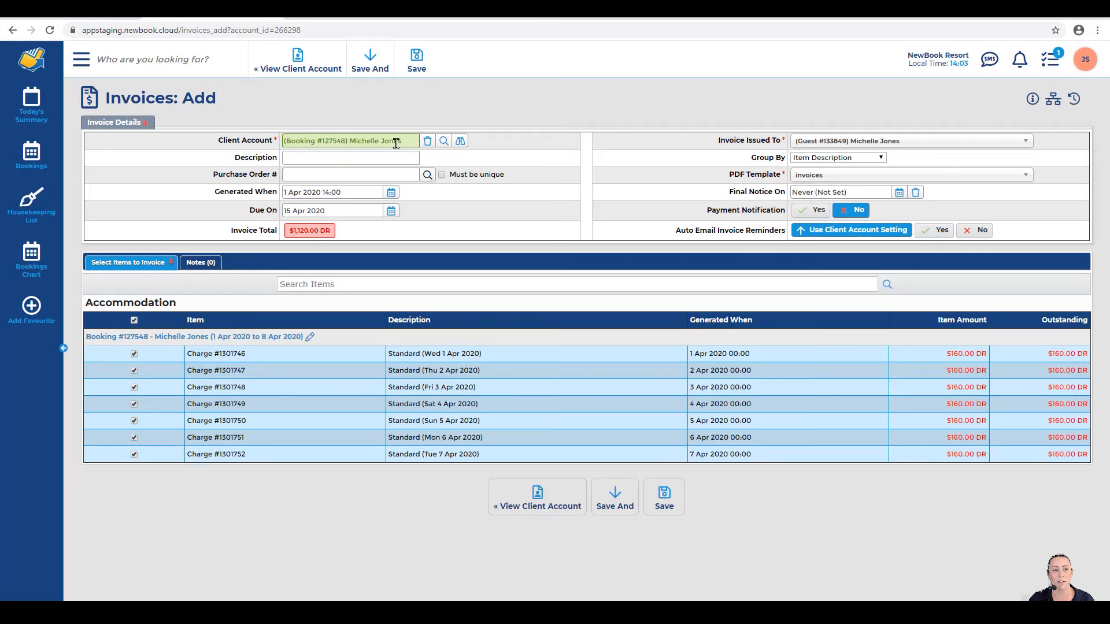
drag(212, 196, 268, 200)
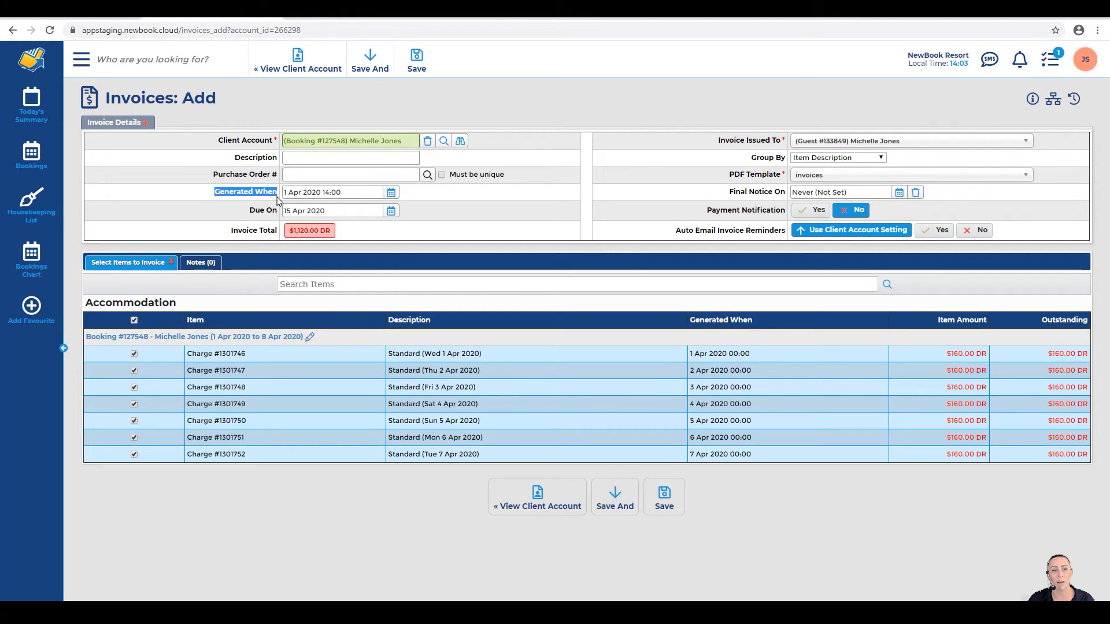
click(274, 198)
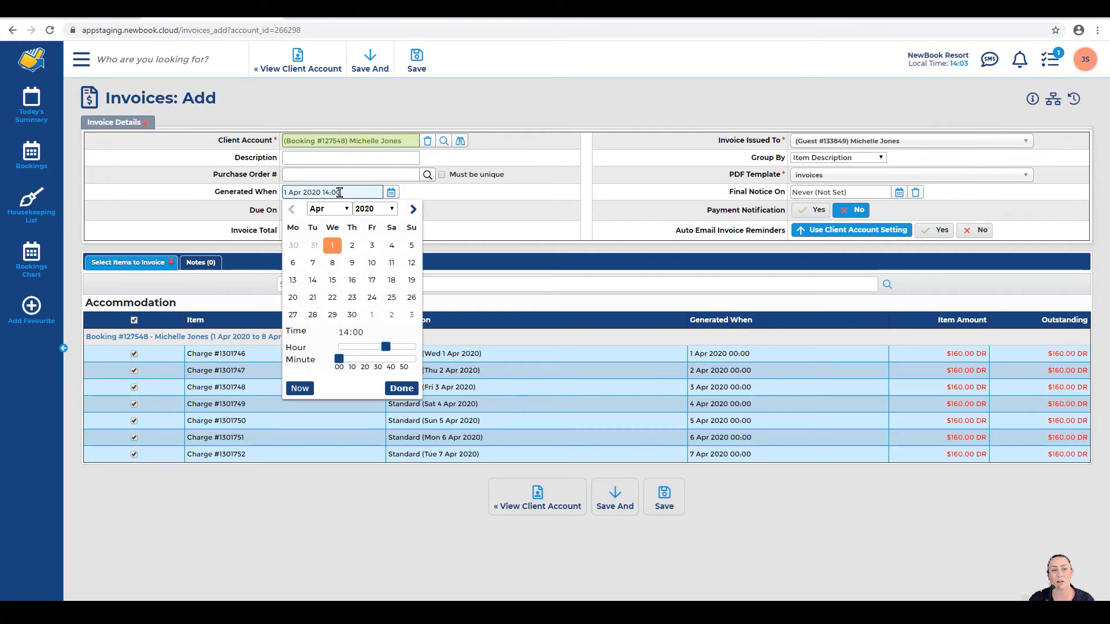
click(391, 193)
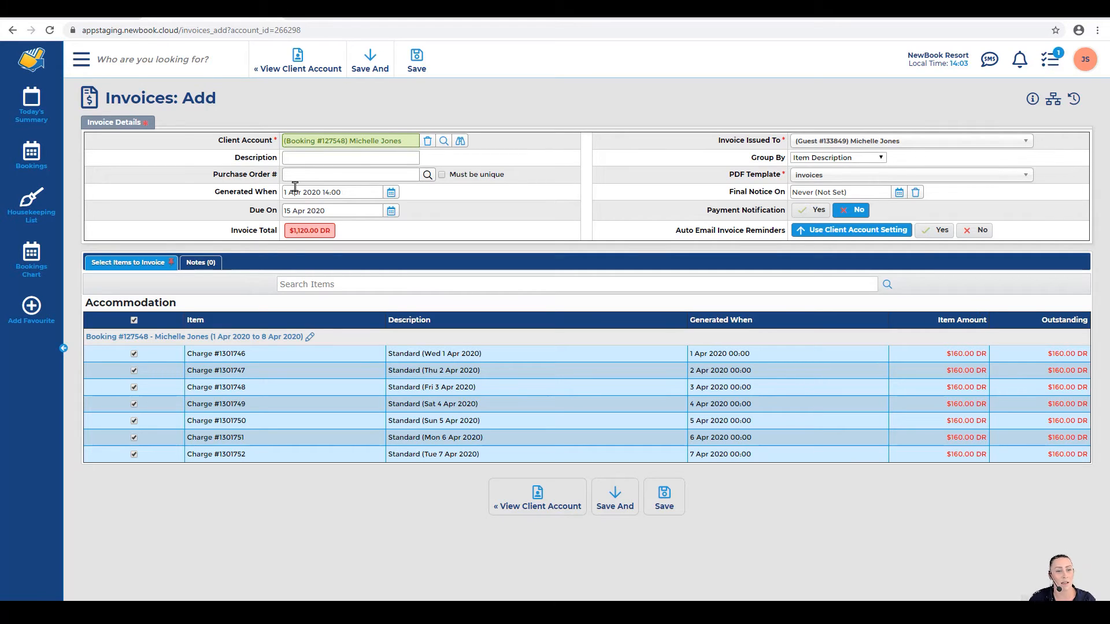
drag(231, 232, 275, 236)
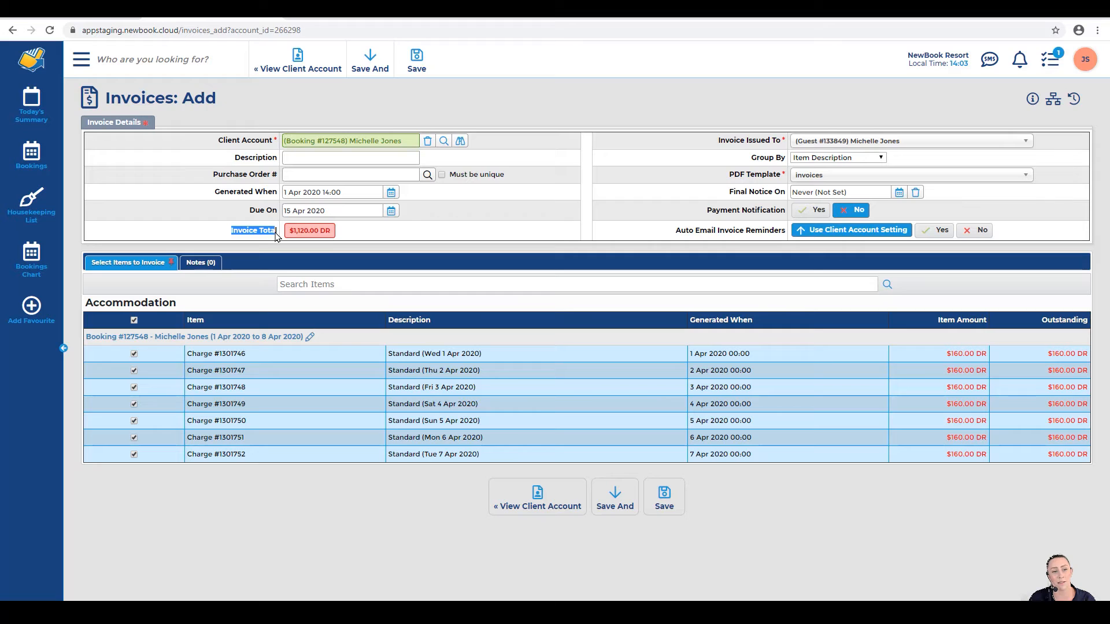
click(275, 236)
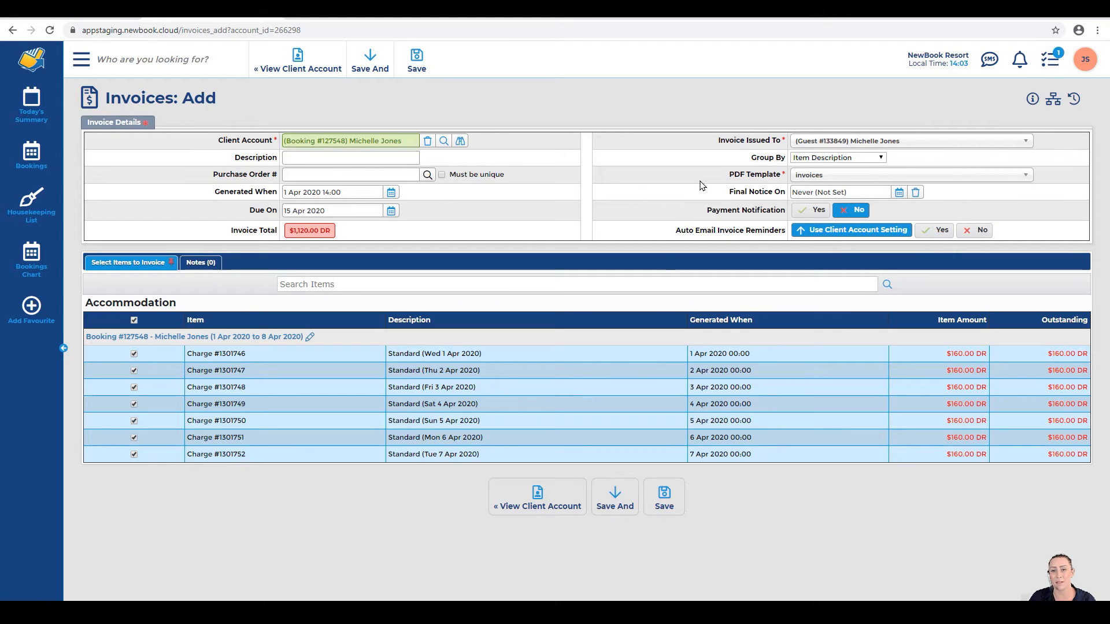
drag(718, 142, 780, 143)
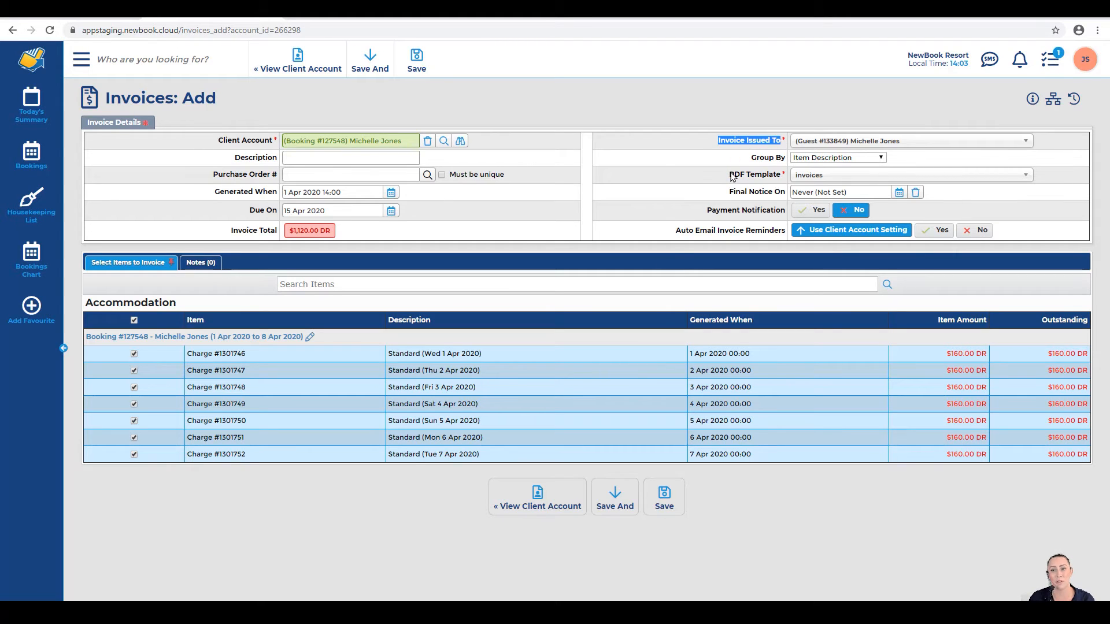
Step: Set generation to 1 Apr 2020 14:13, grouped by Item Description with the invoices PDF template
click(912, 142)
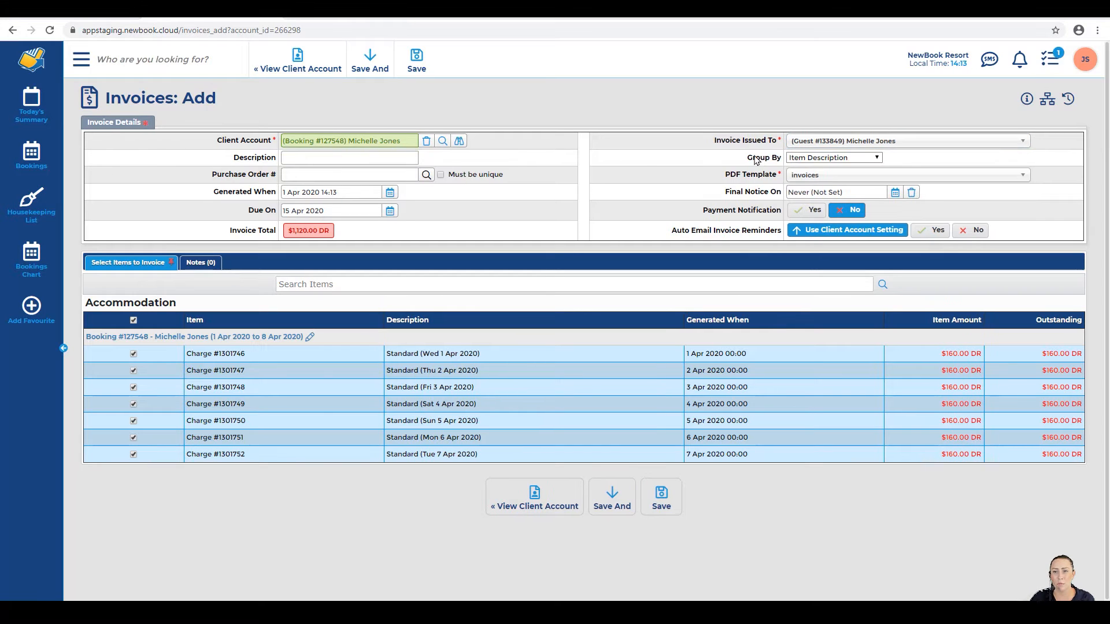
drag(747, 158, 783, 161)
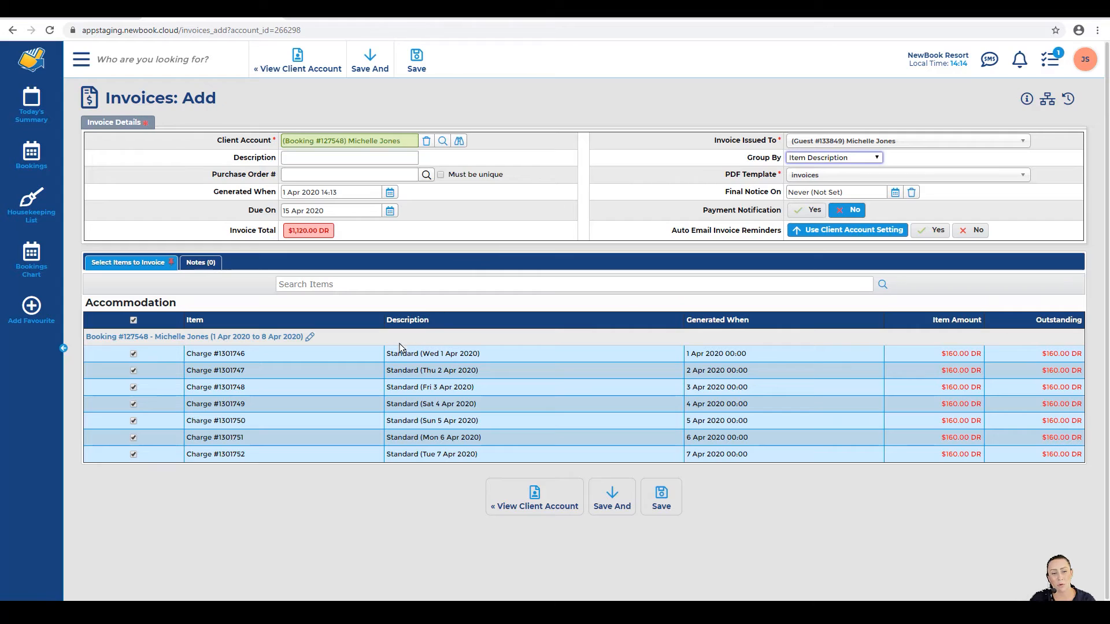
drag(385, 353, 522, 225)
click(522, 224)
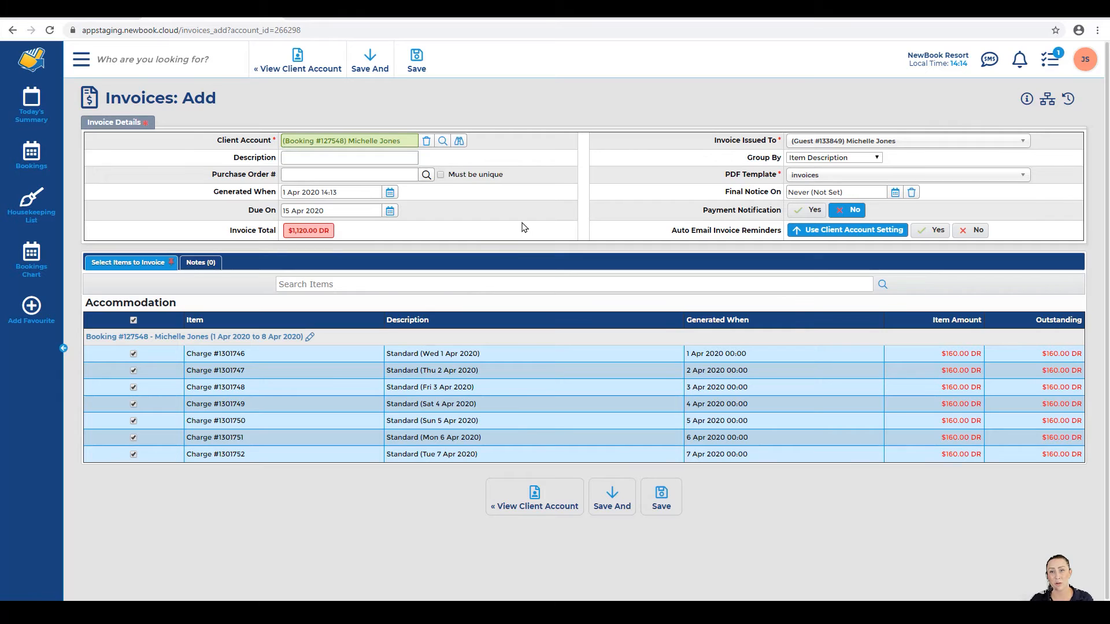
click(817, 163)
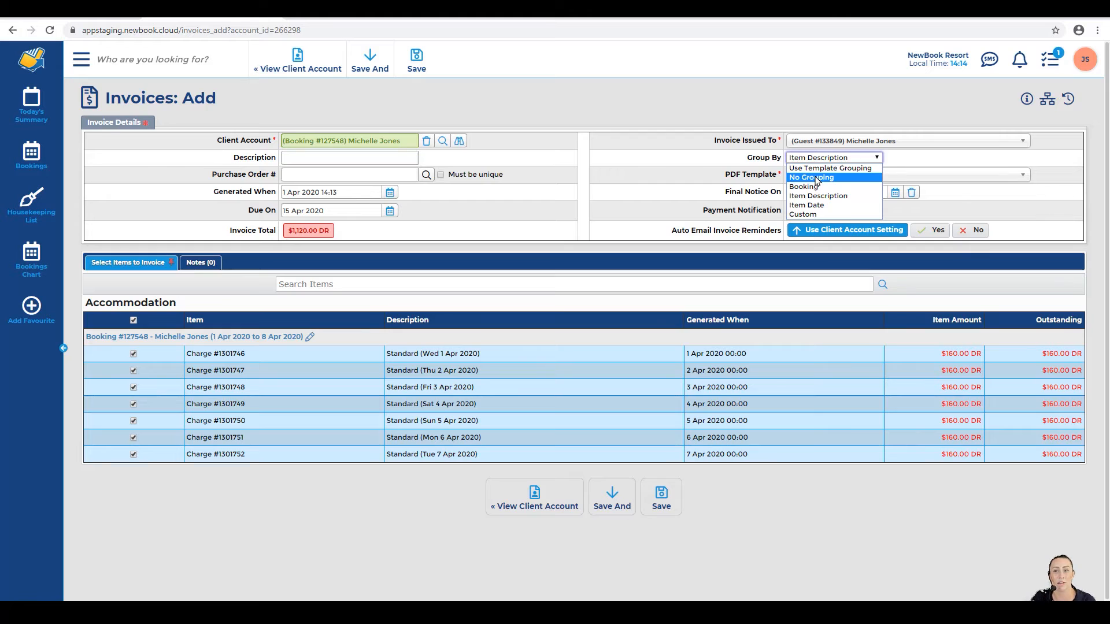
click(722, 179)
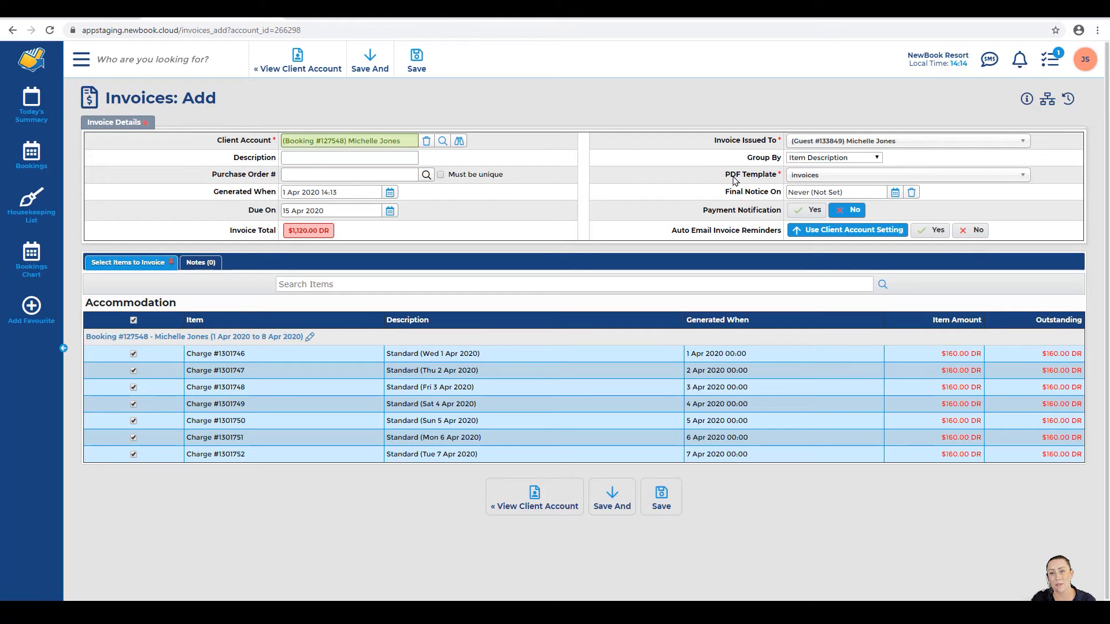
drag(726, 177, 774, 176)
click(774, 176)
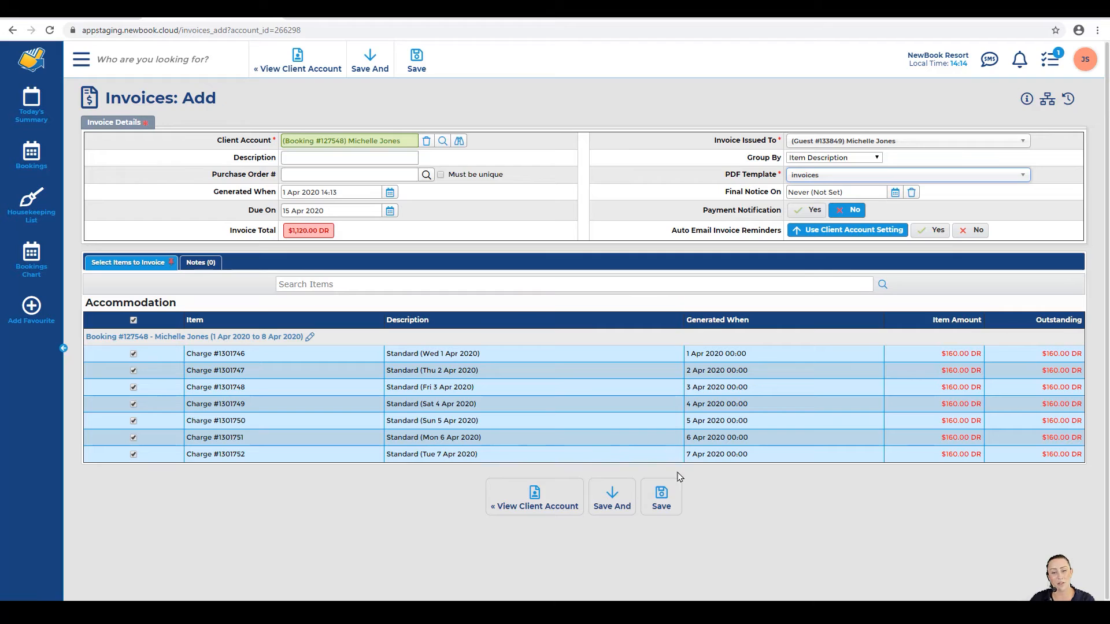
Step: Save Invoice #9177, unpaid and due 15 Apr 2020, and review its 7x Standard $1,120.00 DR line
click(661, 496)
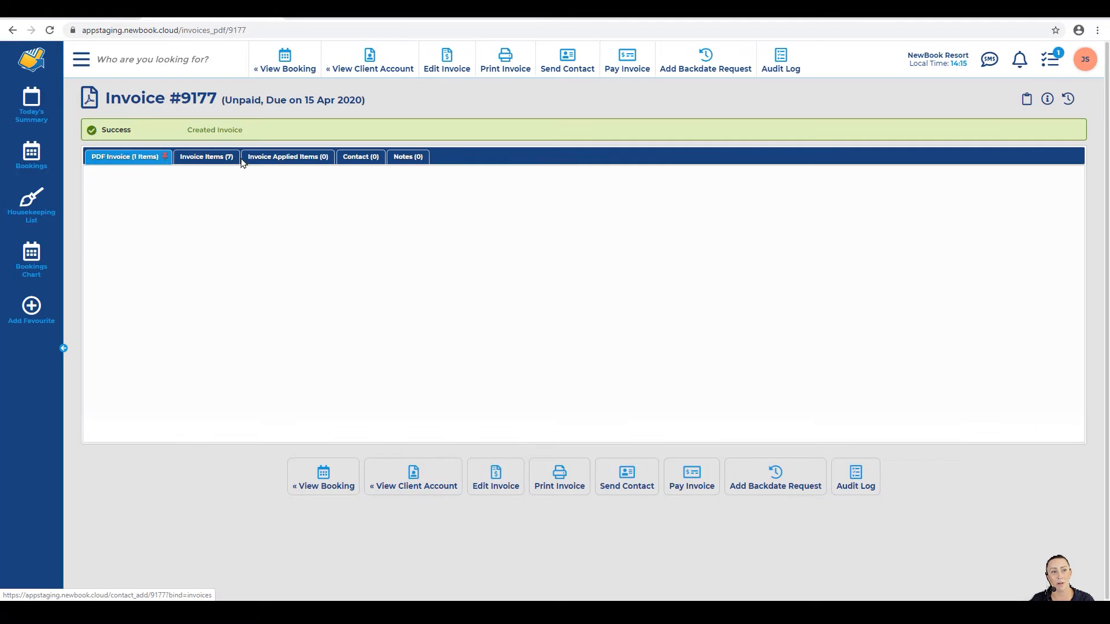
drag(107, 97, 371, 103)
click(215, 99)
click(373, 105)
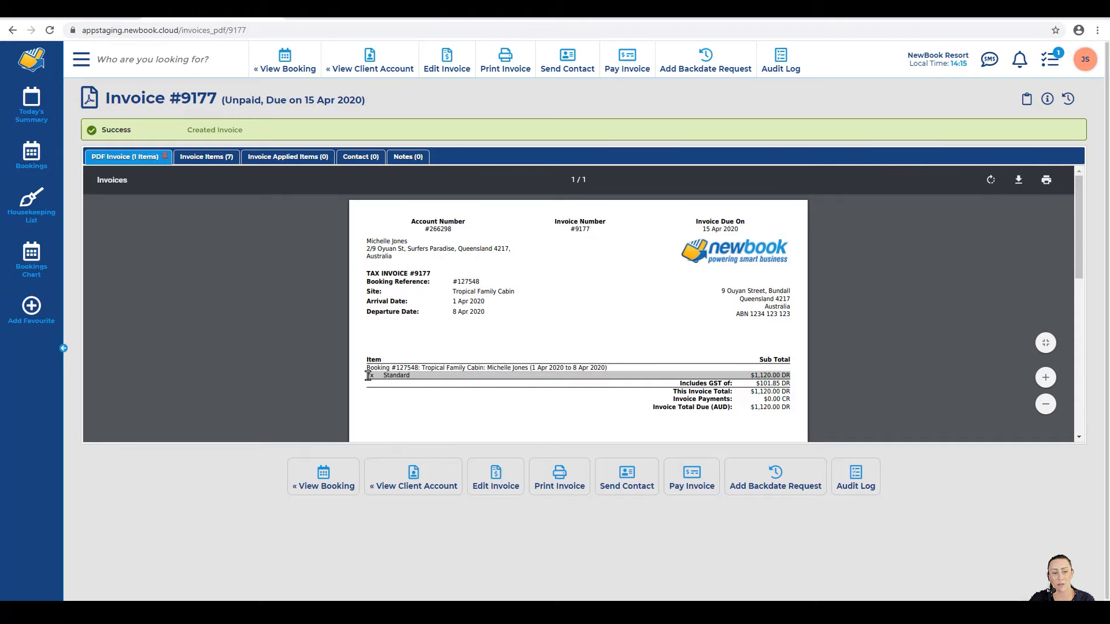
drag(368, 376, 412, 375)
drag(751, 375, 792, 375)
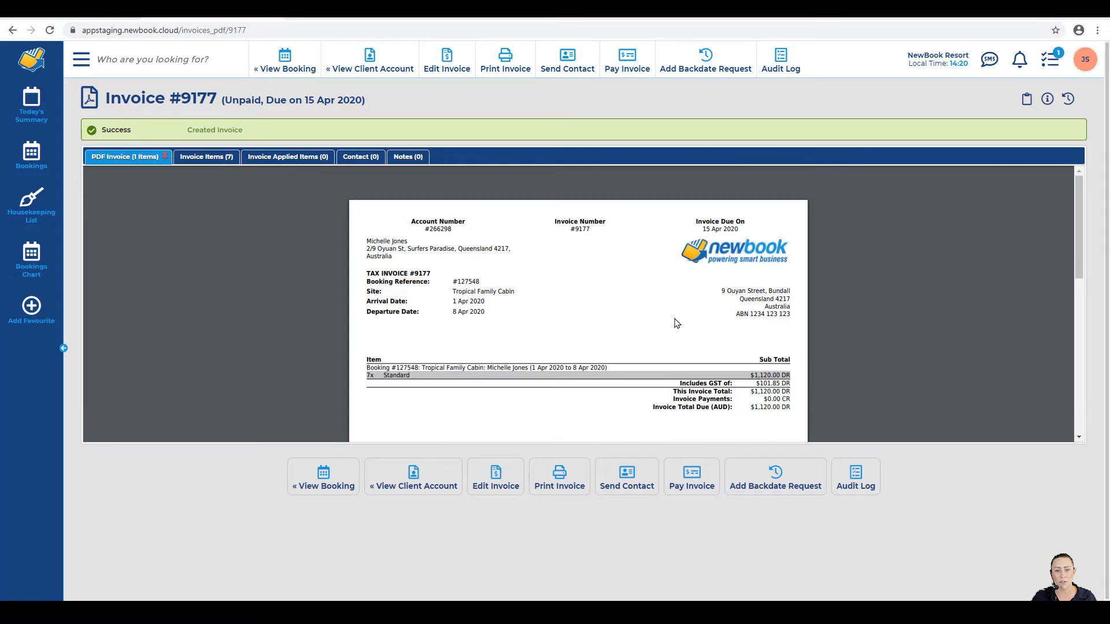
scroll(676, 324, down, 3)
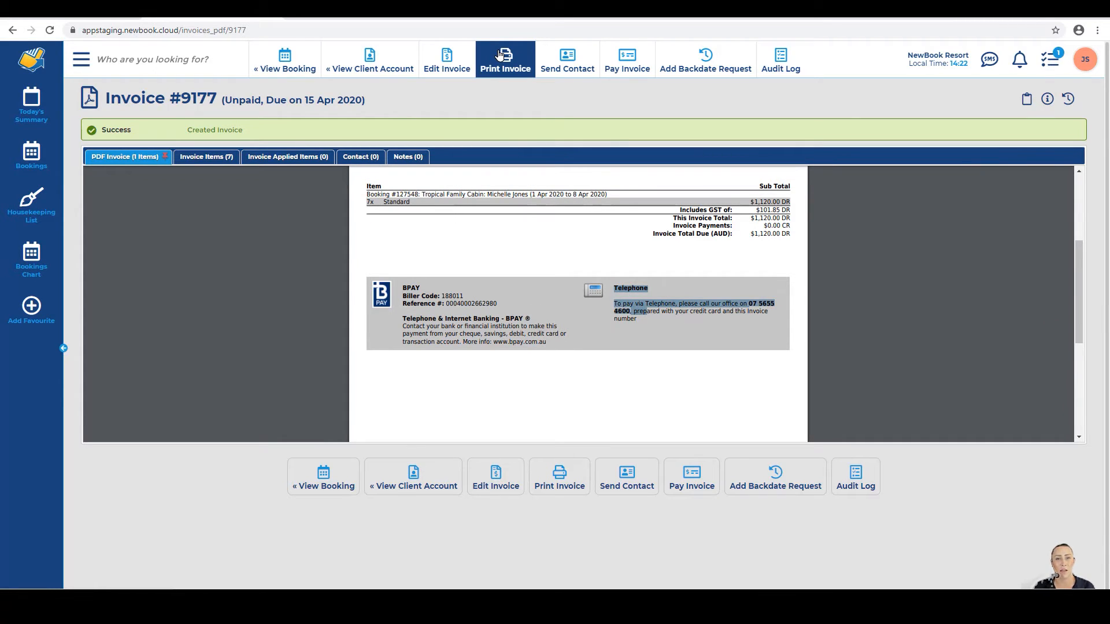
Step: Choose the Invoice Attached contact template and review the email body, Pay Invoice link and attachment
click(568, 61)
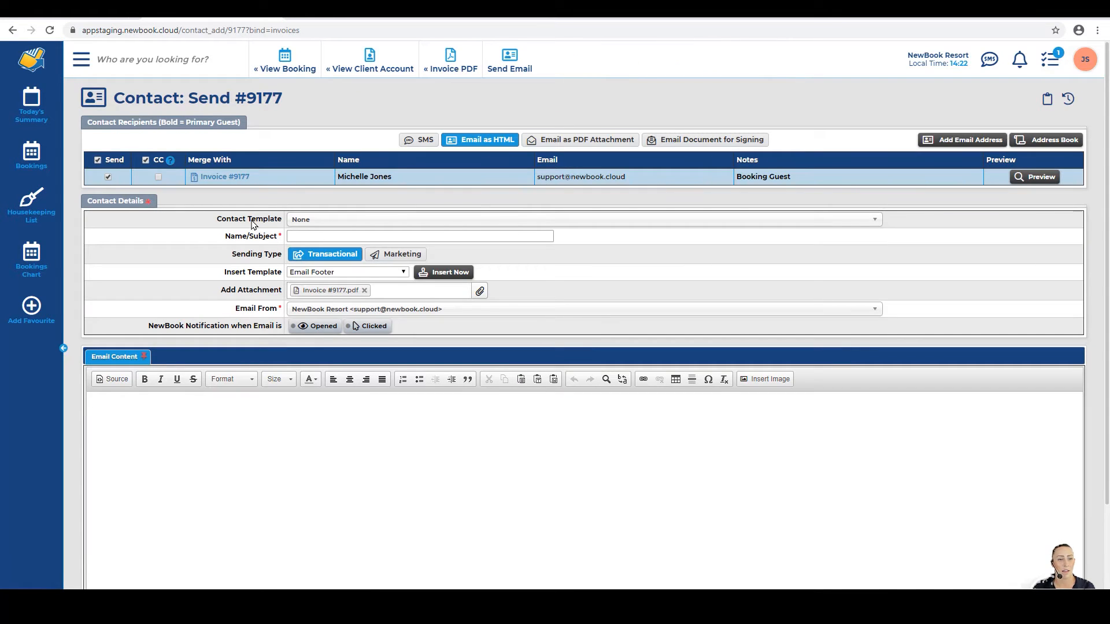
drag(213, 224, 278, 225)
click(314, 220)
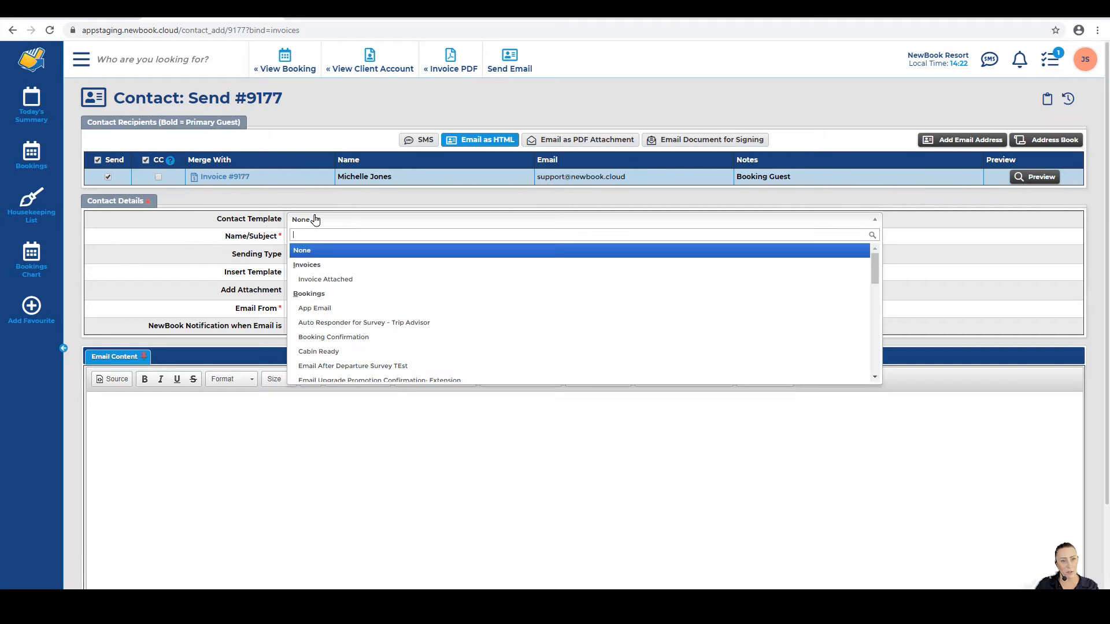
click(320, 285)
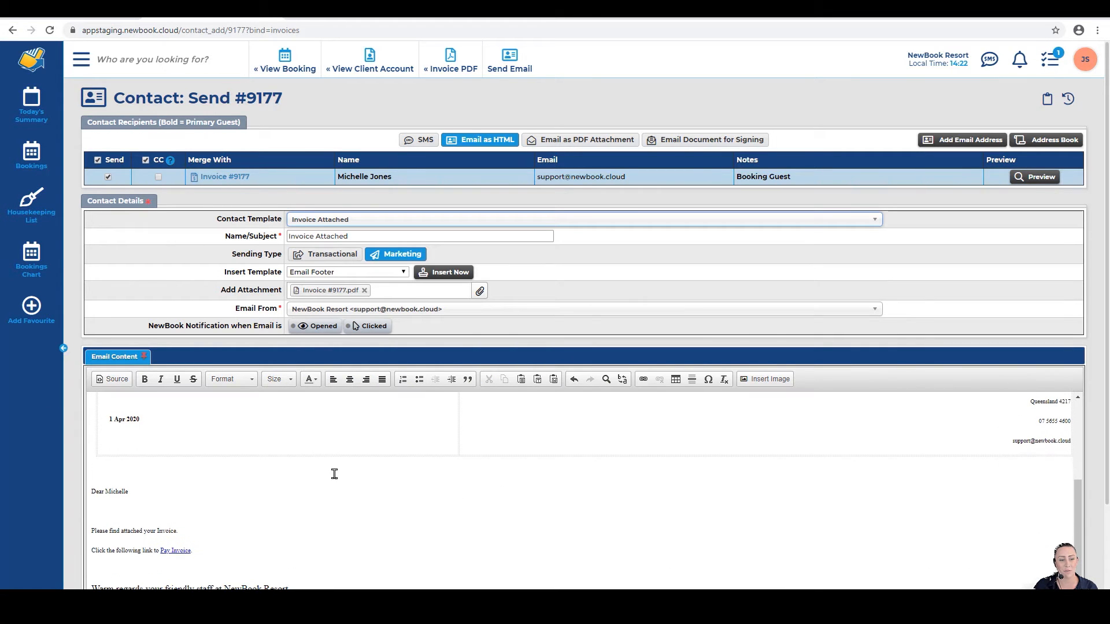
scroll(546, 445, down, 2)
drag(99, 376, 196, 411)
click(198, 417)
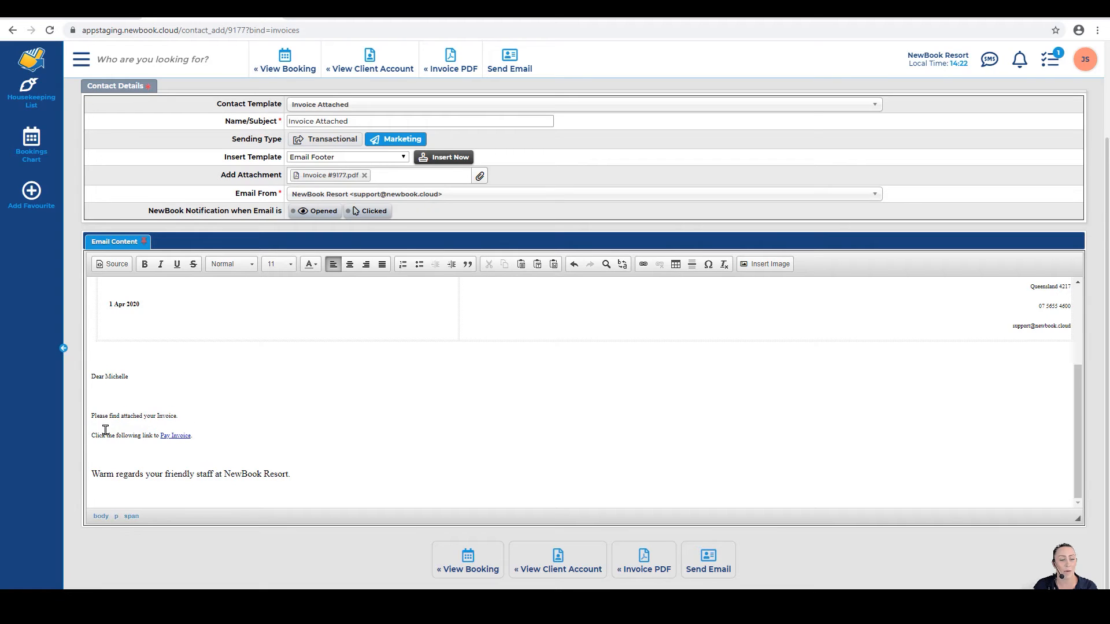
drag(94, 436, 198, 436)
click(198, 436)
drag(217, 181, 288, 183)
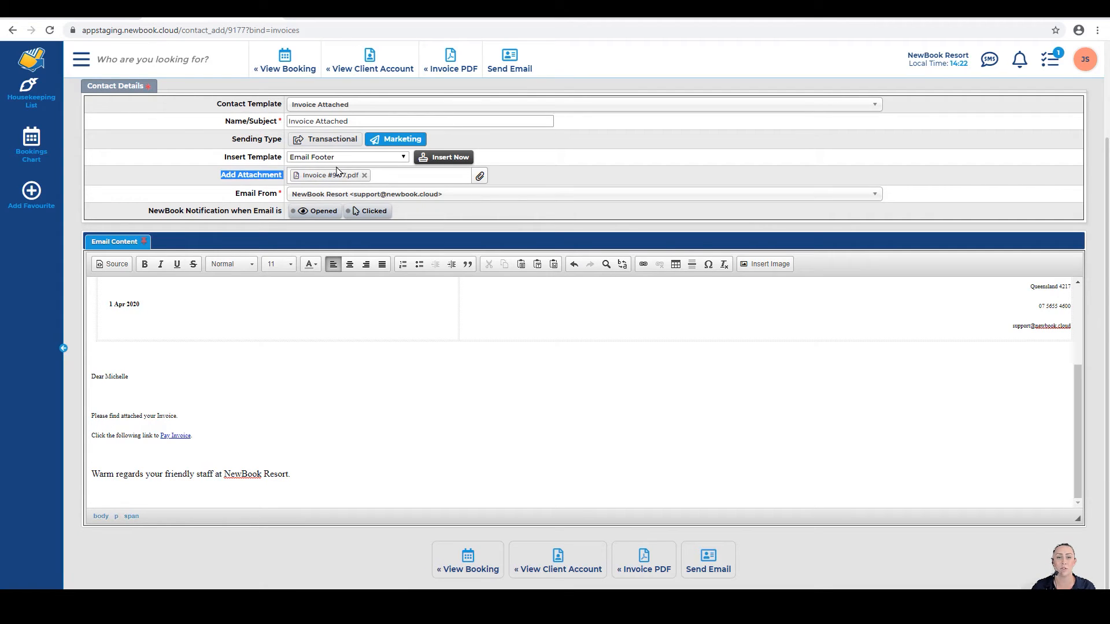
Step: Send the invoice email to the guest and confirm the success message
click(506, 66)
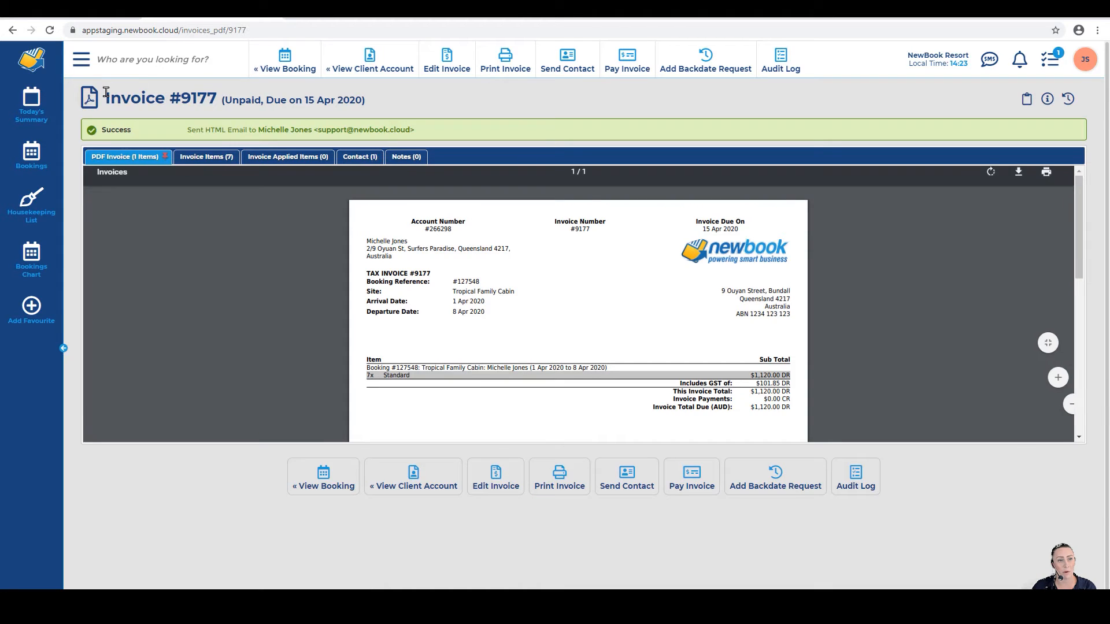
drag(106, 98, 217, 101)
click(197, 120)
drag(101, 130, 442, 132)
click(443, 132)
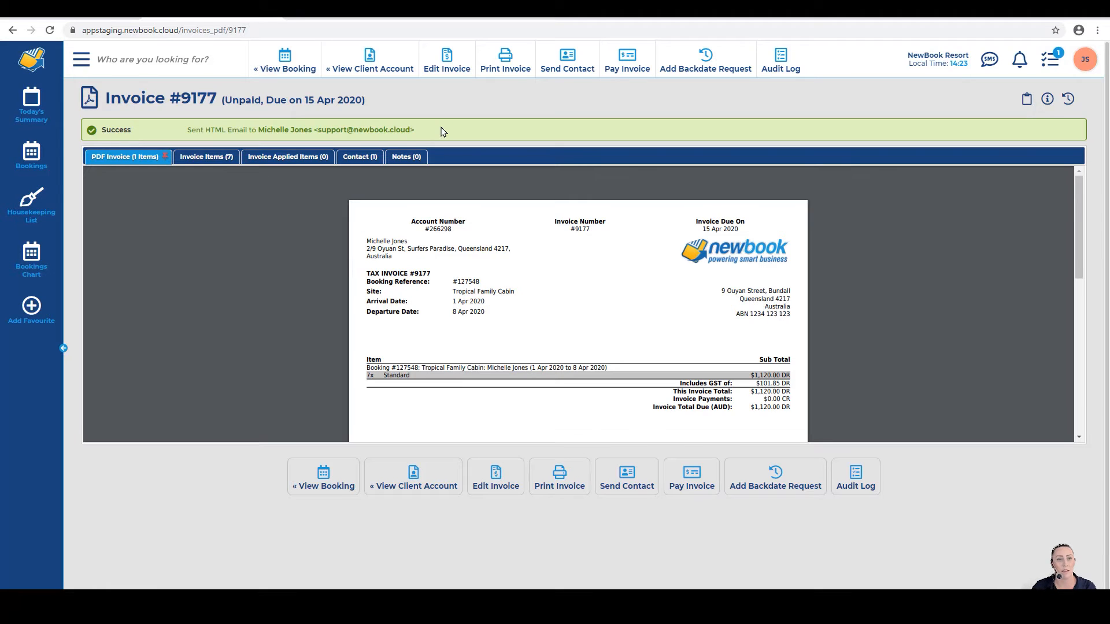
click(281, 70)
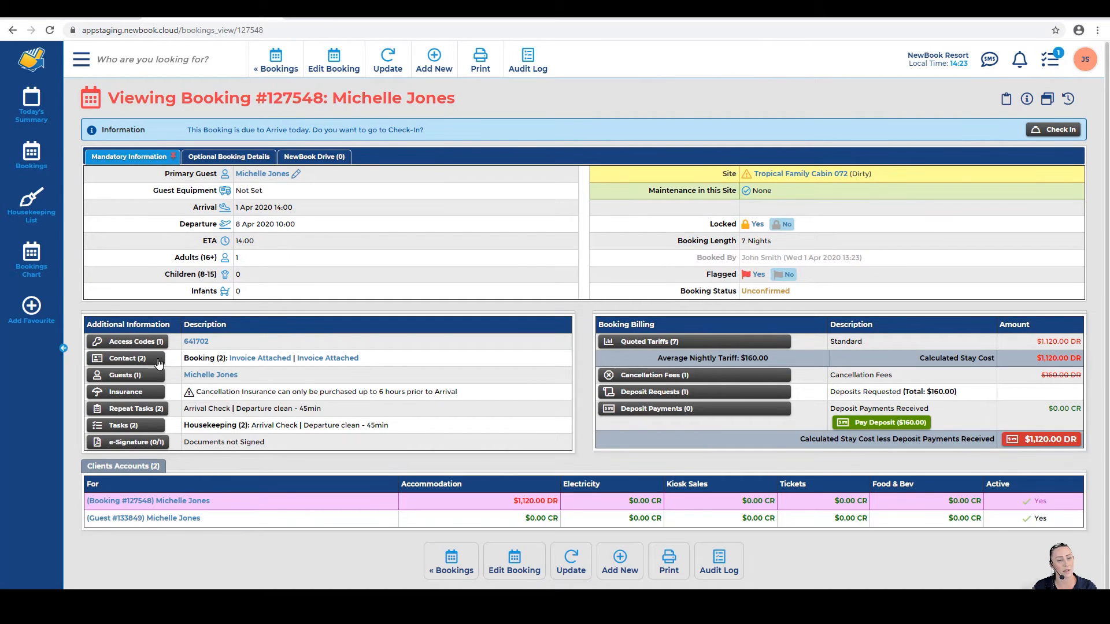
Step: Review the logged invoice emails, open Invoice #9177 from the client account, and return to its ledger
drag(184, 358, 294, 359)
click(457, 351)
click(171, 504)
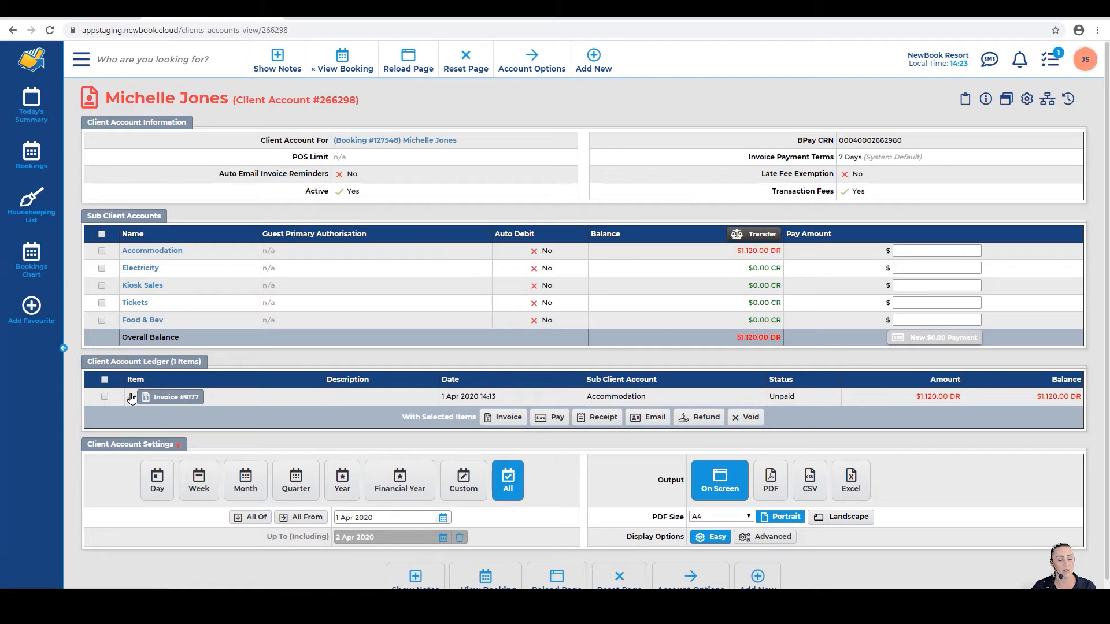
click(185, 404)
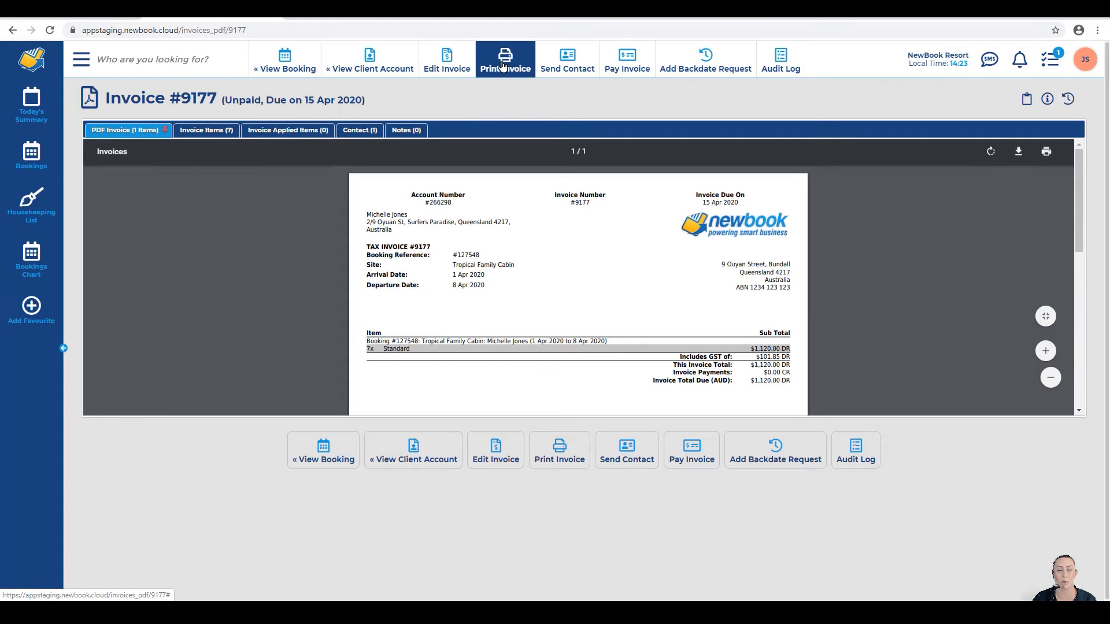
click(368, 60)
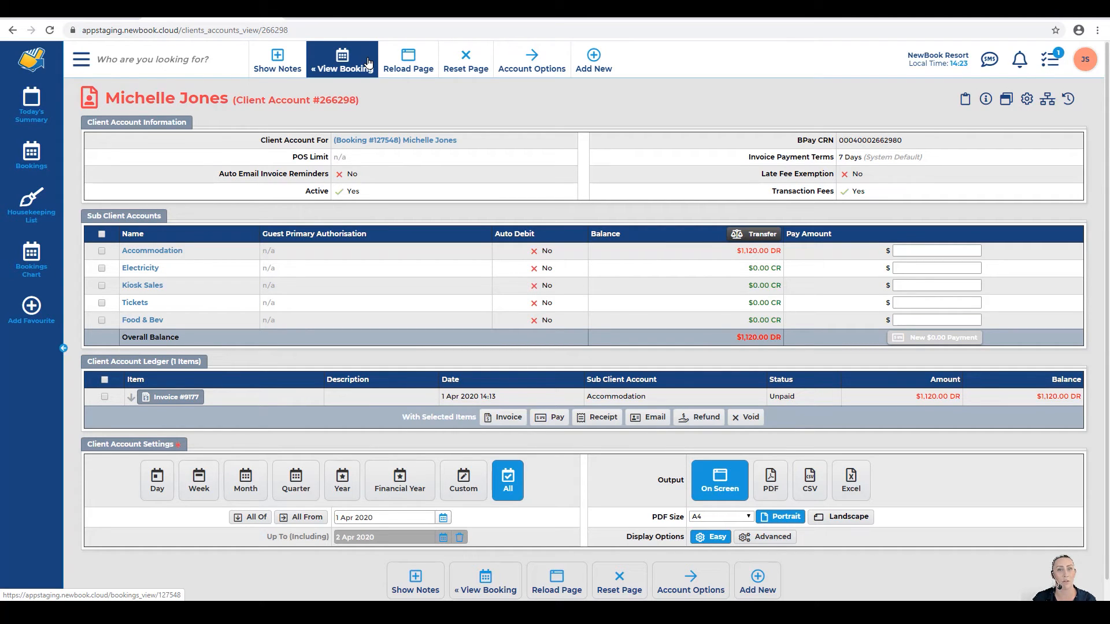
click(130, 399)
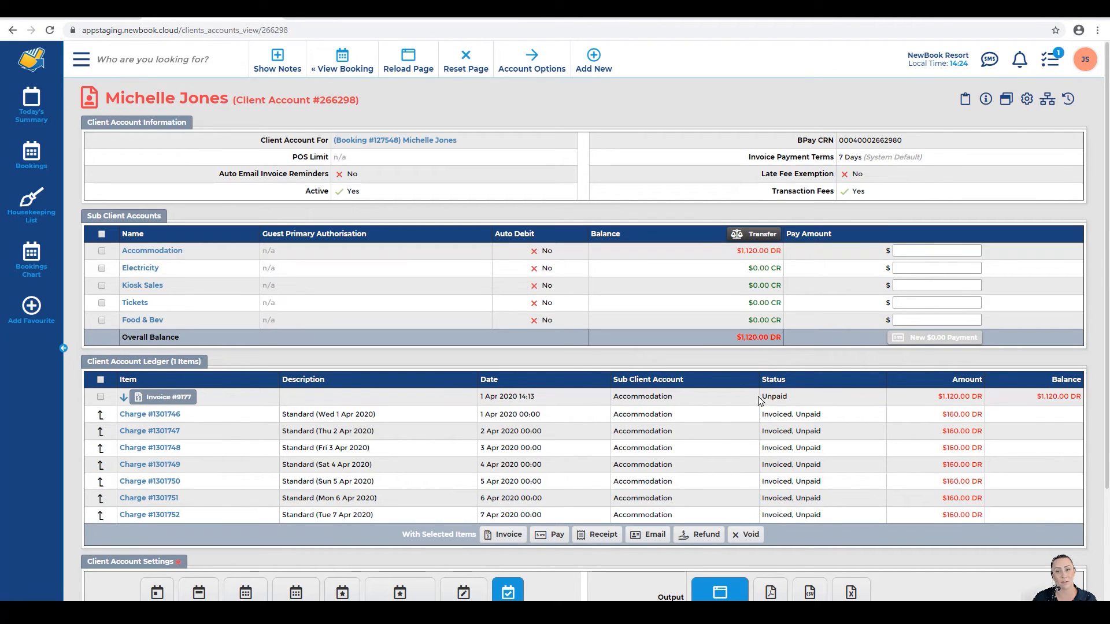
Step: Review Invoice #9177's row and balance in the Client Account Ledger
drag(936, 396, 981, 398)
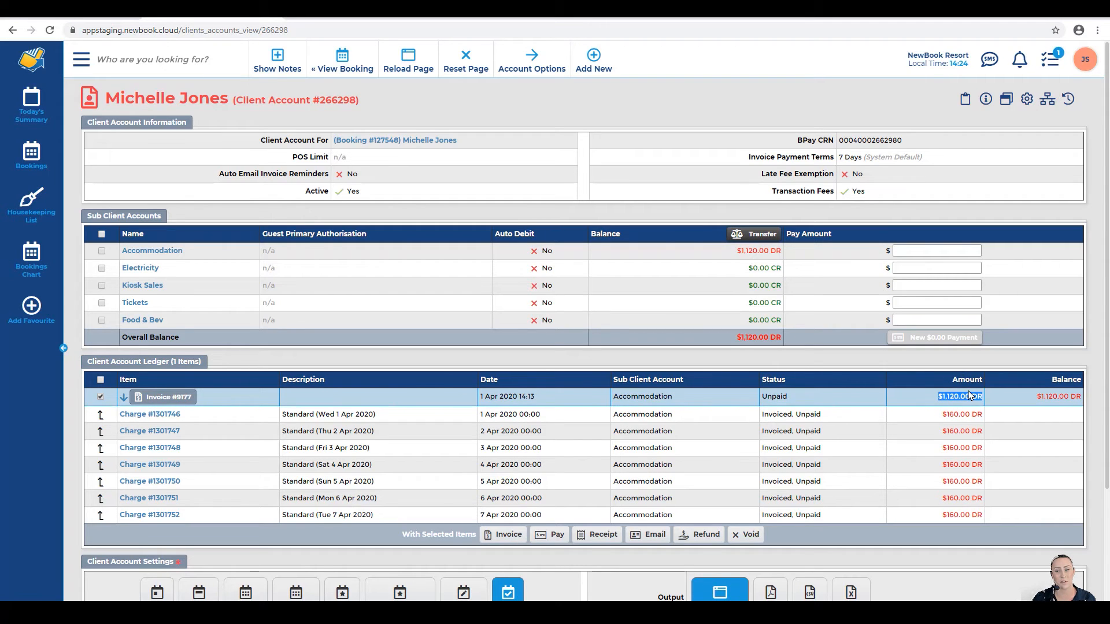
drag(1045, 381, 1078, 379)
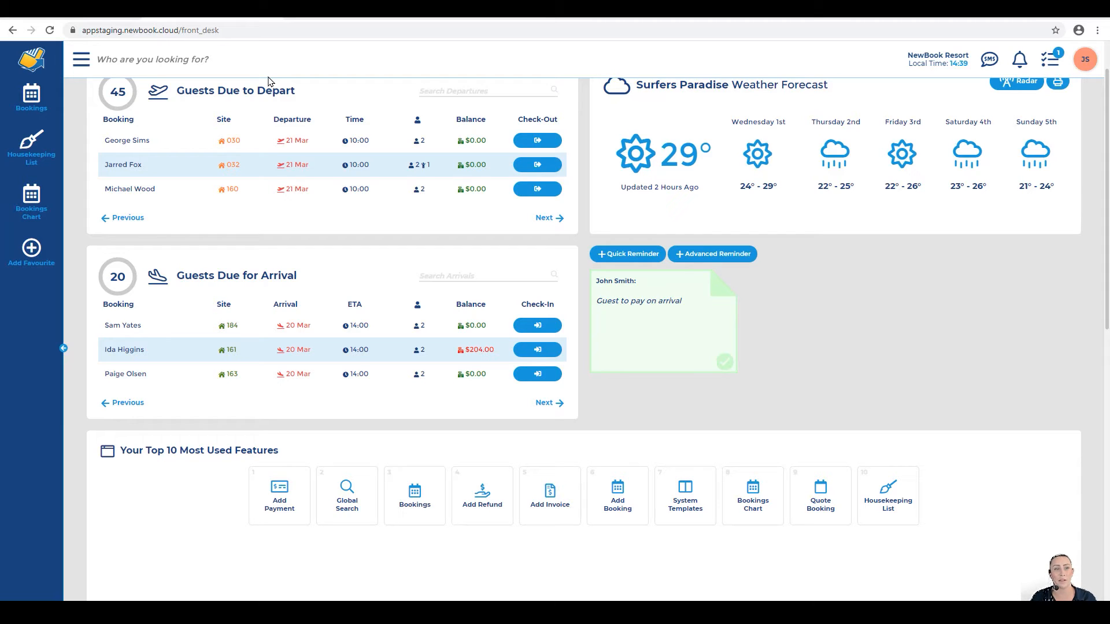
Step: Search globally for 9177 and open Invoice #9177 from the results
click(139, 64)
text(9177)
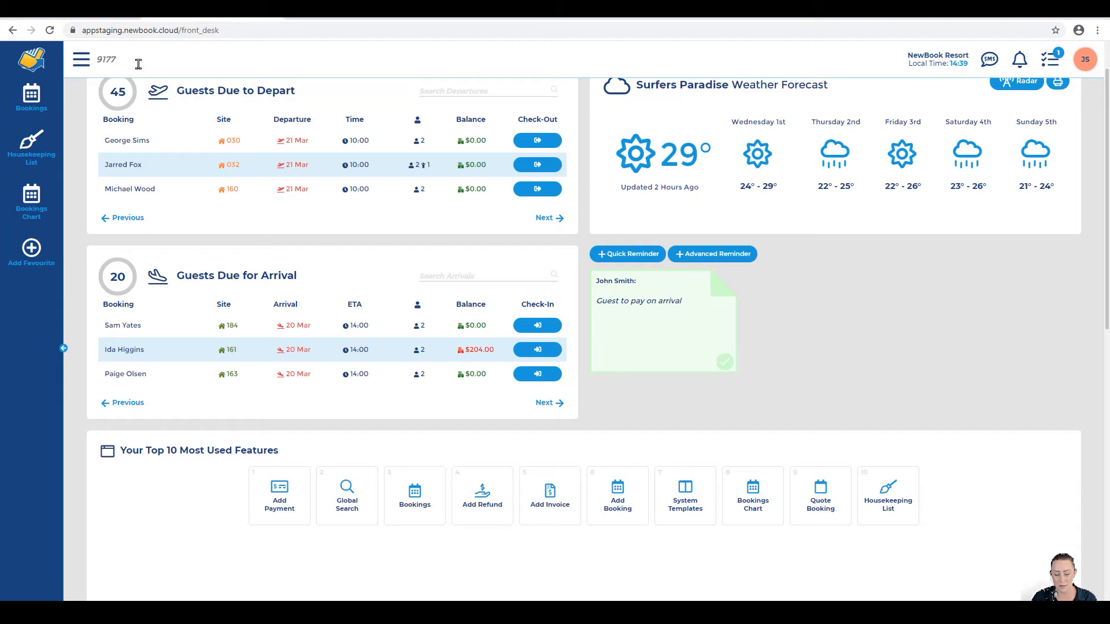
key(Return)
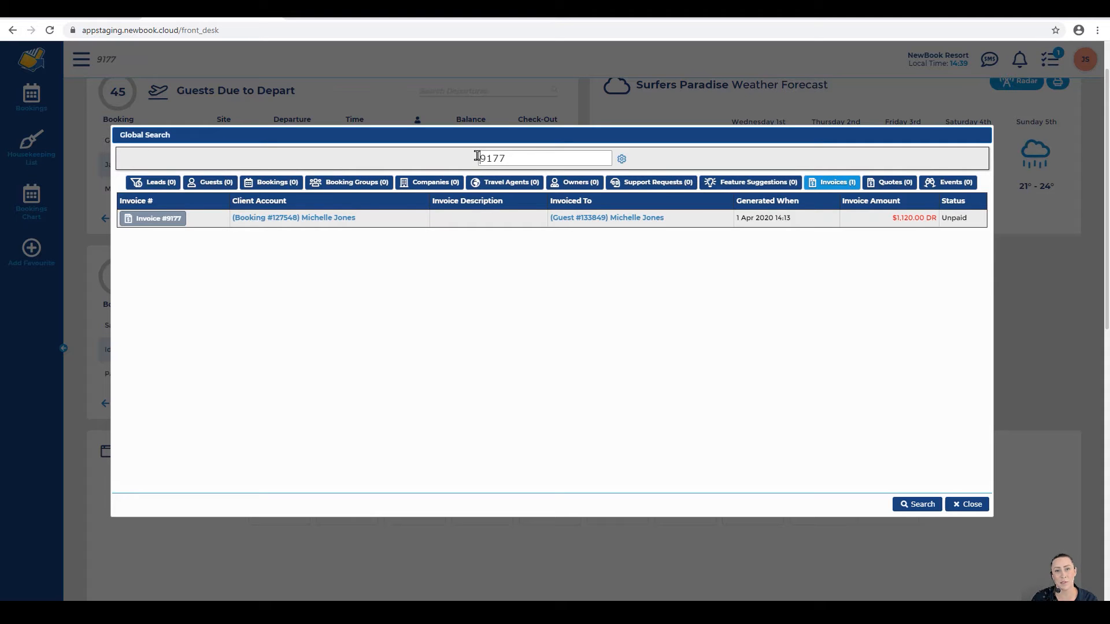
drag(478, 156, 507, 157)
click(507, 157)
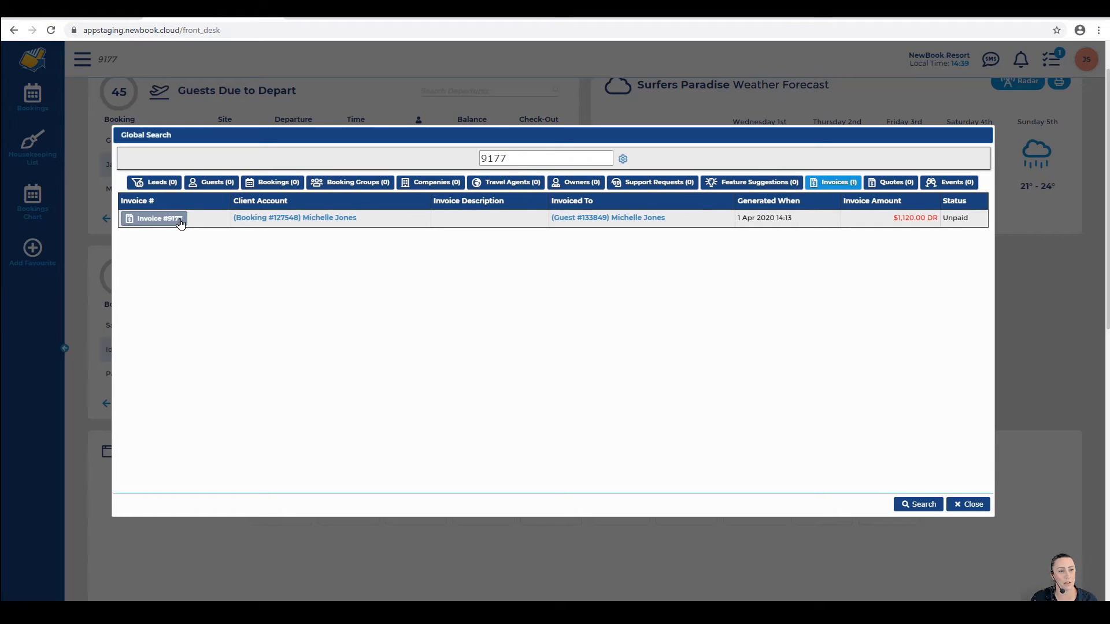
click(155, 218)
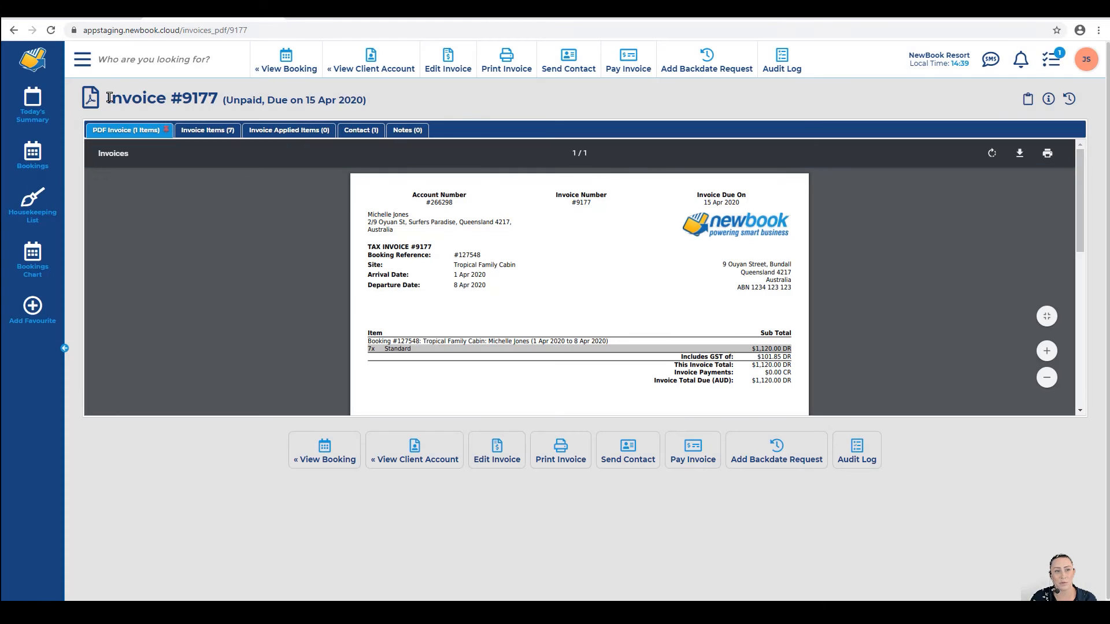
drag(111, 97, 412, 106)
Step: Start a payment on Invoice #9177, opening Payments: Add prefilled with $1,120.00
click(412, 106)
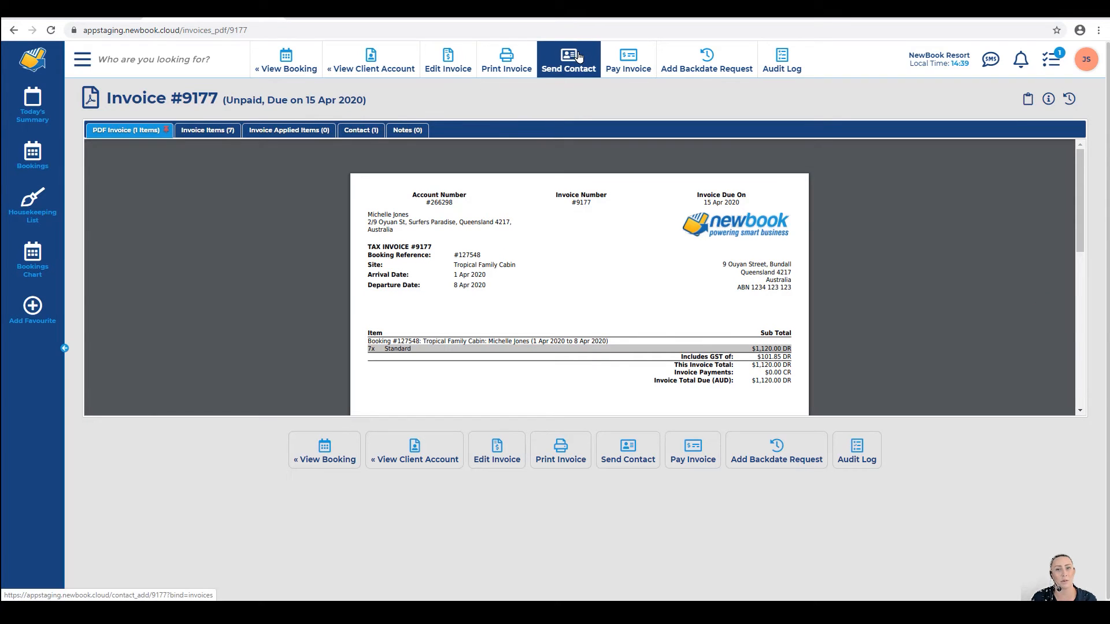
click(625, 68)
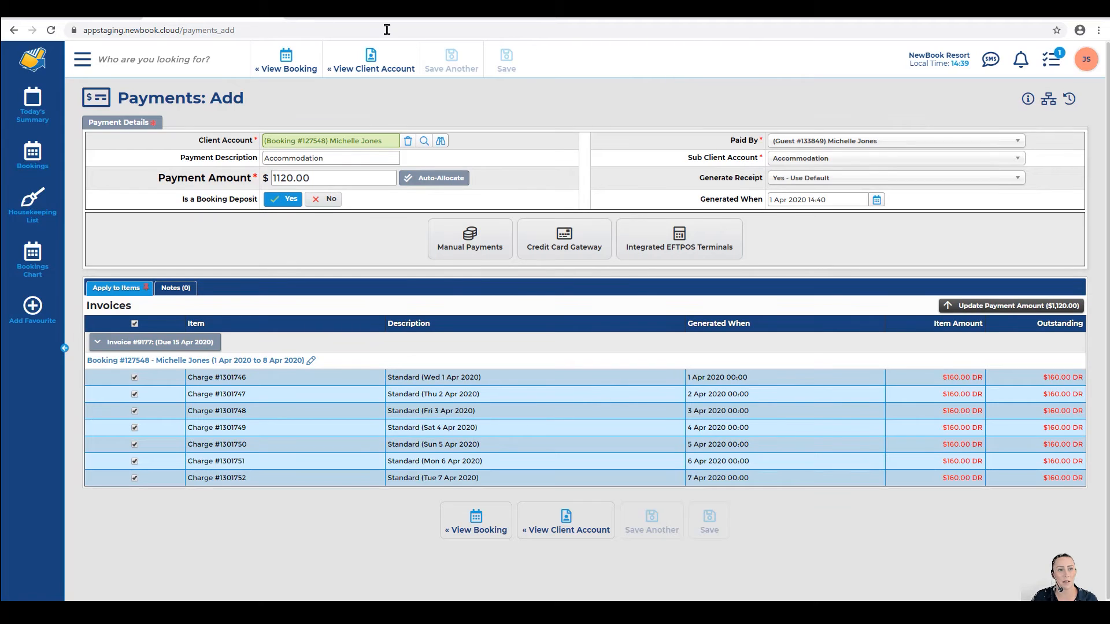
drag(113, 102, 267, 102)
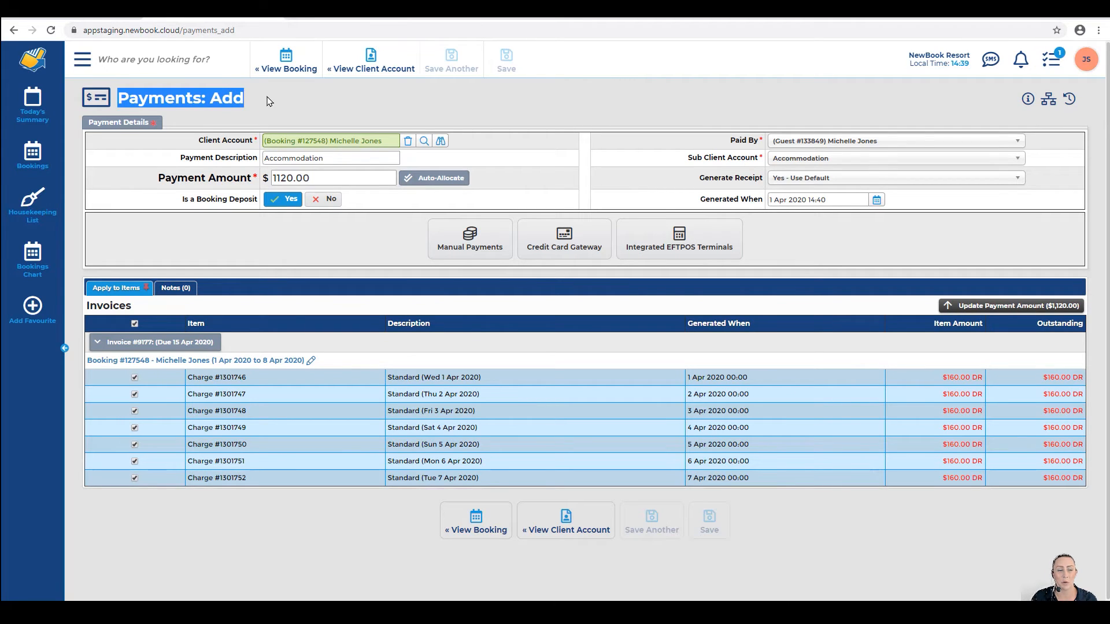
click(267, 101)
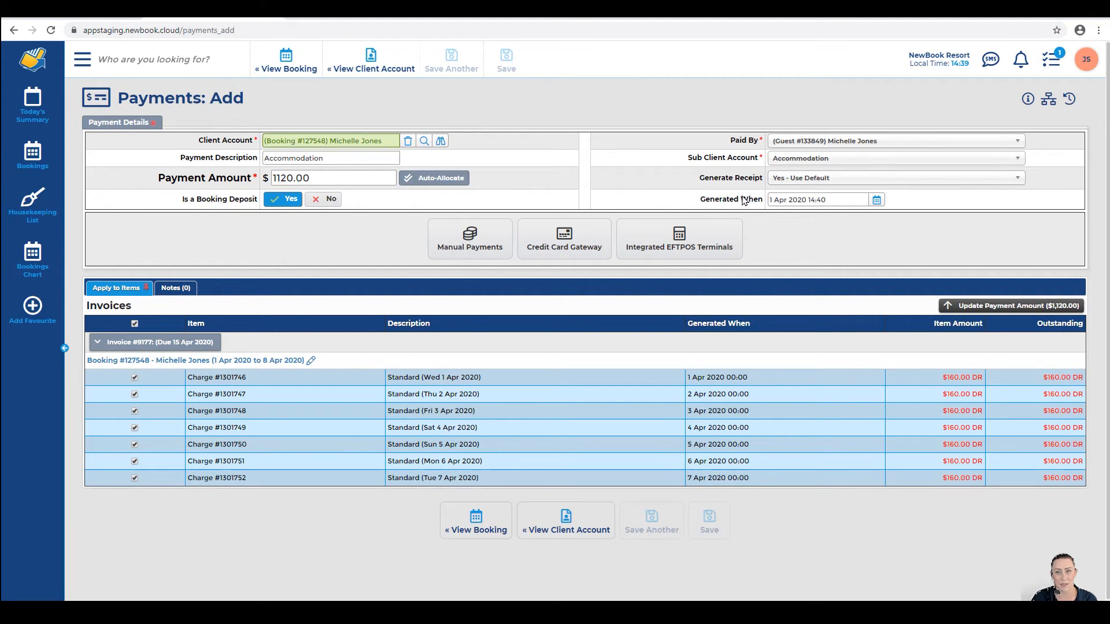
Step: Choose Credit Card Gateway payment and add a new card for the guest
click(537, 236)
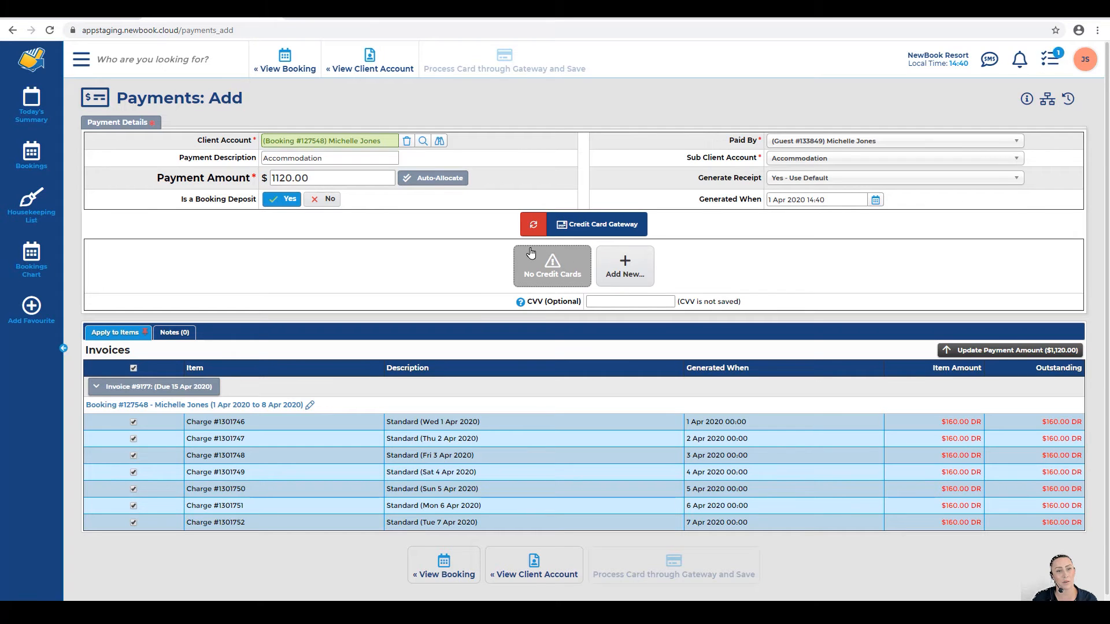
click(636, 272)
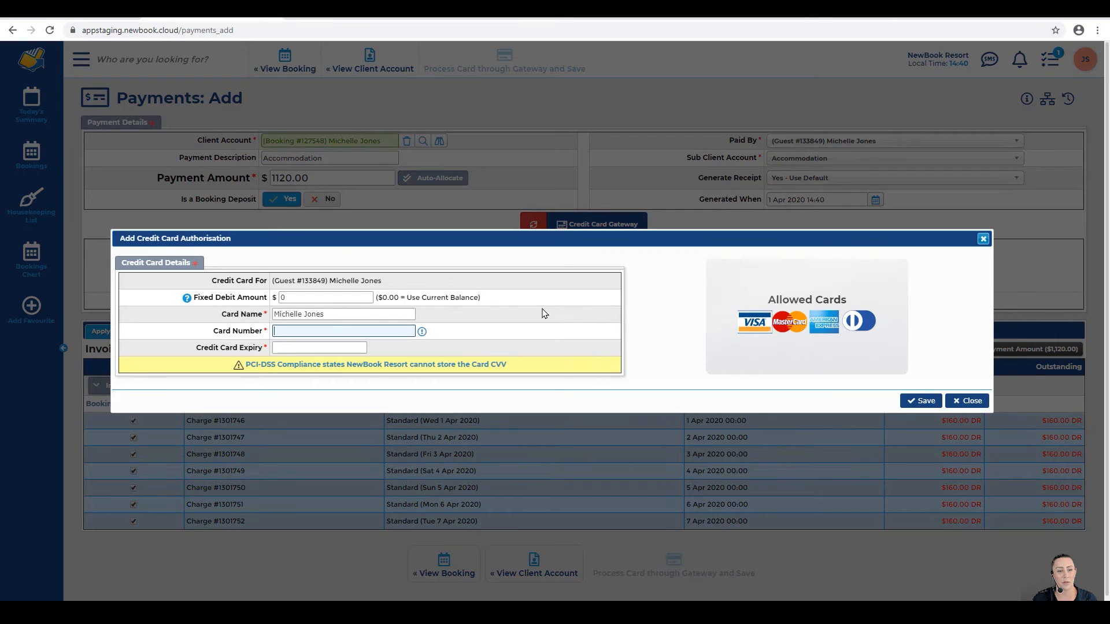
drag(220, 318, 261, 332)
drag(195, 348, 255, 353)
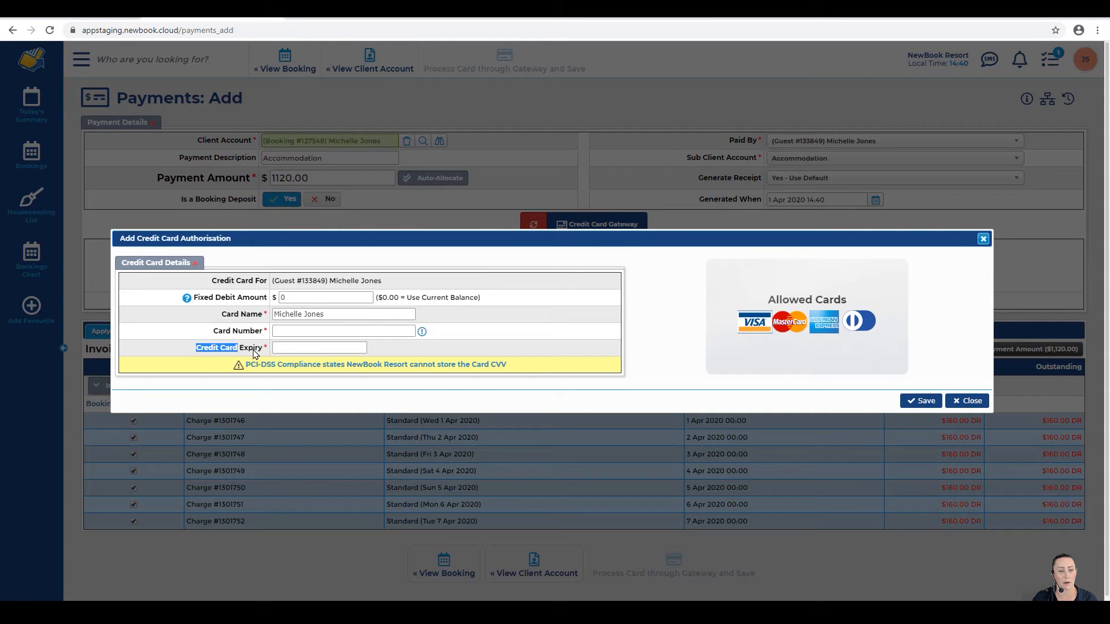
Step: Enter and save the card number and expiry, then process $1,120.00 with an auto-emailed receipt
click(289, 334)
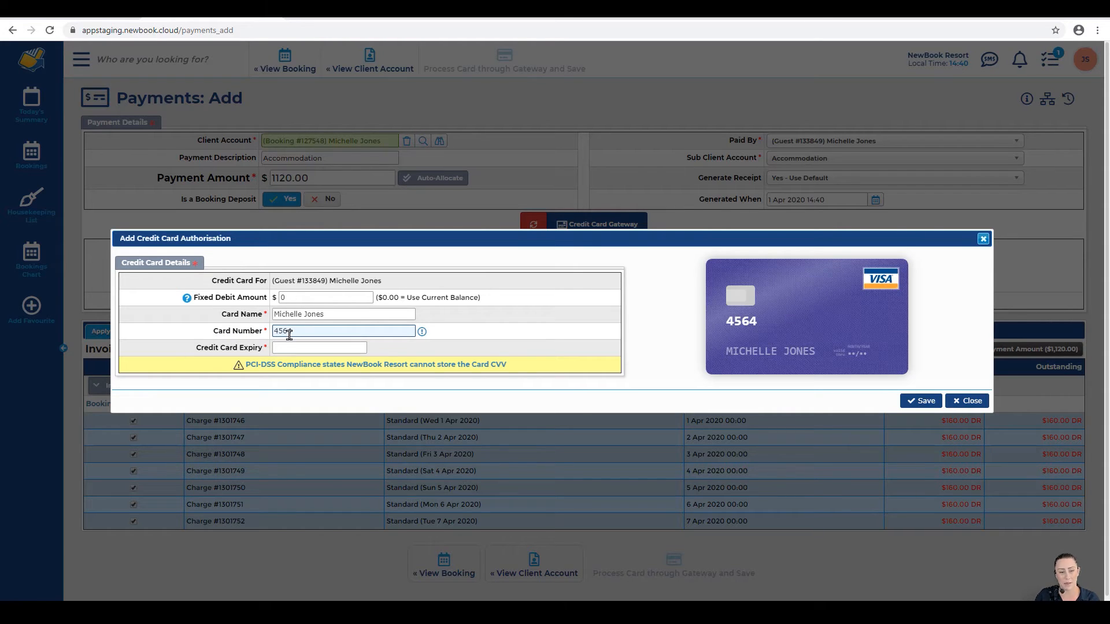
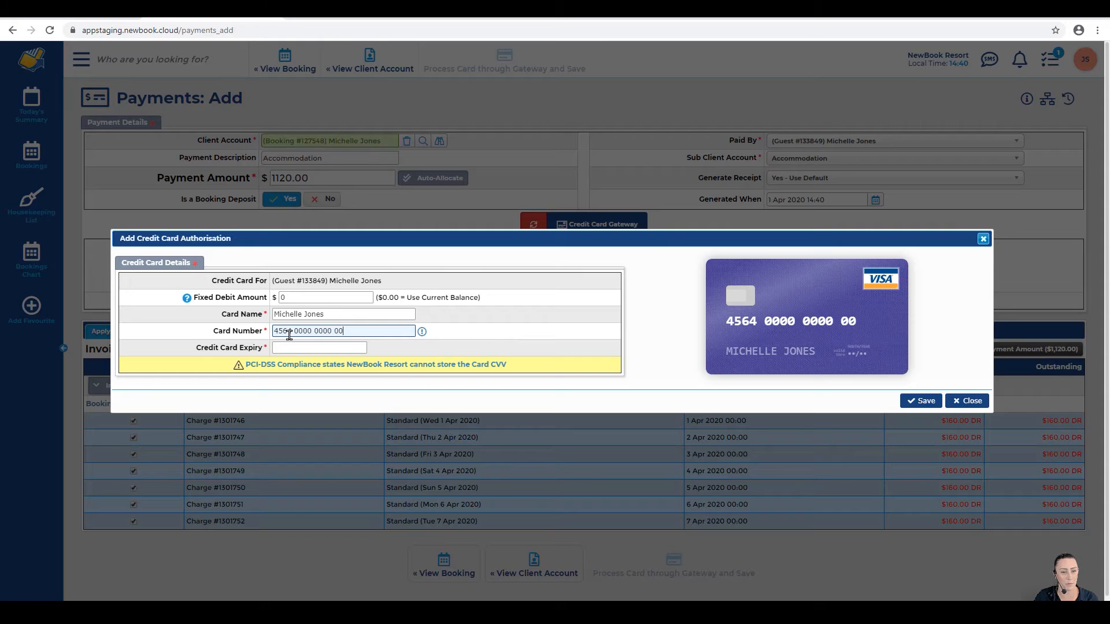
key(Tab)
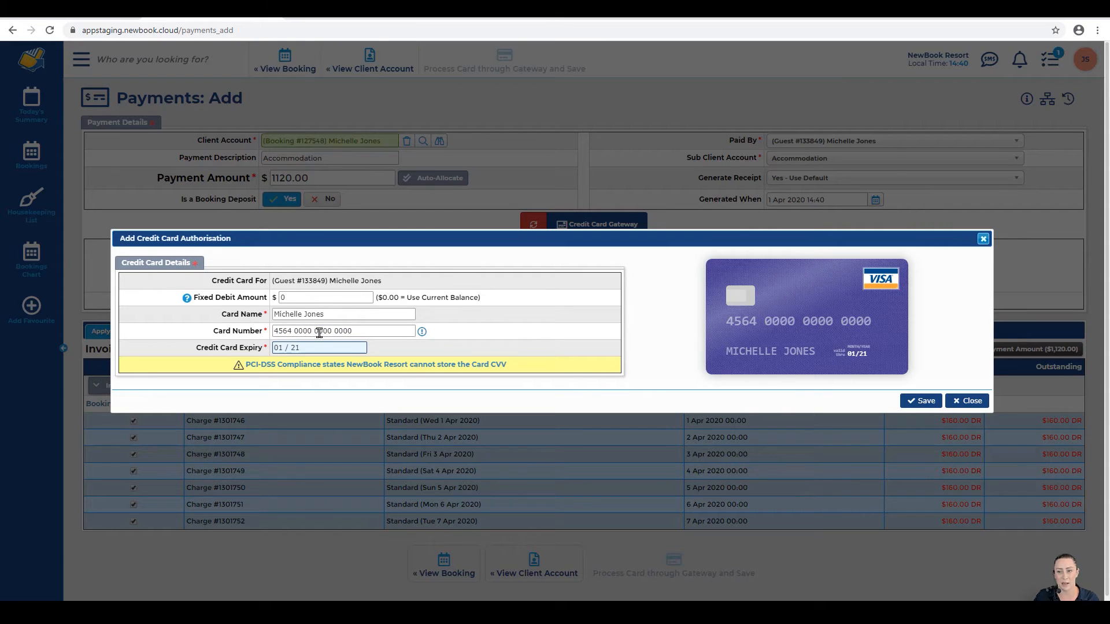
click(921, 401)
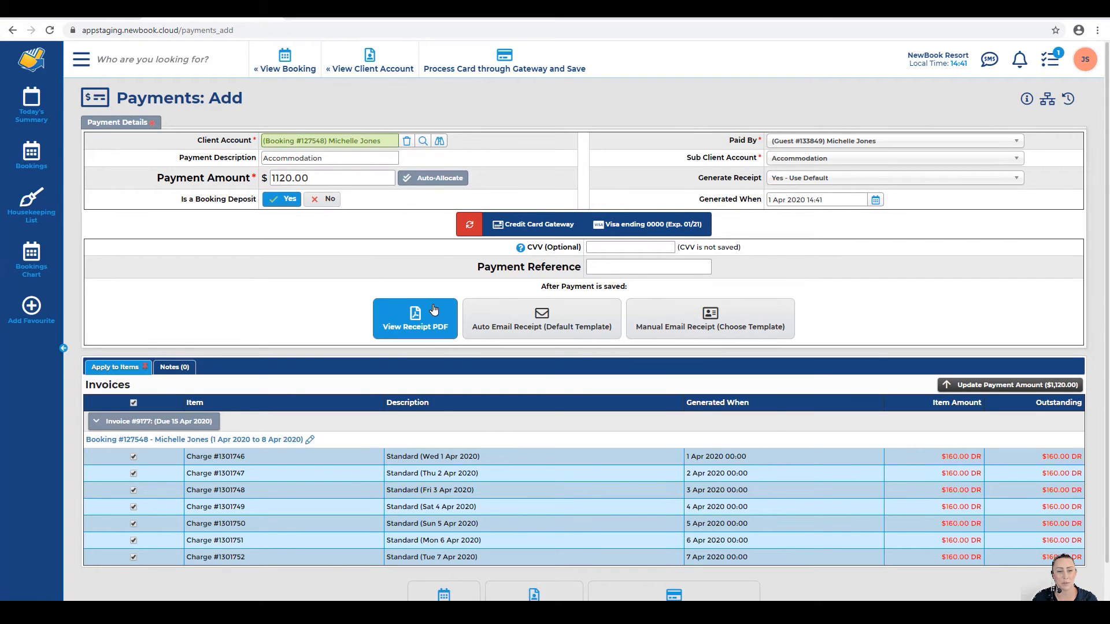
click(553, 325)
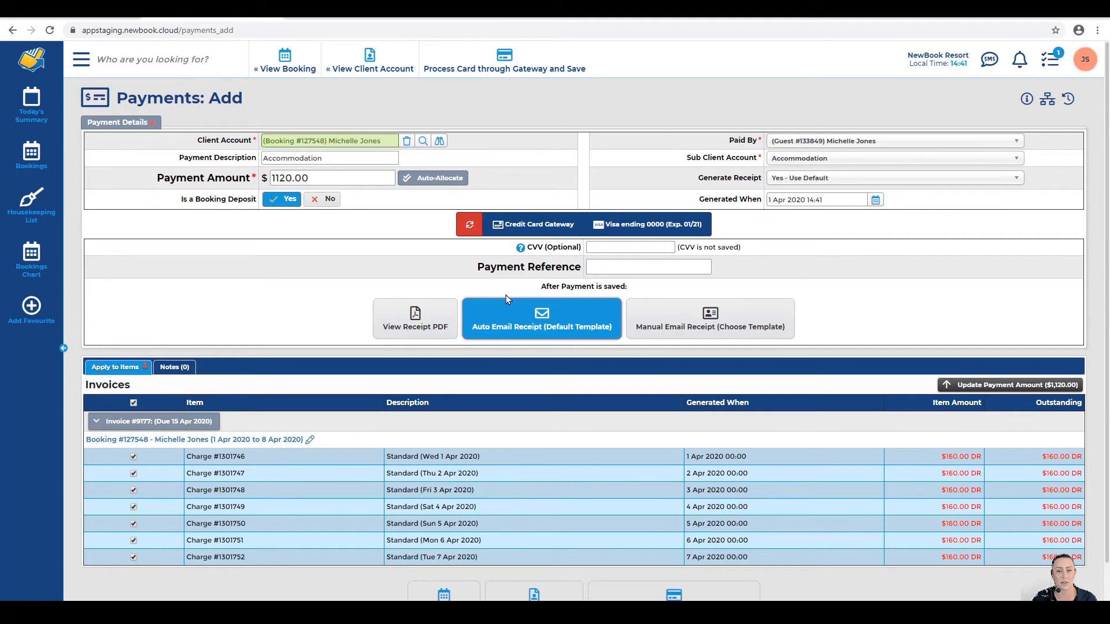
click(503, 59)
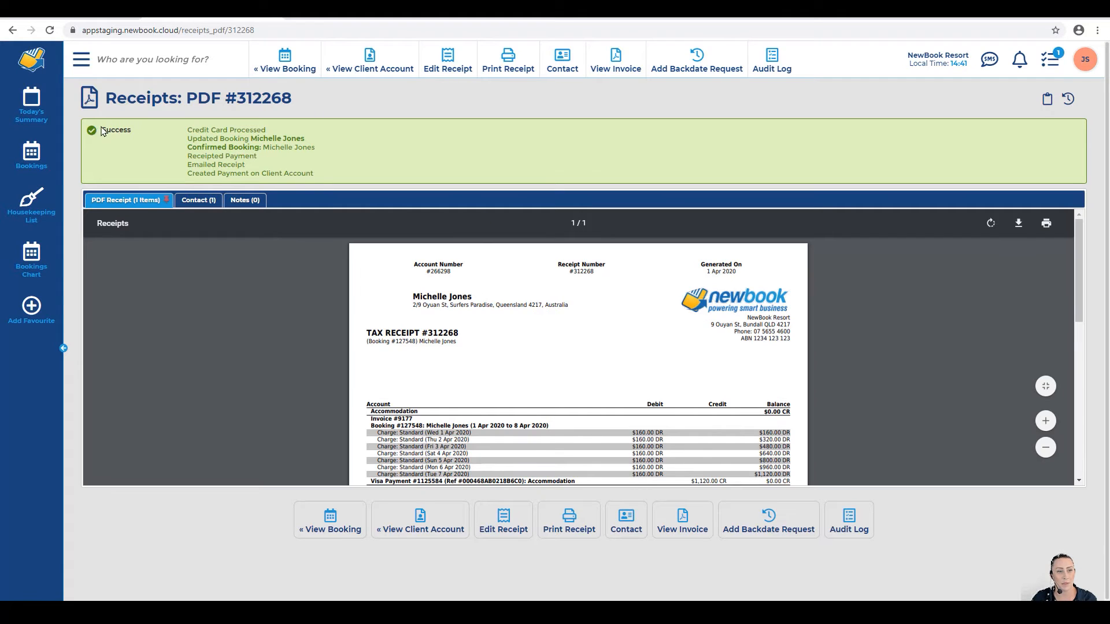
Step: Review the receipt's payment success messages, then go to Booking #127548 behind the receipt
drag(99, 128, 351, 140)
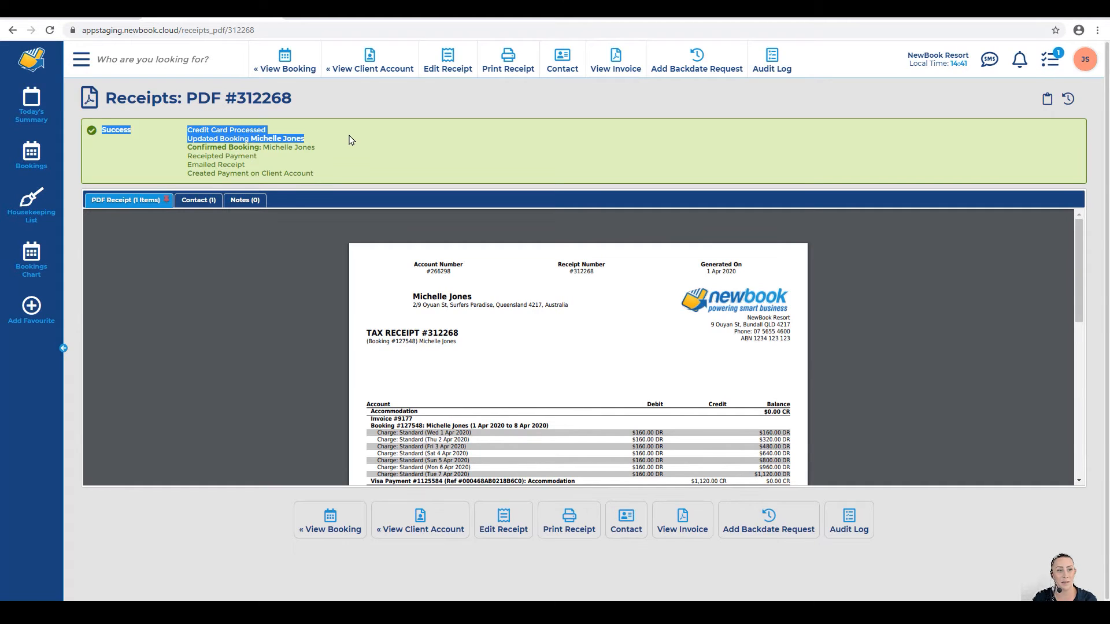
drag(192, 148, 255, 166)
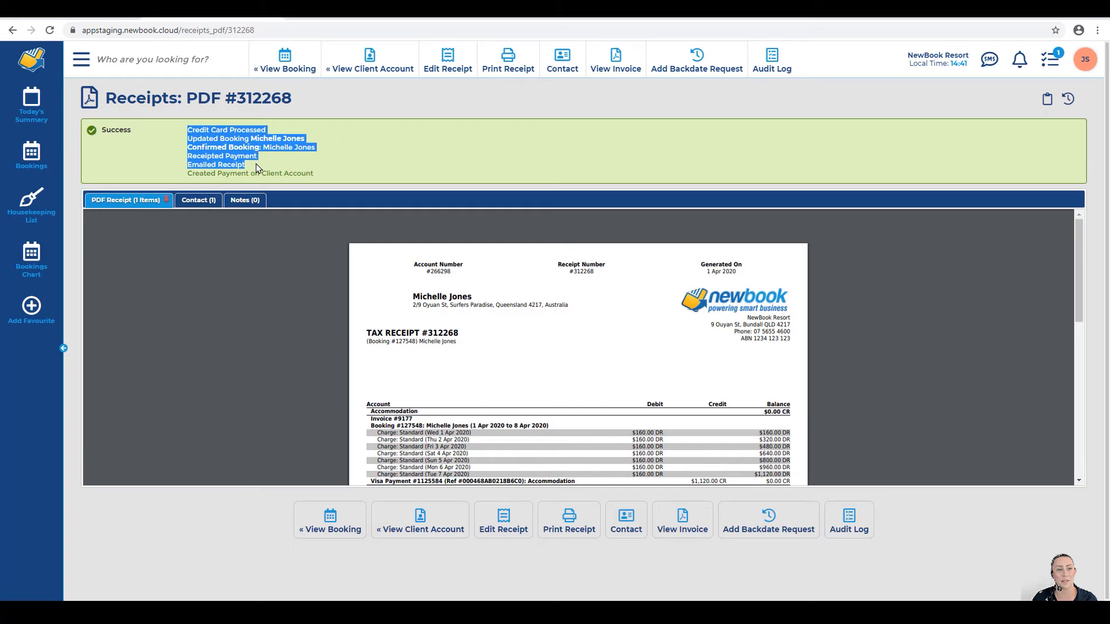
click(255, 166)
drag(188, 173, 311, 173)
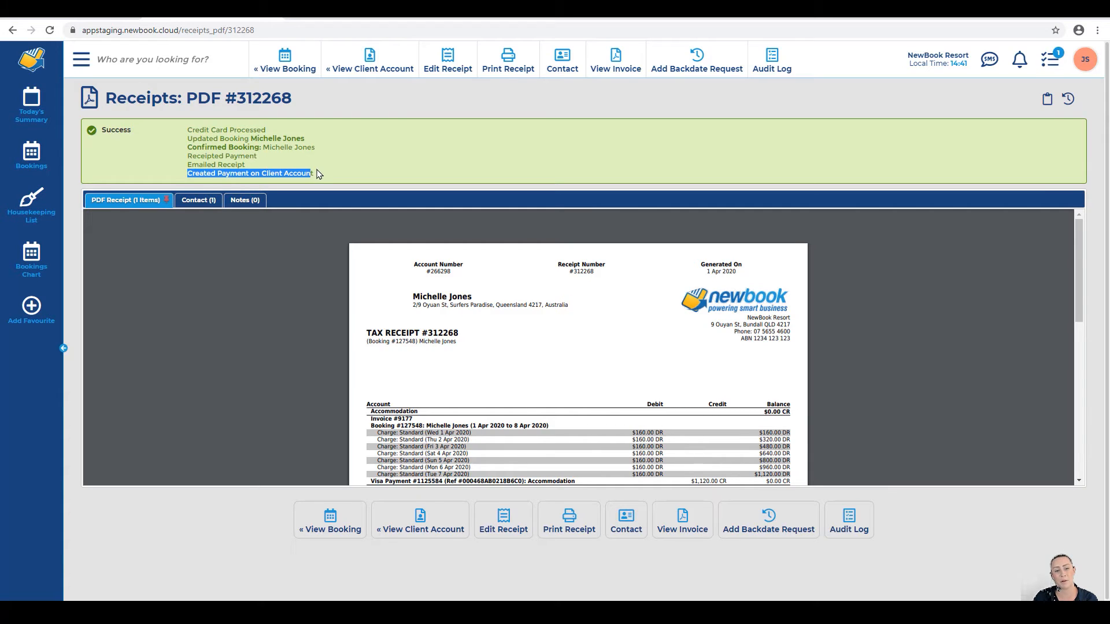
click(318, 174)
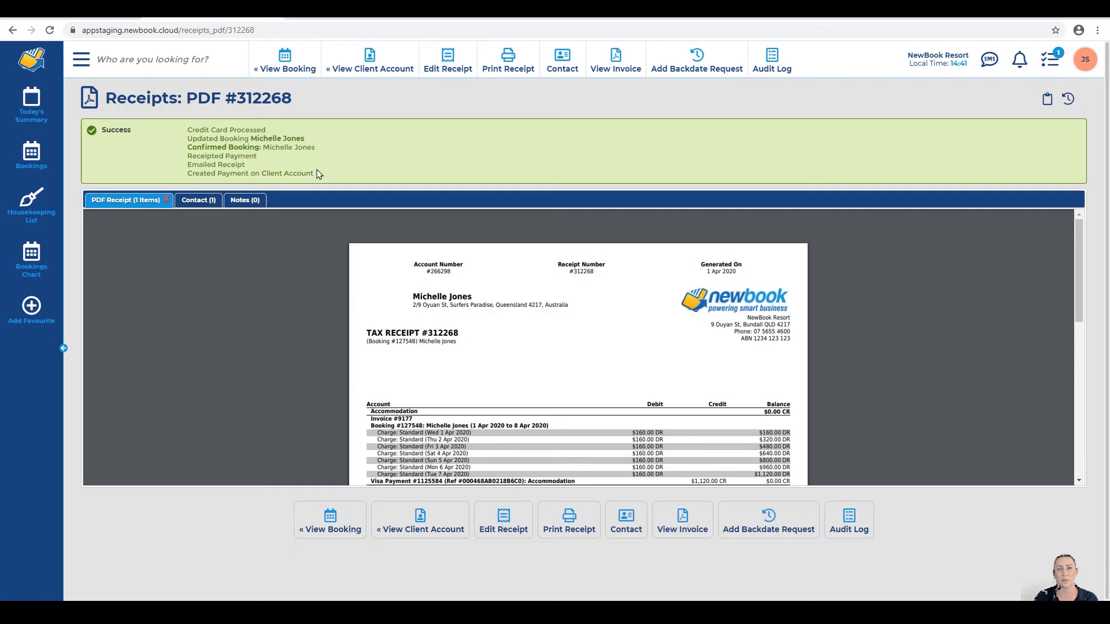
click(296, 69)
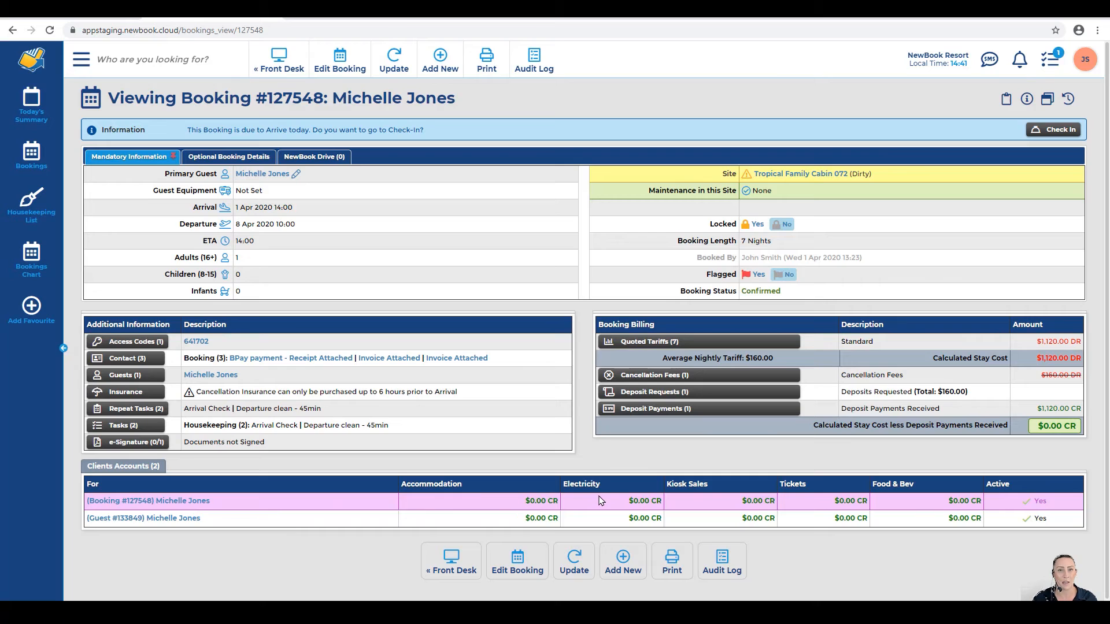
Step: Open the client account showing Invoice #9177 paid in full by the $1,120.00 payment
click(180, 504)
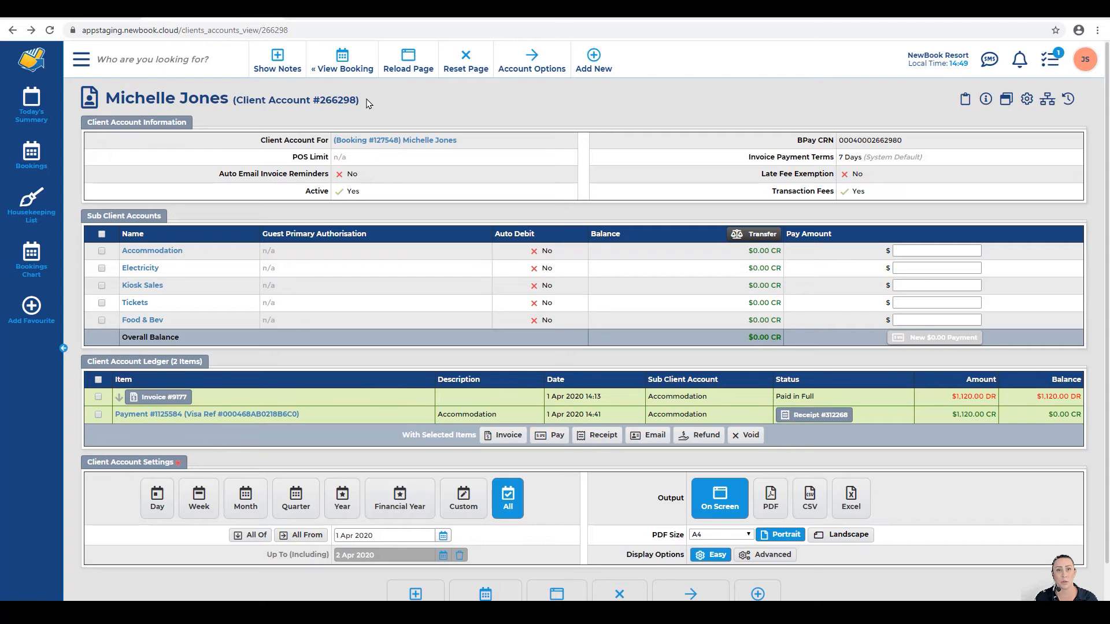
Step: Search for the other guest by name and list their three invoices
click(146, 60)
key(Return)
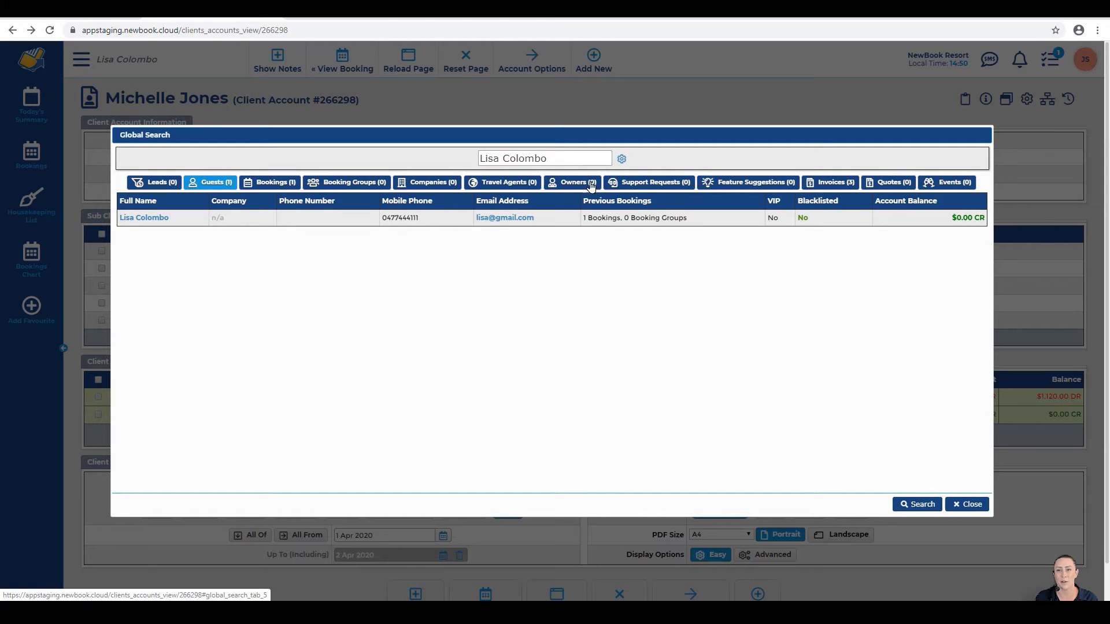
click(833, 185)
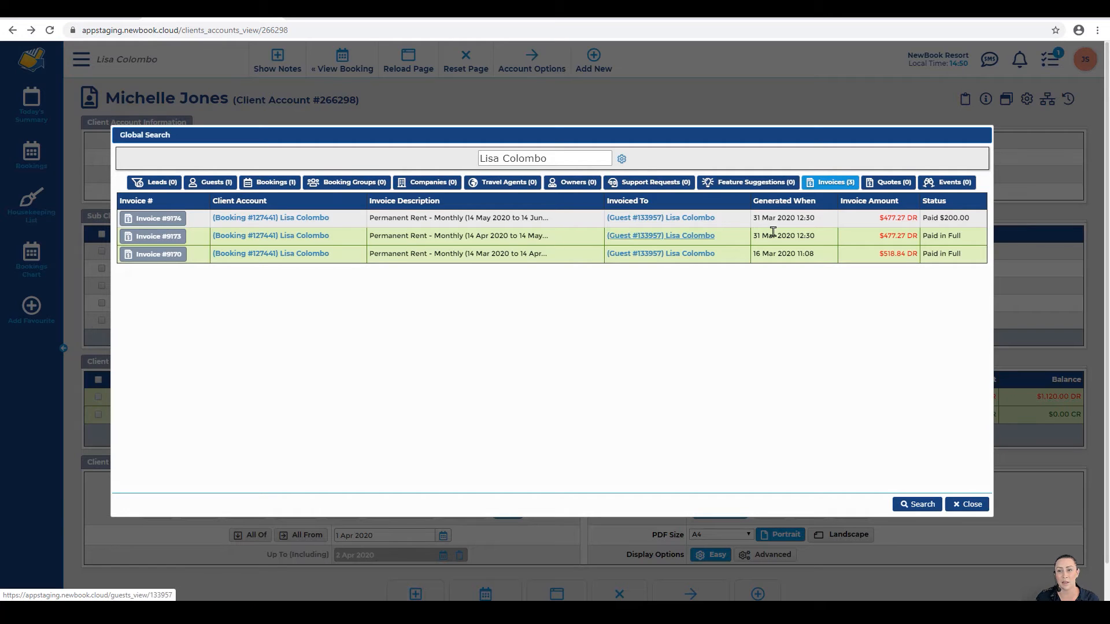
Step: Compare the invoice statuses: Paid in Full versus $200.00 paid of $477.27
drag(923, 235, 971, 237)
click(932, 234)
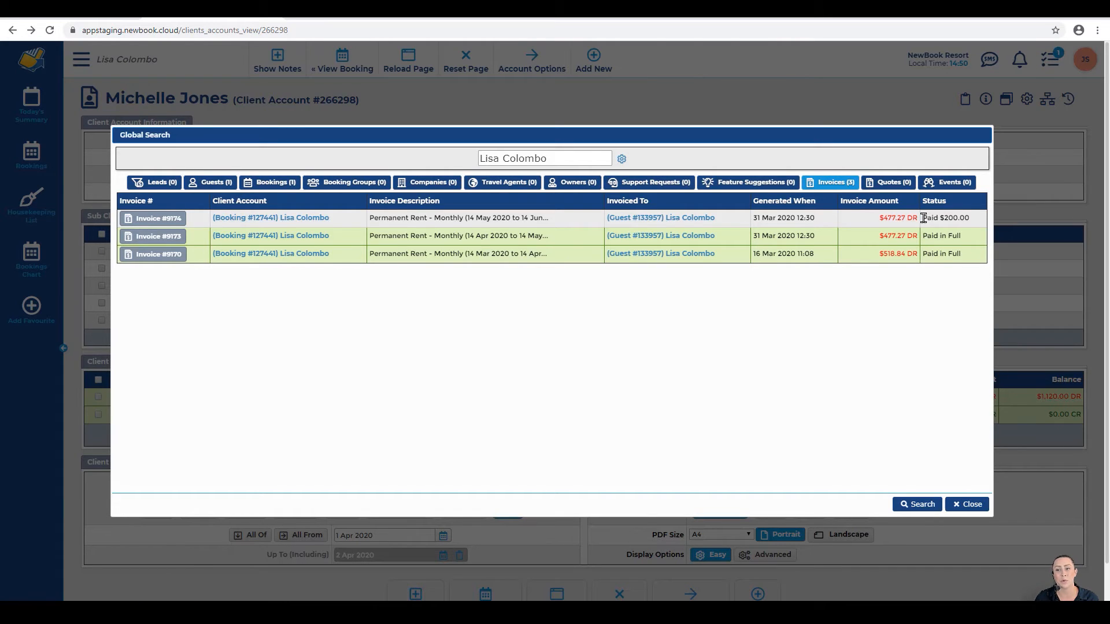
drag(923, 217, 973, 218)
click(973, 222)
drag(878, 216, 914, 219)
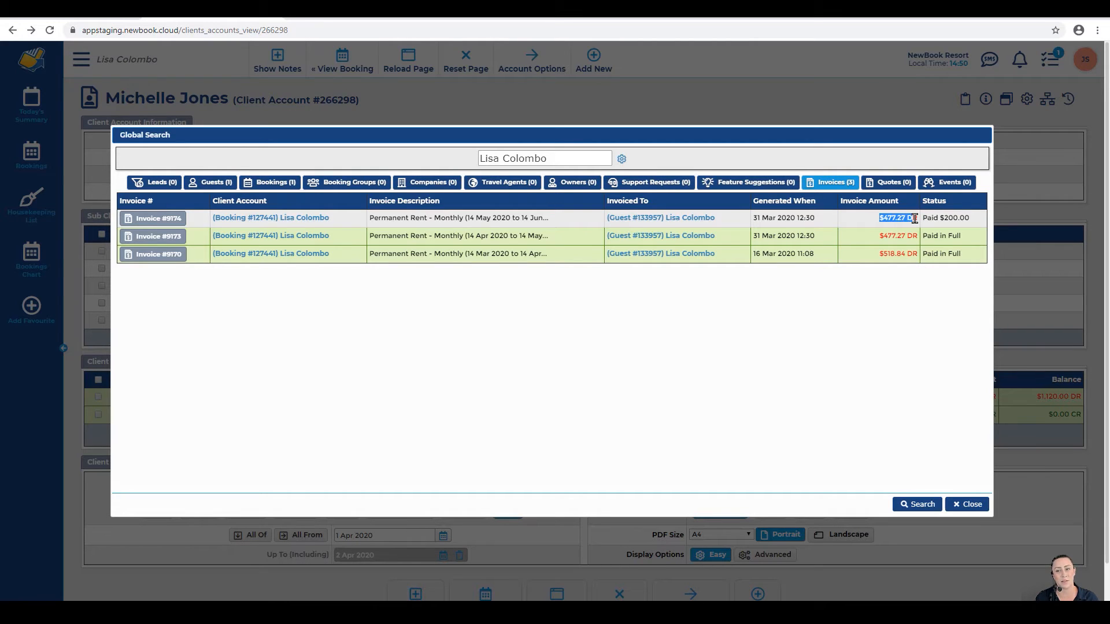
click(909, 218)
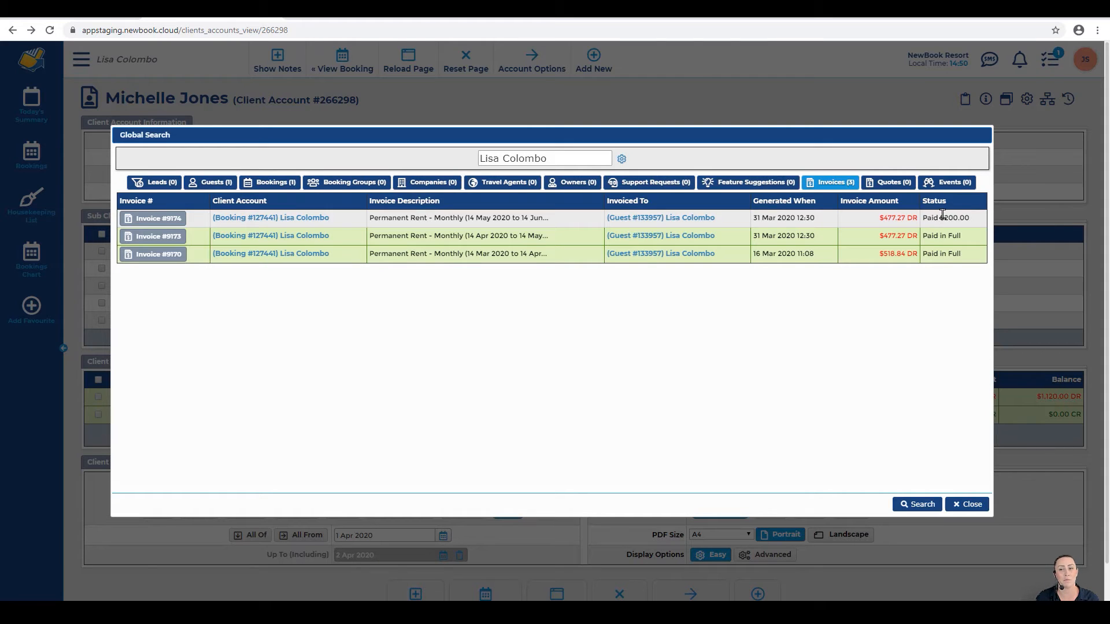
Step: Open Invoice #9174 and start a payment prefilled with the outstanding $277.27
click(159, 219)
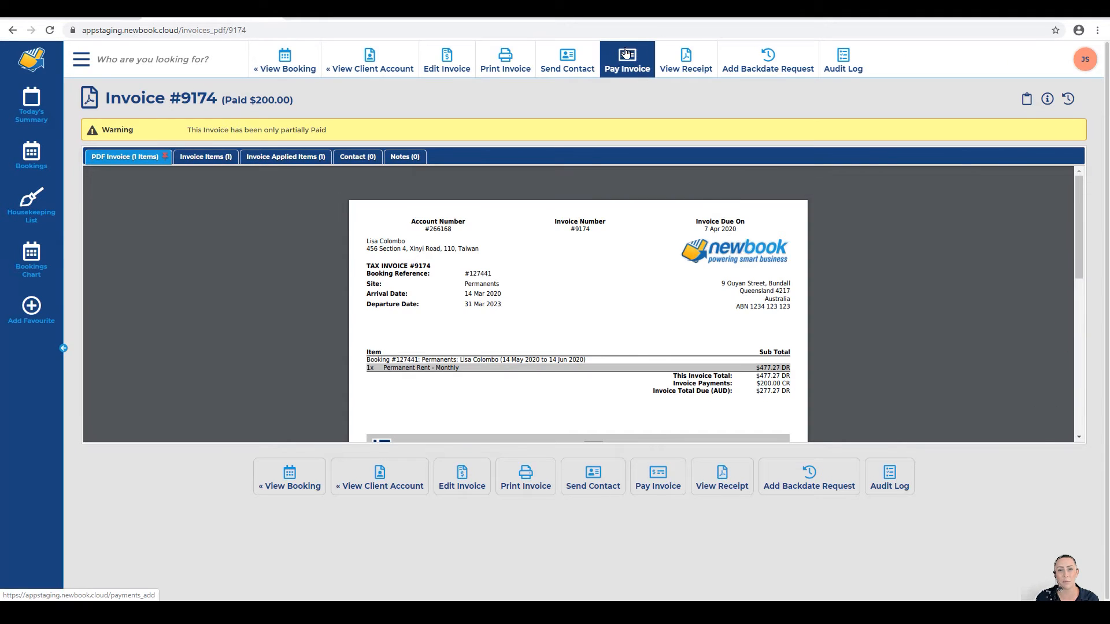
click(646, 57)
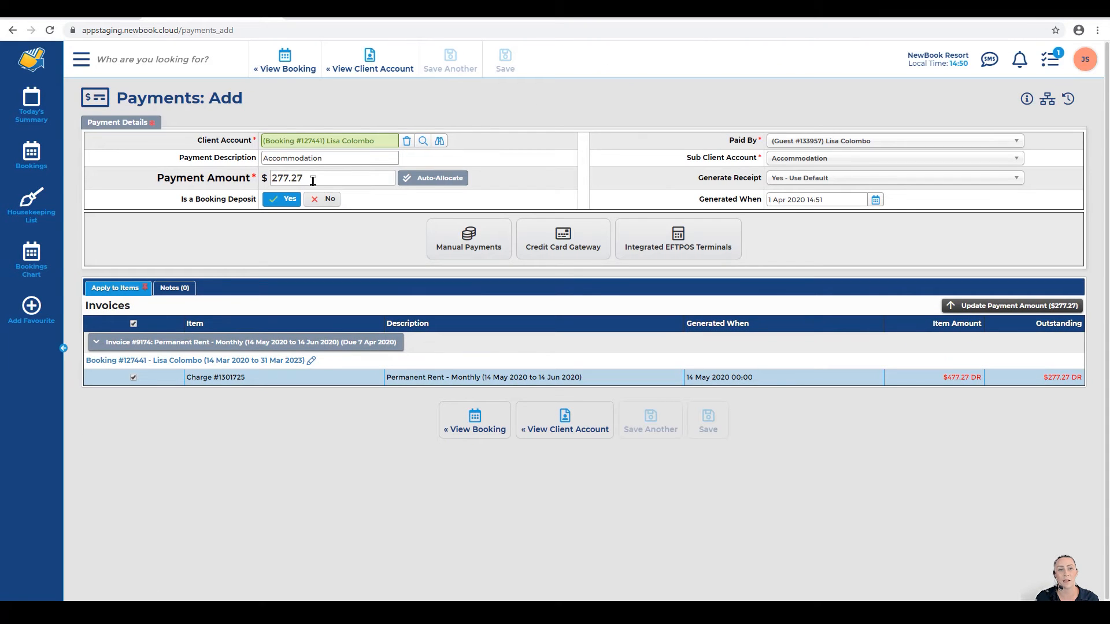
drag(314, 179, 265, 180)
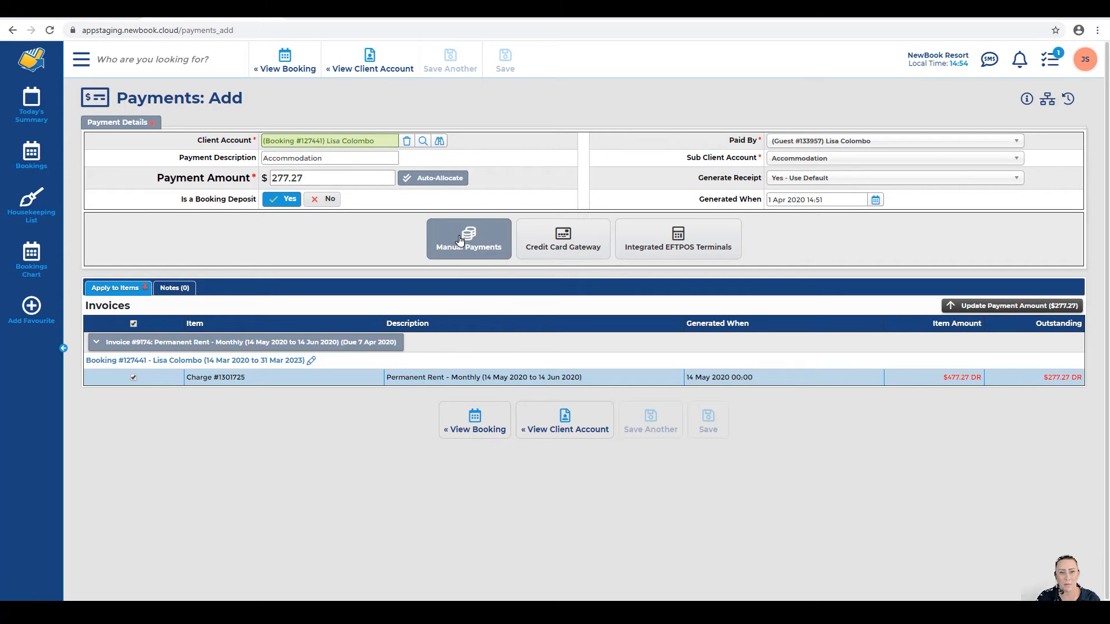
Step: Record the $277.27 payment as a Direct Debit manual payment and save it
click(461, 240)
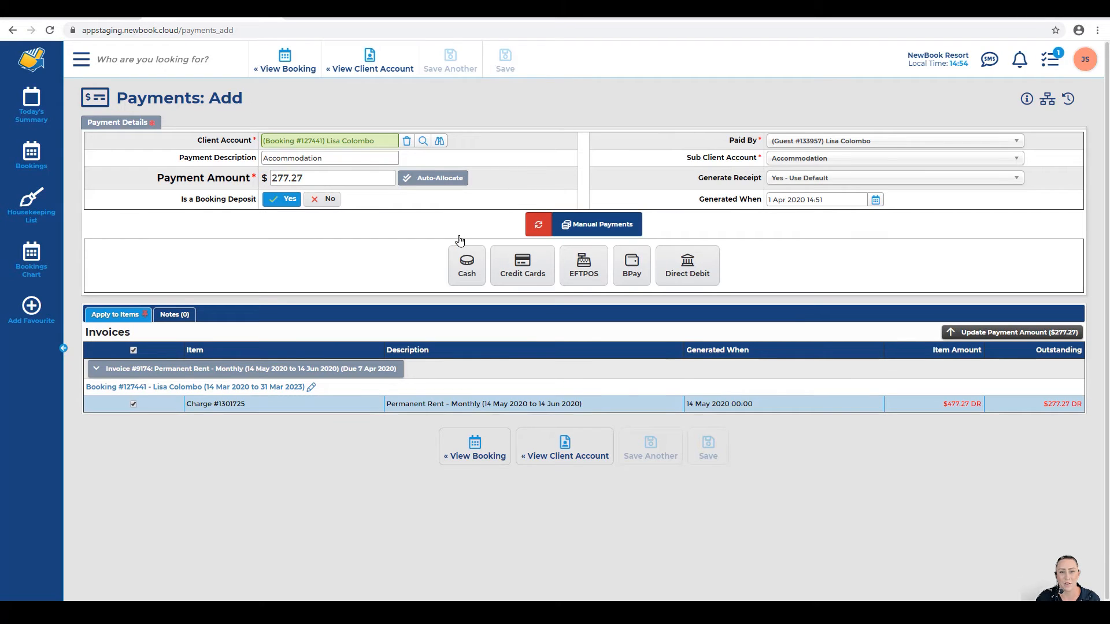
click(694, 276)
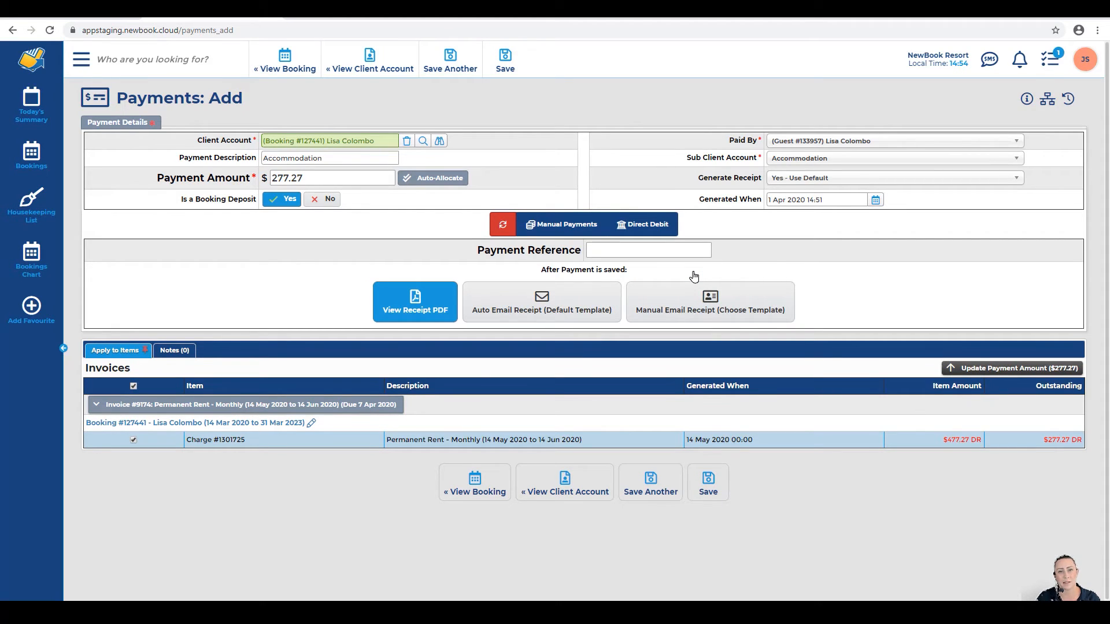
click(505, 60)
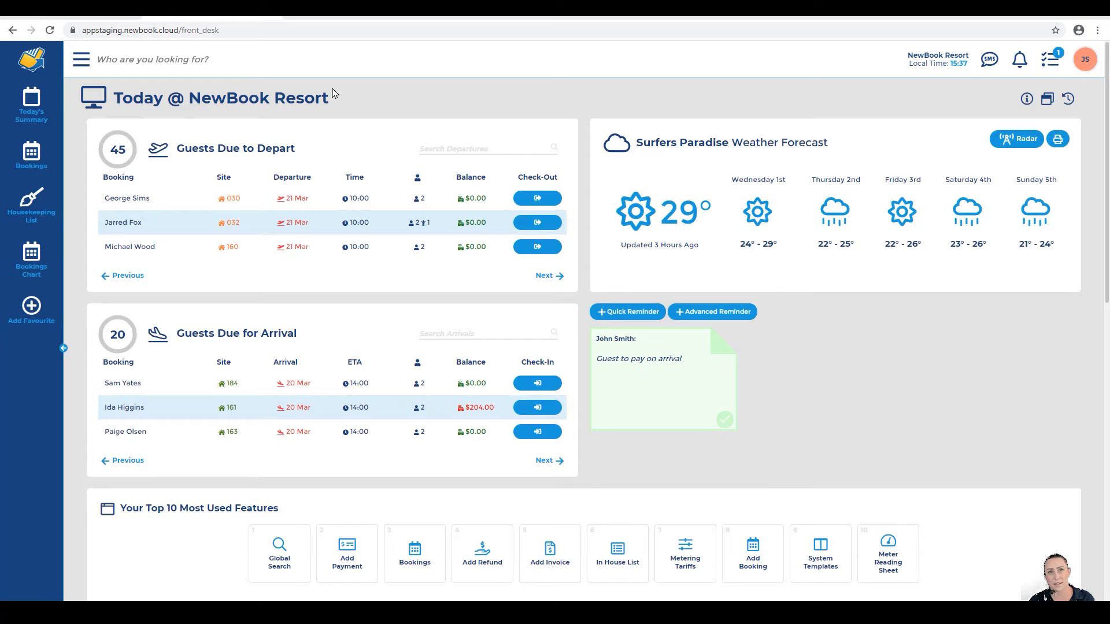
Step: Find the guest in Today's Summary's in-house list and open their $1,125.72 client account
click(31, 104)
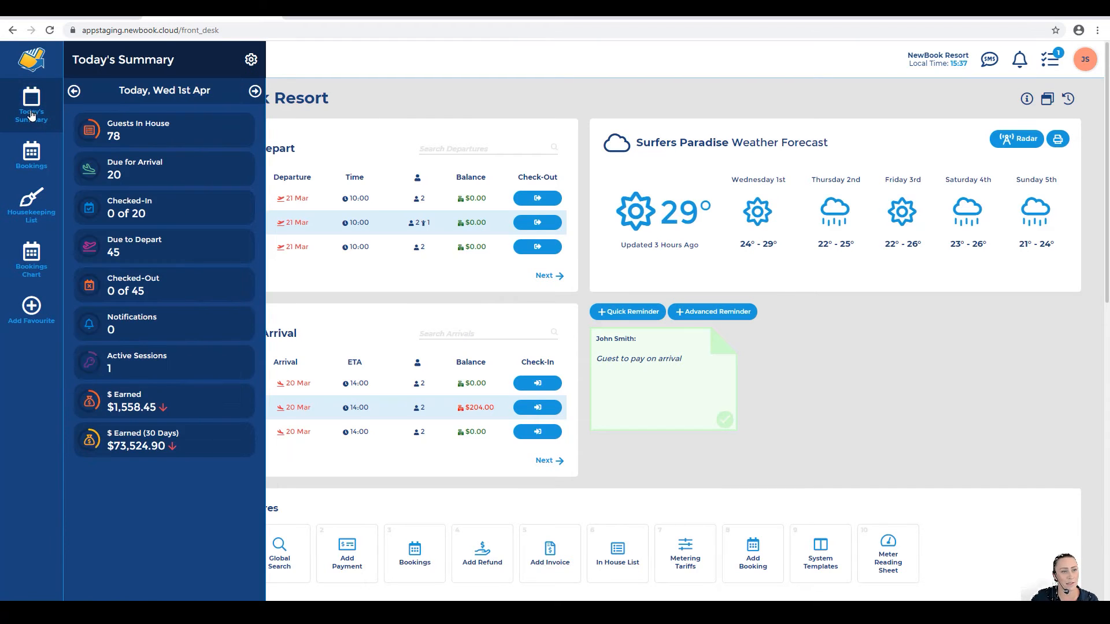
click(105, 138)
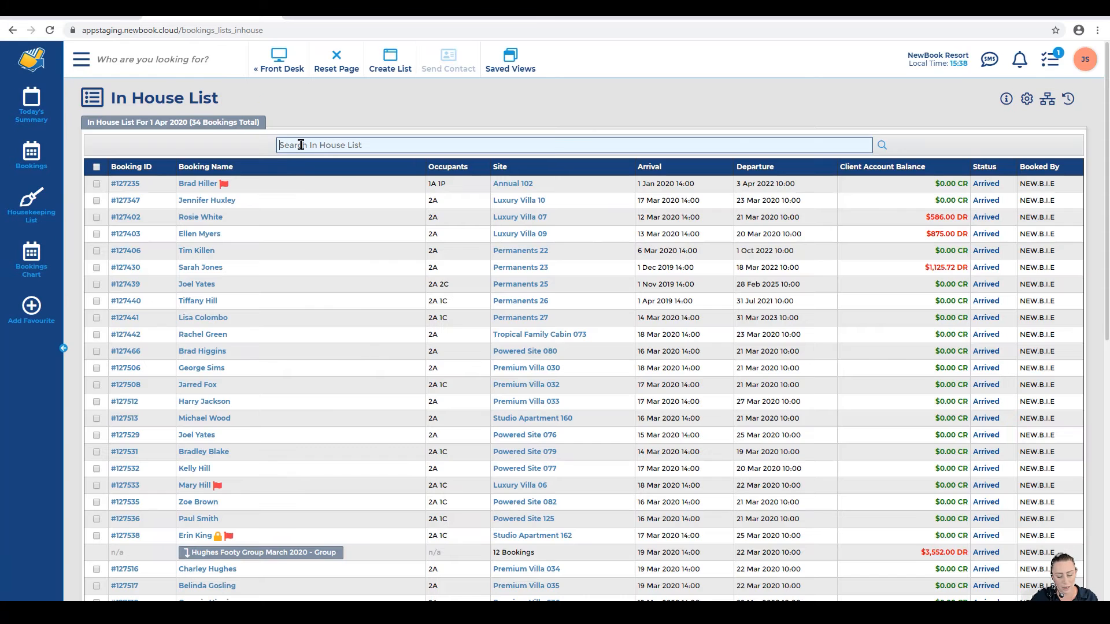
click(301, 144)
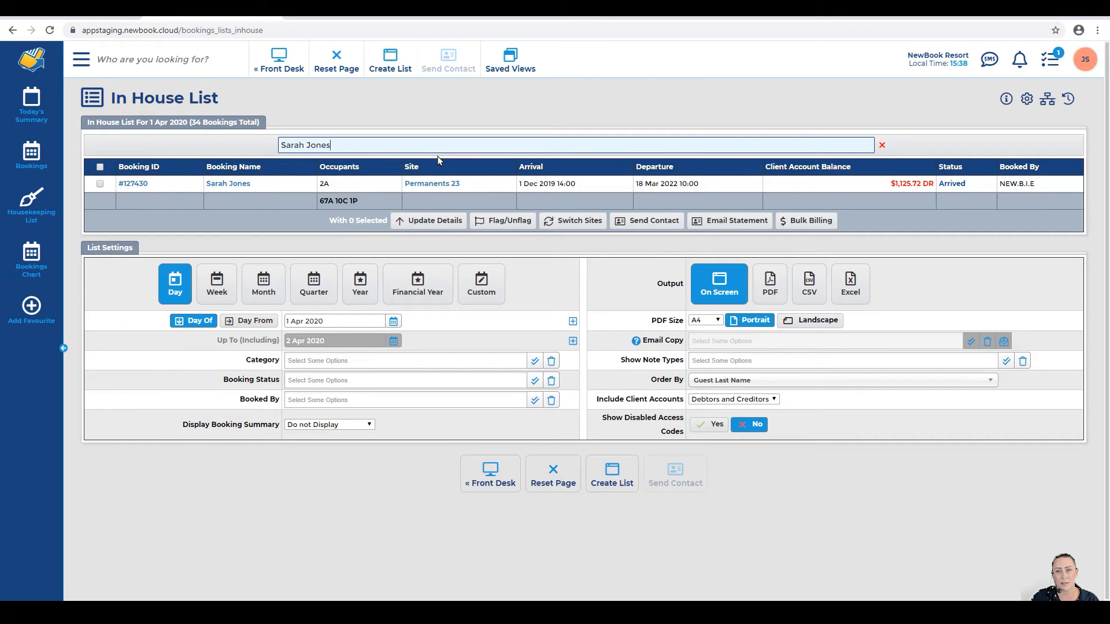
click(908, 188)
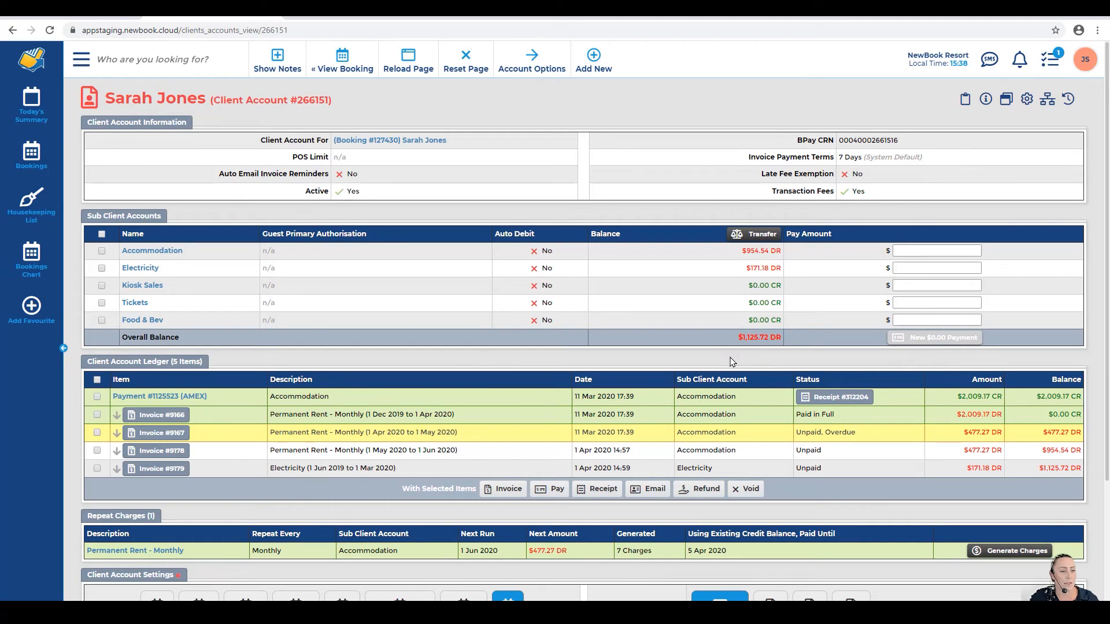
drag(86, 360, 203, 365)
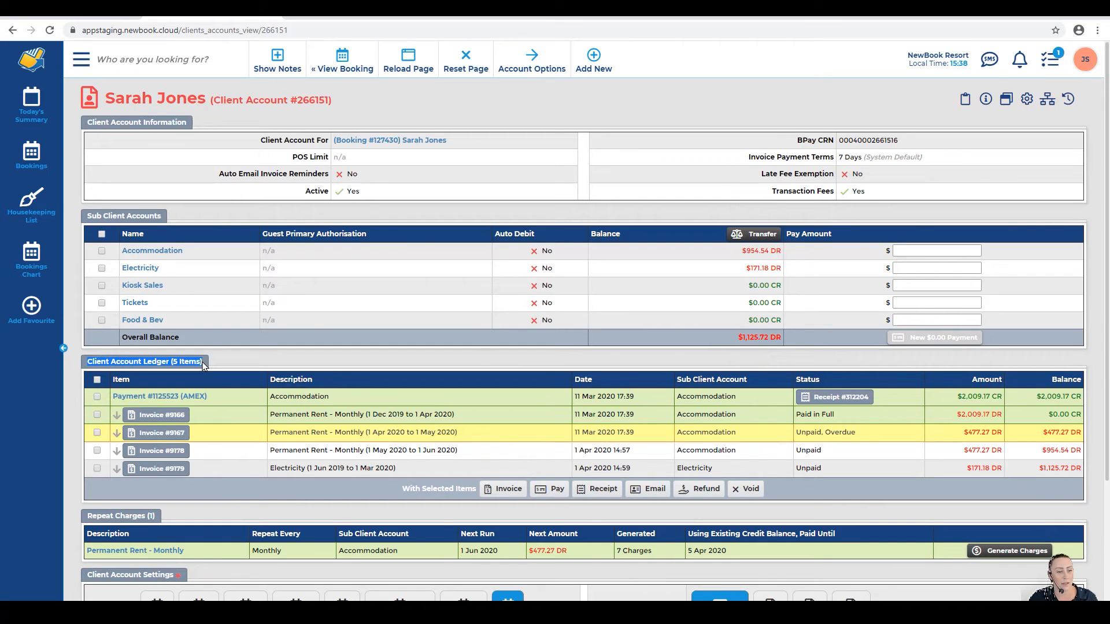
click(203, 365)
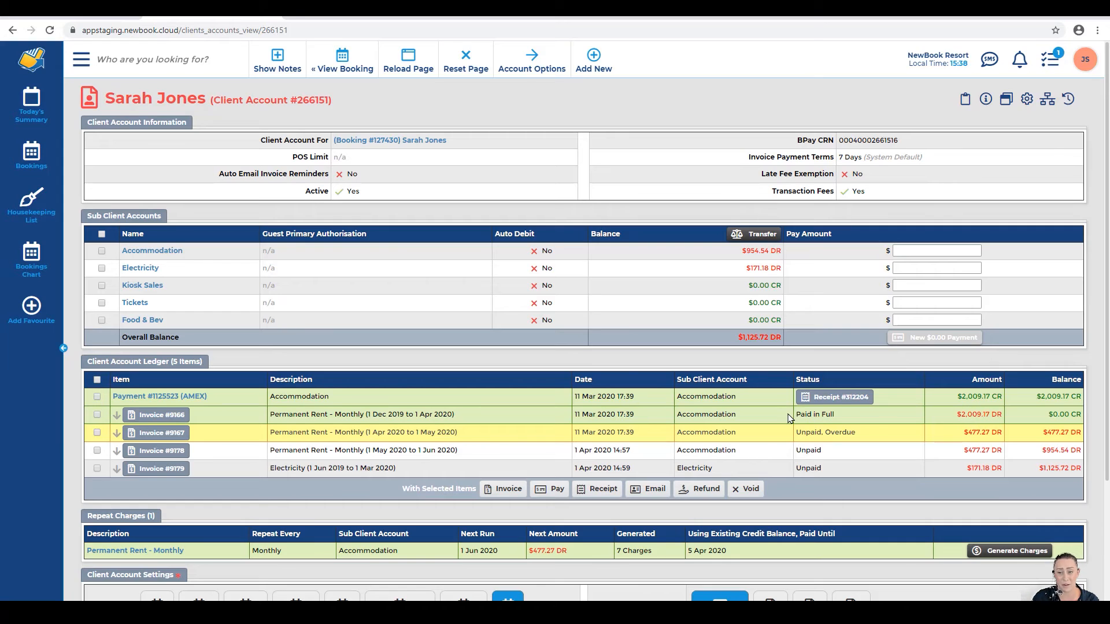
drag(1053, 413, 1074, 414)
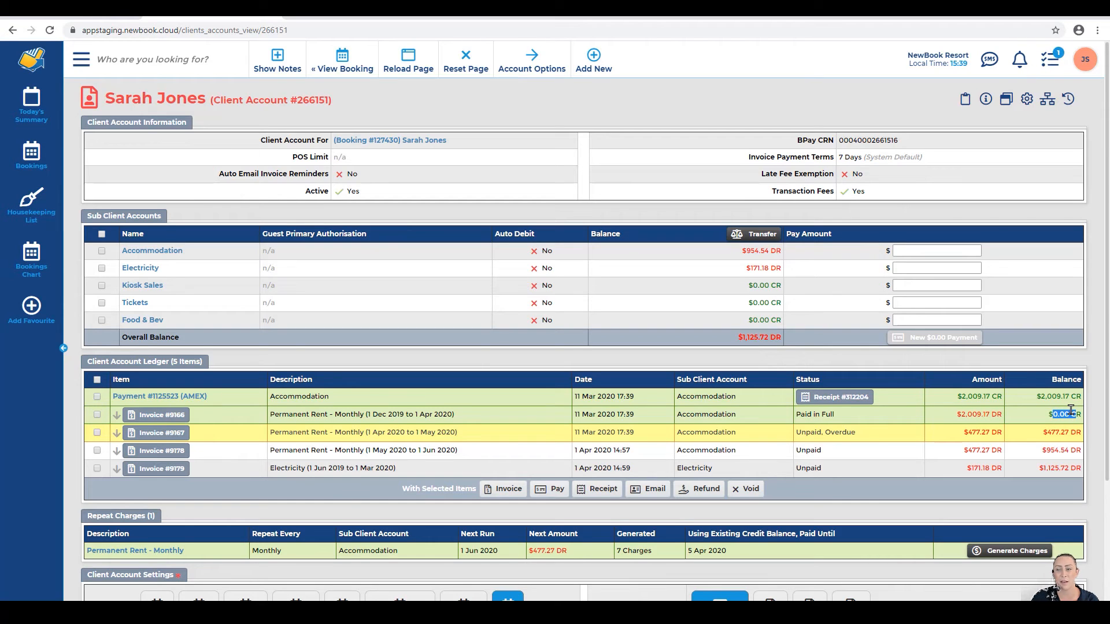
click(1071, 411)
drag(1043, 432, 1077, 436)
Step: Tick and untick the May rent Invoice #9178 row, leaving it unmarked
click(1075, 435)
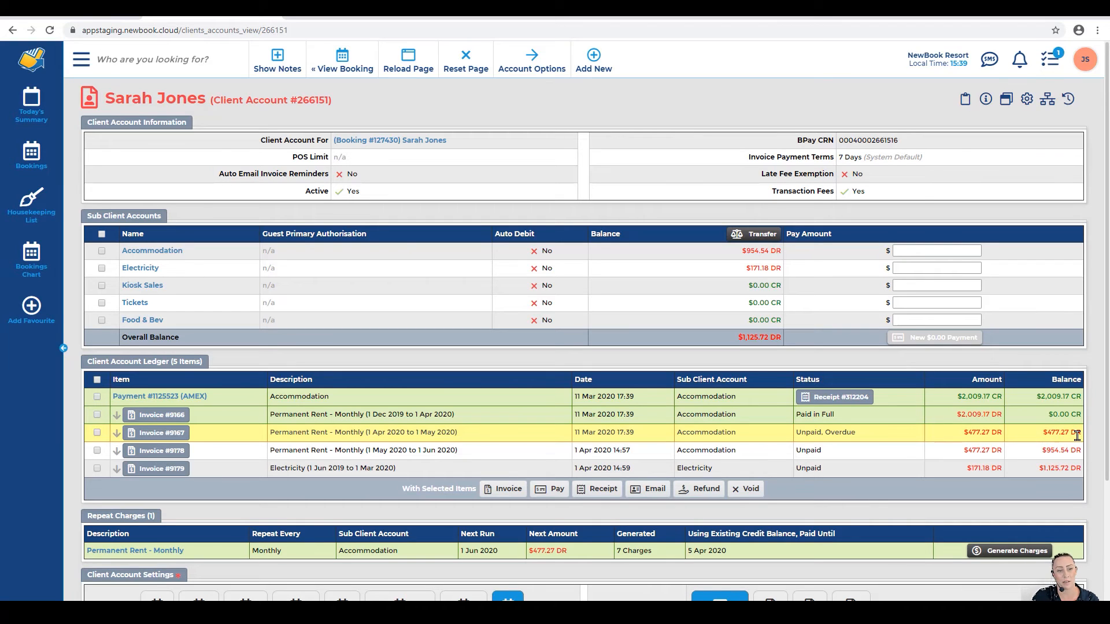
drag(261, 451, 471, 455)
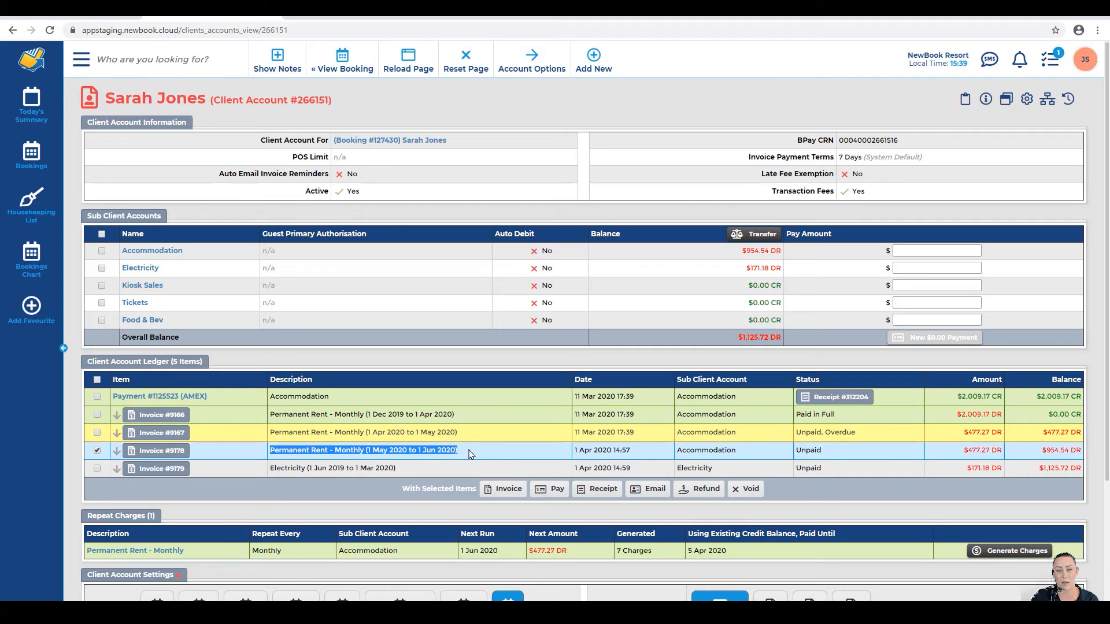
drag(575, 450, 592, 449)
click(592, 448)
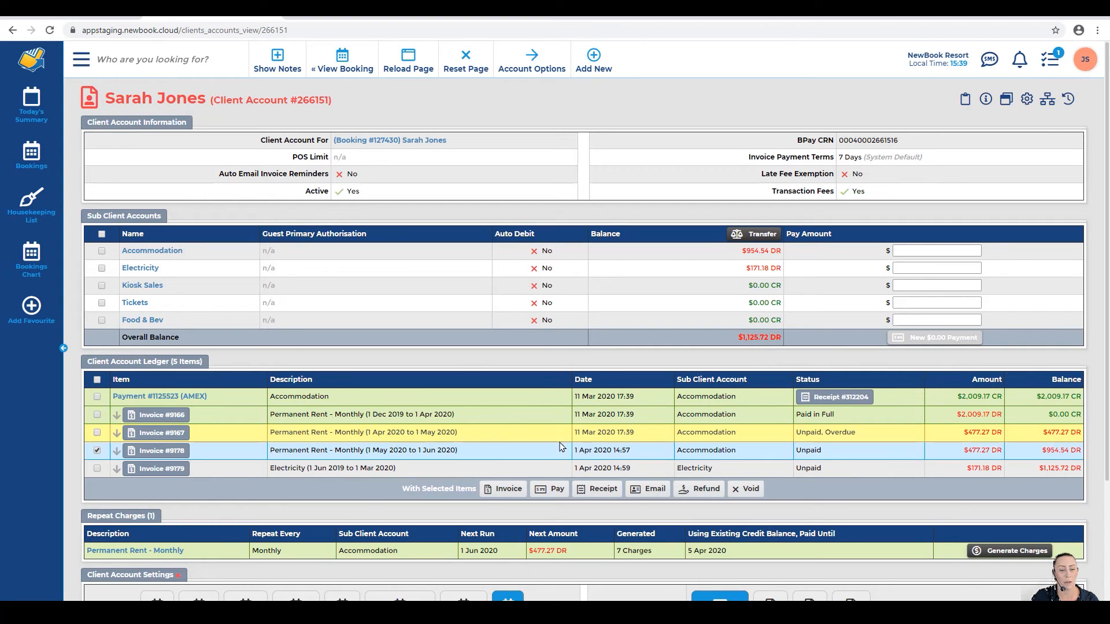
click(439, 448)
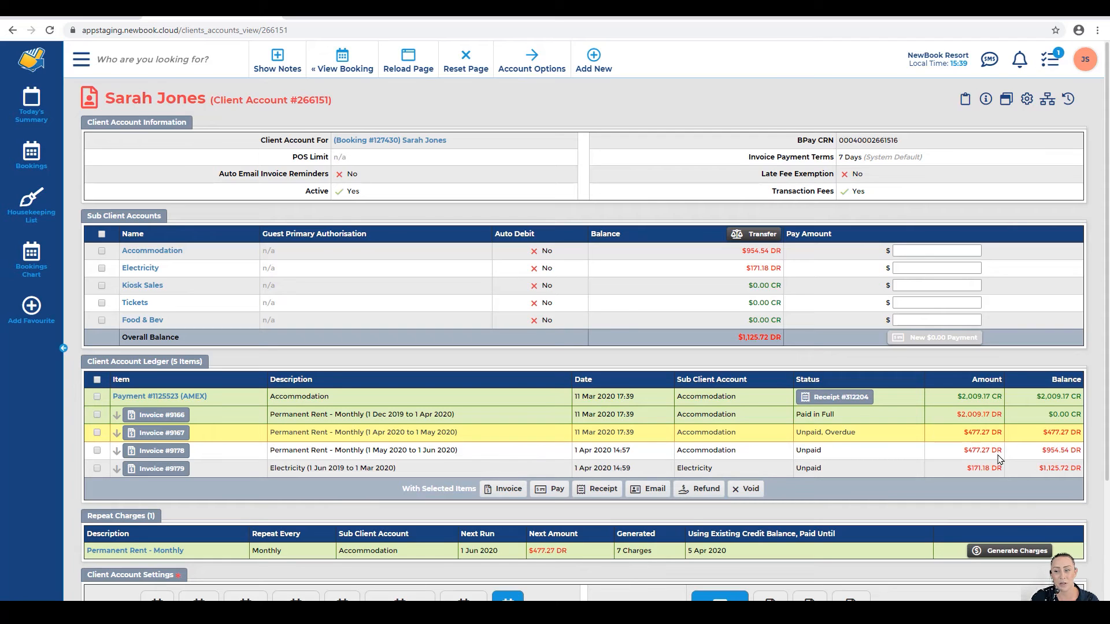
click(1068, 450)
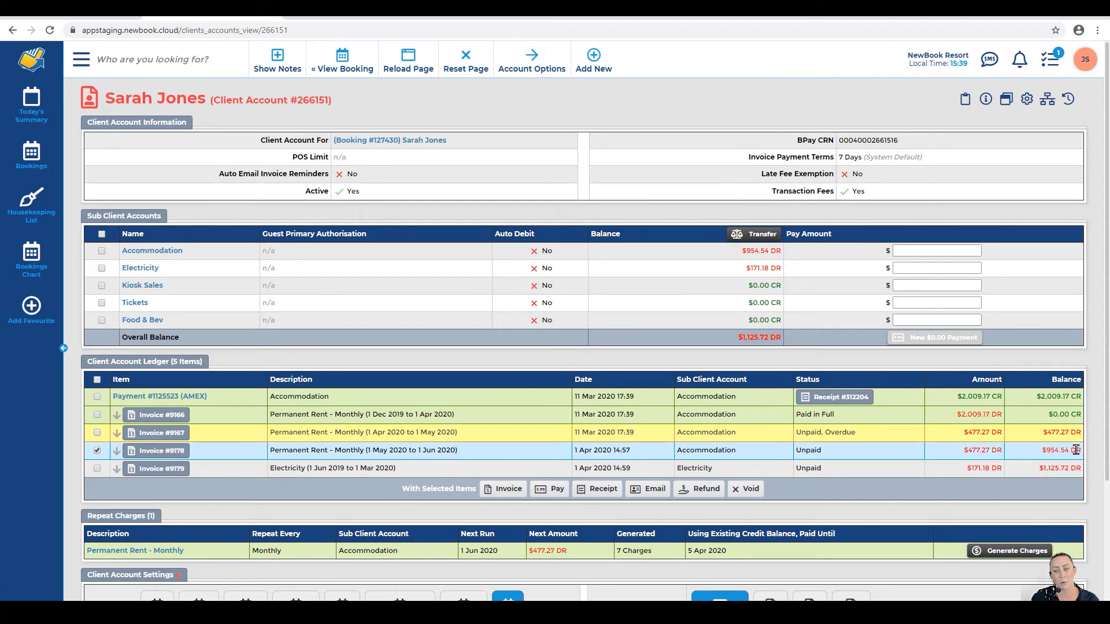
click(1044, 451)
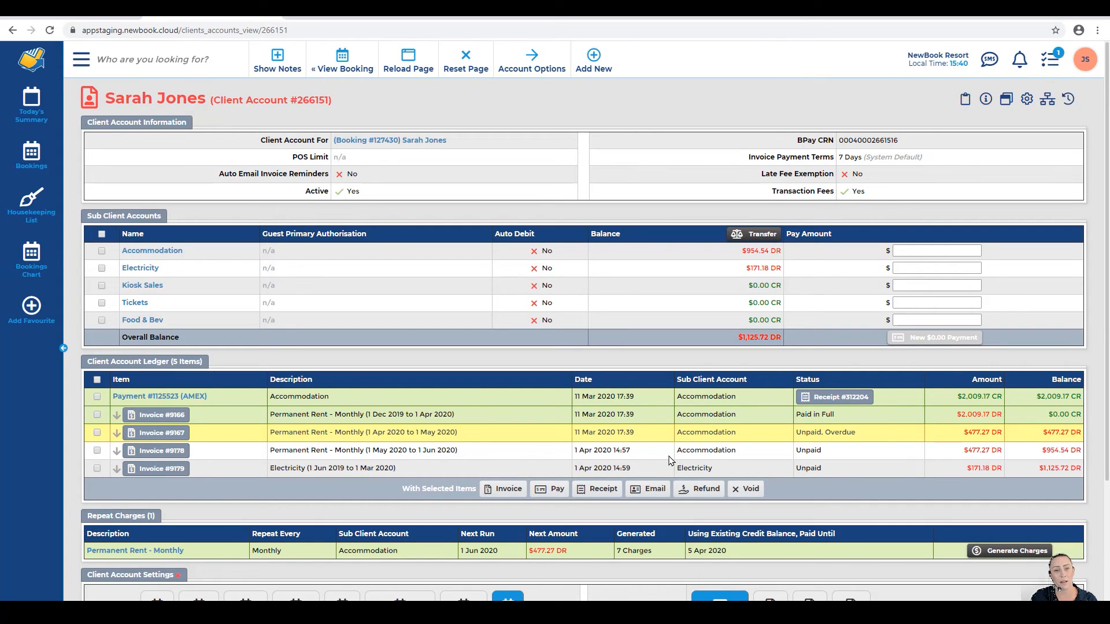
Step: Tick overdue Invoice #9167 and start a manual payment of $477.27 against it
click(97, 433)
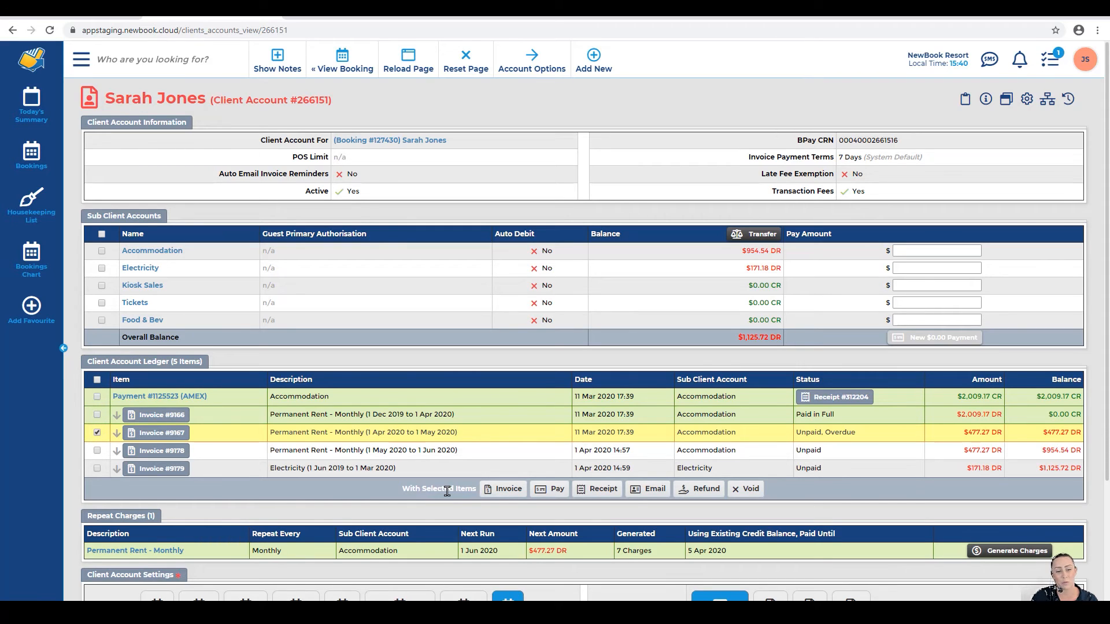
click(550, 489)
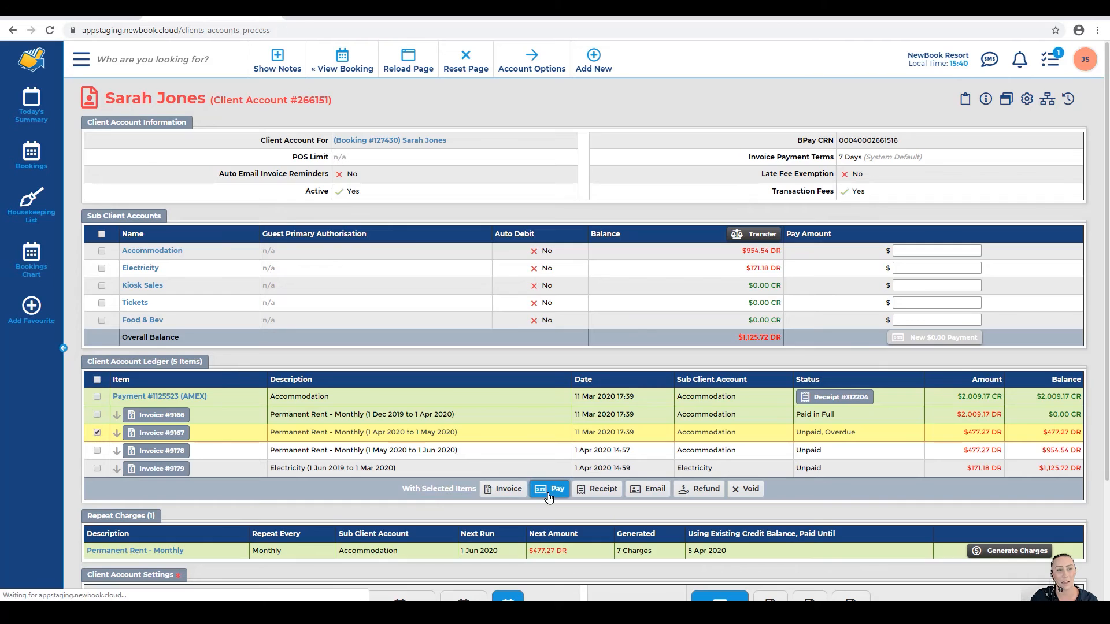
drag(116, 98, 270, 102)
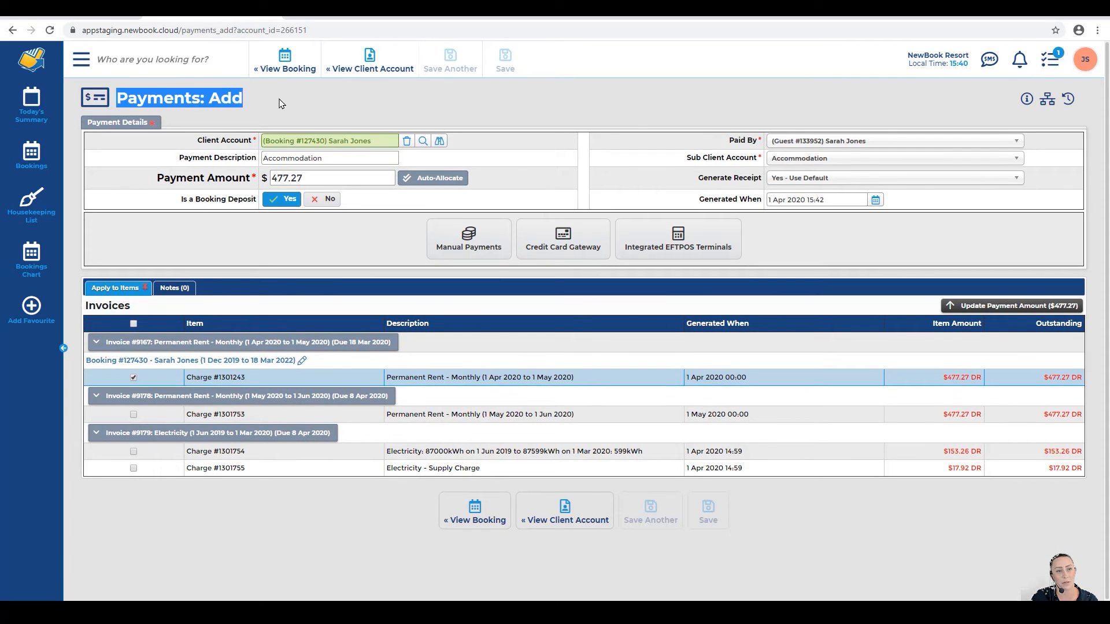
click(282, 102)
drag(265, 177, 311, 178)
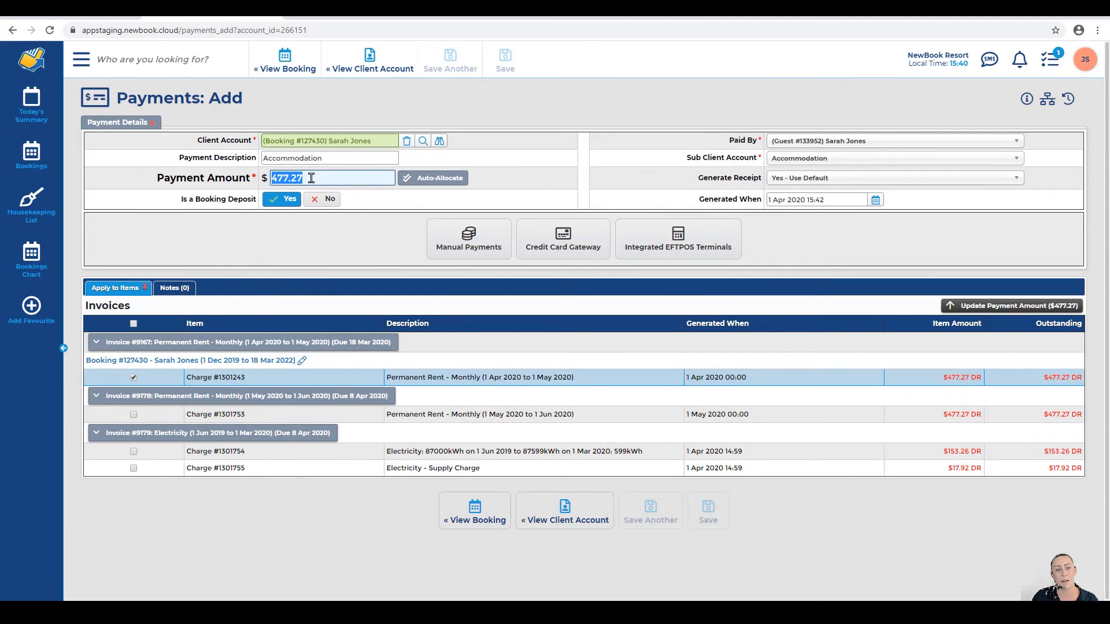
click(311, 178)
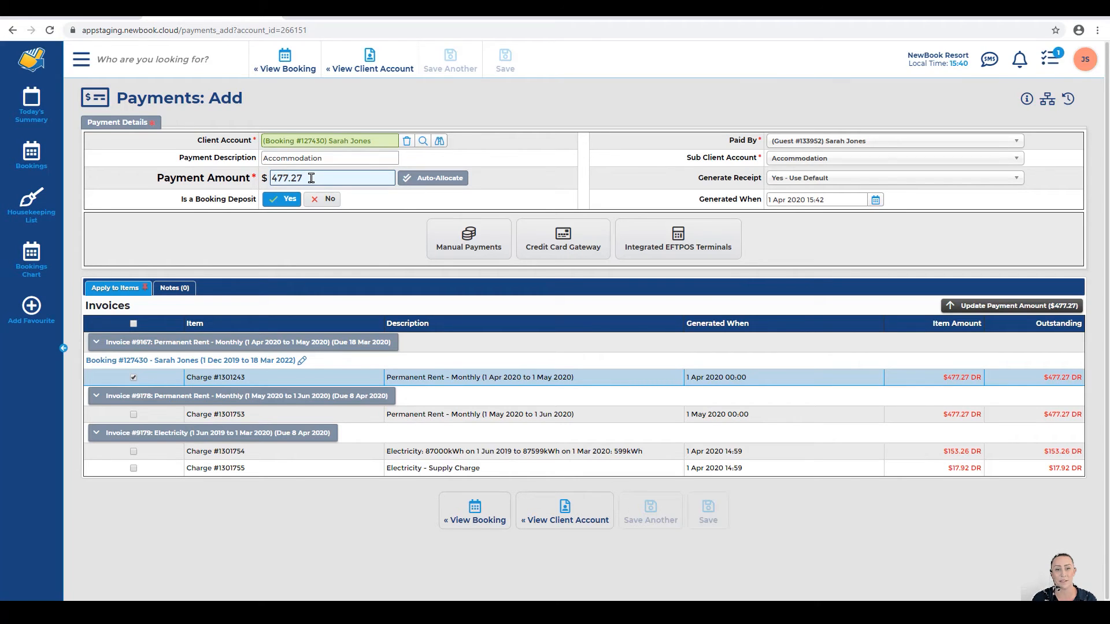
click(436, 240)
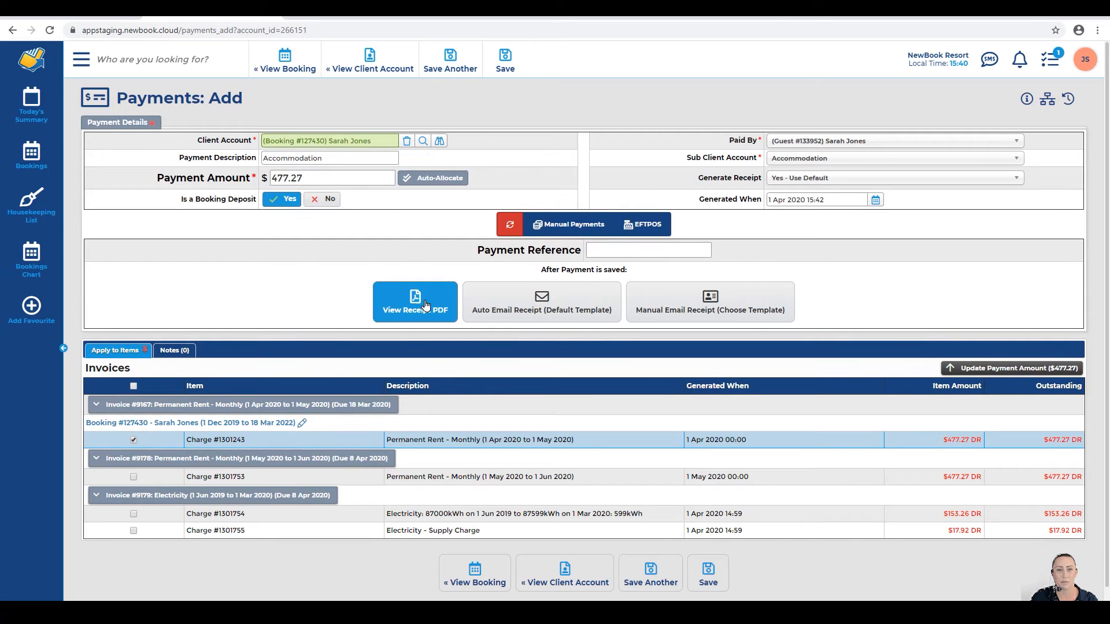
Step: Save the $477.27 EFTPOS payment, check Receipt #312270, and return to the client account
click(493, 67)
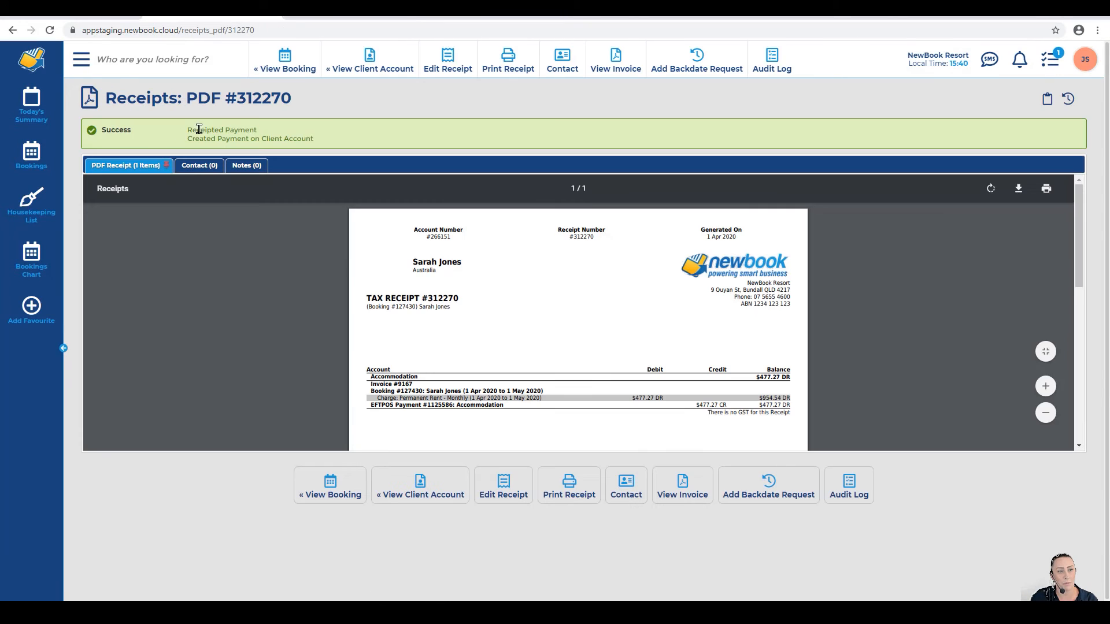
triple_click(262, 132)
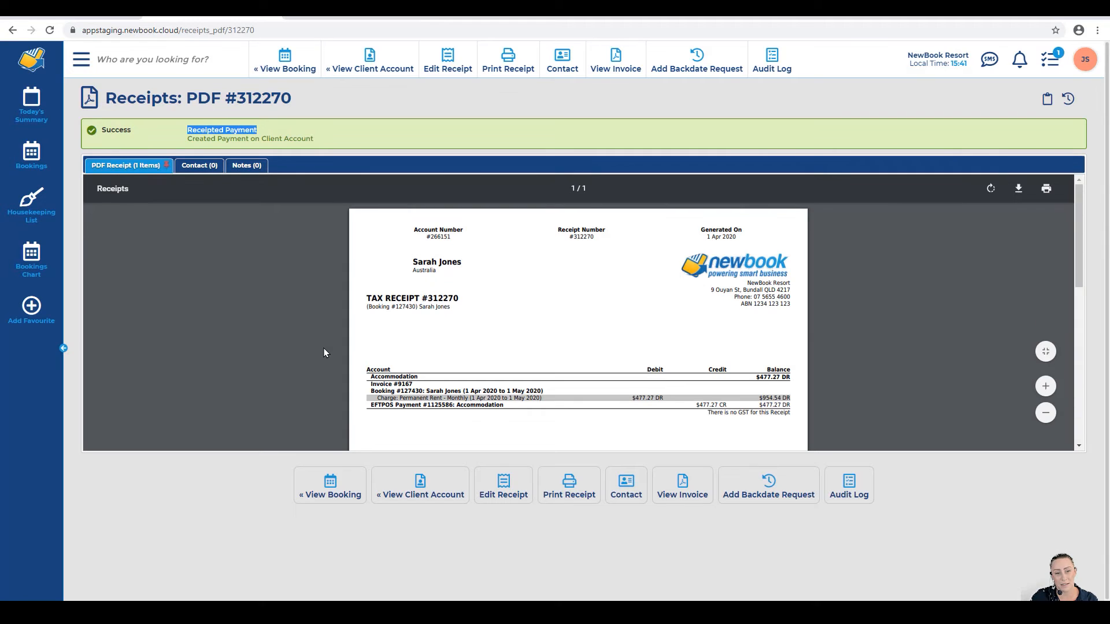
drag(358, 303, 471, 303)
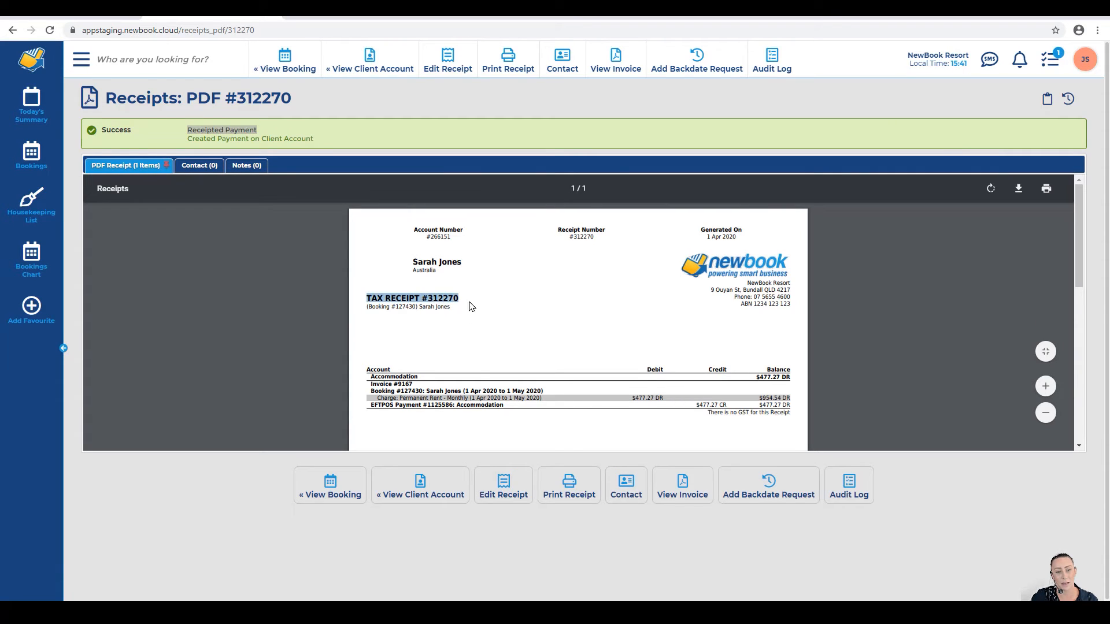
click(374, 389)
drag(371, 384, 665, 395)
drag(373, 404, 787, 407)
click(789, 408)
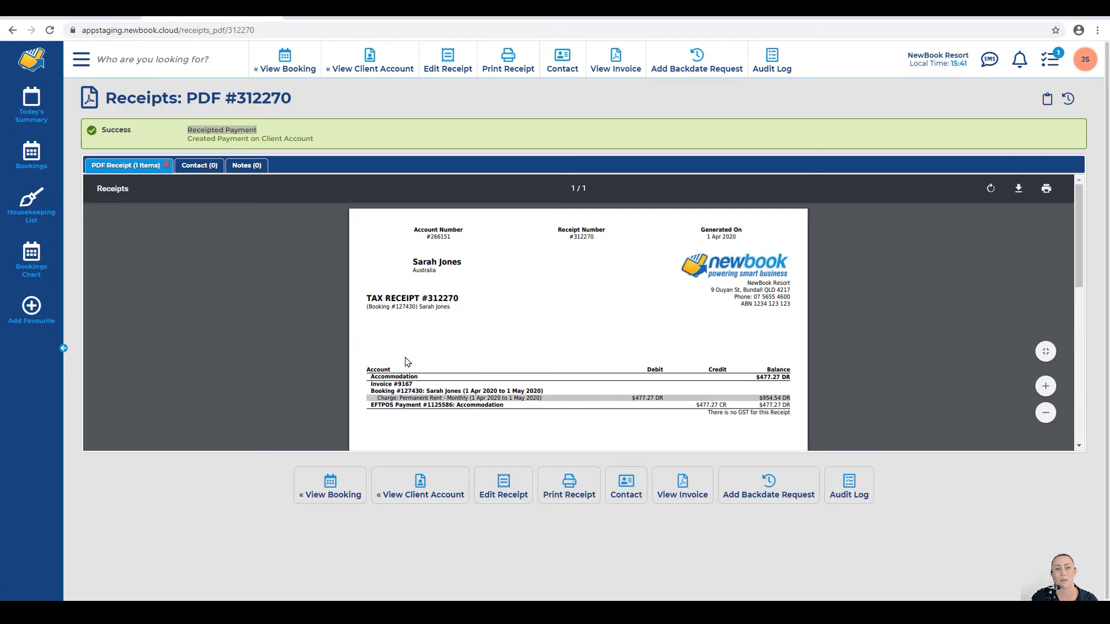
click(371, 68)
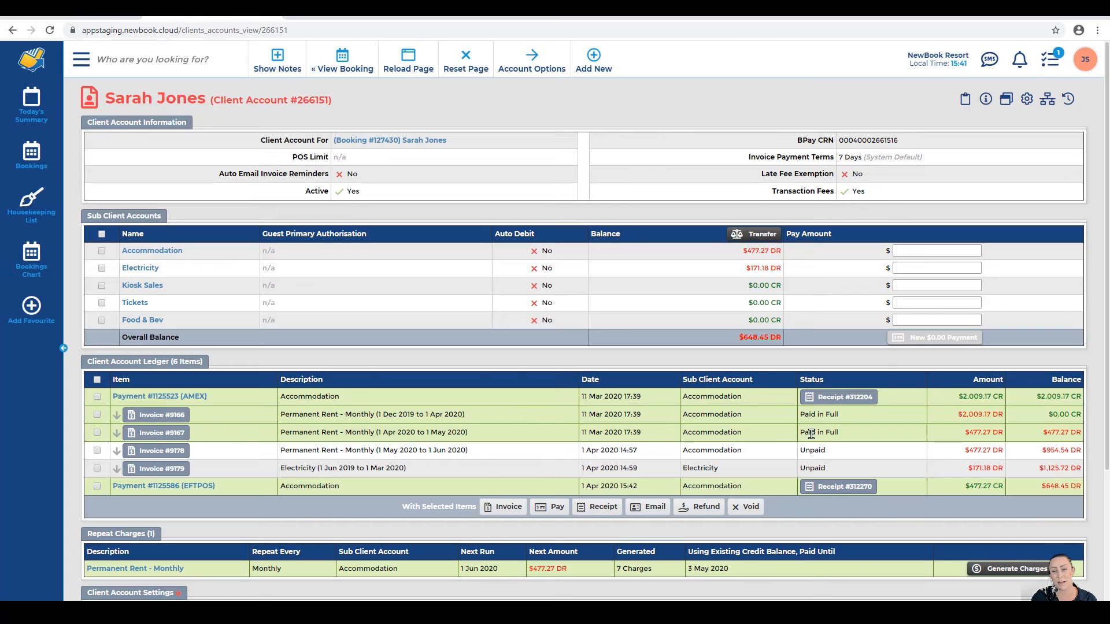
Step: Select Invoices #9178 and #9179 together and start a single payment for both
drag(801, 435, 860, 439)
click(868, 435)
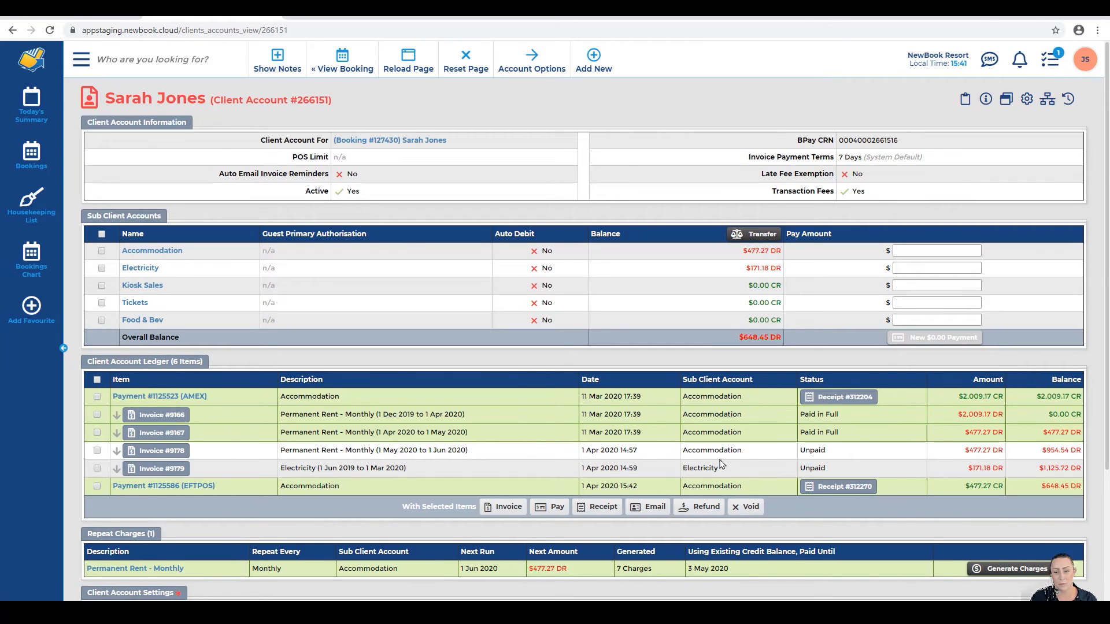
click(803, 457)
click(795, 470)
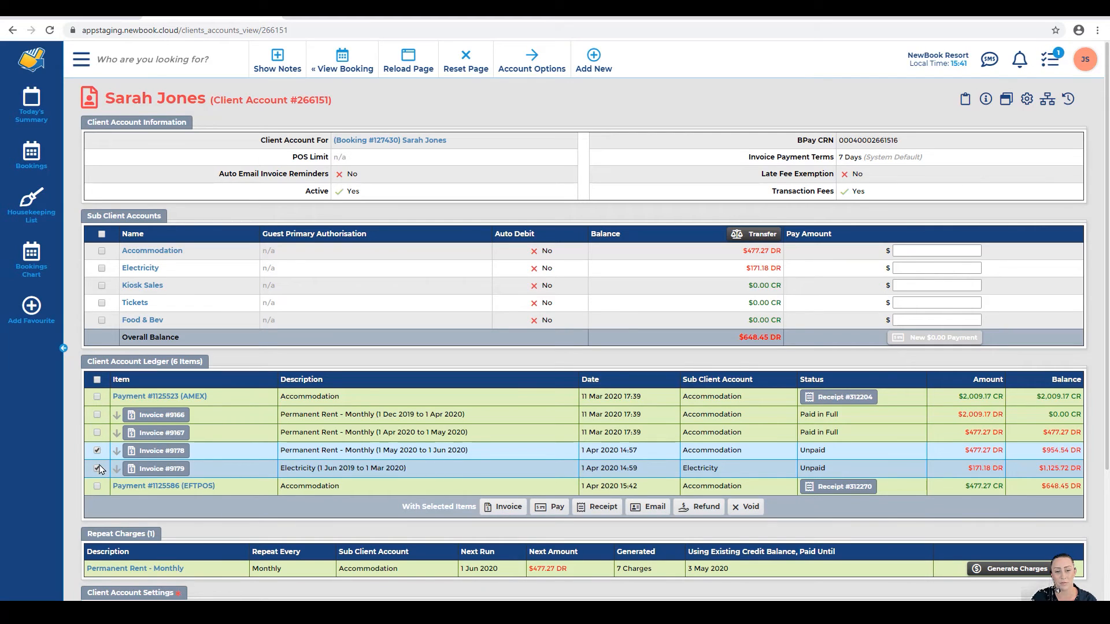
click(551, 507)
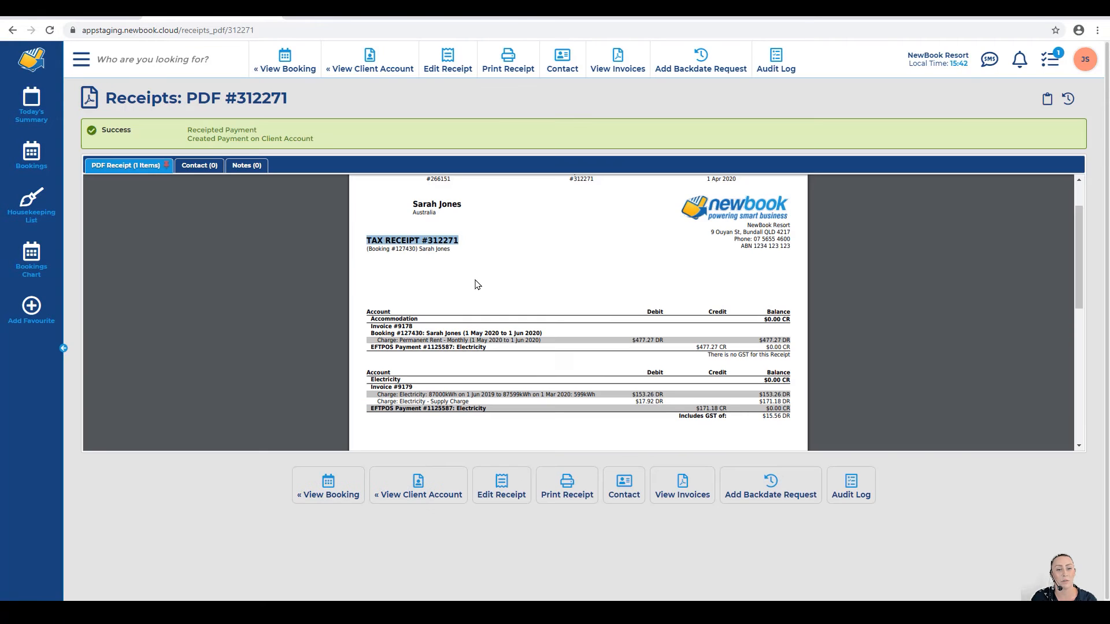
Step: Review receipt #312271's Accommodation lines, then return to the client account
click(437, 287)
drag(362, 306, 790, 345)
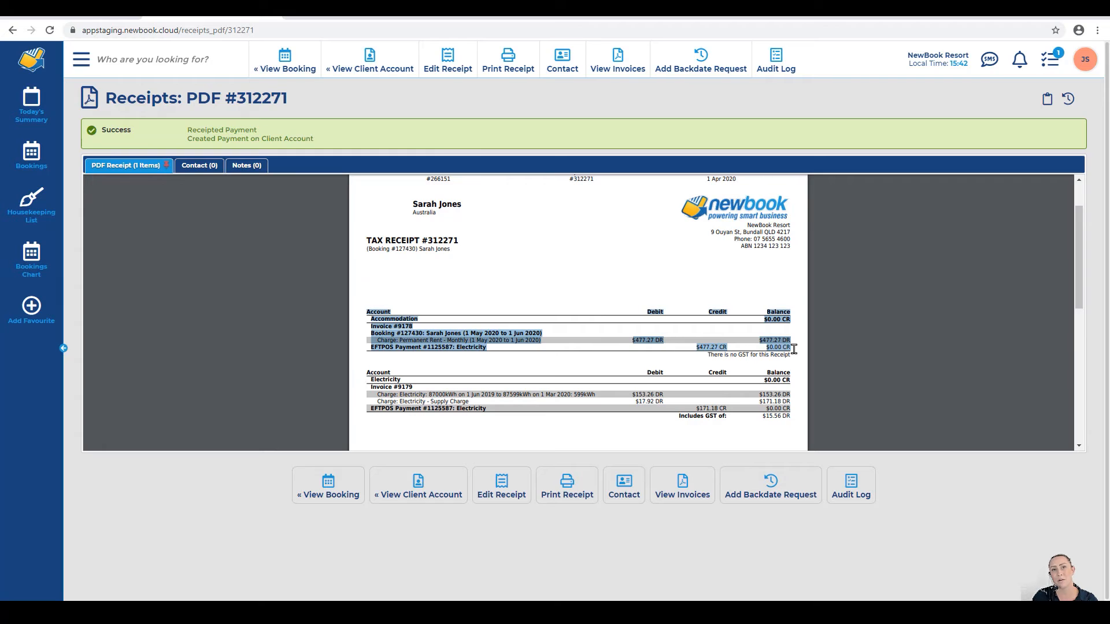
click(794, 349)
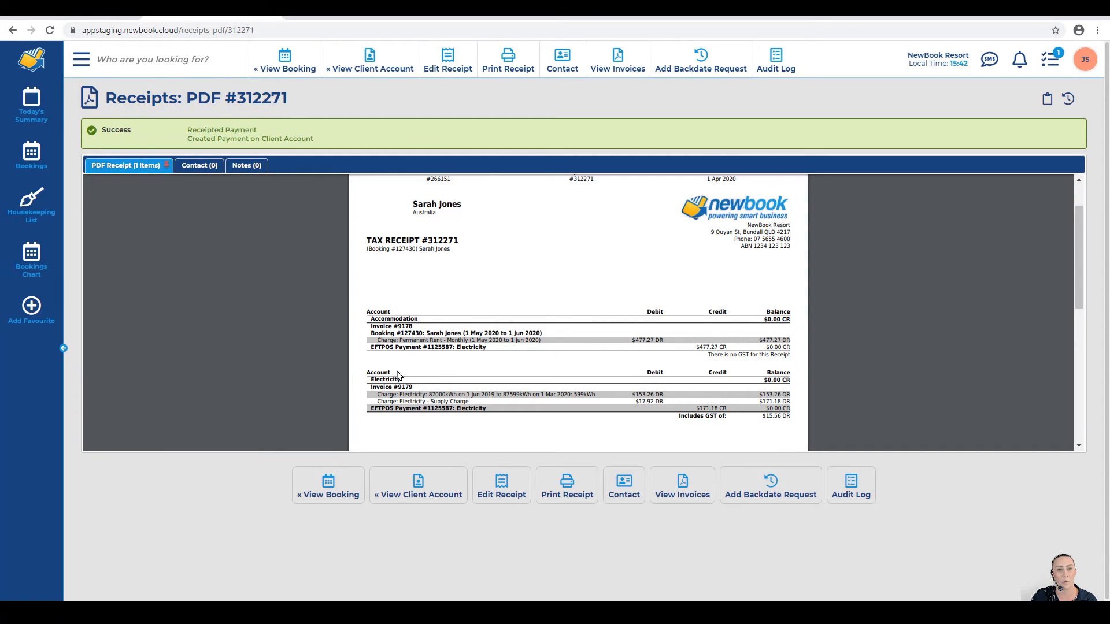
click(325, 70)
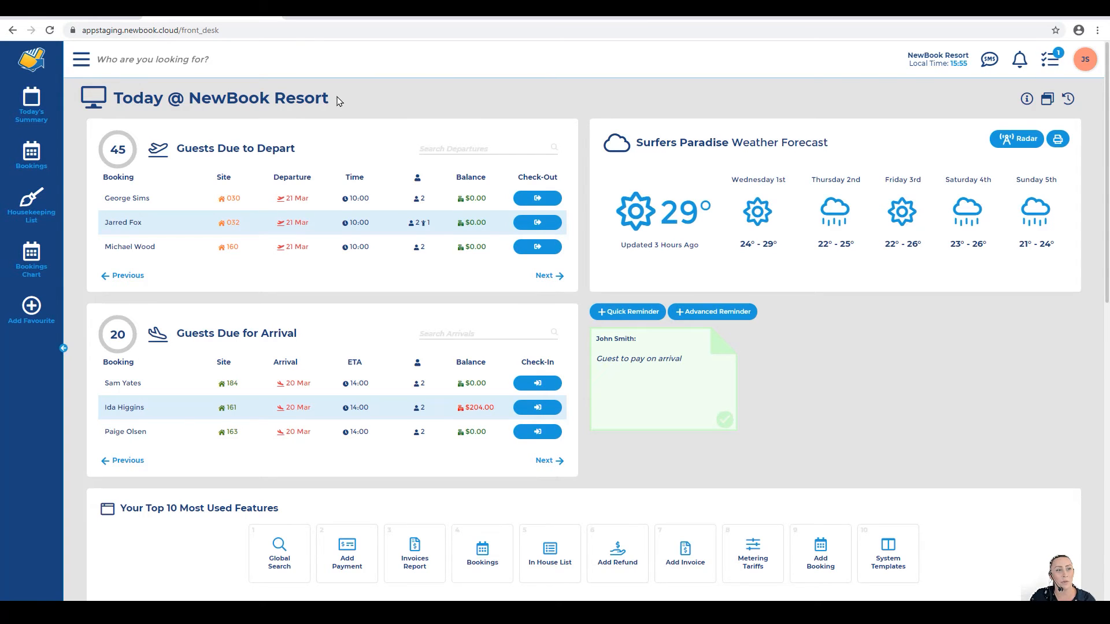
Step: Search the menu for 'invoice' and open the Invoices Report
click(82, 59)
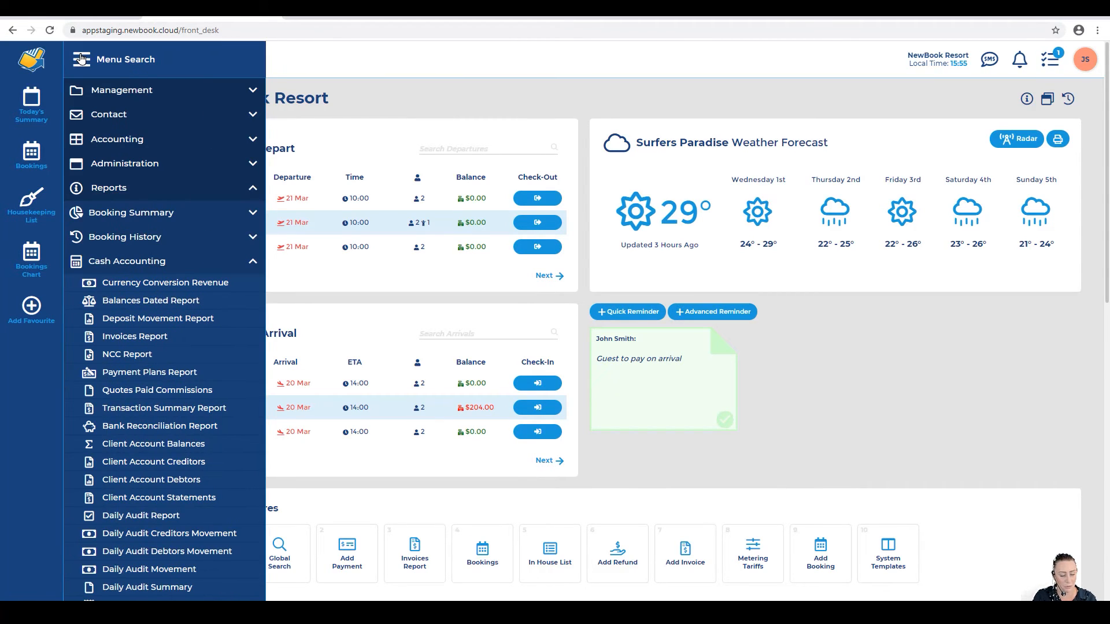
text(invoice)
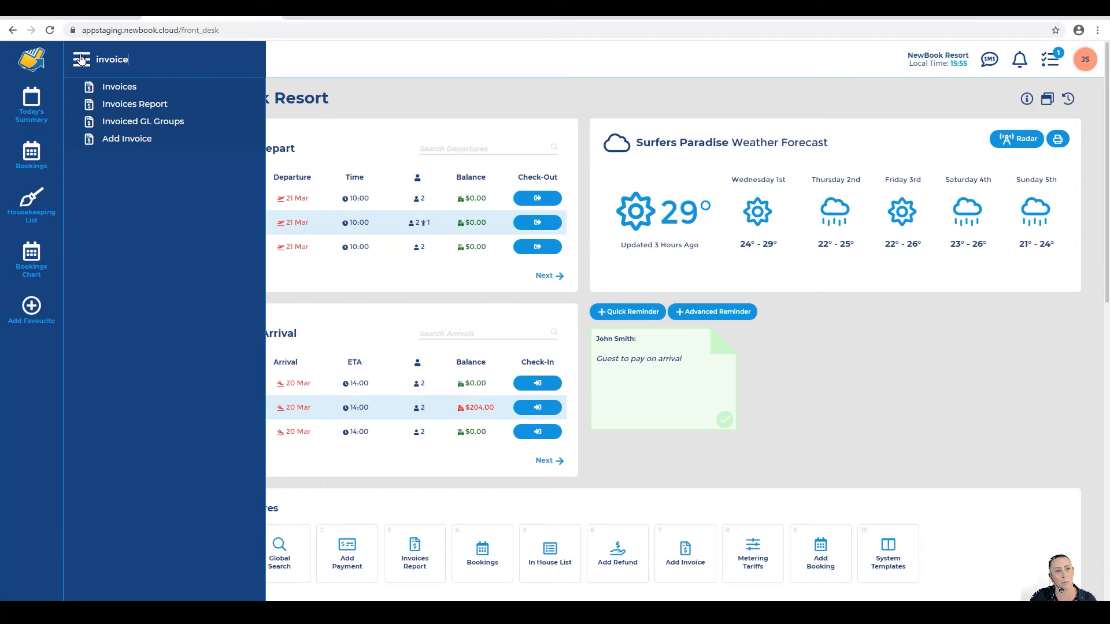
click(116, 104)
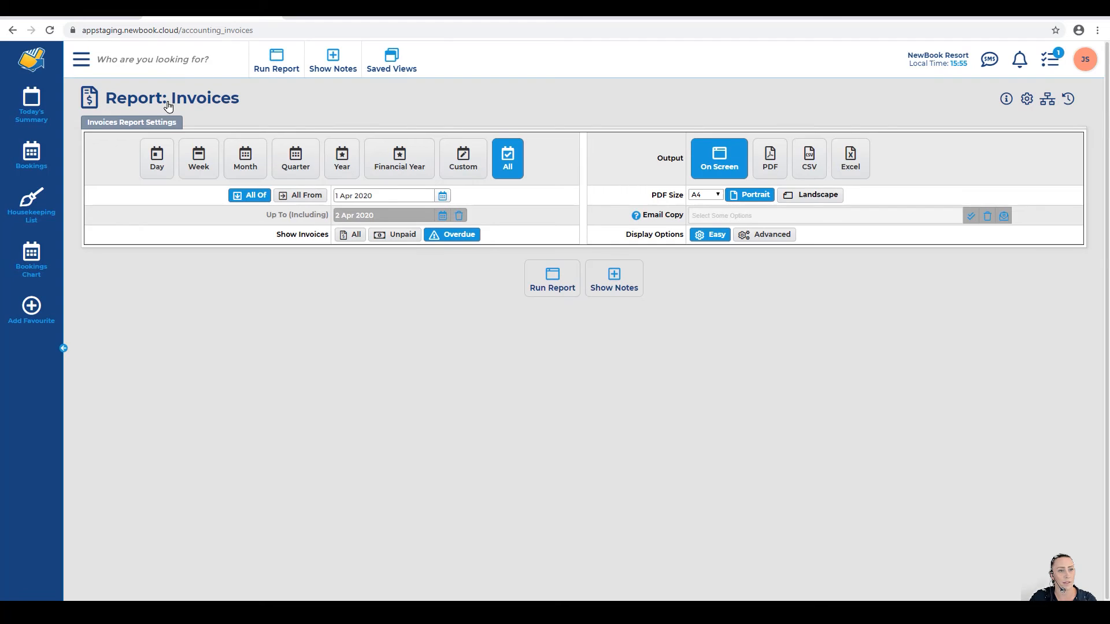
Step: Run the Invoices report for the Year with Show Invoices set to All, listing 20 invoices
drag(107, 99, 249, 107)
click(249, 107)
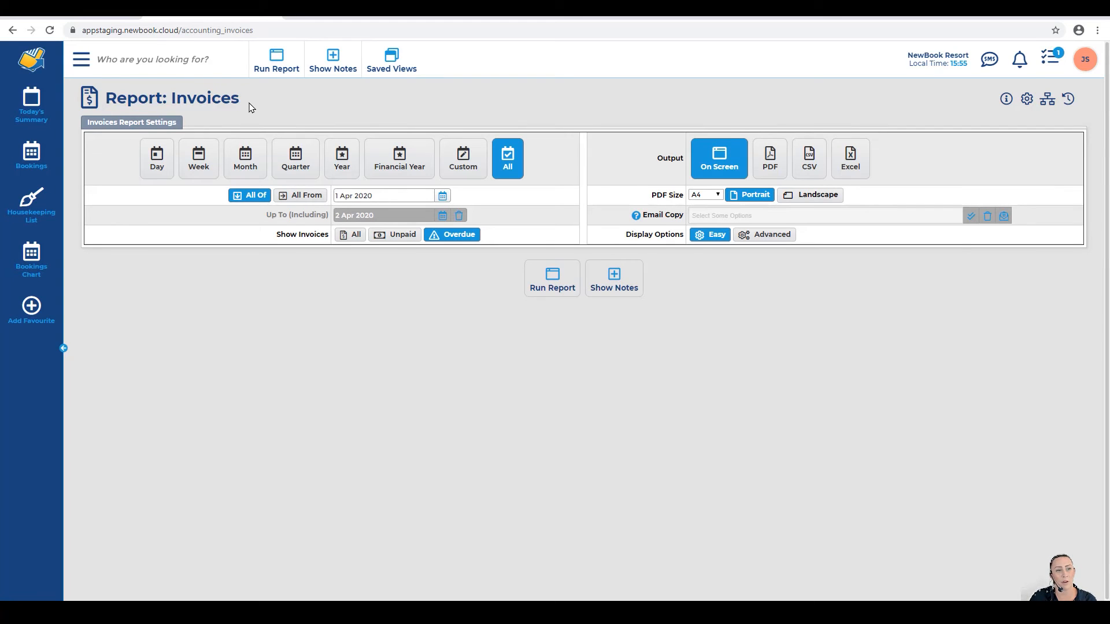
drag(83, 124, 184, 127)
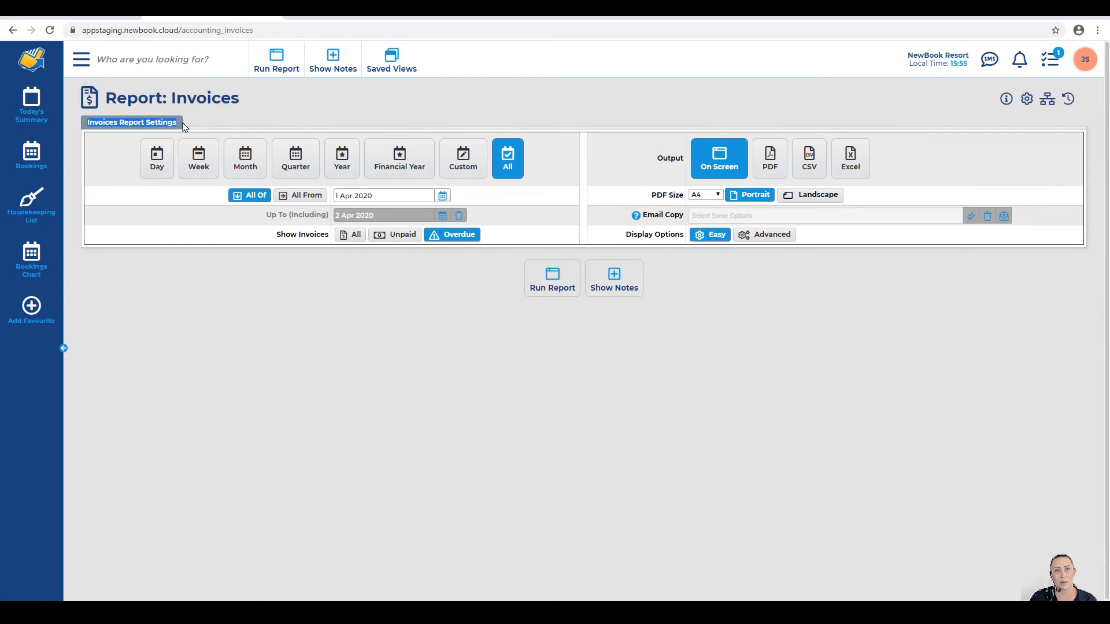
click(181, 126)
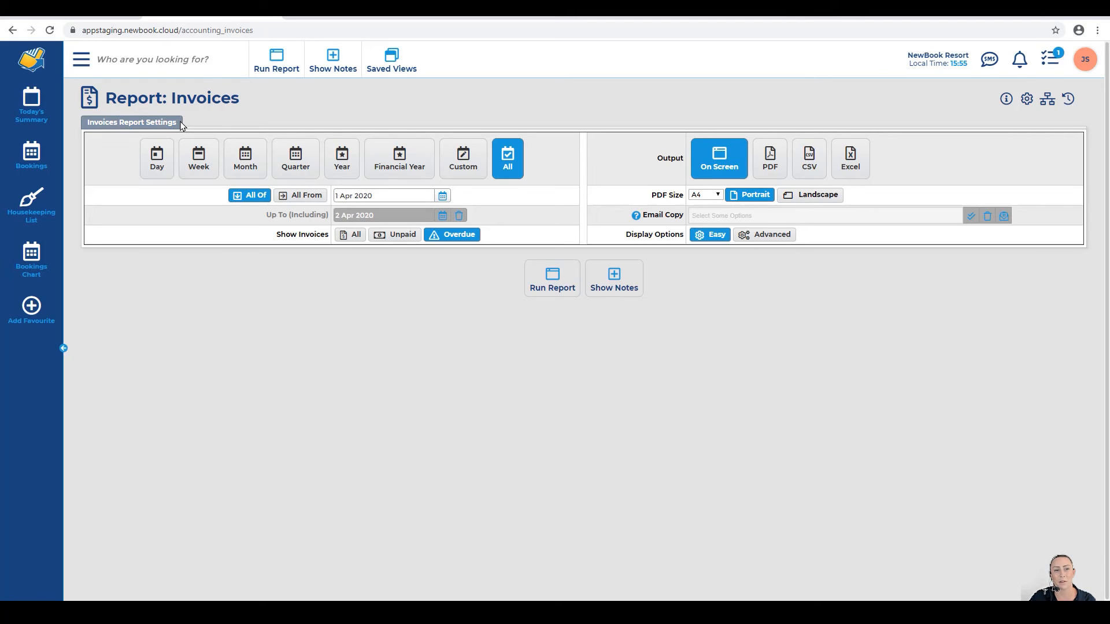
click(342, 159)
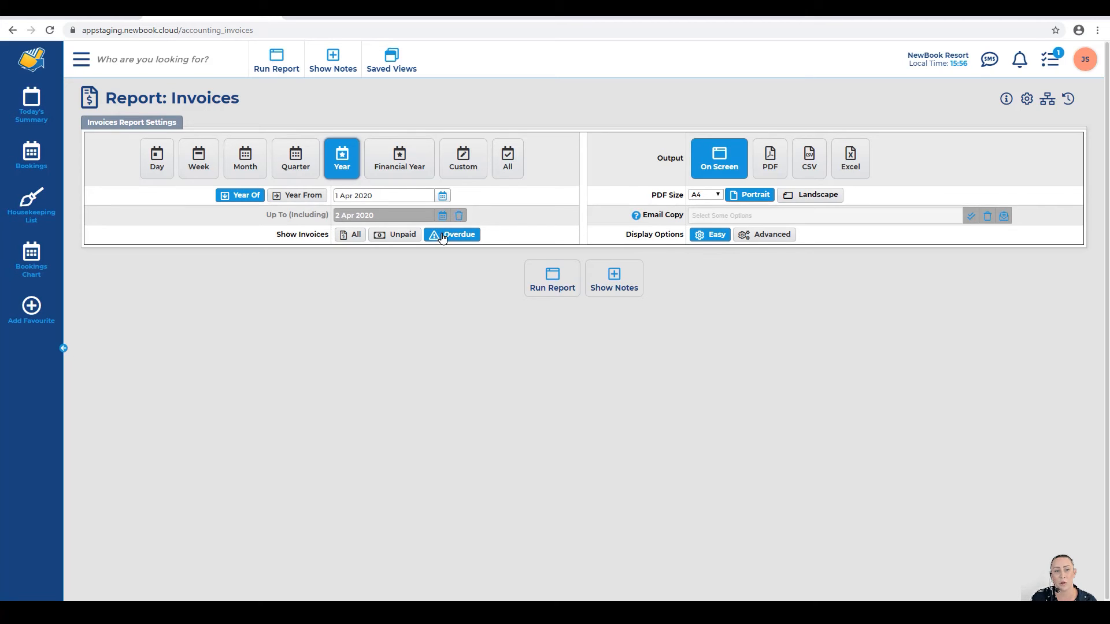
click(354, 236)
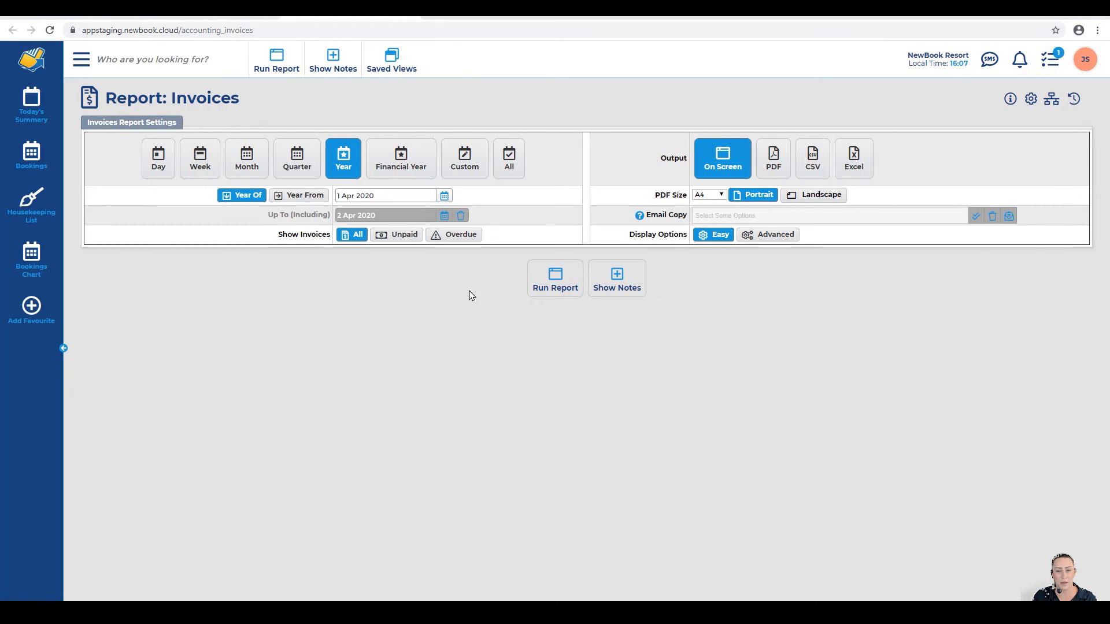
click(552, 279)
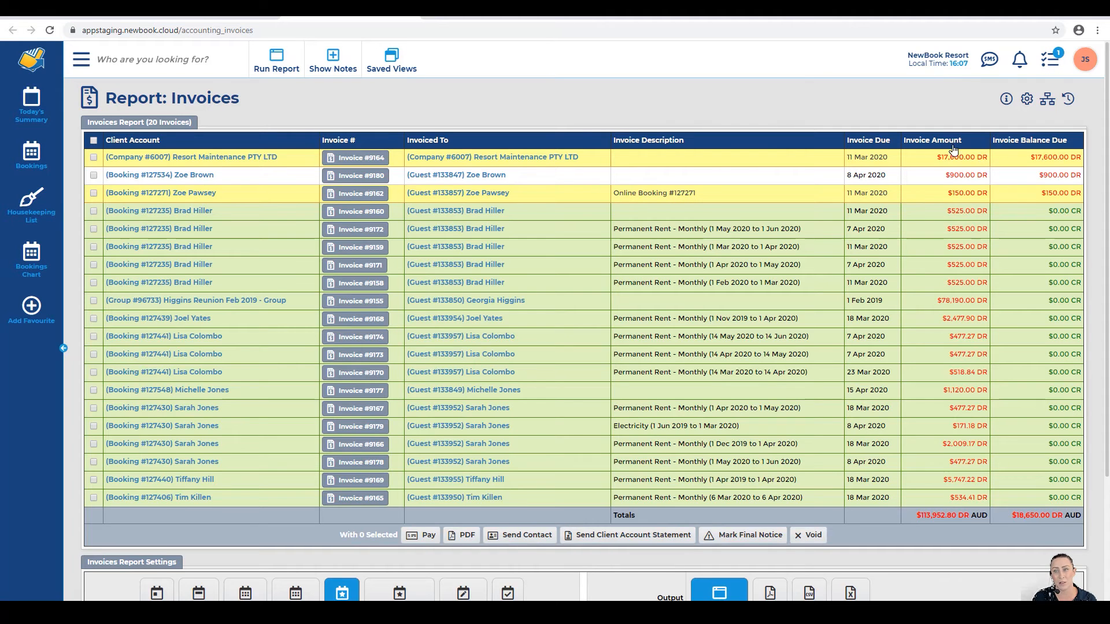
Step: Select Invoices #9164 and #9162 and start a Send Contact message for them
drag(1030, 157, 1073, 144)
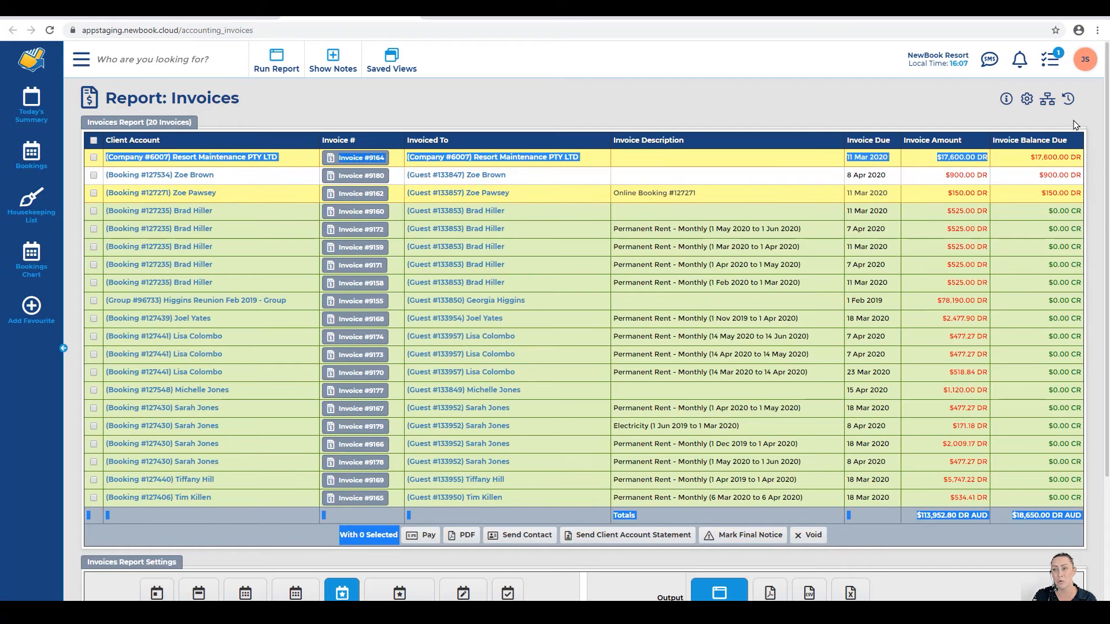
click(1076, 125)
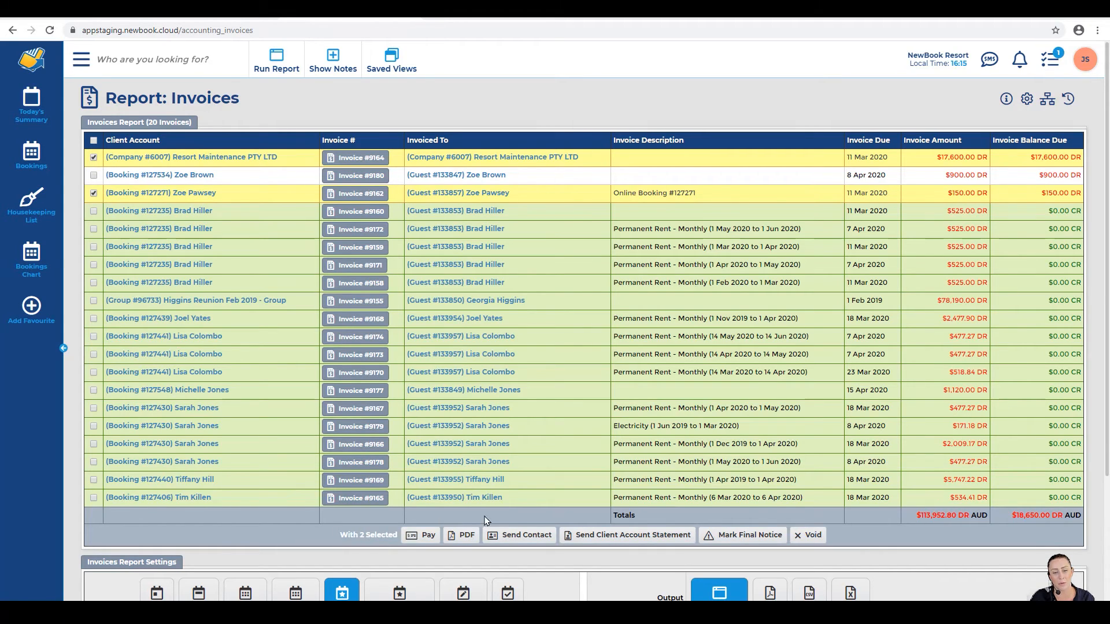
click(500, 536)
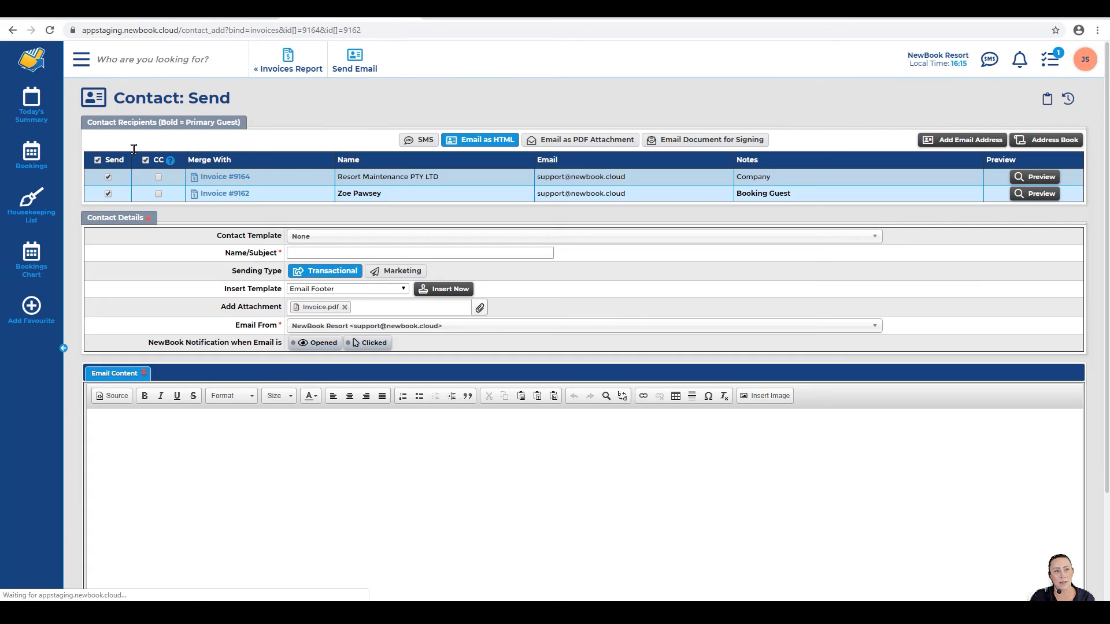
drag(112, 97, 234, 99)
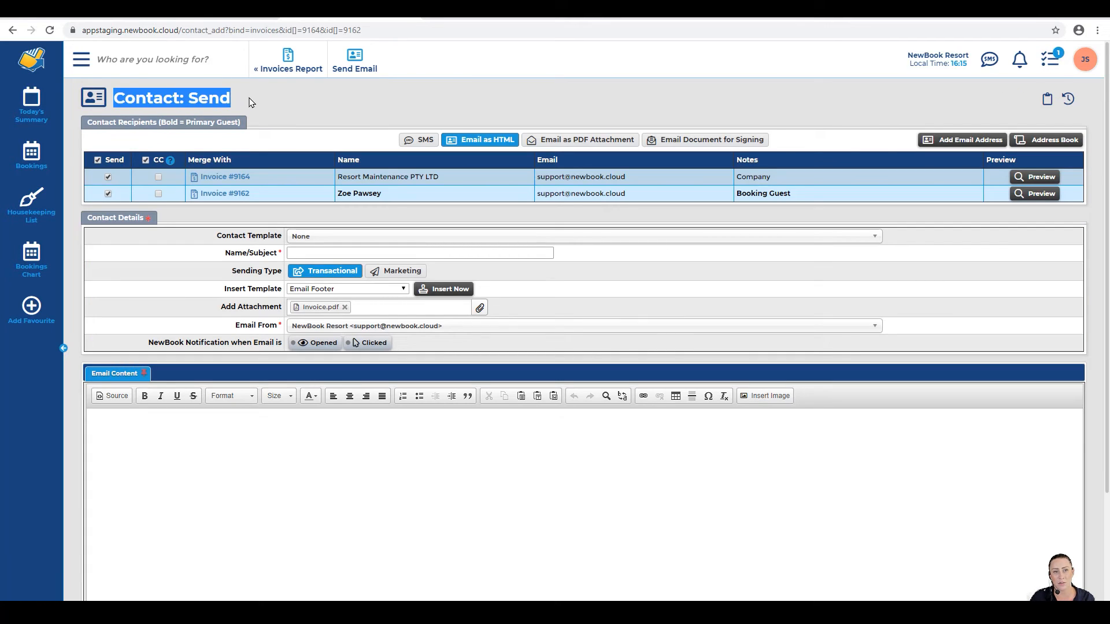
Step: Apply the Overdue Invoice Attached template and send the emails for both invoices
click(251, 102)
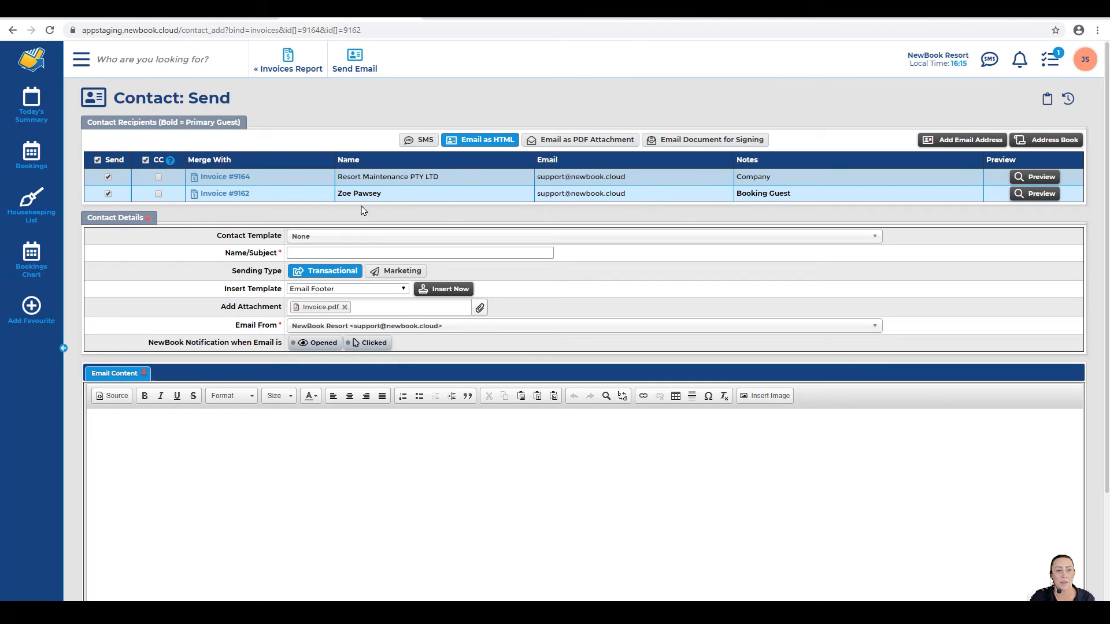
click(293, 235)
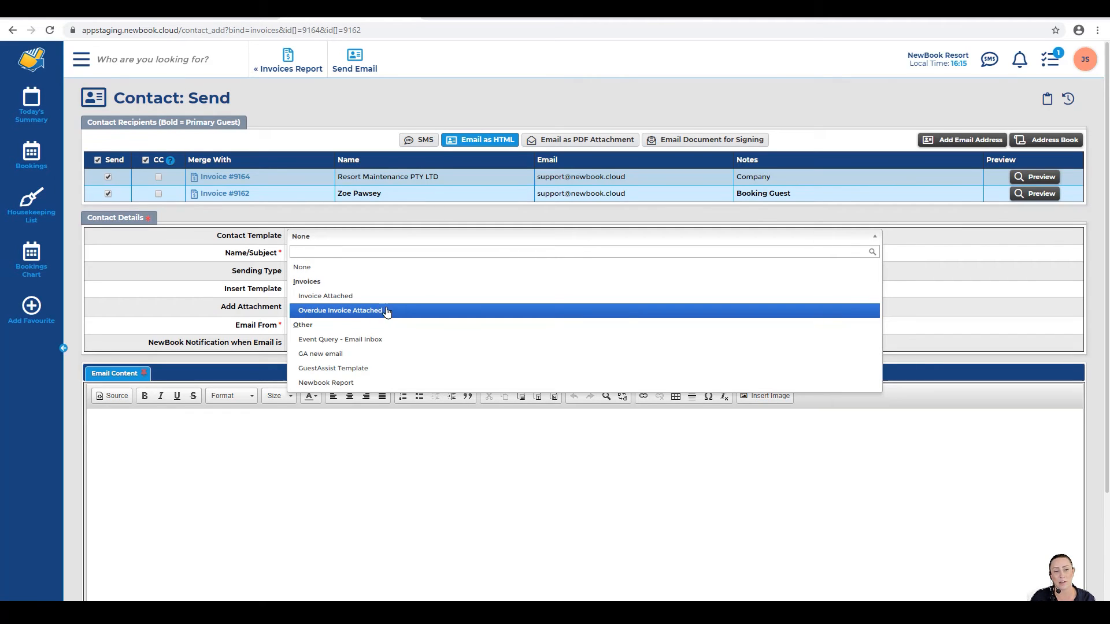
click(356, 311)
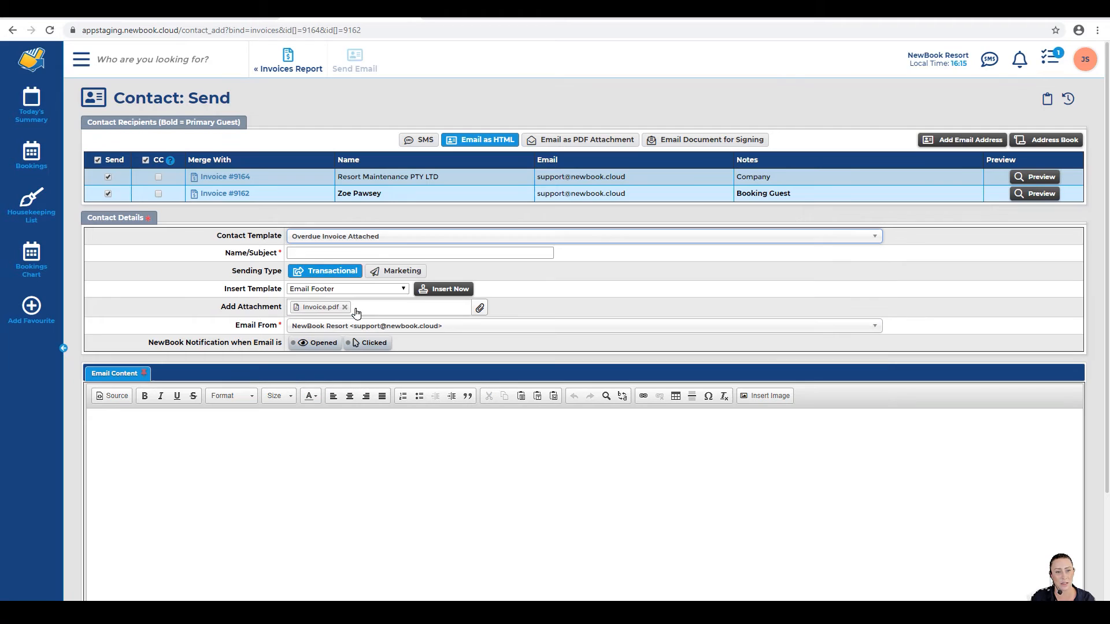
scroll(166, 461, down, 3)
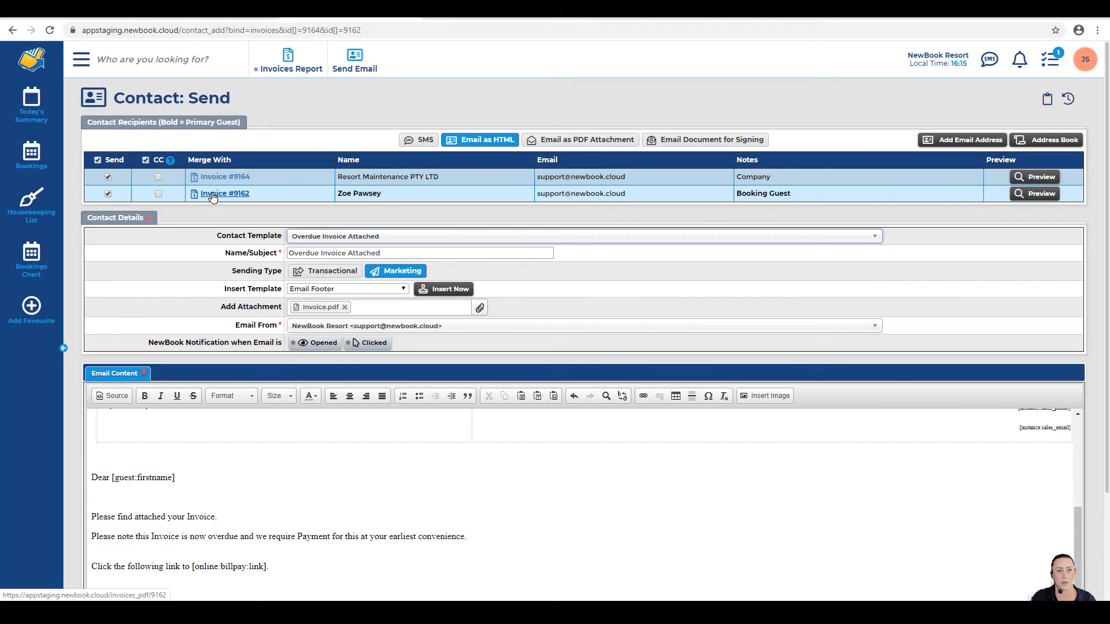
click(352, 65)
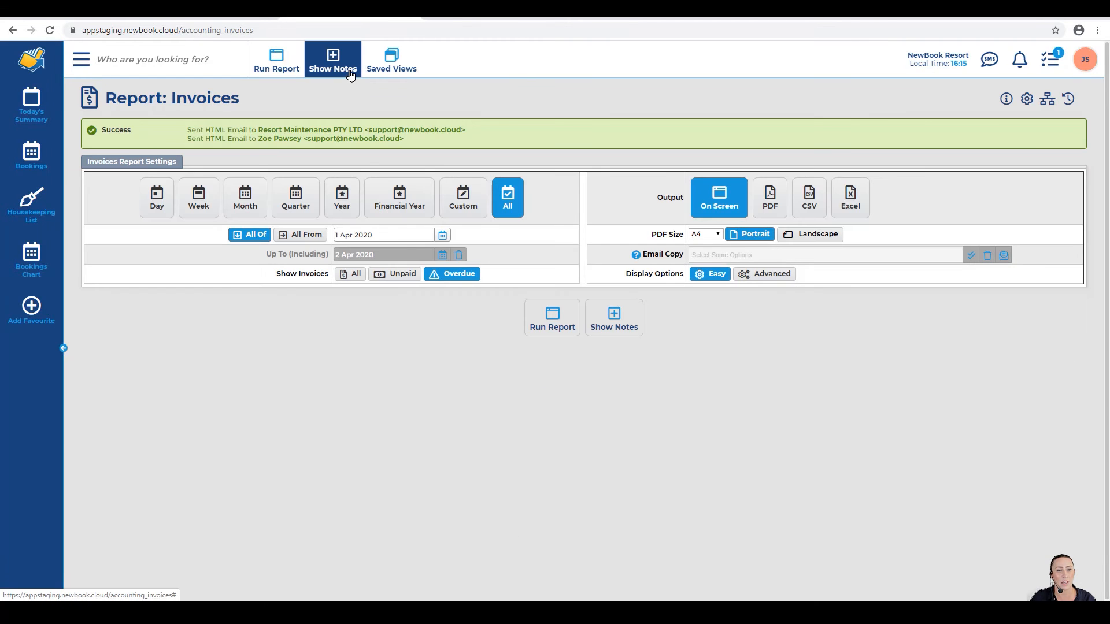
Step: Review the report title and the Success confirmation that both emails were sent
drag(106, 98, 266, 104)
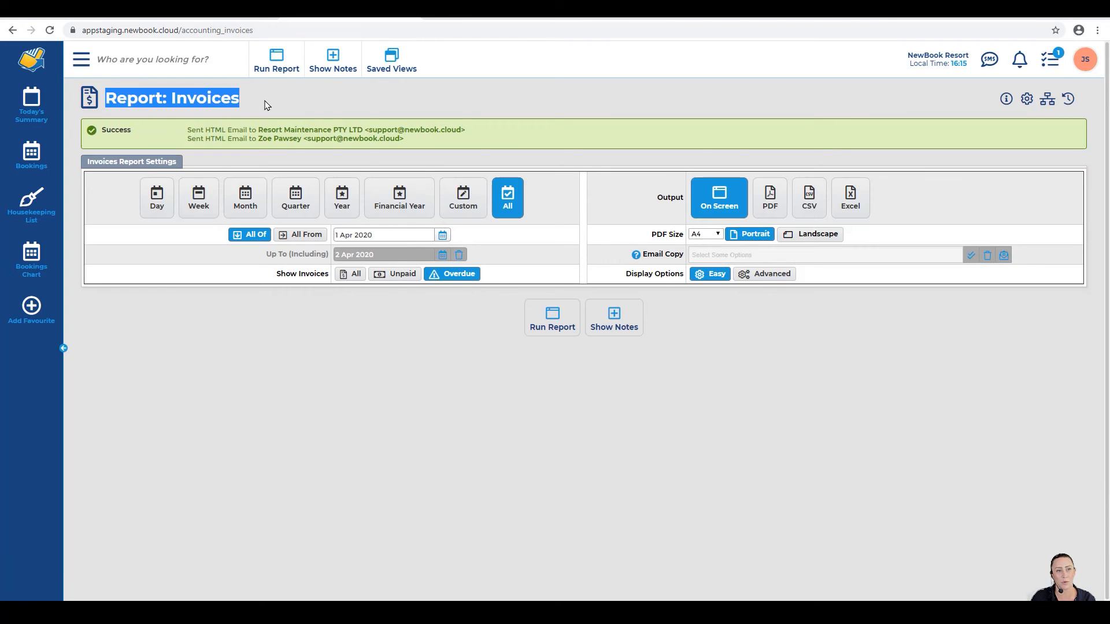
click(266, 105)
drag(186, 128, 407, 144)
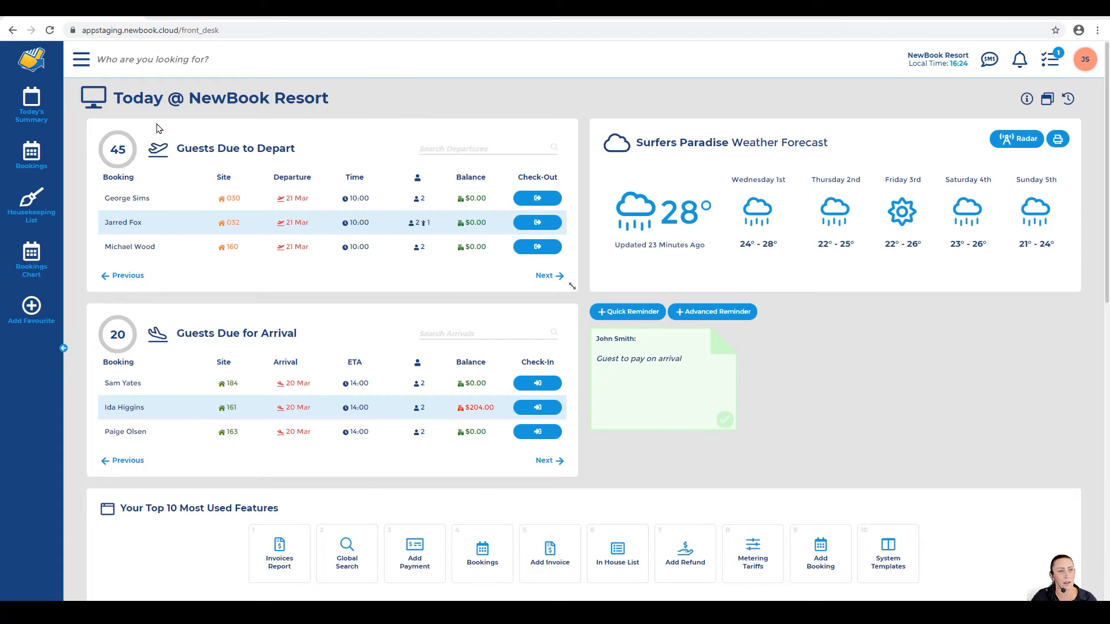
Step: Open the first in-house guest's client account from Today's Summary, Guests In House
click(35, 115)
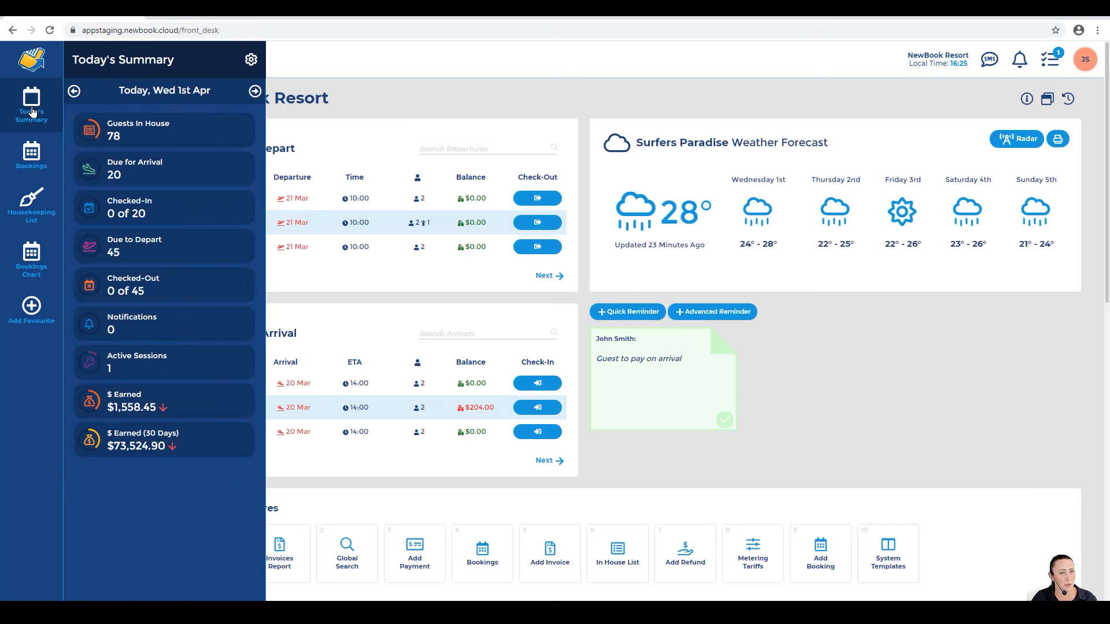
click(133, 127)
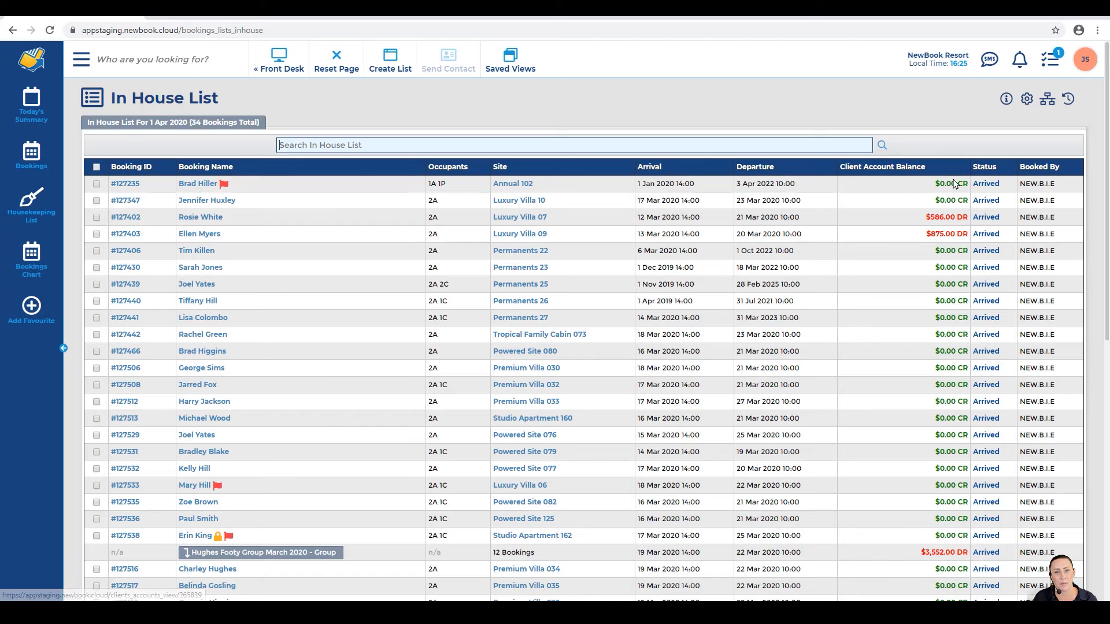
click(939, 183)
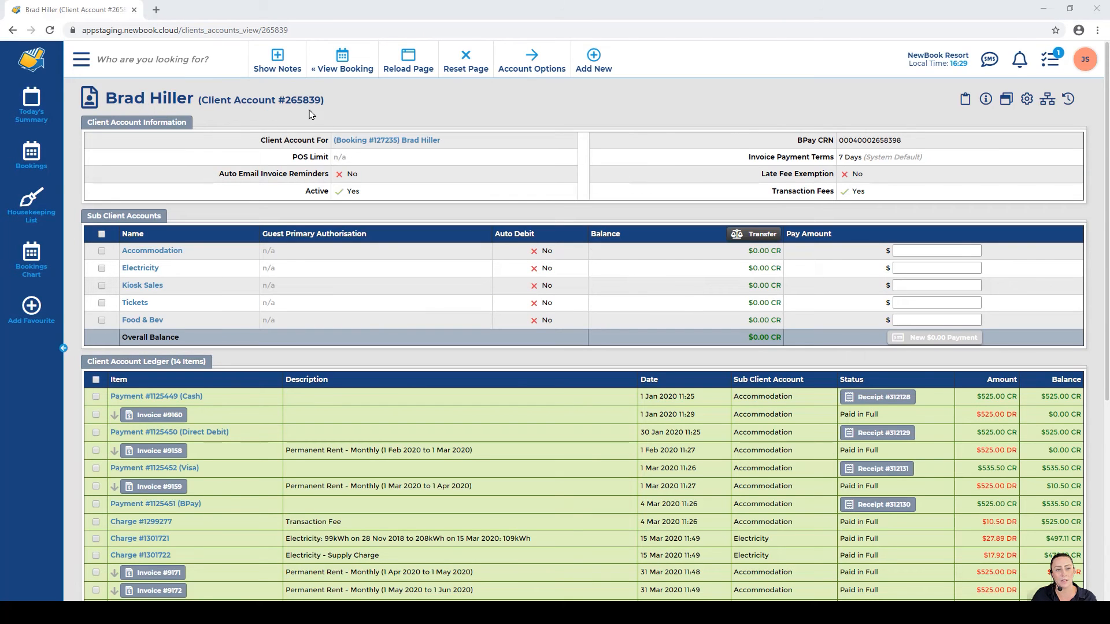
Step: Review the 14-item Client Account Ledger down to the first cash payment
drag(86, 355, 213, 369)
click(197, 364)
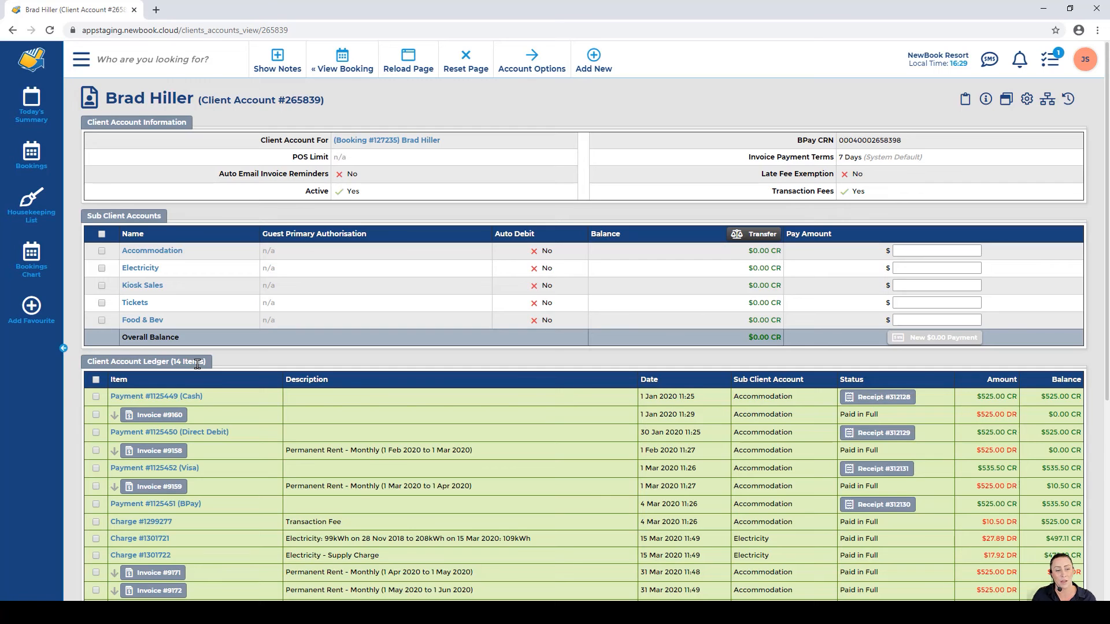
scroll(198, 364, down, 1)
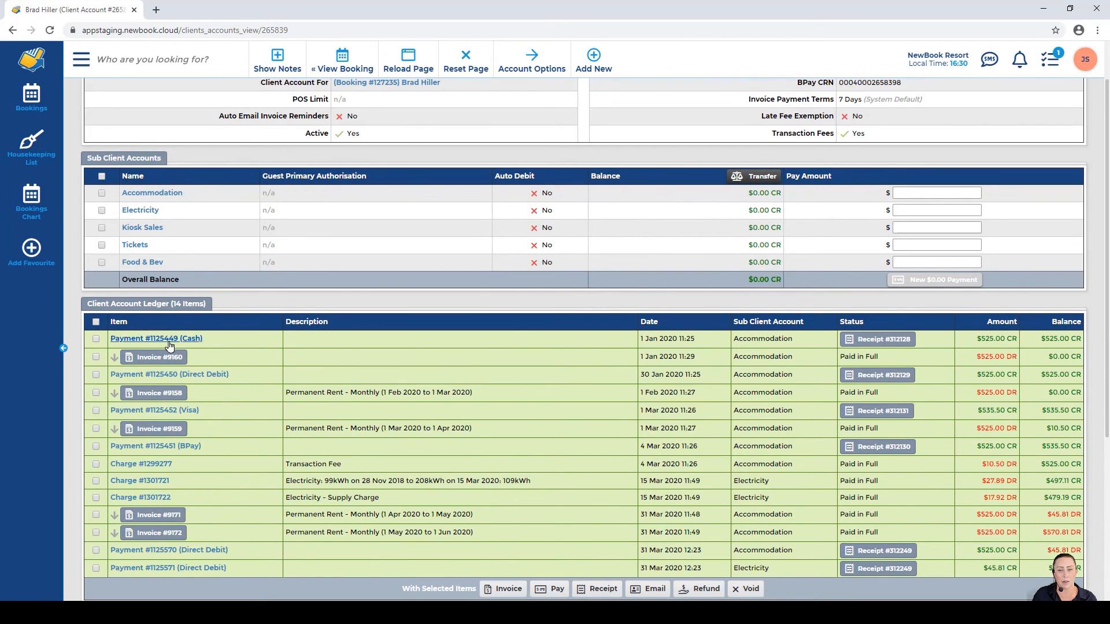
drag(637, 345, 696, 348)
click(697, 348)
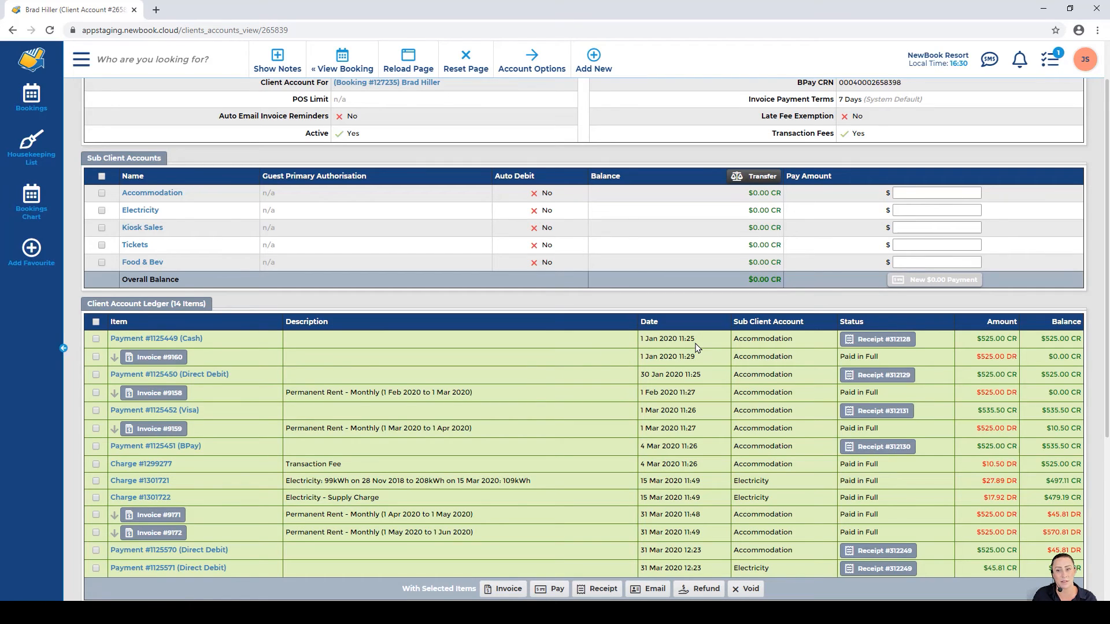
Step: Open receipt #312128 and review its charges, Cash Payment #1125449 and $525.00 CR credit
click(895, 340)
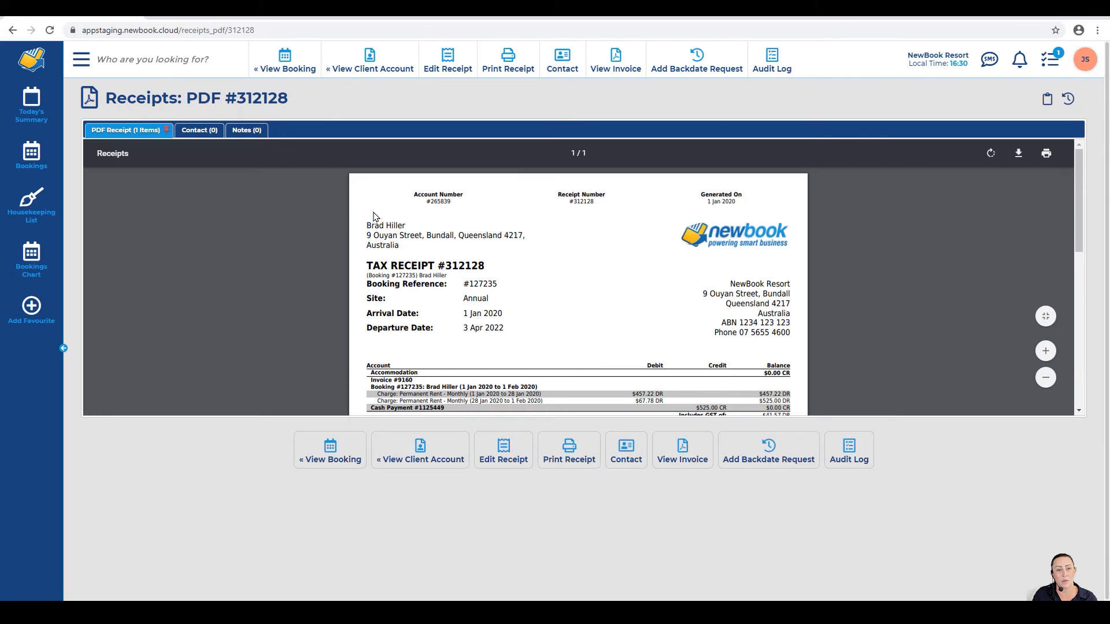
scroll(360, 224, down, 1)
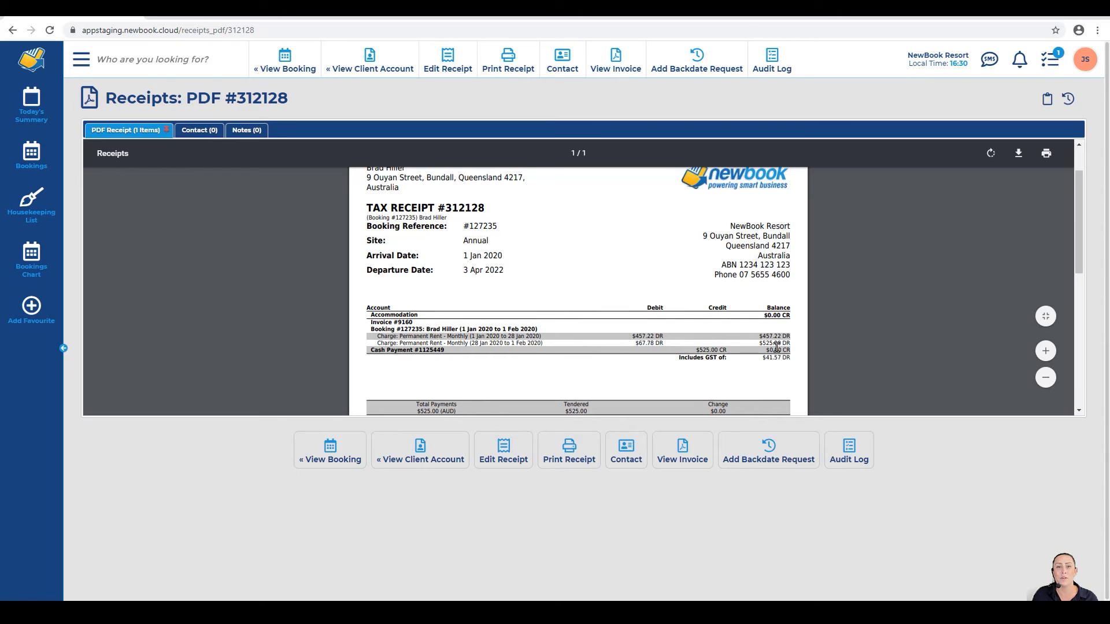
scroll(776, 347, up, 1)
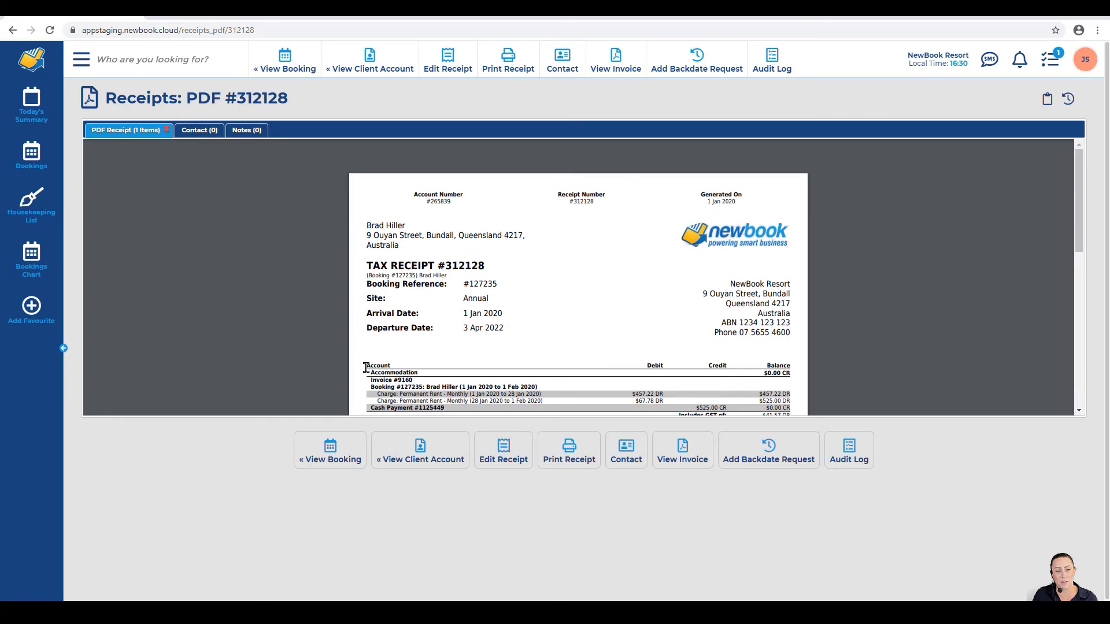
drag(365, 368, 669, 400)
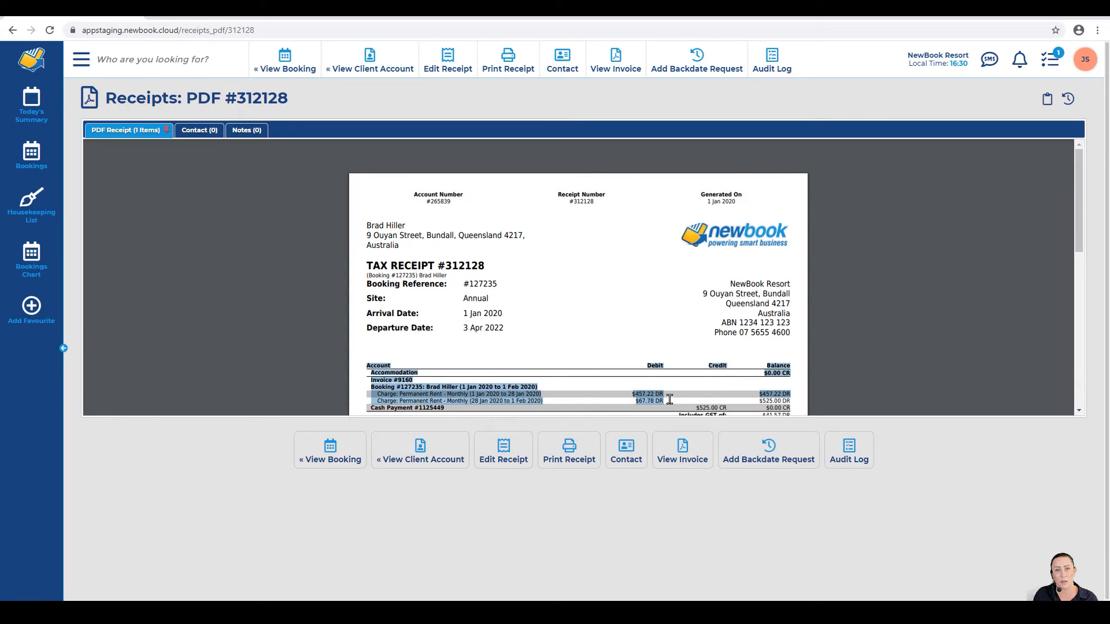
click(685, 400)
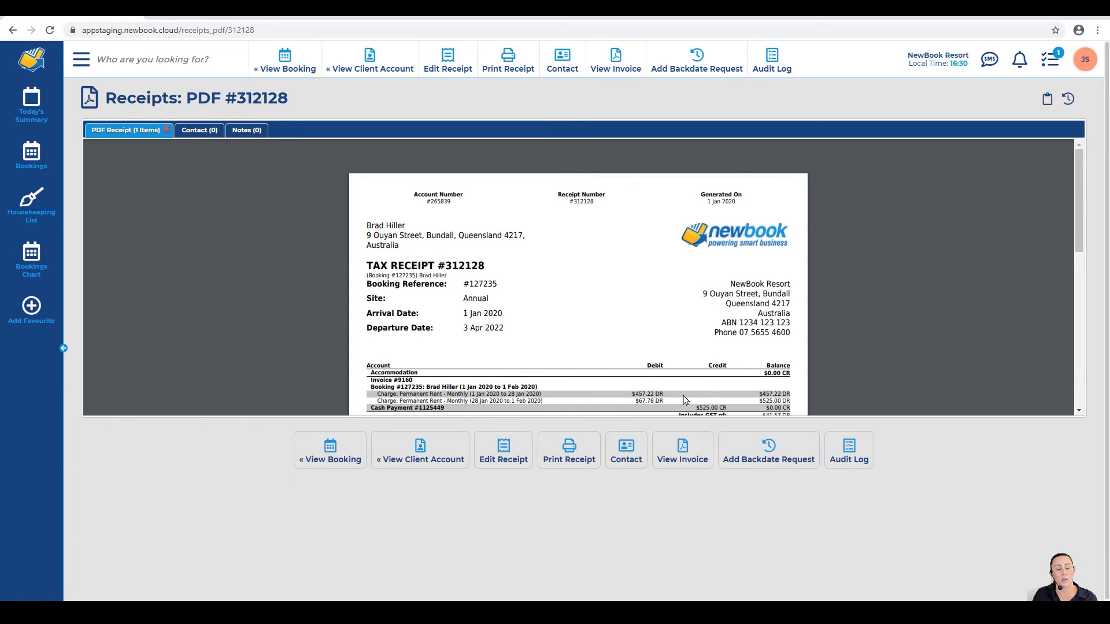
drag(368, 406, 446, 408)
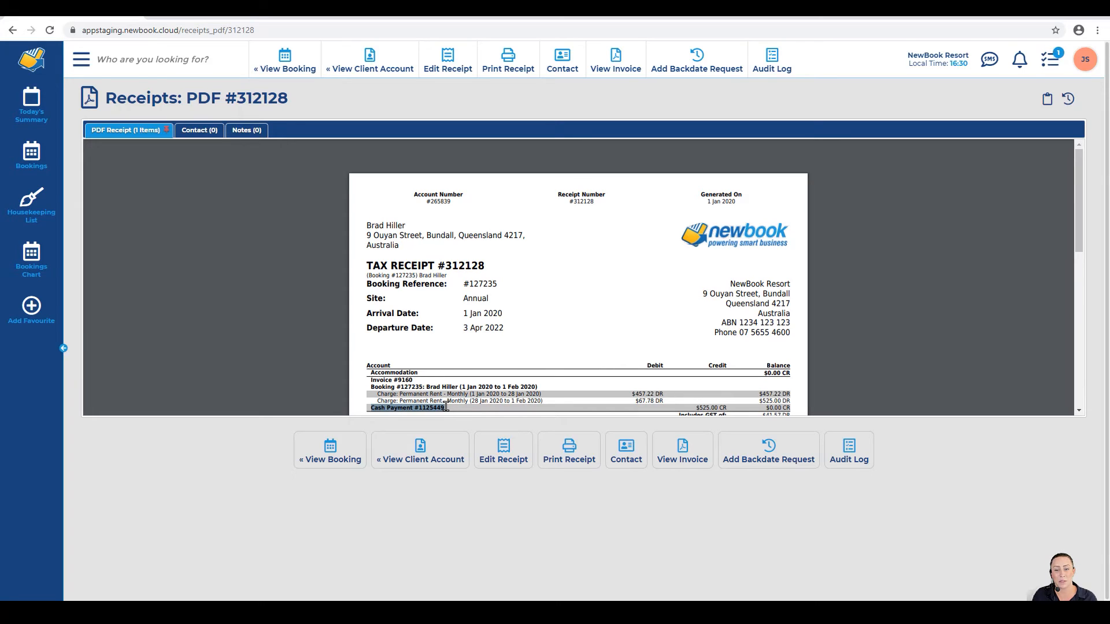
drag(695, 408, 791, 407)
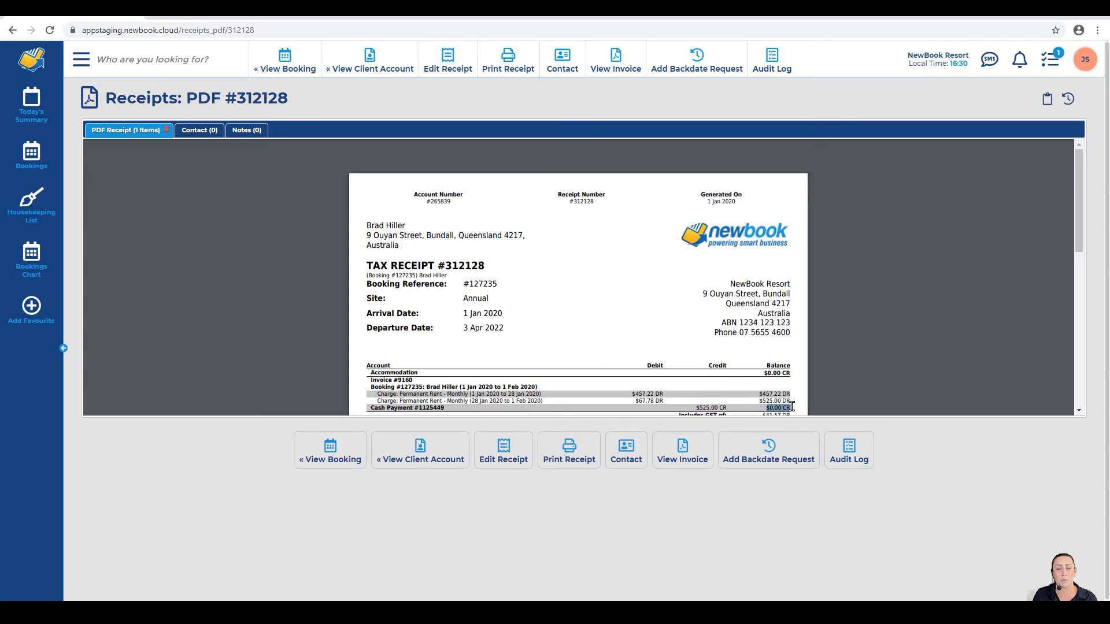
click(791, 407)
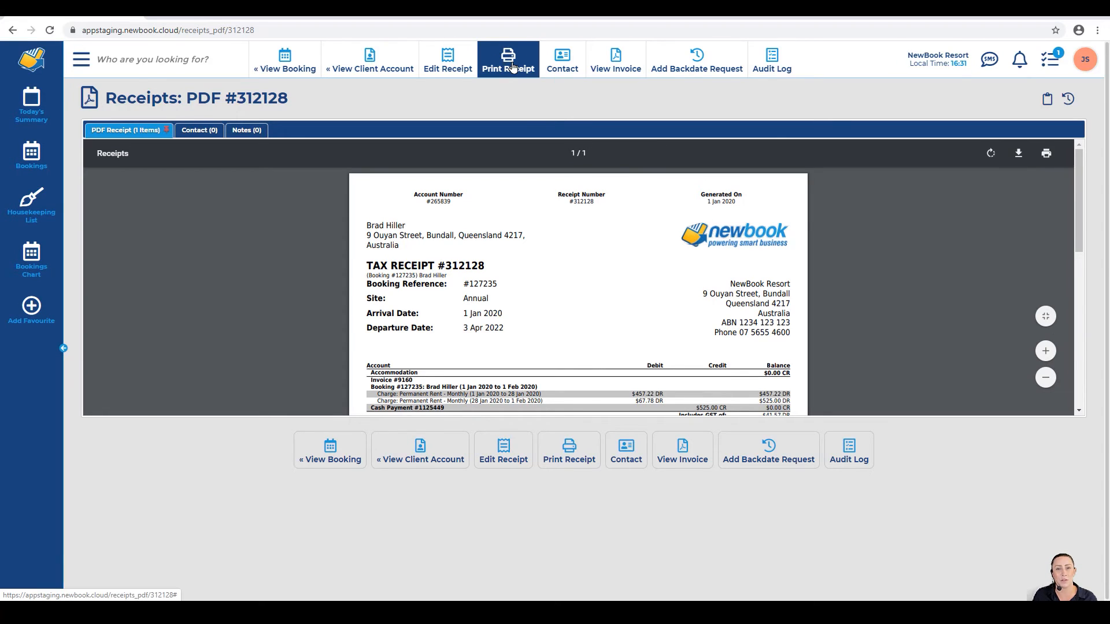
Step: Email receipt #312128 automatically to the guest with the receipt attached
mouse_move(562, 58)
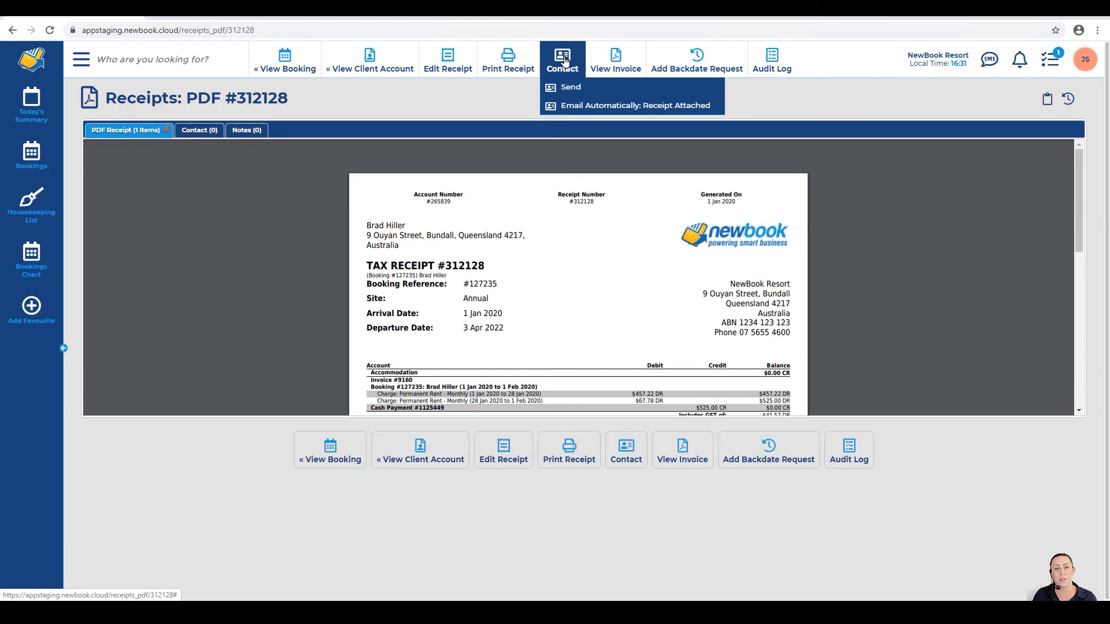
click(680, 105)
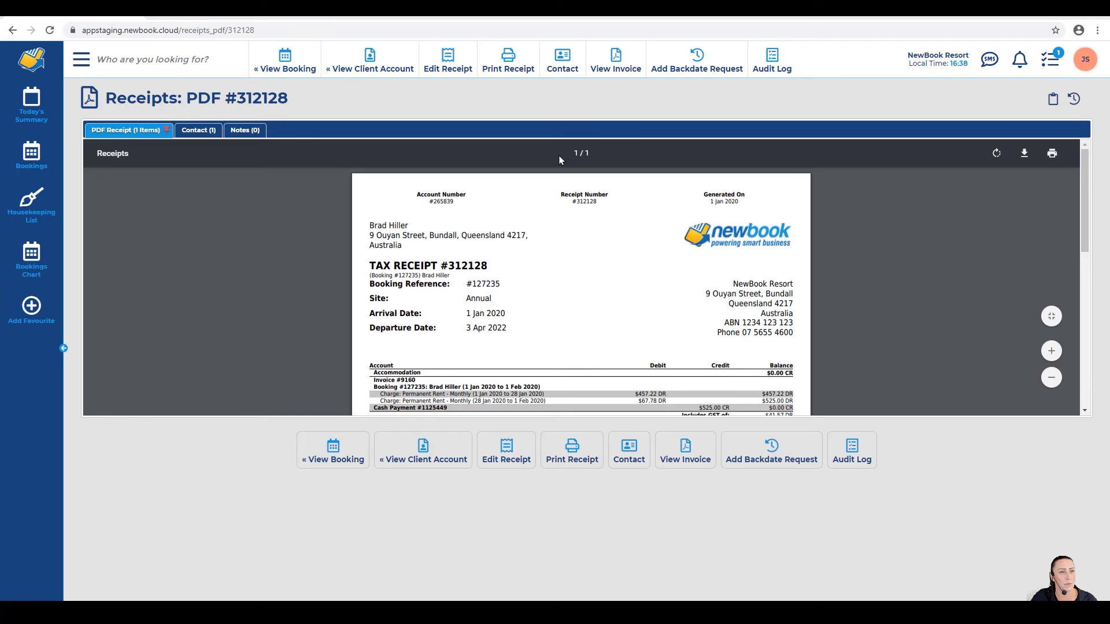
click(82, 60)
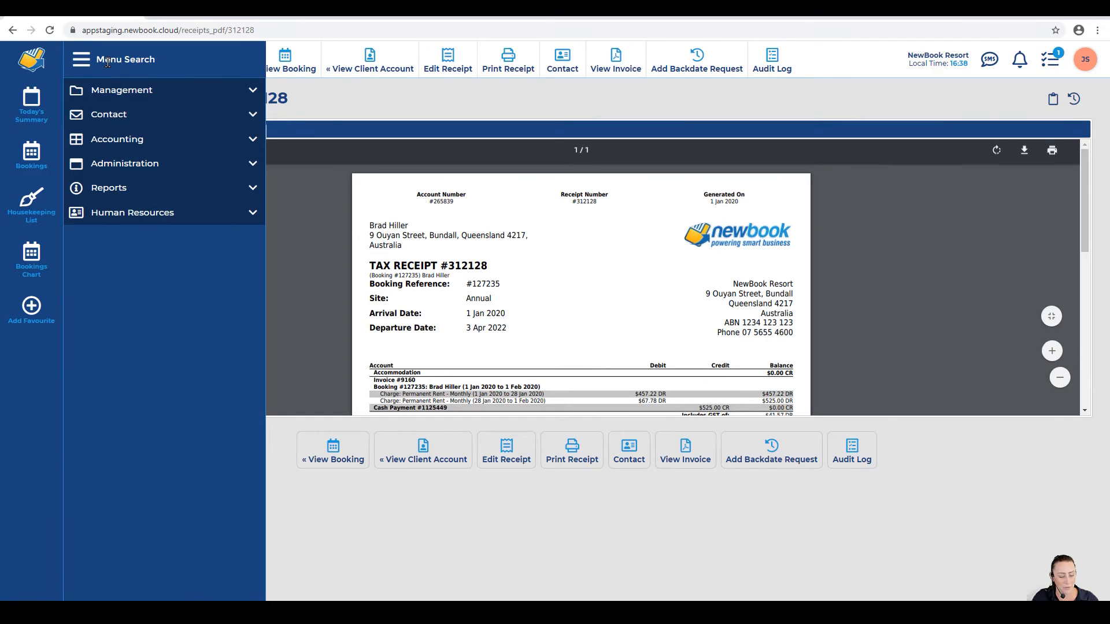
Step: Search the menu for 'receipt' and open the Receipts list
text(ipt)
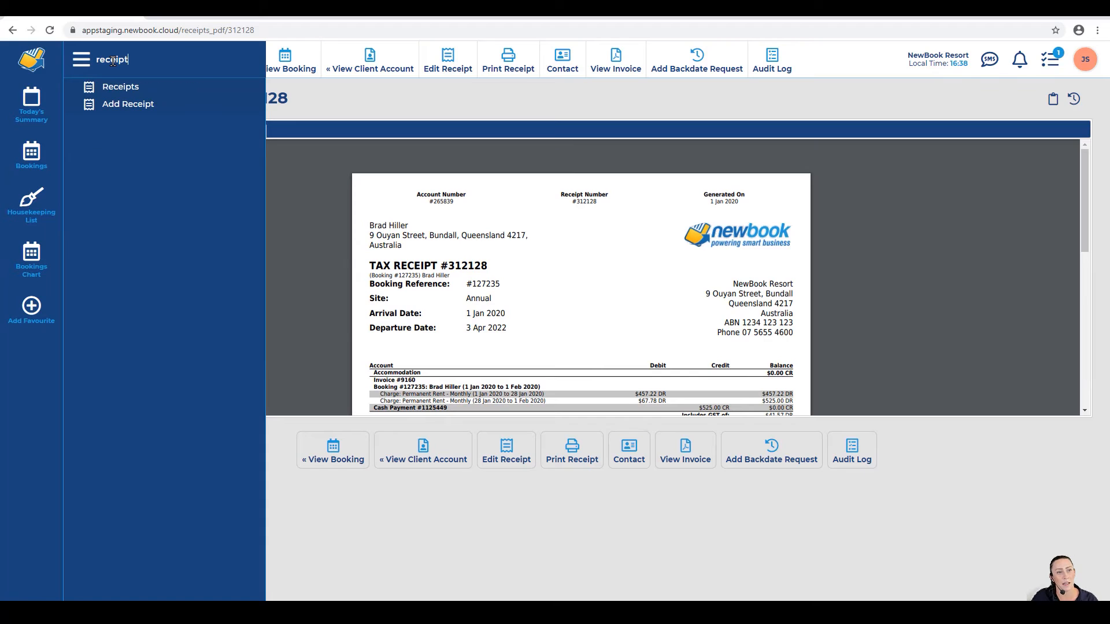
click(157, 91)
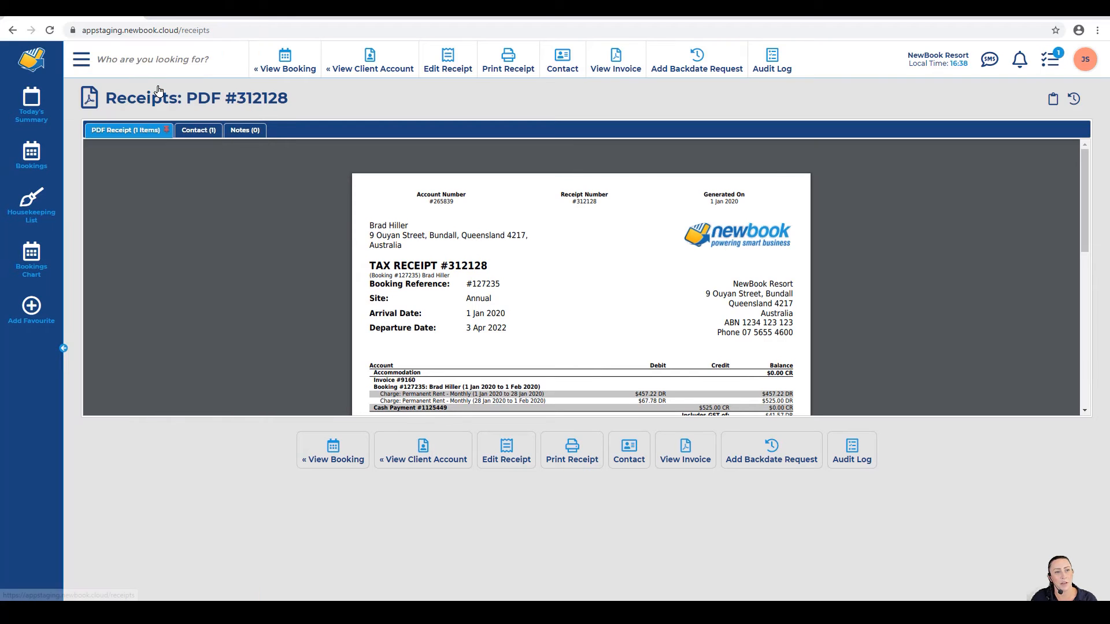
drag(106, 100, 204, 100)
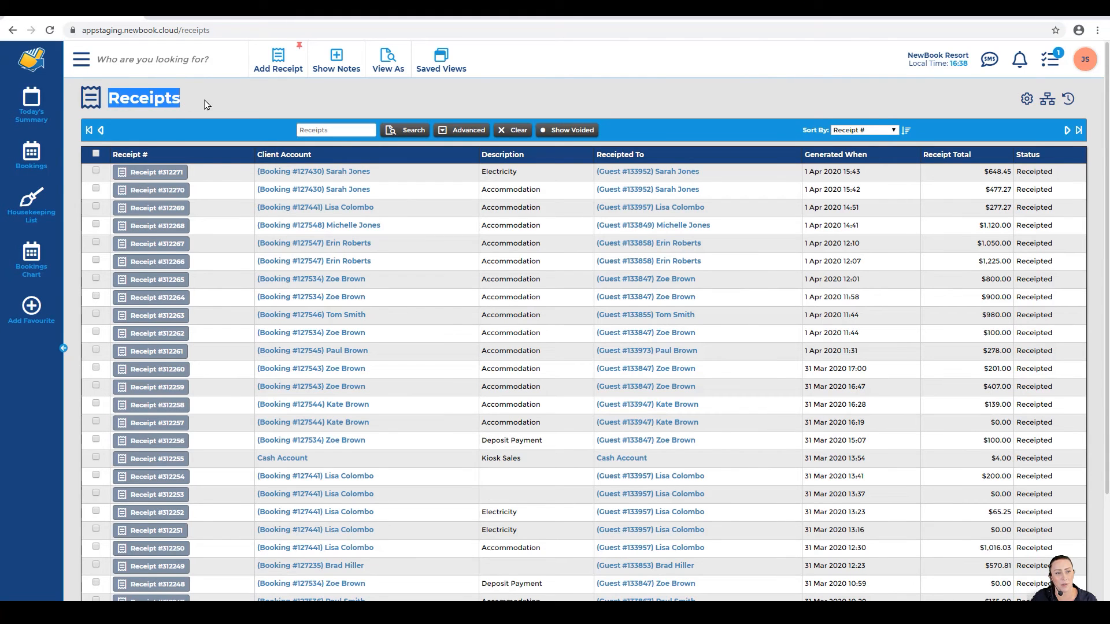
click(204, 101)
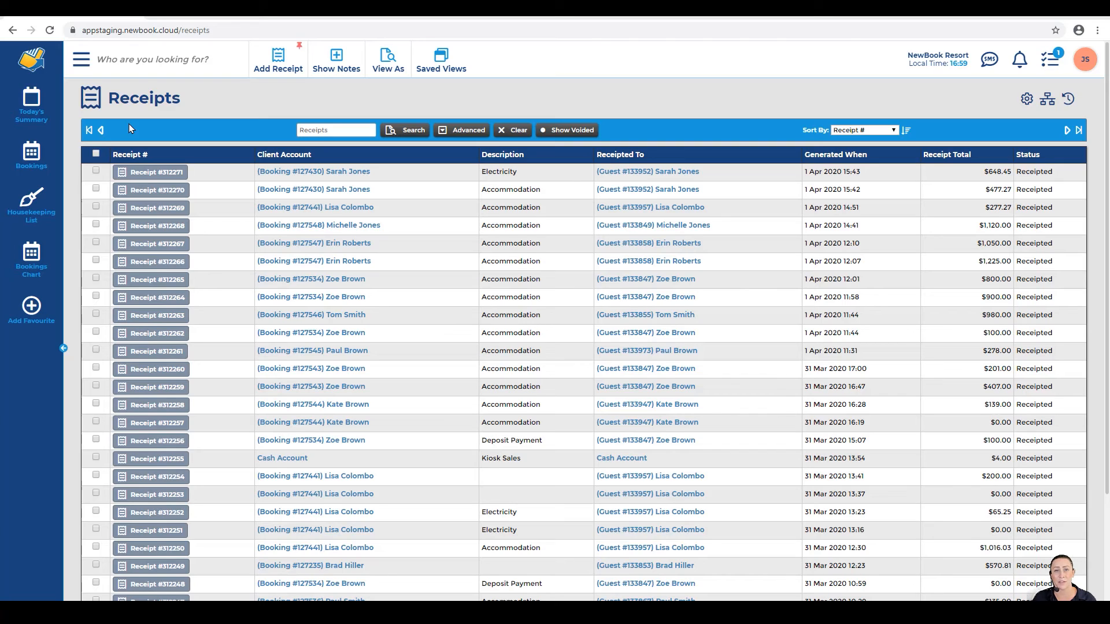
Step: Select receipts #312271, #312270, #312269 and #312268 and generate one combined PDF
click(96, 171)
click(96, 190)
click(96, 207)
click(96, 225)
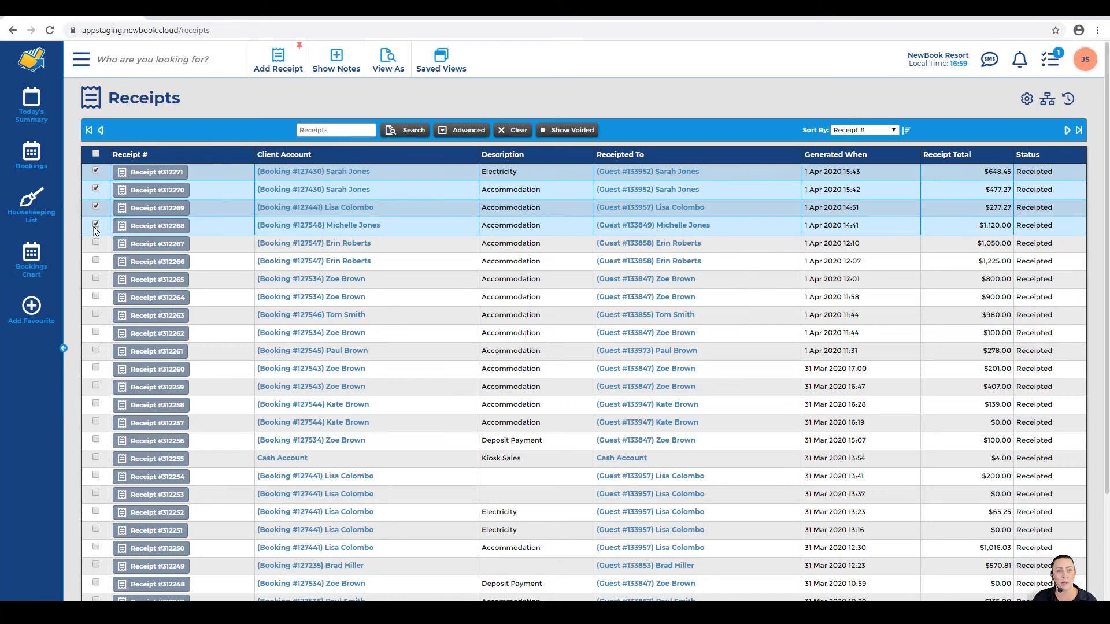
scroll(96, 230, down, 2)
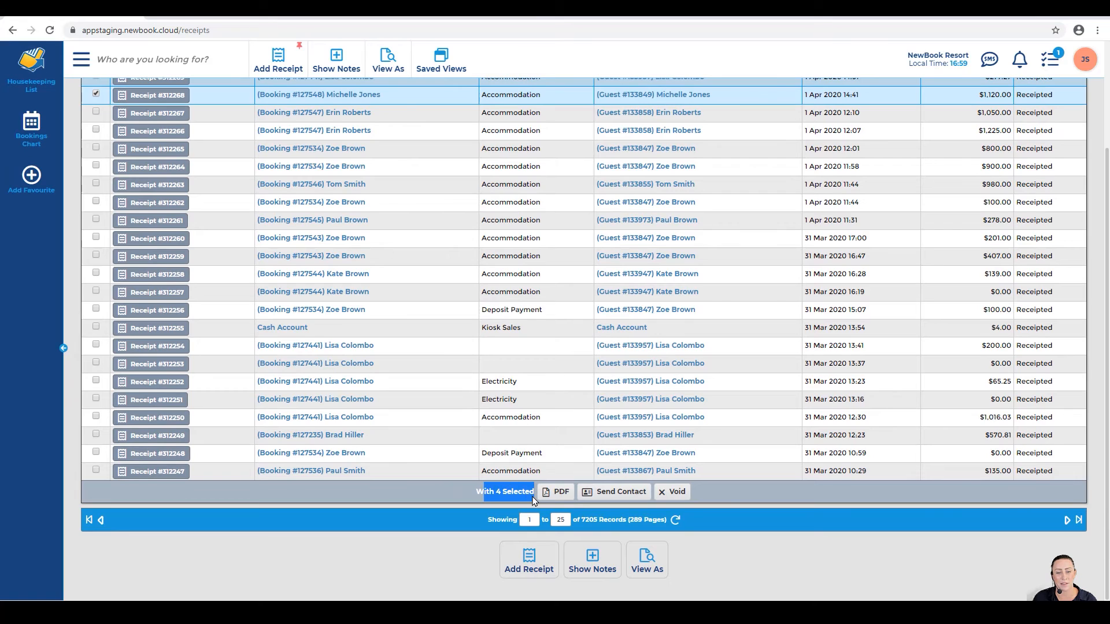
click(565, 499)
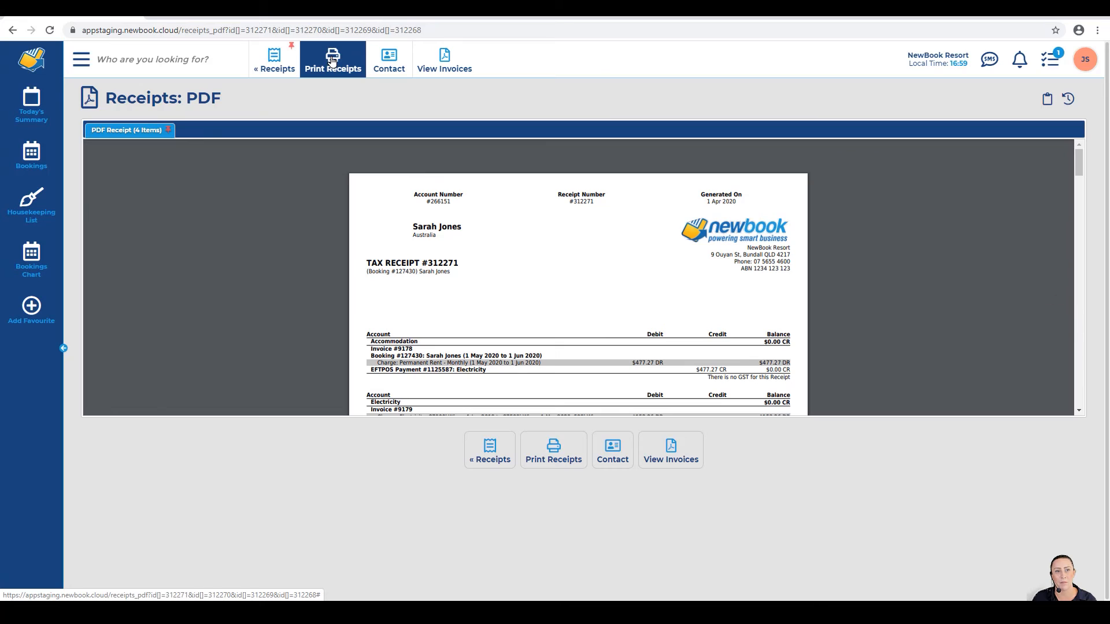
Step: Back in Receipts, tick the top four receipts and start a Send Contact message to their guests
click(279, 67)
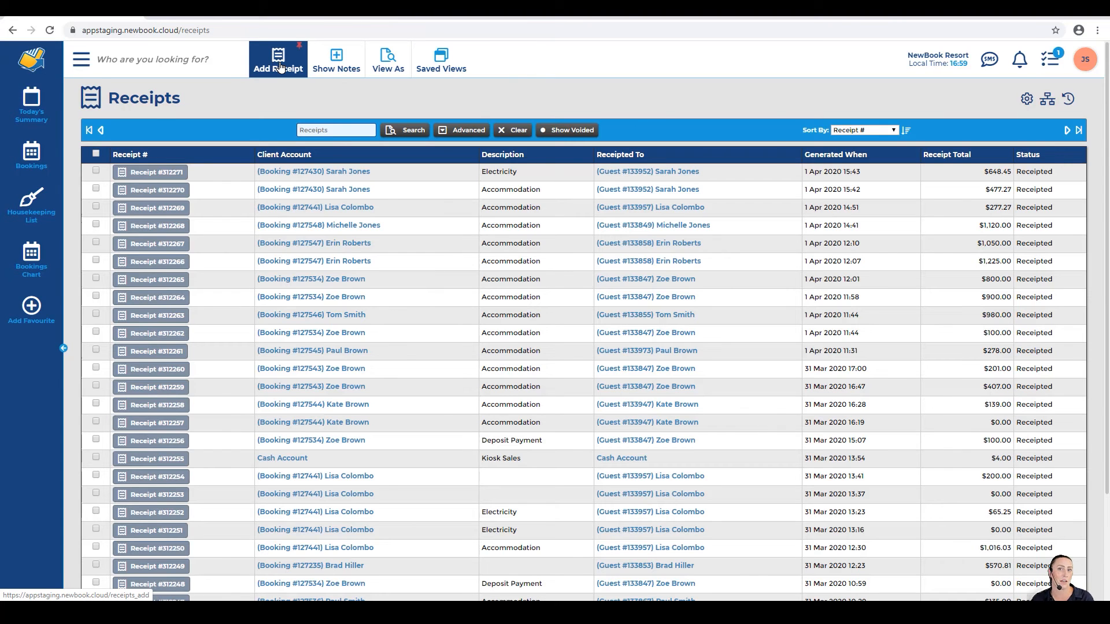
click(96, 171)
click(96, 188)
click(96, 207)
click(96, 225)
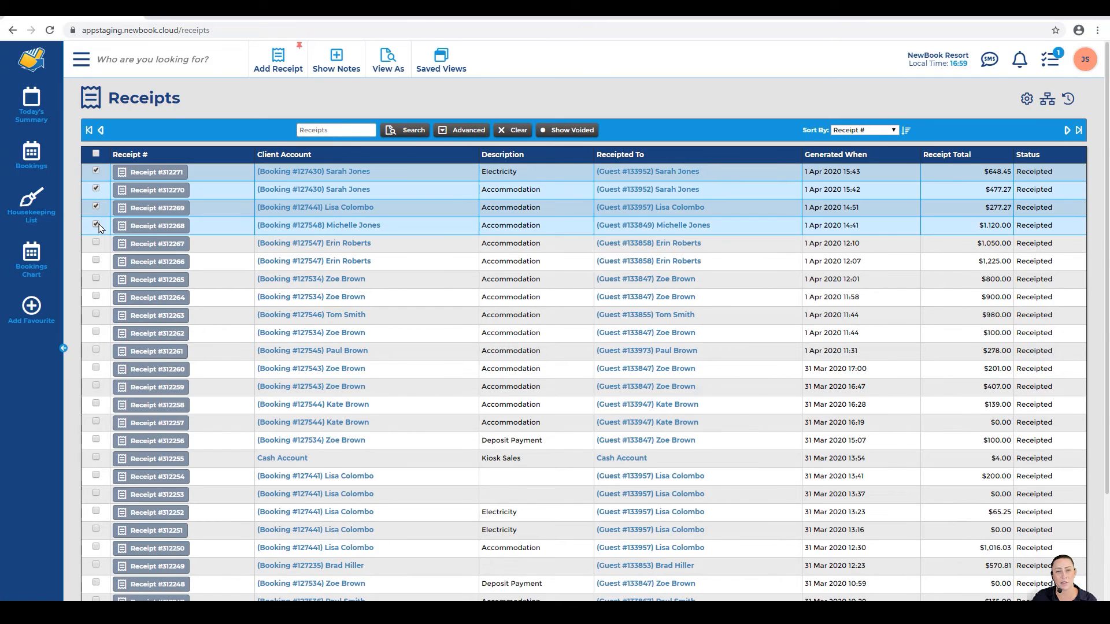
scroll(100, 227, down, 2)
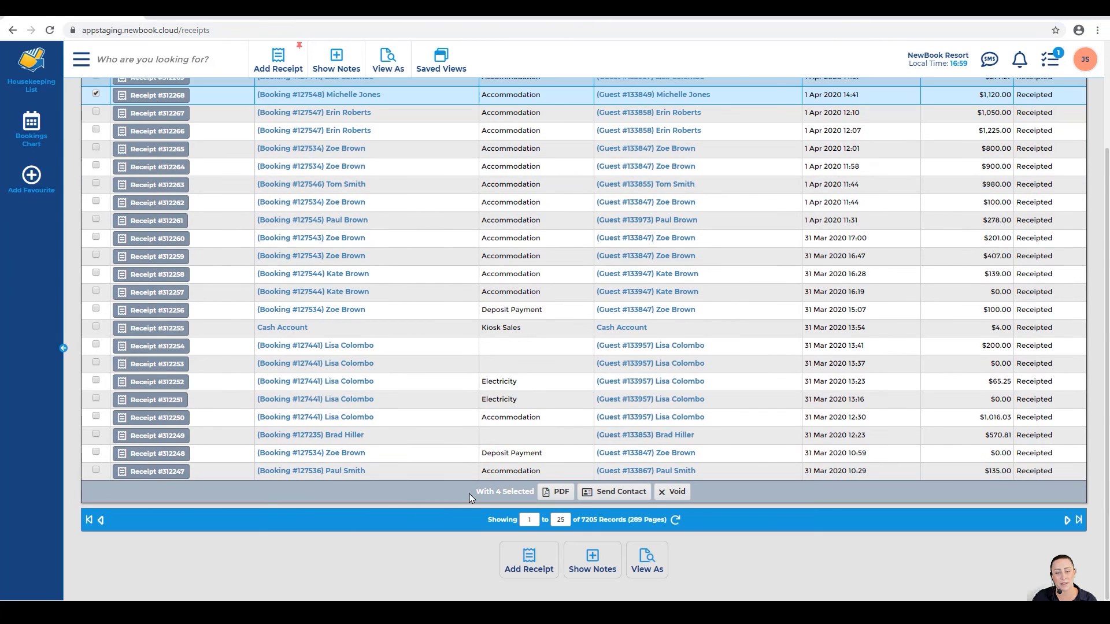
drag(475, 492, 529, 492)
click(617, 492)
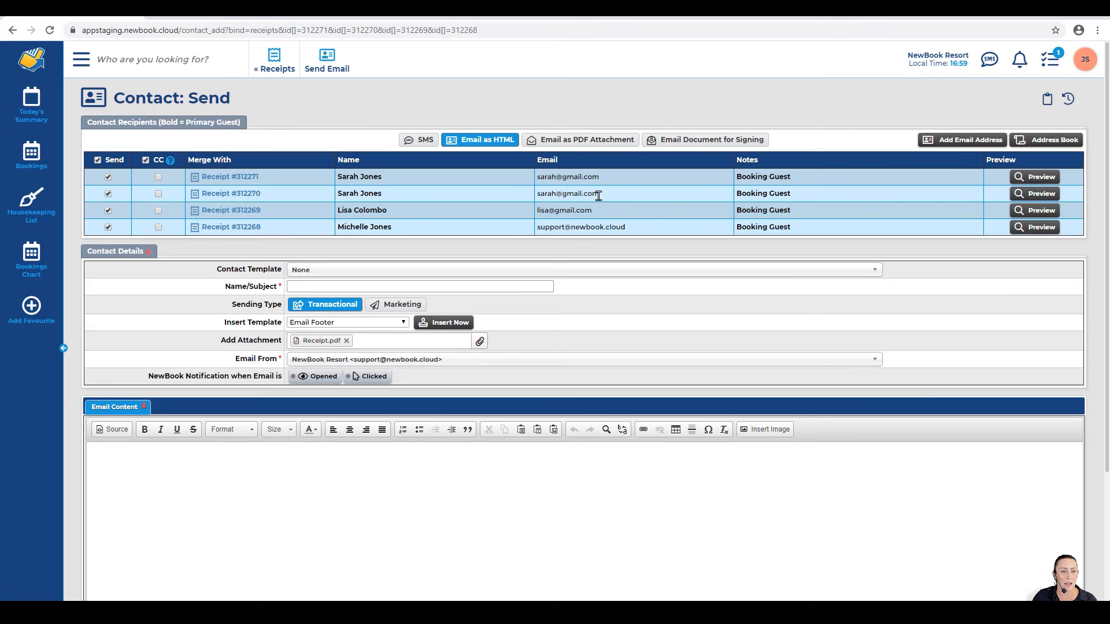
Step: Choose the Receipt Attached contact template and send the receipt emails to all four guests
drag(217, 271, 281, 271)
click(280, 271)
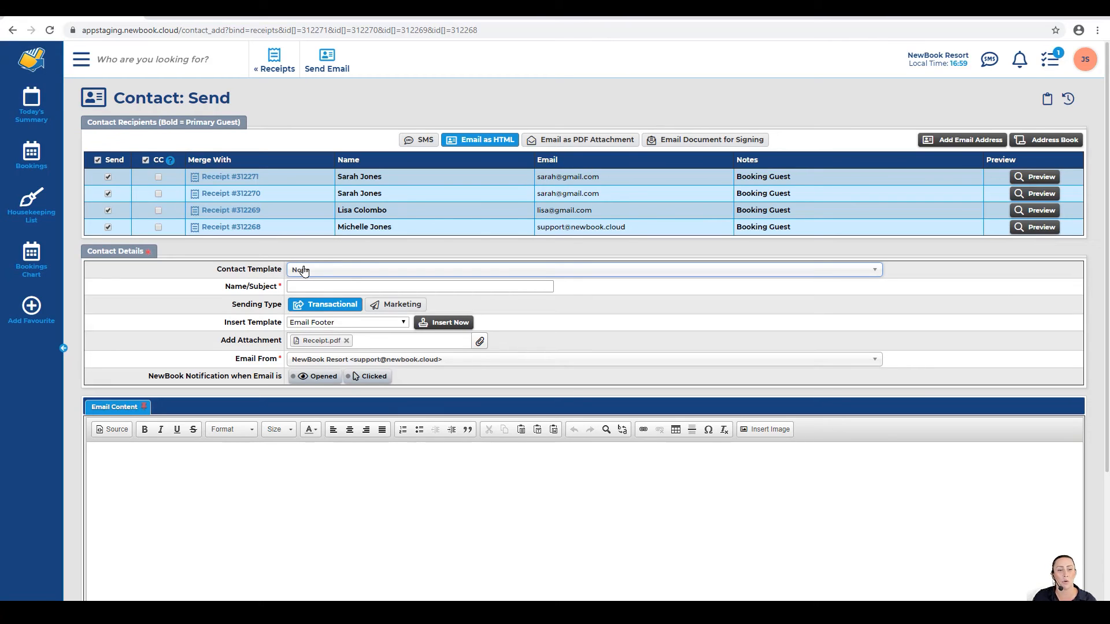
click(307, 271)
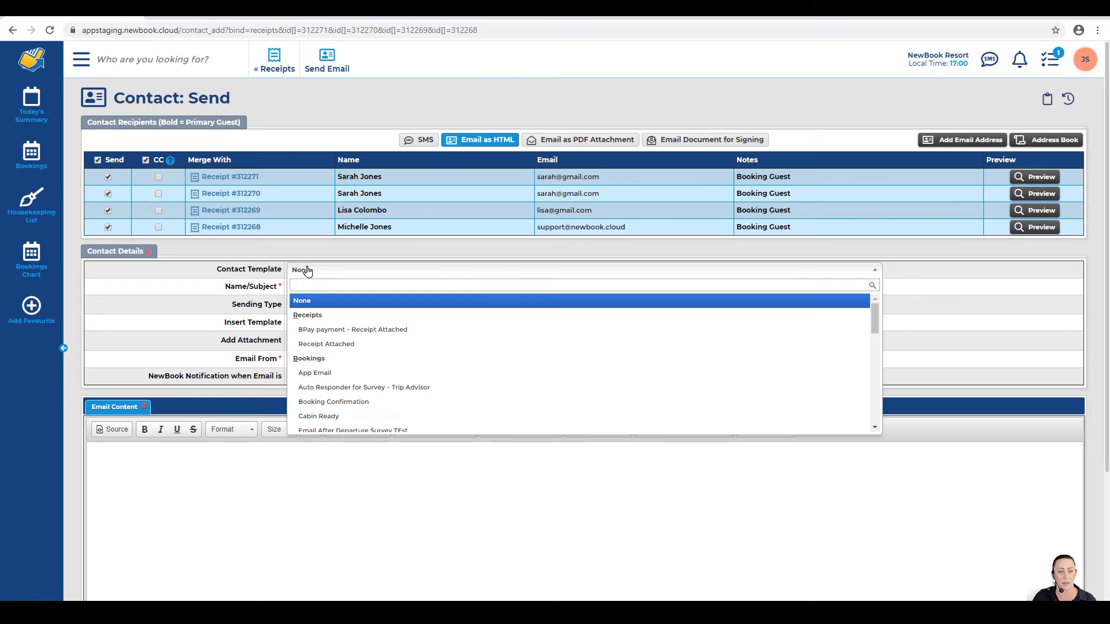
click(322, 345)
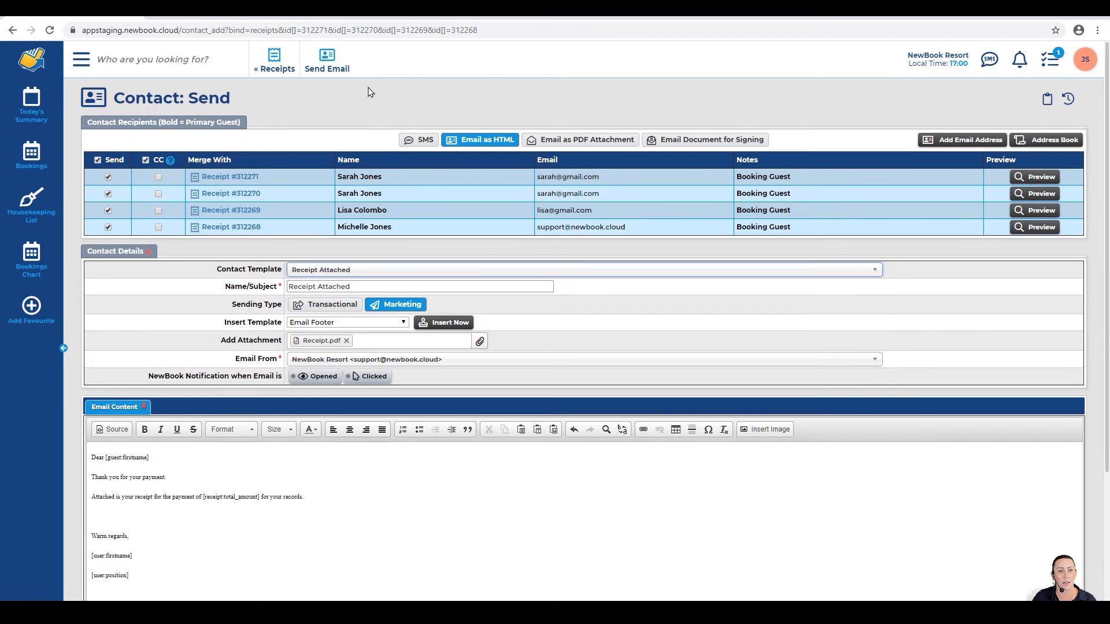
click(345, 64)
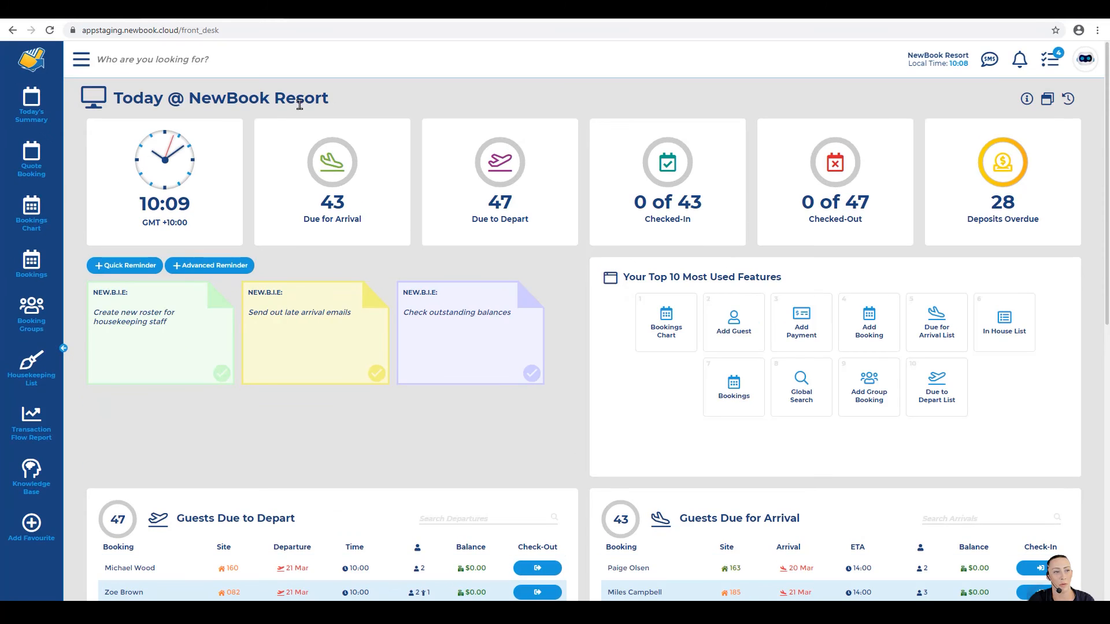
Step: Search Guests In House for the guest's name and open their client account showing $592.05 DR
click(34, 107)
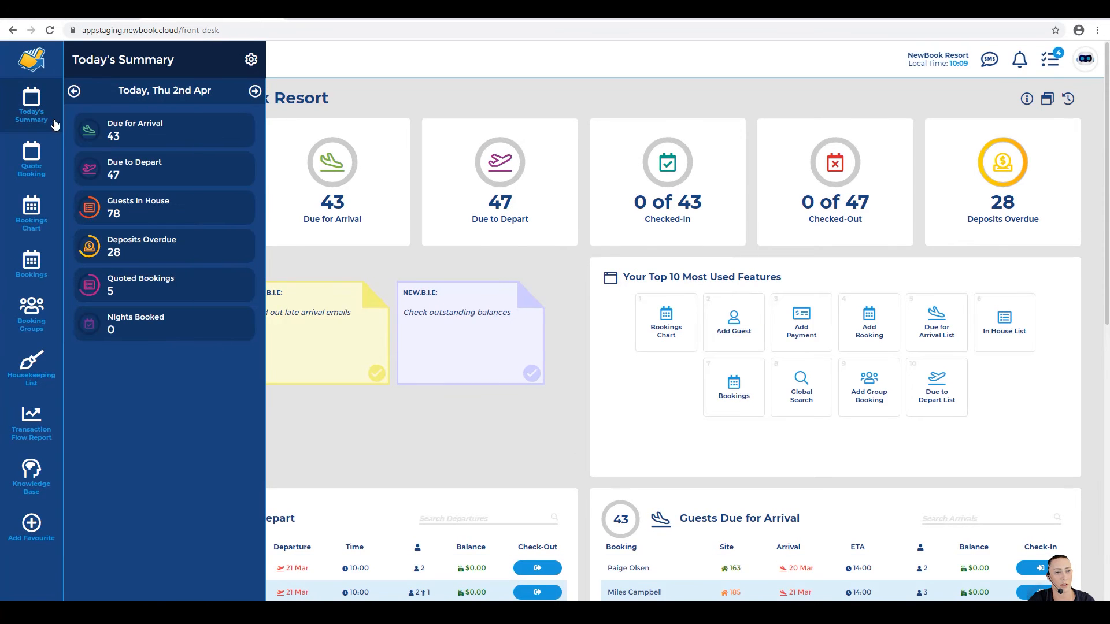
click(142, 210)
click(333, 145)
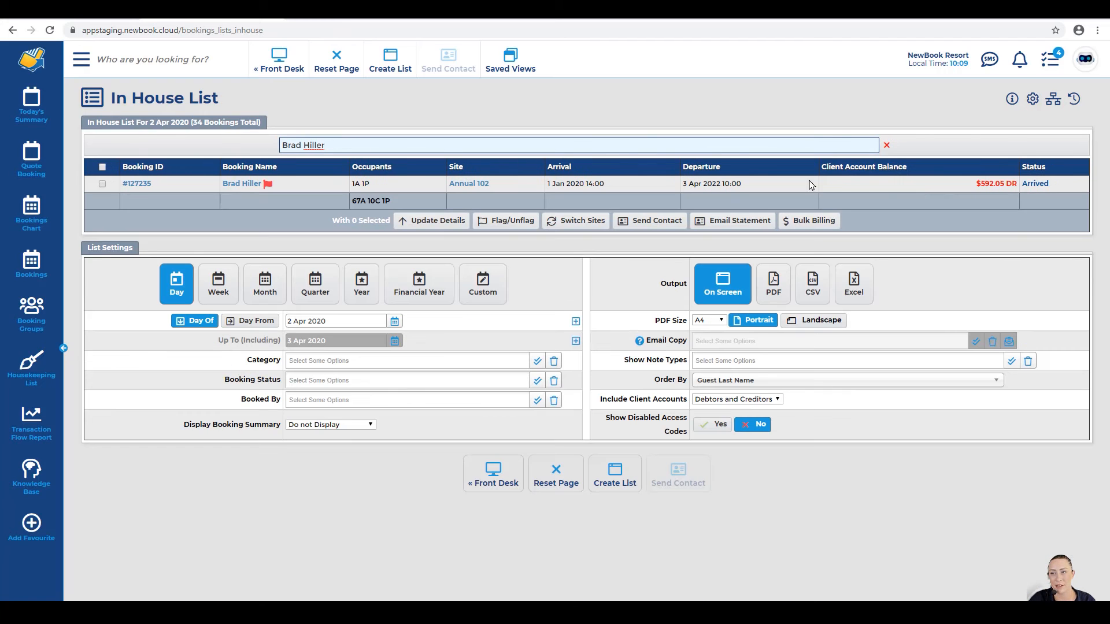
click(986, 183)
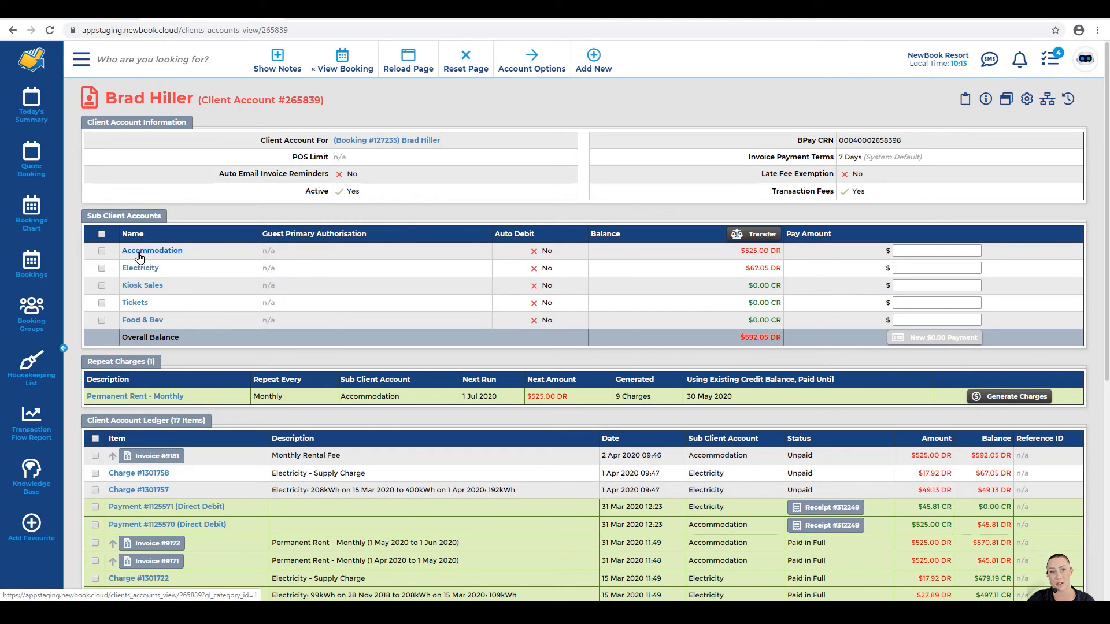
click(195, 256)
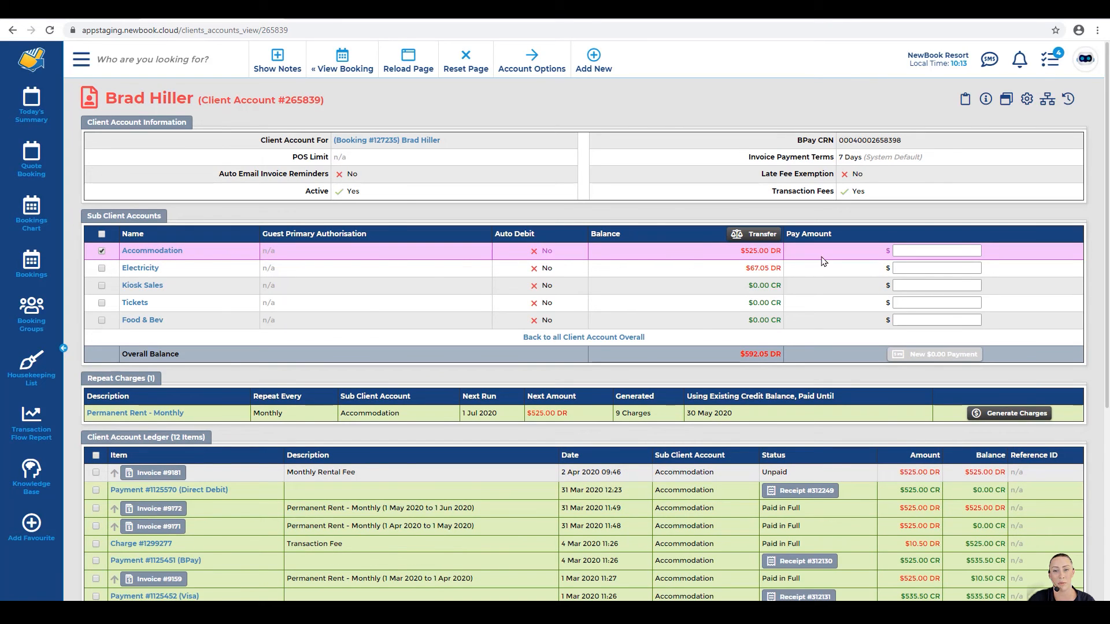
scroll(588, 263, down, 2)
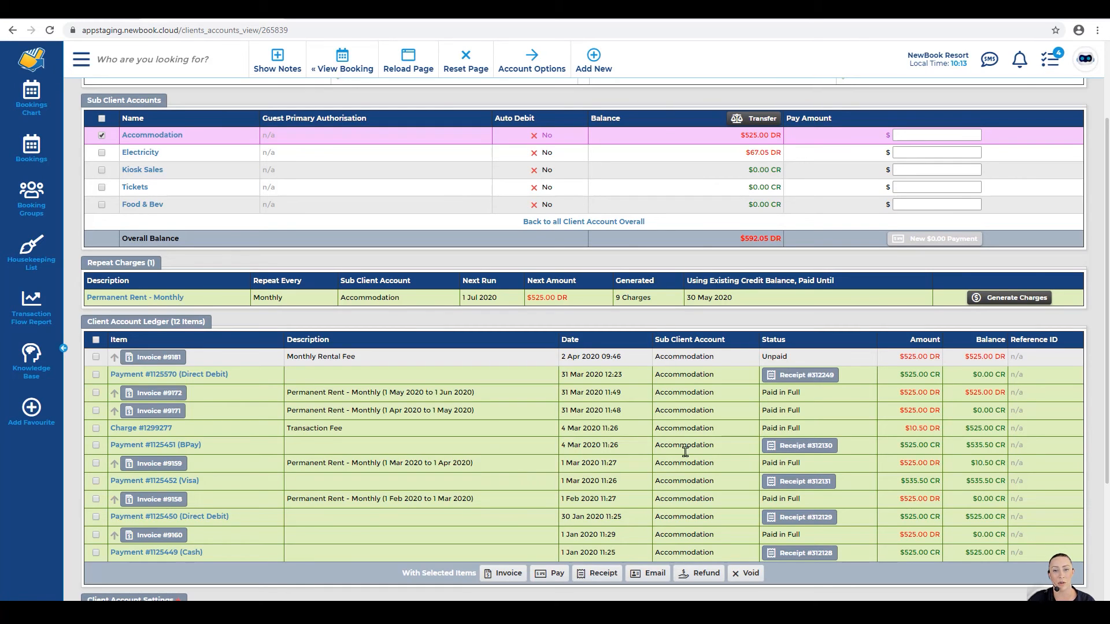
click(600, 222)
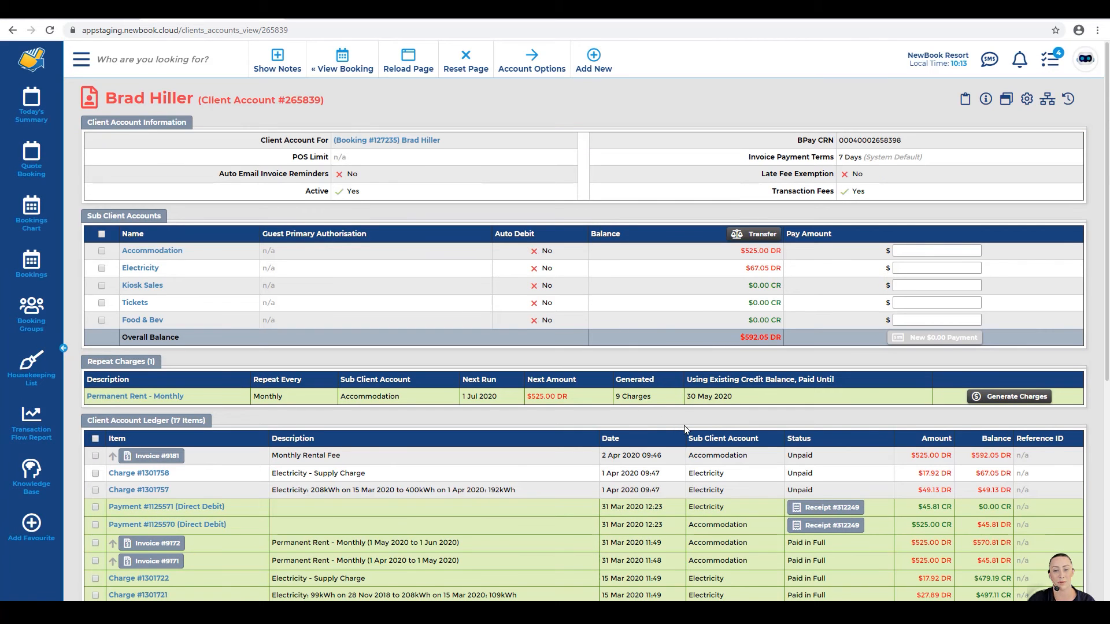
Step: Review the account: paid until 30 May 2020, next run 1 Jul 2020, $525.00 DR, 17 ledger items
scroll(684, 425, down, 1)
drag(688, 382, 760, 388)
click(760, 389)
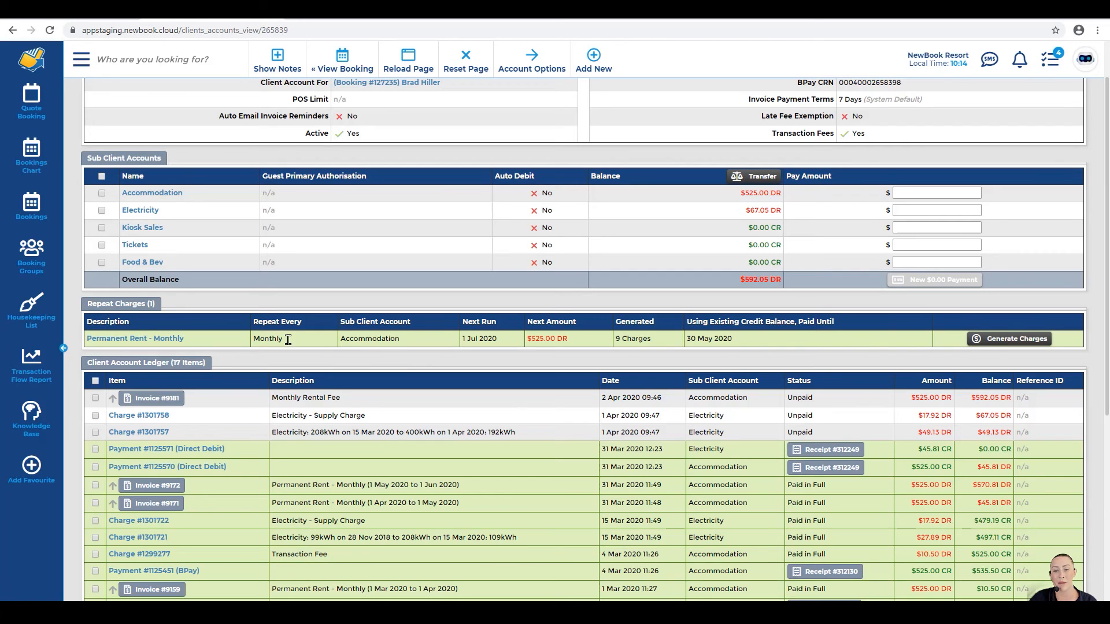
triple_click(698, 339)
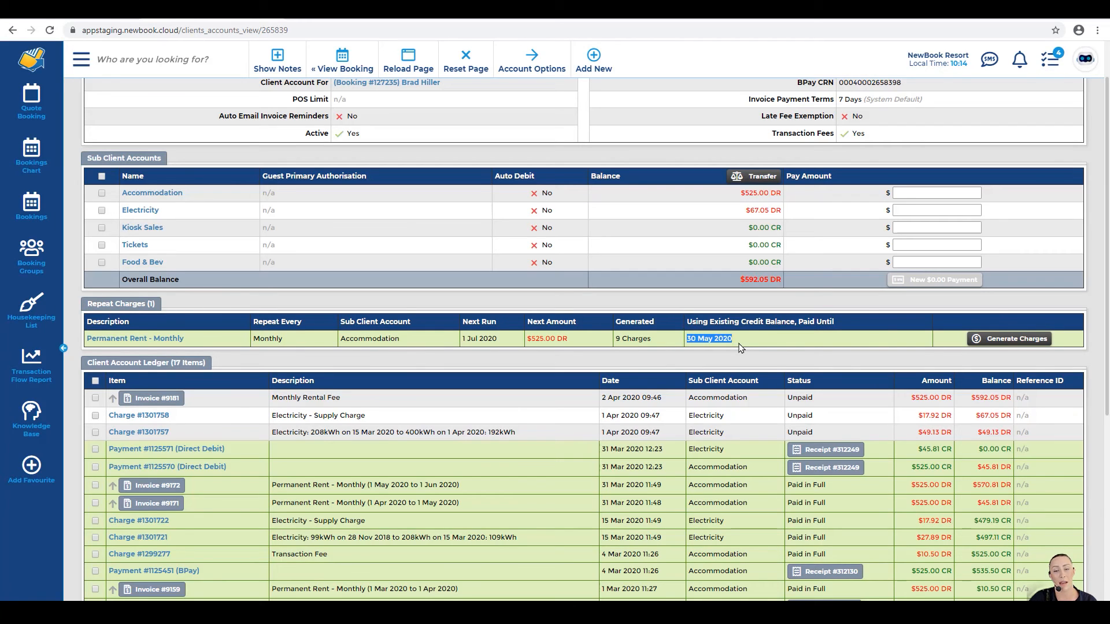
drag(463, 339, 501, 343)
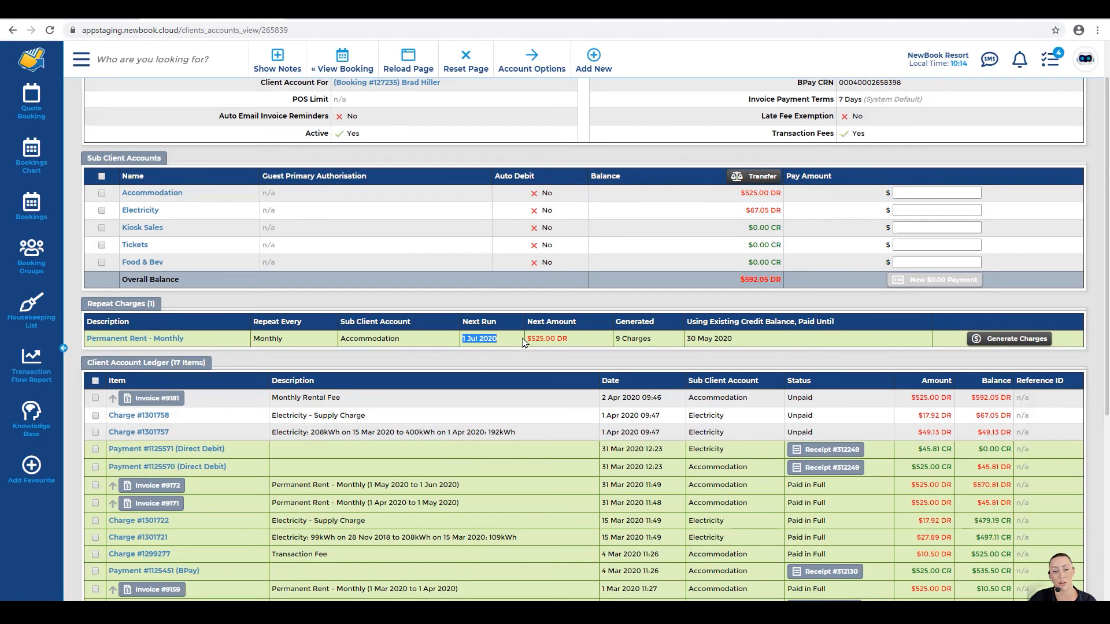
click(564, 347)
drag(564, 348, 527, 343)
click(527, 344)
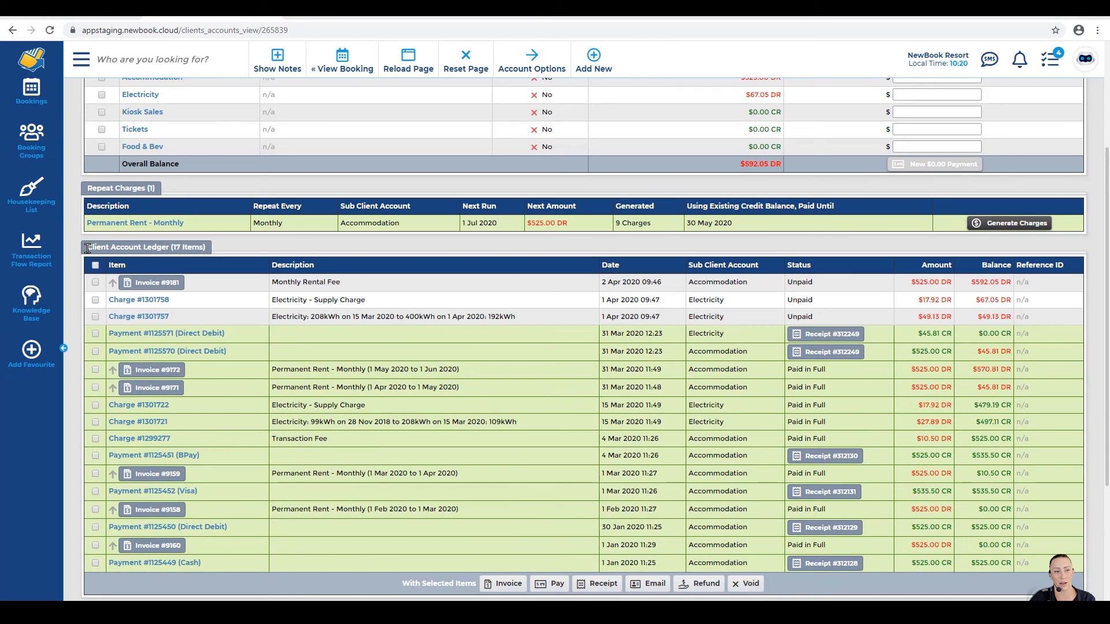
drag(87, 247, 206, 257)
click(205, 257)
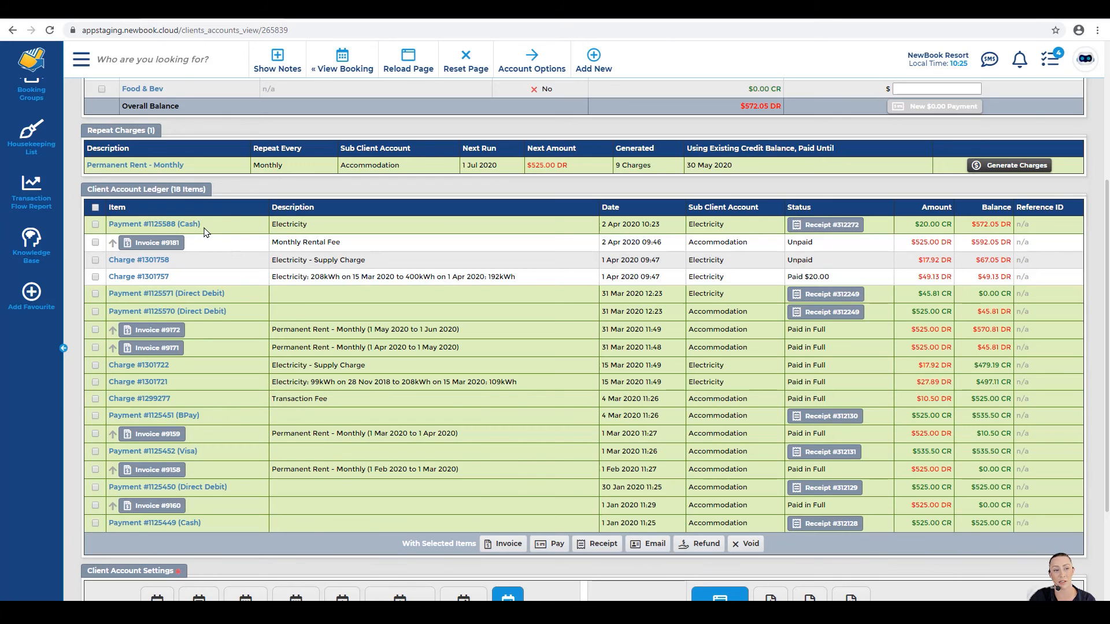
drag(204, 227, 757, 232)
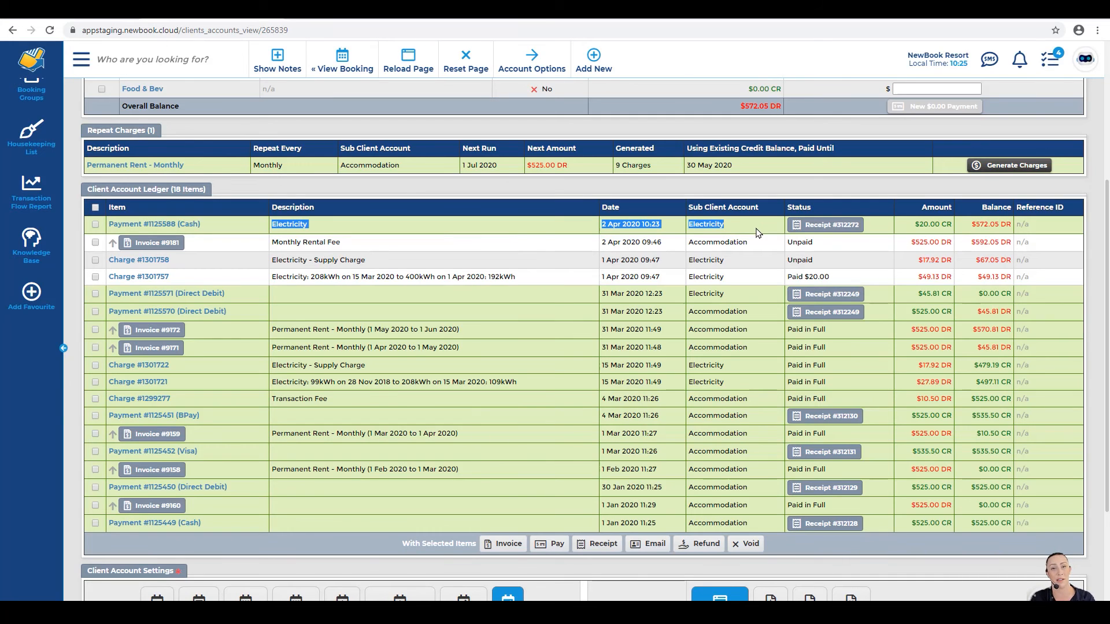
click(758, 232)
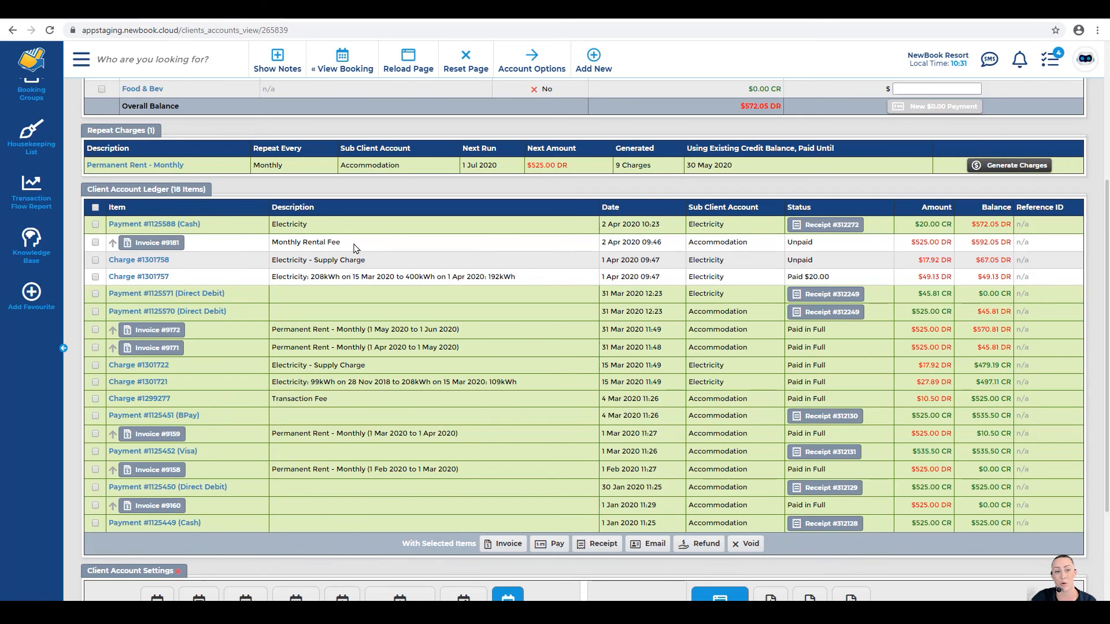
drag(786, 207, 826, 213)
click(789, 242)
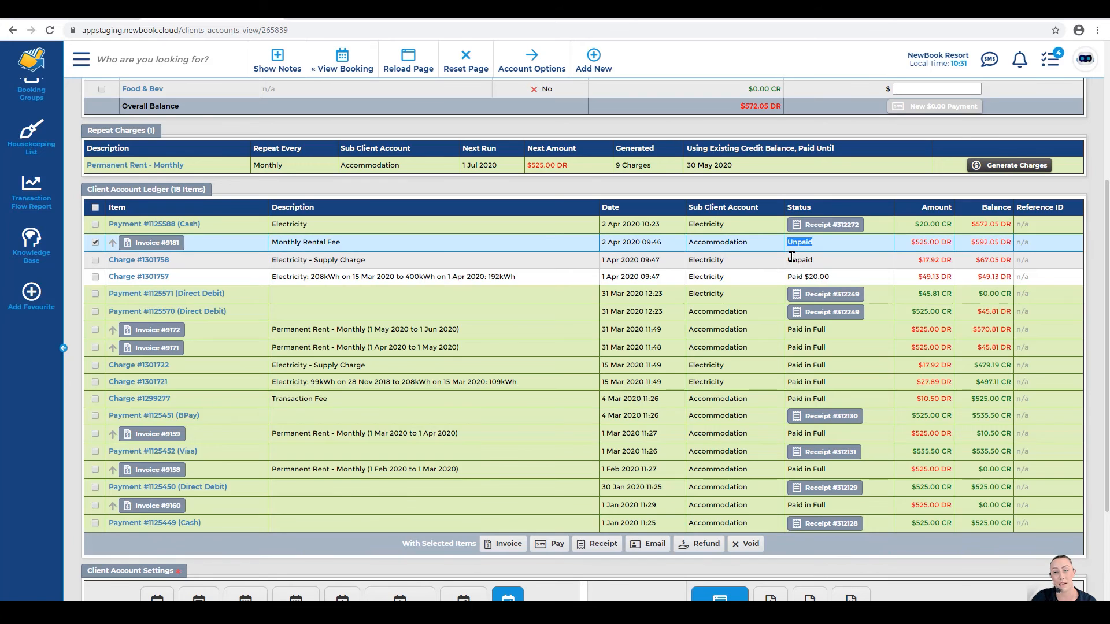
click(800, 259)
click(820, 261)
click(809, 241)
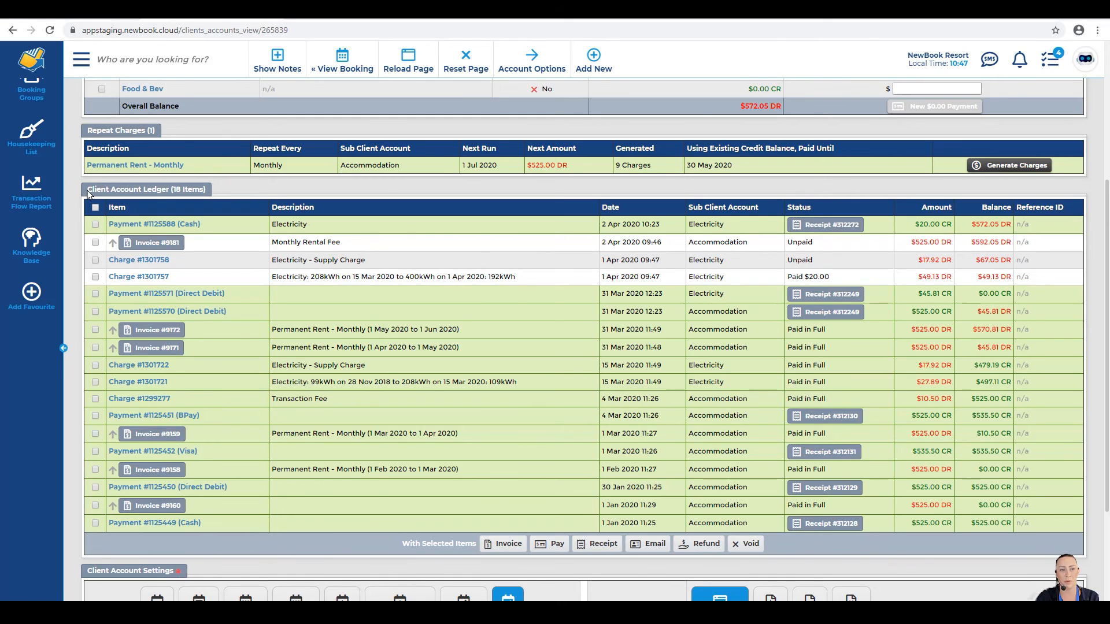
drag(87, 190, 181, 190)
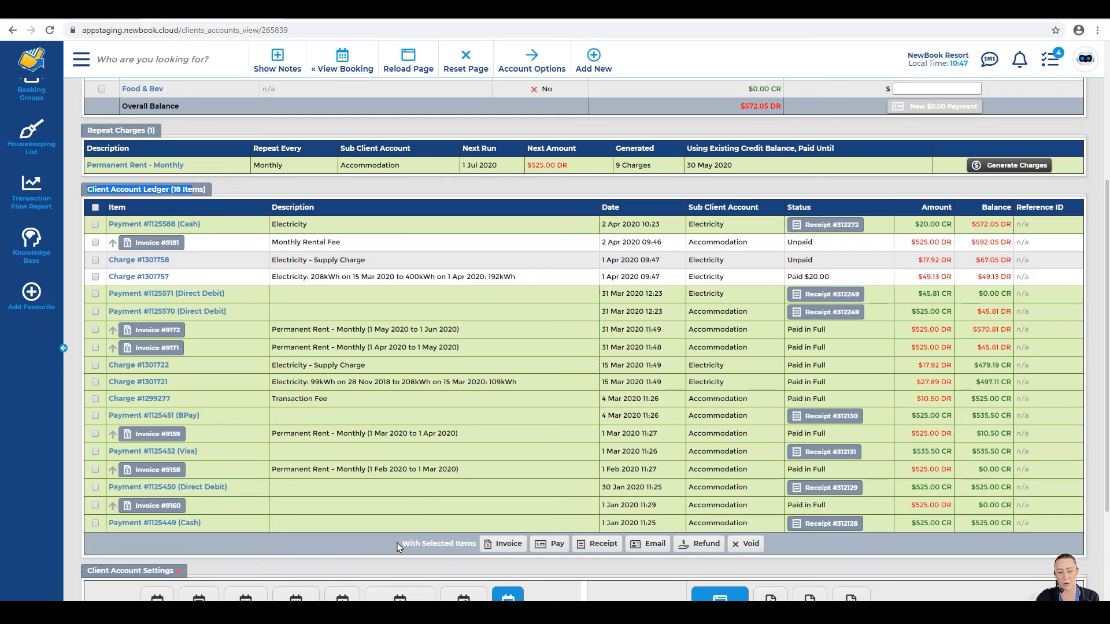
drag(402, 543, 473, 546)
click(472, 546)
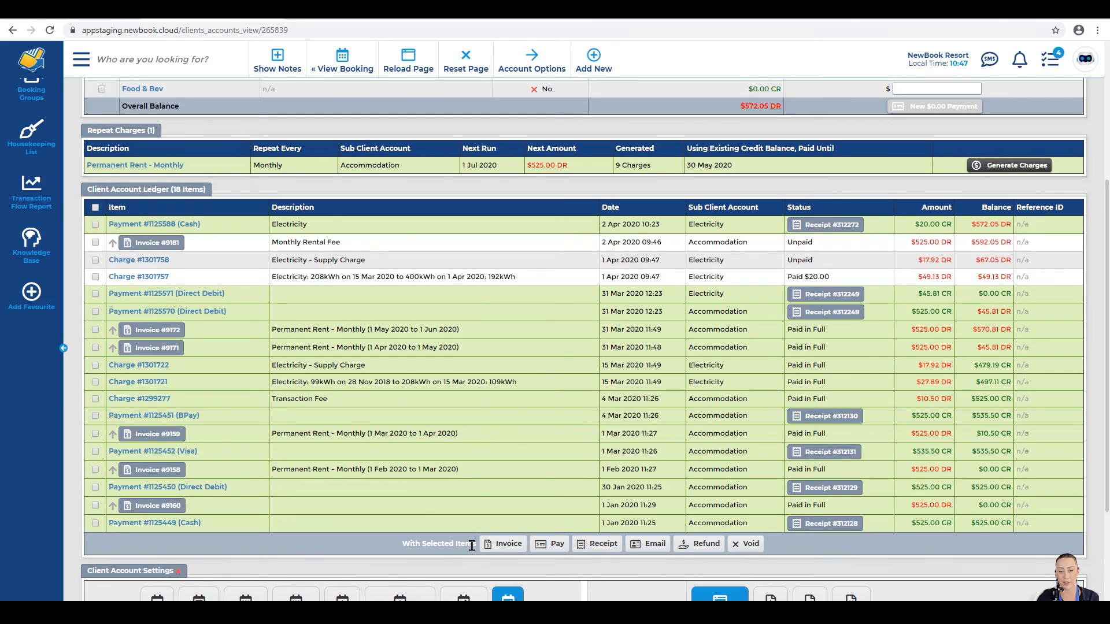
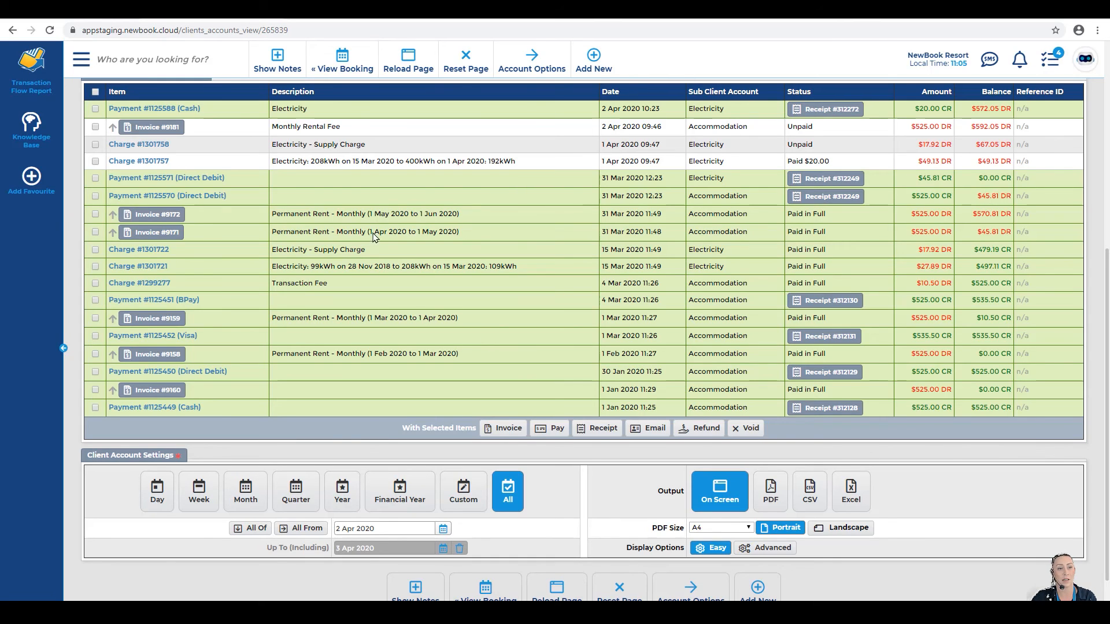
Step: Return to the top of the client account and open the Add New menu
drag(203, 110, 105, 113)
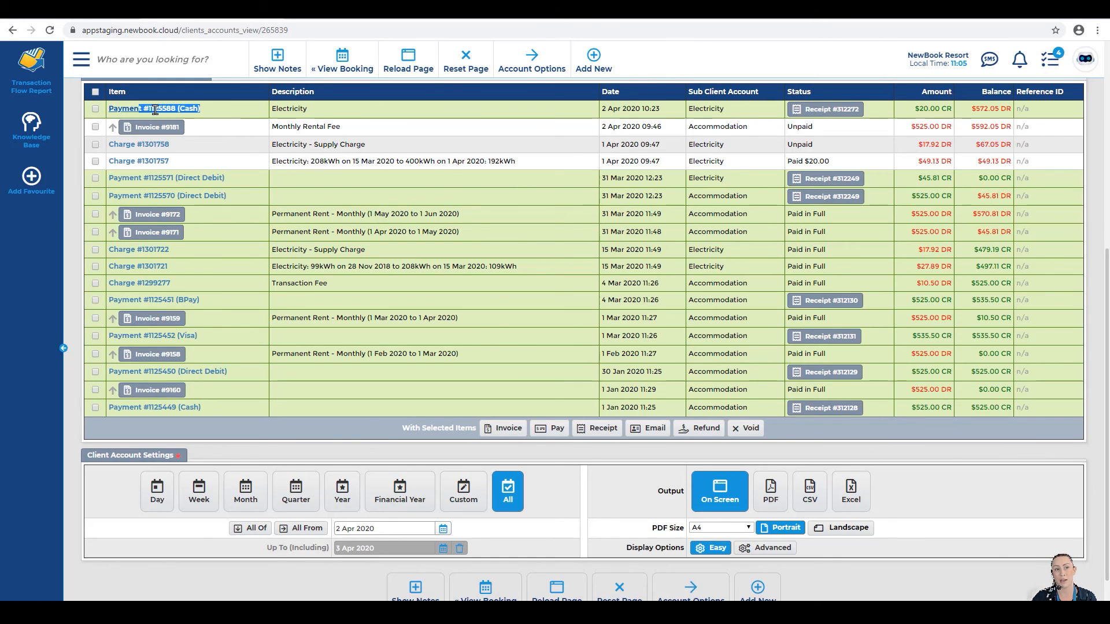
click(217, 113)
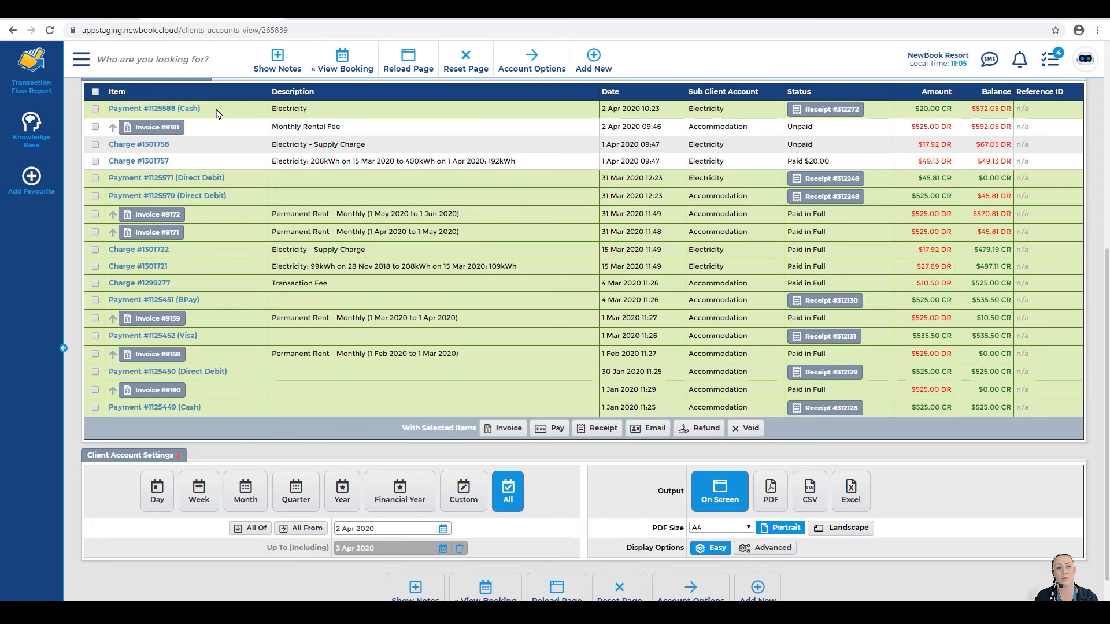
scroll(371, 245, up, 5)
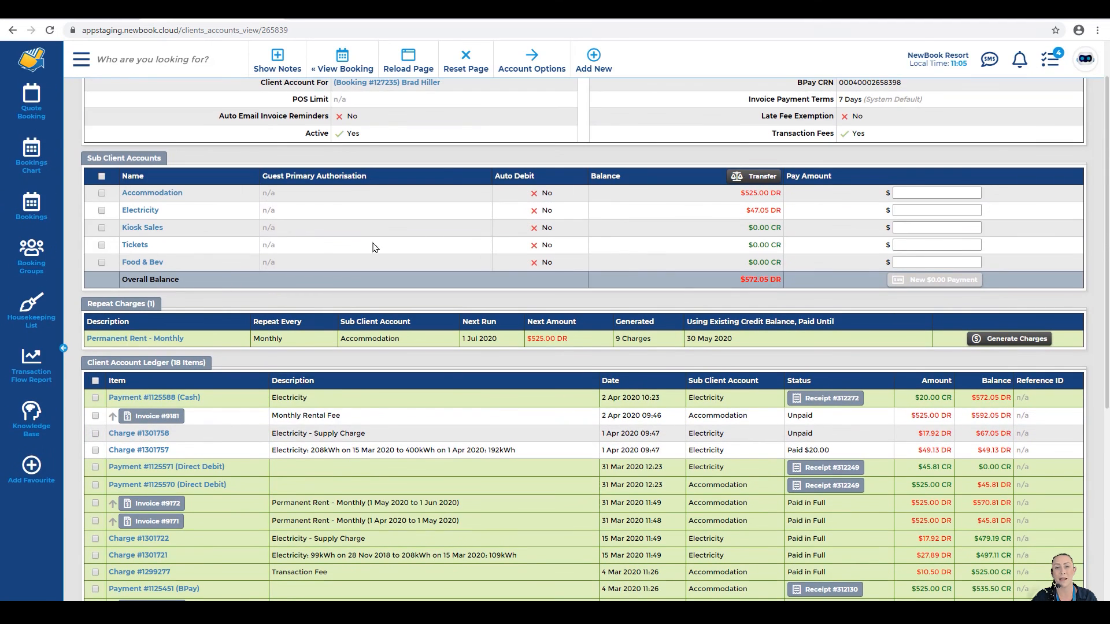
click(594, 60)
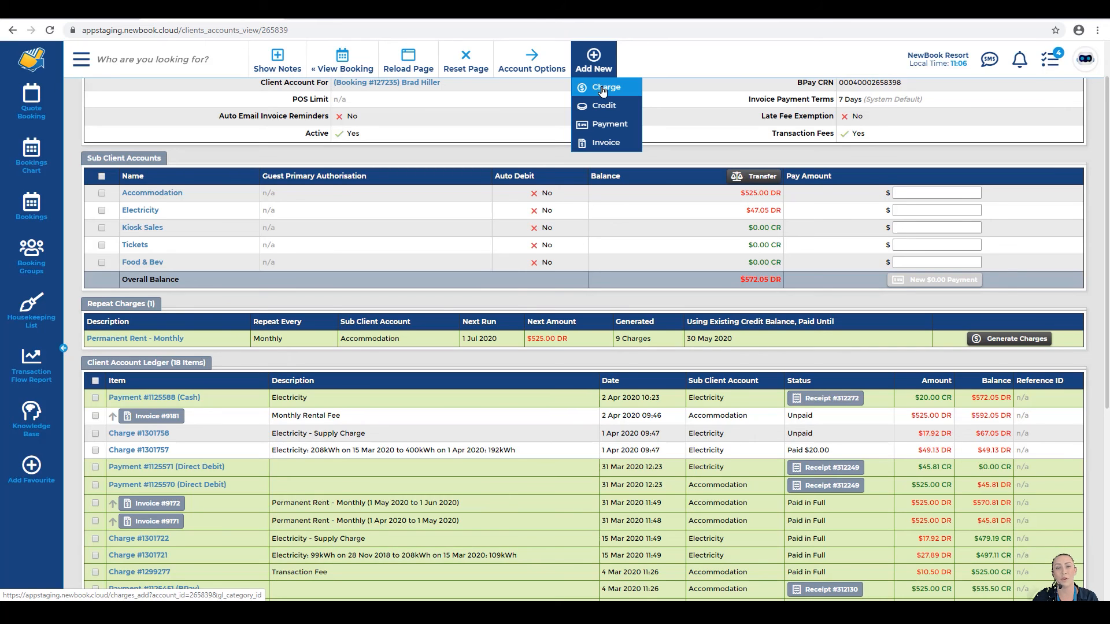
Step: Add a $2.00 Can of Coke charge by searching inventory for 'can of' and saving
click(602, 90)
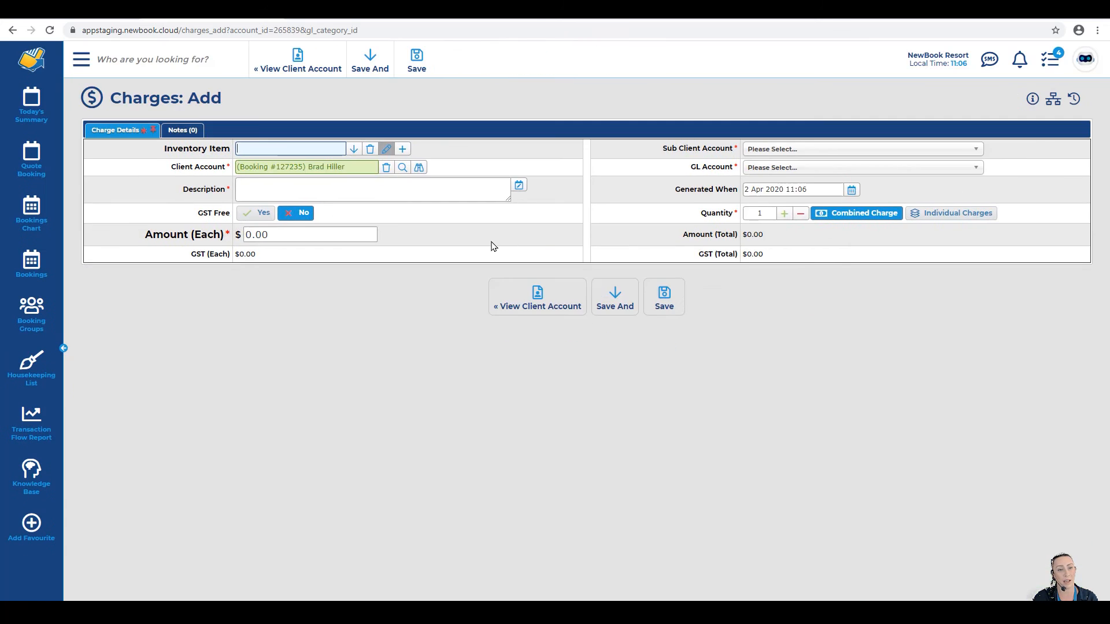
text(ca)
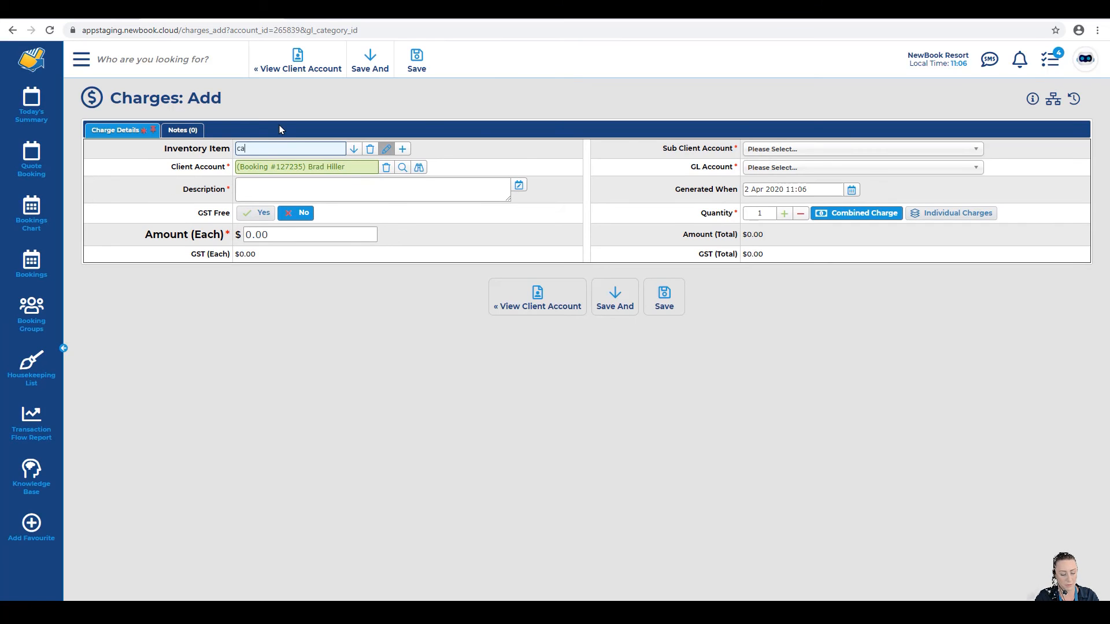
text(n of)
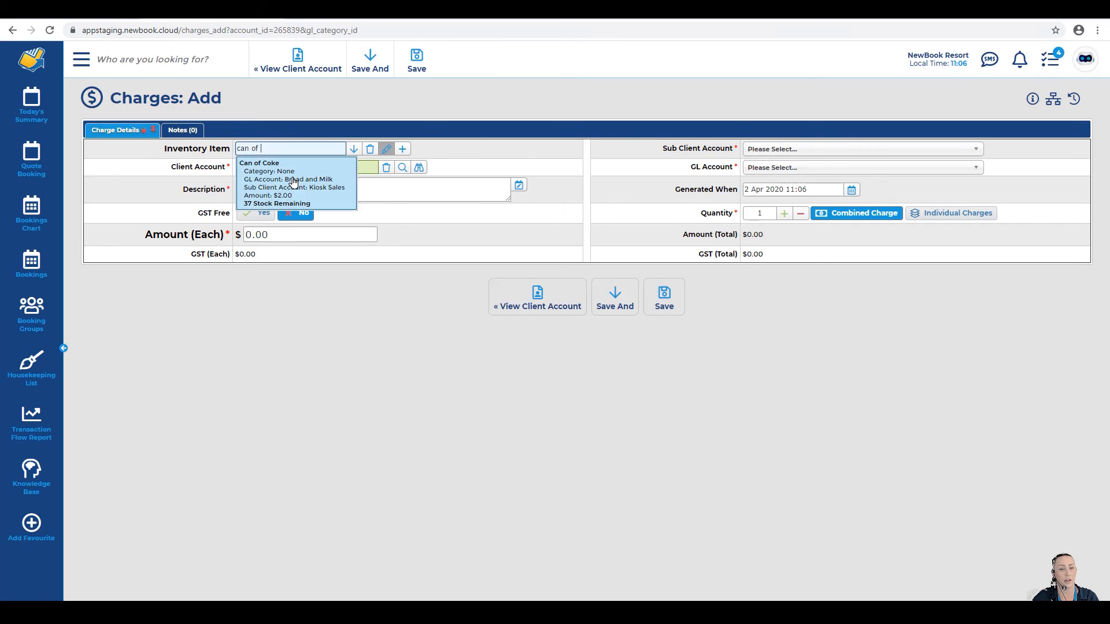
click(293, 183)
click(663, 296)
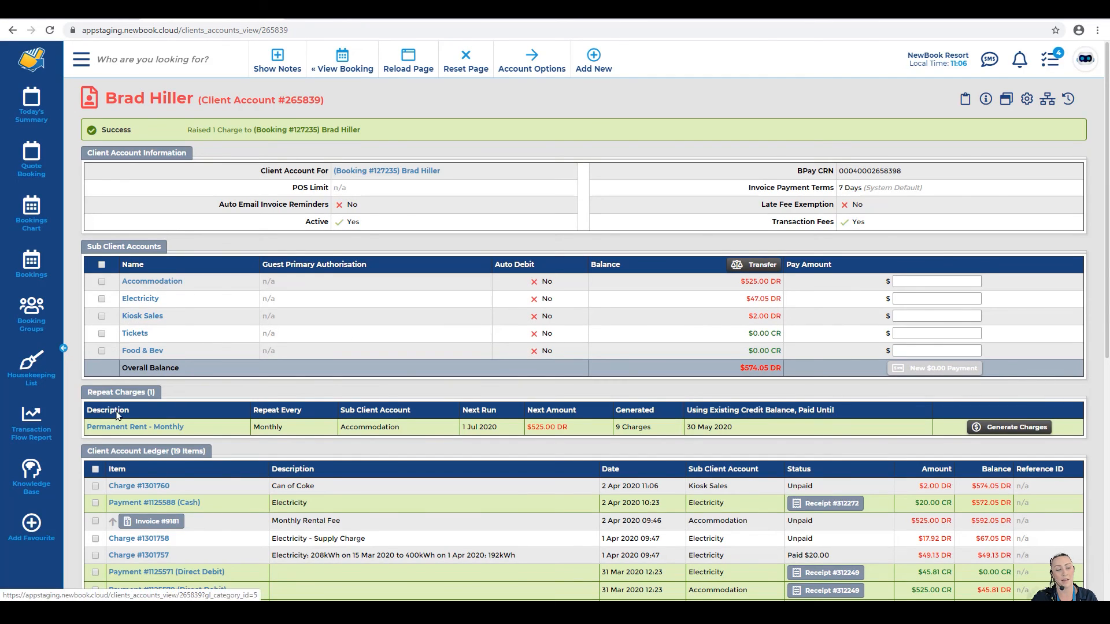
drag(85, 450, 203, 451)
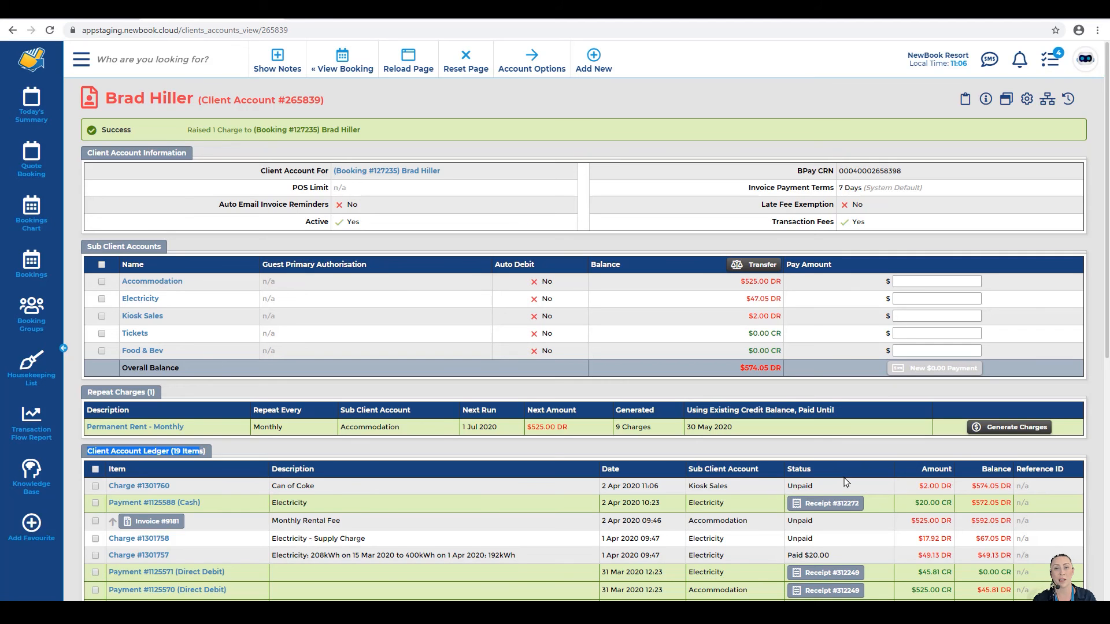
Step: Void the Can of Coke charge #1301760 with the reason 'No longer purchasing'
click(95, 486)
scroll(727, 512, down, 5)
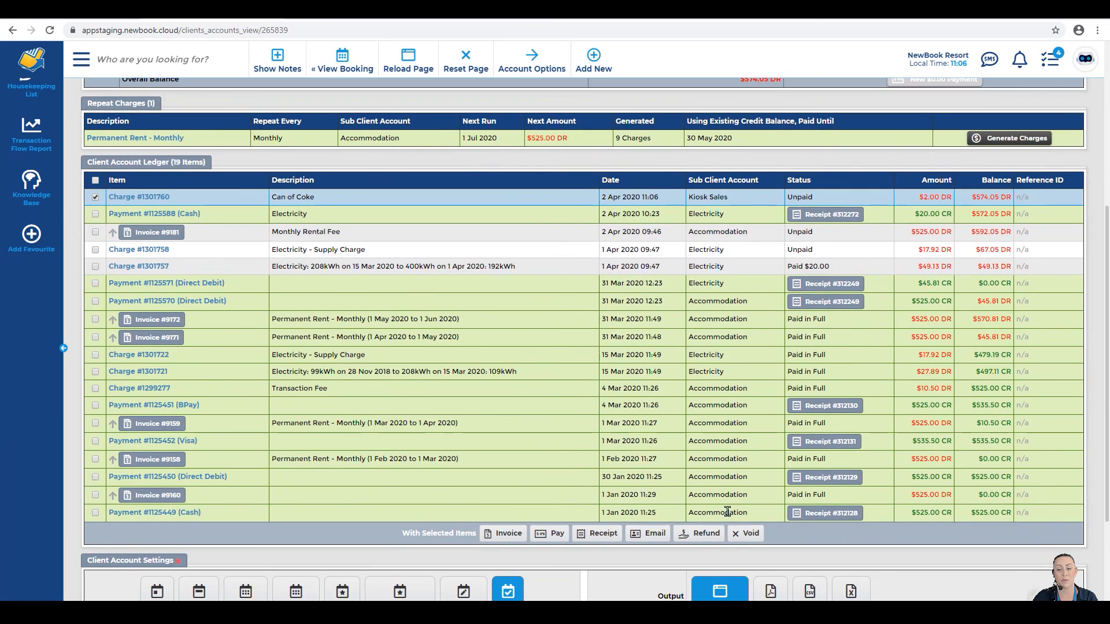
click(749, 535)
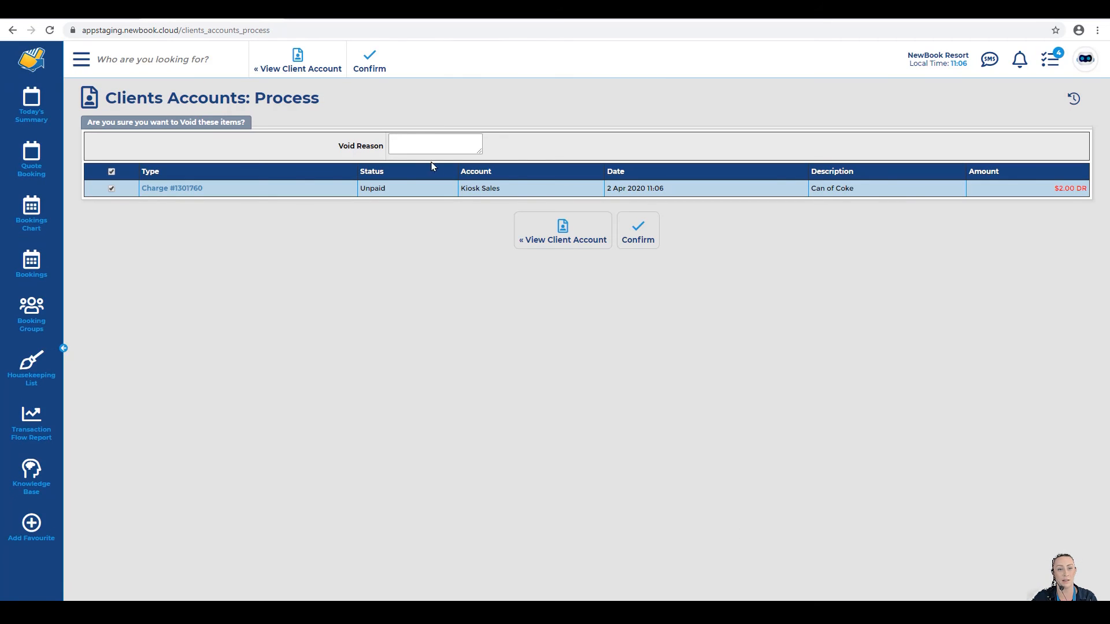
click(414, 142)
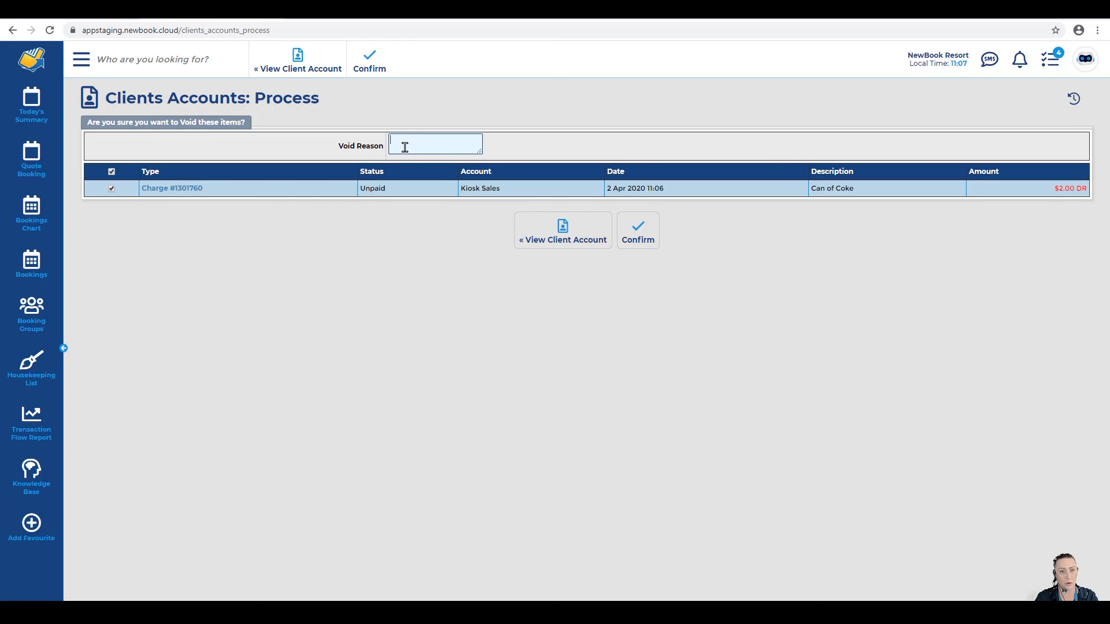
text(No longer purch)
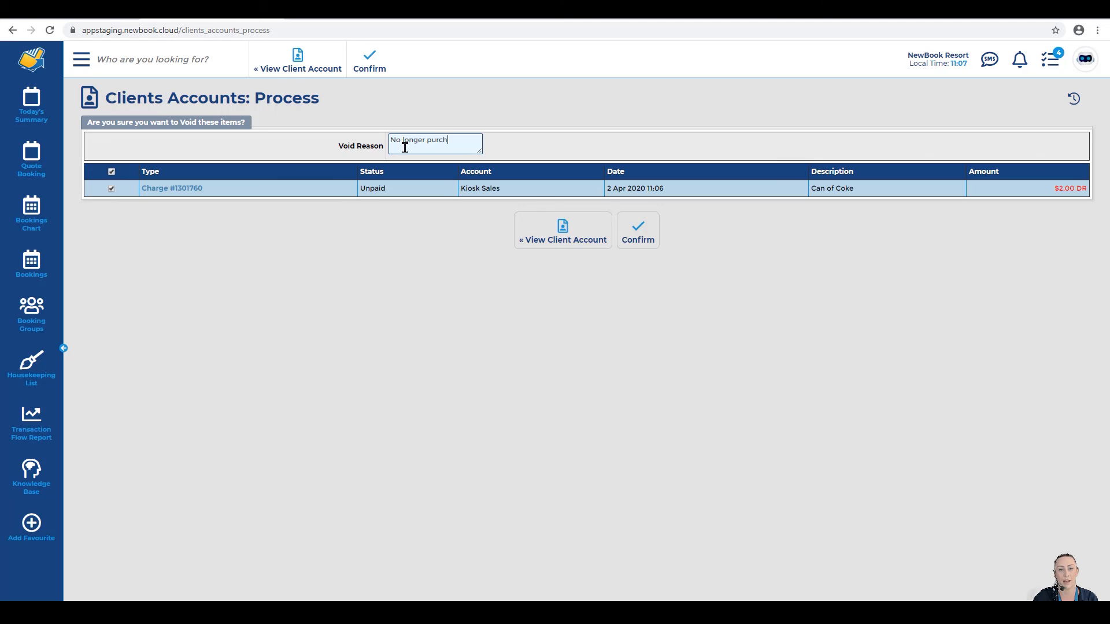
text(asing)
click(638, 231)
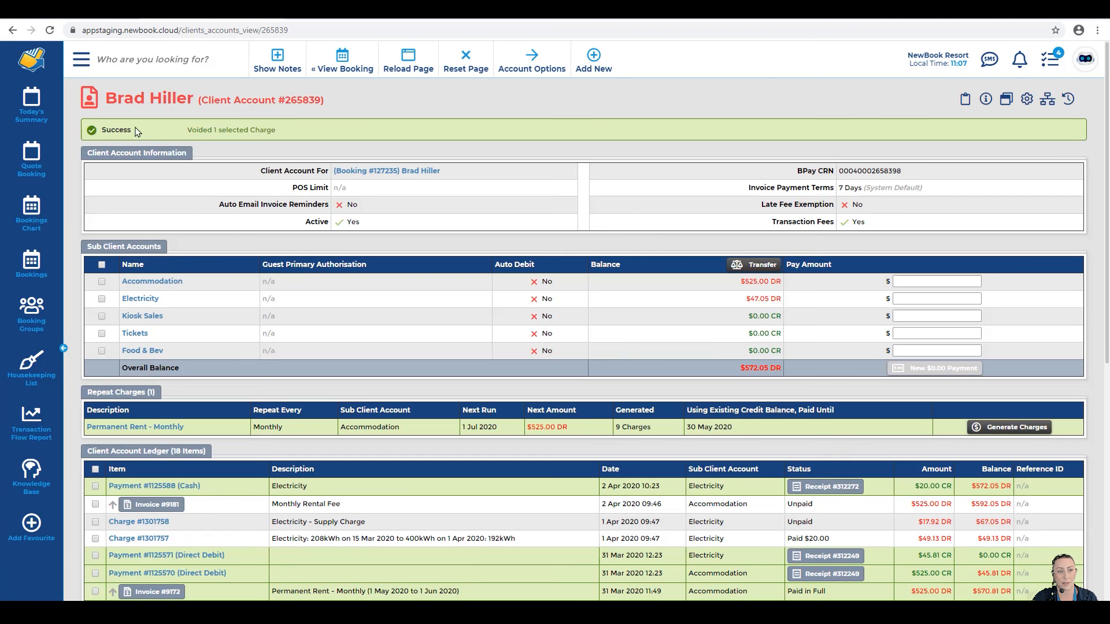
drag(102, 130, 304, 127)
click(316, 127)
drag(87, 451, 196, 460)
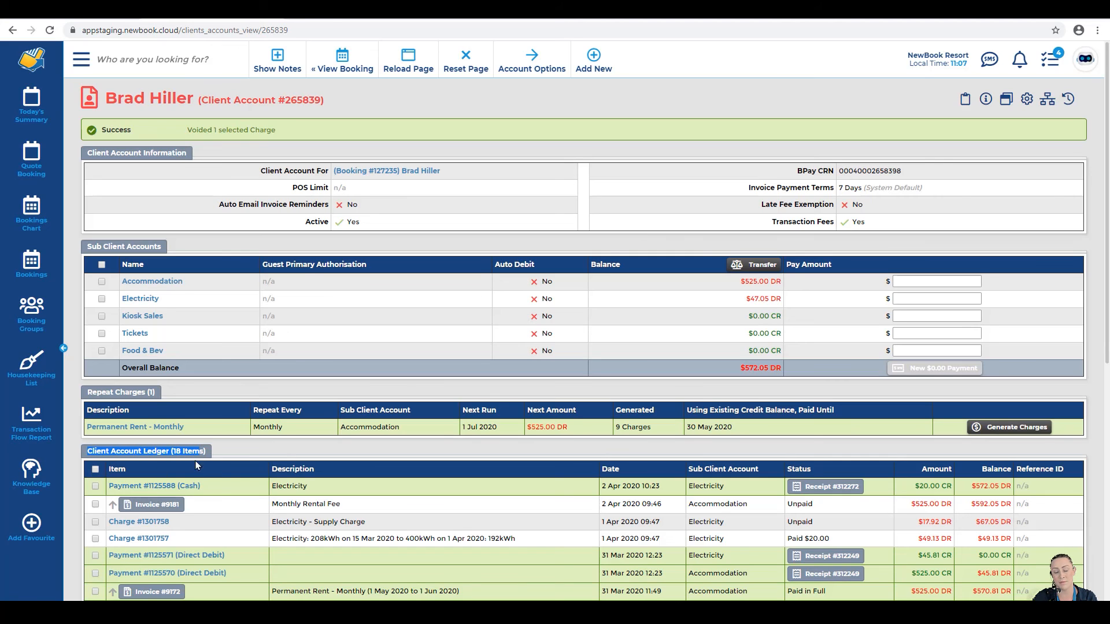
Step: Set the ledger period to Month Of 2 Apr 2020 and reload the page
click(283, 458)
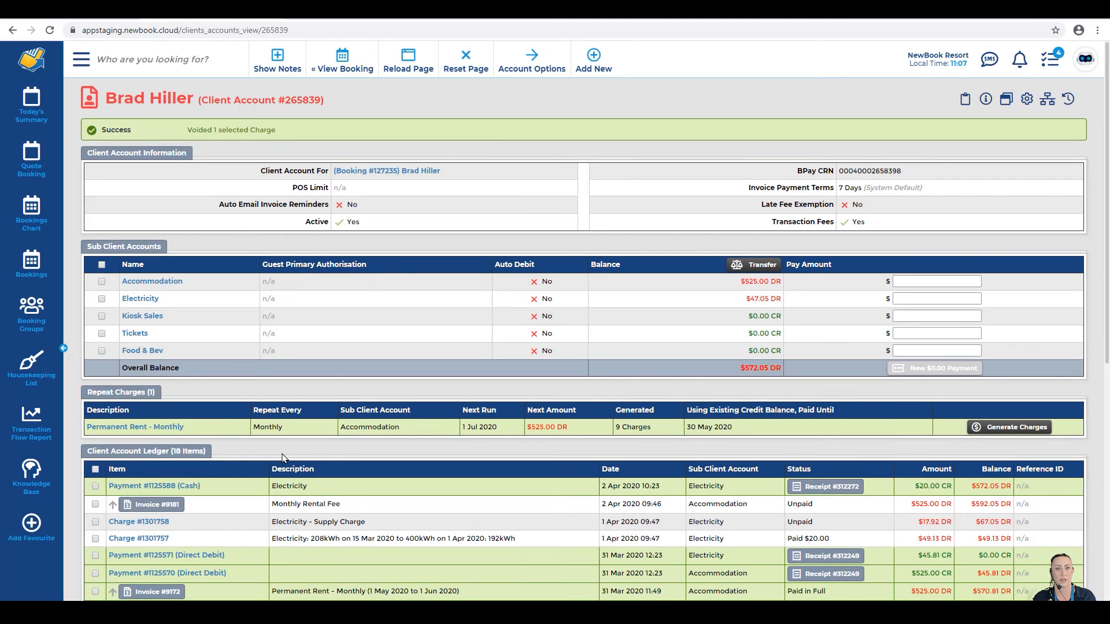
scroll(283, 457, down, 7)
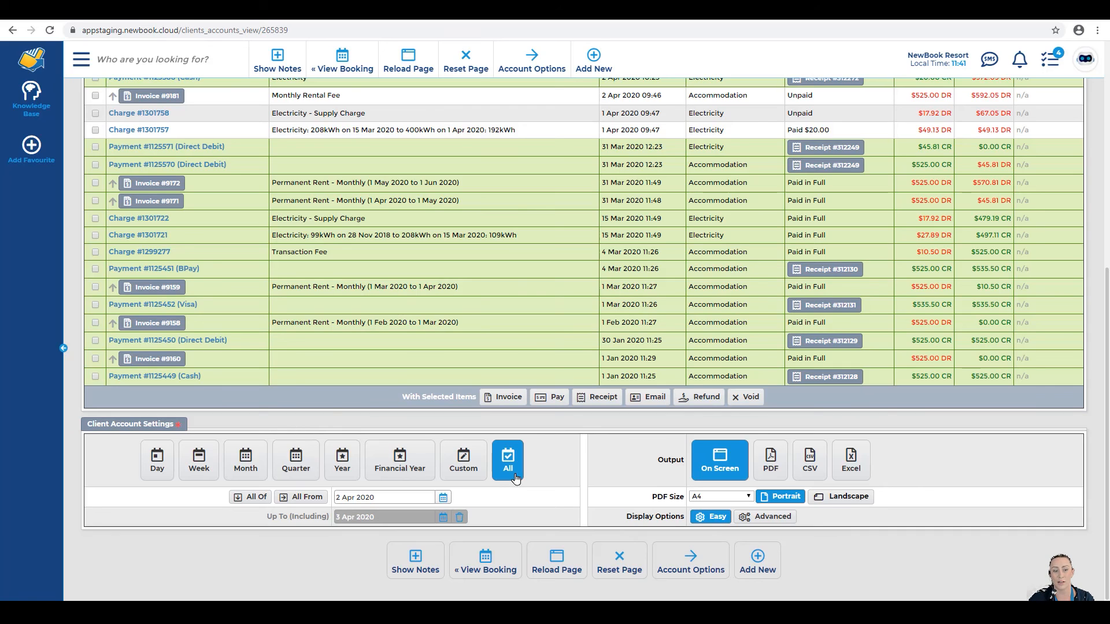
click(246, 459)
click(359, 496)
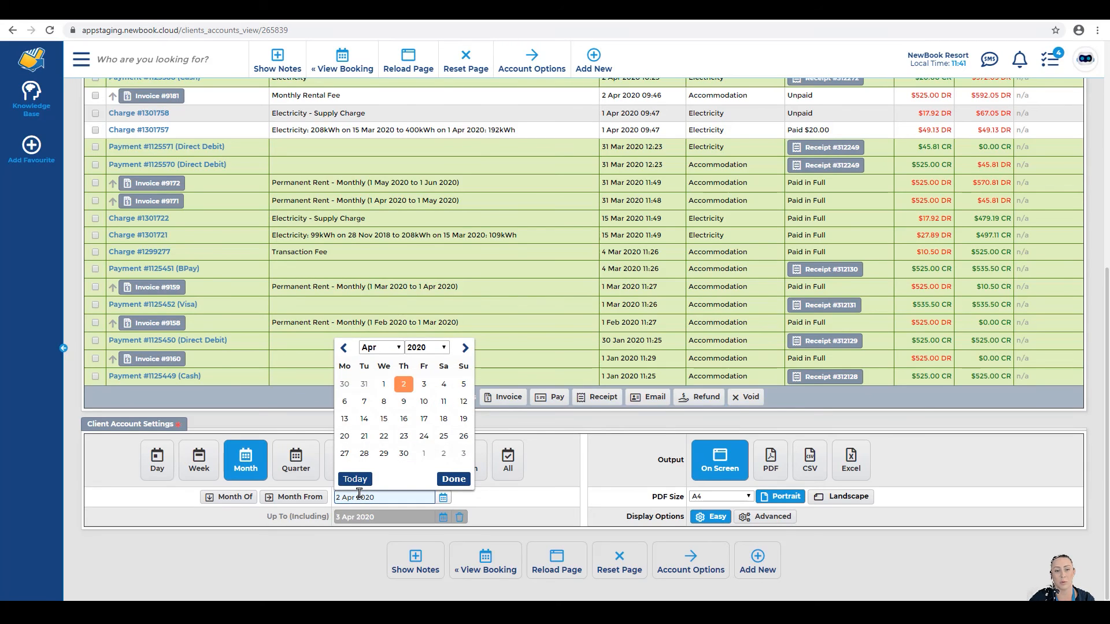
click(245, 462)
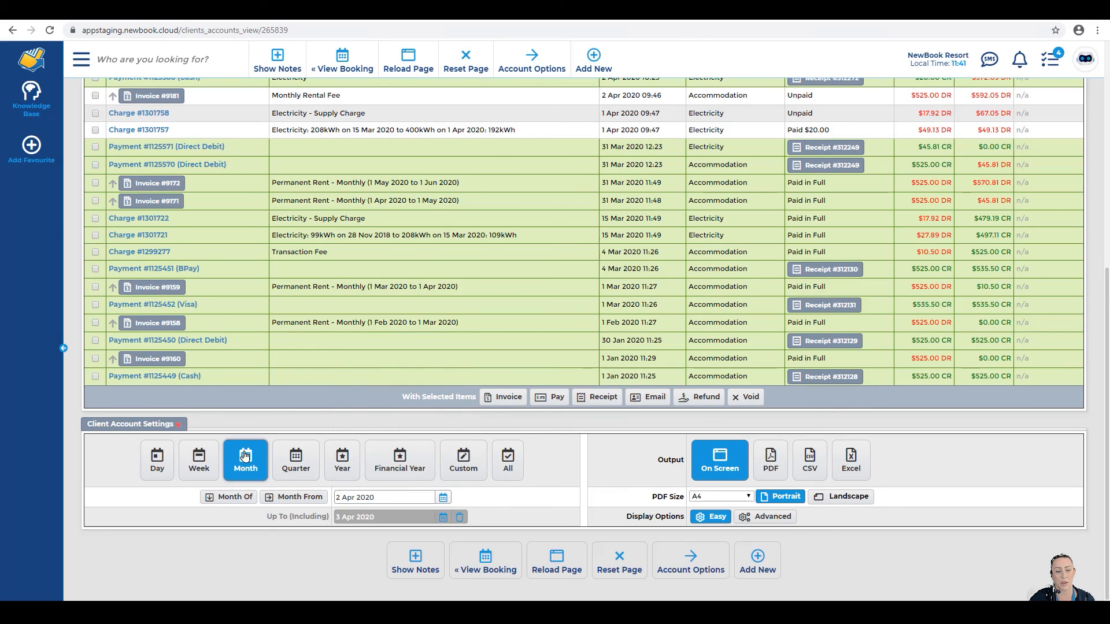
click(231, 497)
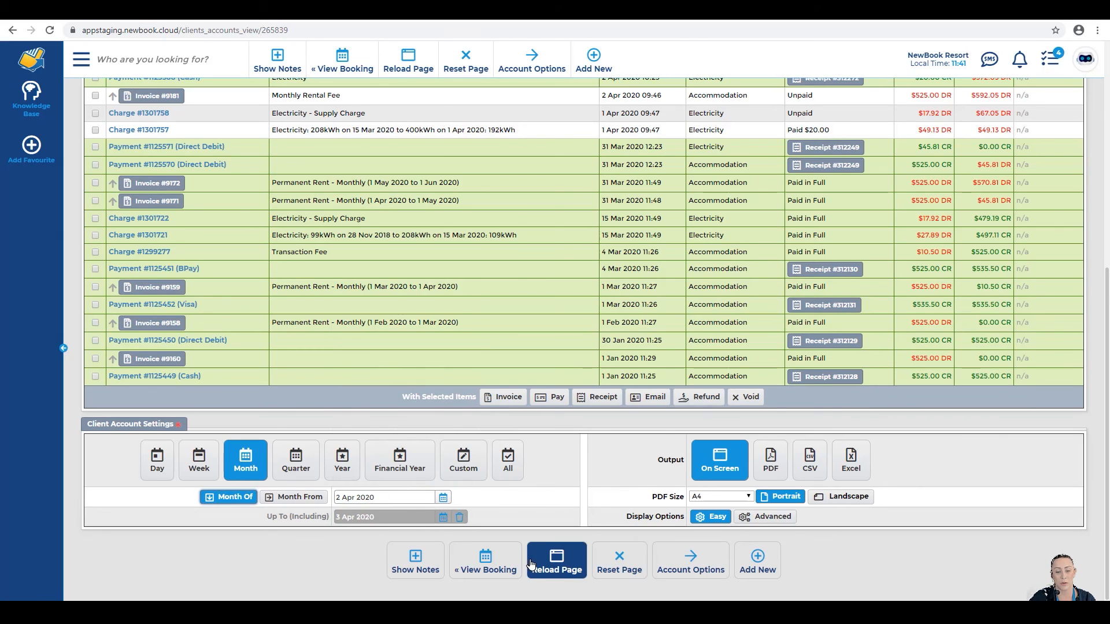
click(556, 565)
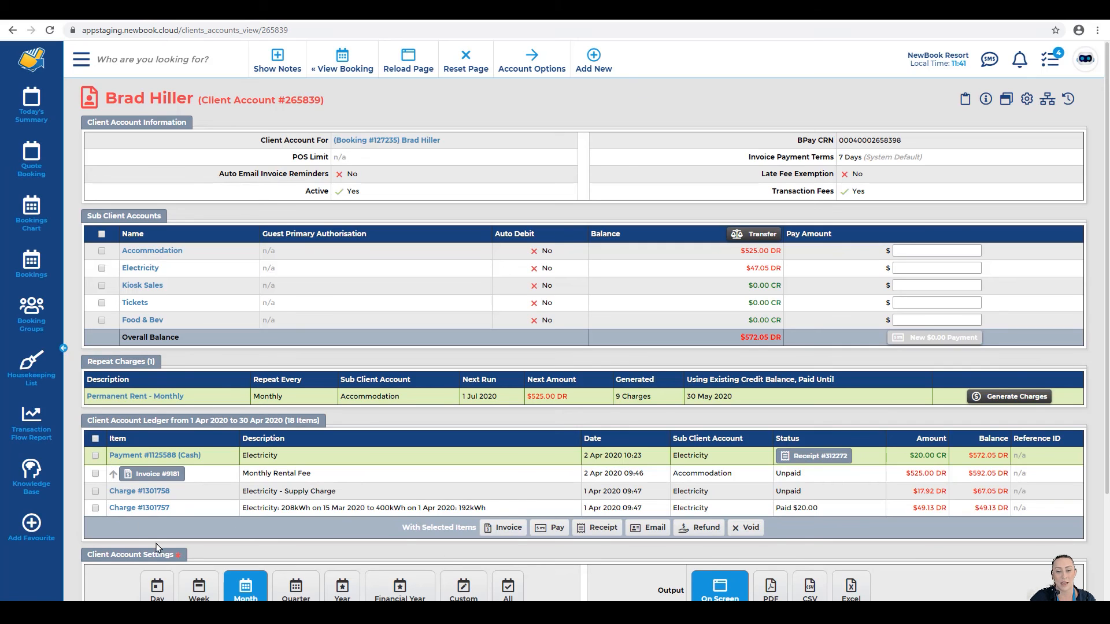
Step: Reset the page so the ledger returns to the All period with 18 items
double_click(592, 440)
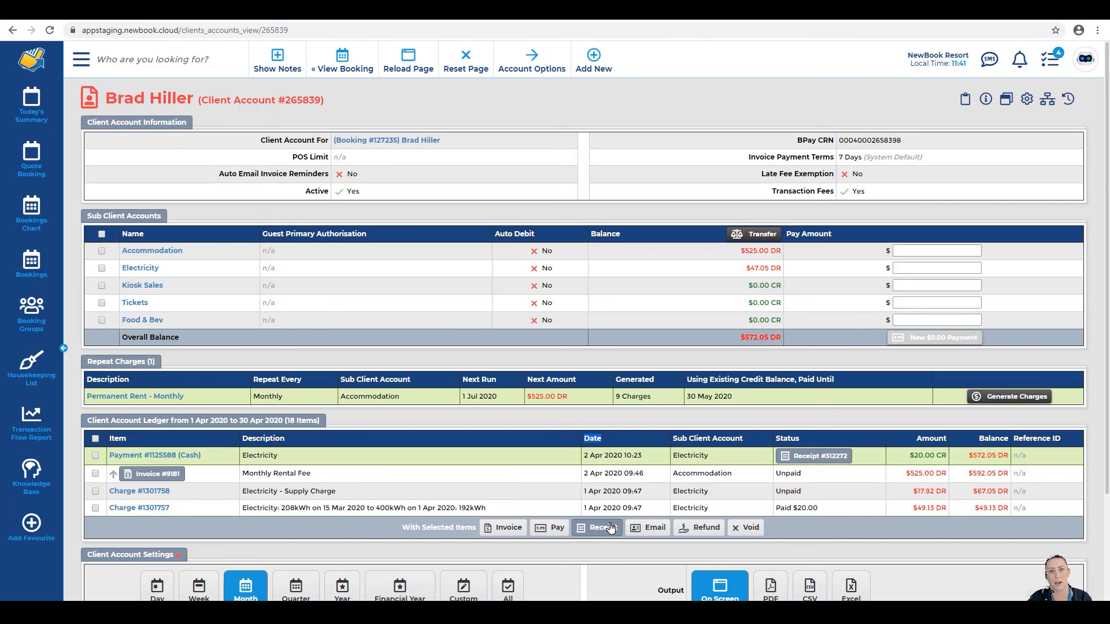
scroll(611, 528, down, 2)
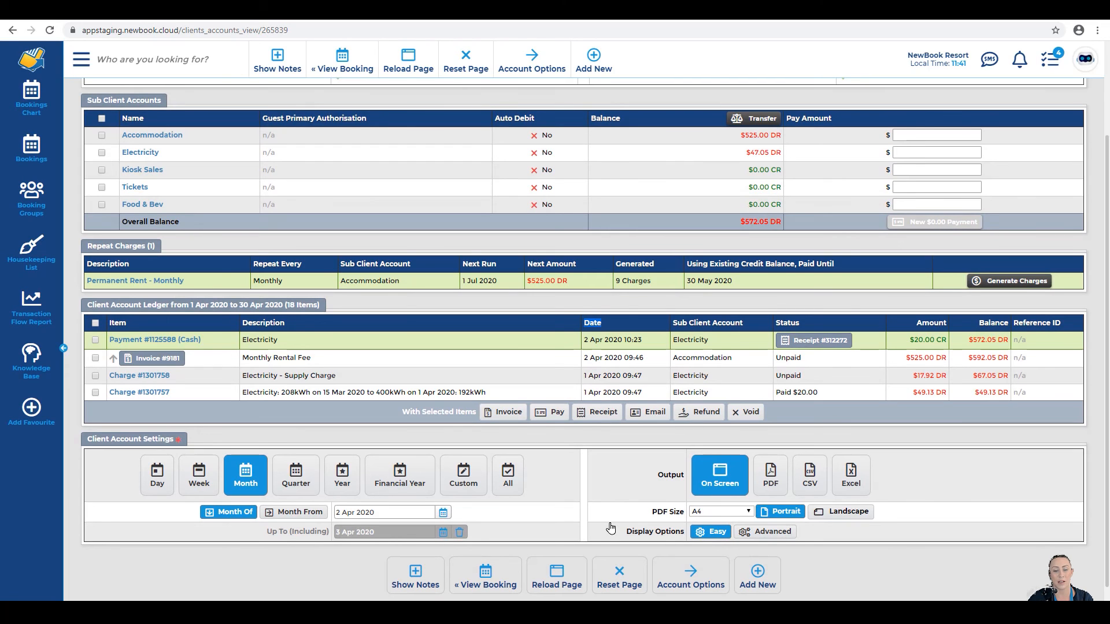
click(622, 581)
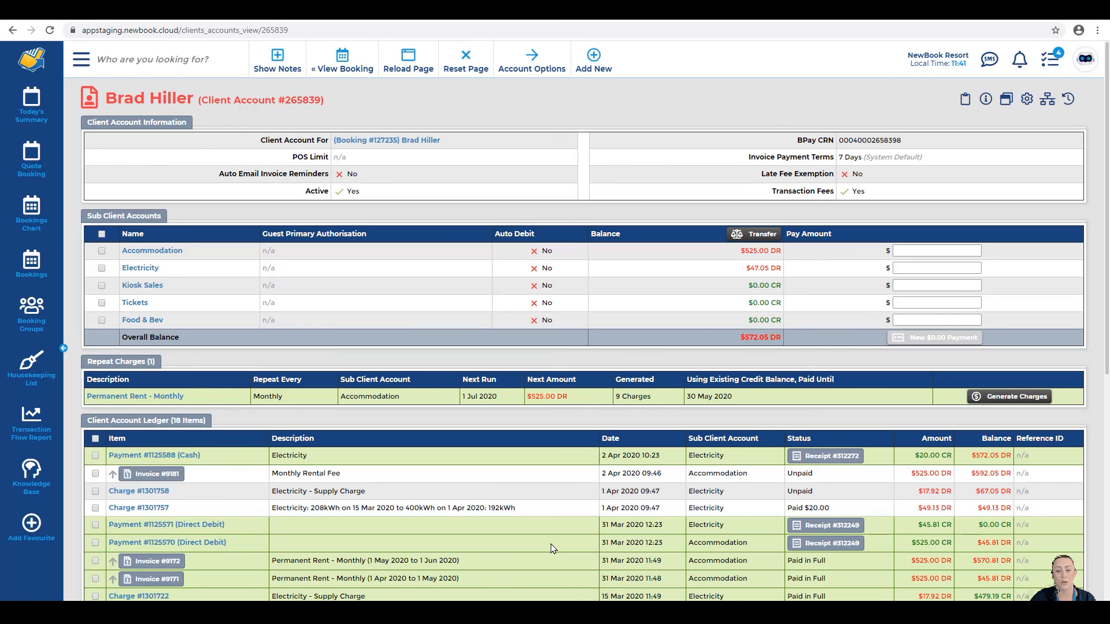
scroll(551, 548, down, 6)
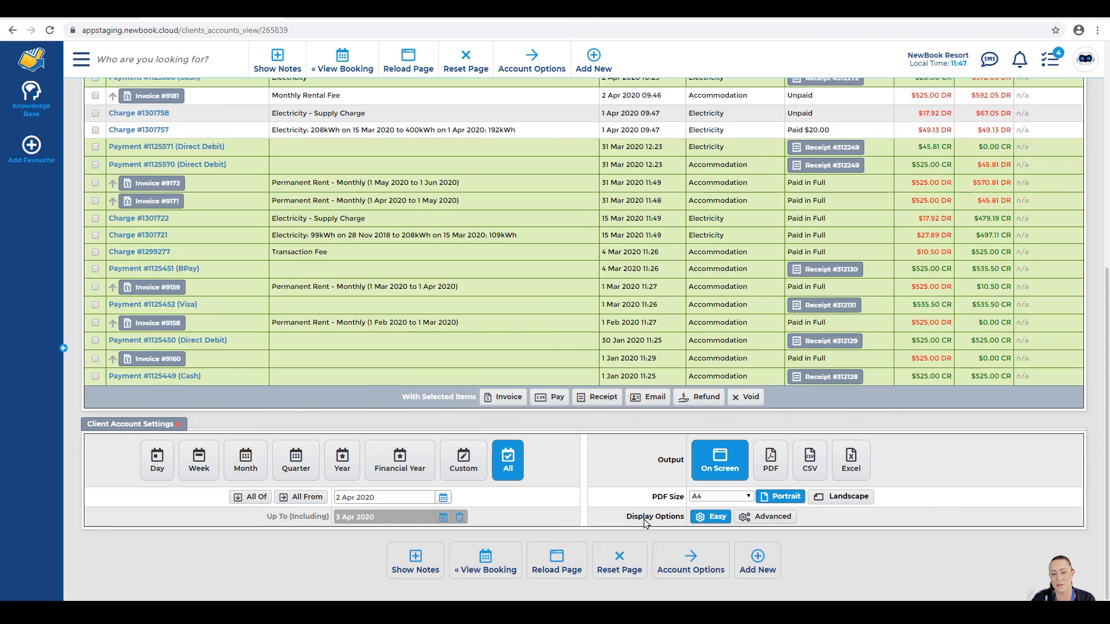
drag(627, 519, 680, 522)
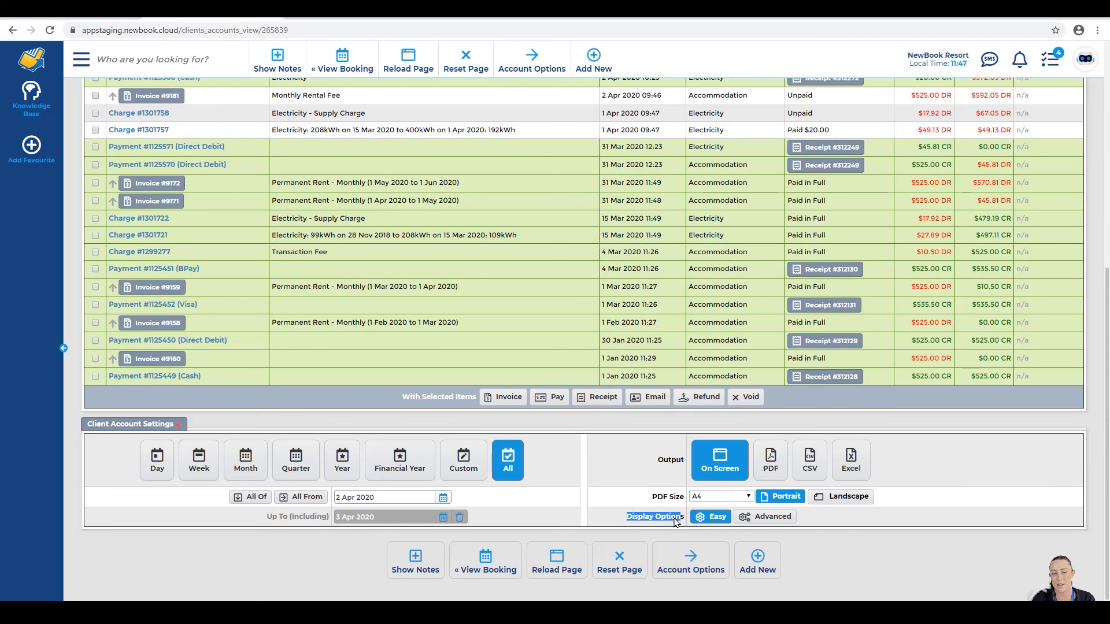
click(683, 518)
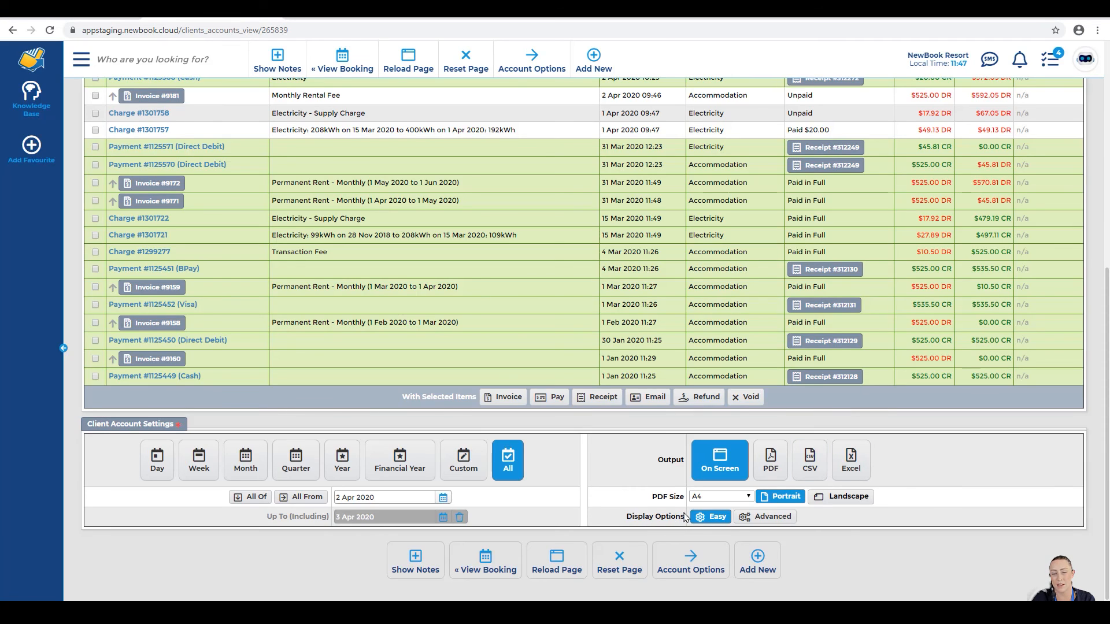
Step: Under Advanced display options set Show Voided Items to Yes and reload, listing 27 items
click(754, 519)
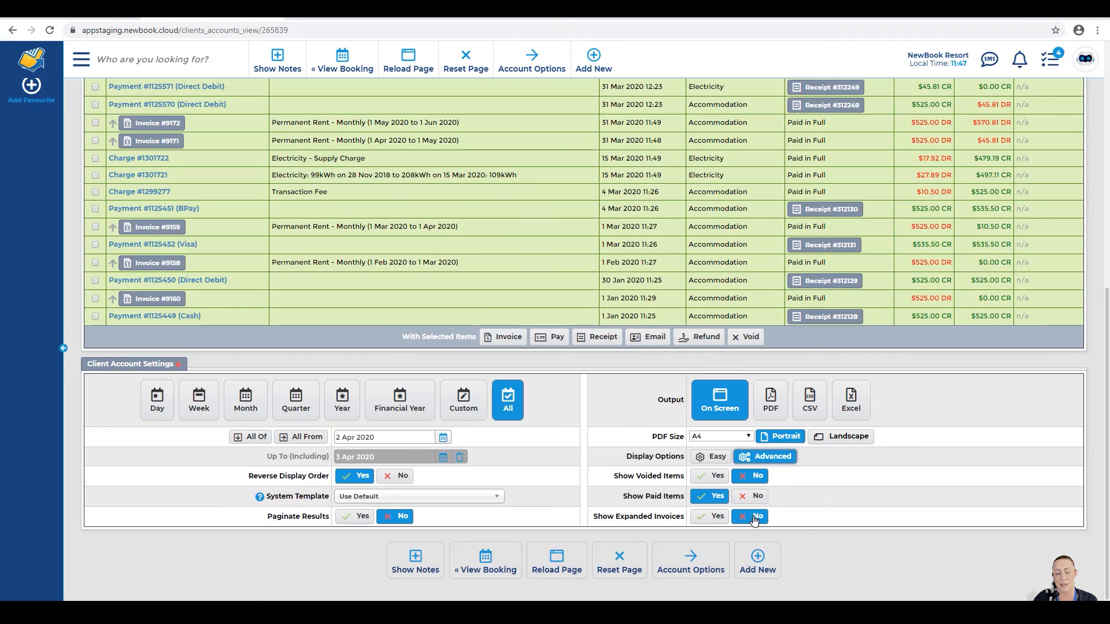
drag(612, 477, 664, 503)
drag(597, 519, 681, 517)
drag(252, 477, 320, 504)
drag(271, 519, 267, 520)
drag(267, 519, 312, 520)
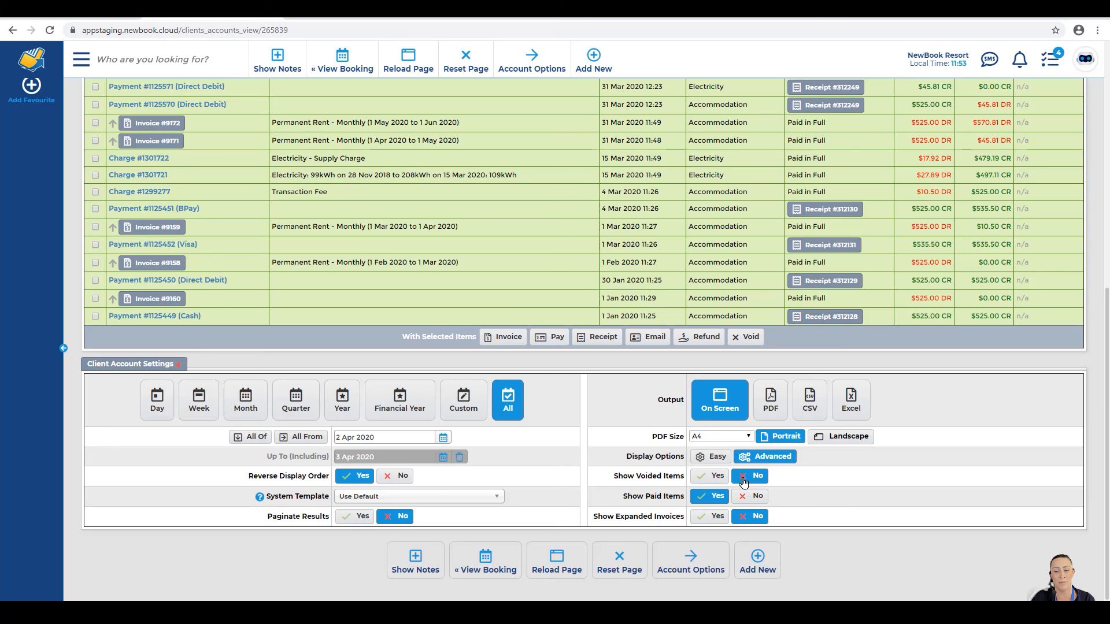
click(714, 477)
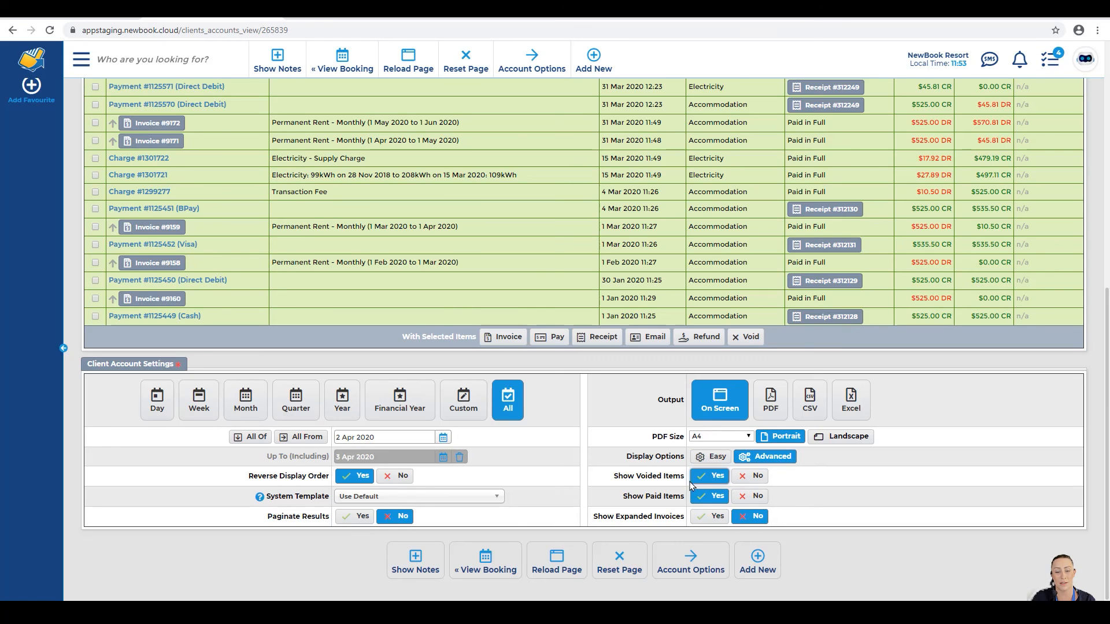
click(557, 560)
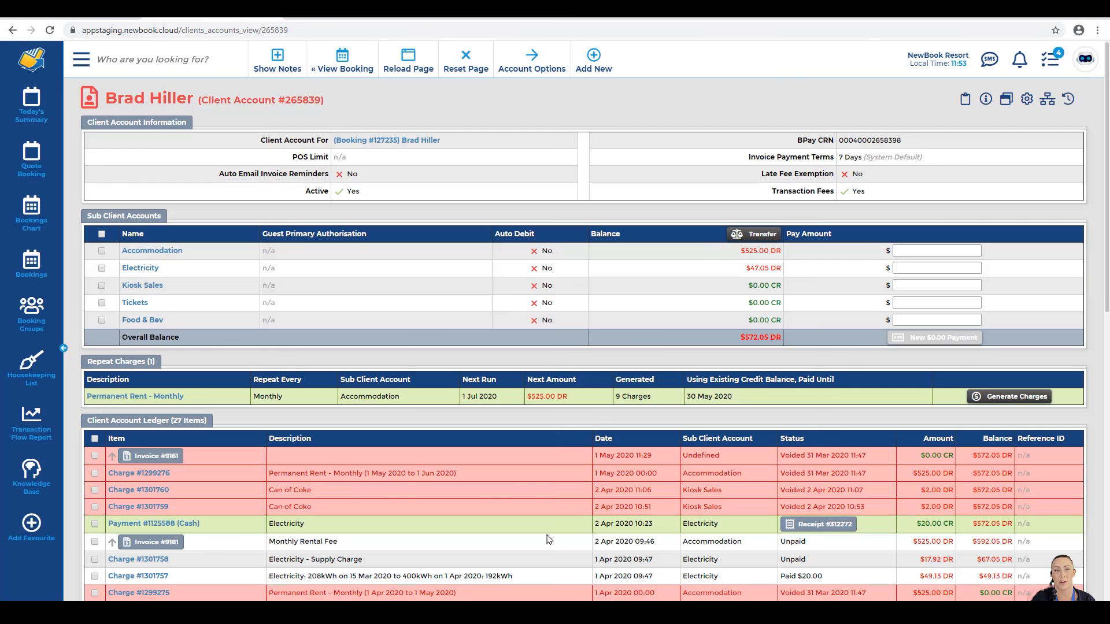
scroll(548, 539, down, 3)
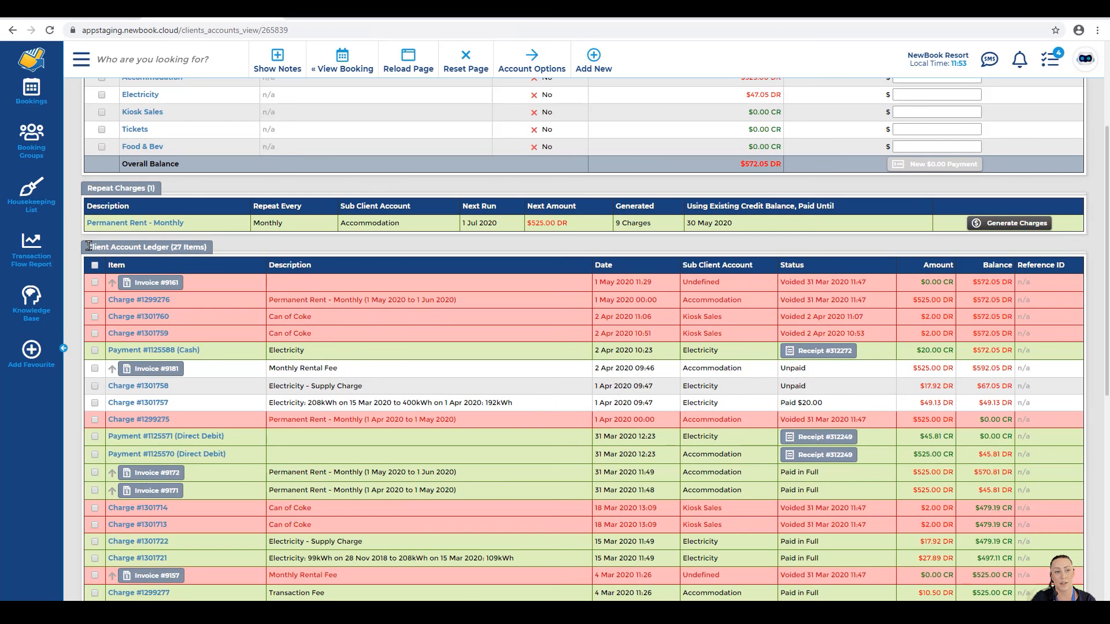
drag(85, 246, 205, 244)
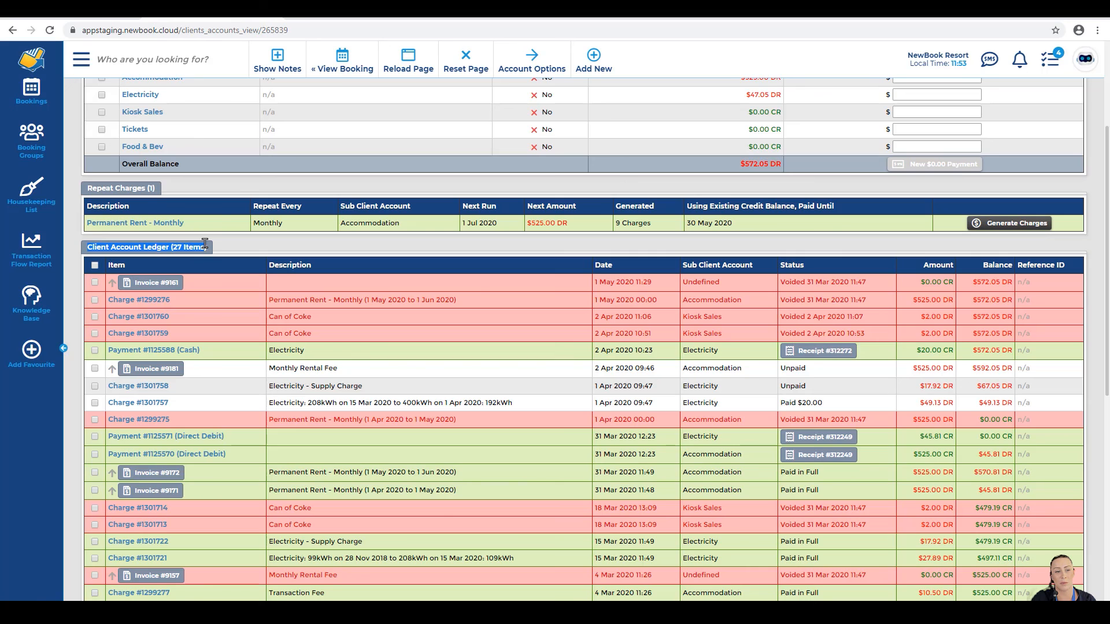
click(208, 269)
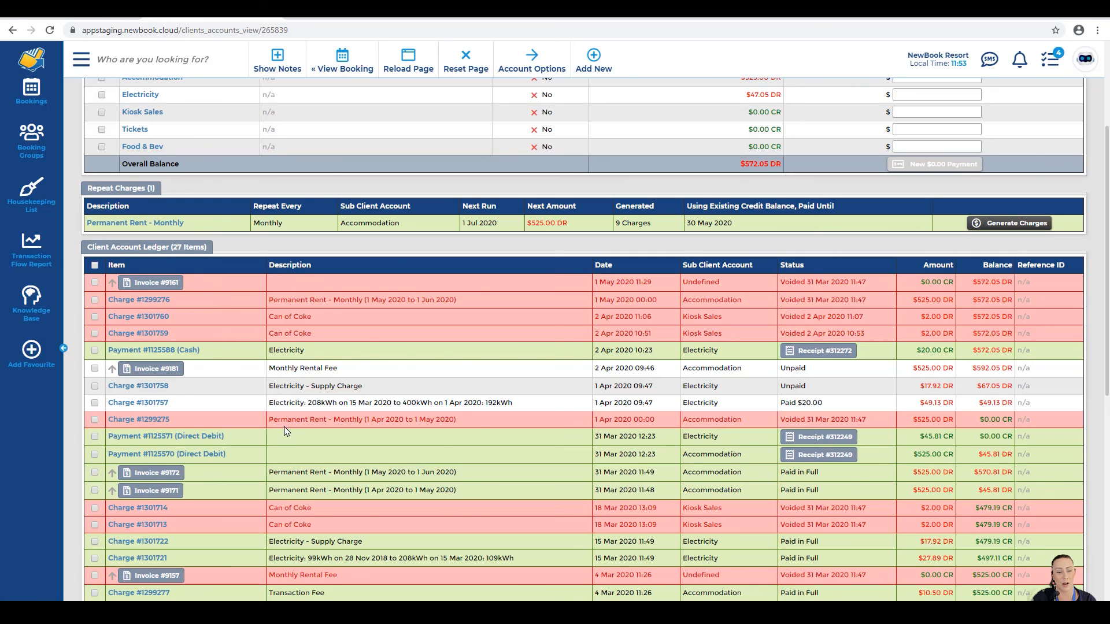
scroll(287, 541, down, 3)
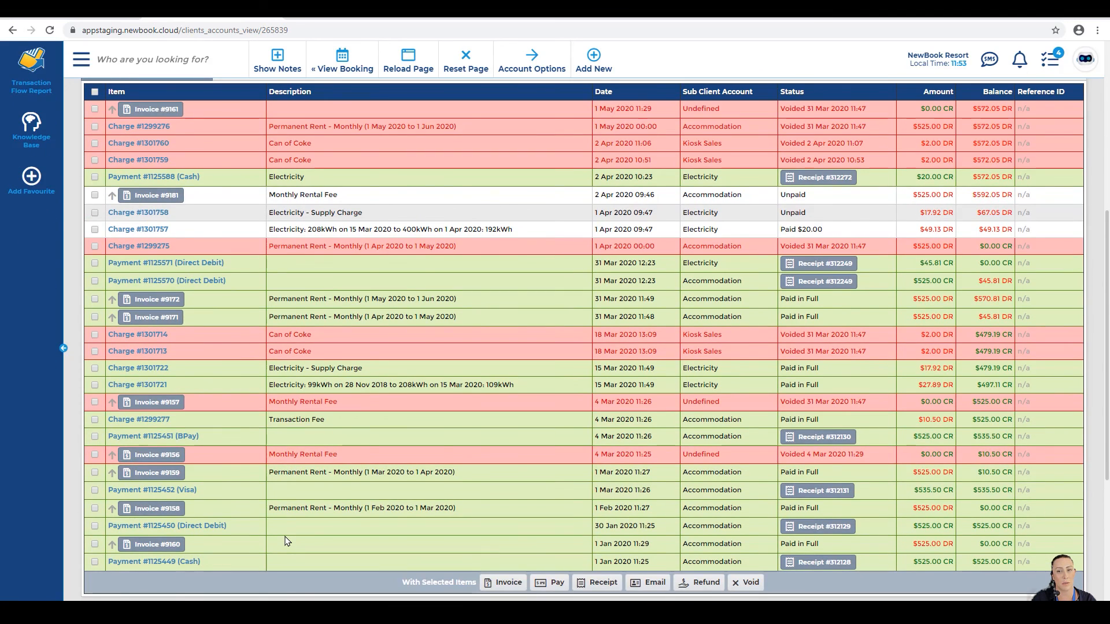
scroll(287, 542, up, 3)
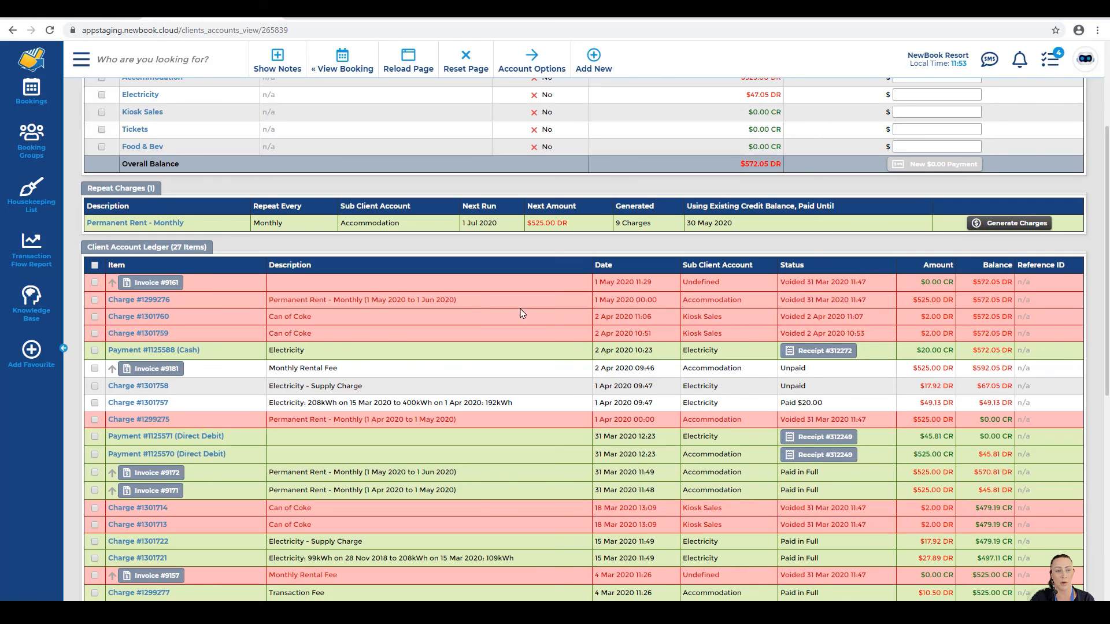
click(129, 318)
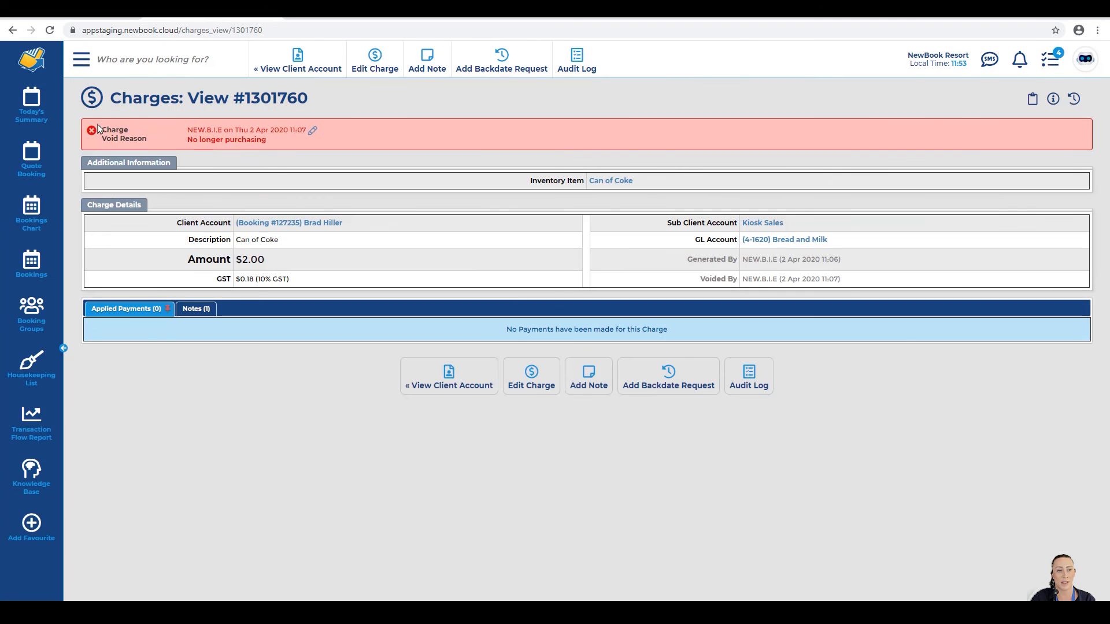
drag(106, 130, 268, 141)
click(289, 148)
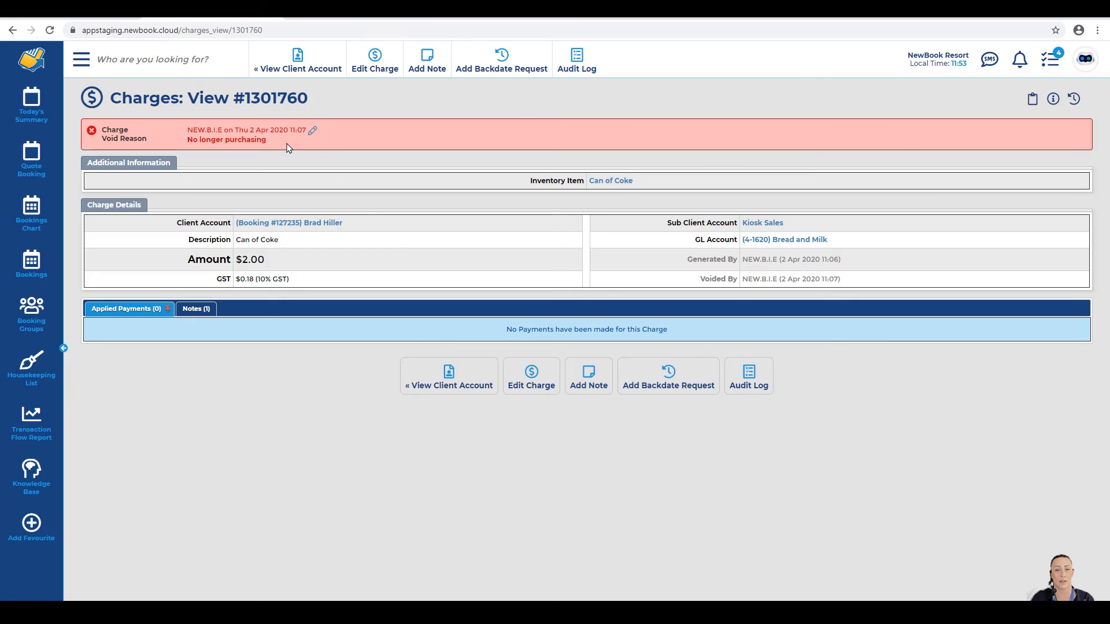
click(268, 68)
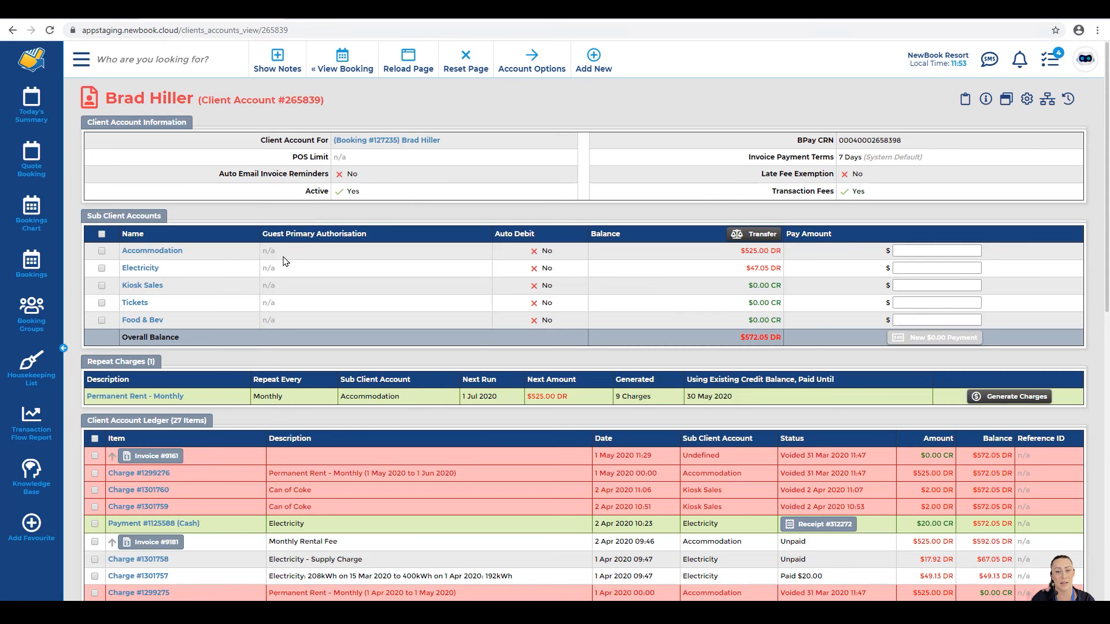
Step: Reset the page, then set Show Paid Items to No under Advanced options and reload
scroll(283, 262, down, 3)
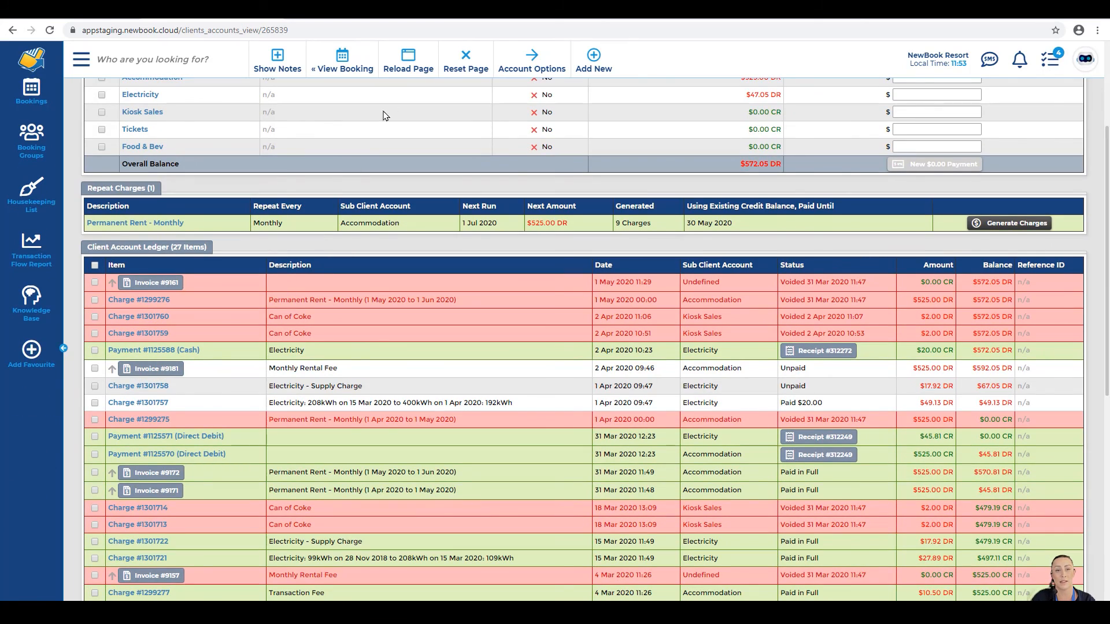
click(466, 60)
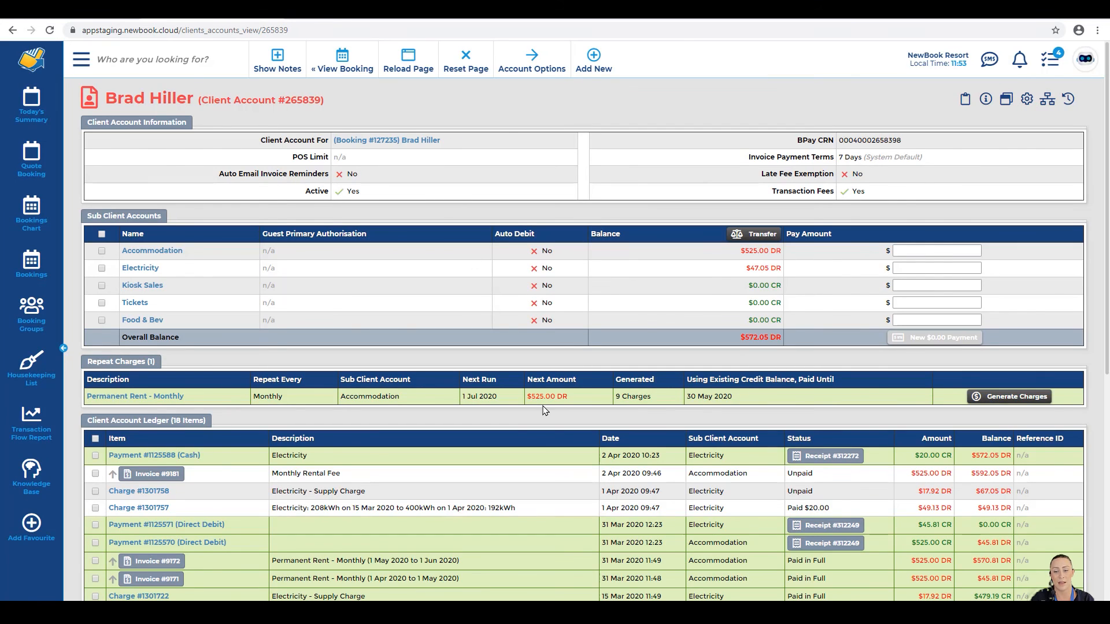
scroll(545, 409, down, 7)
click(763, 518)
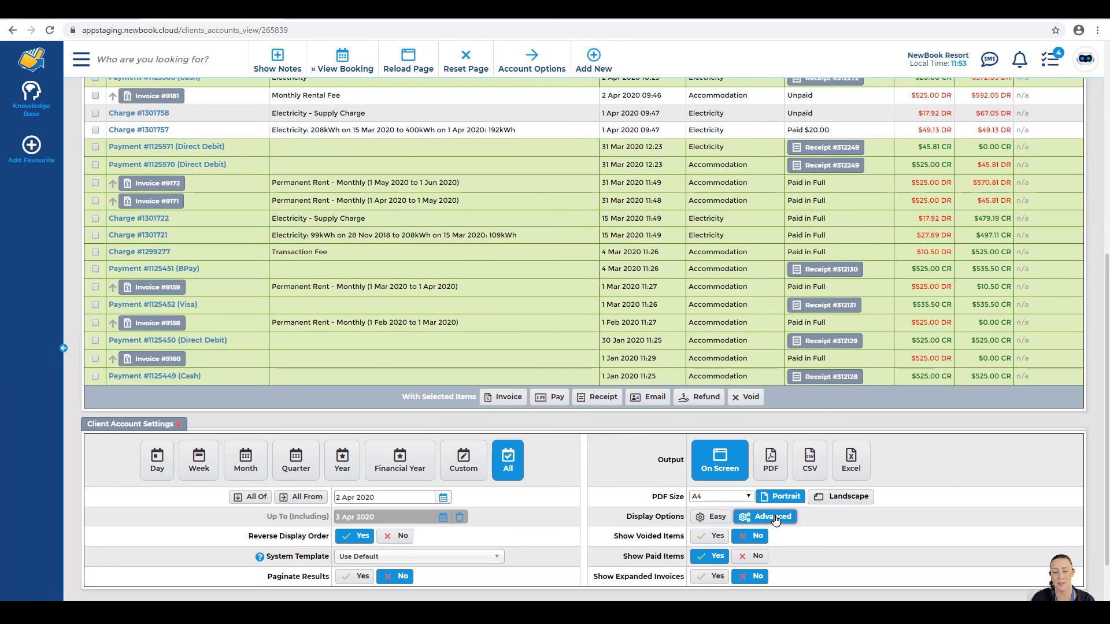
scroll(775, 521, down, 1)
drag(623, 498, 685, 504)
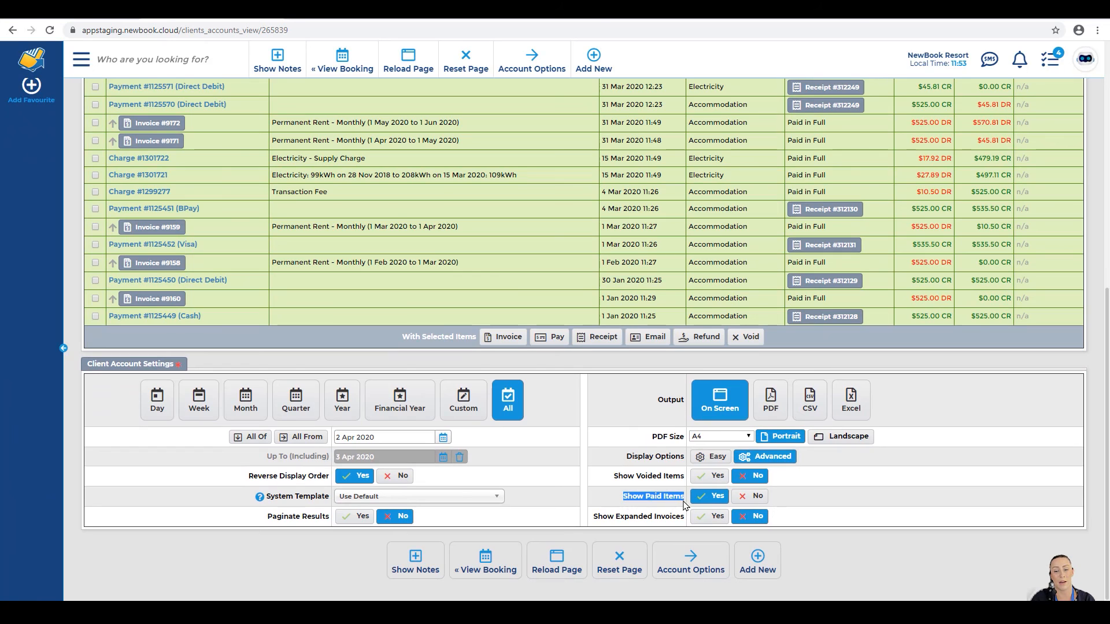
click(659, 499)
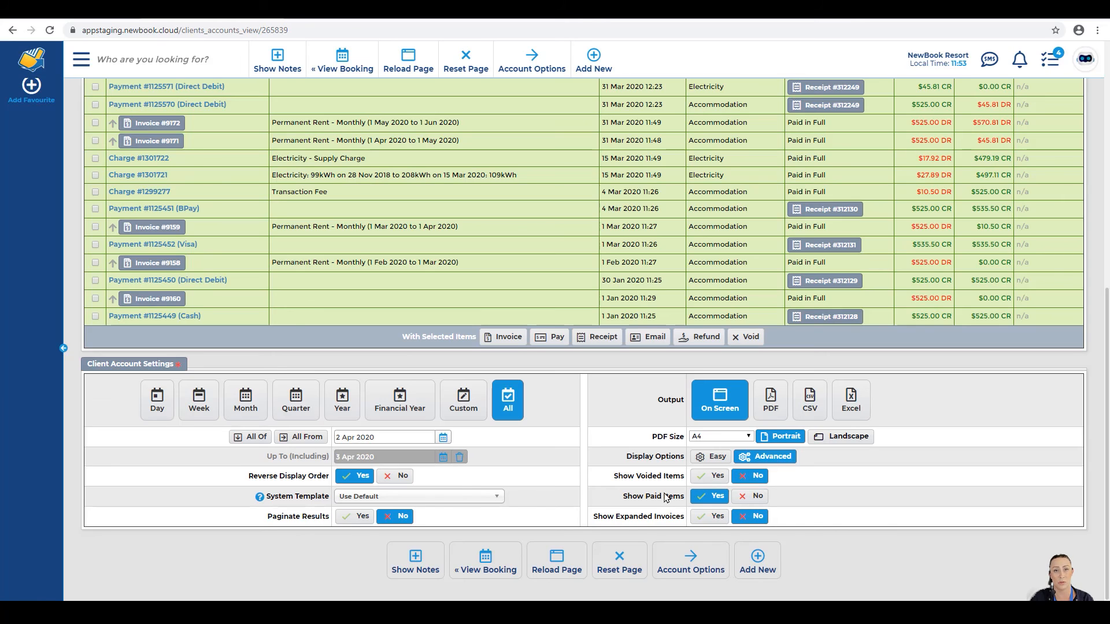
click(750, 496)
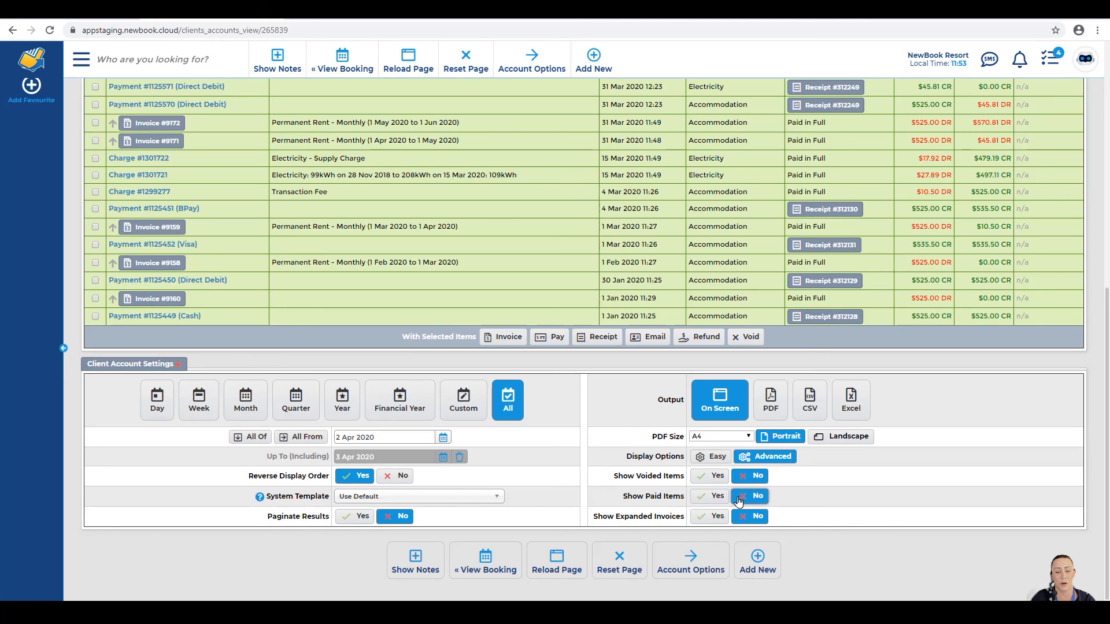
click(570, 573)
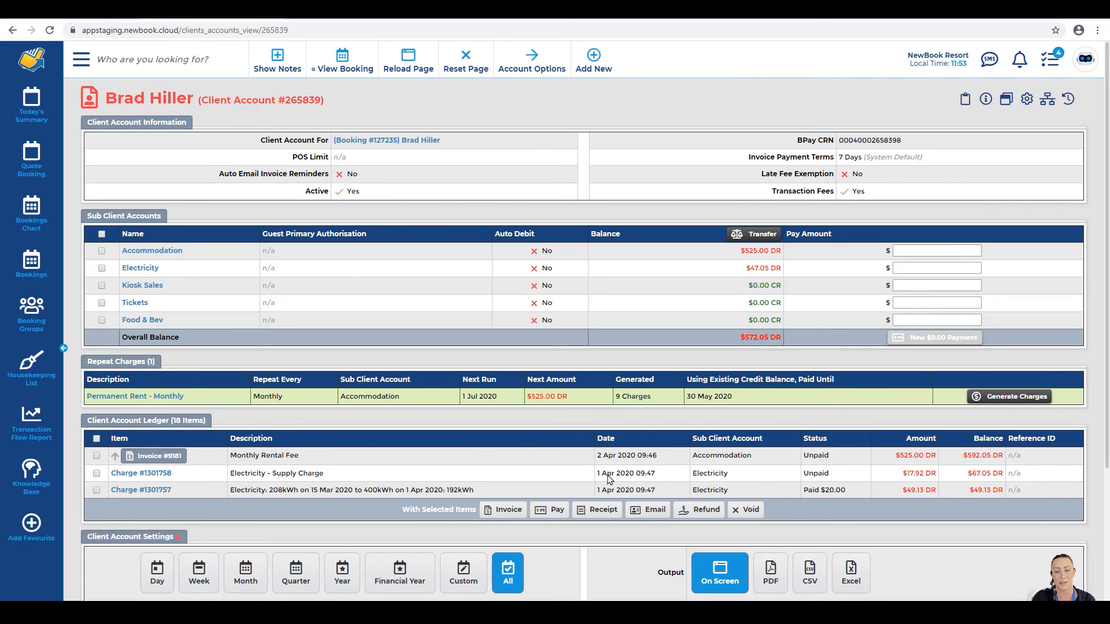
Step: Check the Paid $20.00 partial status on Charge #1301757, then reset the ledger to defaults
drag(801, 443, 835, 451)
click(836, 460)
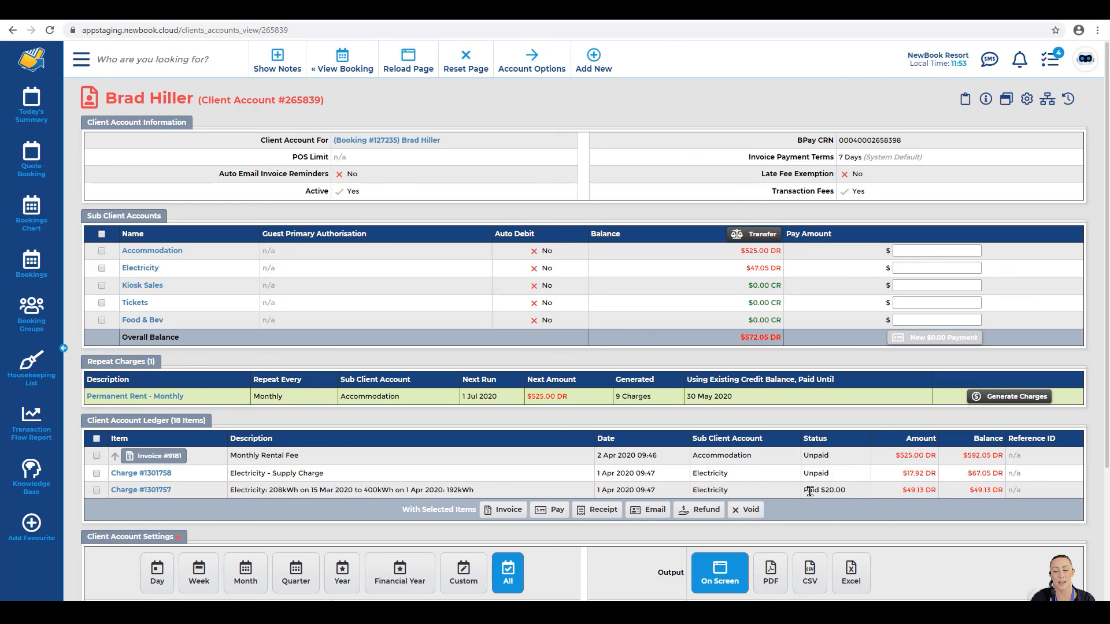
drag(802, 491, 850, 493)
click(850, 493)
click(929, 490)
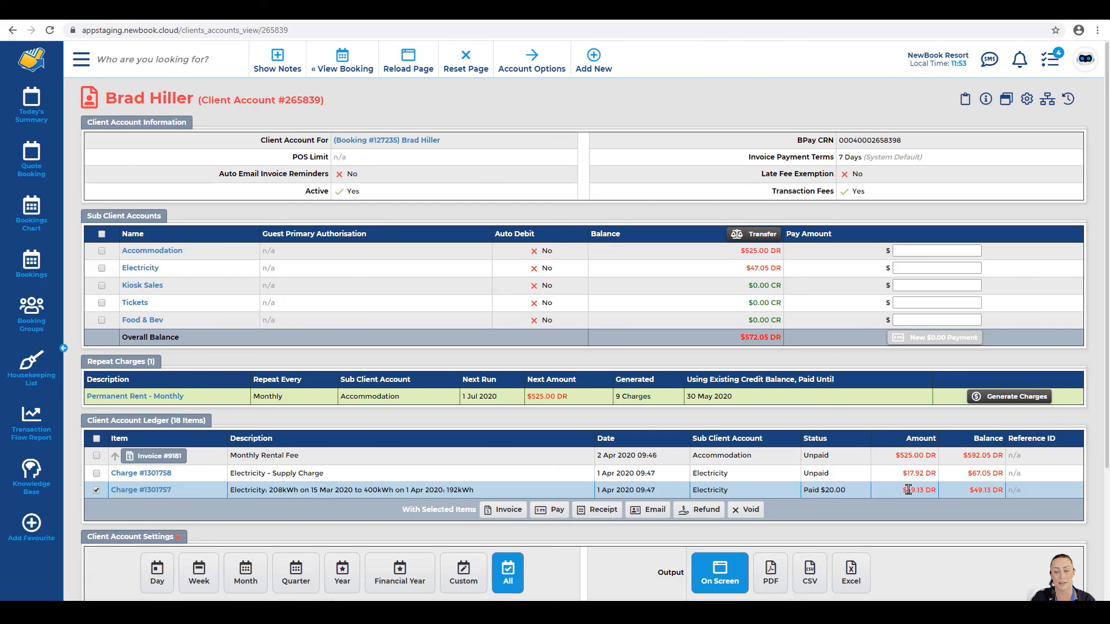
click(864, 493)
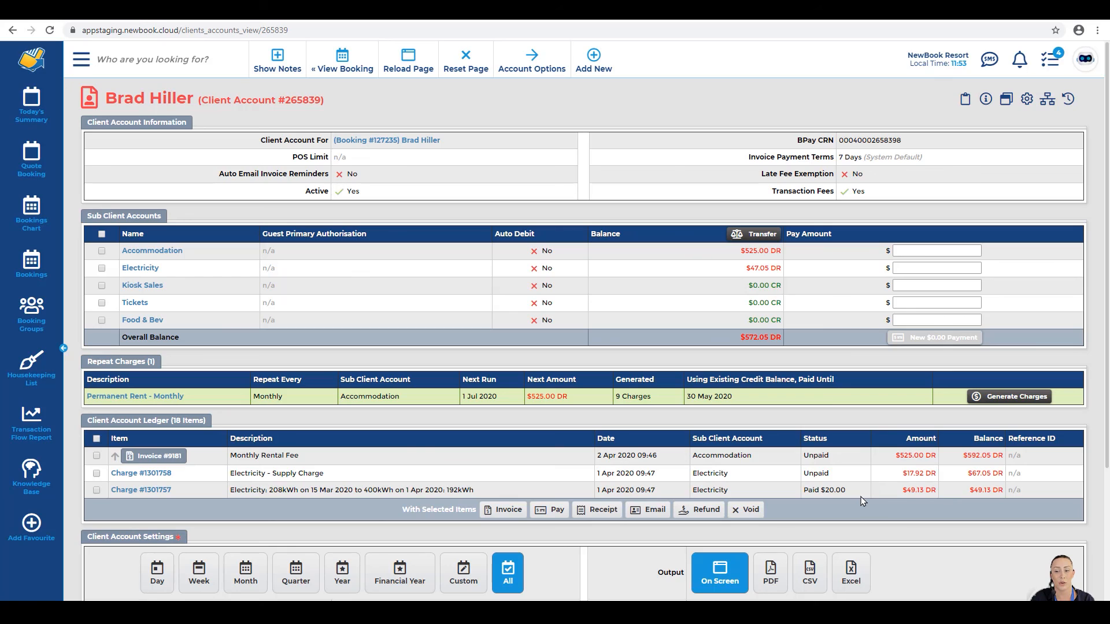
click(478, 59)
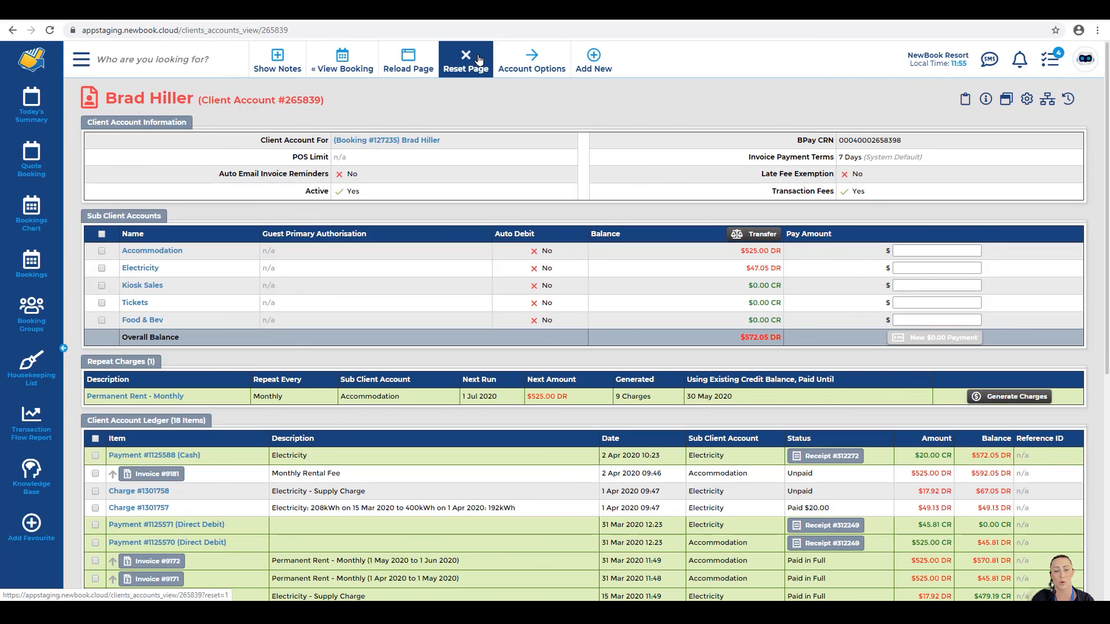
Step: Check the Invoice #9160 amount, then set Show Expanded Invoices to Yes and reload
scroll(770, 263, down, 8)
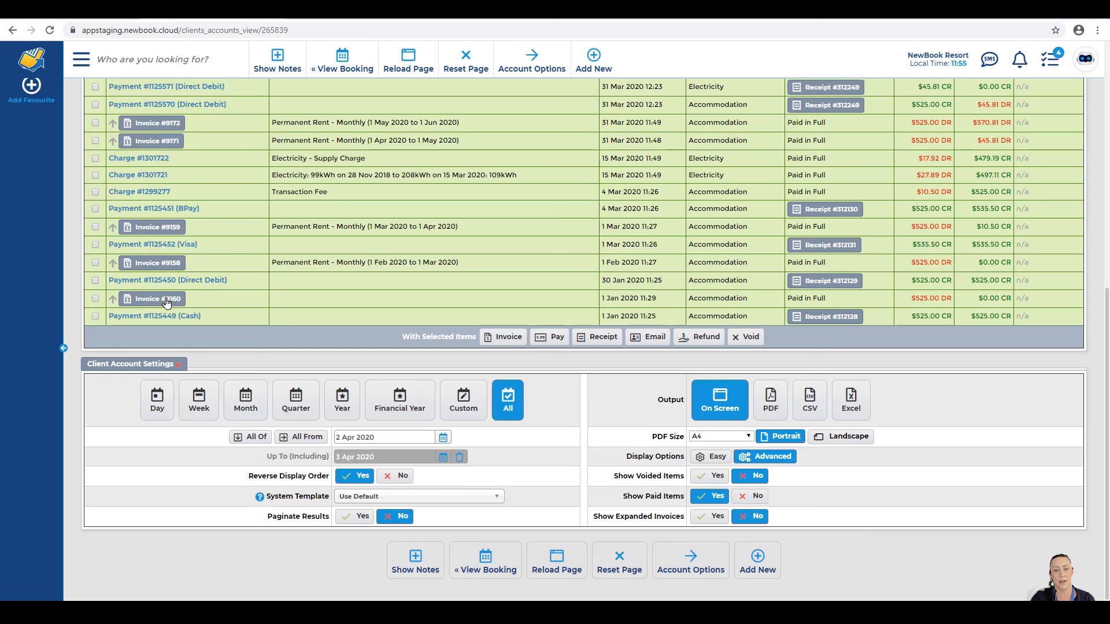
drag(912, 297, 948, 297)
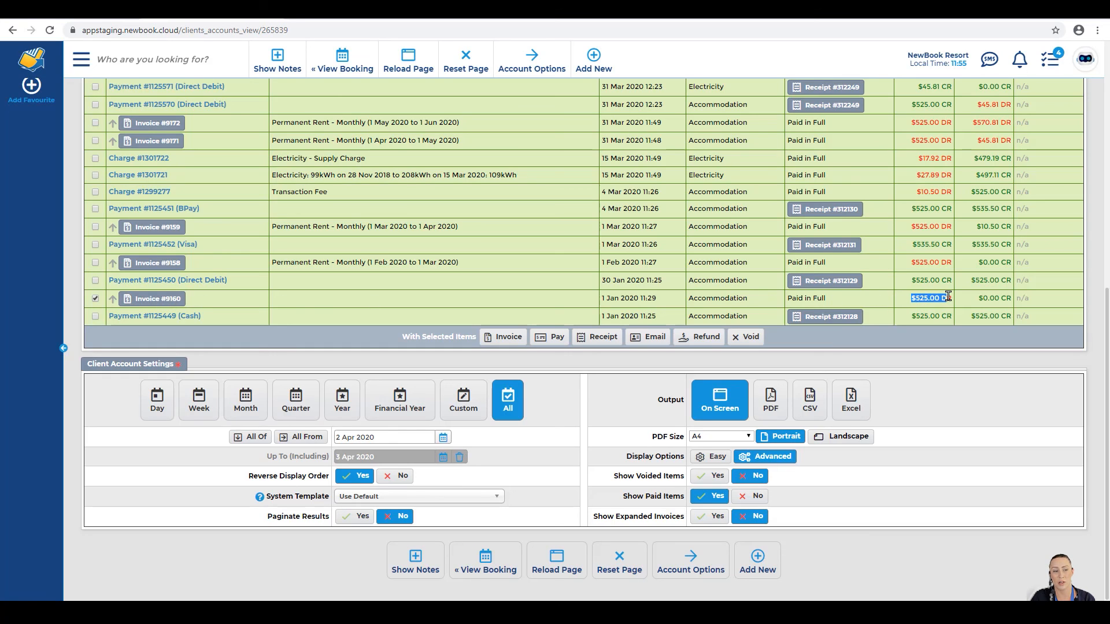
click(948, 296)
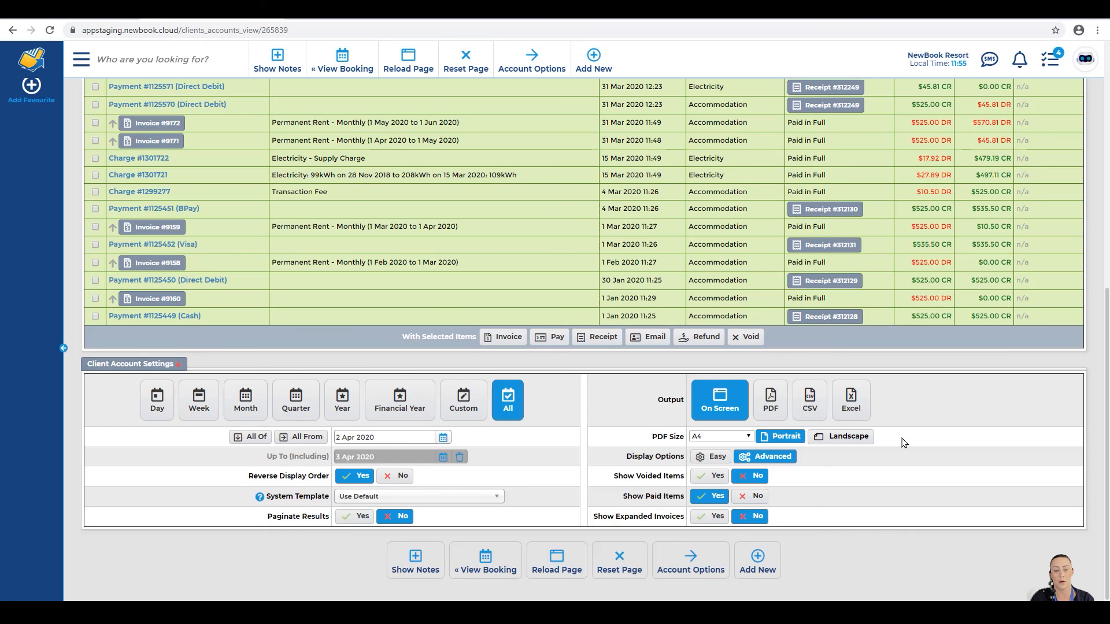
click(714, 516)
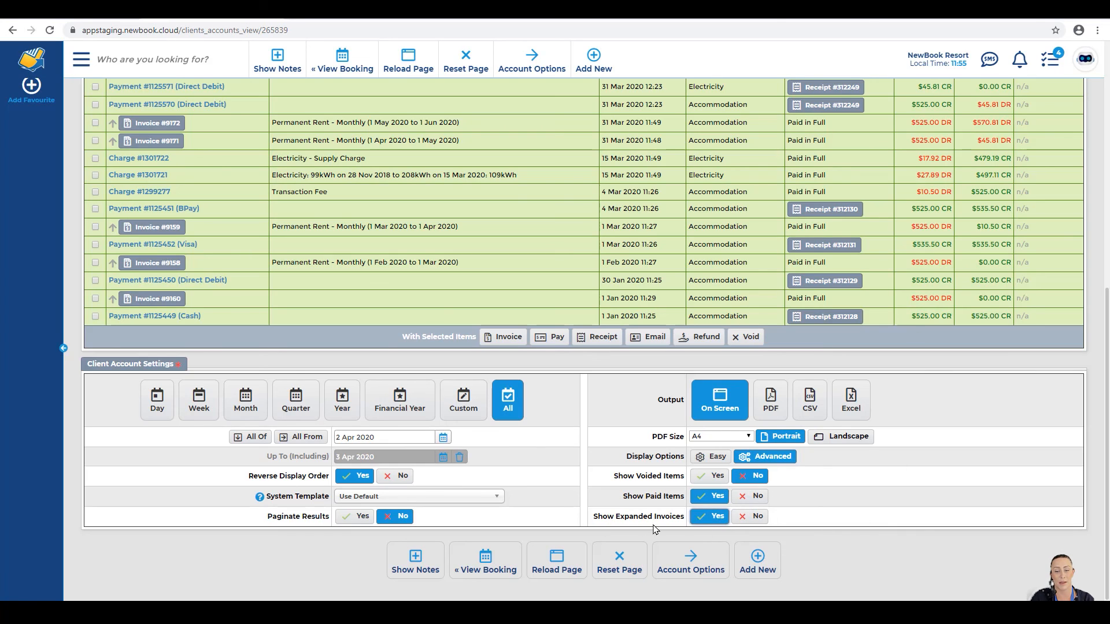
click(557, 560)
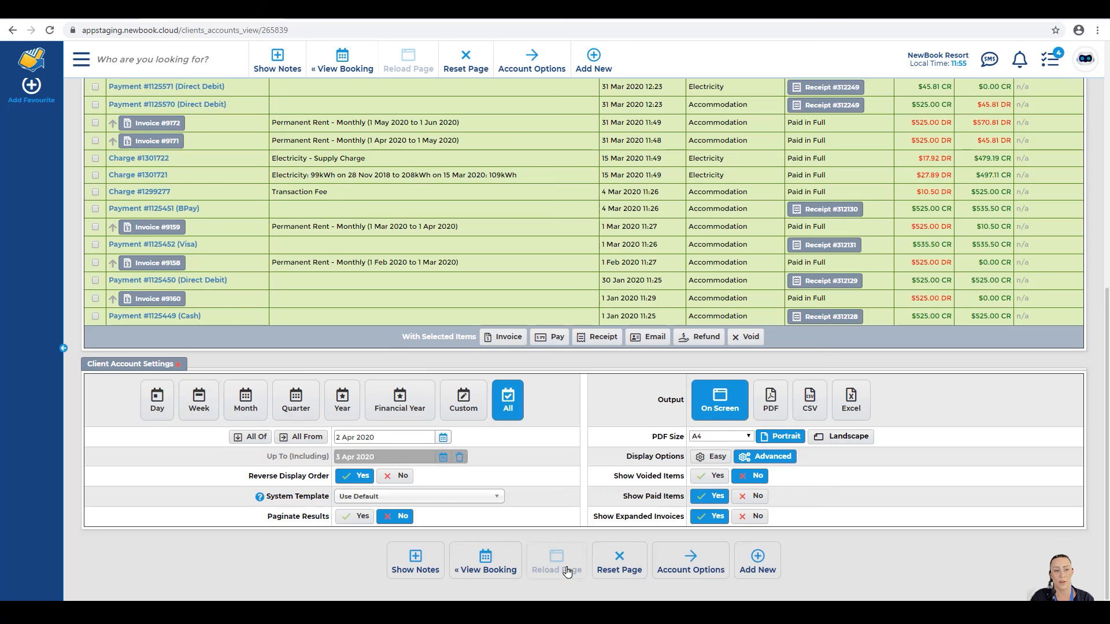
Step: Reset the ledger, set Reverse Display Order to No, and reload
scroll(165, 413, down, 4)
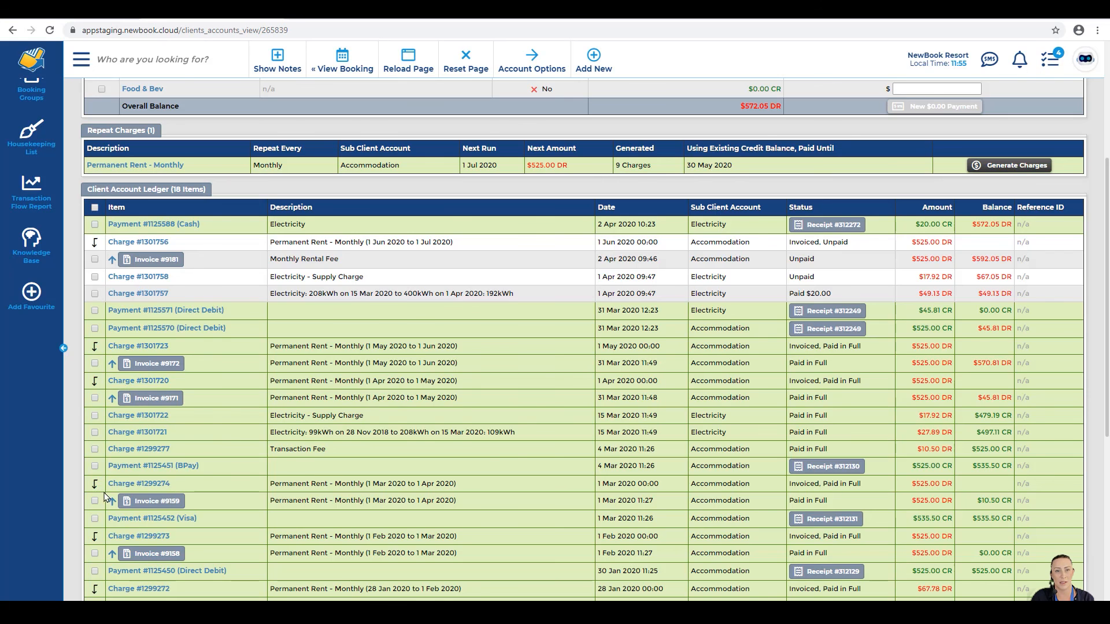
scroll(177, 486, down, 6)
click(466, 72)
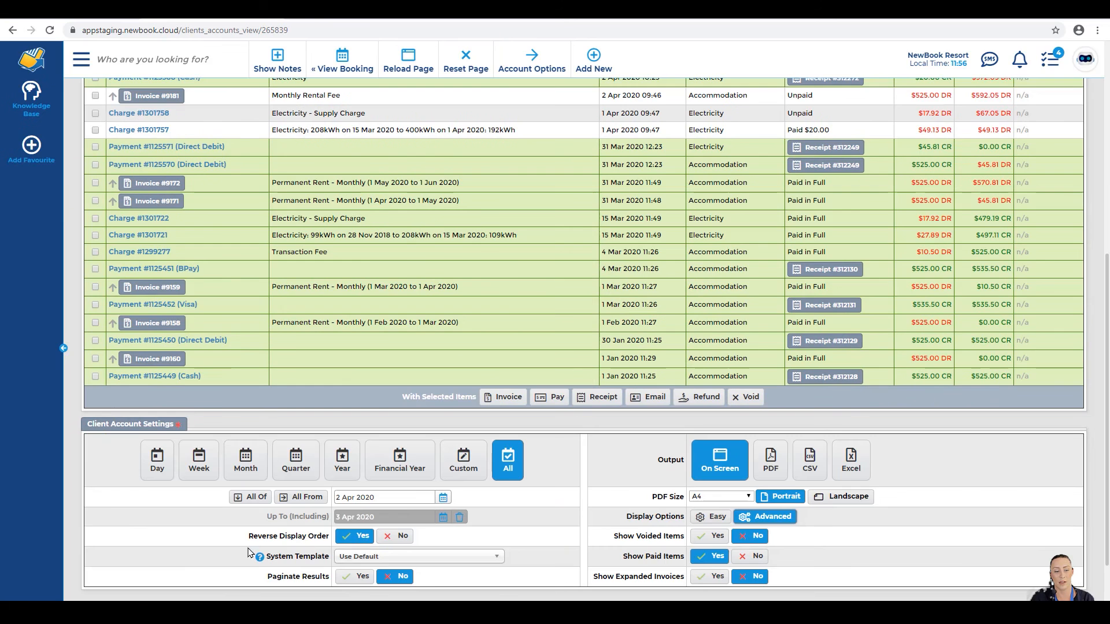
drag(249, 536, 333, 536)
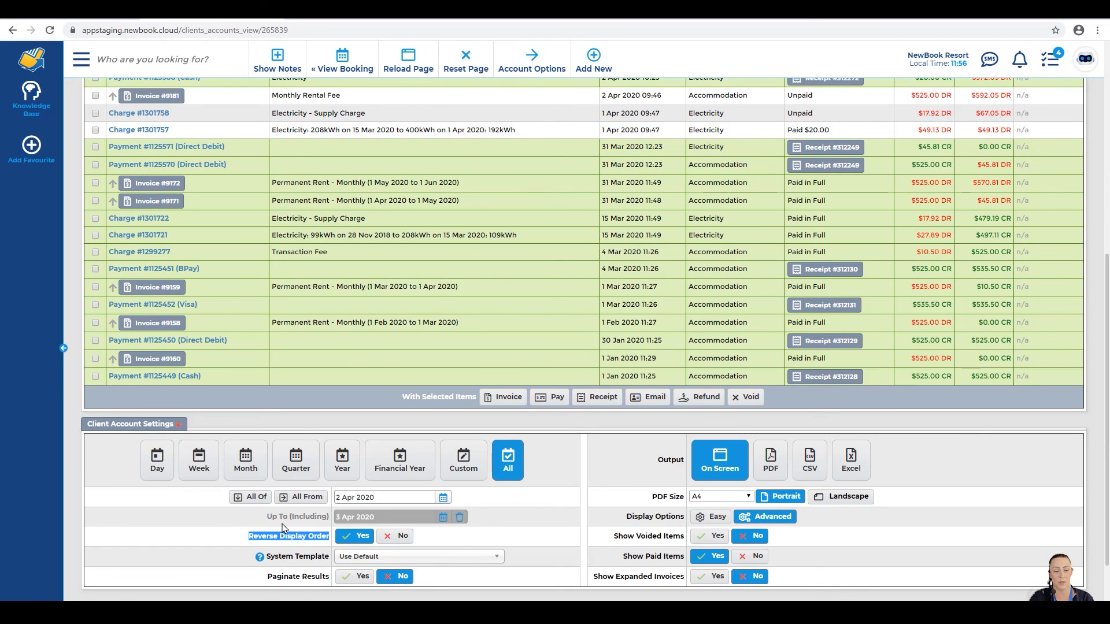
scroll(598, 237, up, 3)
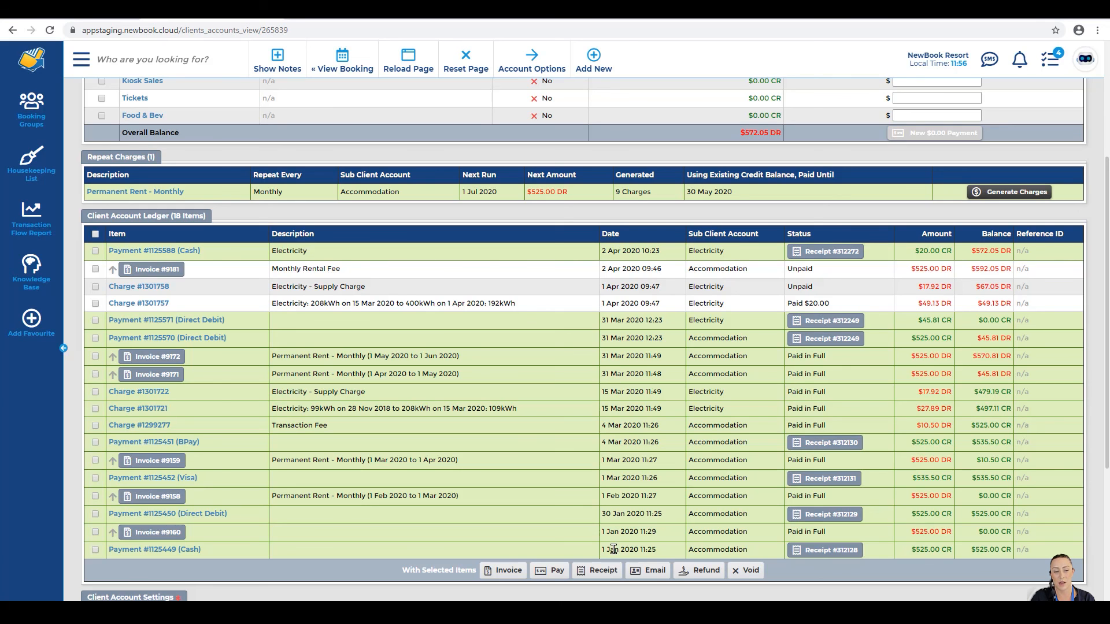
scroll(658, 559, down, 2)
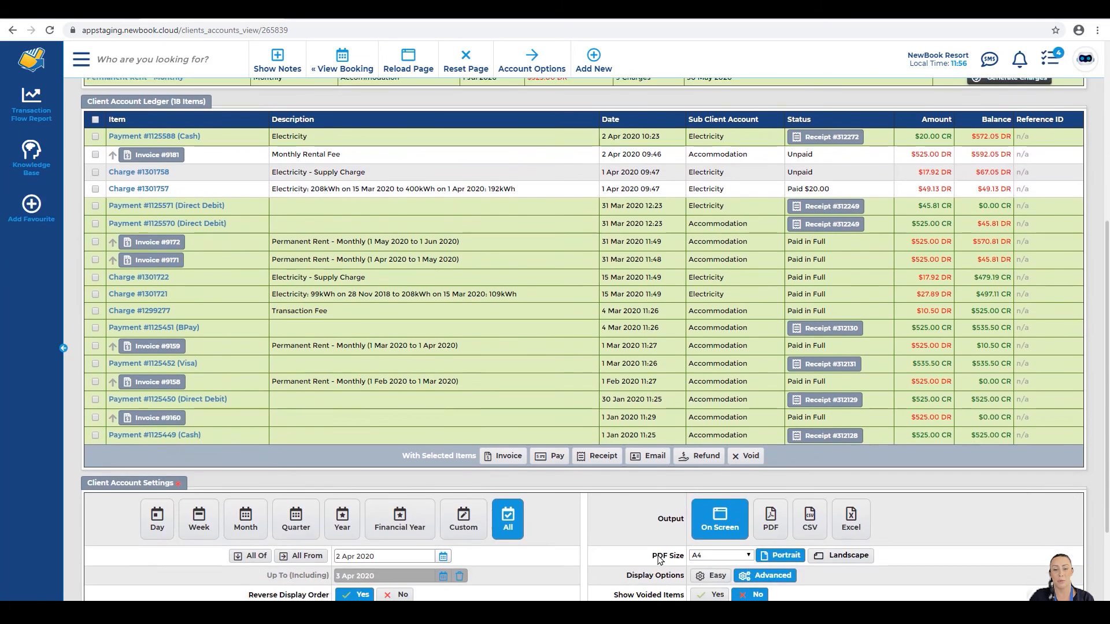
scroll(658, 559, down, 2)
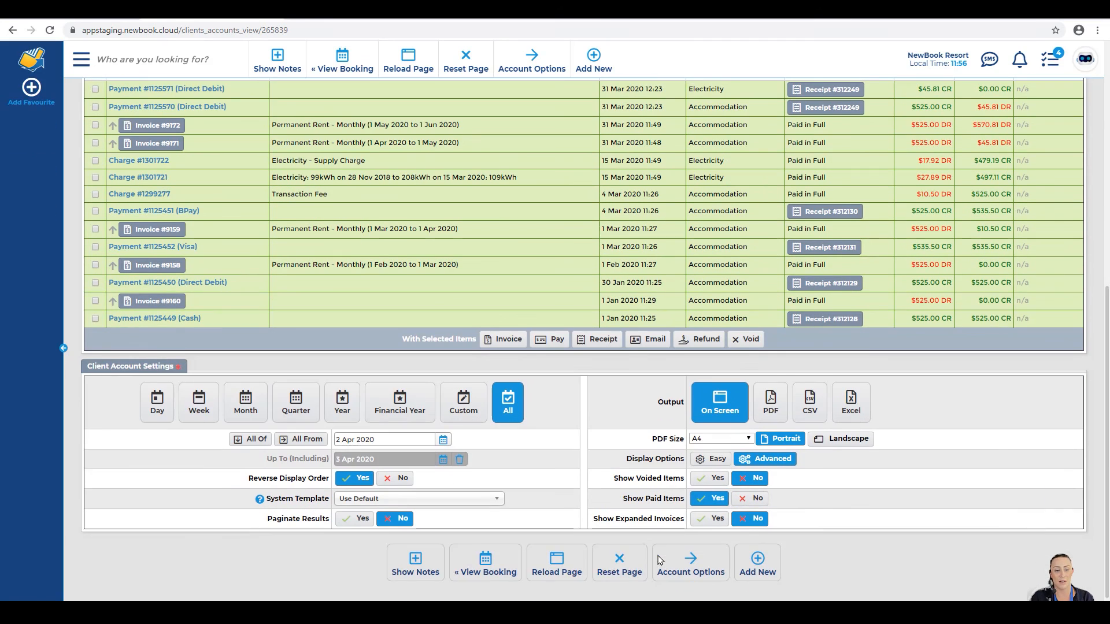
click(388, 480)
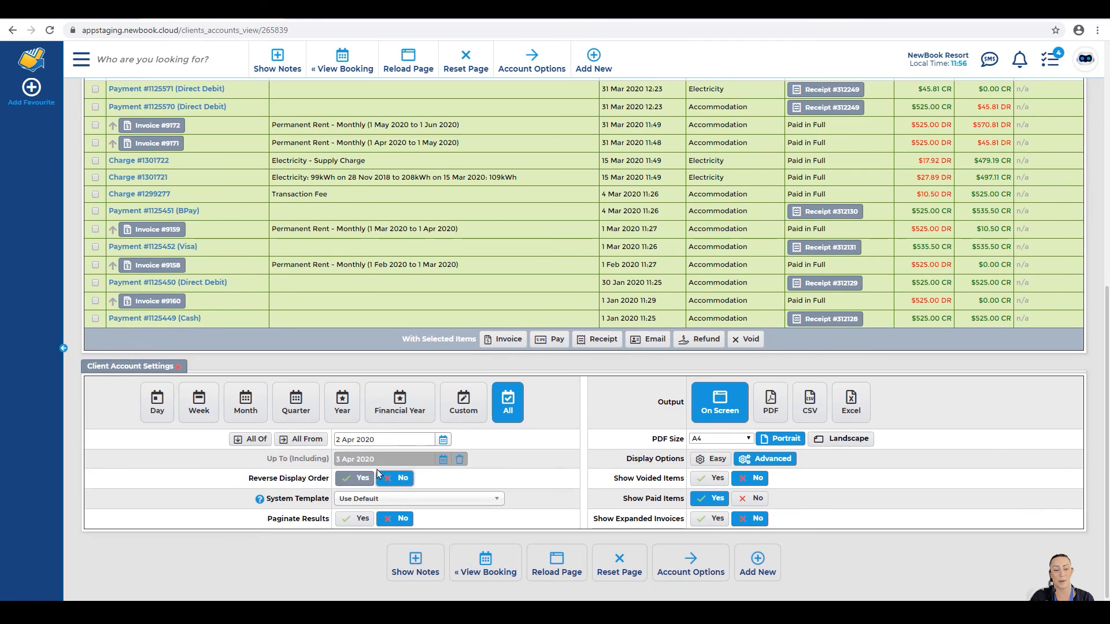
click(554, 572)
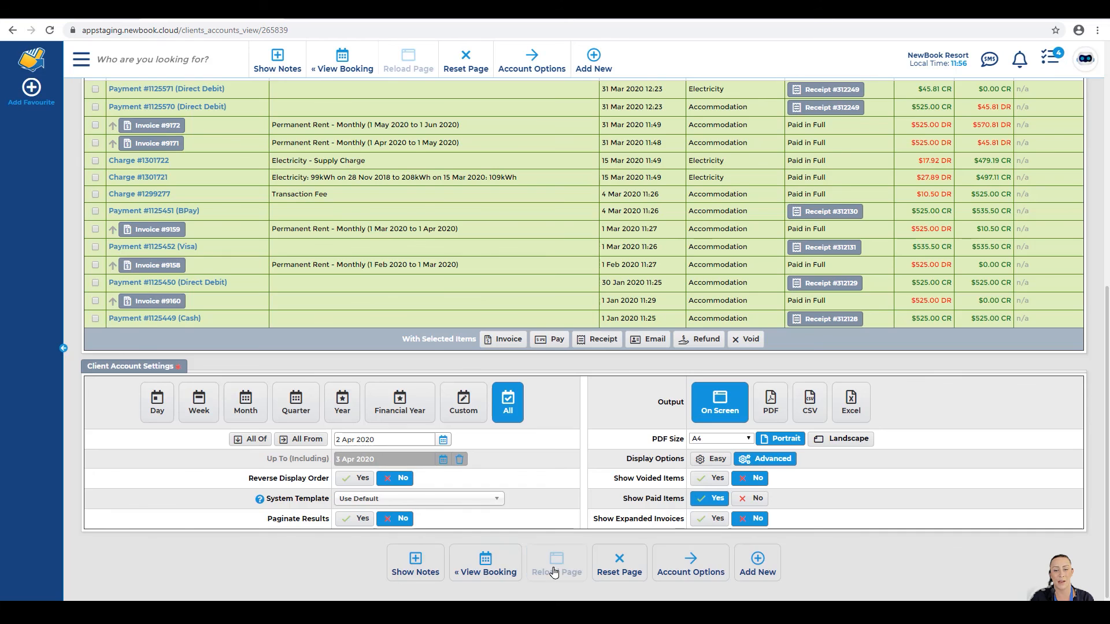
scroll(161, 334, down, 3)
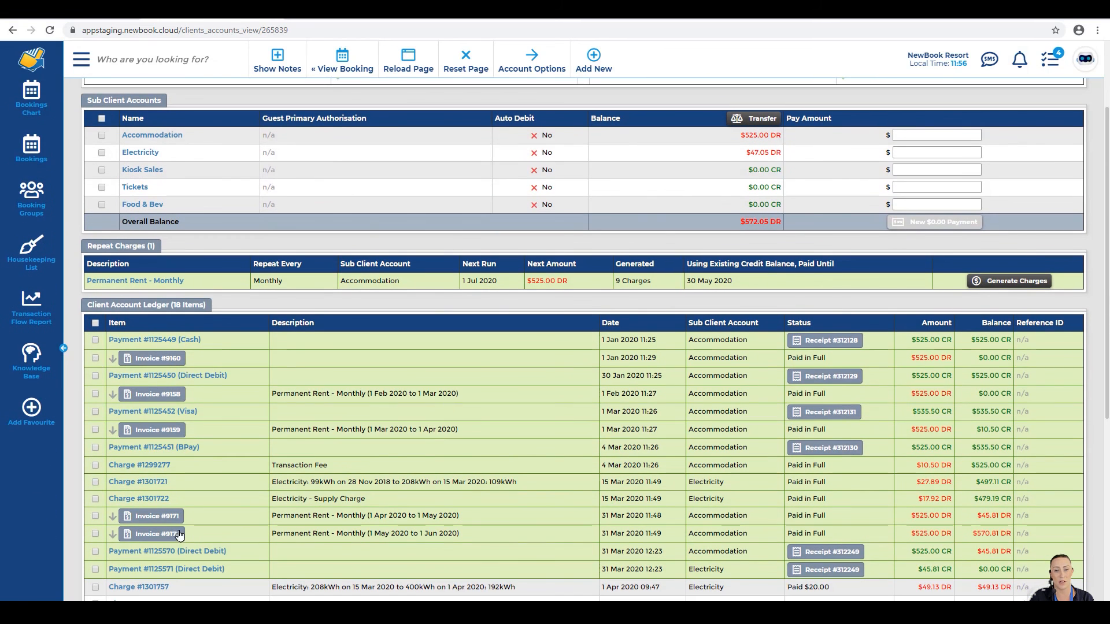
scroll(640, 497, down, 4)
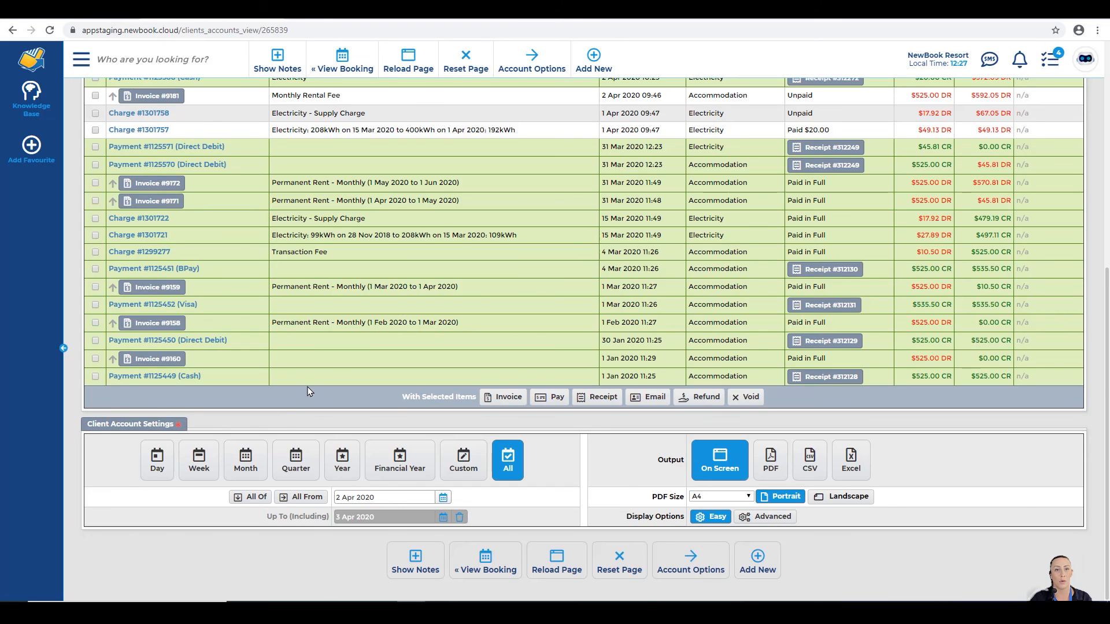
scroll(308, 387, up, 6)
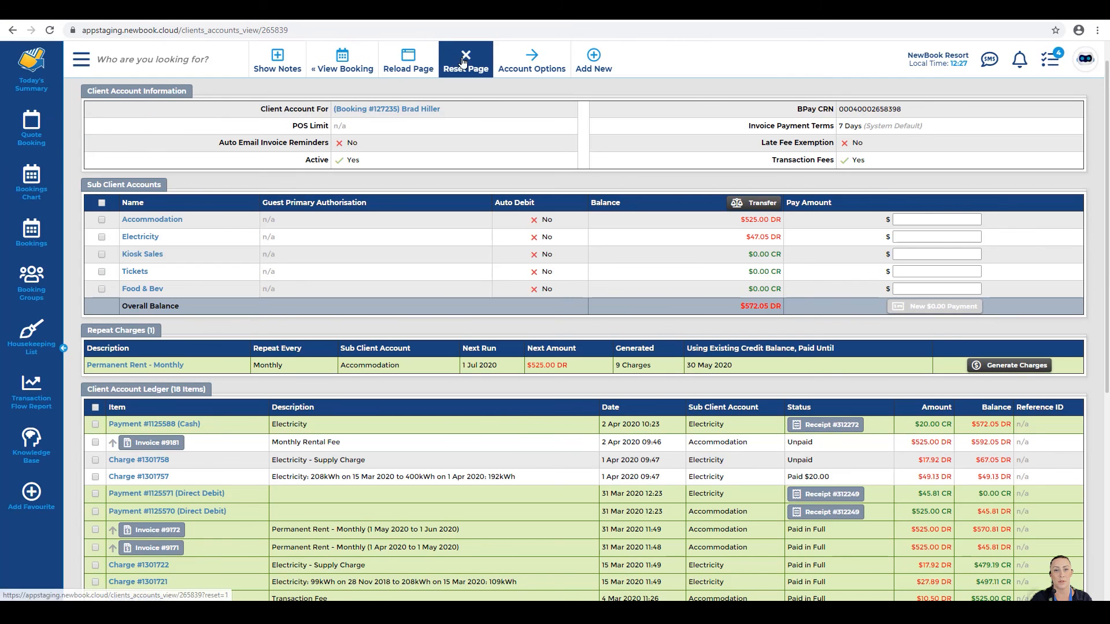
mouse_move(603, 53)
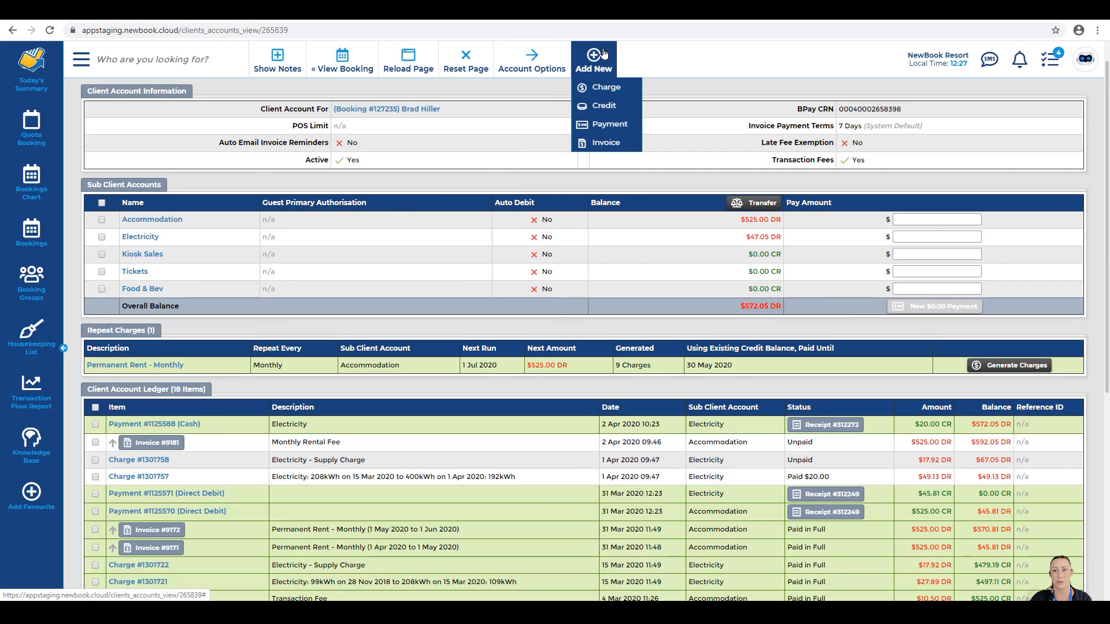
click(275, 67)
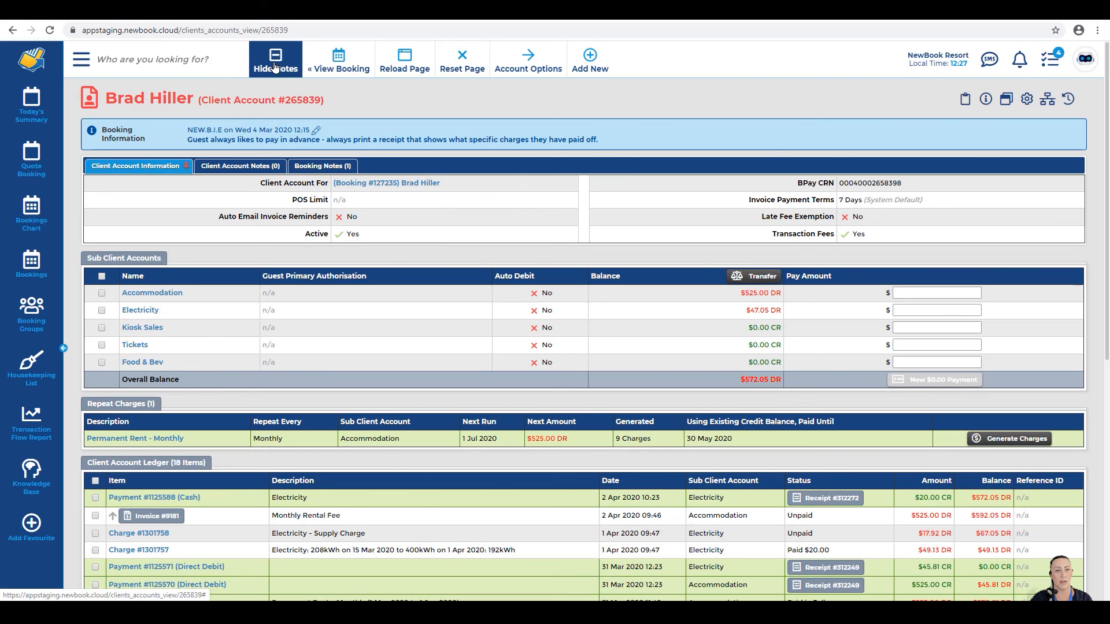
click(275, 68)
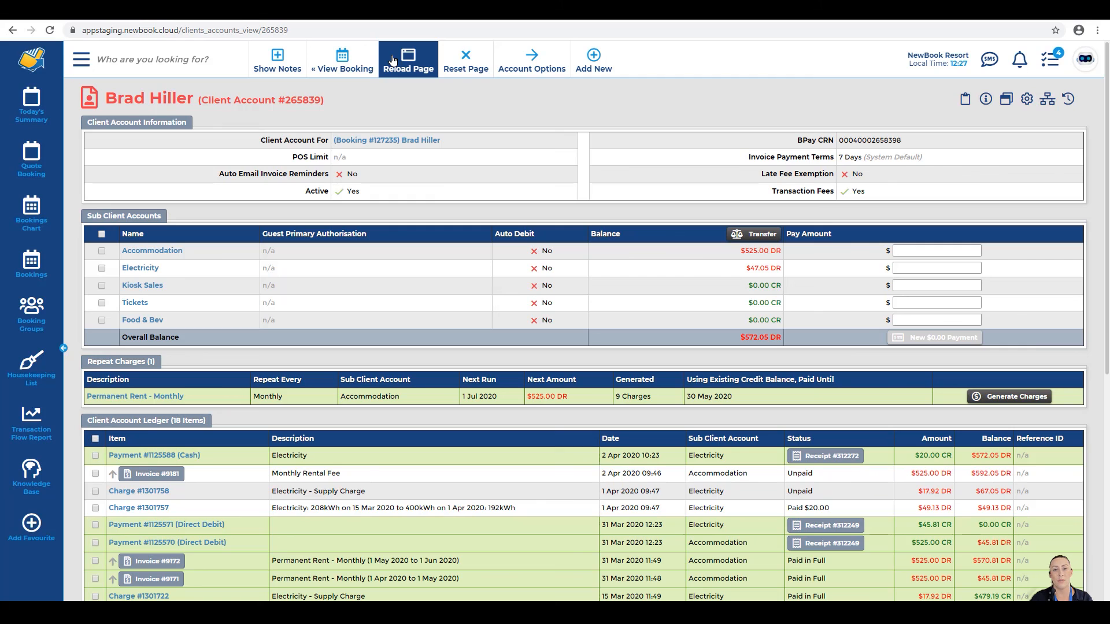
scroll(491, 301, down, 7)
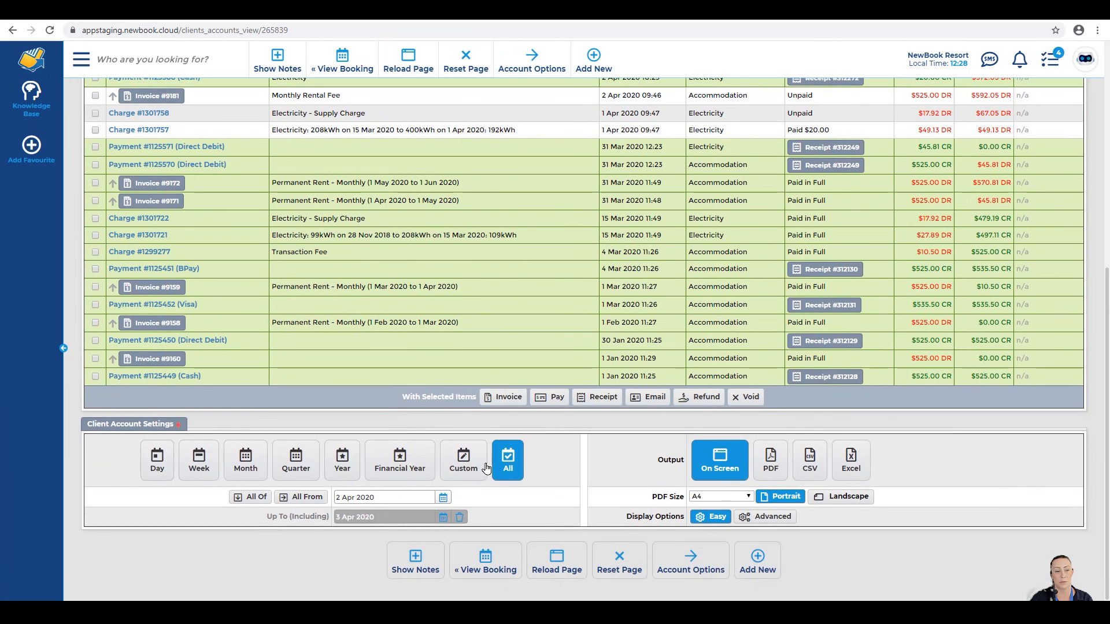
click(507, 463)
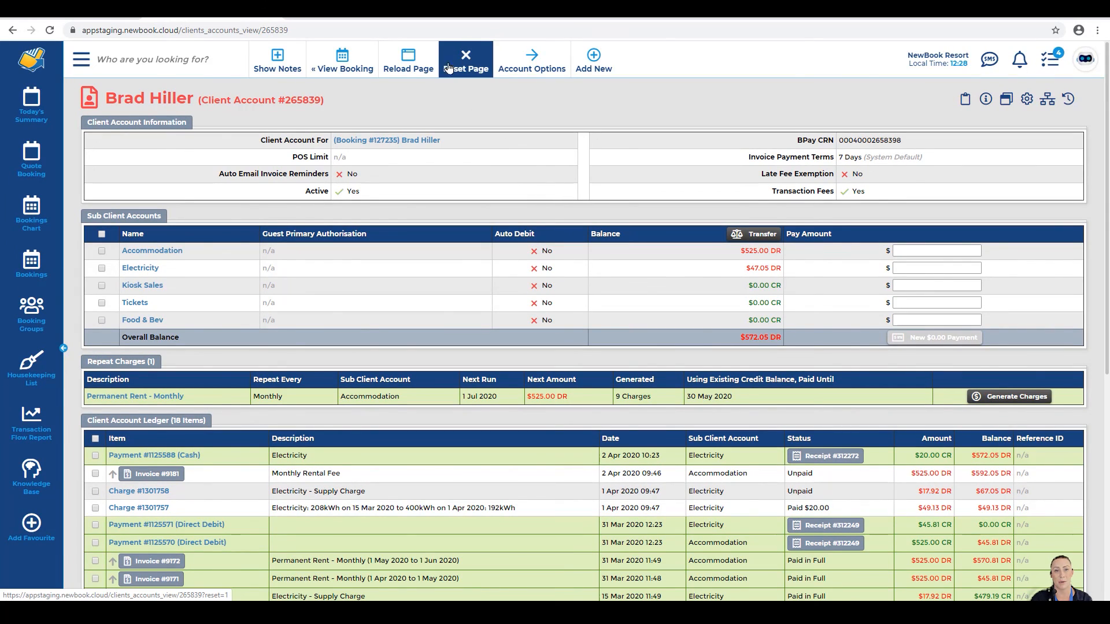
mouse_move(526, 62)
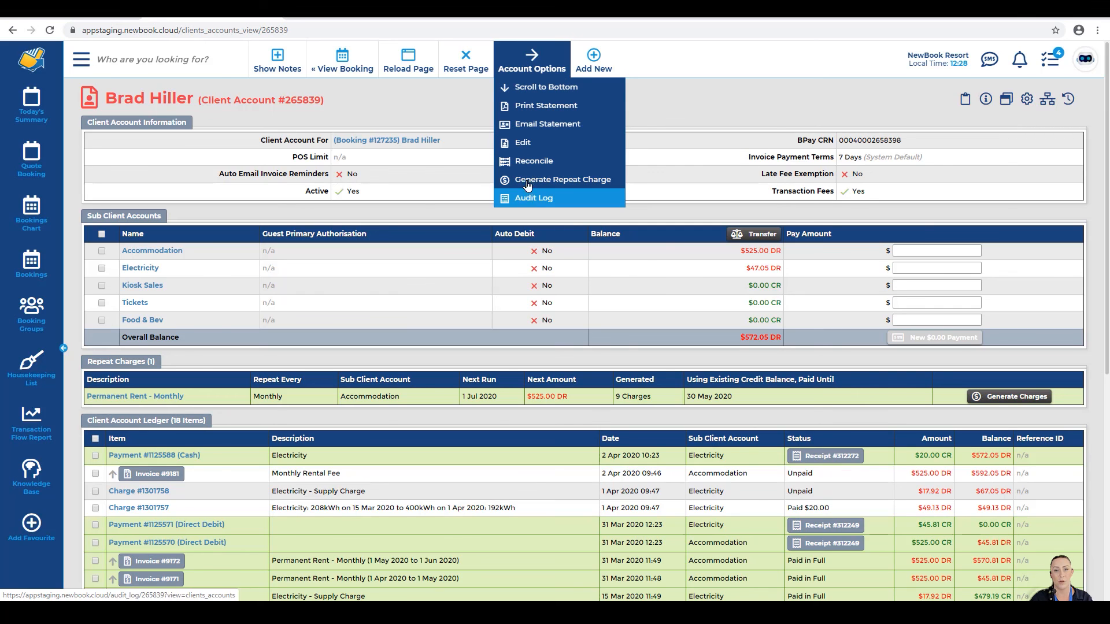
click(513, 86)
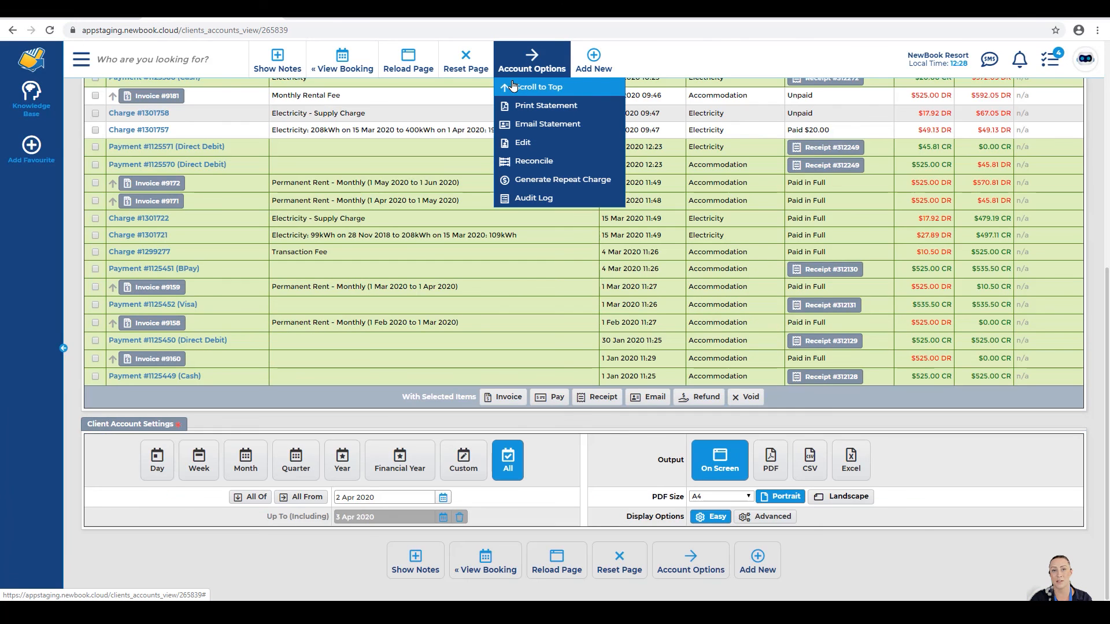
click(513, 86)
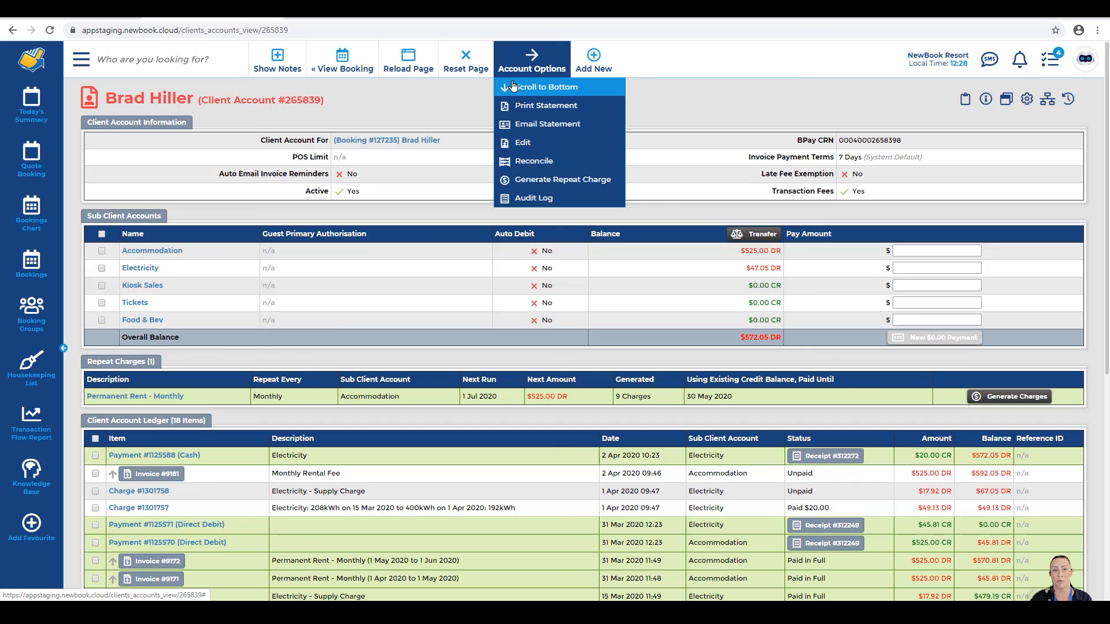
Step: Print the account statement to PDF, scroll through it, then reset back to the account page
click(565, 112)
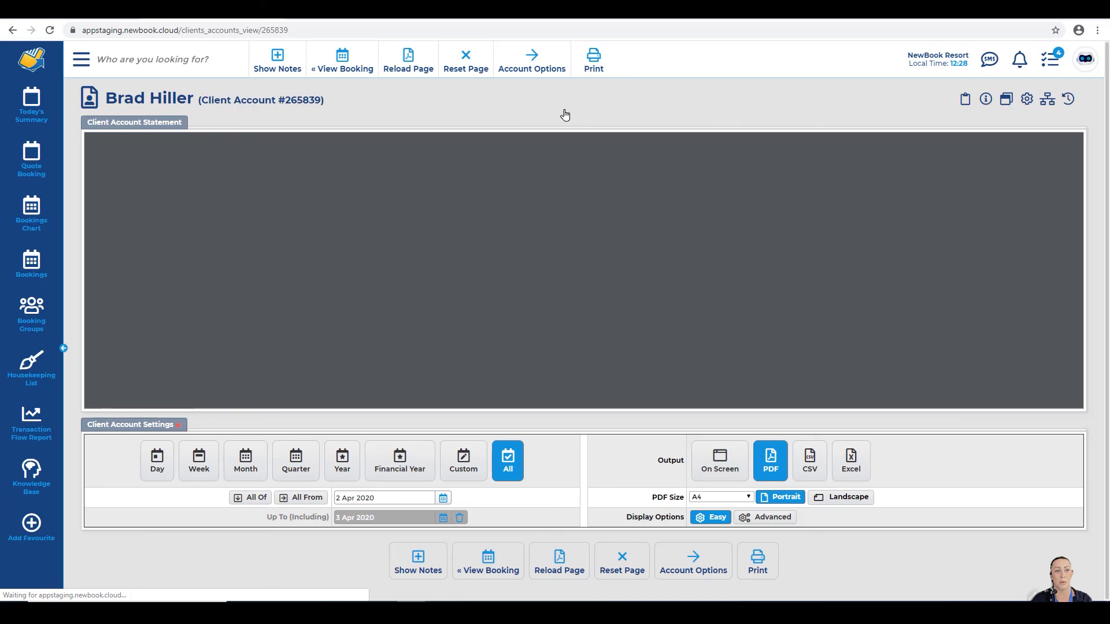
scroll(620, 325, down, 5)
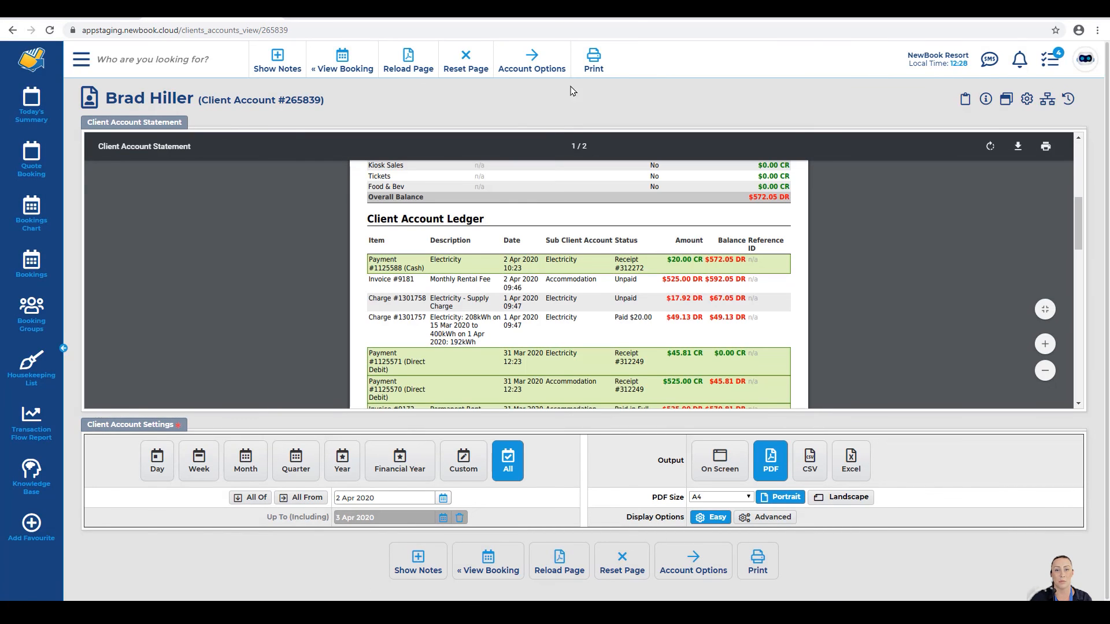
click(542, 55)
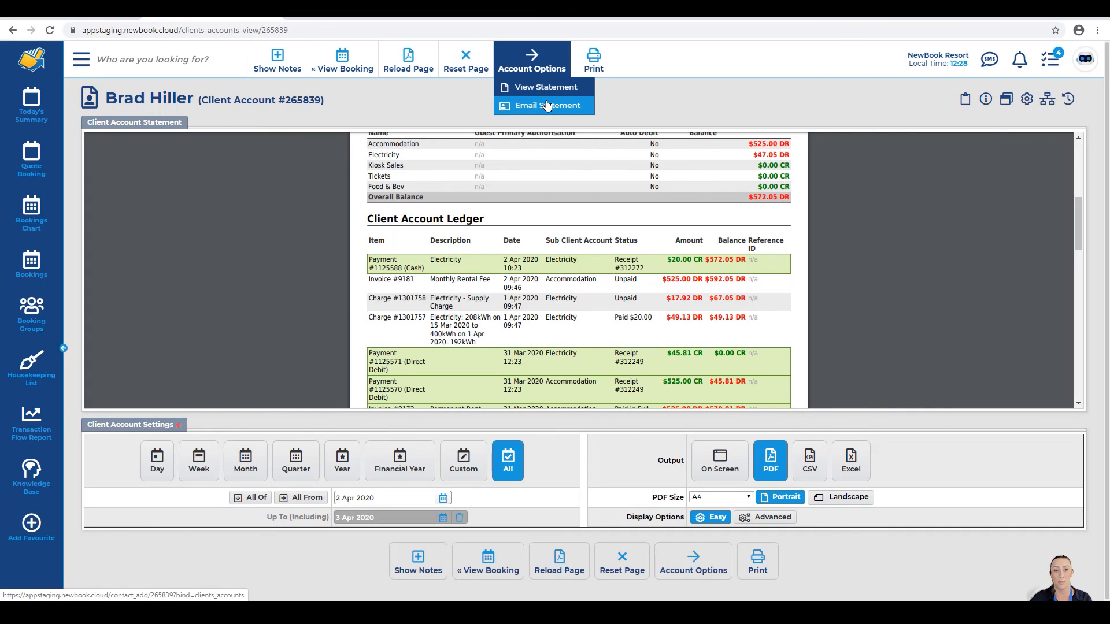
click(483, 75)
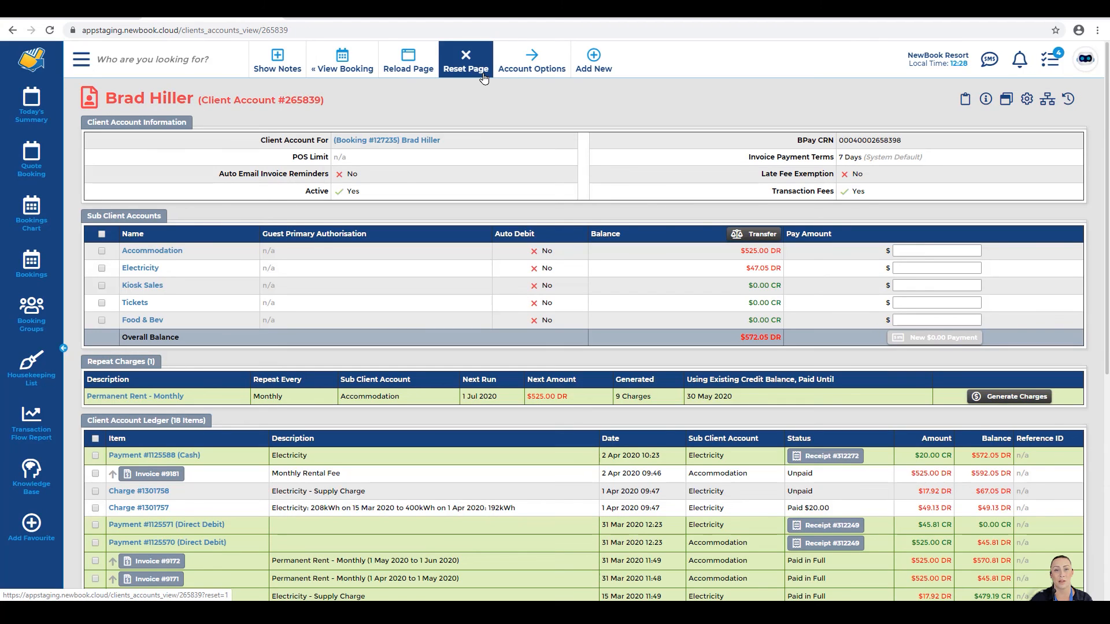
click(532, 69)
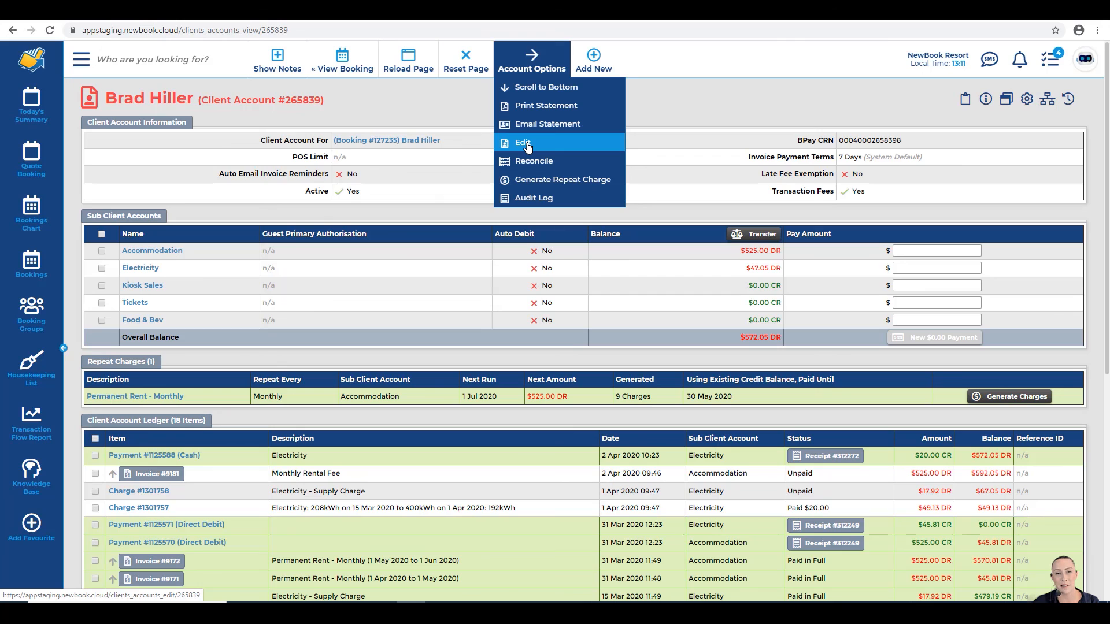
Step: Review the account's Auto Email Invoice Reminders and transaction fee settings, then leave without saving
click(527, 148)
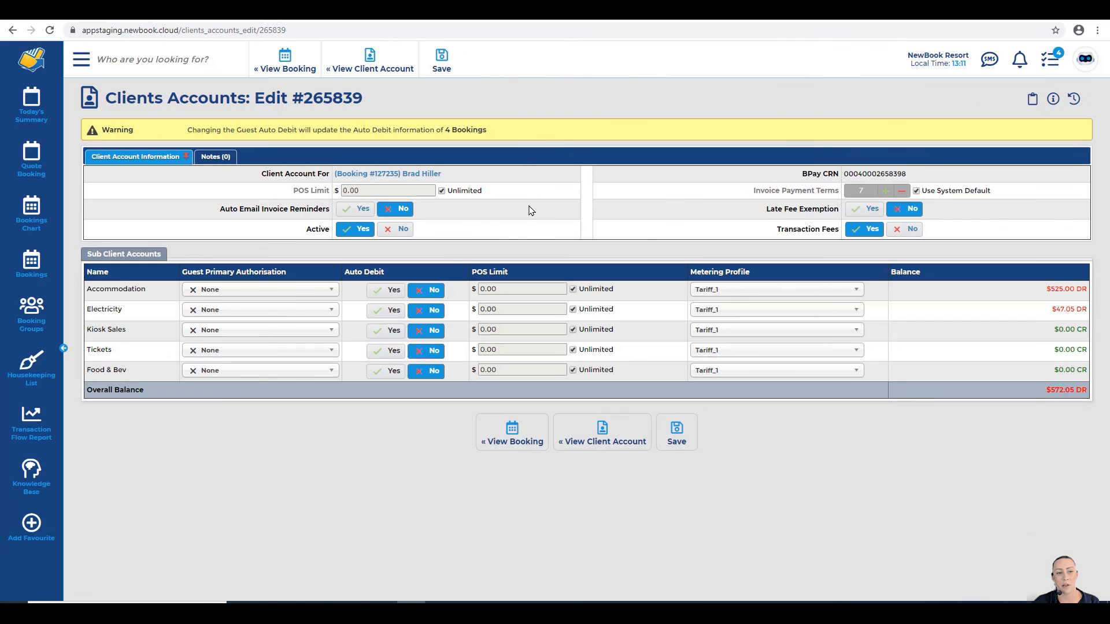
drag(220, 206, 330, 212)
drag(767, 212, 842, 212)
drag(775, 233, 831, 234)
click(354, 256)
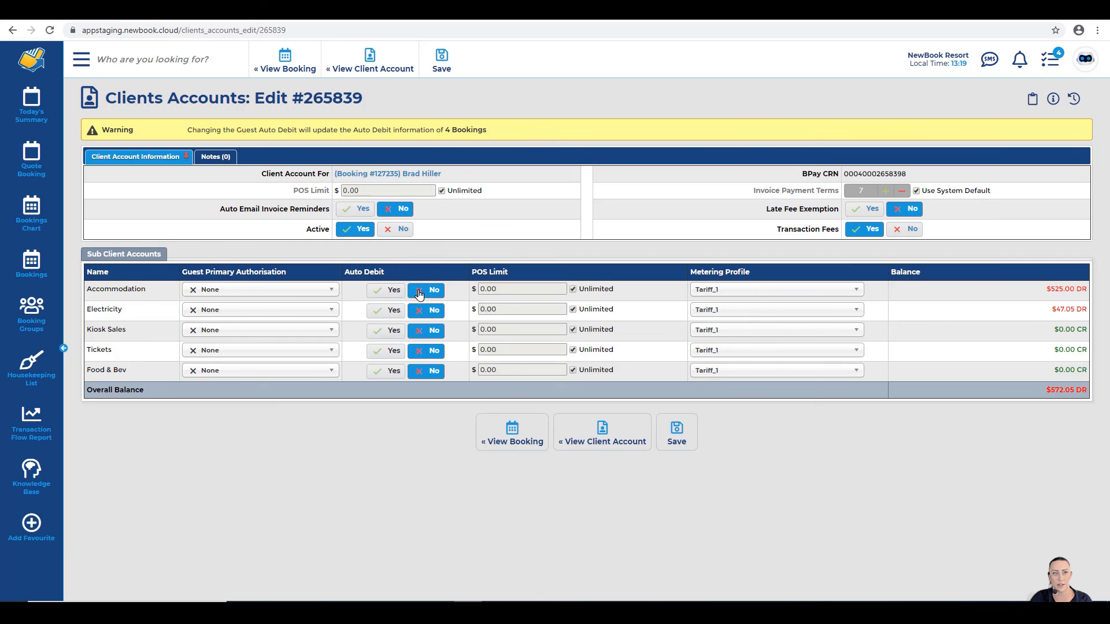
click(369, 63)
click(519, 75)
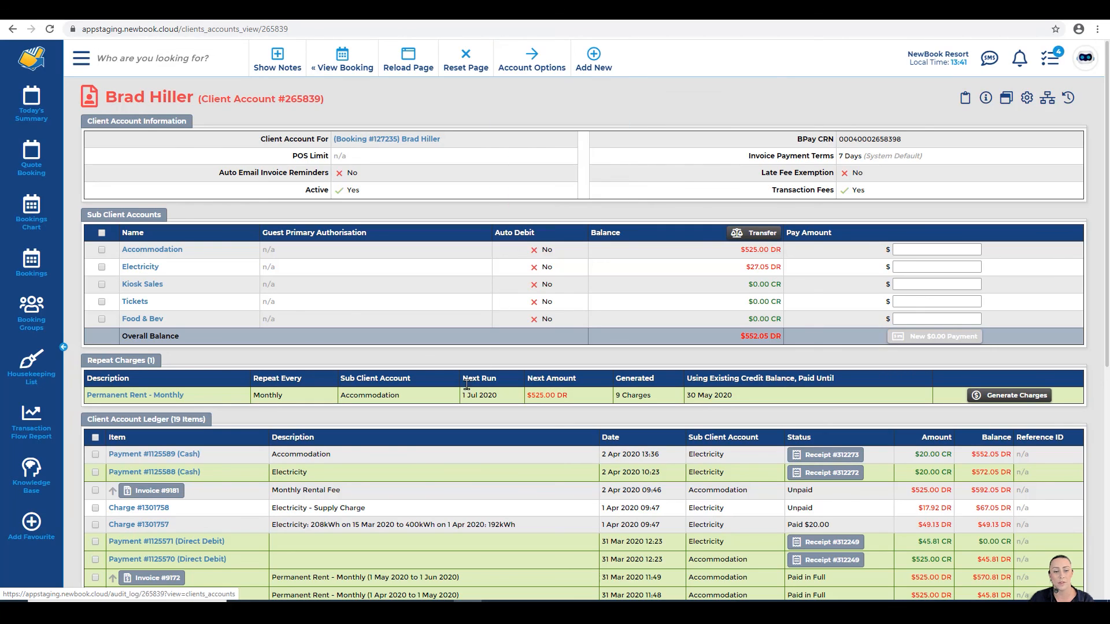
Step: Scroll the client account and bring up the Account Options actions list
scroll(196, 396, down, 1)
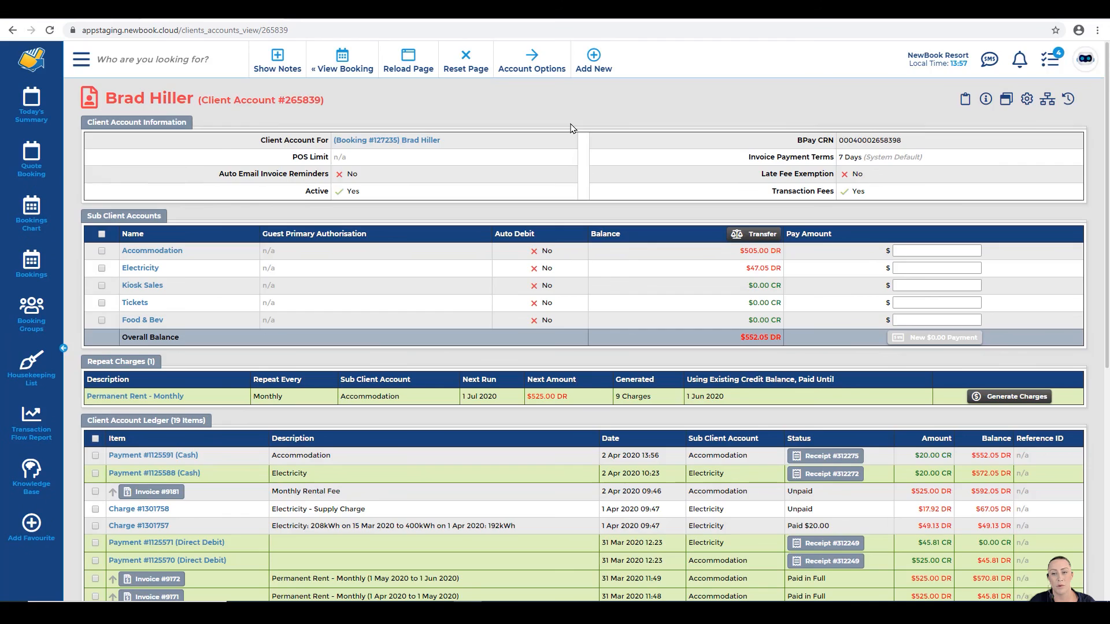
click(529, 72)
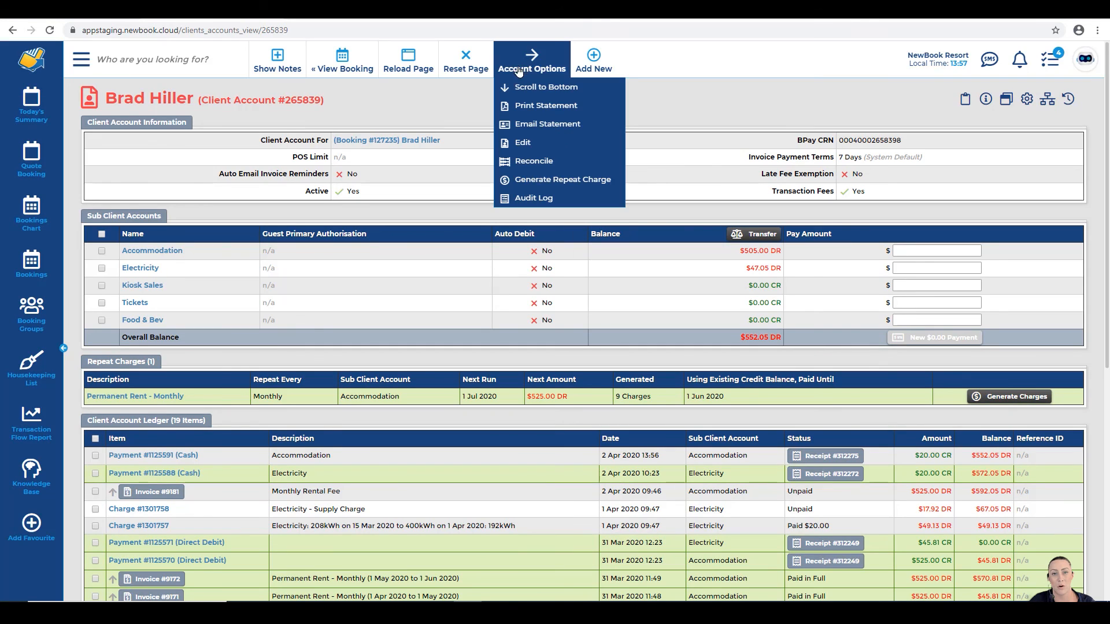
Step: Run reconciliation to 2 Apr 2020 with 'Apply Payments against all Sub Client Accounts' kept on
click(526, 162)
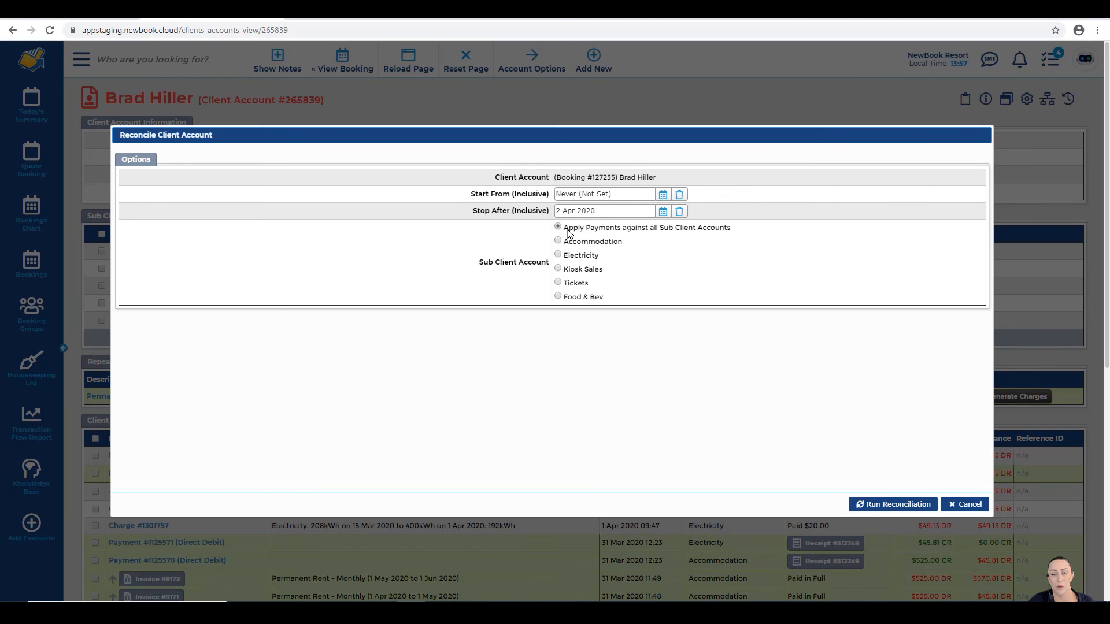
drag(563, 228, 733, 237)
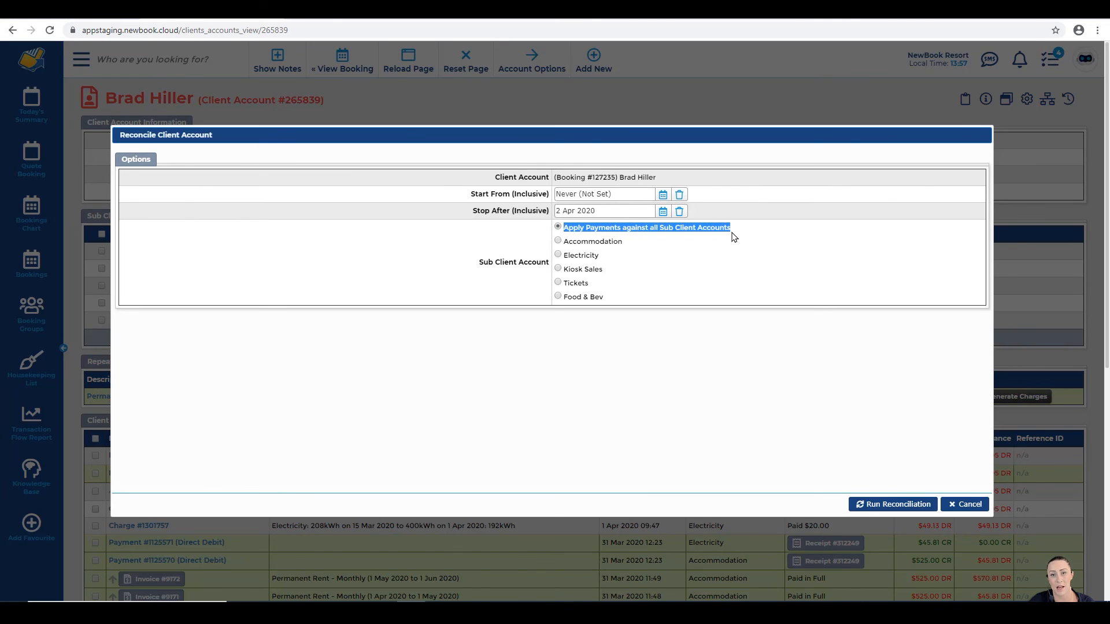
click(745, 233)
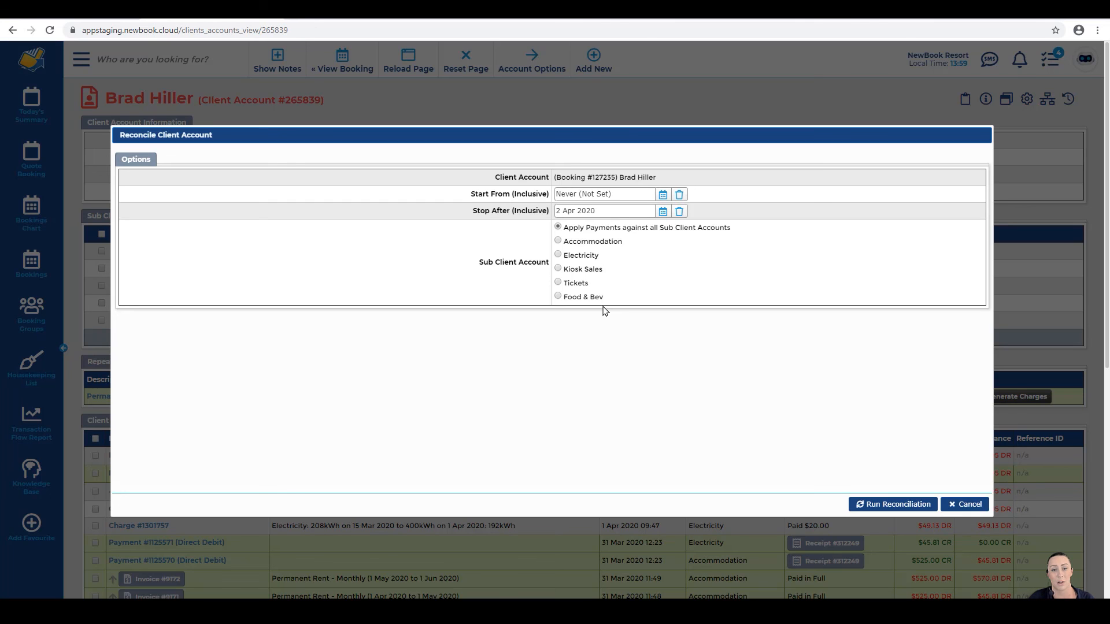
click(898, 507)
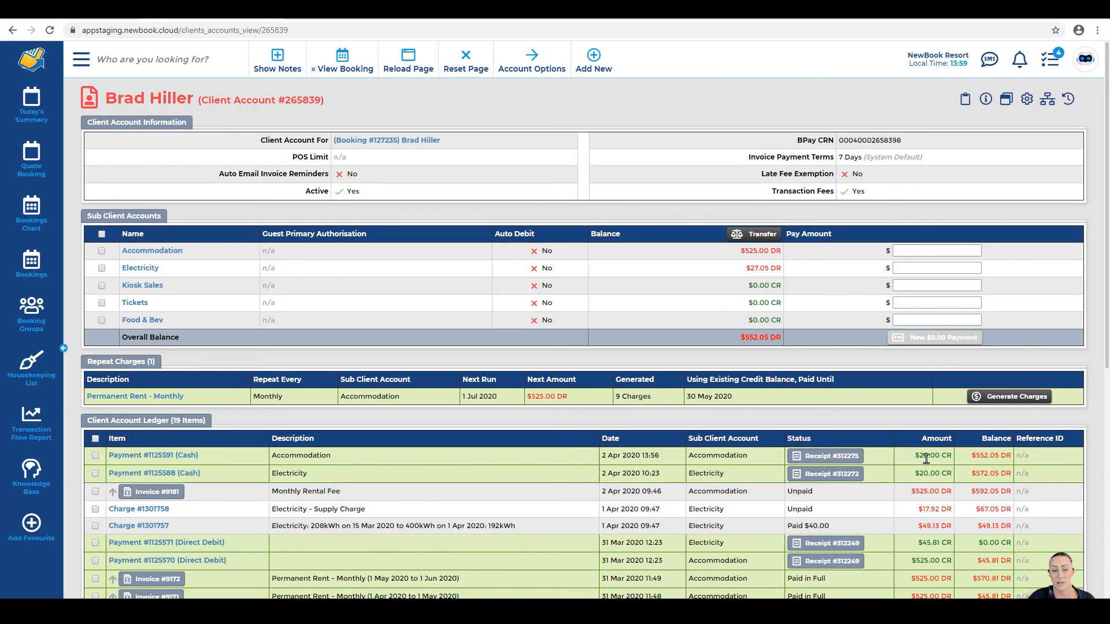
Step: Check Payment #1125591 shows its $20.00 applied to Electricity charge #1301757, then return
click(167, 454)
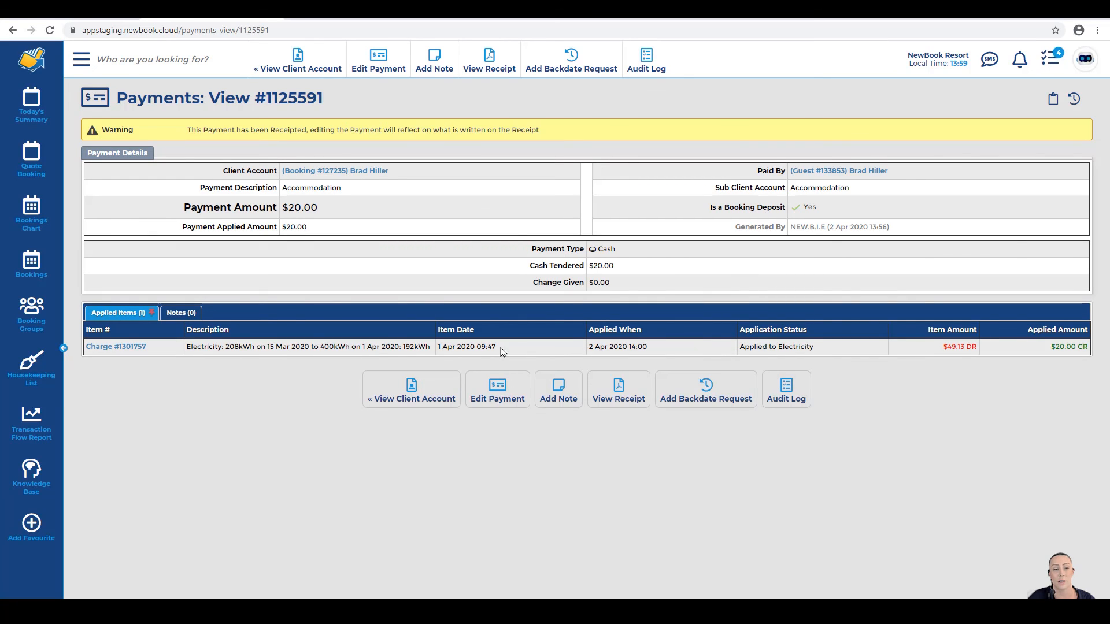
click(308, 62)
click(531, 62)
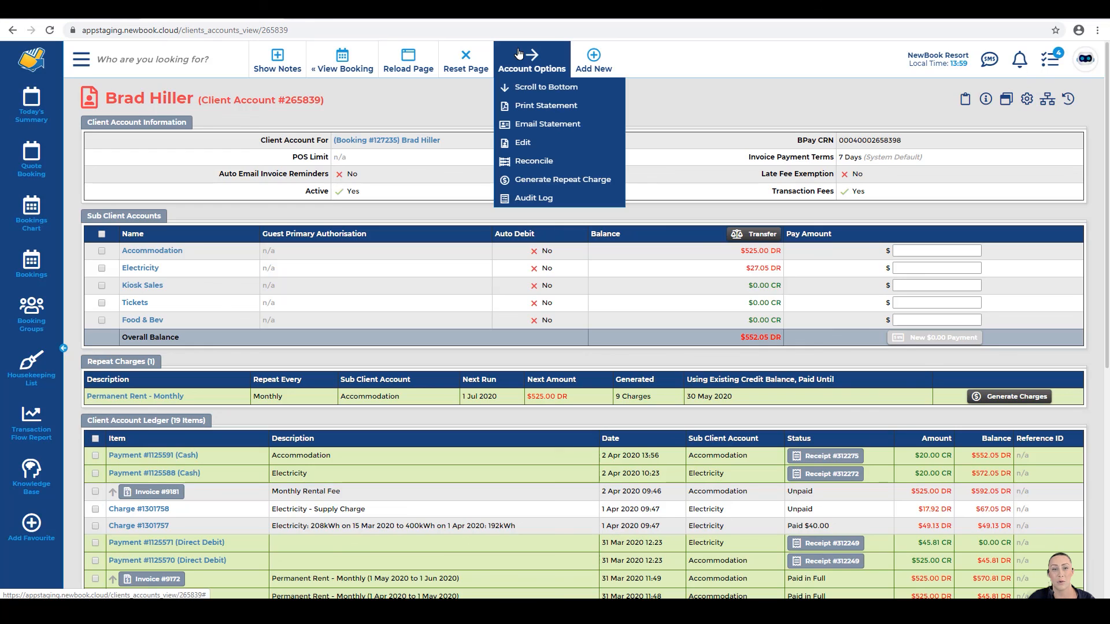